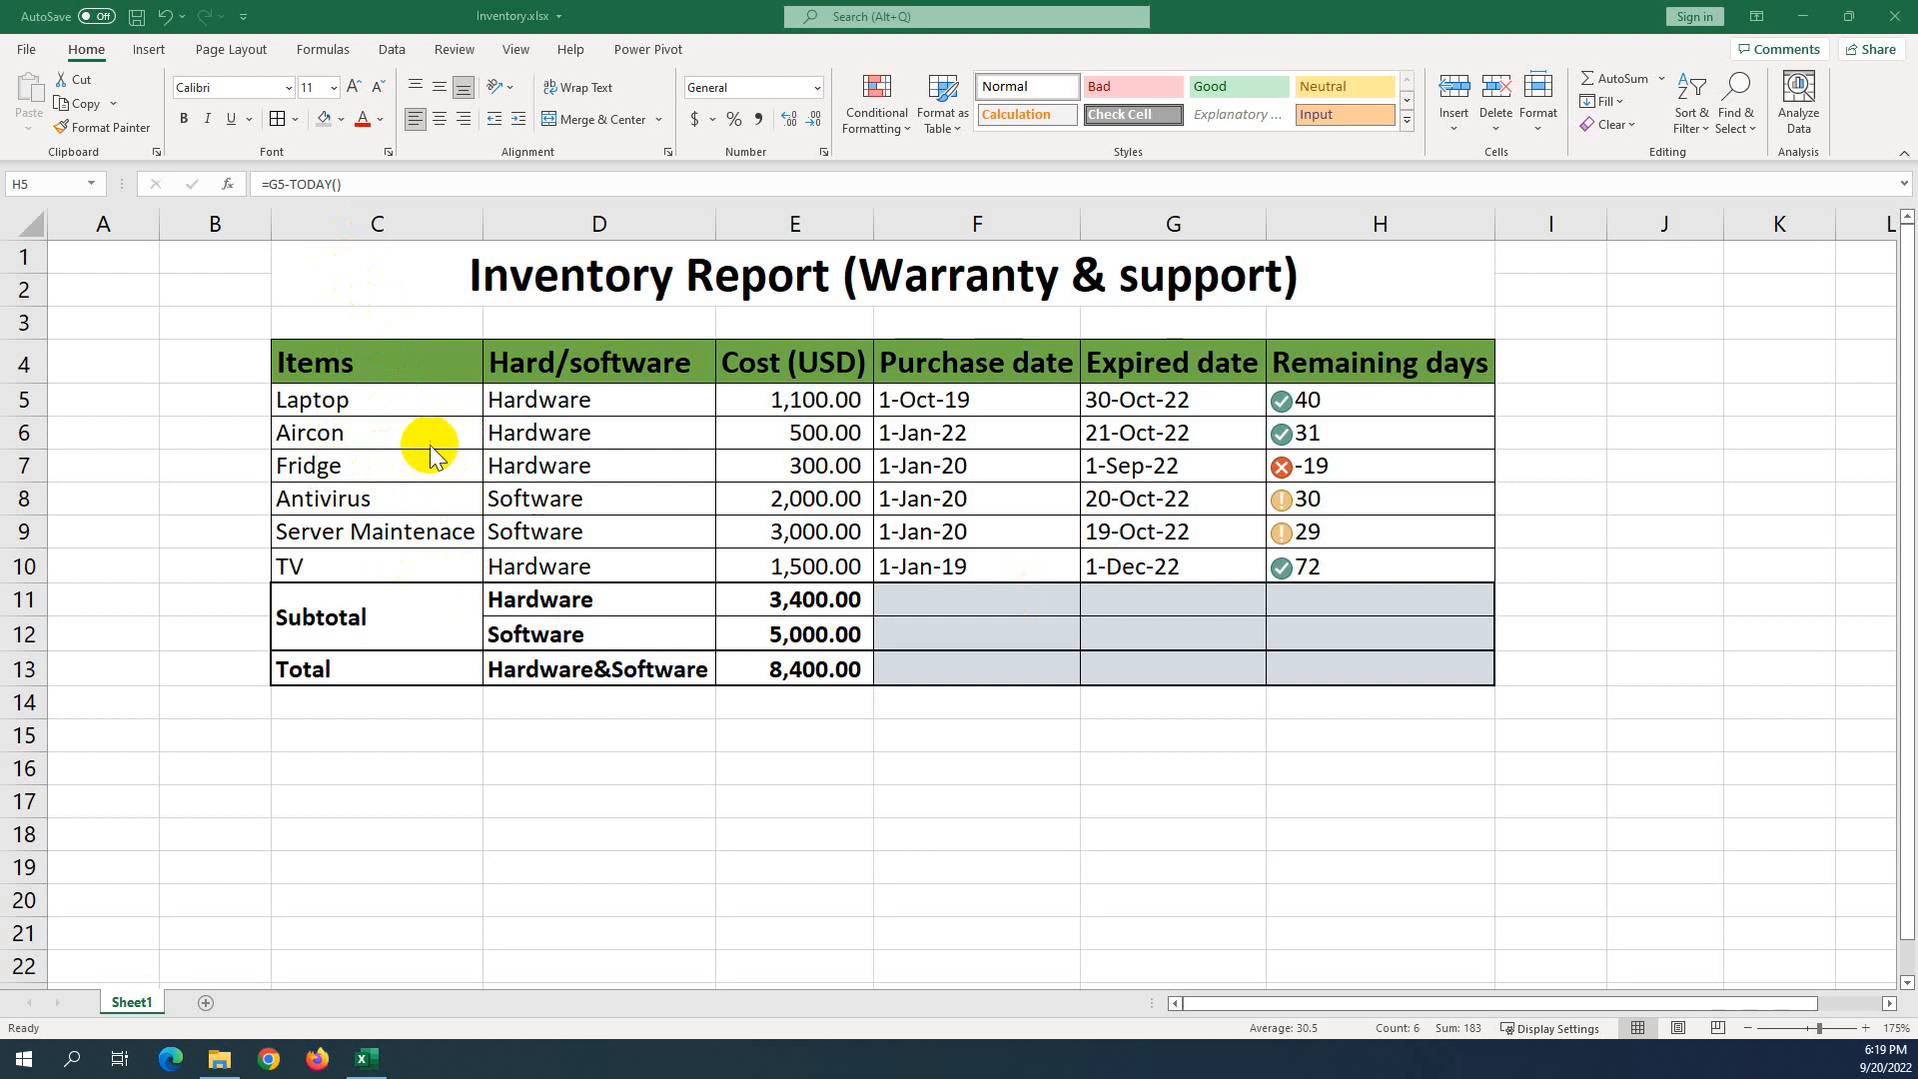
Review the inventory report's columns, from the item names and hardware/software types through cost, purchase date, expired date and remaining days.
{"action": "left_click", "coordinate": [395, 213]}
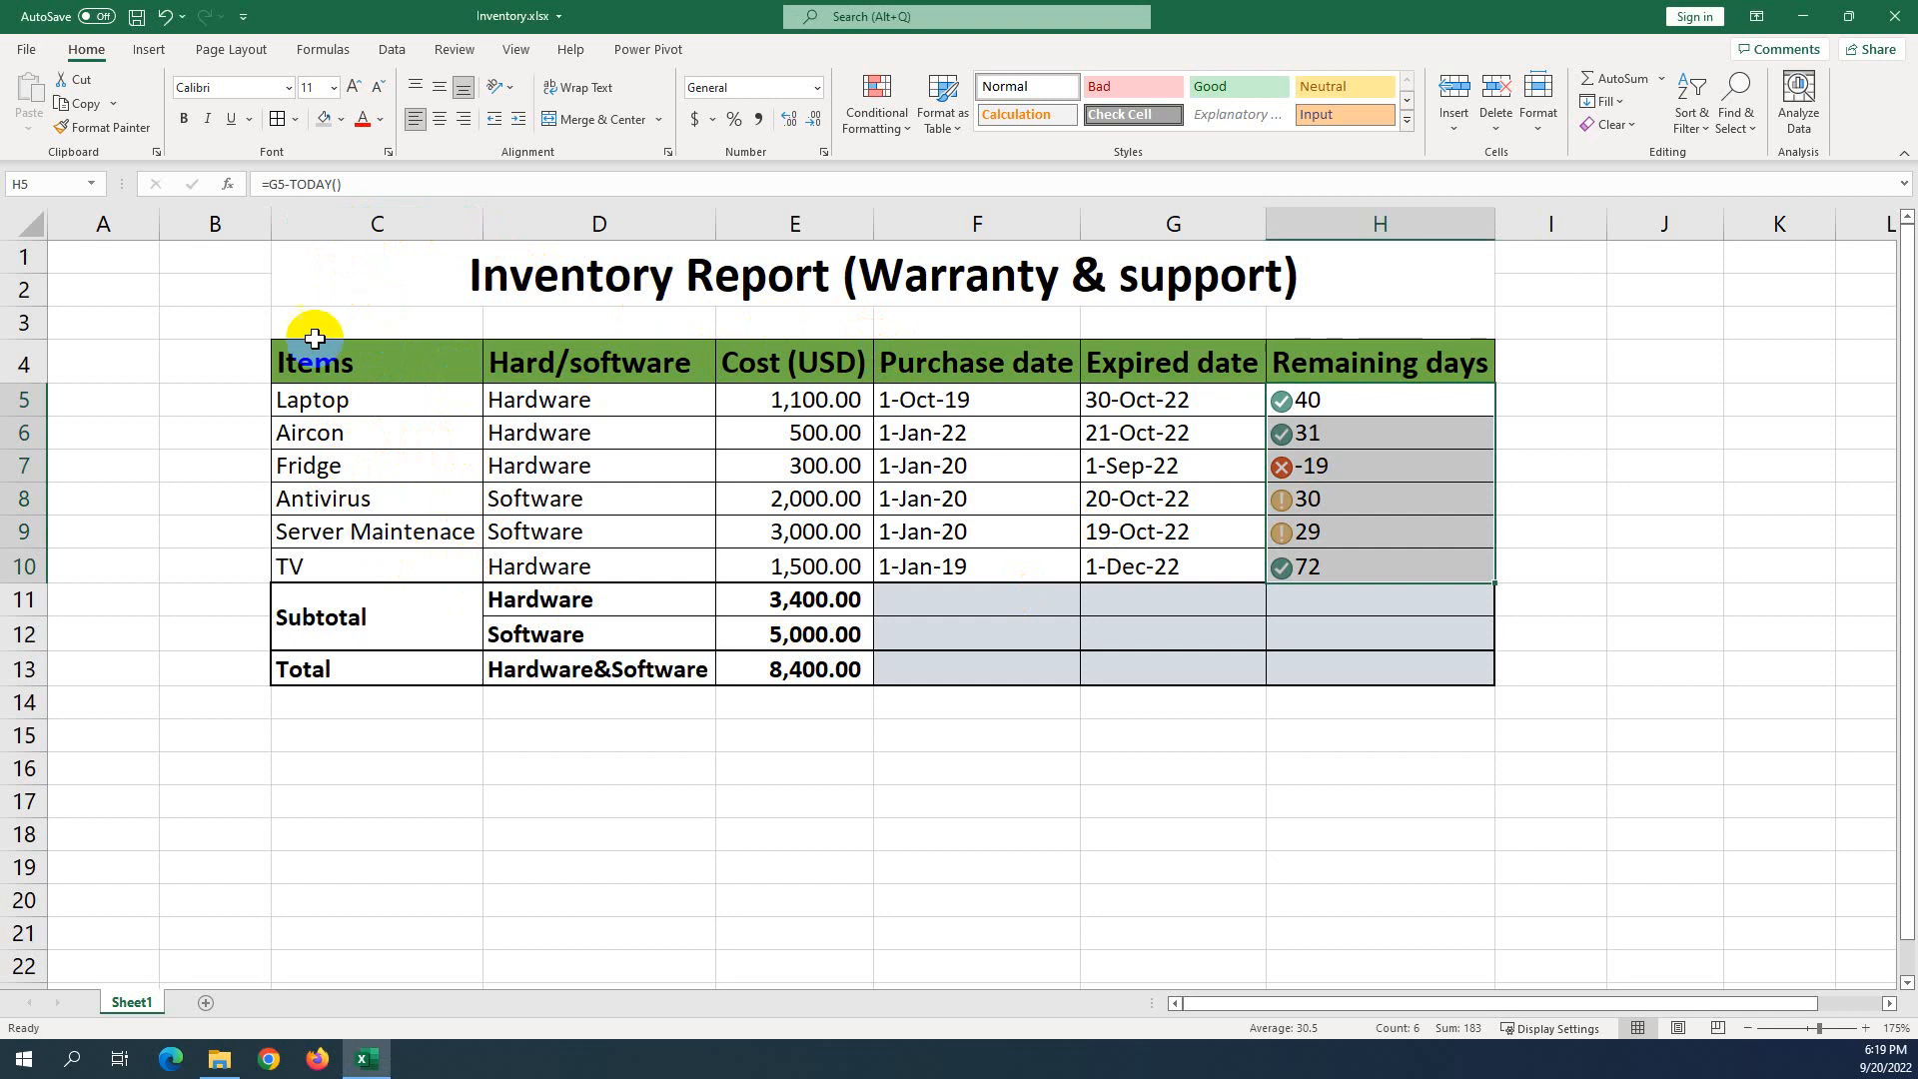
{"action": "left_click", "coordinate": [286, 401]}
{"action": "left_click", "coordinate": [290, 434]}
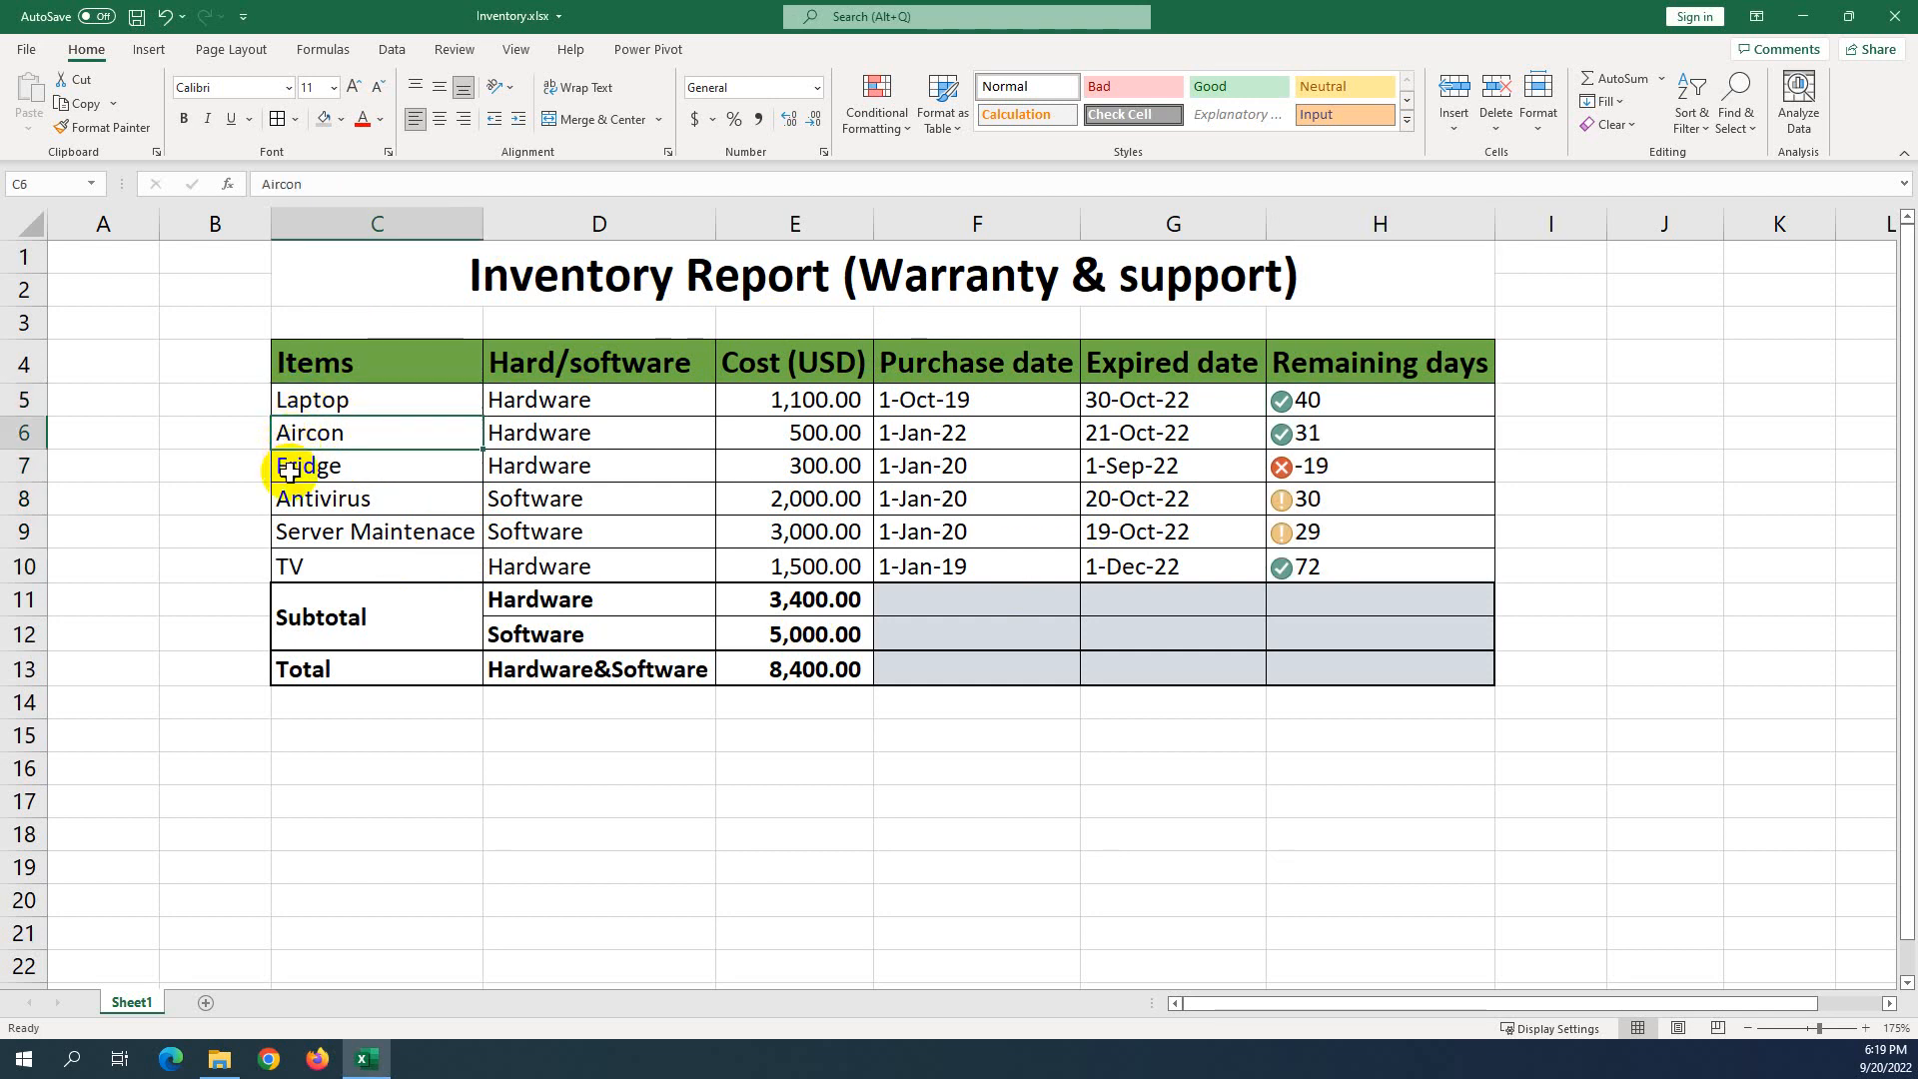
{"action": "left_click", "coordinate": [291, 466]}
{"action": "left_click", "coordinate": [313, 507]}
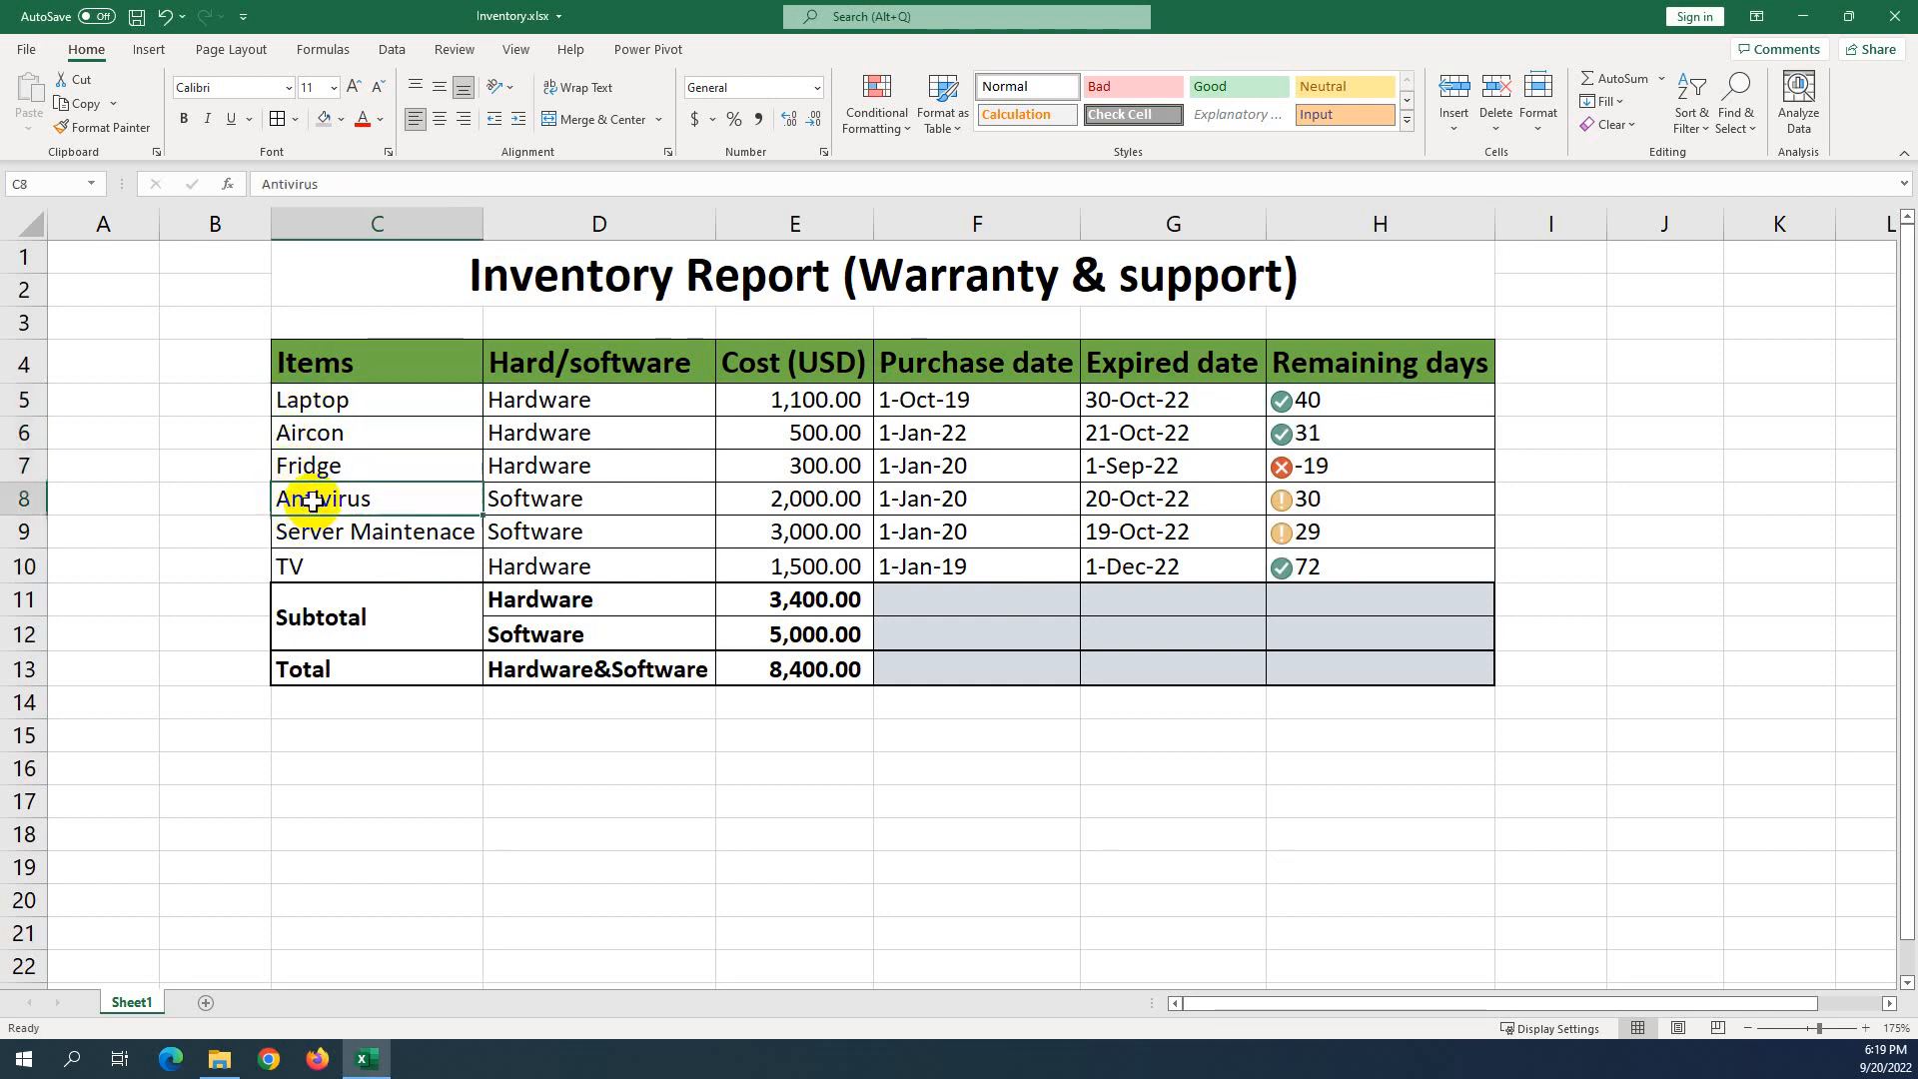
{"action": "left_click", "coordinate": [376, 223]}
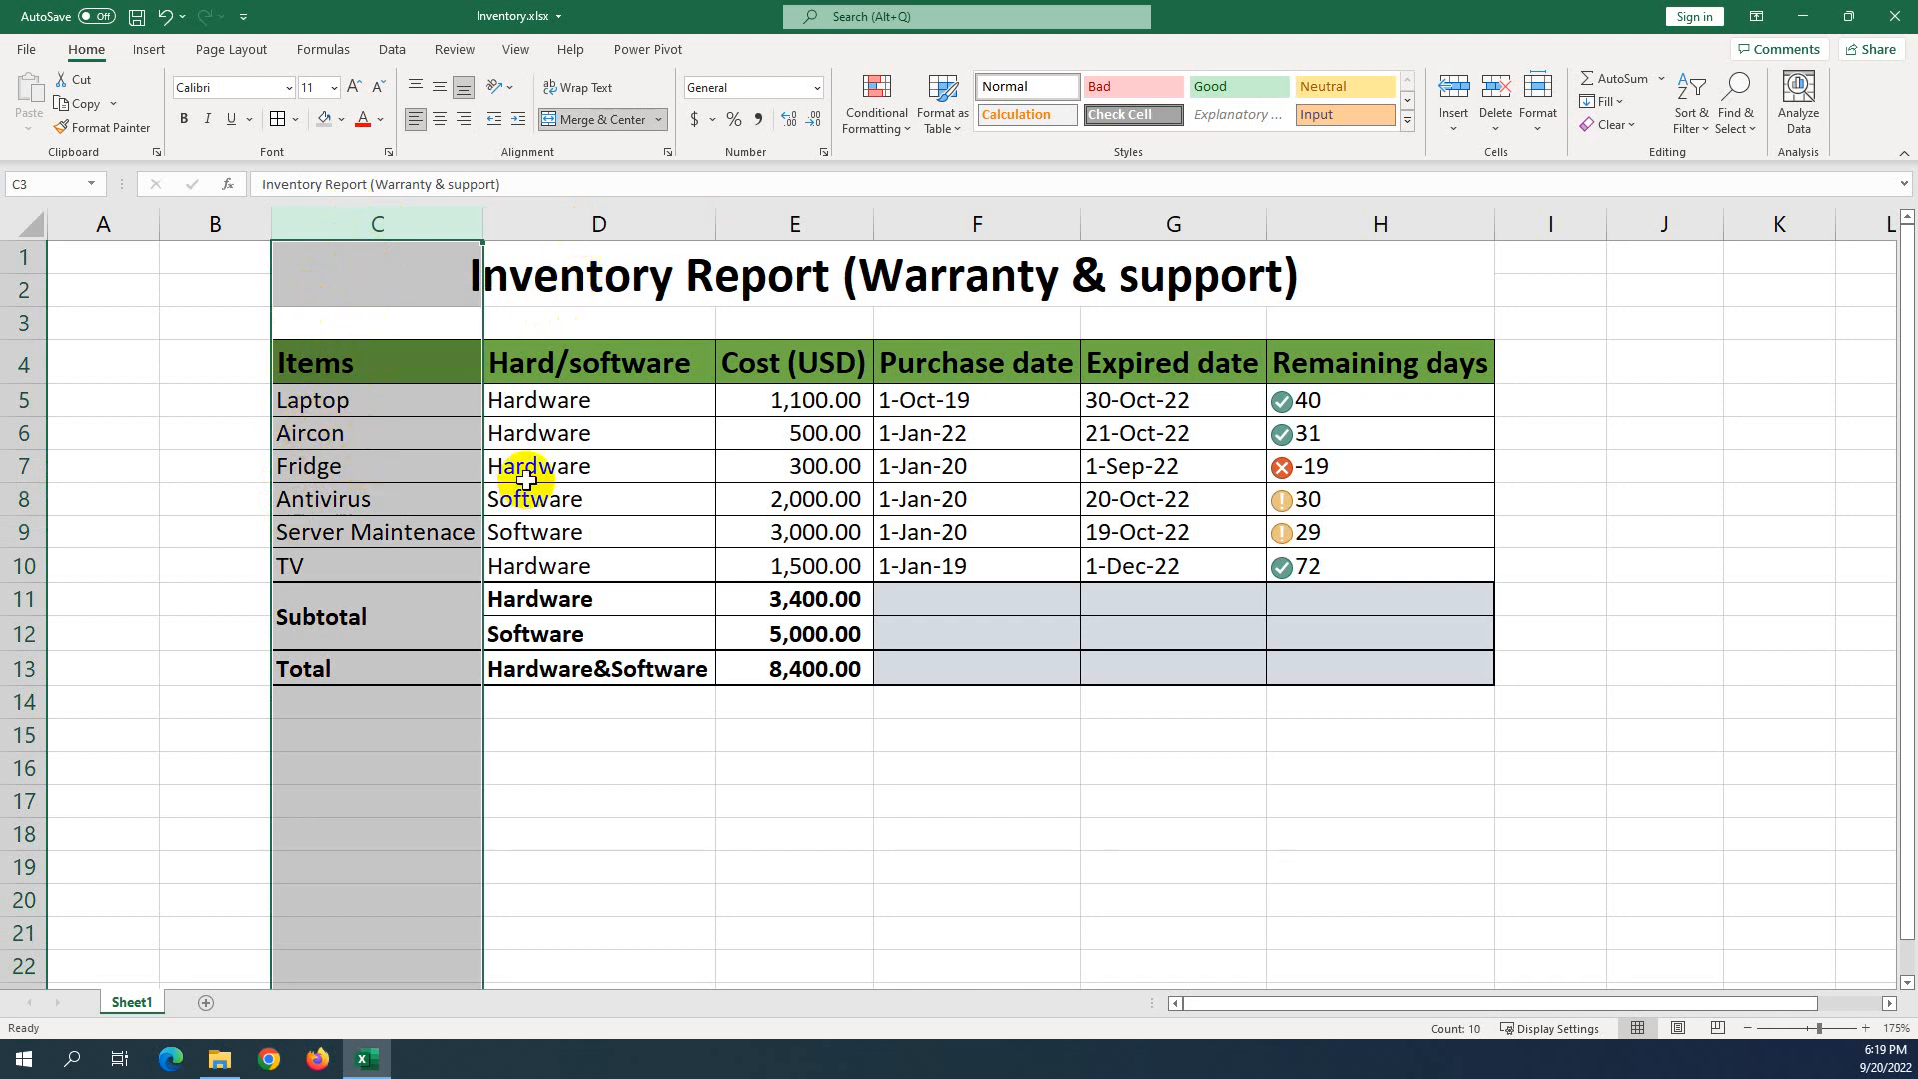
{"action": "left_click_drag", "start_coordinate": [527, 476], "coordinate": [543, 429]}
{"action": "left_click", "coordinate": [525, 510]}
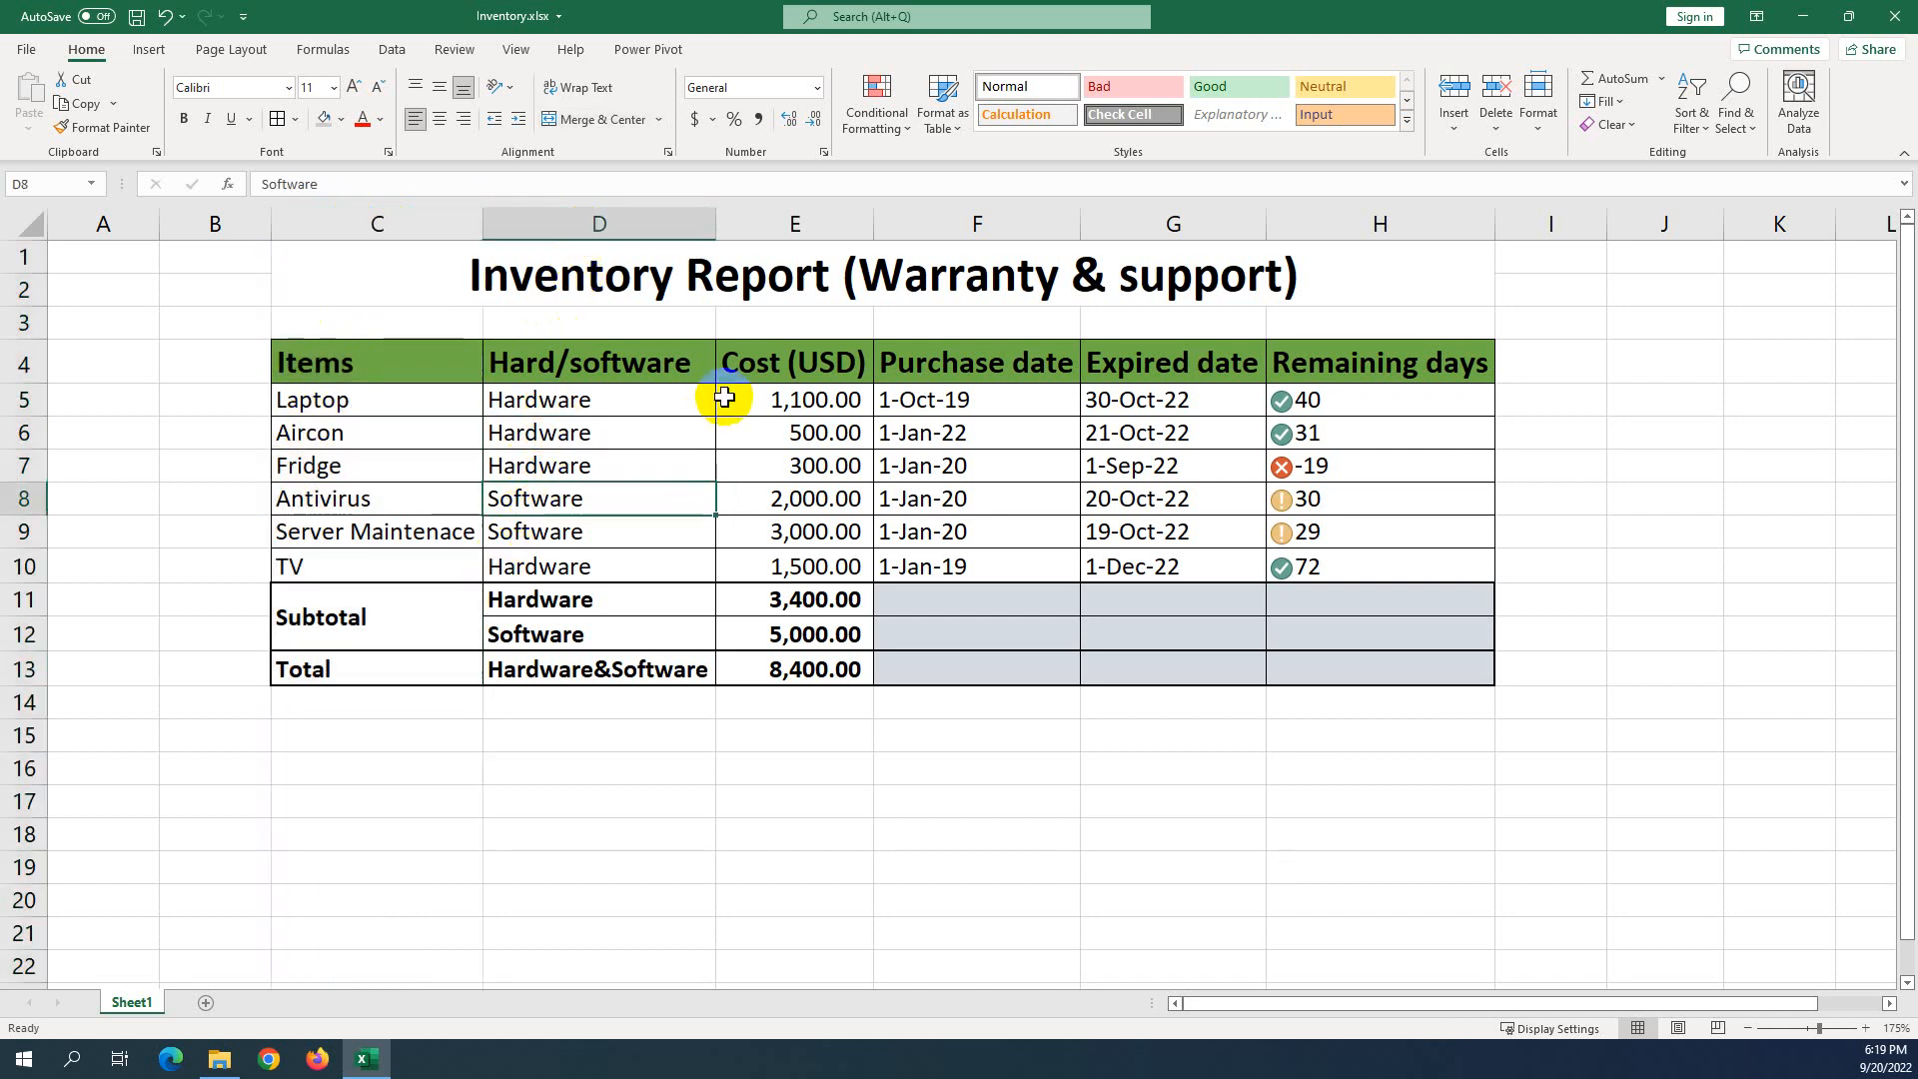
{"action": "left_click", "coordinate": [795, 220]}
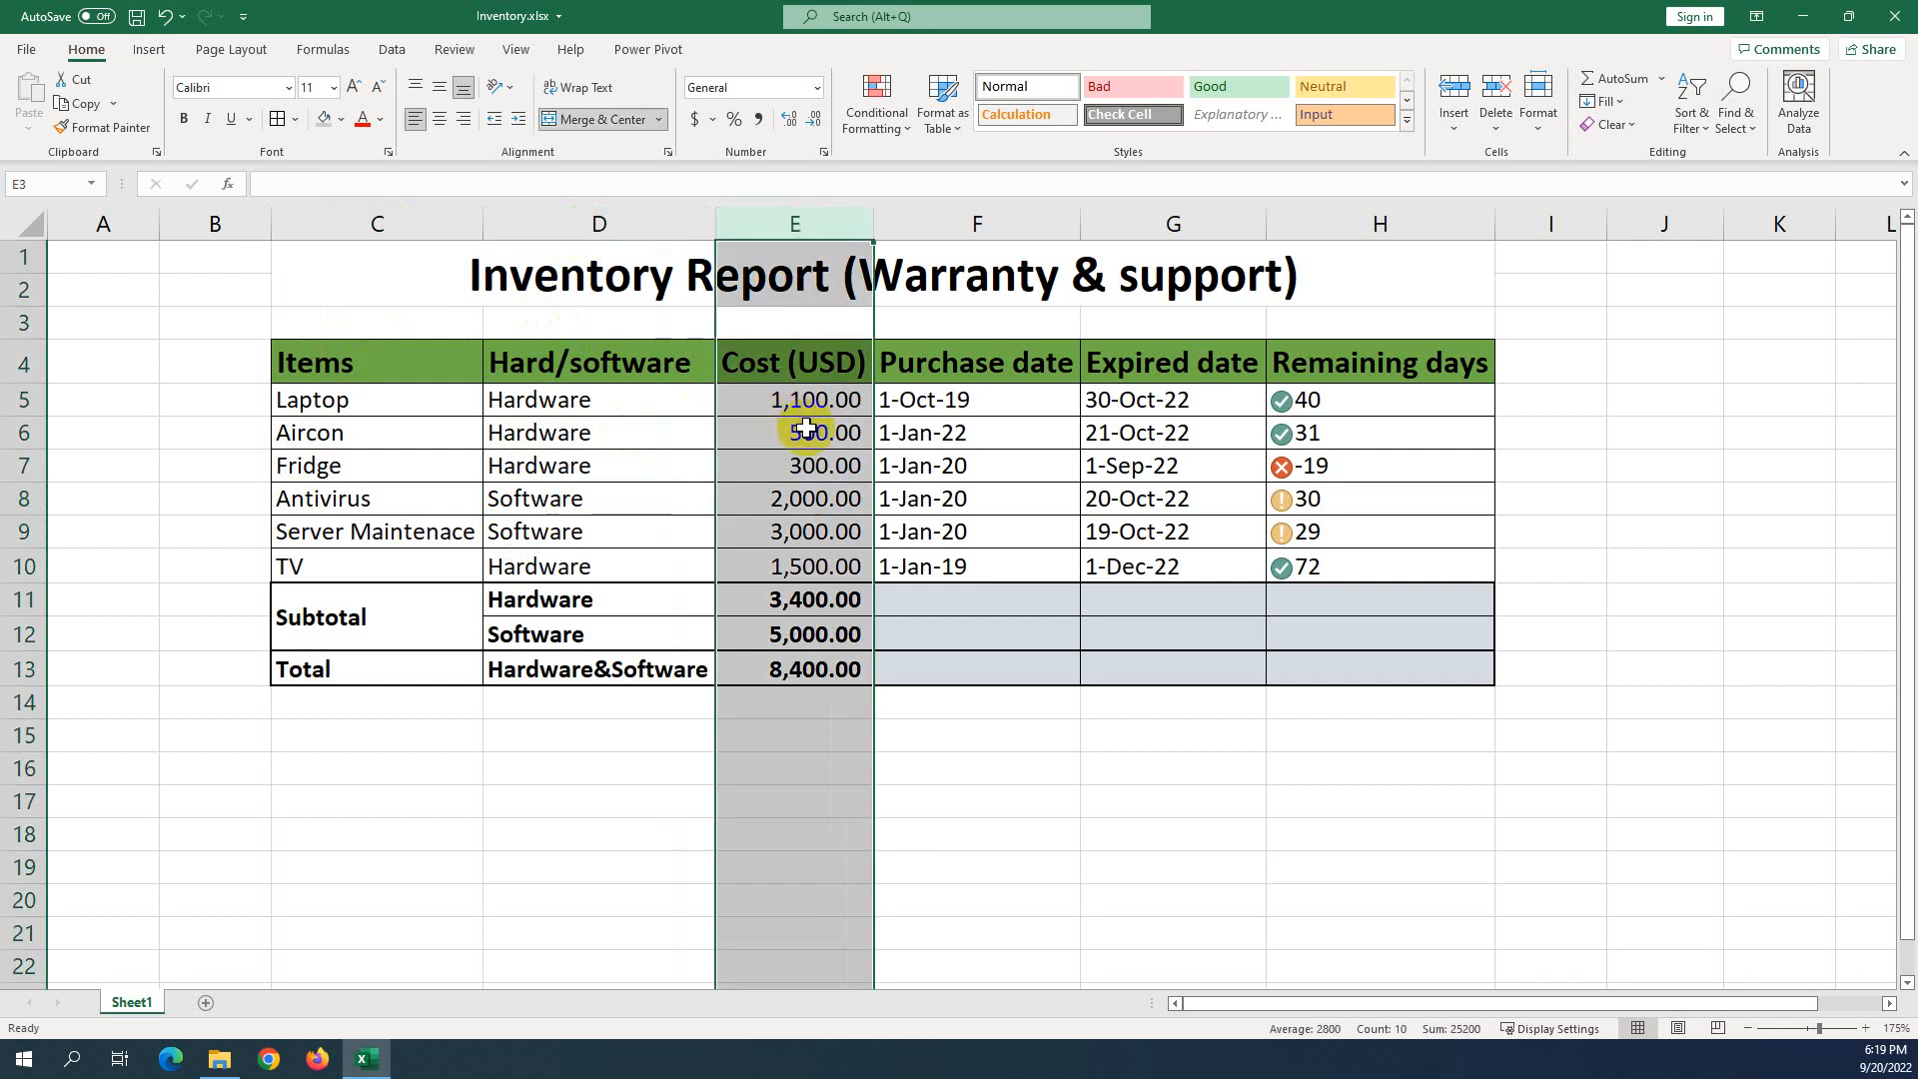
{"action": "left_click", "coordinate": [964, 236]}
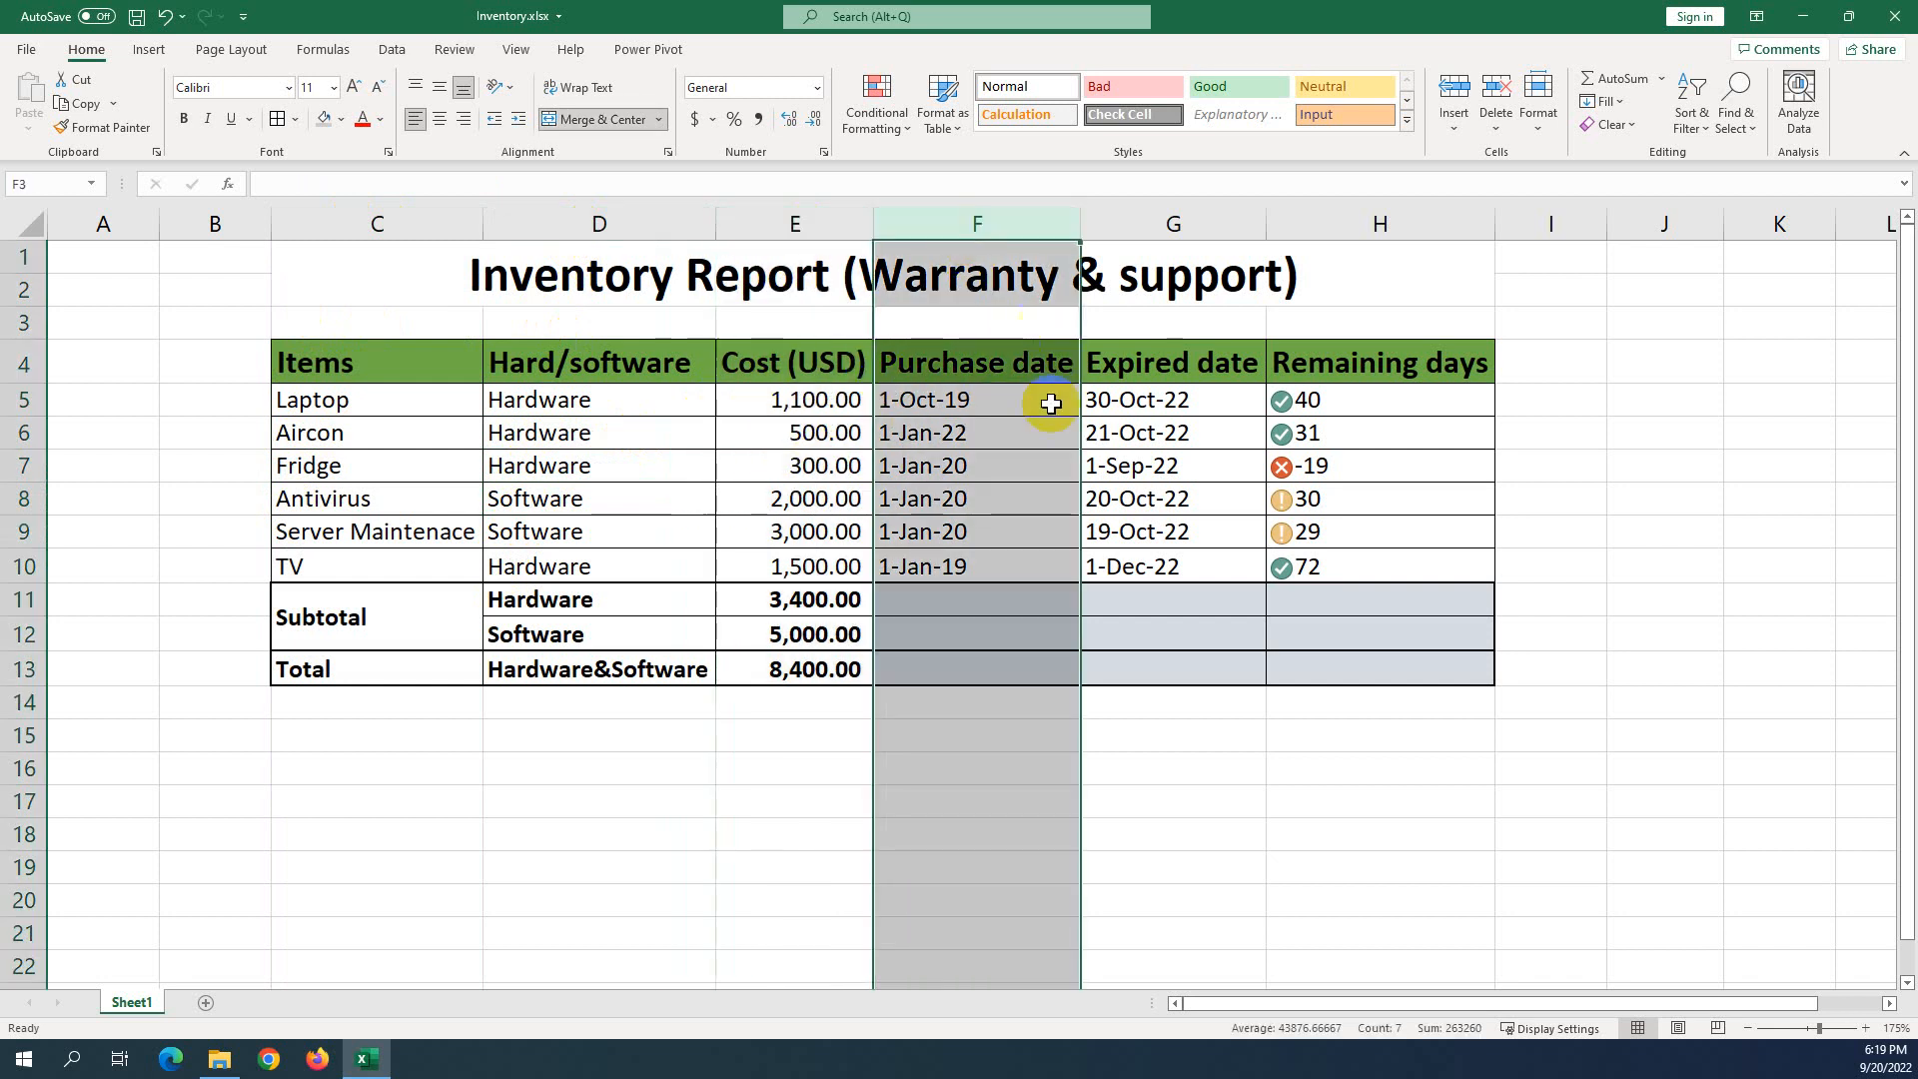
{"action": "left_click", "coordinate": [1173, 213]}
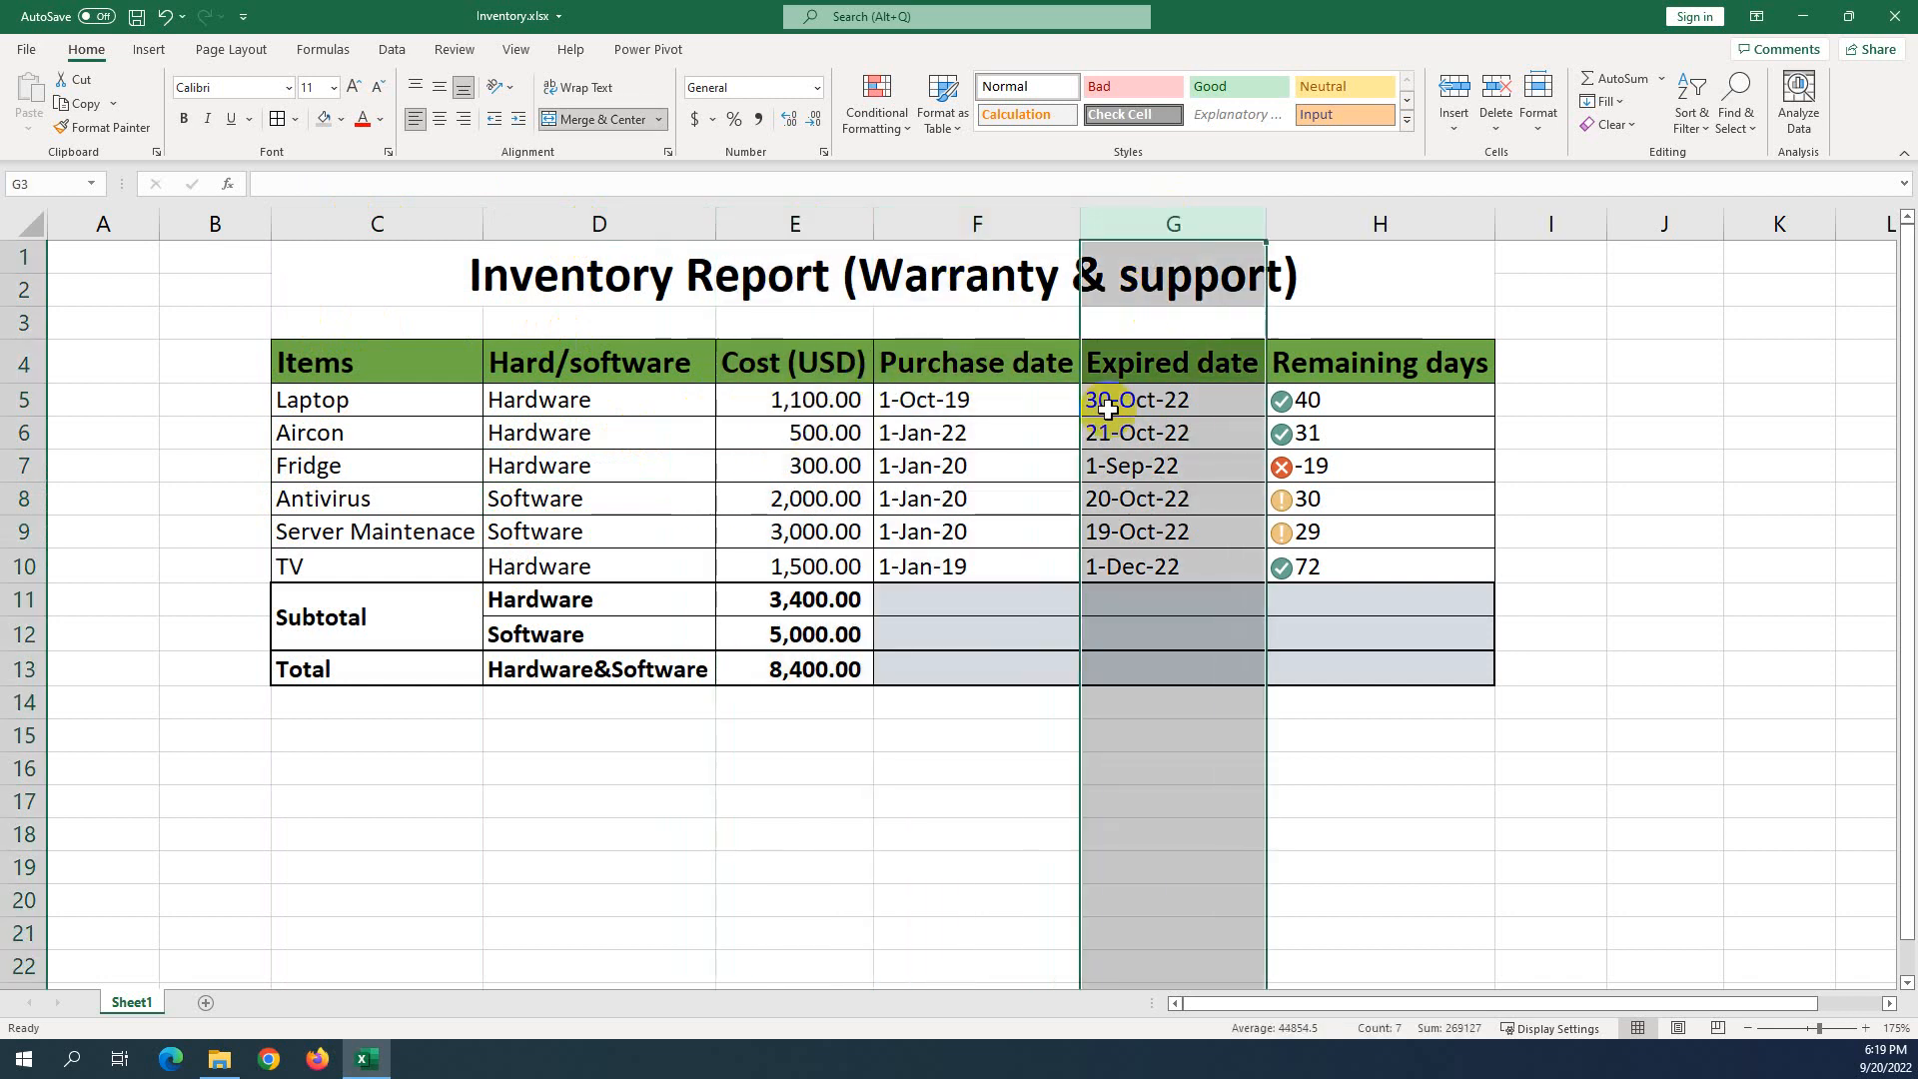
{"action": "left_click", "coordinate": [1393, 222]}
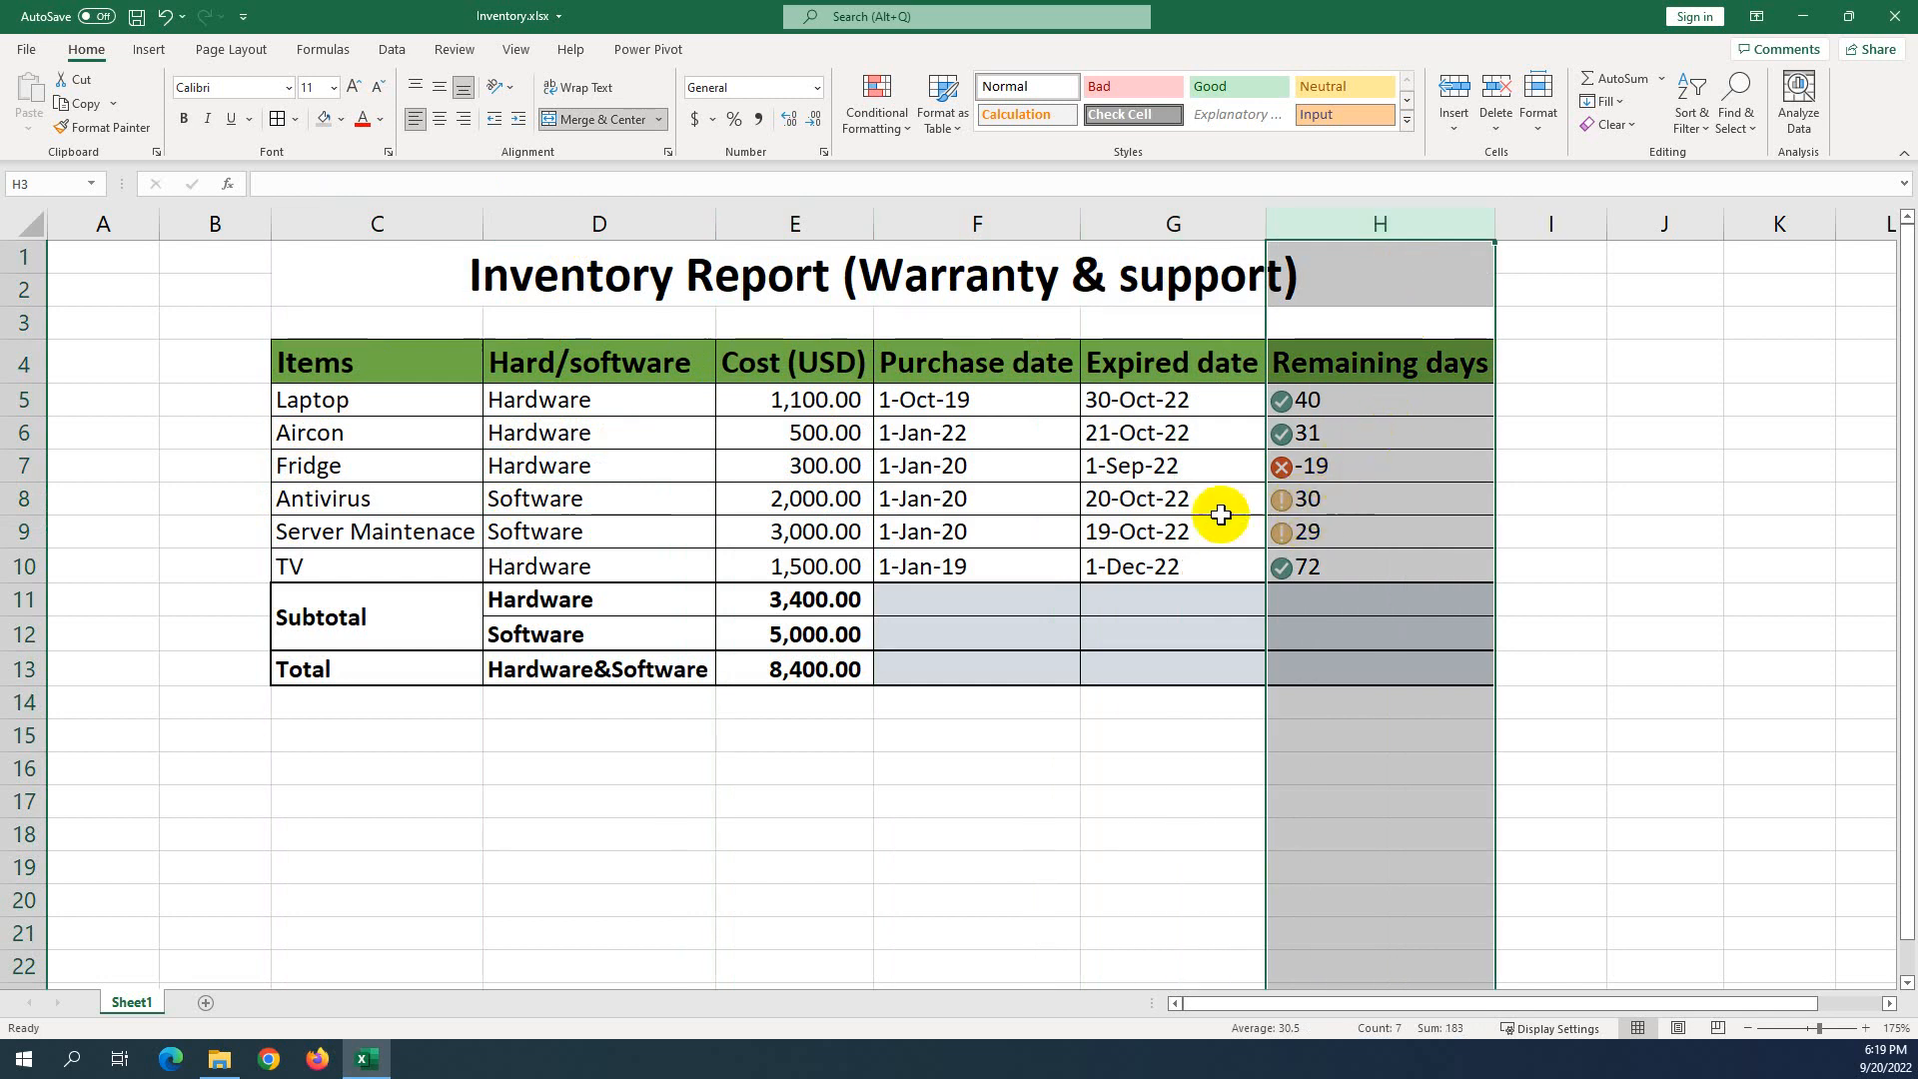
Examine the remaining days and their status icons in H5:H10, comparing the Fridge row with its expired date.
{"action": "left_click", "coordinate": [1139, 467]}
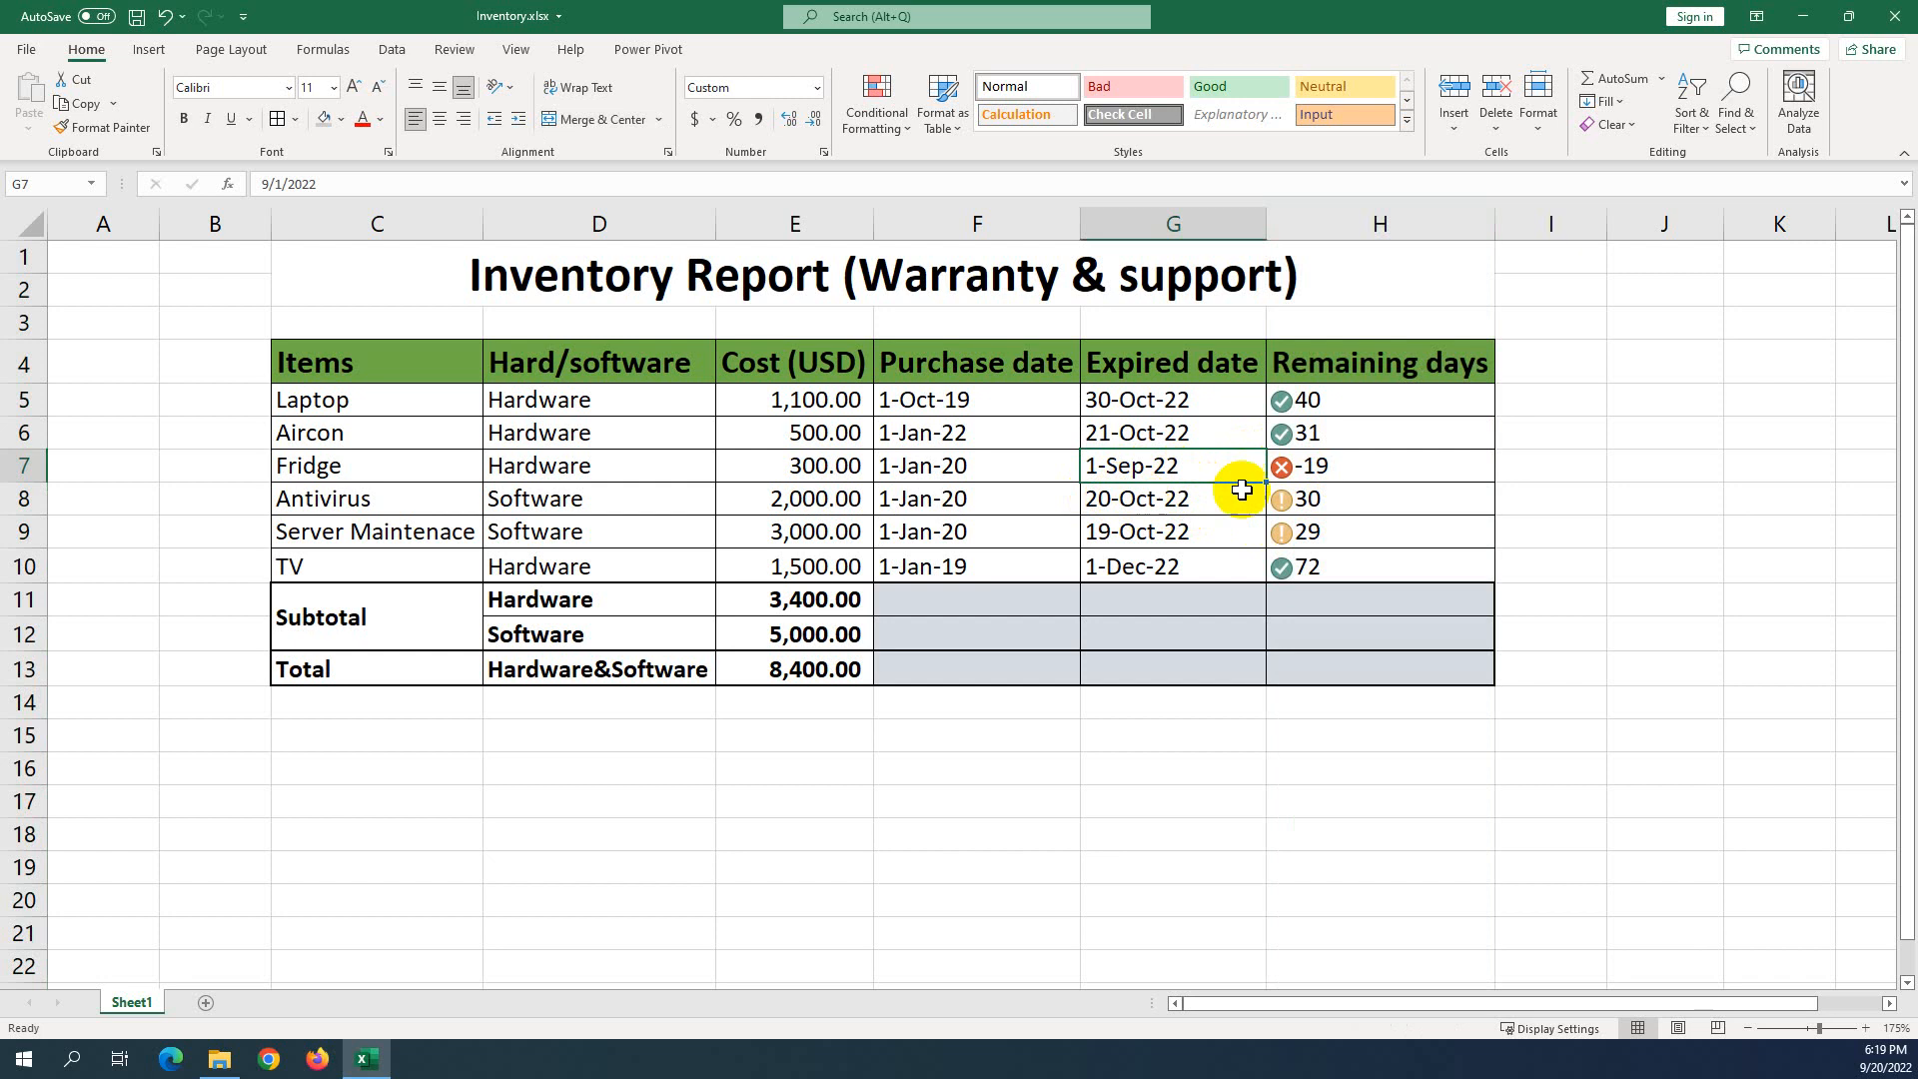
{"action": "left_click", "coordinate": [1333, 470]}
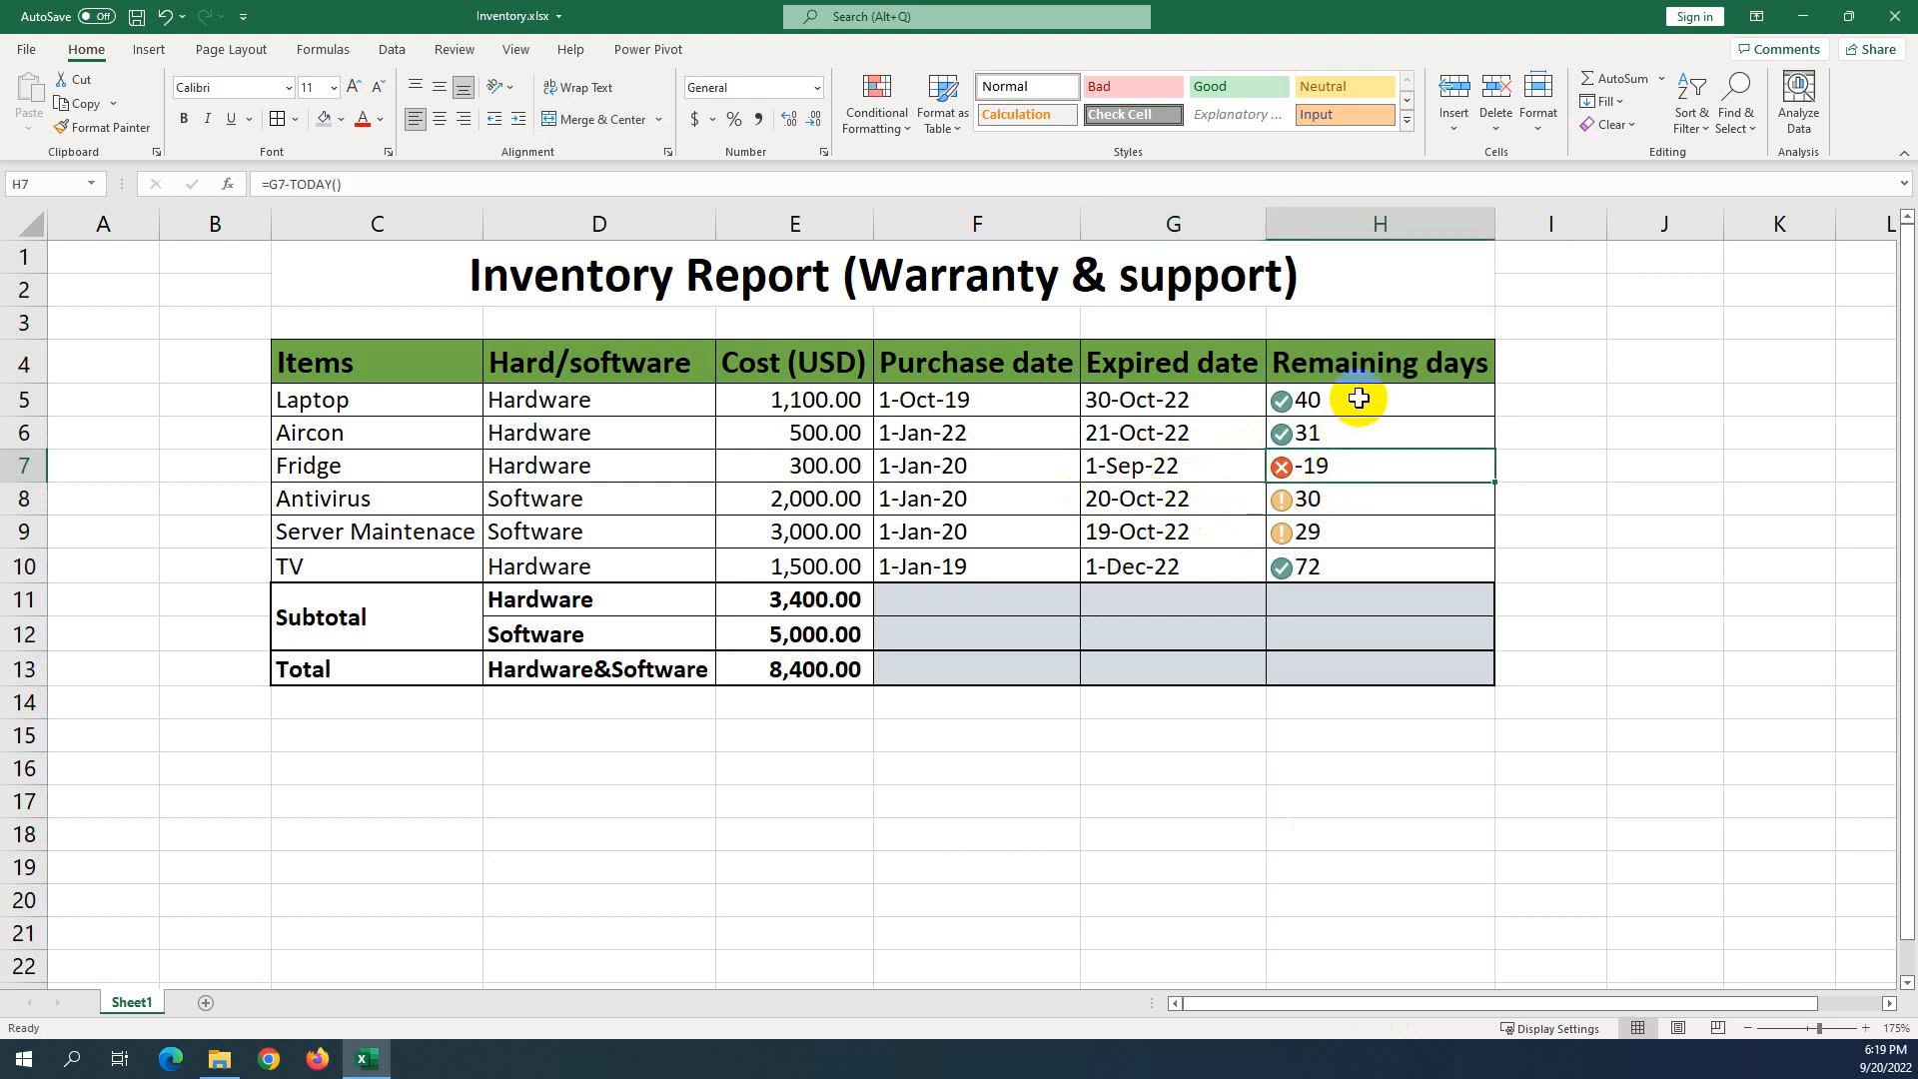
{"action": "left_click_drag", "start_coordinate": [1358, 399], "coordinate": [1356, 563]}
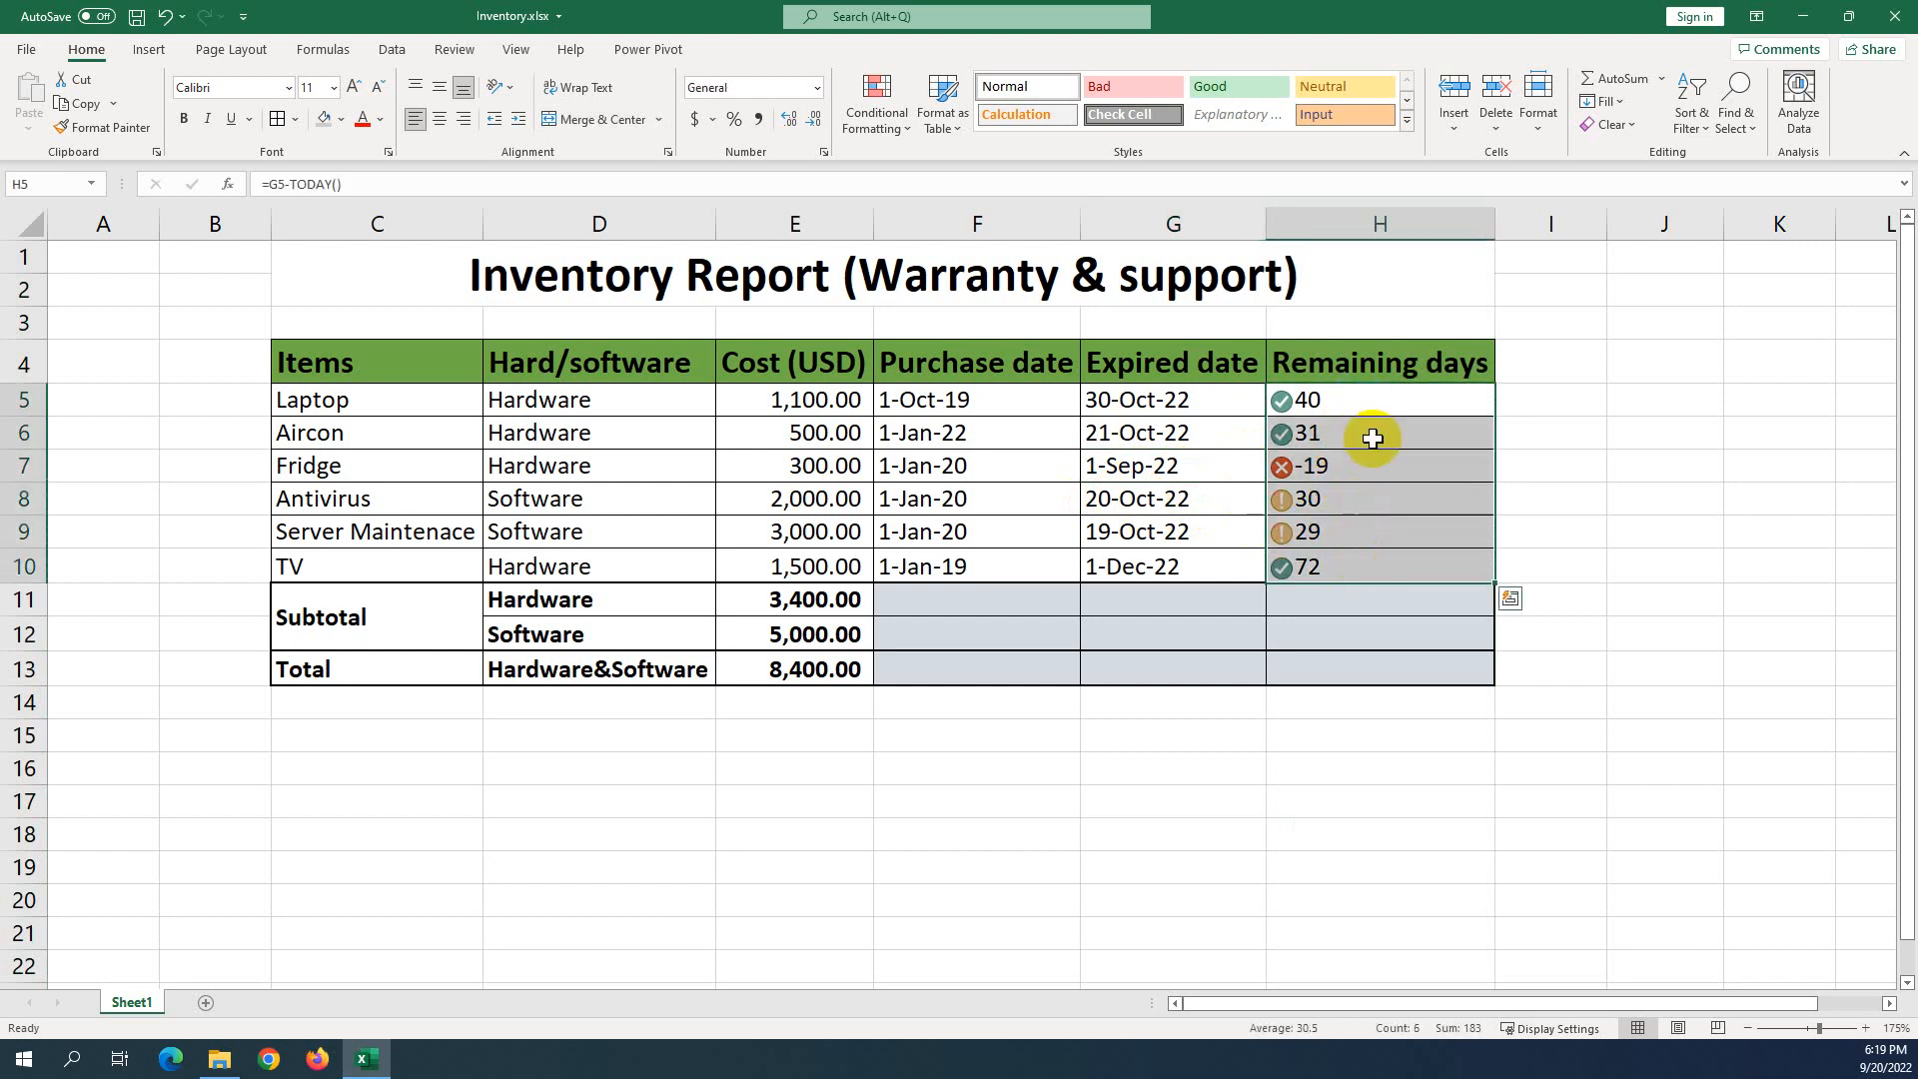
{"action": "left_click", "coordinate": [1351, 404]}
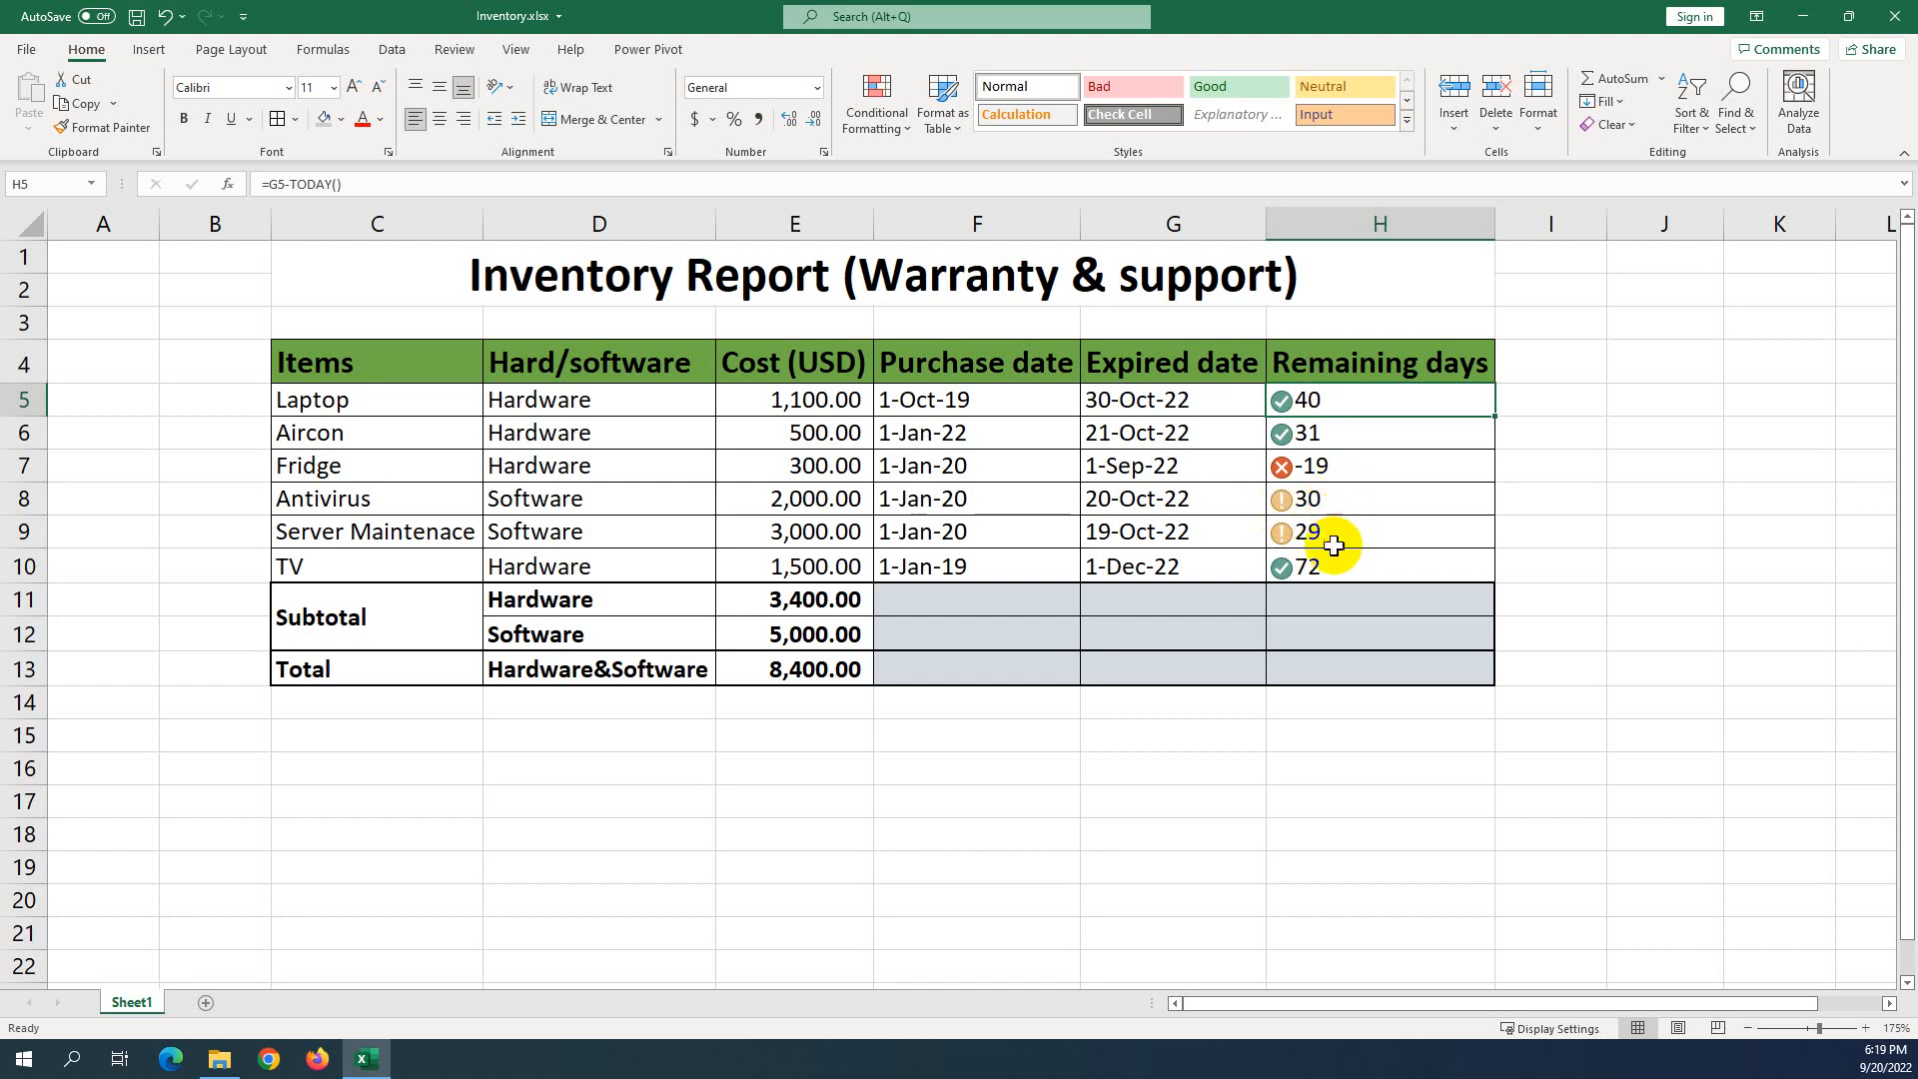
{"action": "left_click", "coordinate": [1336, 533]}
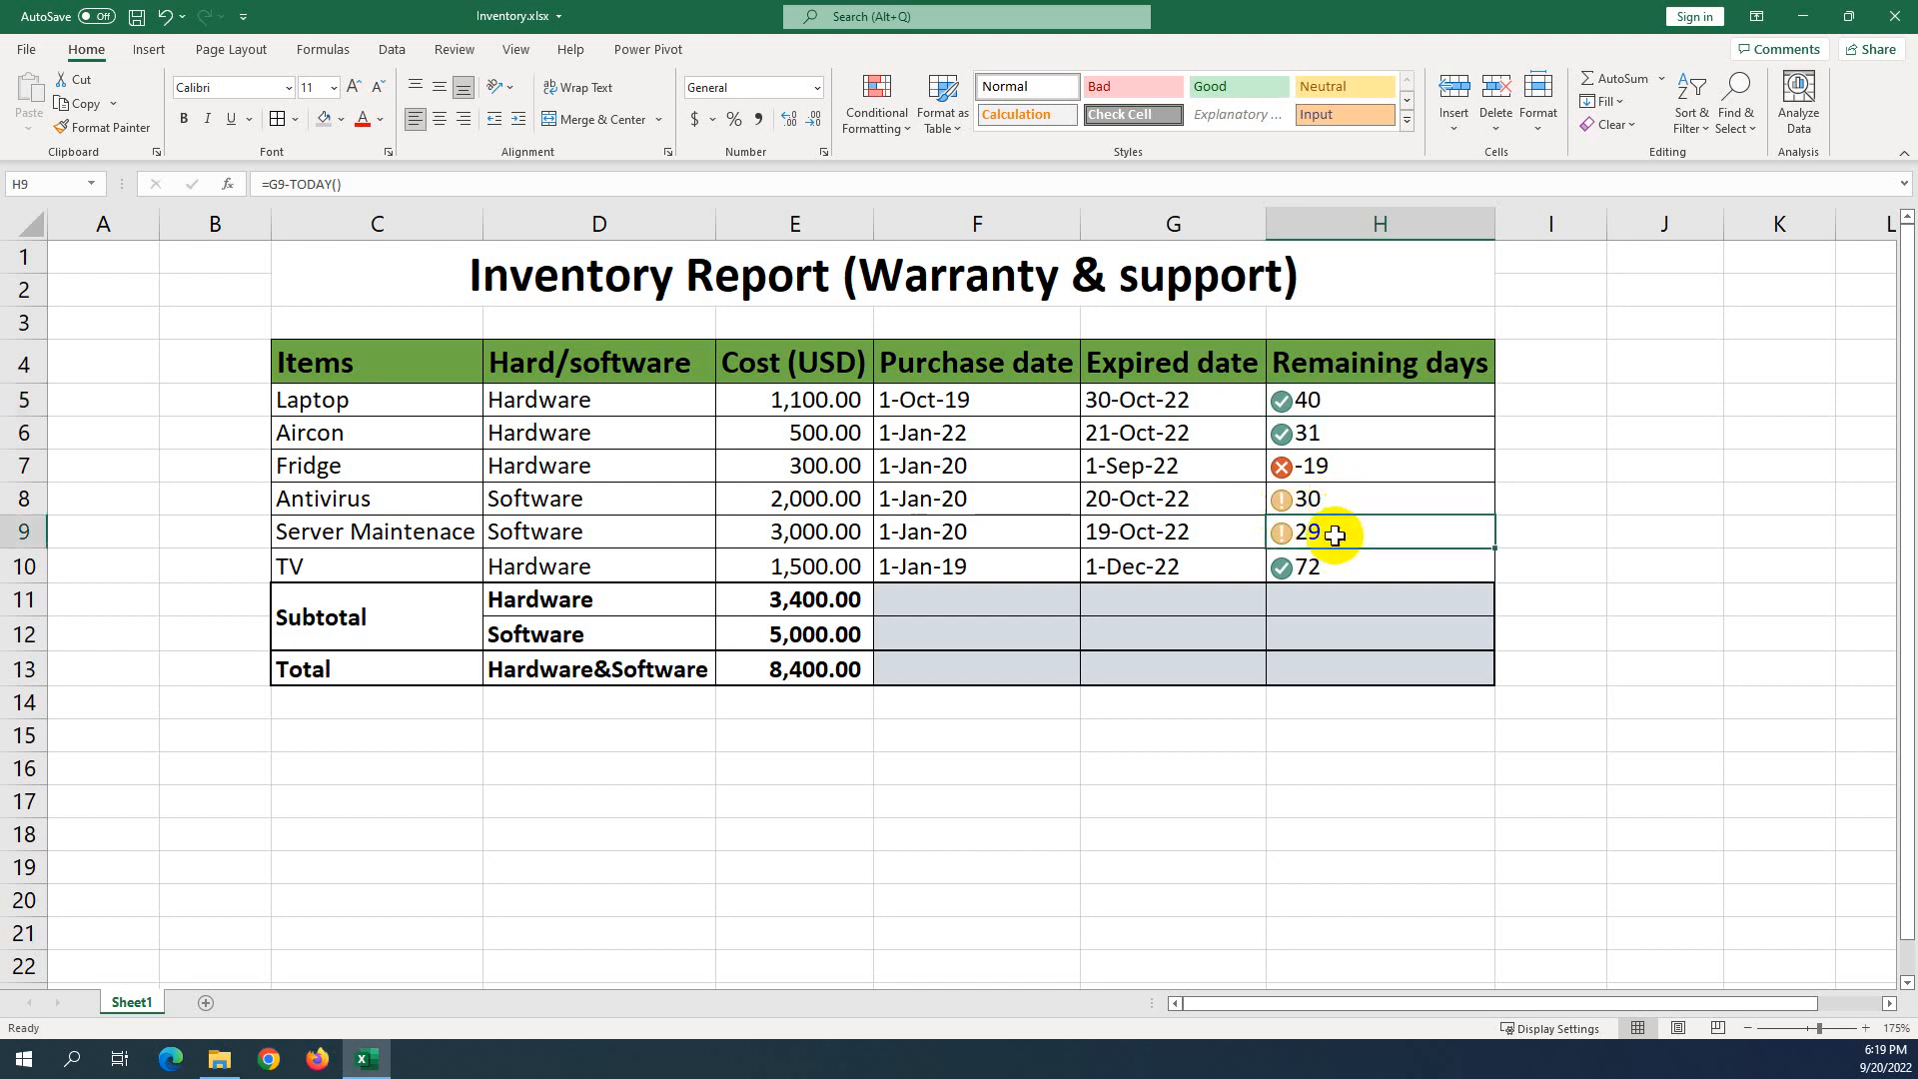
{"action": "left_click", "coordinate": [1211, 473]}
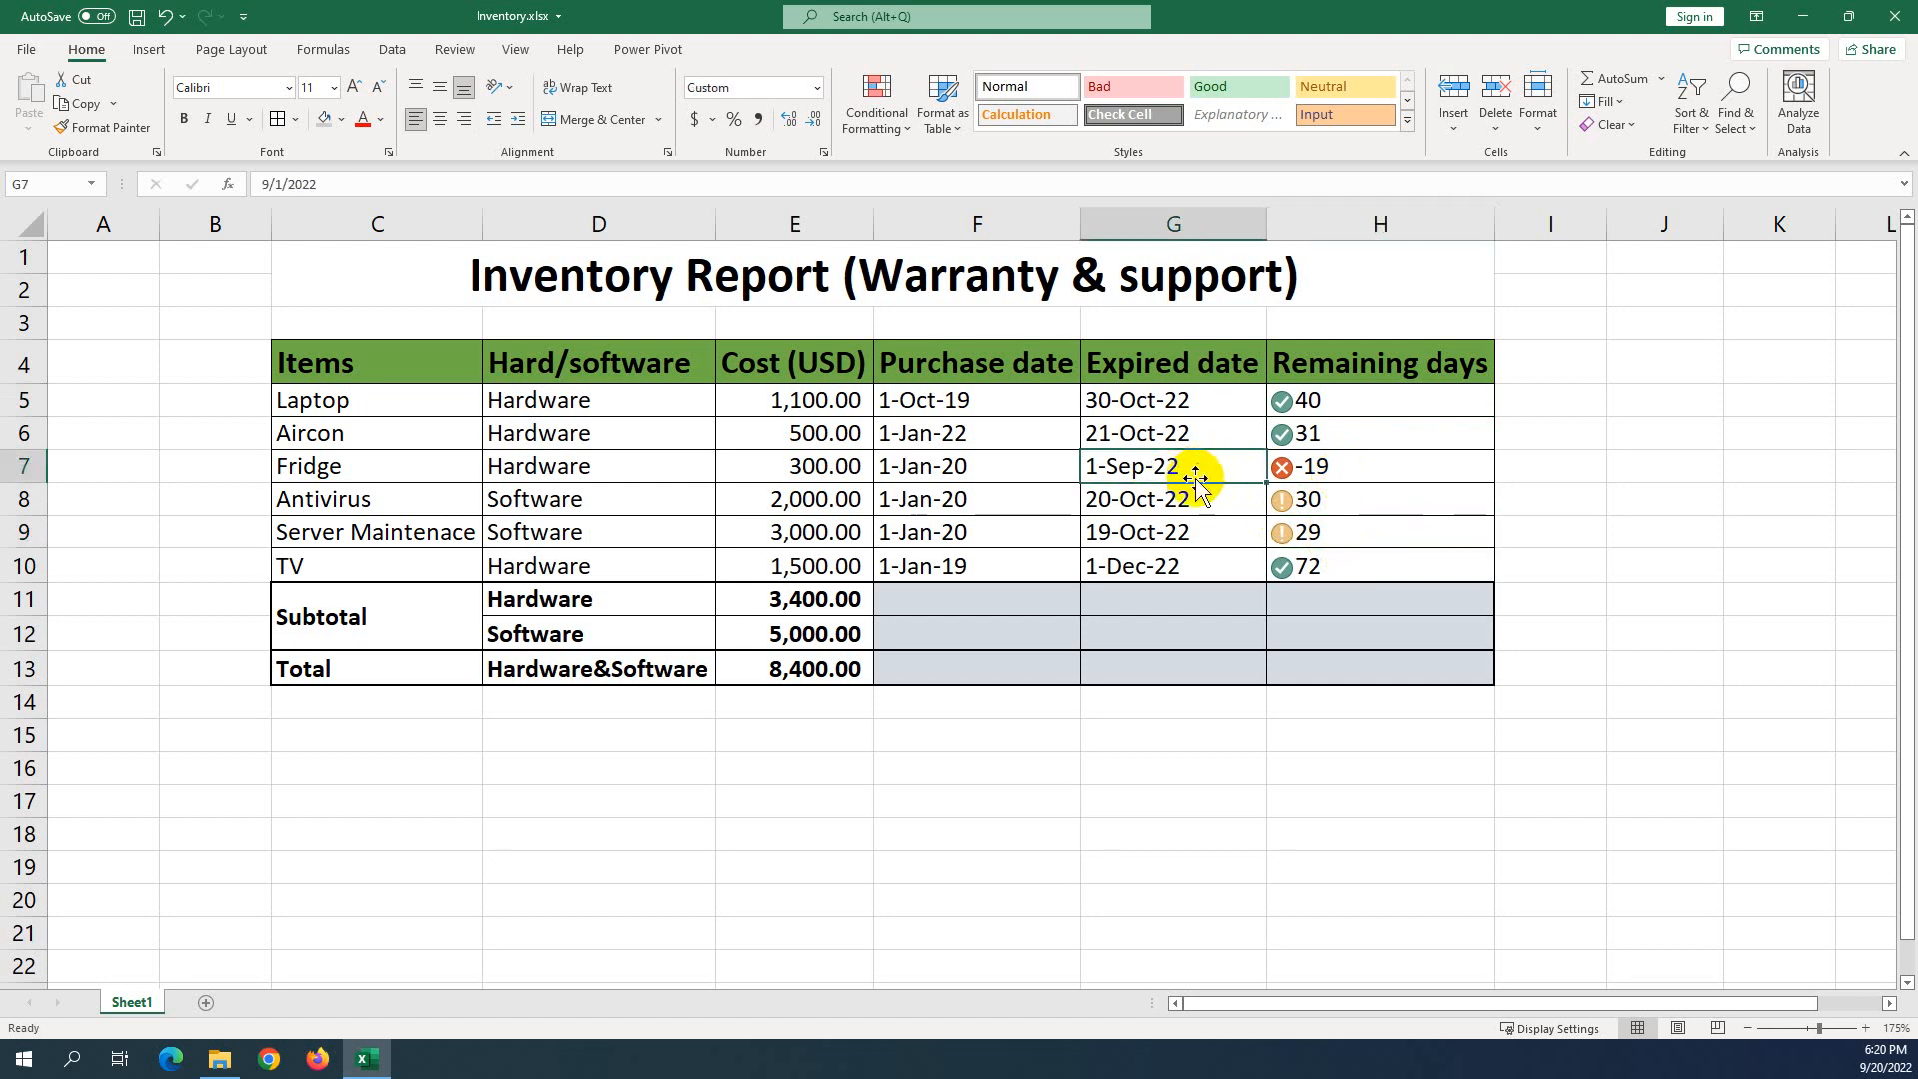
{"action": "left_click", "coordinate": [1334, 473]}
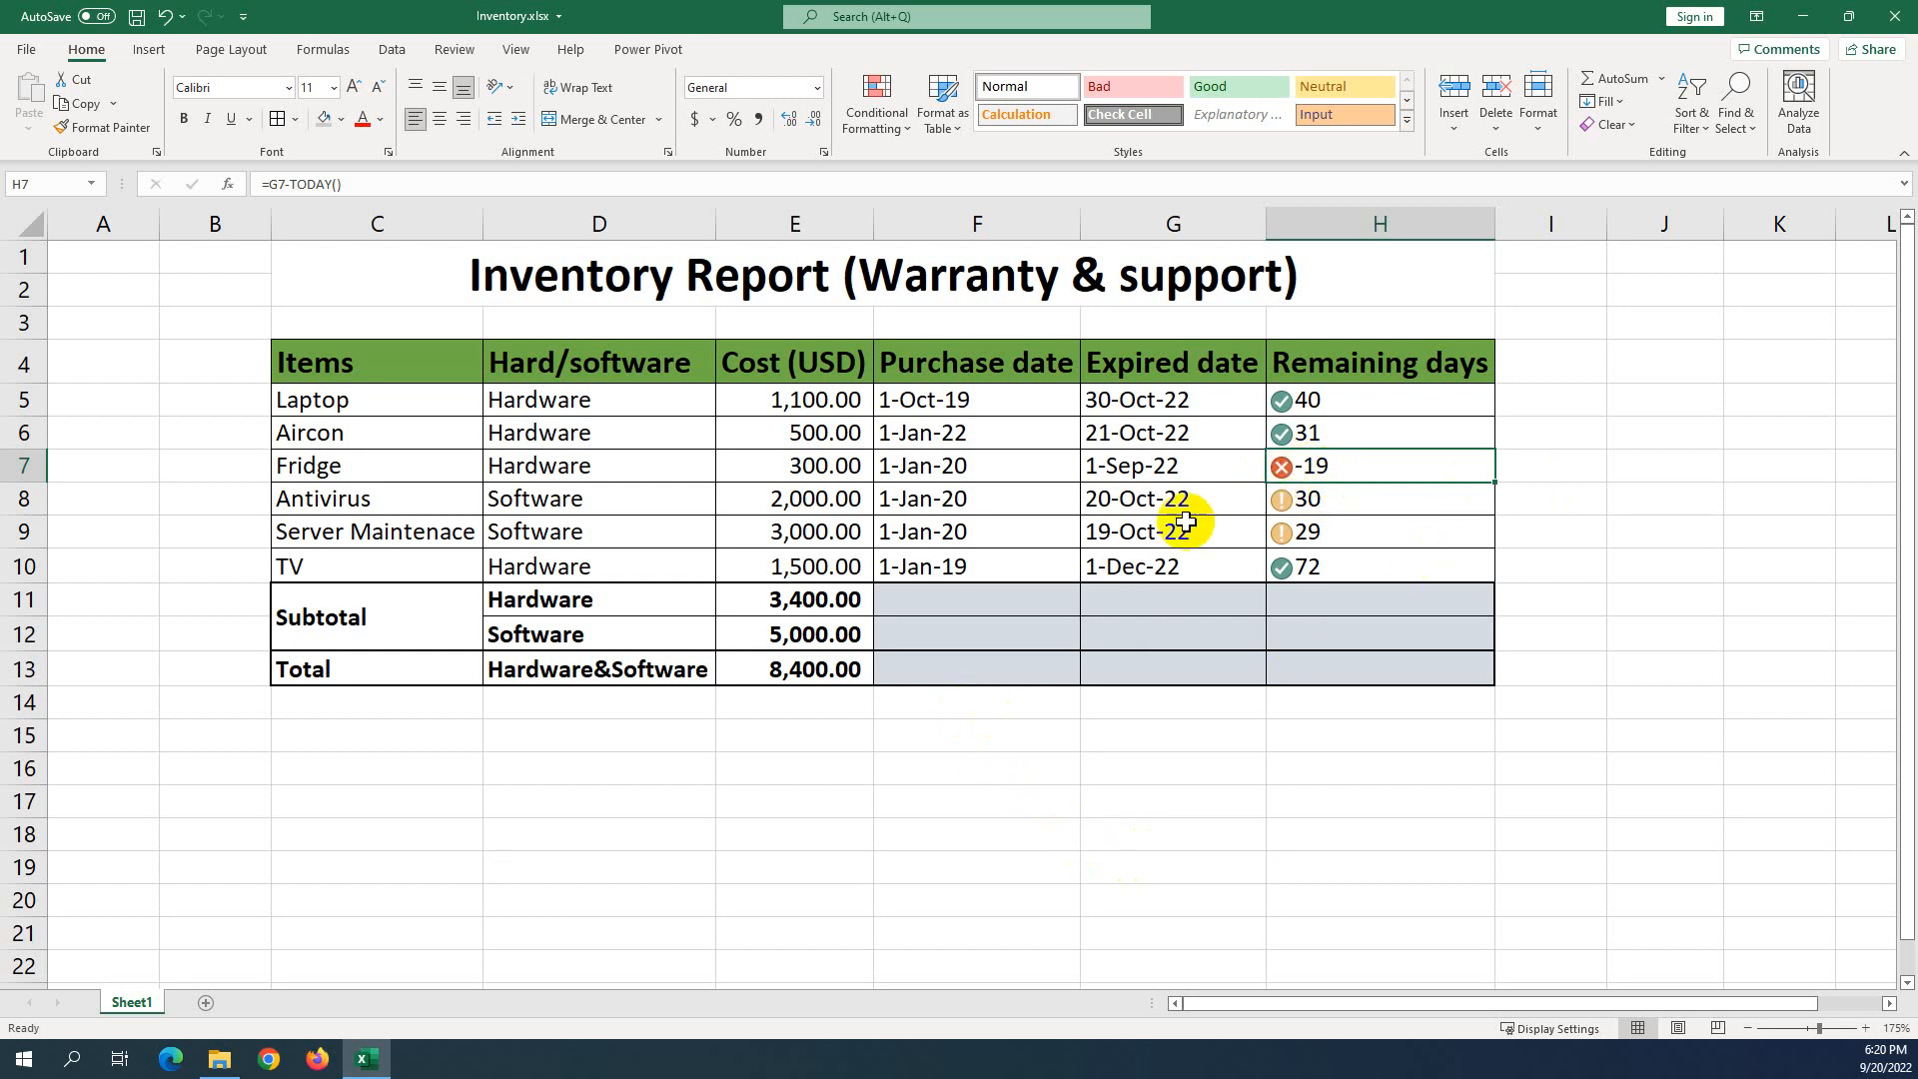
{"action": "left_click_drag", "start_coordinate": [1369, 395], "coordinate": [1361, 565]}
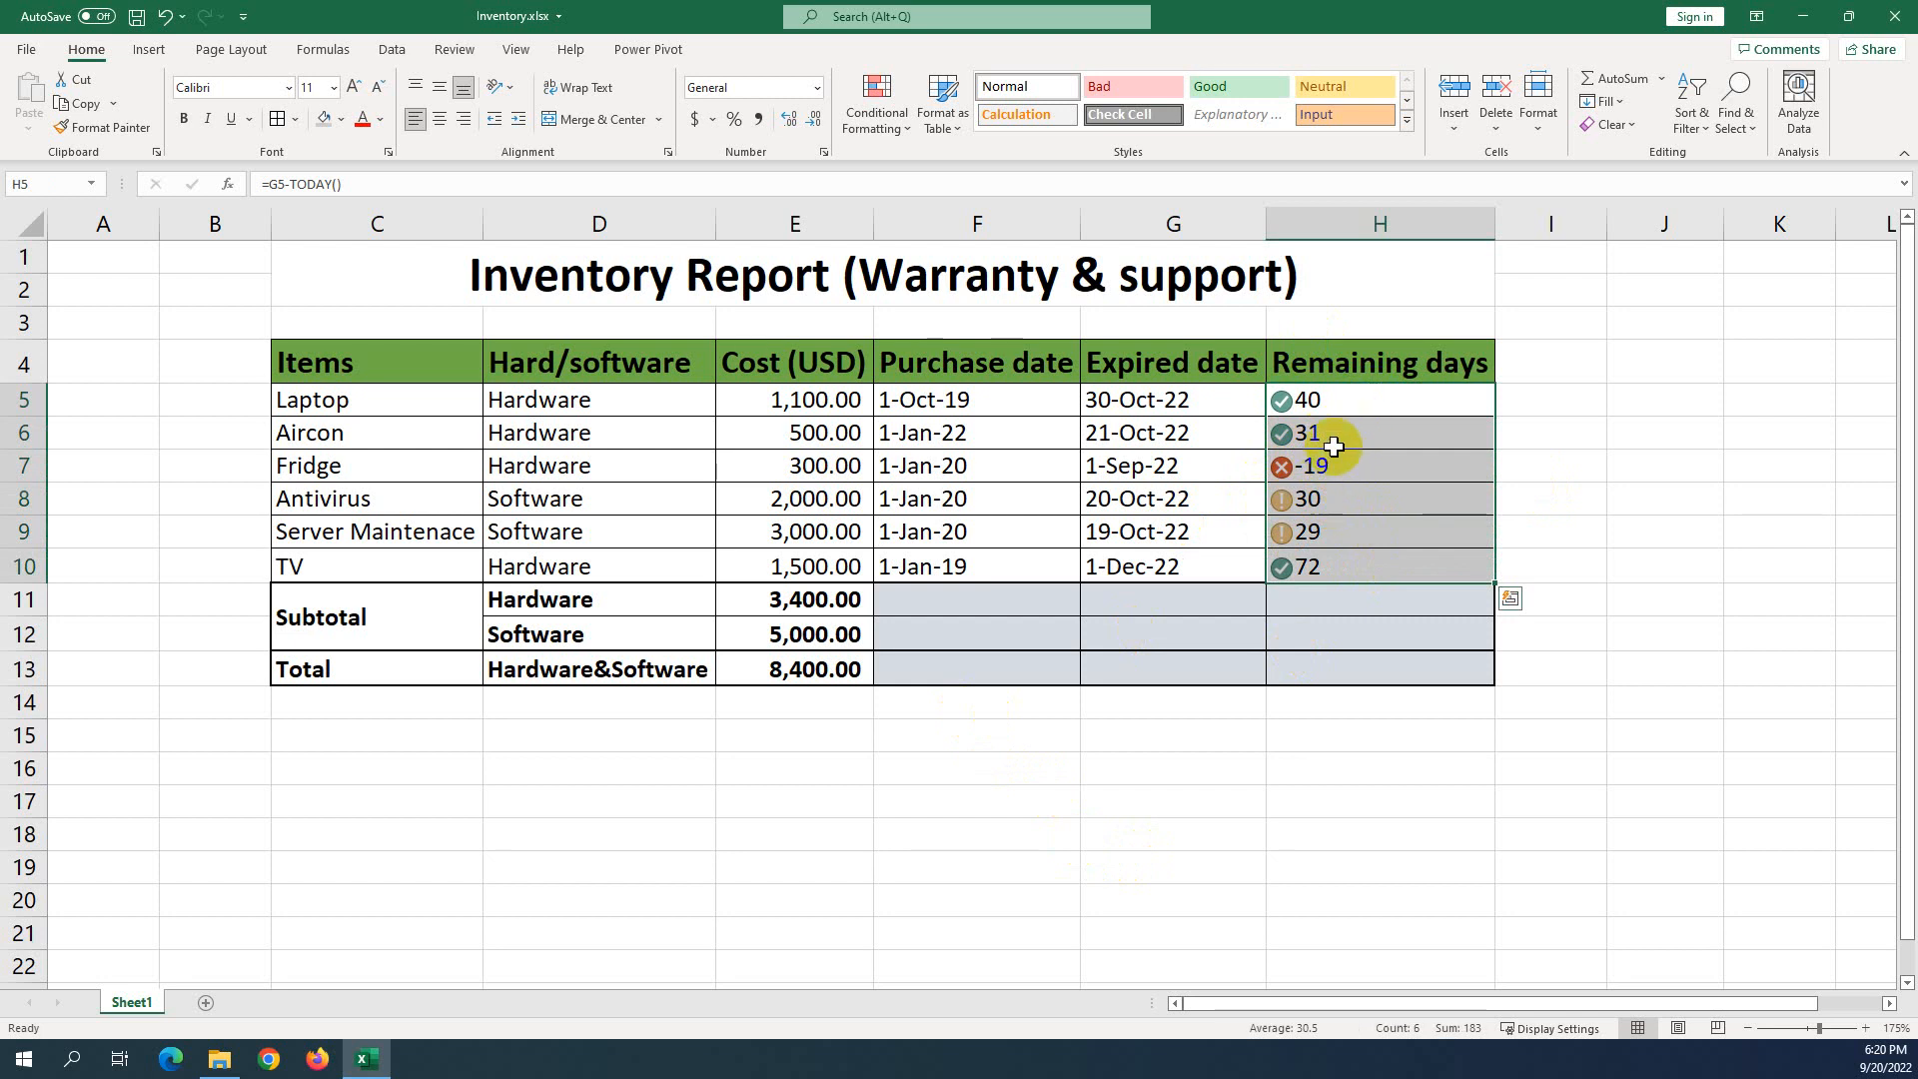
{"action": "left_click", "coordinate": [1376, 485]}
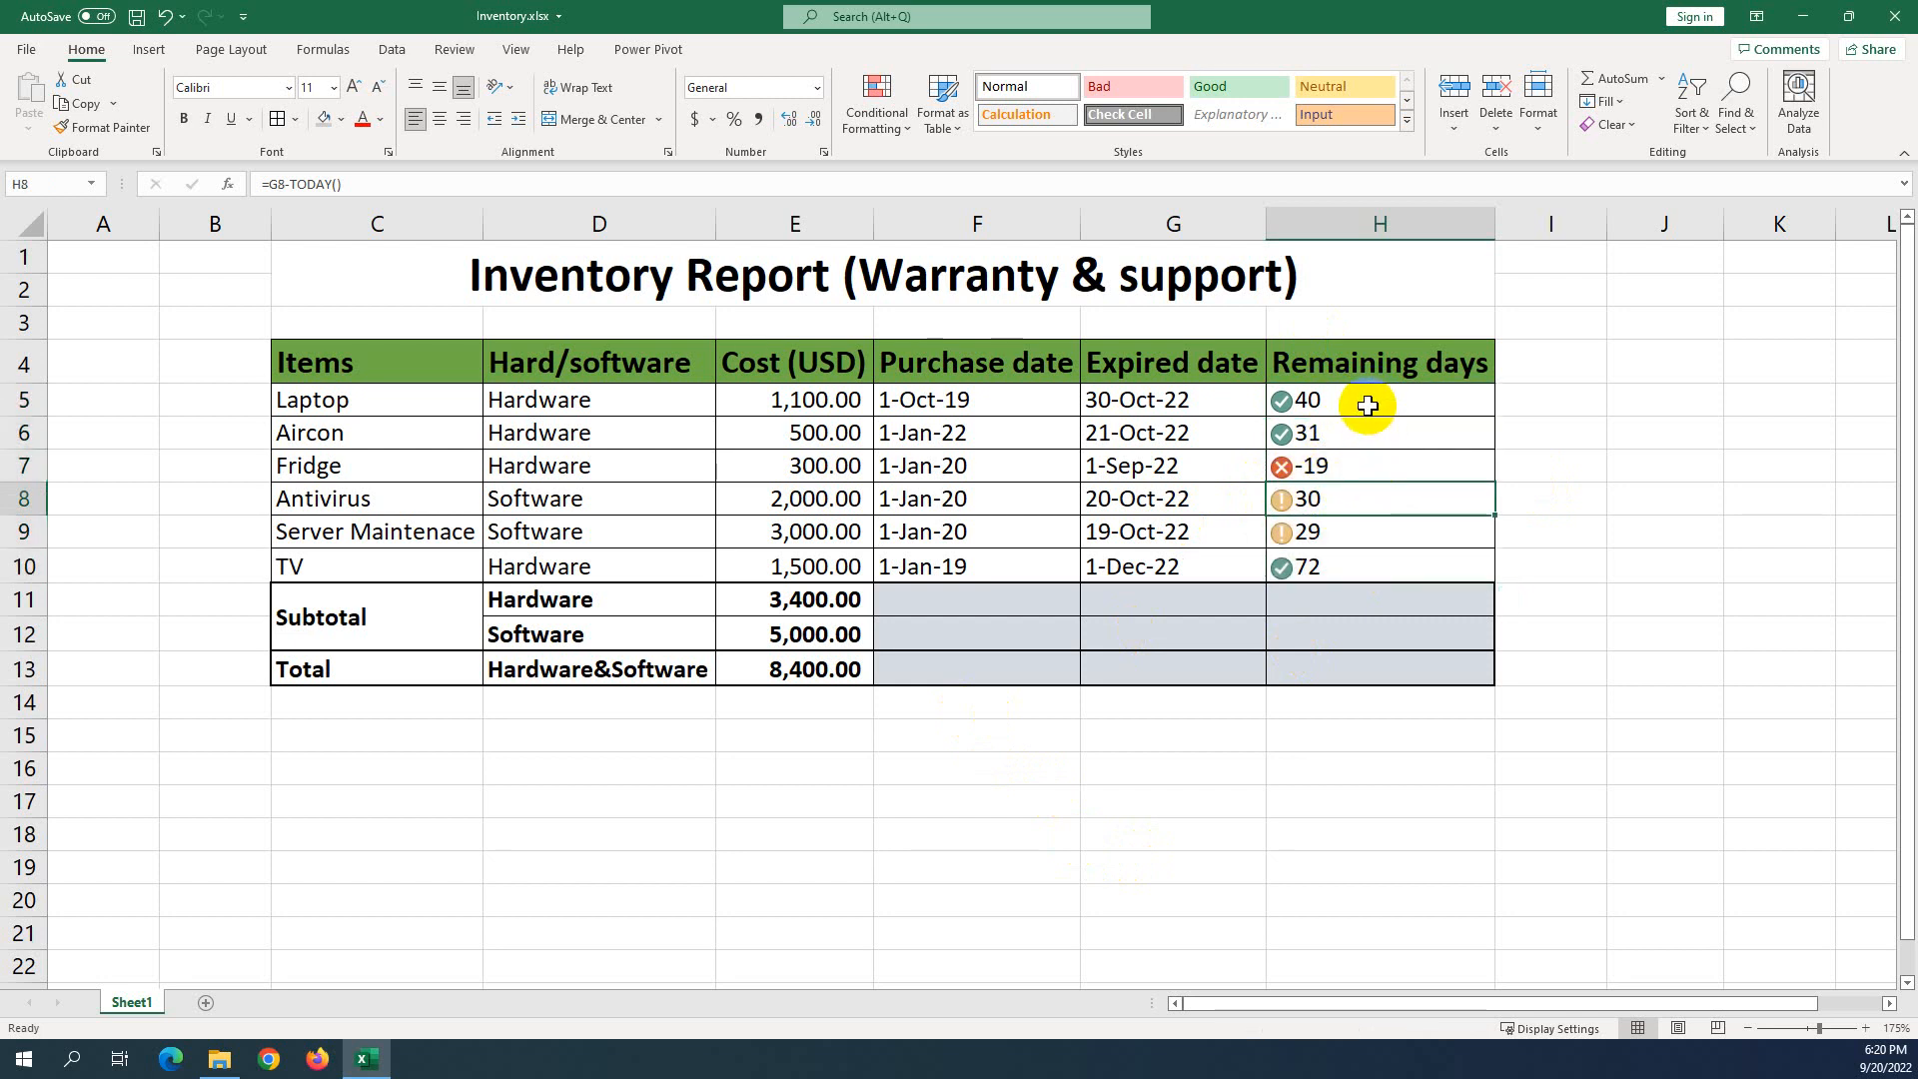
{"action": "left_click_drag", "start_coordinate": [1368, 405], "coordinate": [1348, 559]}
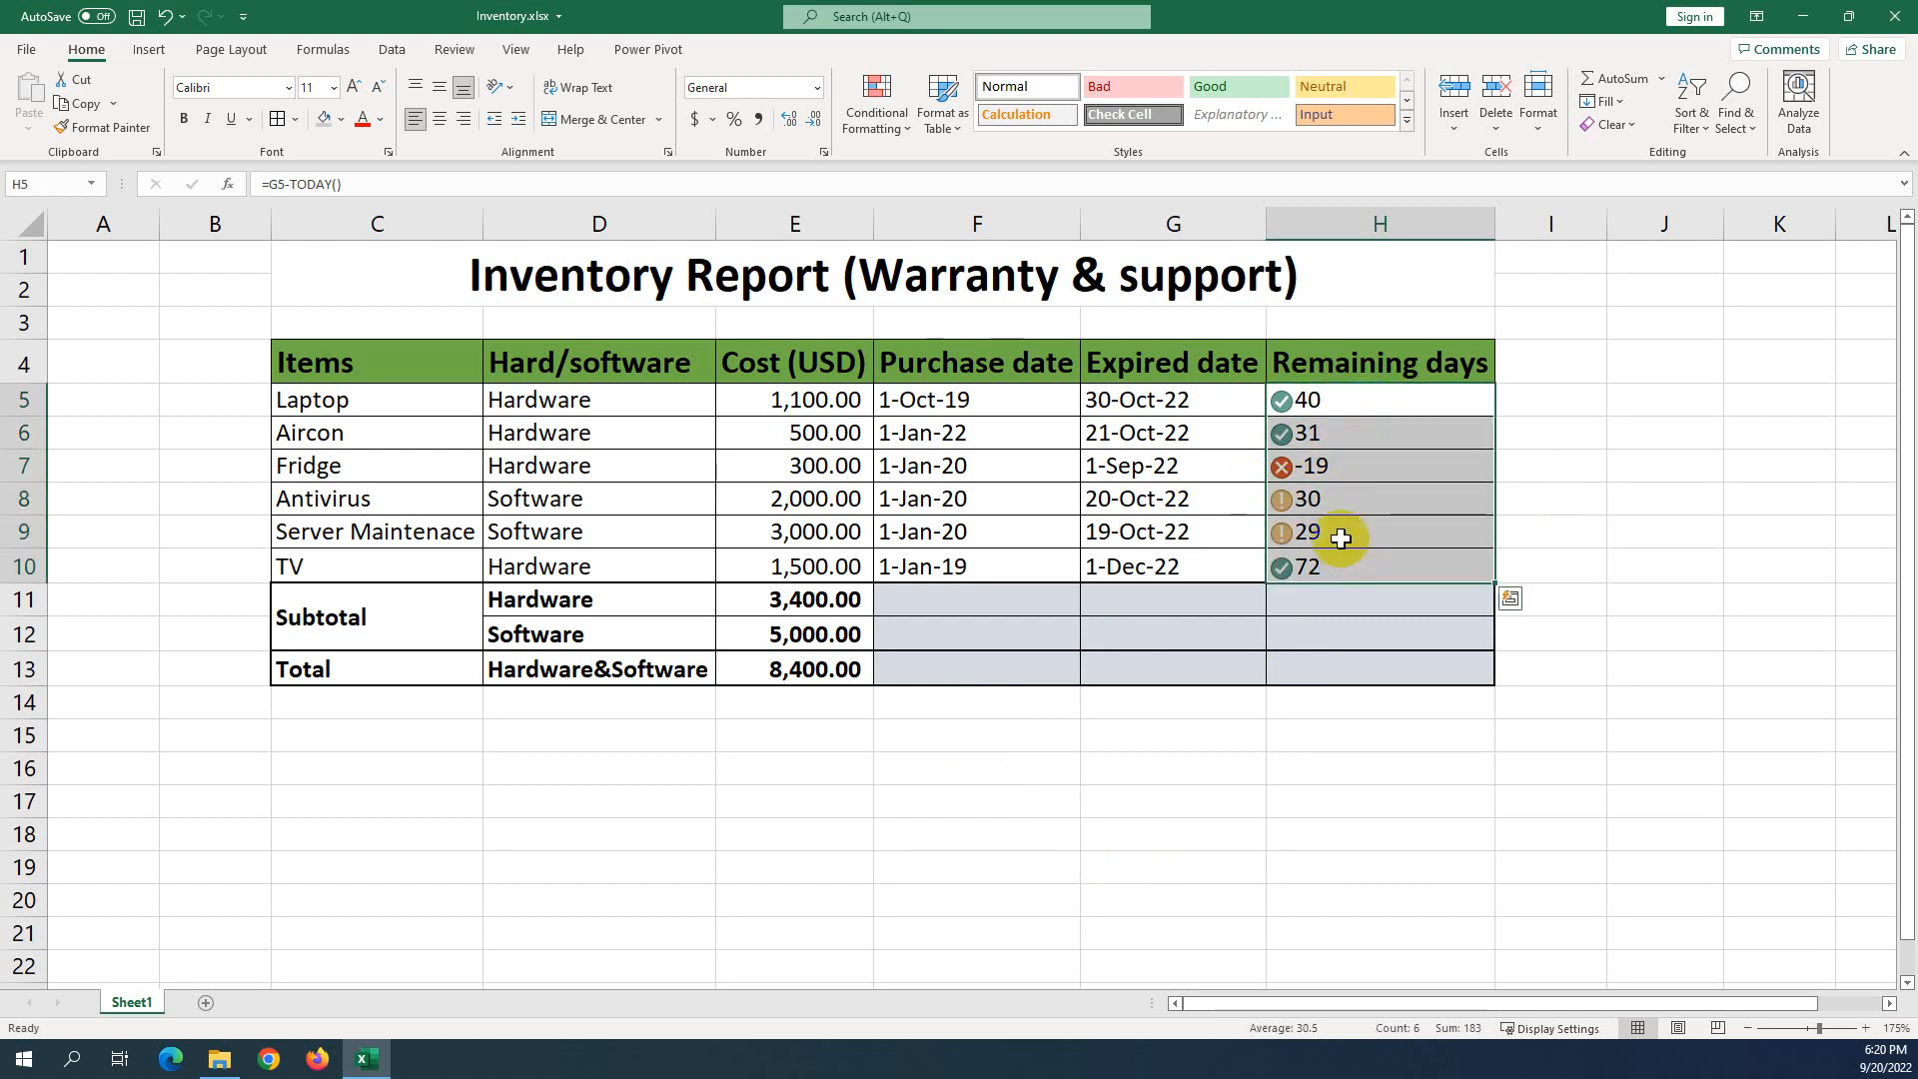
{"action": "left_click", "coordinate": [1768, 524]}
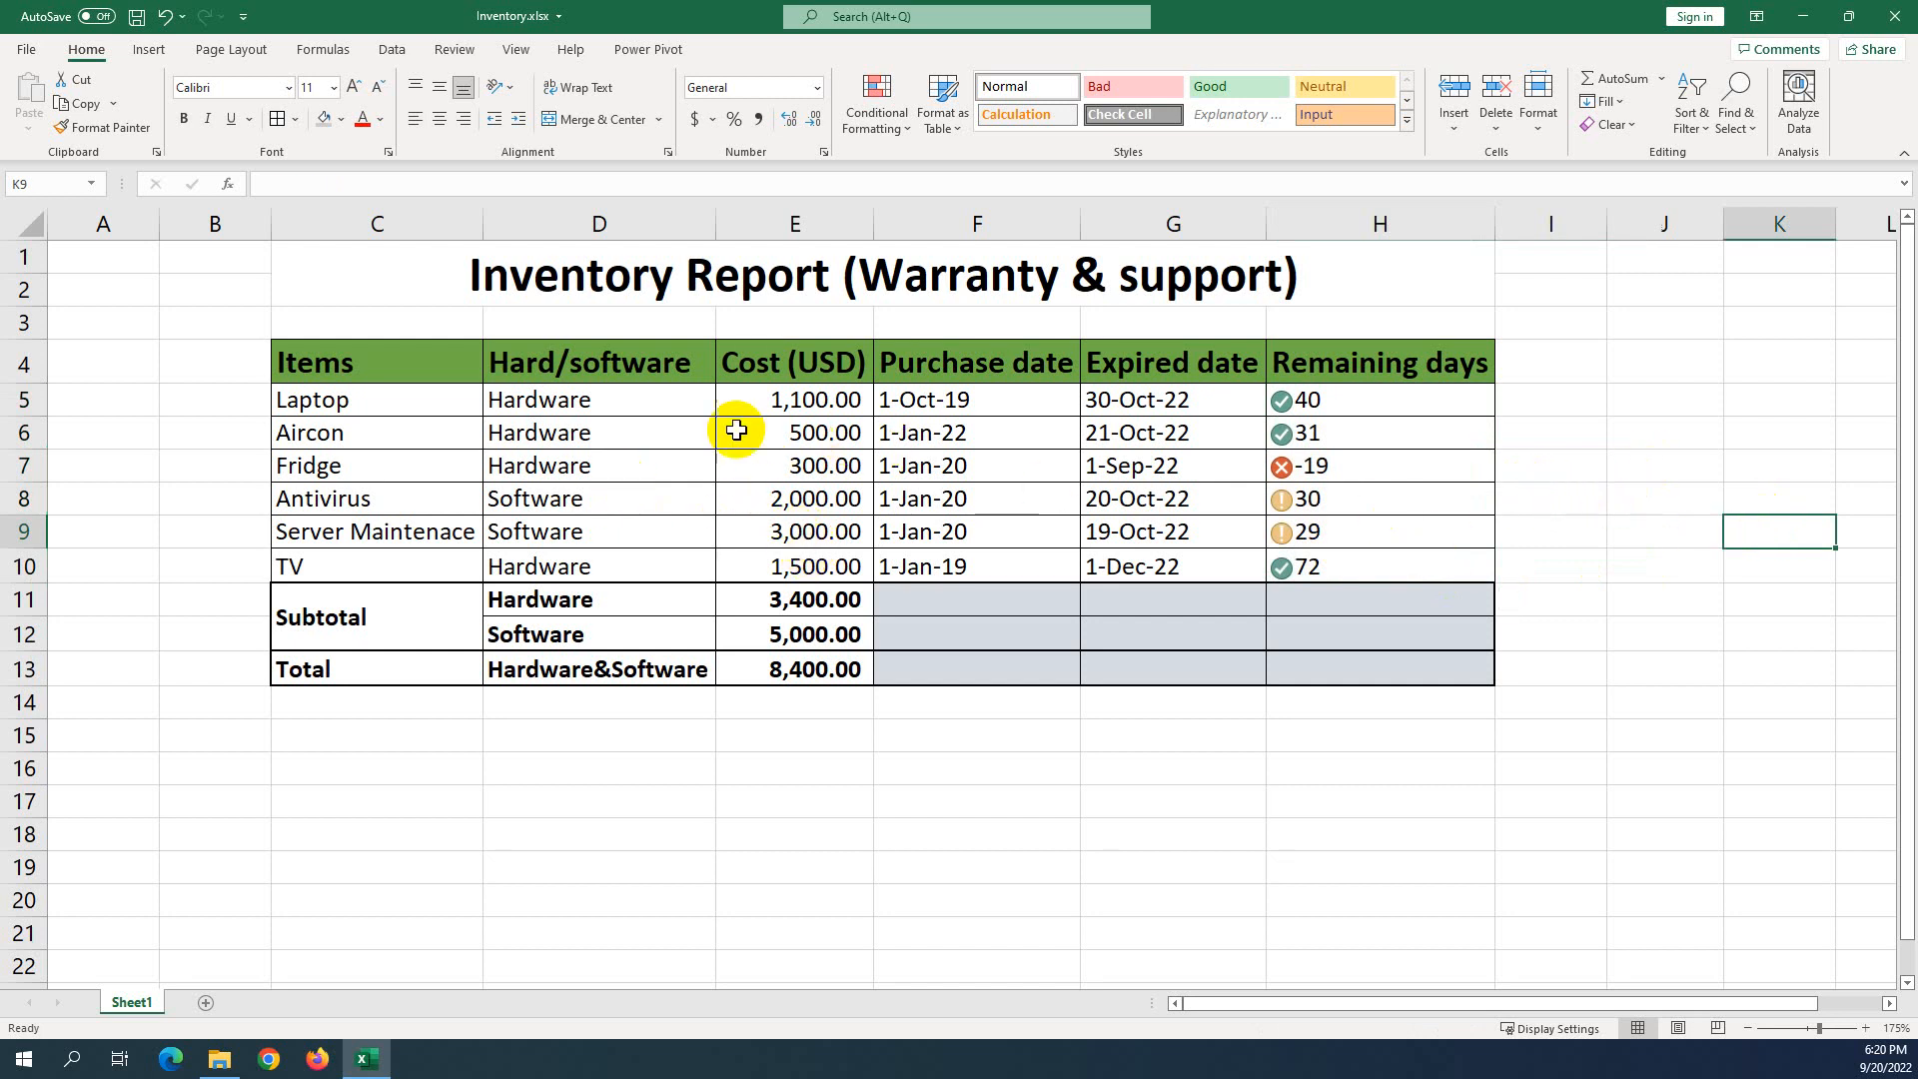
{"action": "left_click_drag", "start_coordinate": [1376, 399], "coordinate": [1349, 573]}
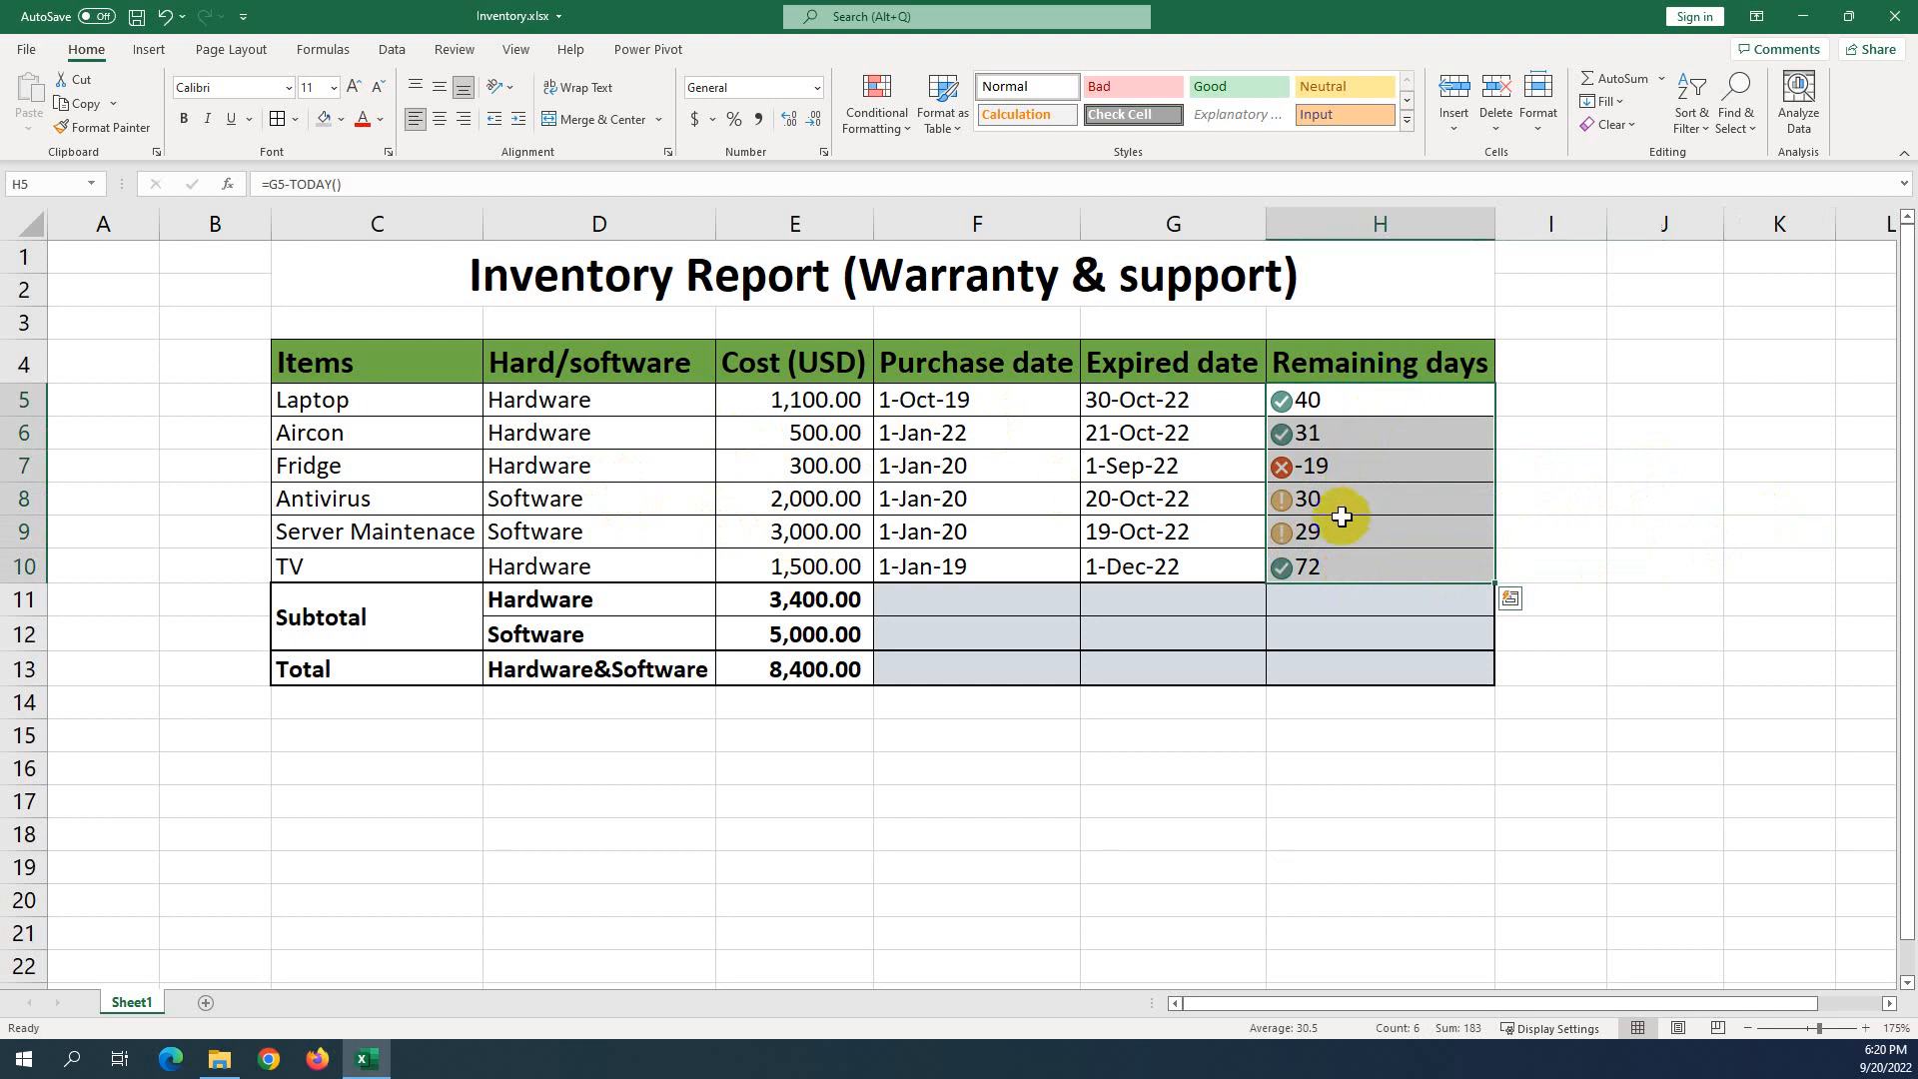
Inspect the hardware and software subtotal rows and the total row, including their cost formulas.
{"action": "left_click", "coordinate": [809, 600]}
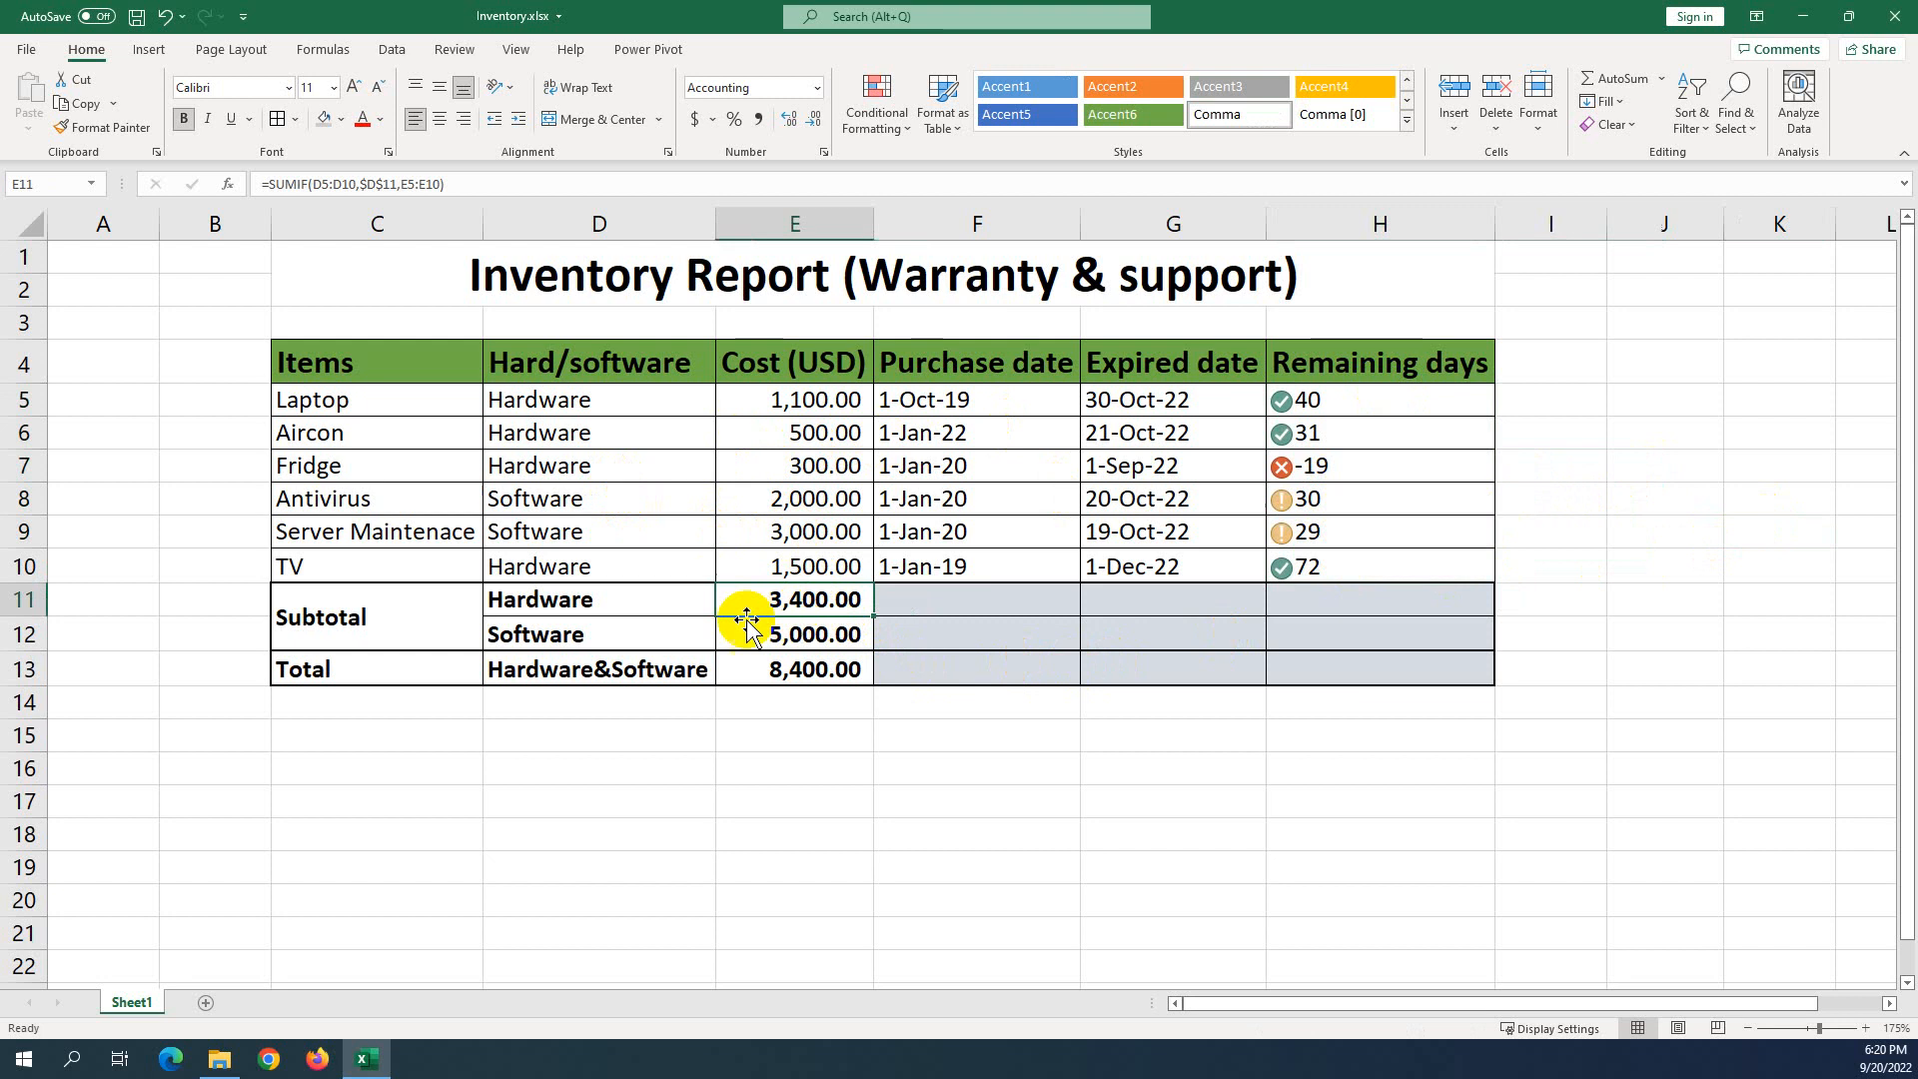
{"action": "left_click", "coordinate": [549, 608]}
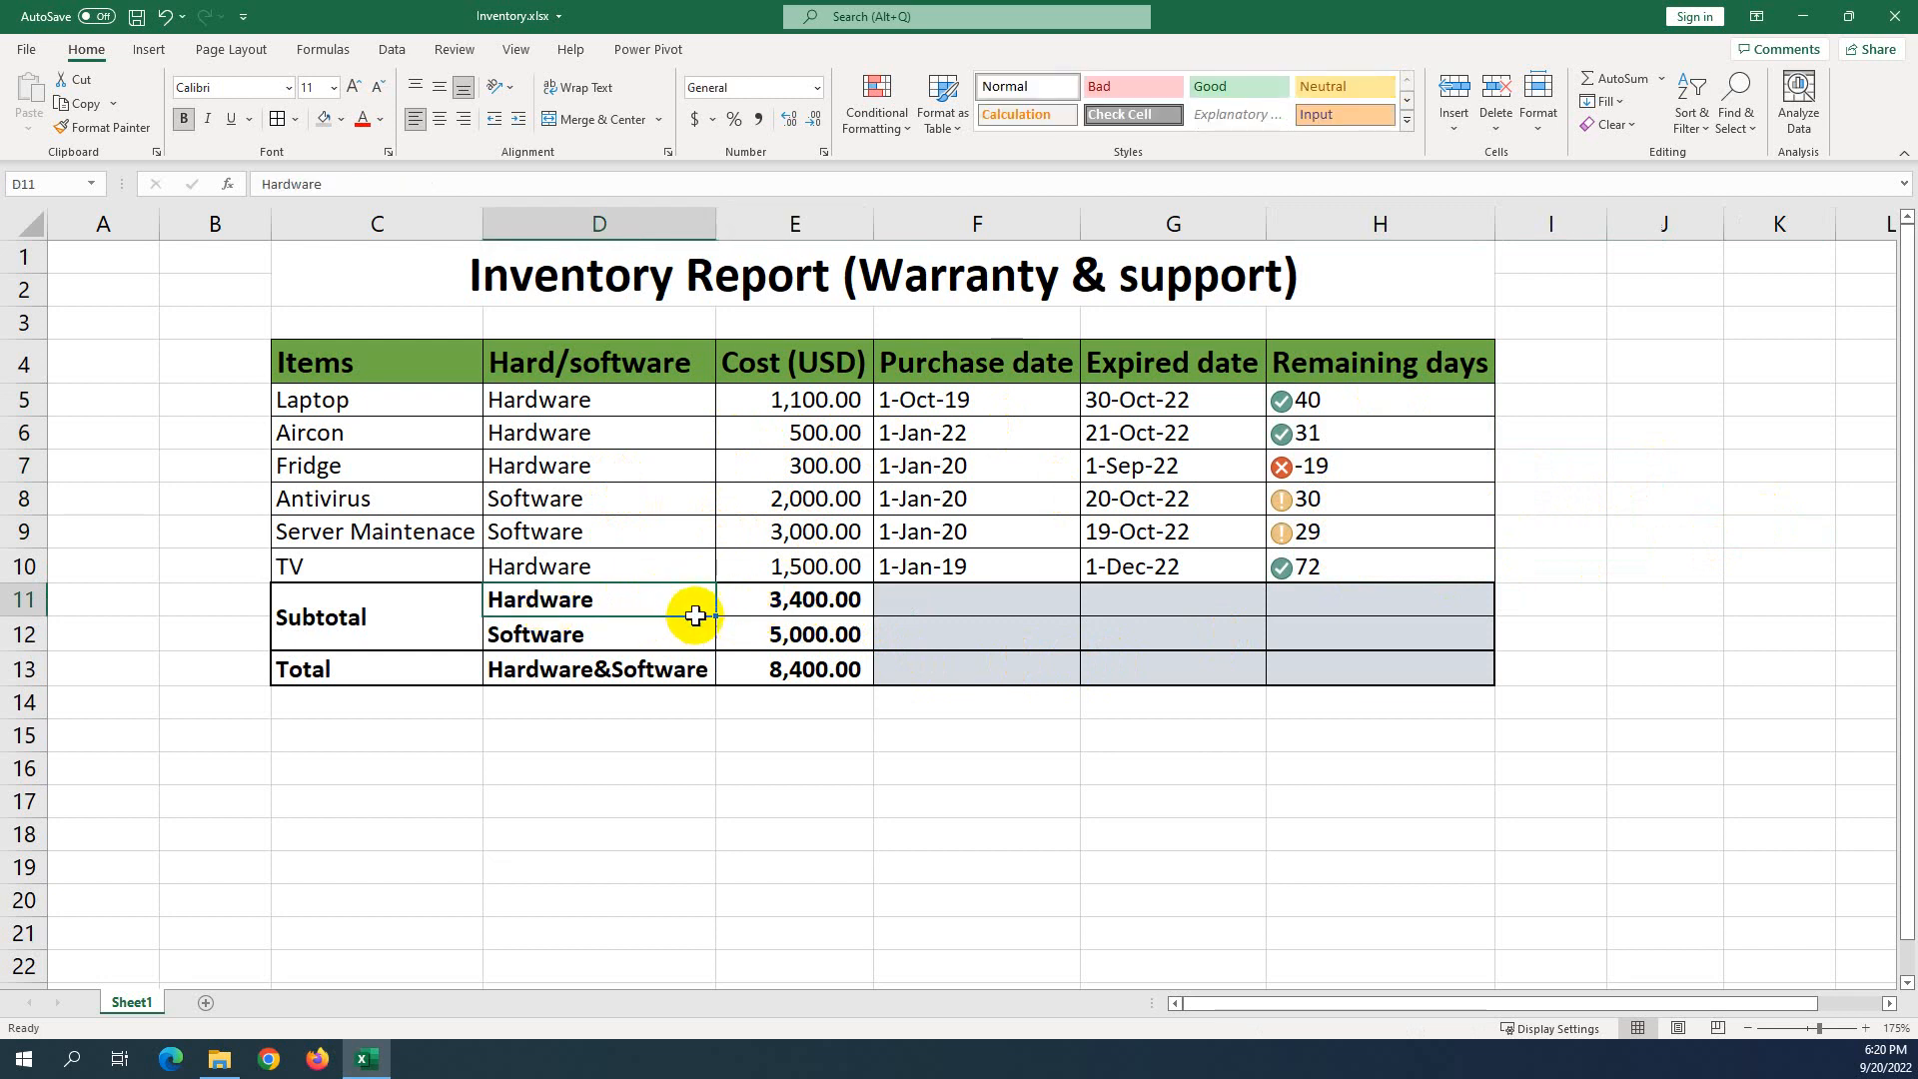
{"action": "left_click", "coordinate": [783, 599]}
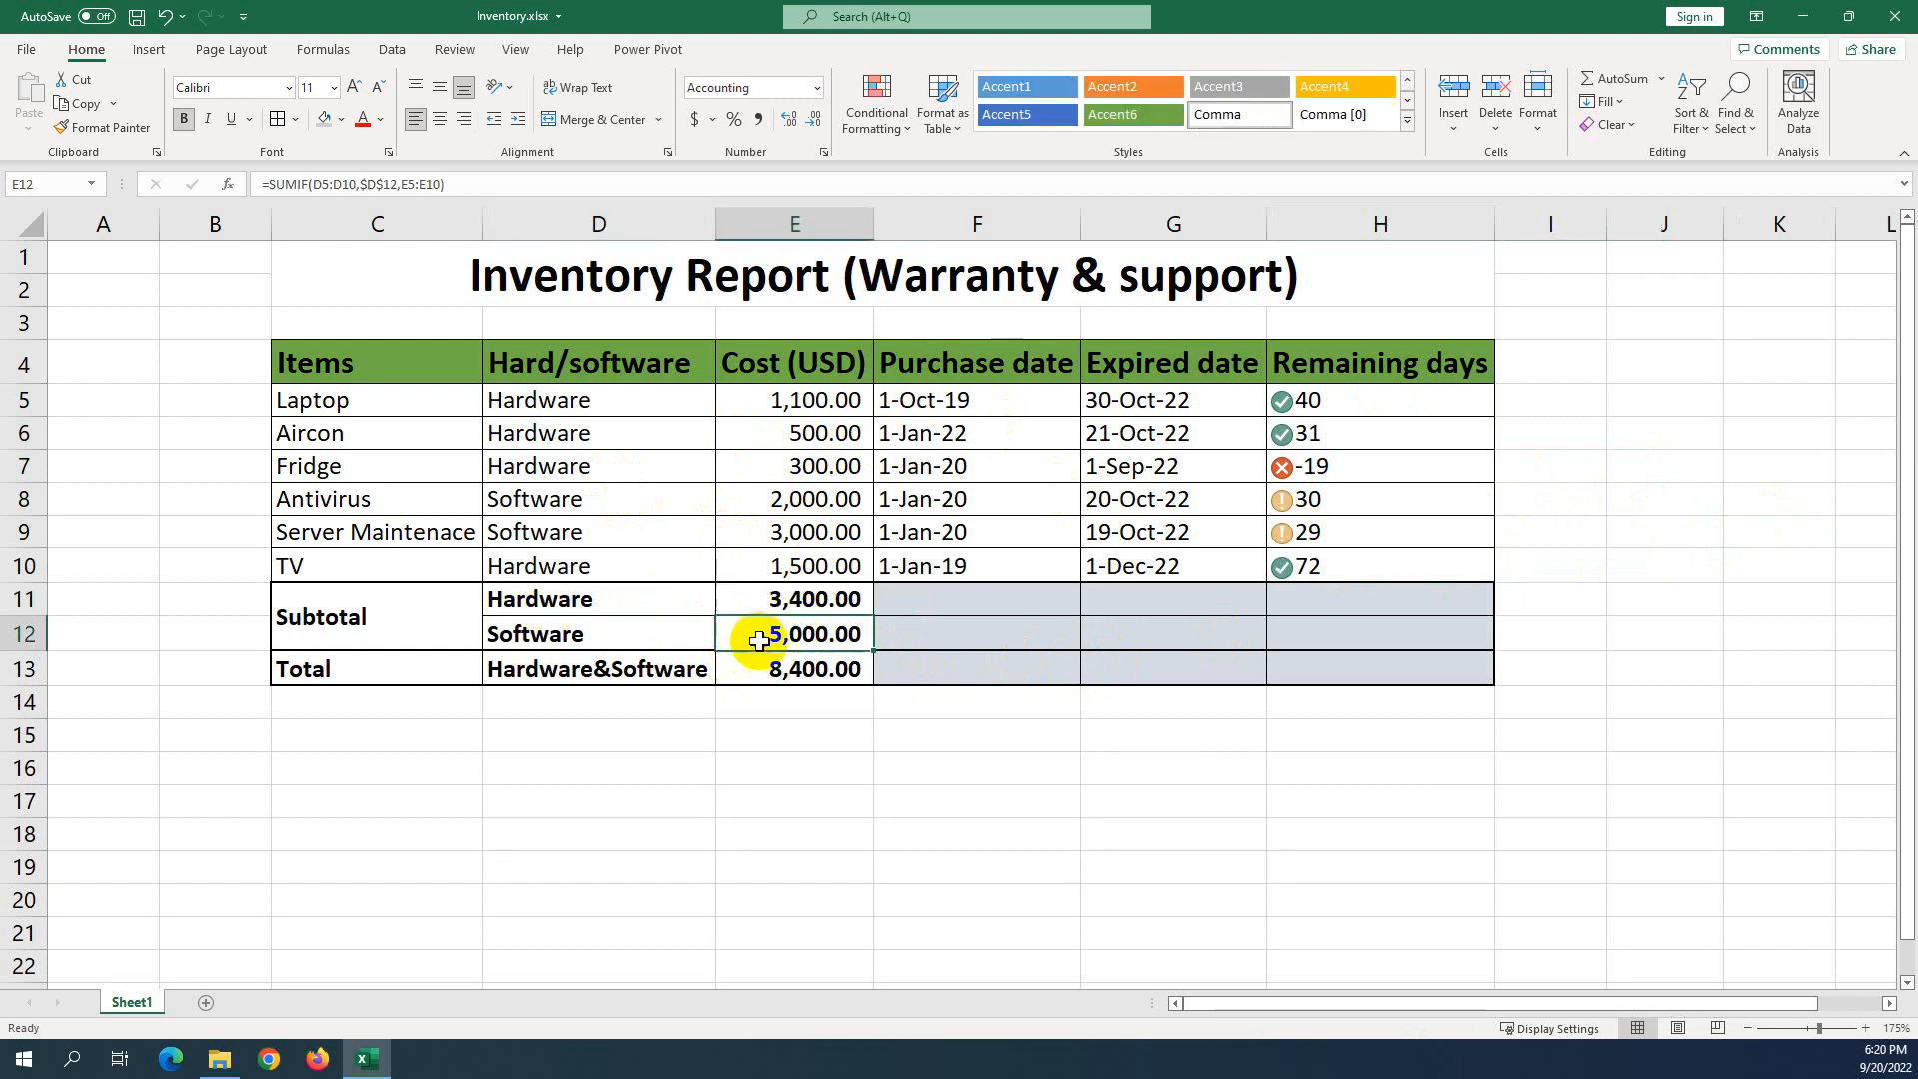
{"action": "left_click", "coordinate": [645, 674]}
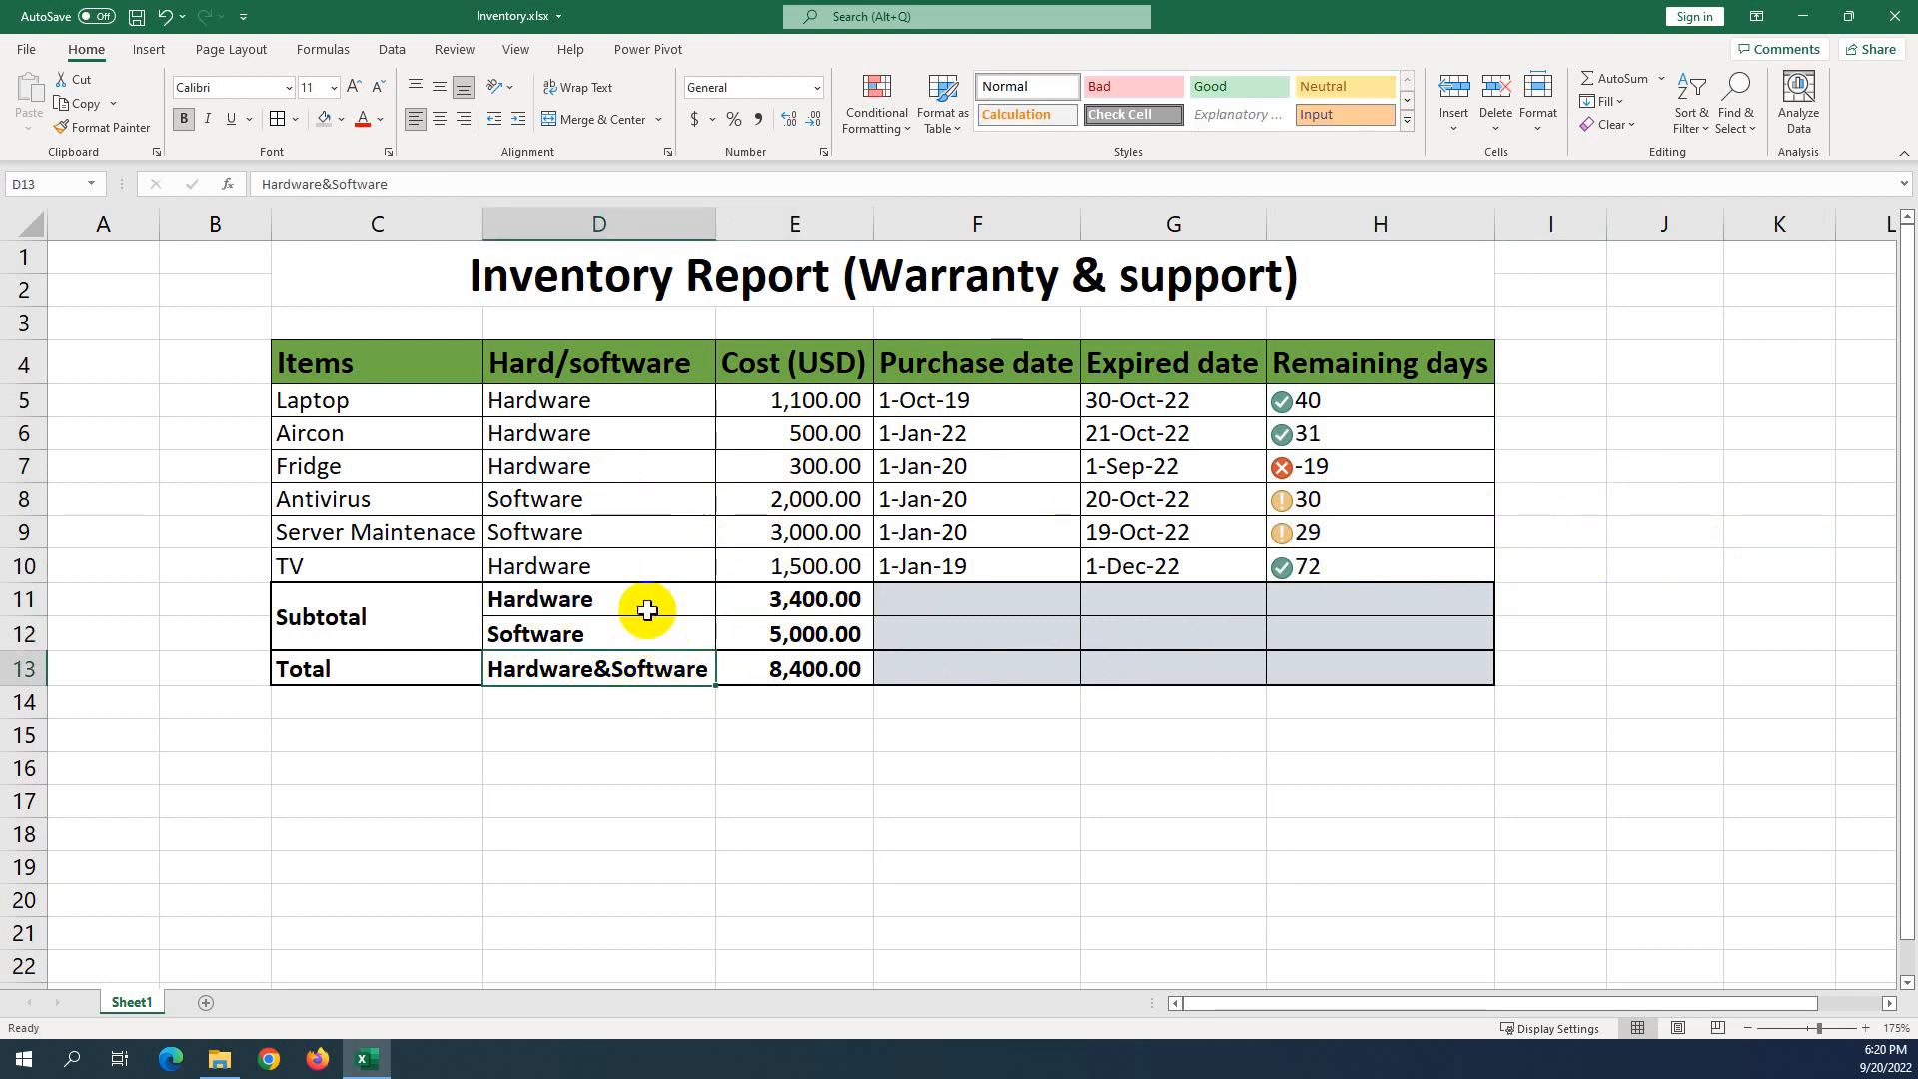
{"action": "left_click", "coordinate": [634, 639]}
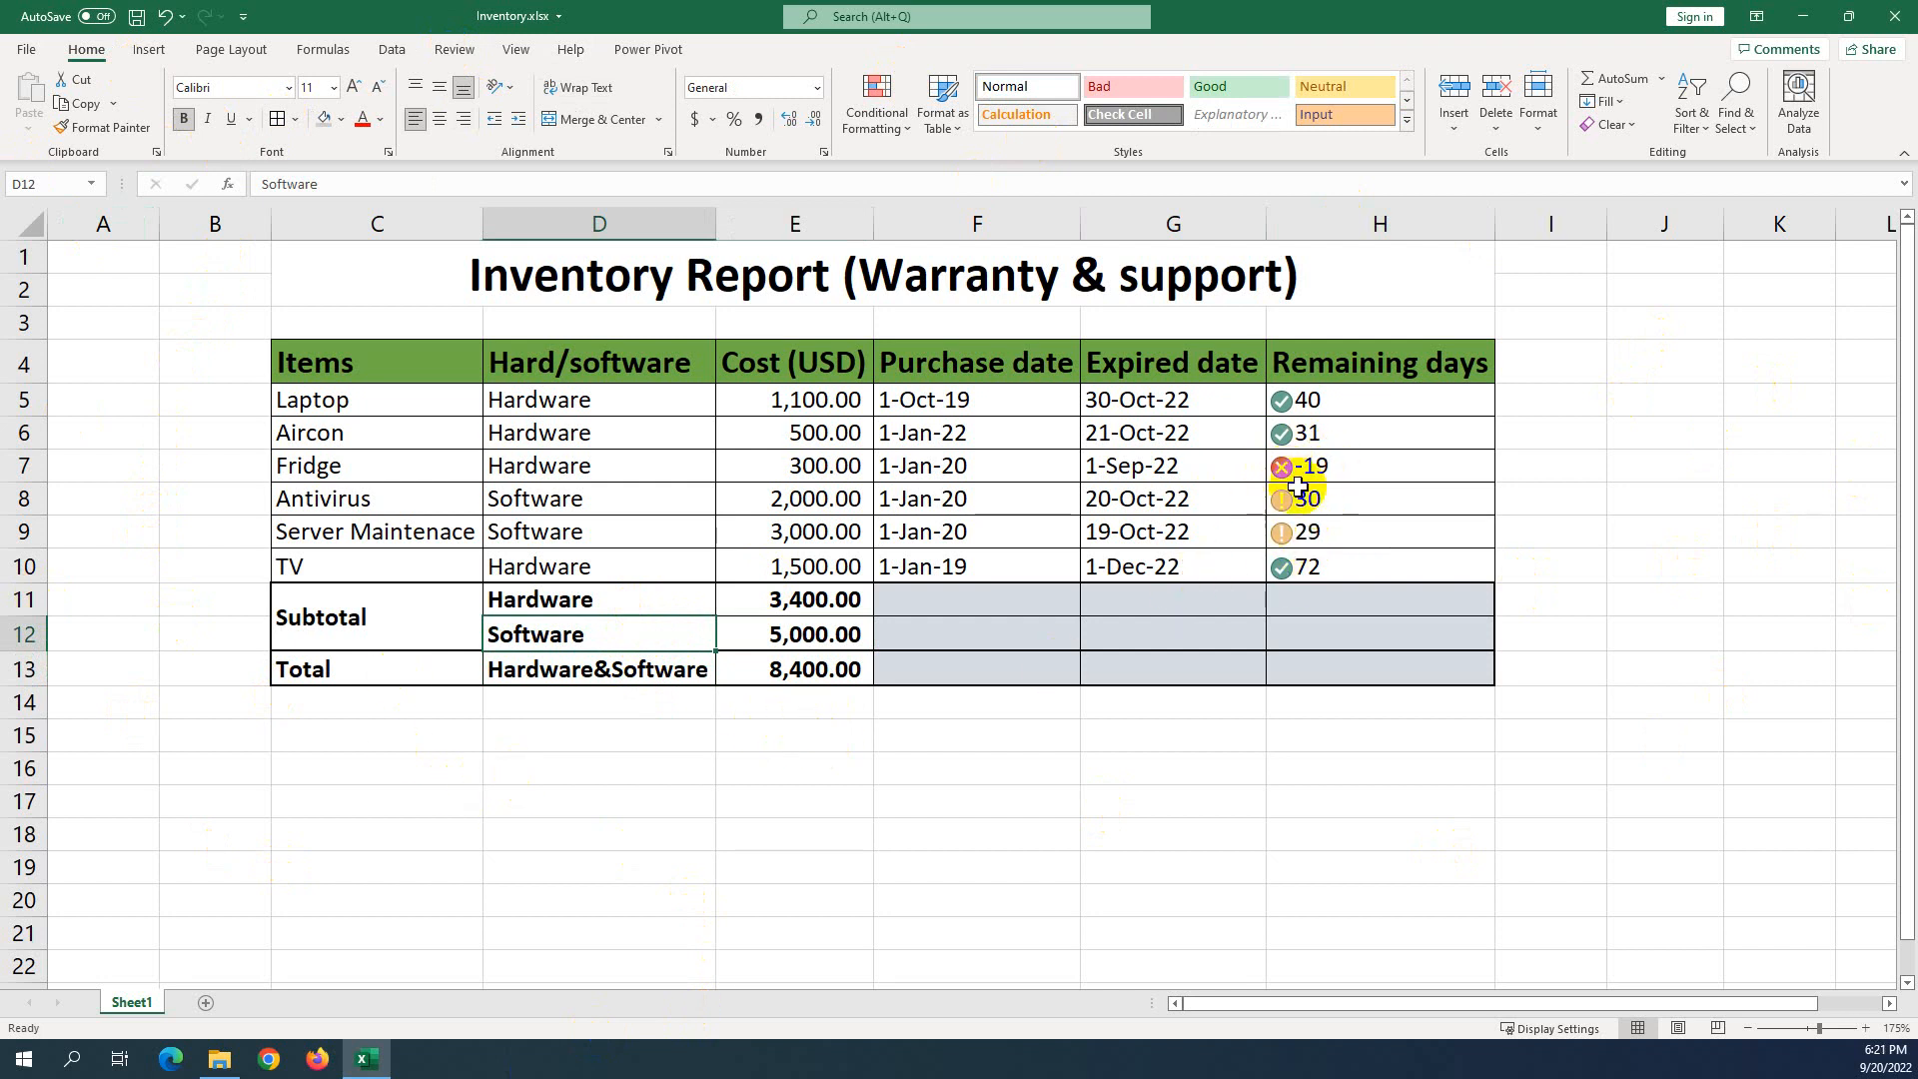
{"action": "left_click_drag", "start_coordinate": [1316, 402], "coordinate": [1308, 564]}
{"action": "left_click", "coordinate": [655, 605]}
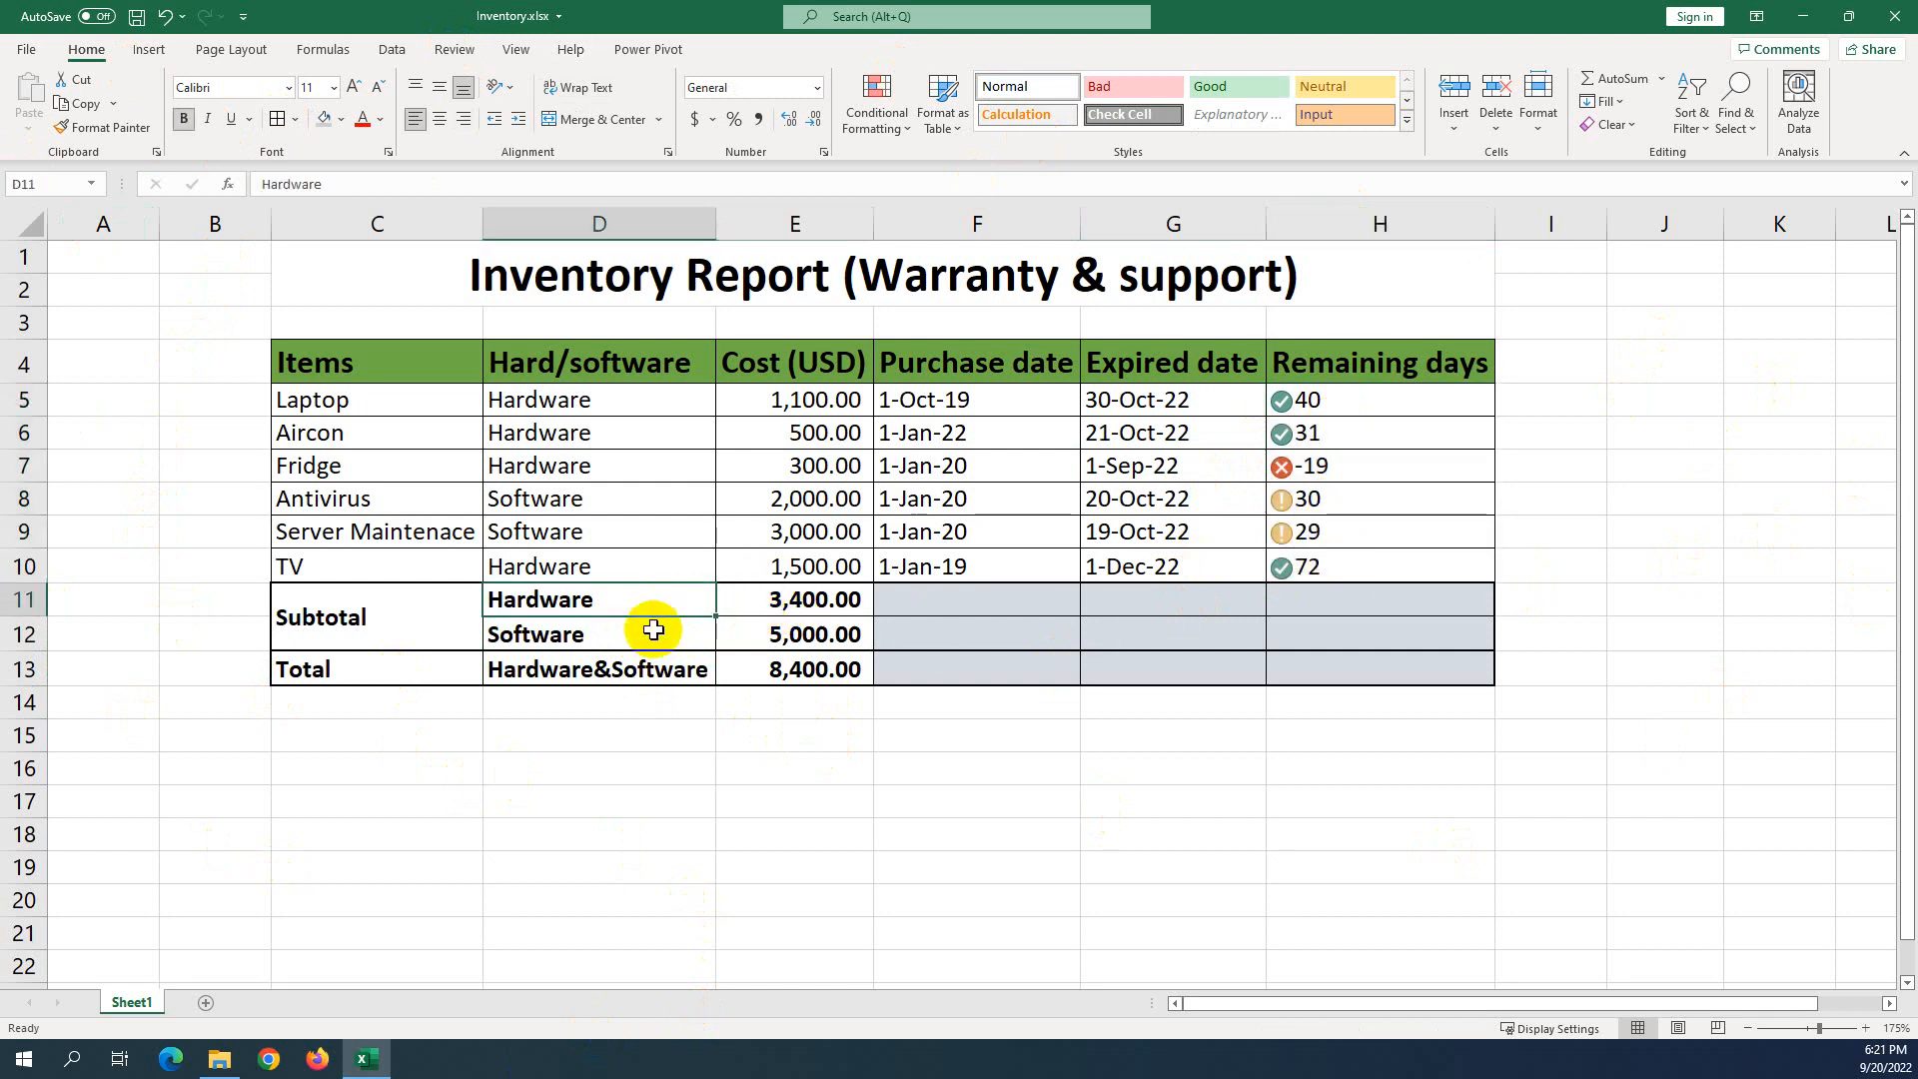
{"action": "left_click", "coordinate": [644, 633]}
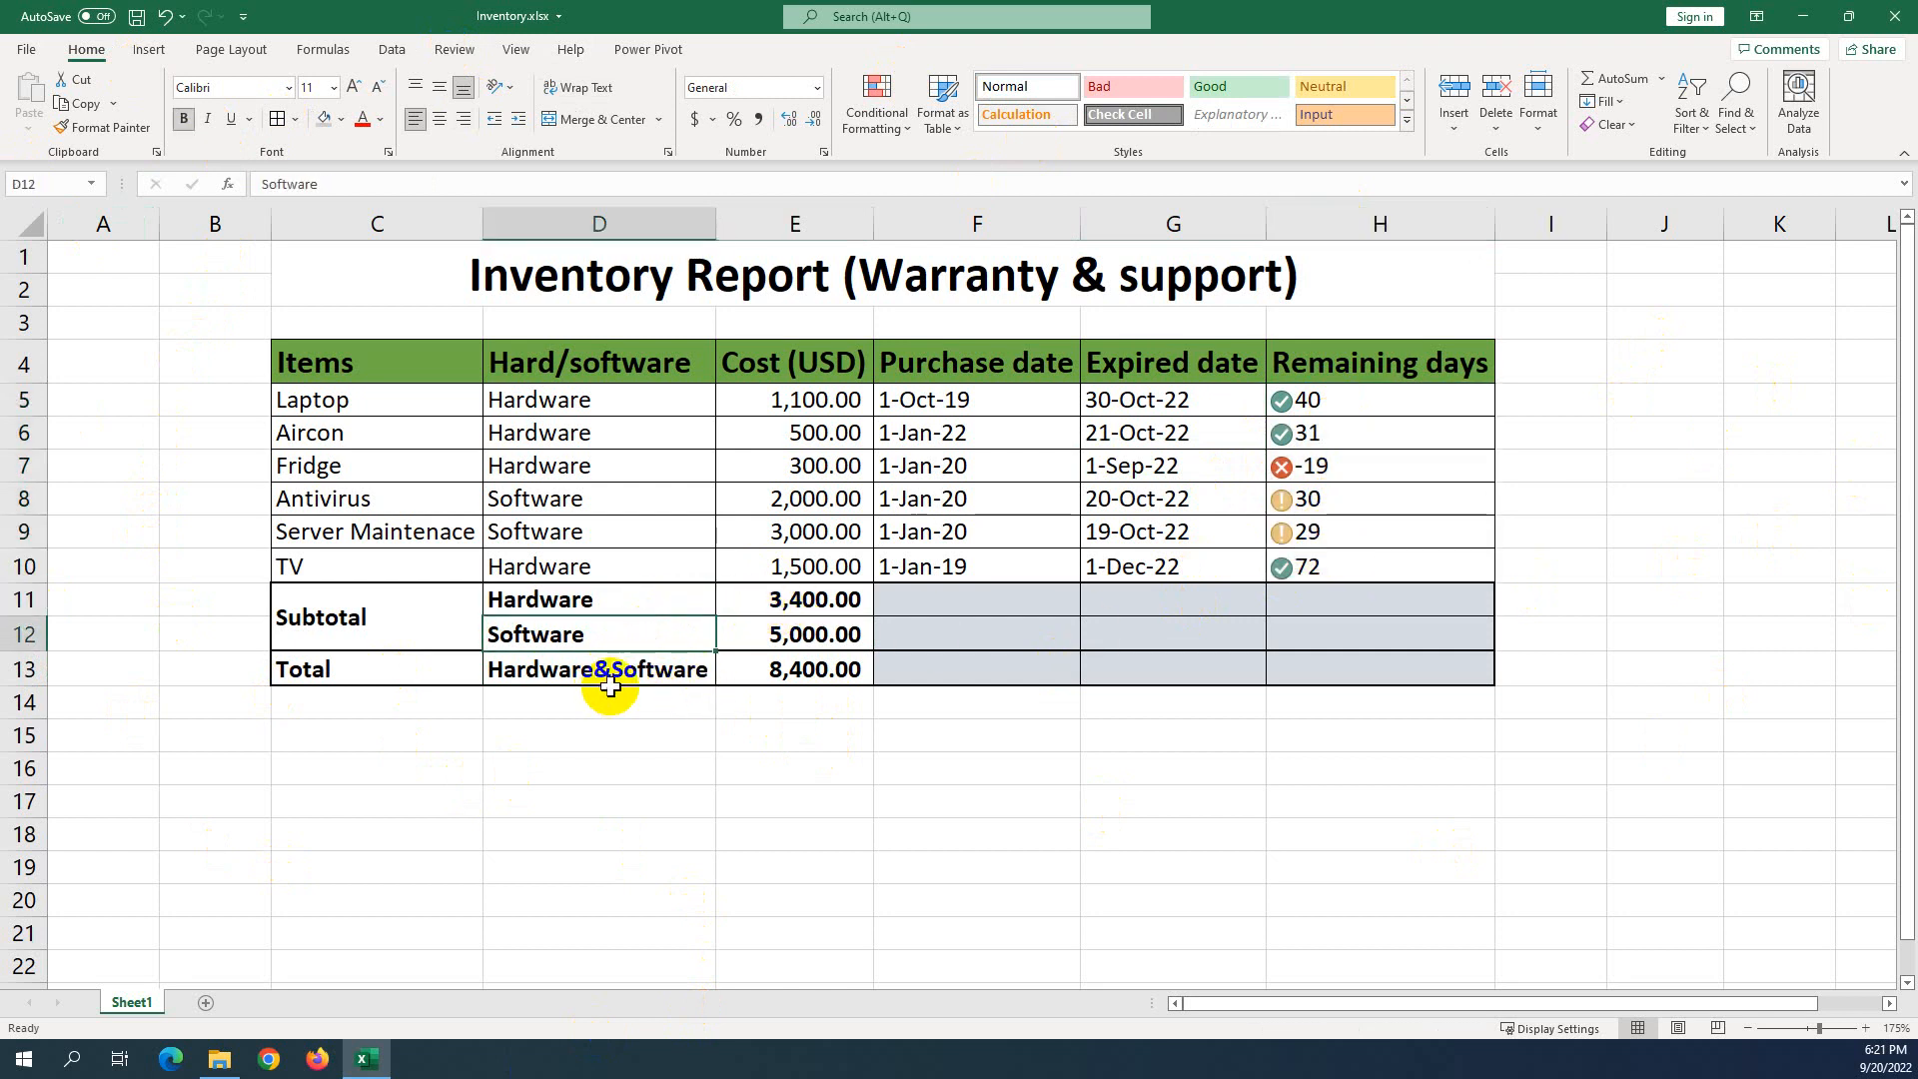
{"action": "left_click", "coordinate": [794, 679]}
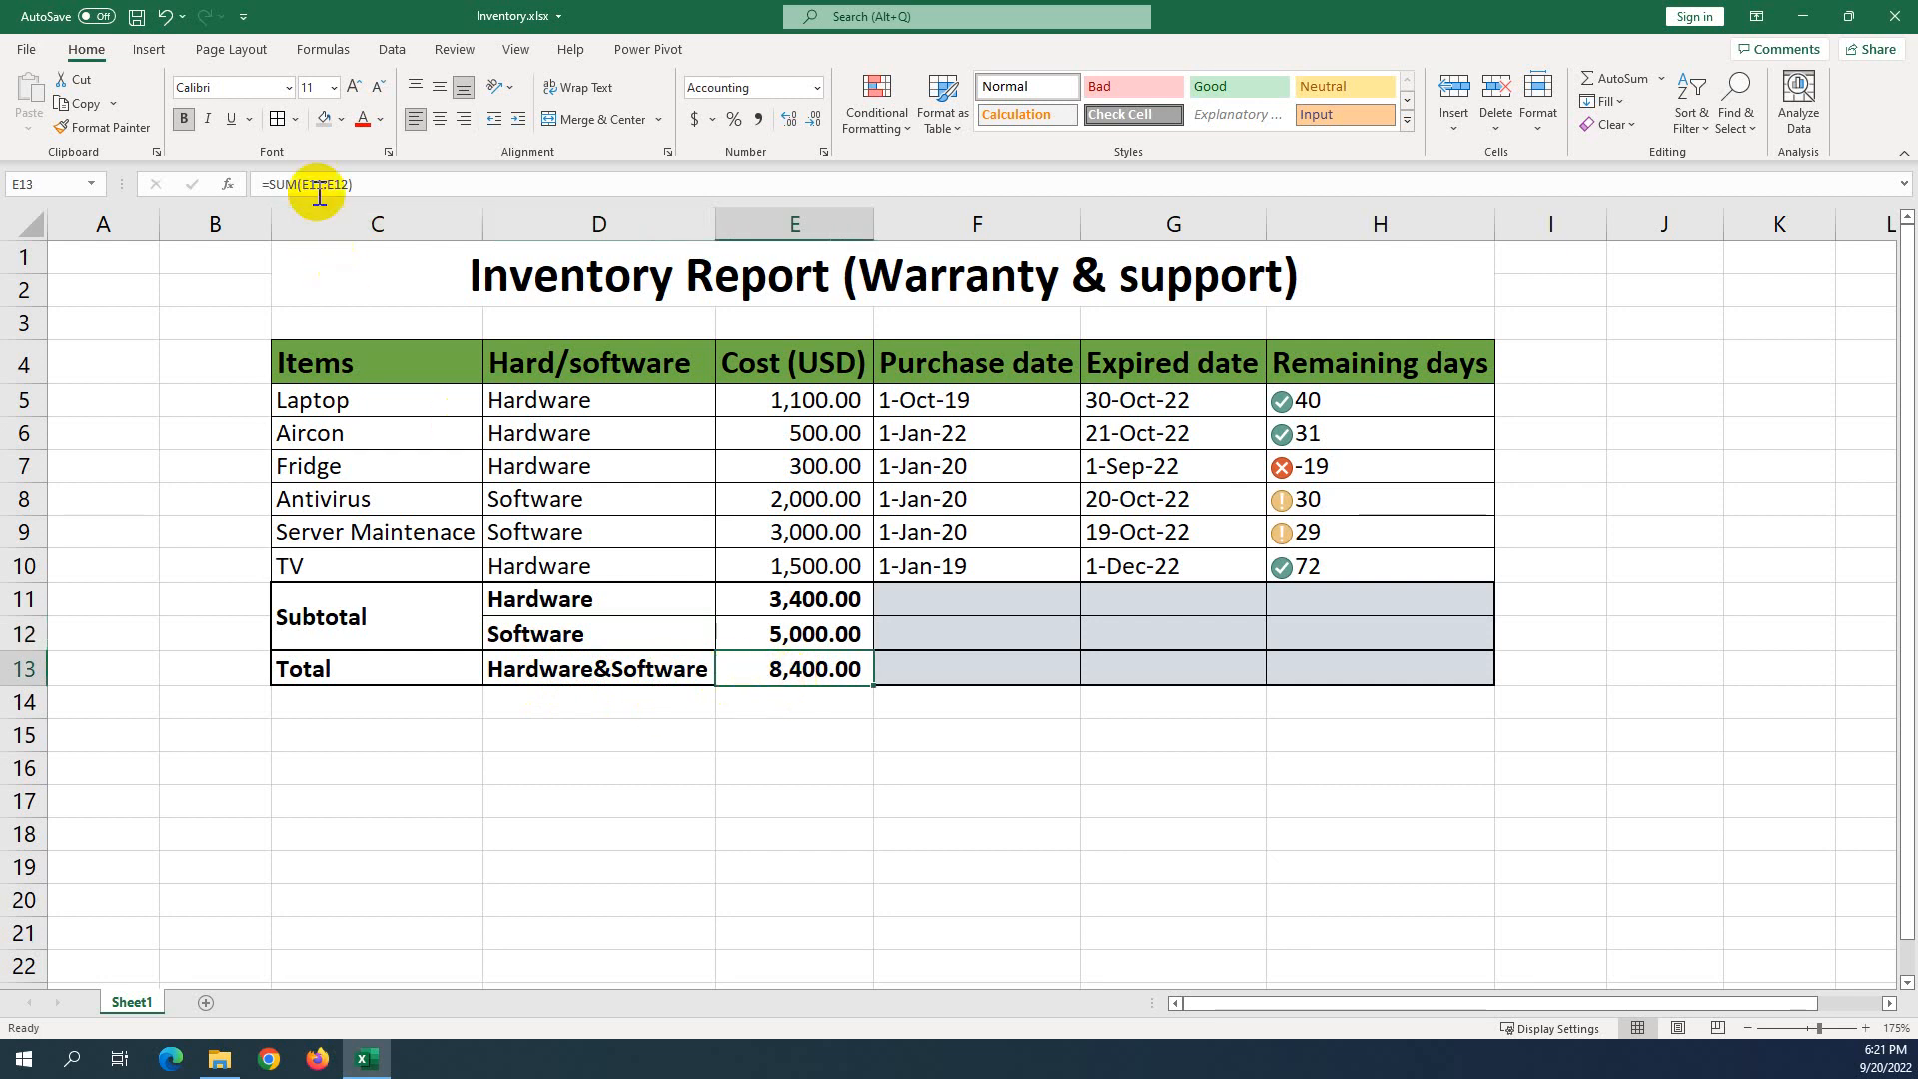
{"action": "left_click", "coordinate": [781, 599]}
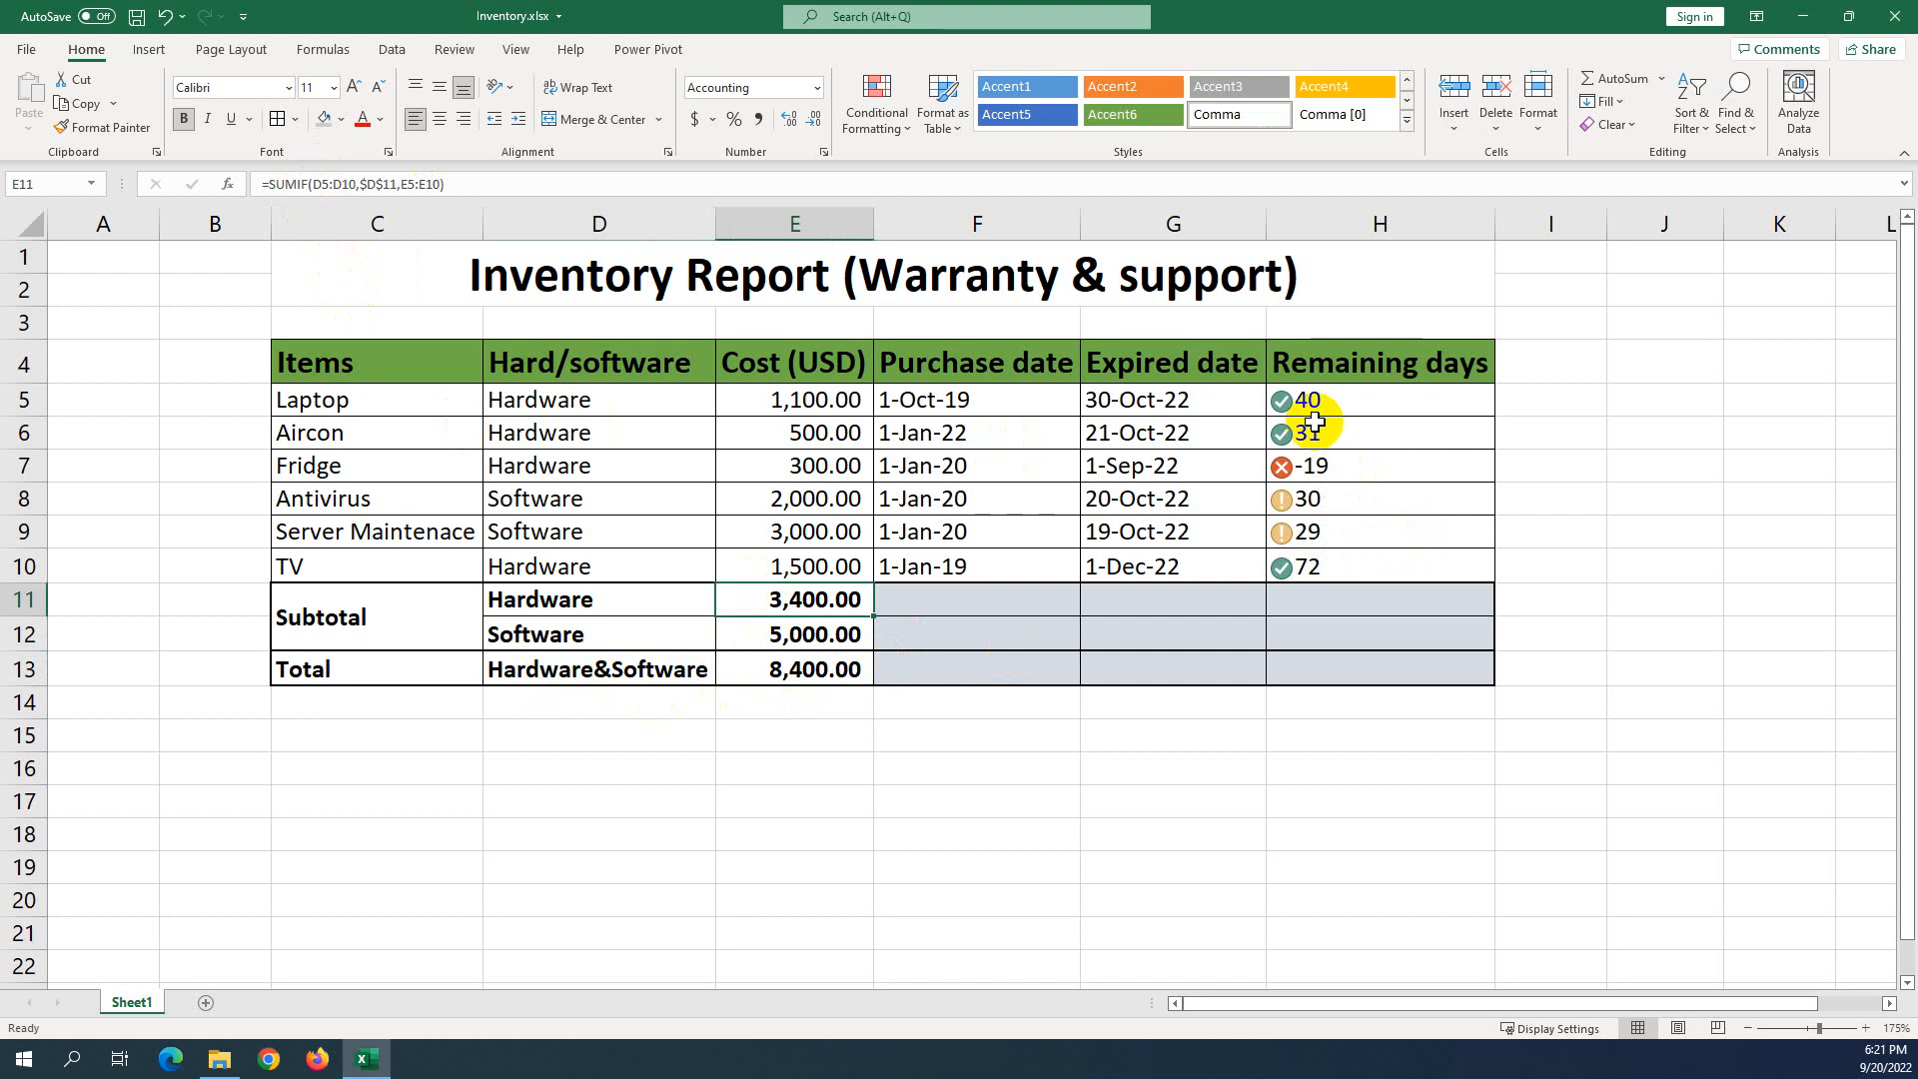
Inspect the Remaining days column and the subtotal block, and check the Laptop's remaining-days formula against its expired date.
{"action": "left_click", "coordinate": [1370, 224]}
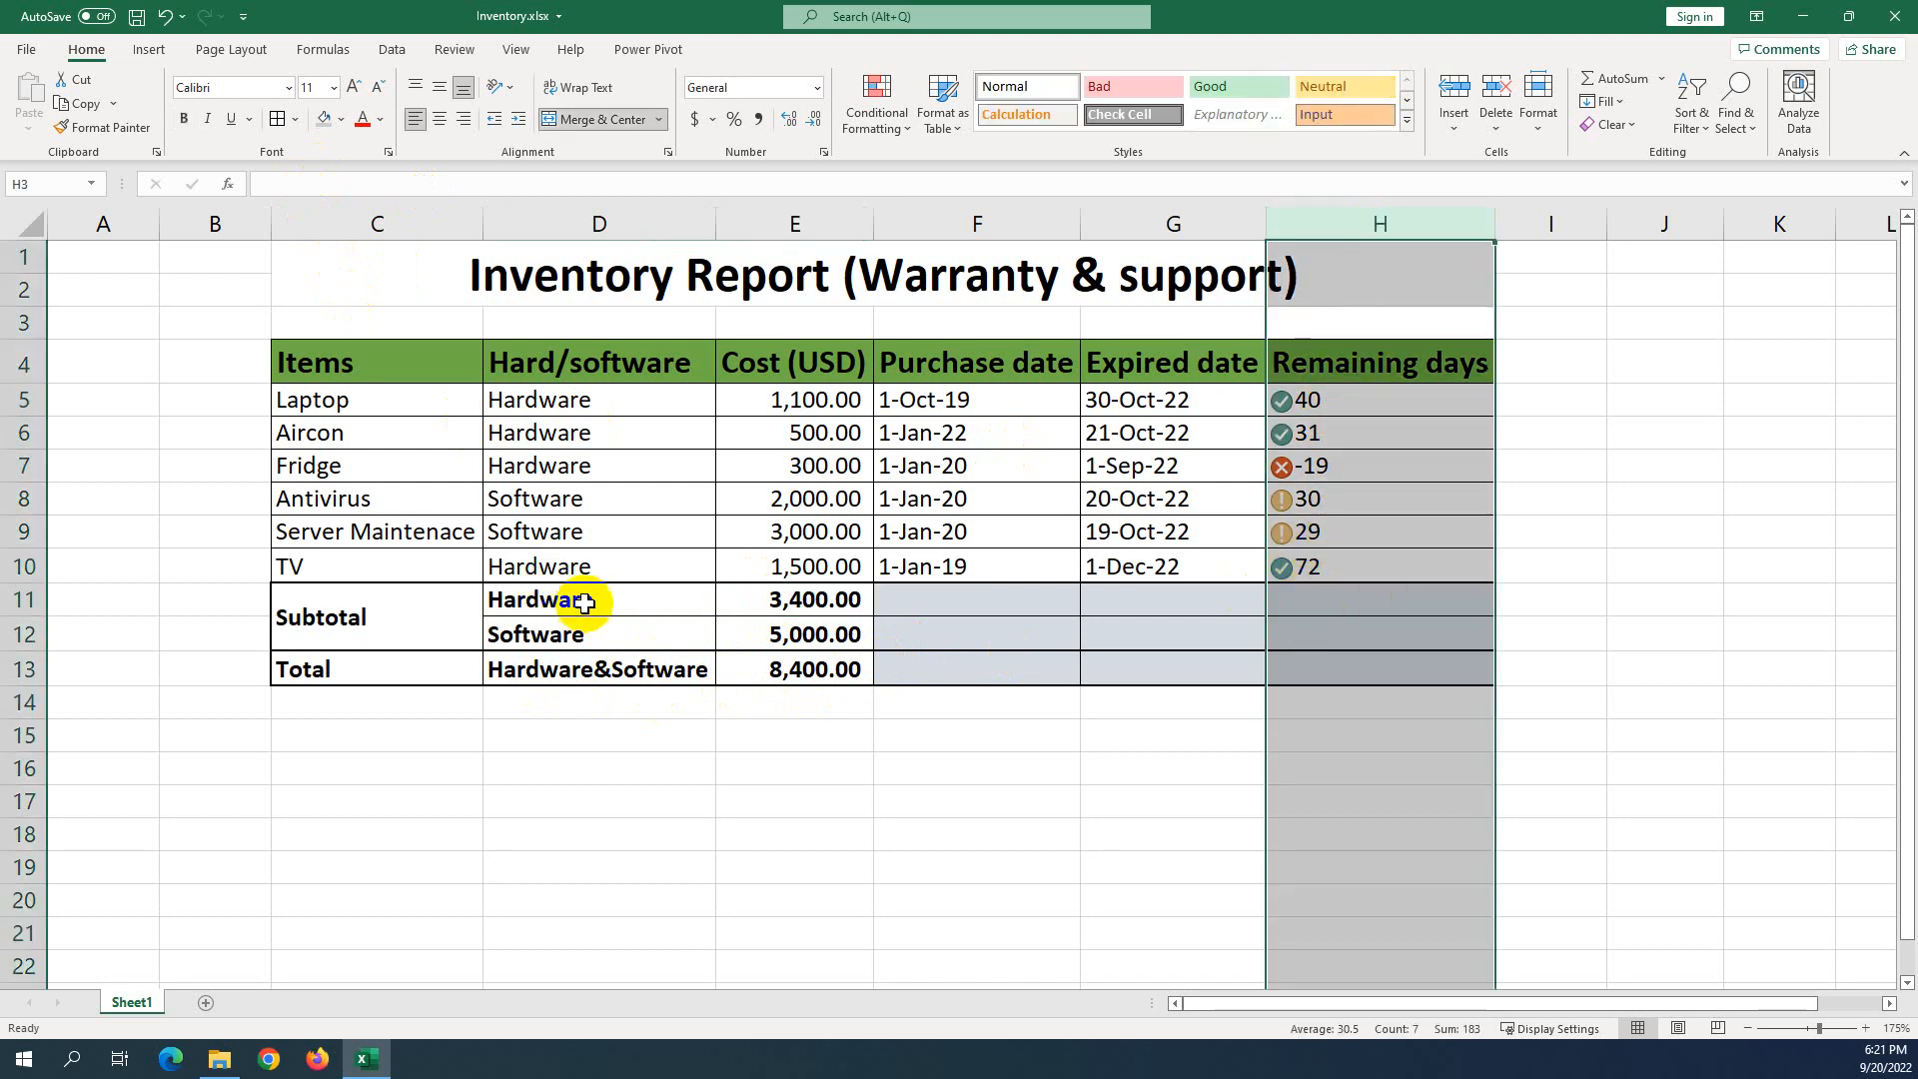
{"action": "left_click_drag", "start_coordinate": [609, 601], "coordinate": [785, 677]}
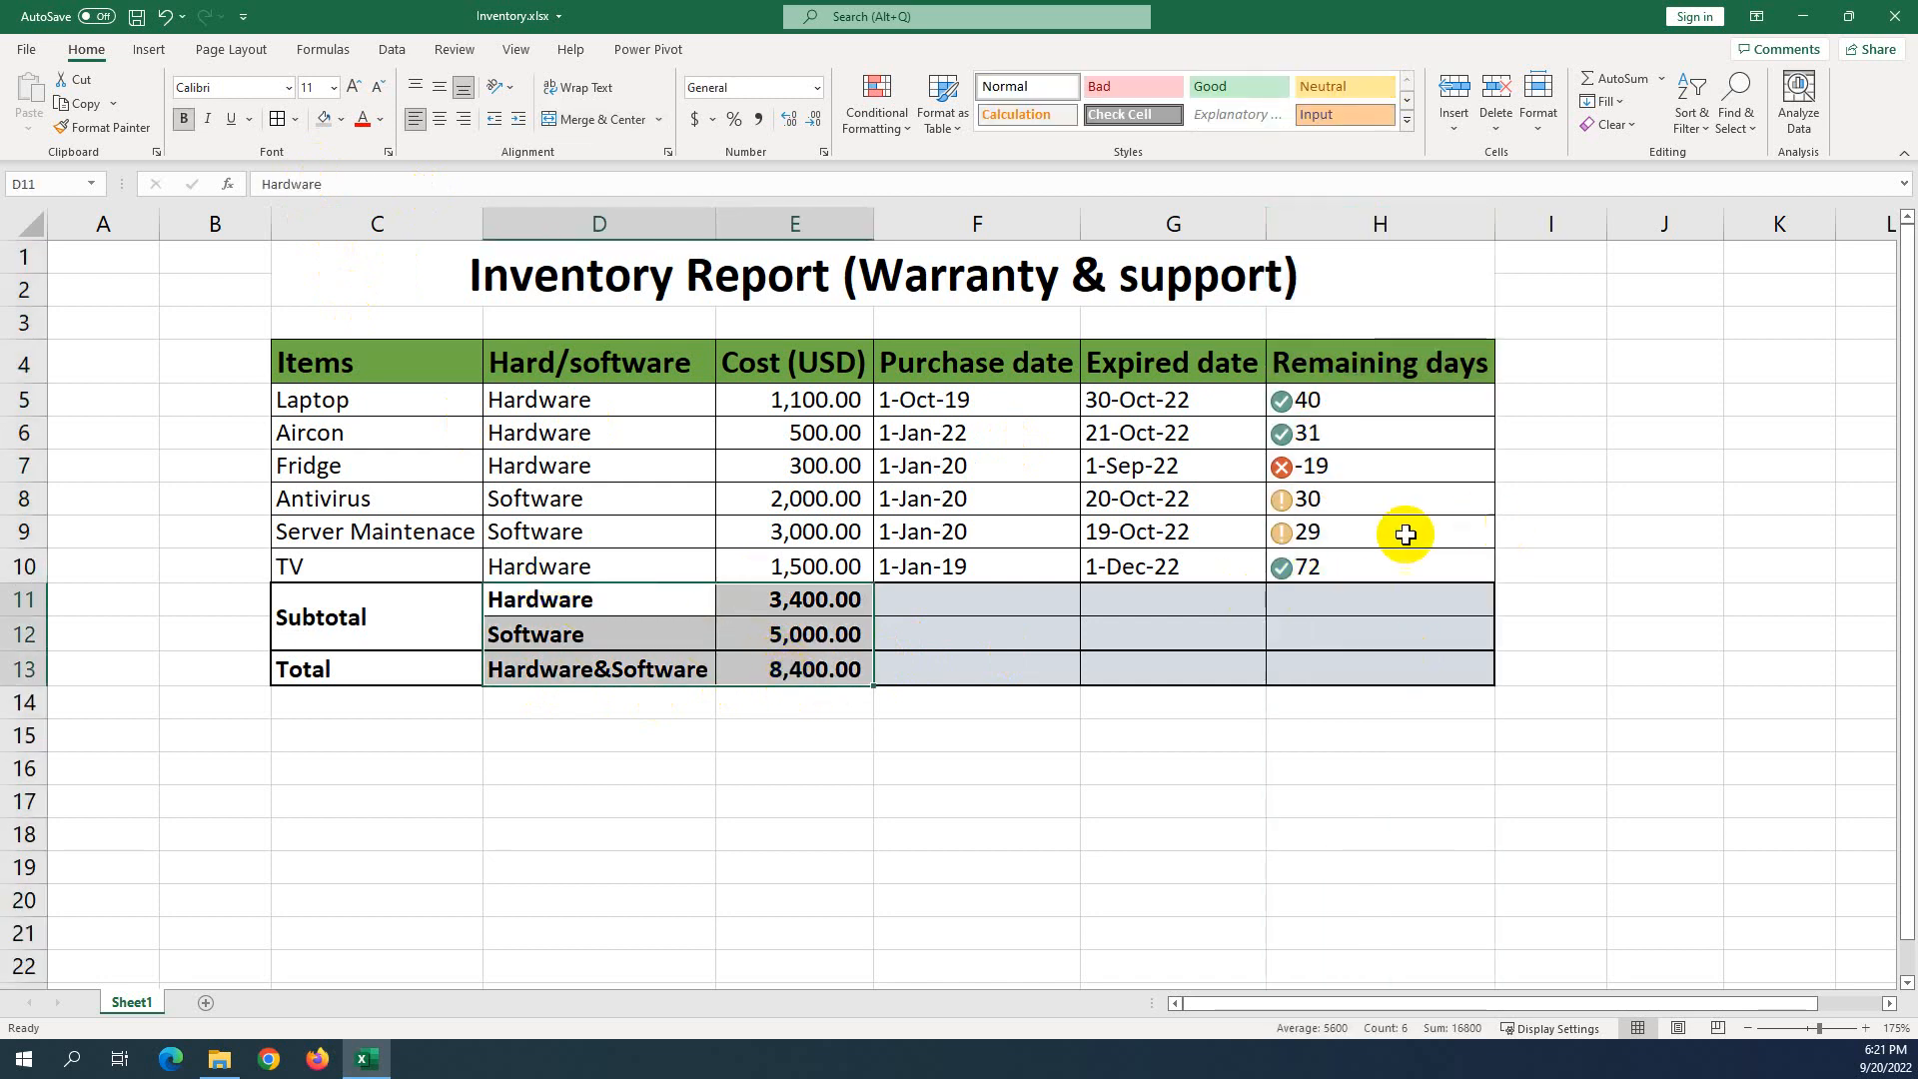
{"action": "left_click", "coordinate": [1353, 395]}
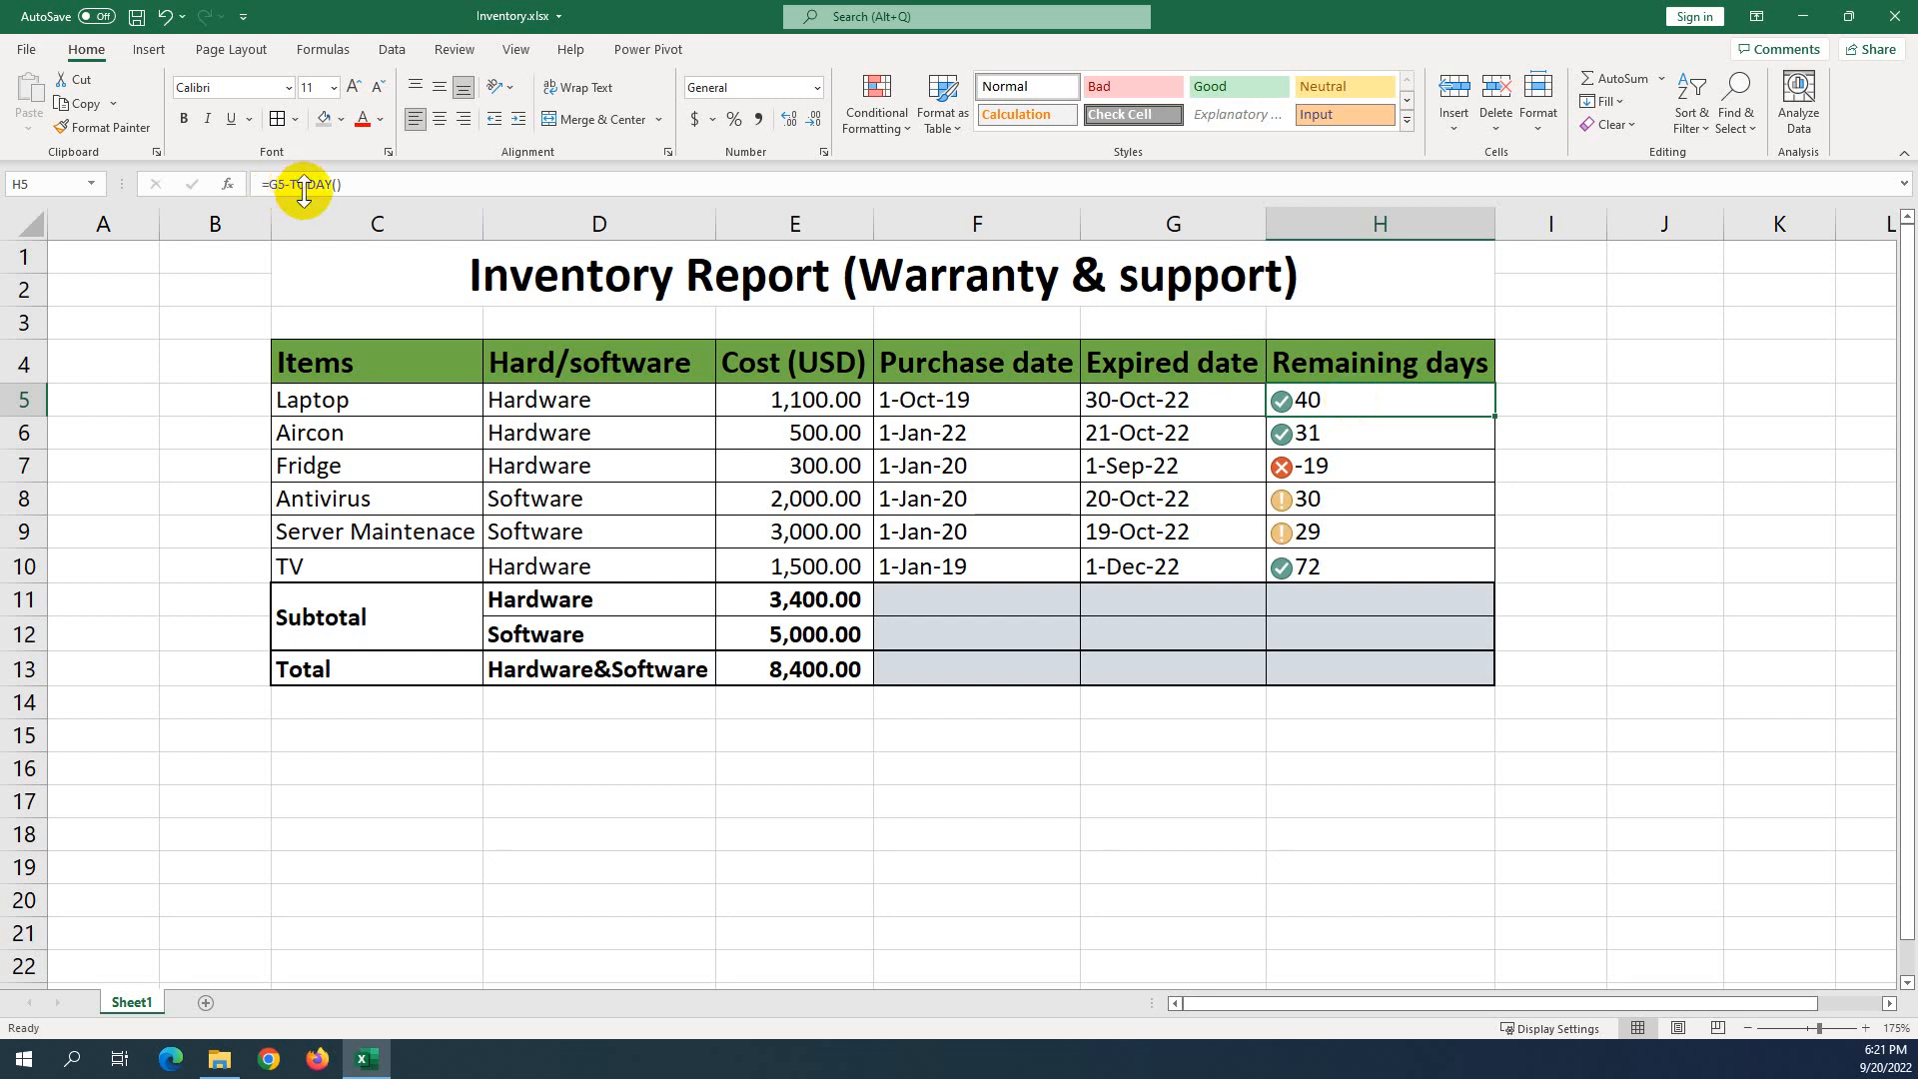
{"action": "left_click", "coordinate": [1176, 406]}
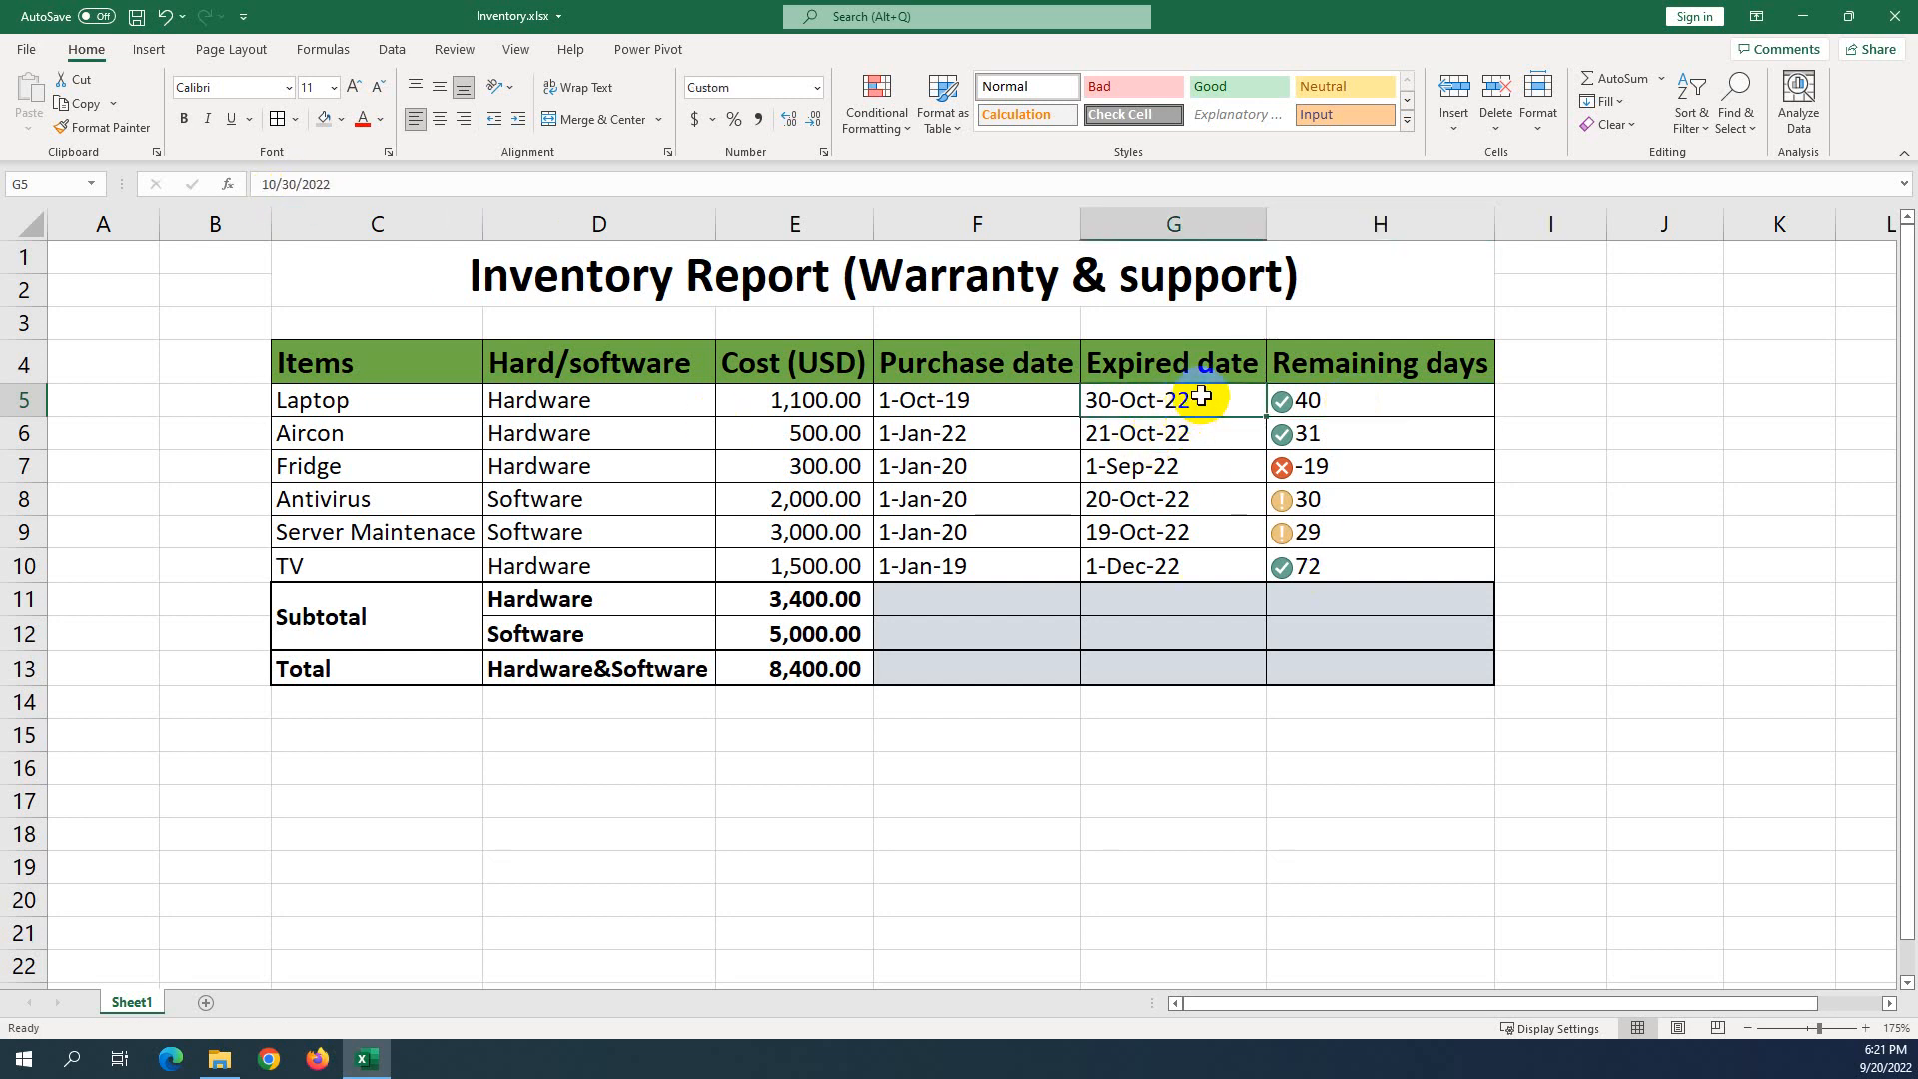
{"action": "left_click", "coordinate": [1343, 418]}
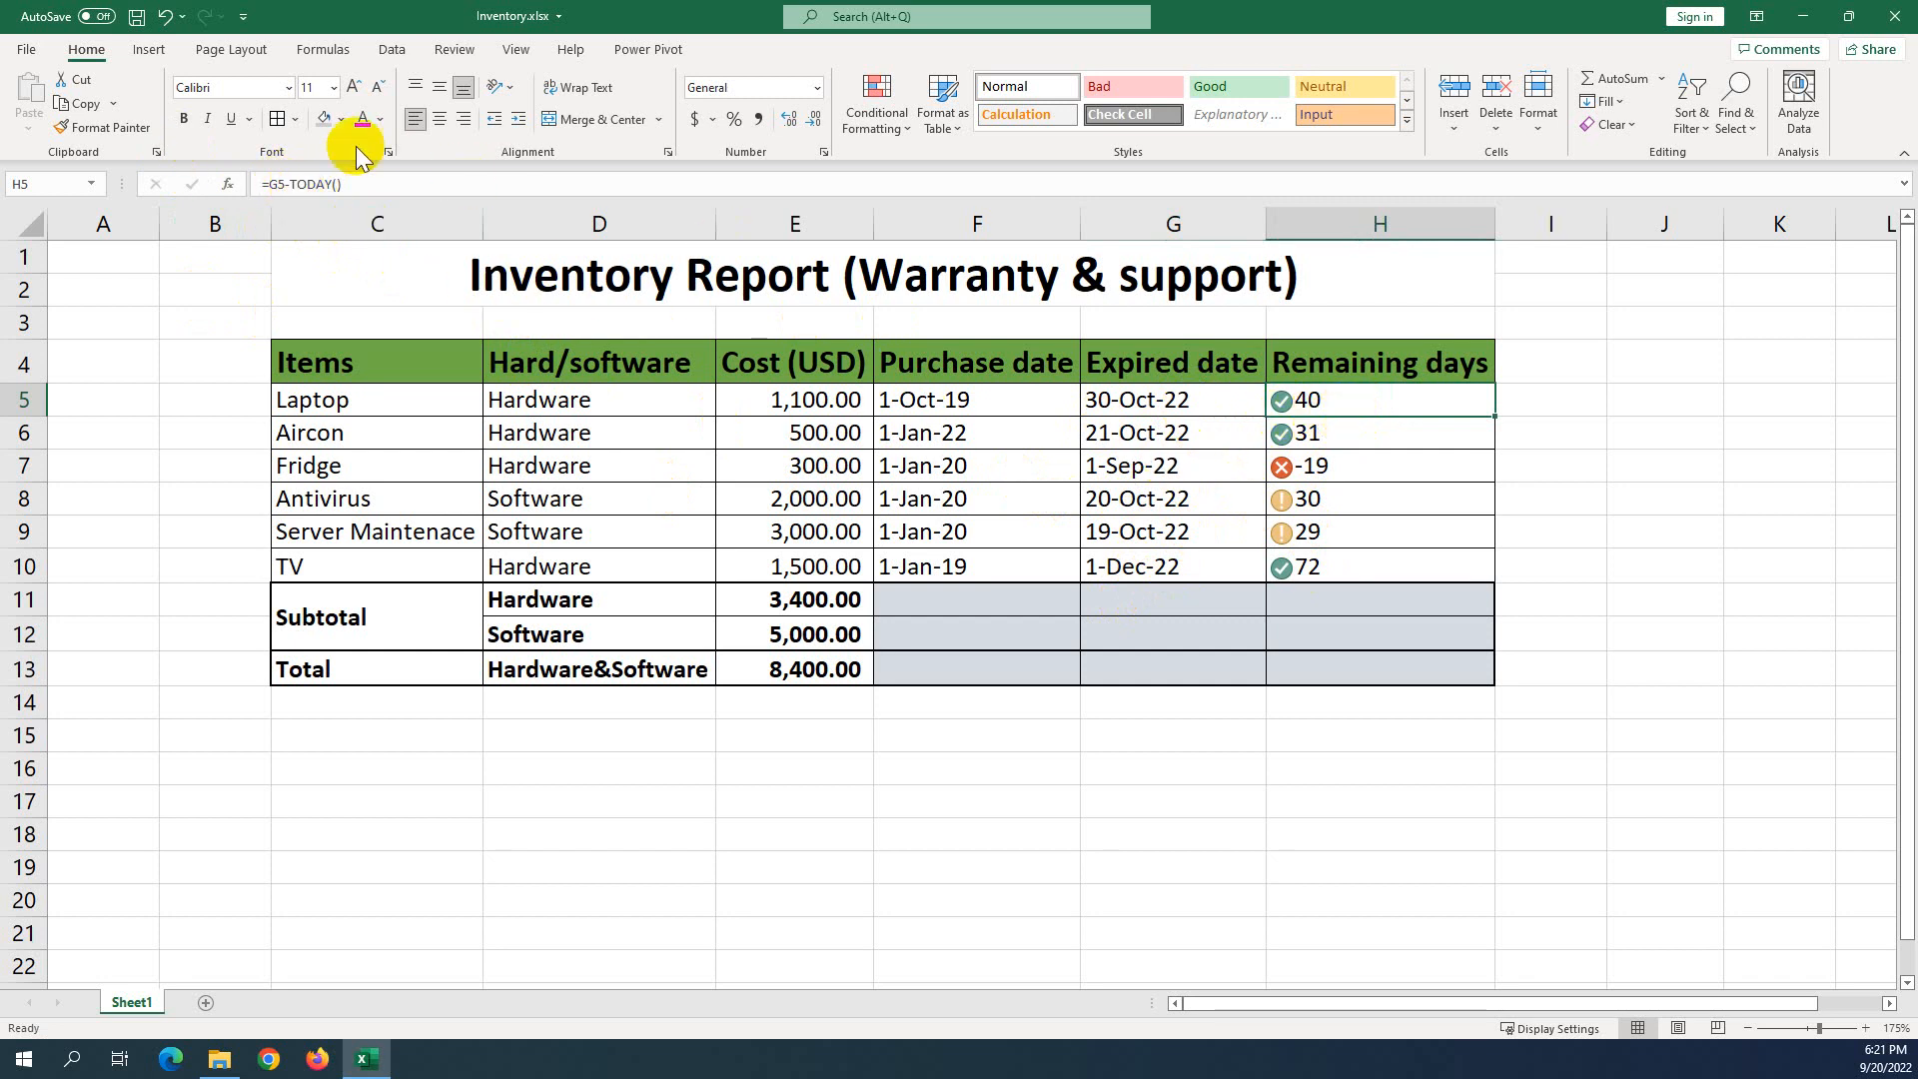
Enter the formula =G5-TODAY() in I5 to calculate the Laptop's remaining days from its expired date.
{"action": "left_click", "coordinate": [1345, 428]}
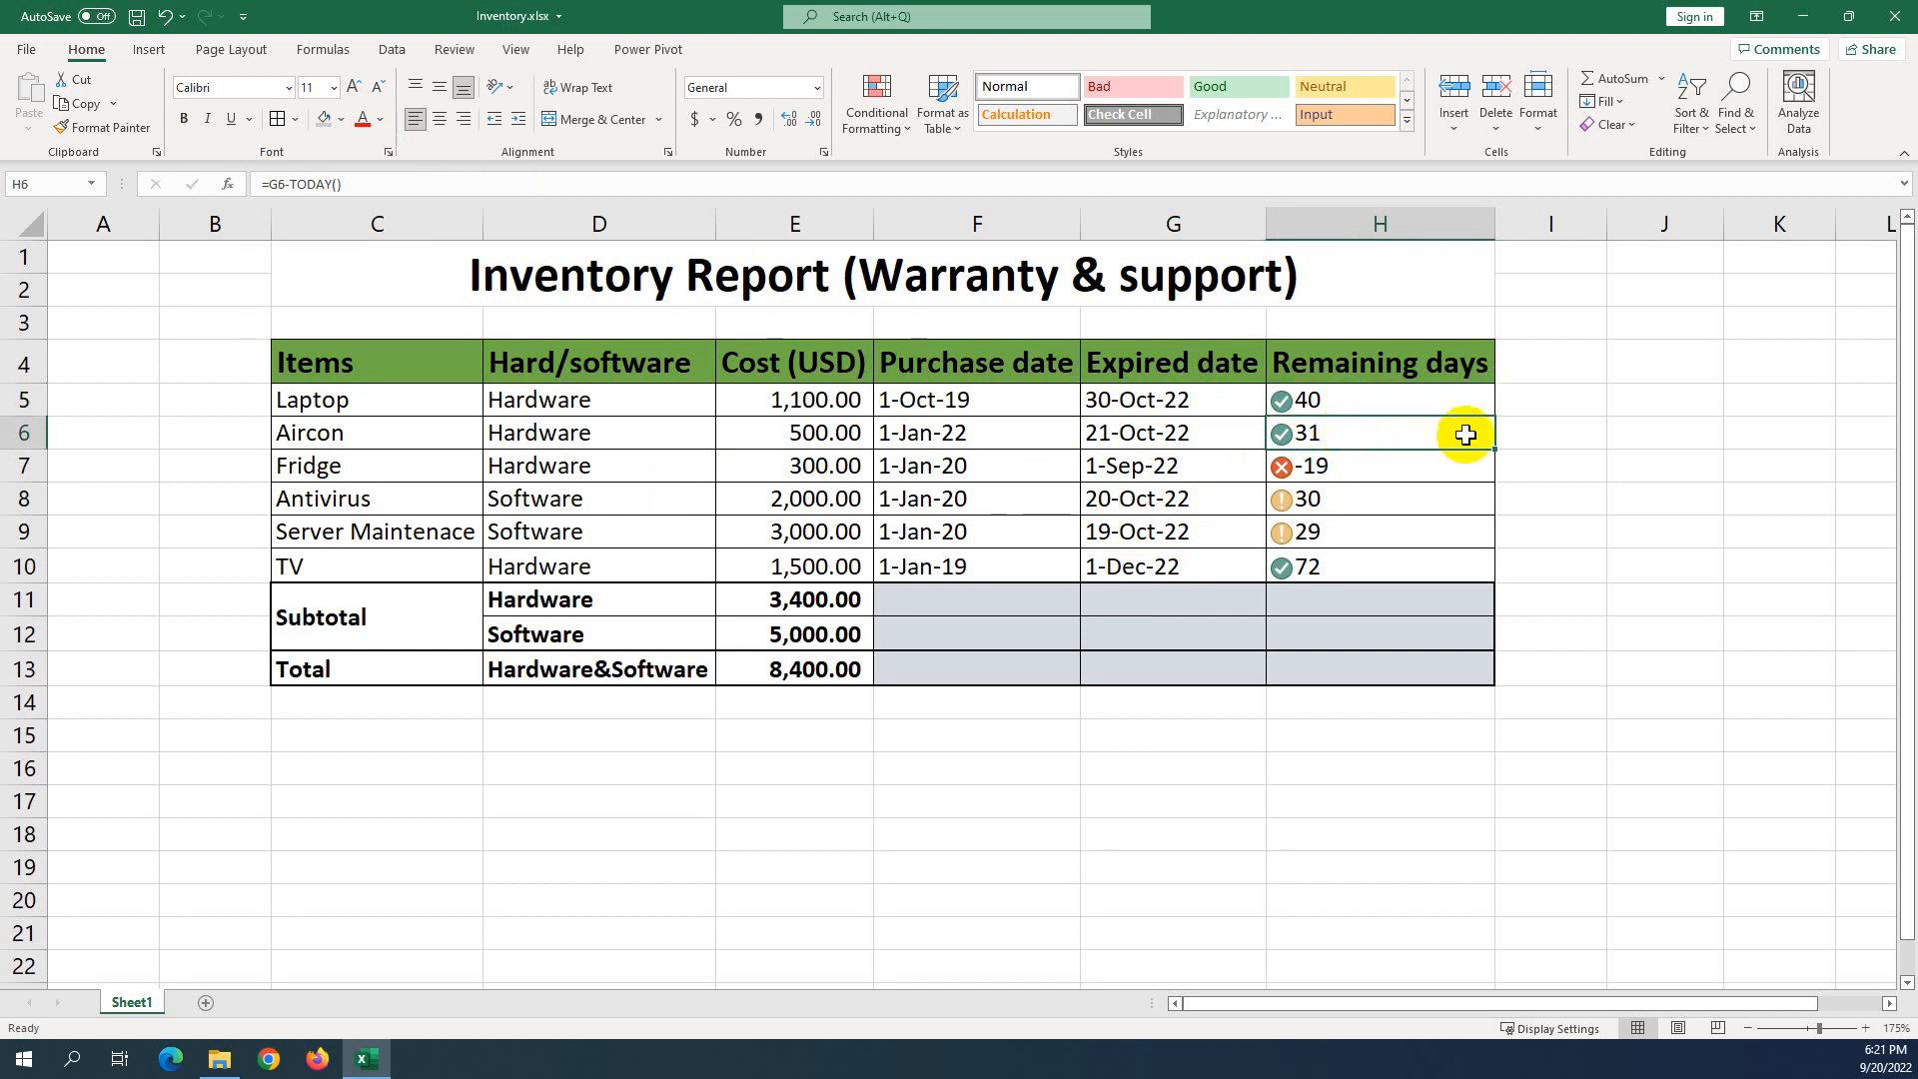
{"action": "left_click", "coordinate": [1538, 405]}
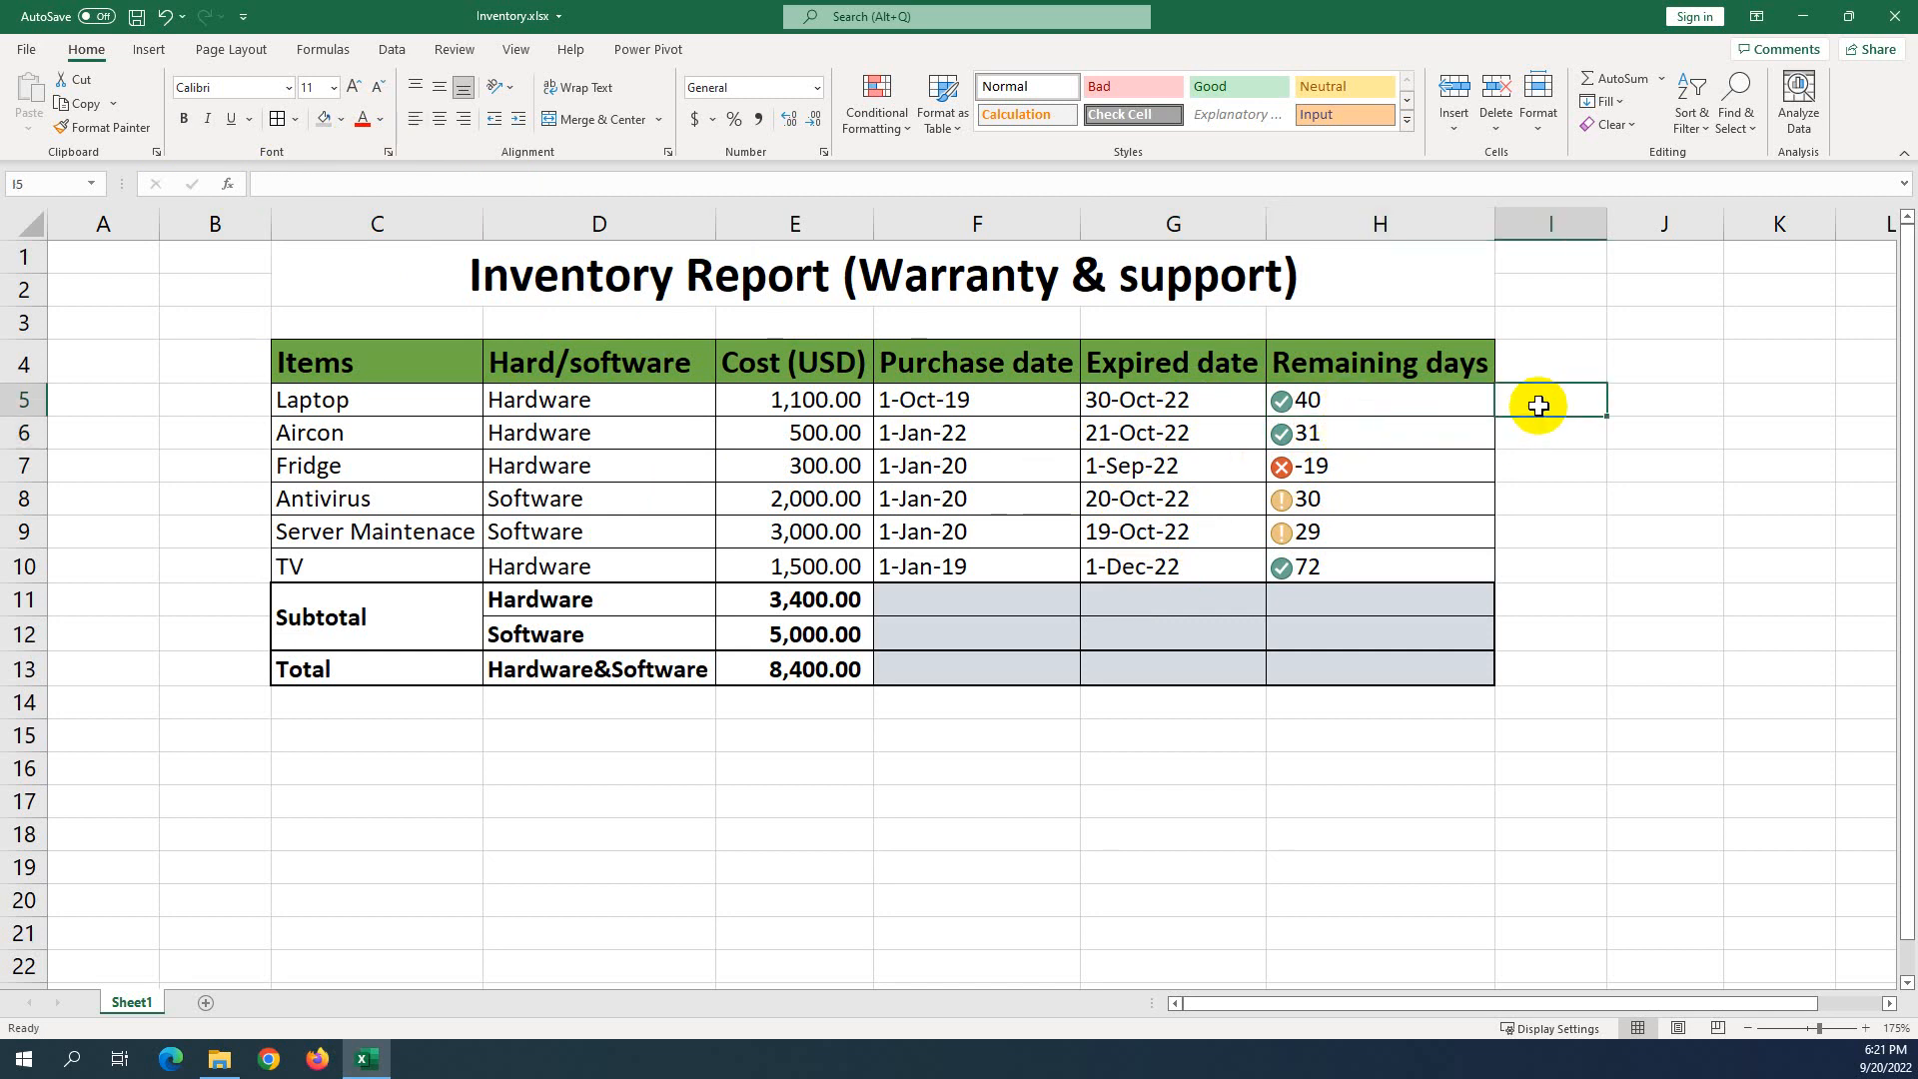
{"action": "type", "text": "="}
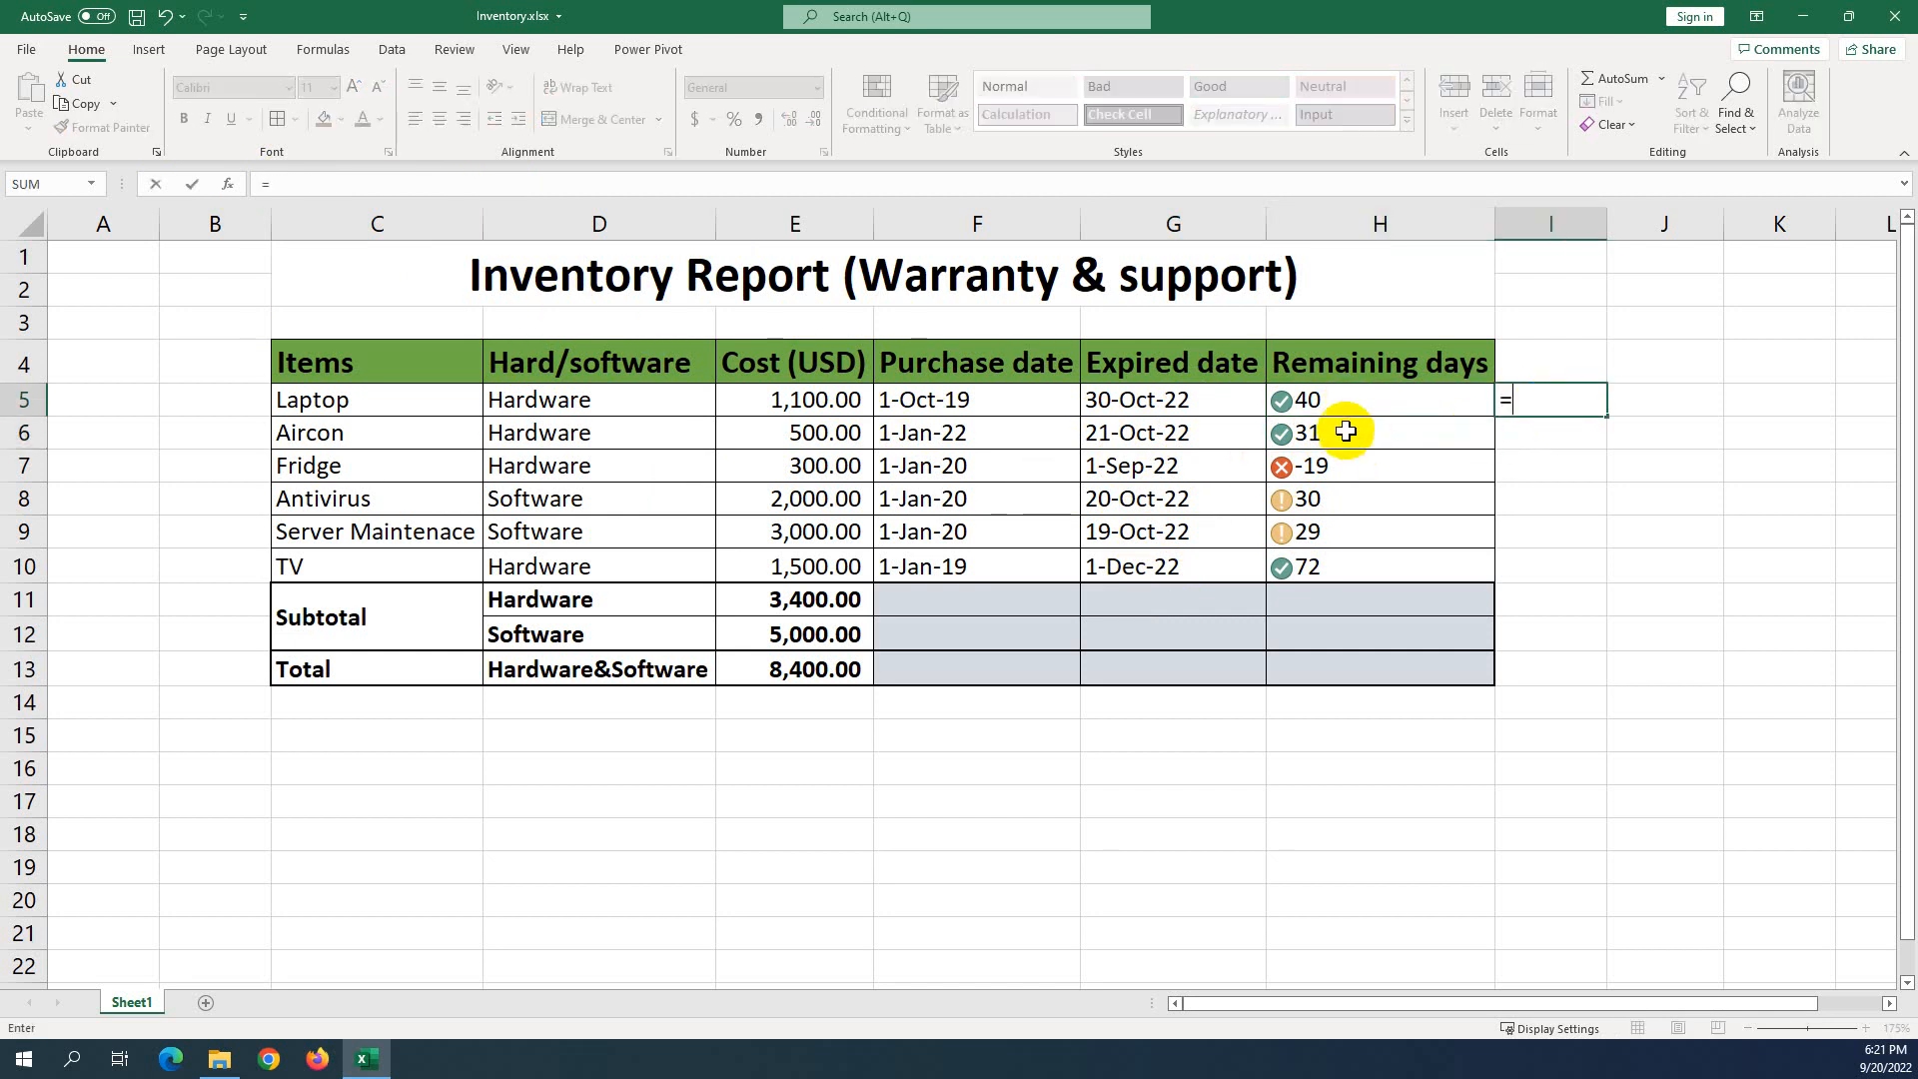
{"action": "left_click", "coordinate": [1202, 402]}
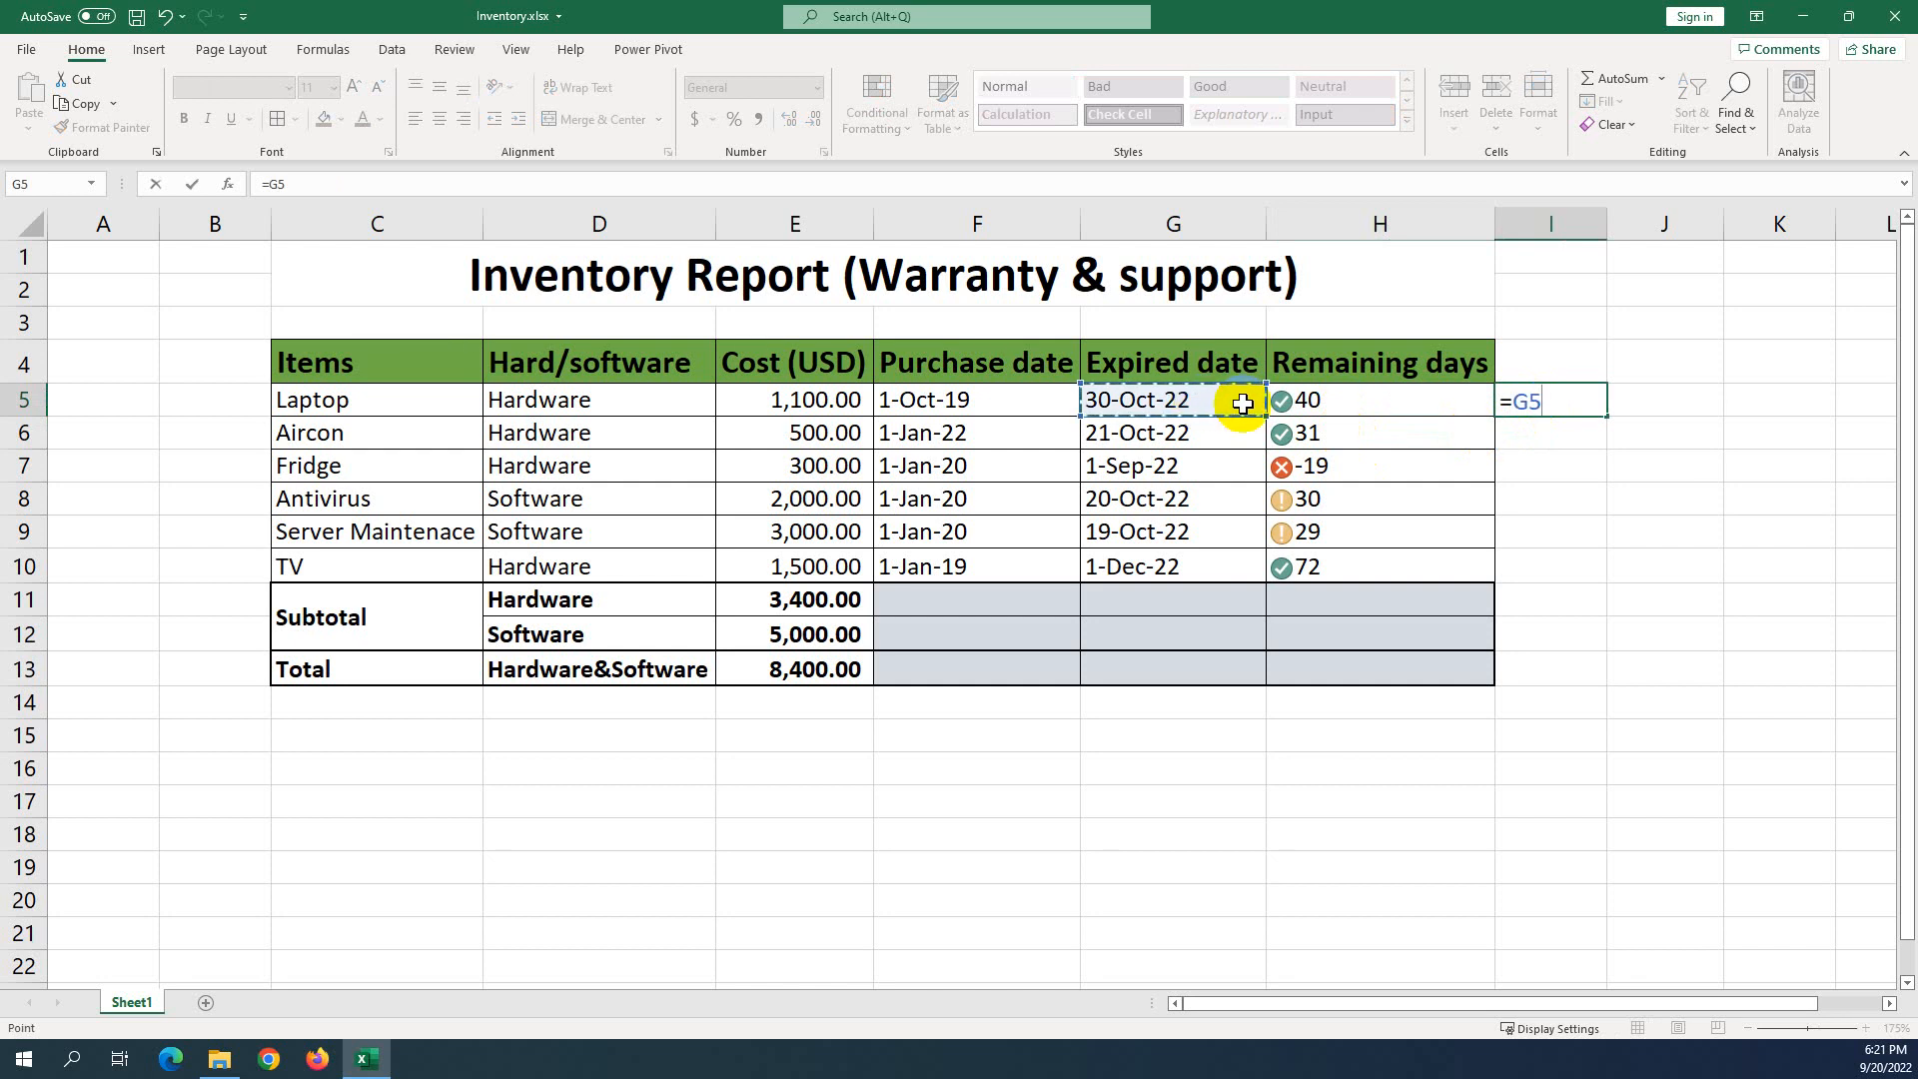
{"action": "type", "text": "-"}
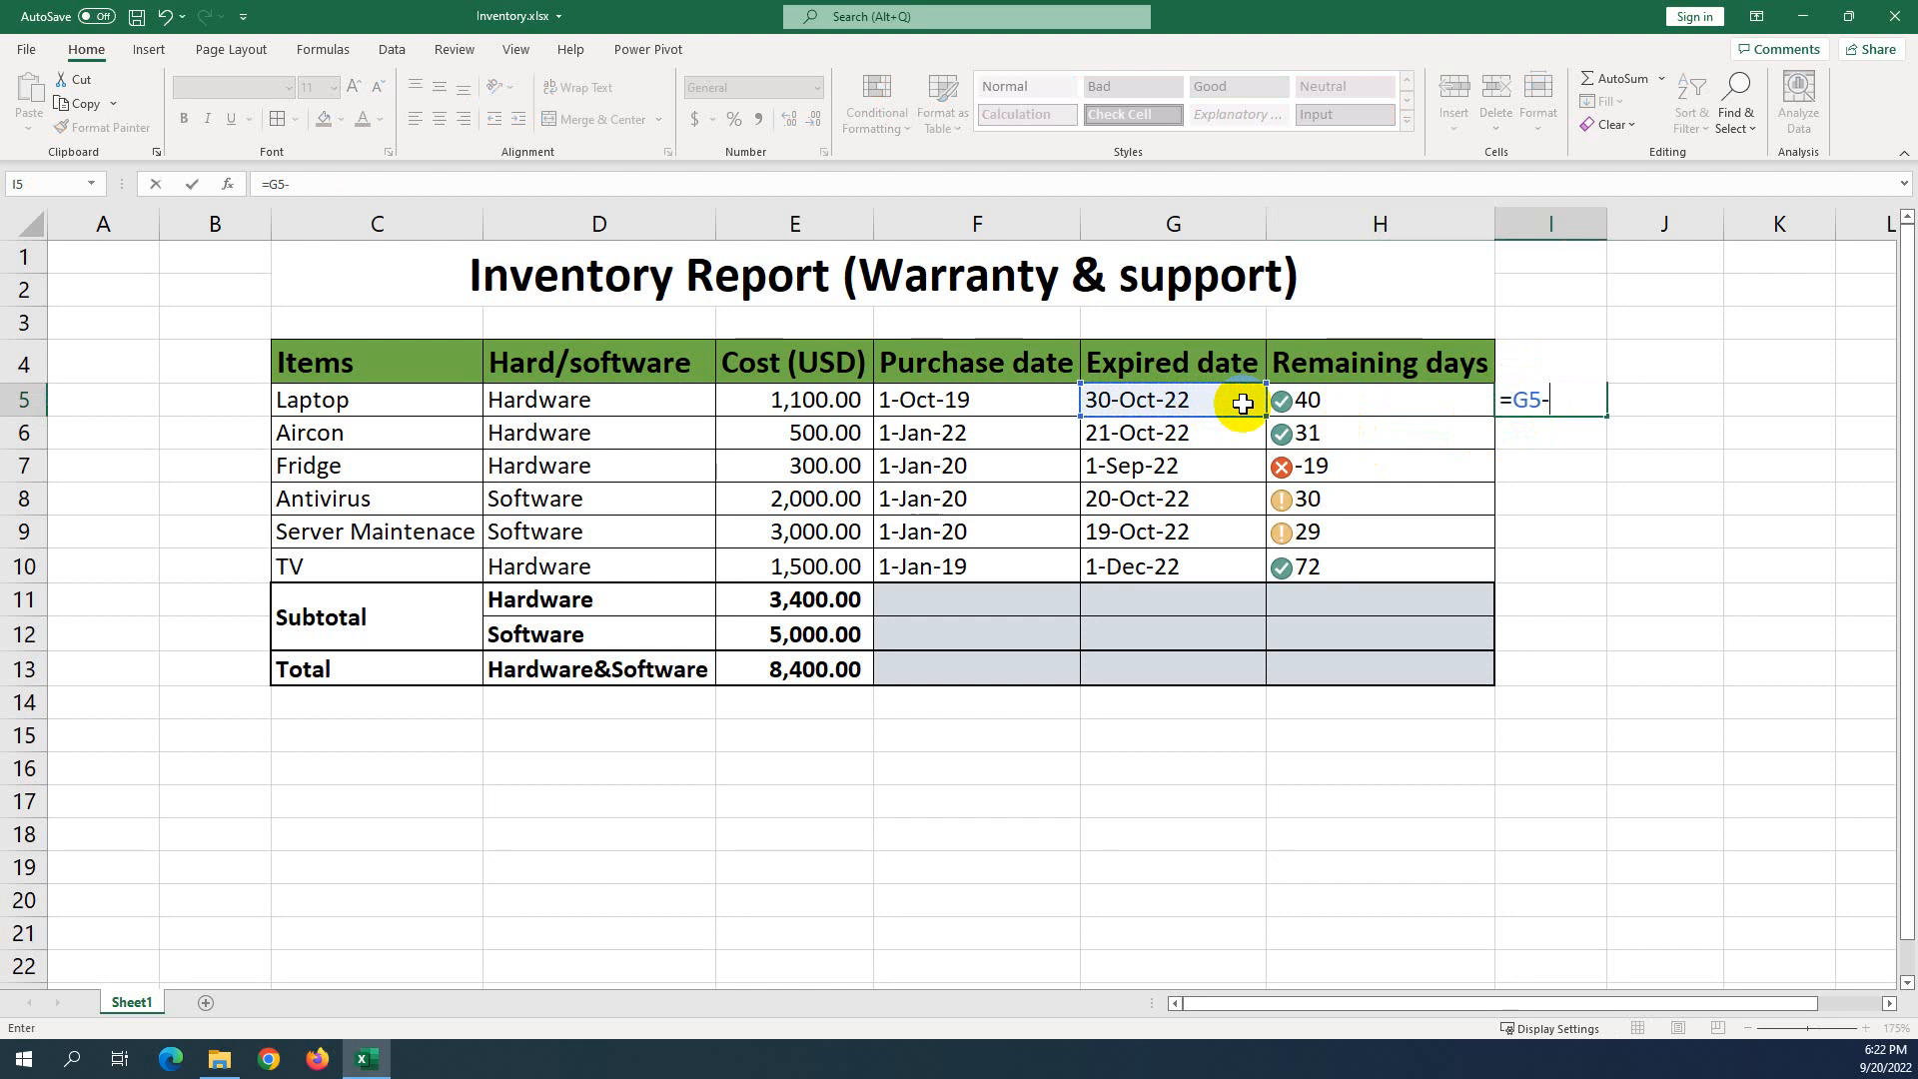
{"action": "type", "text": "tod"}
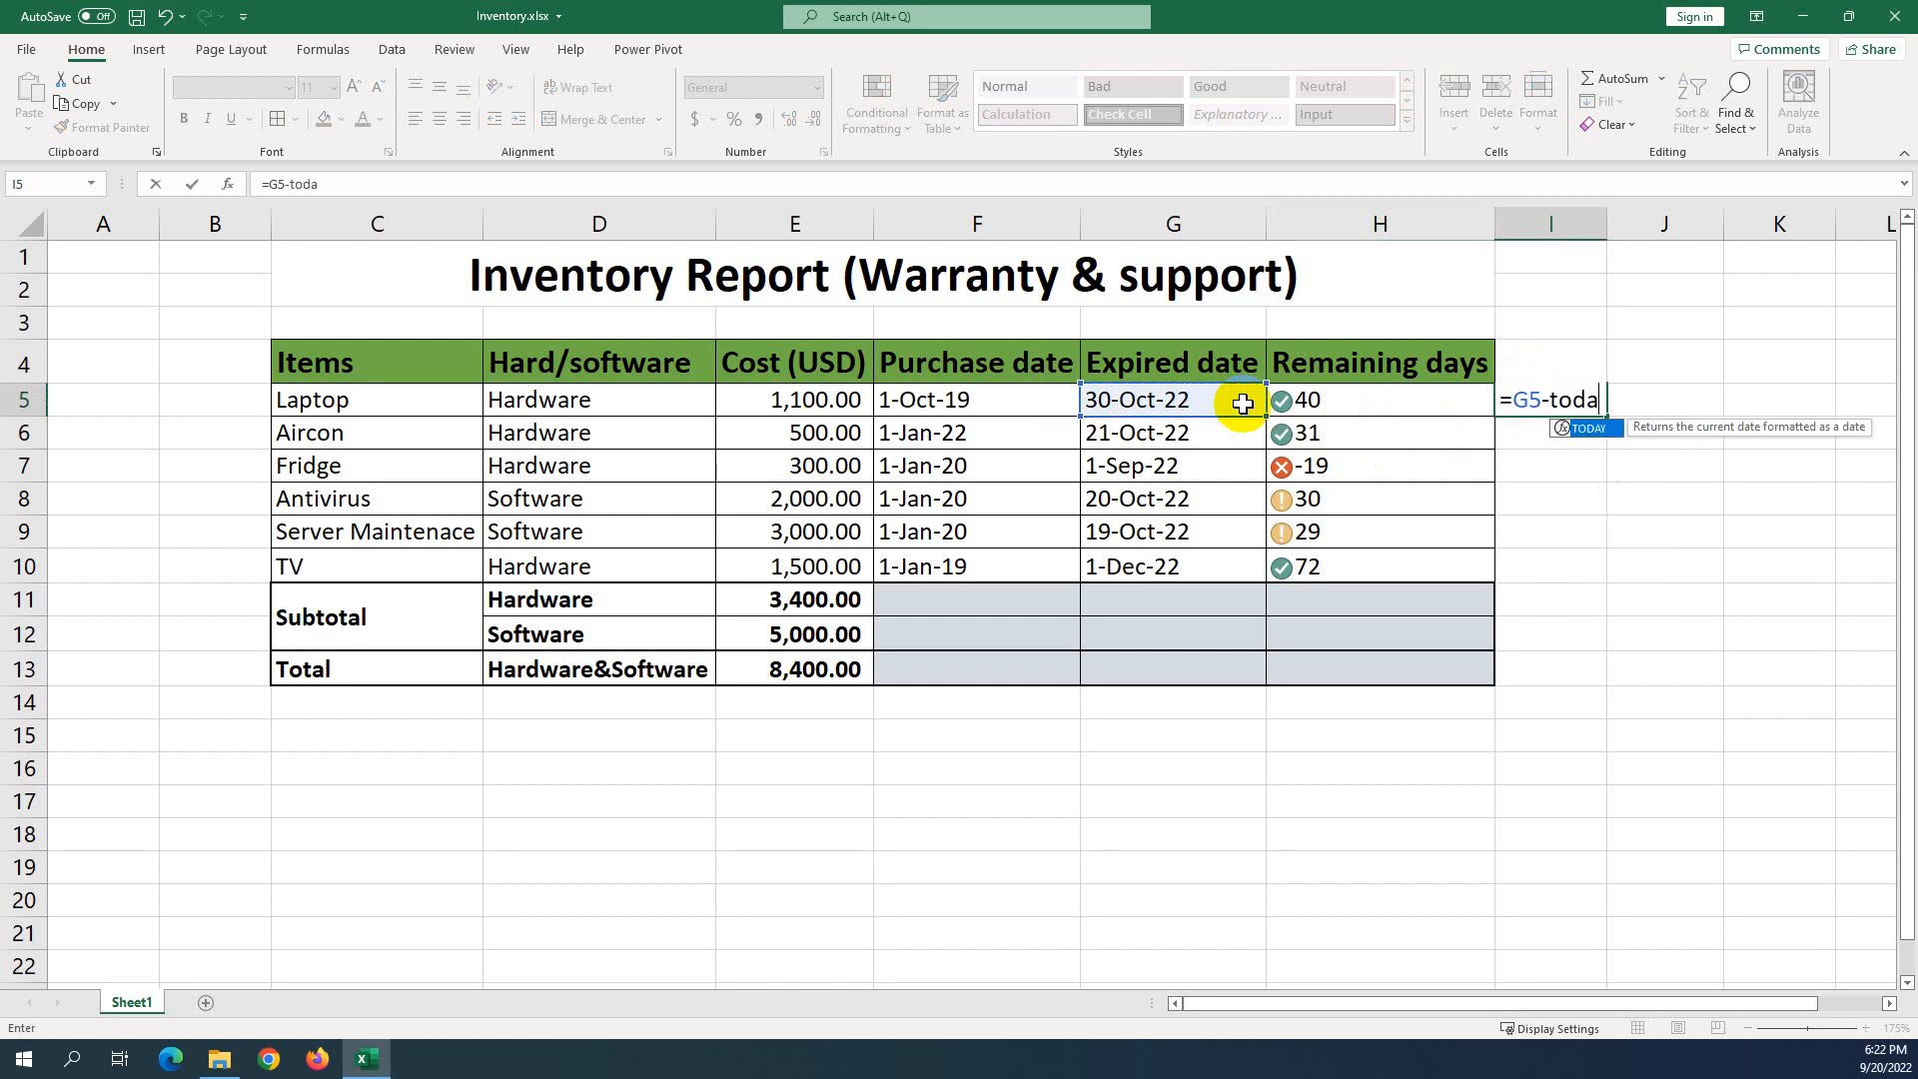
{"action": "type", "text": "a"}
{"action": "key", "text": "Tab"}
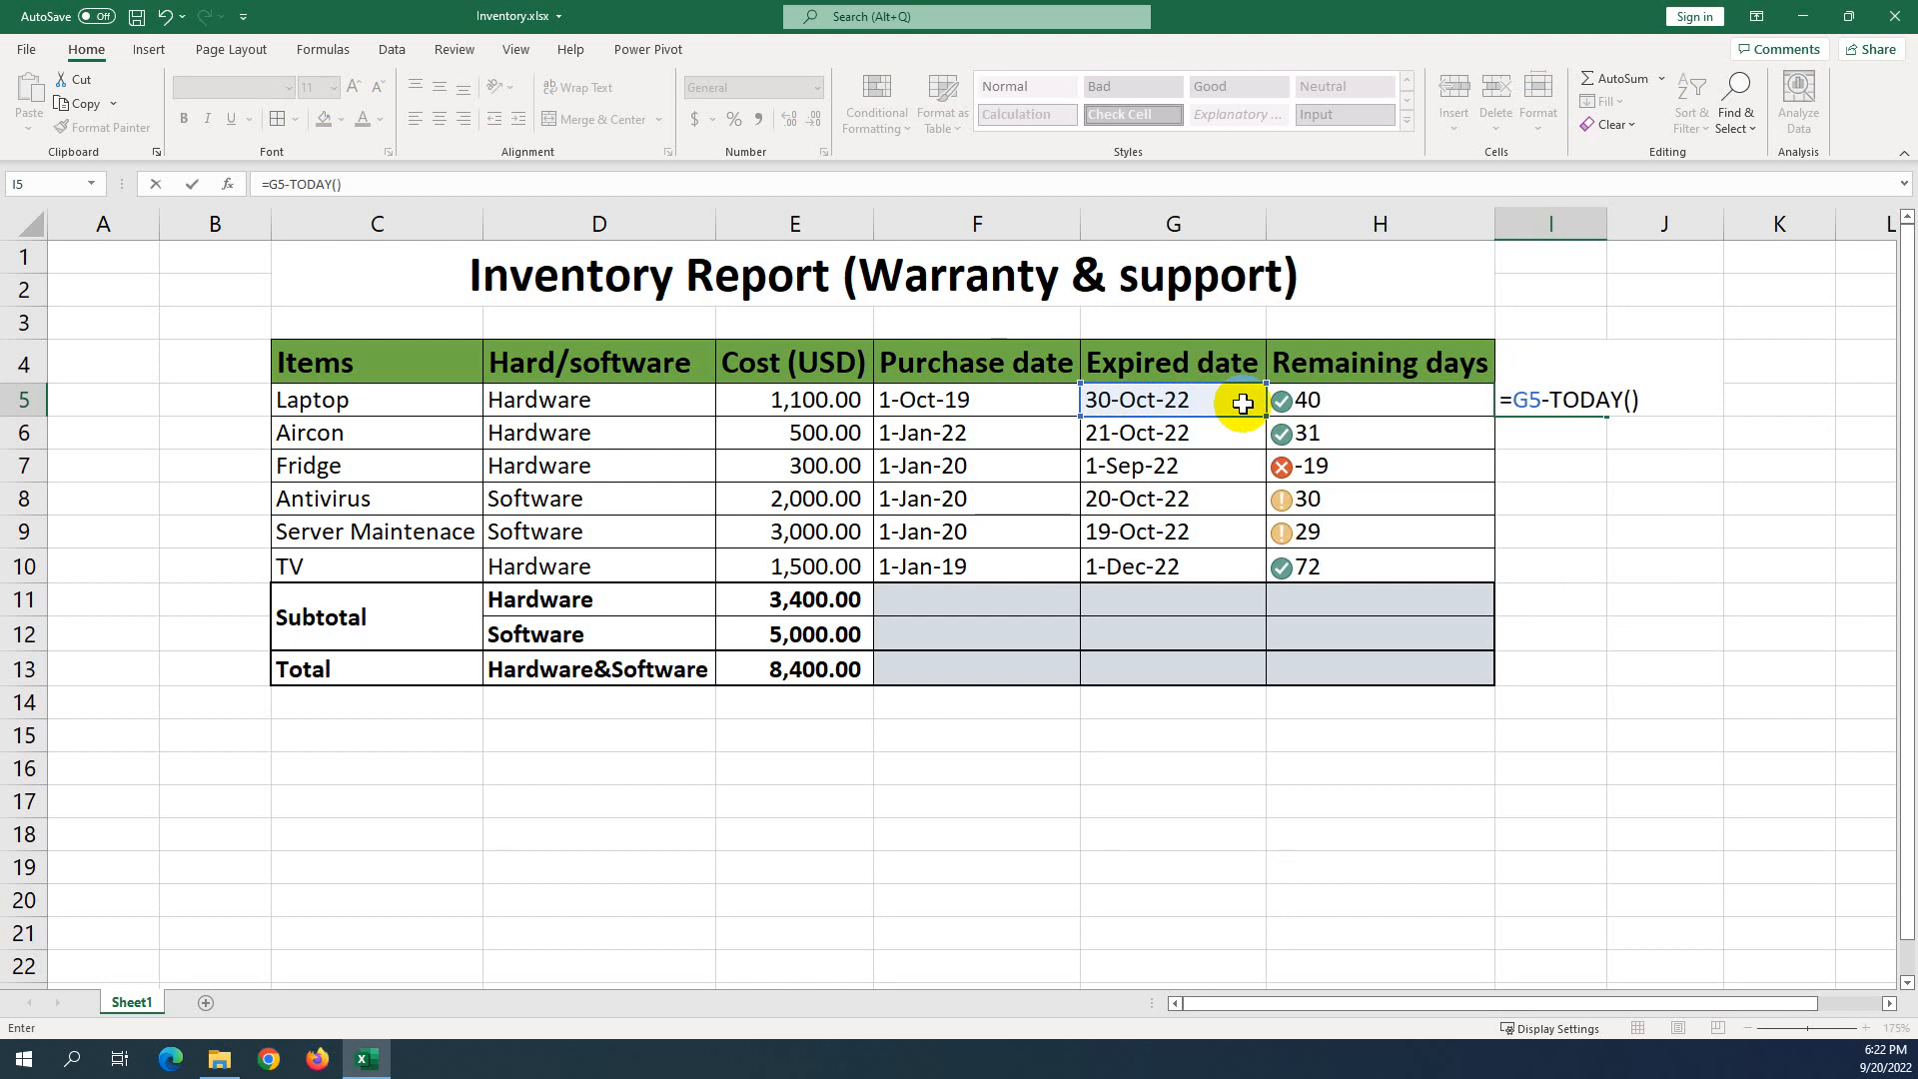
{"action": "key", "text": "Return"}
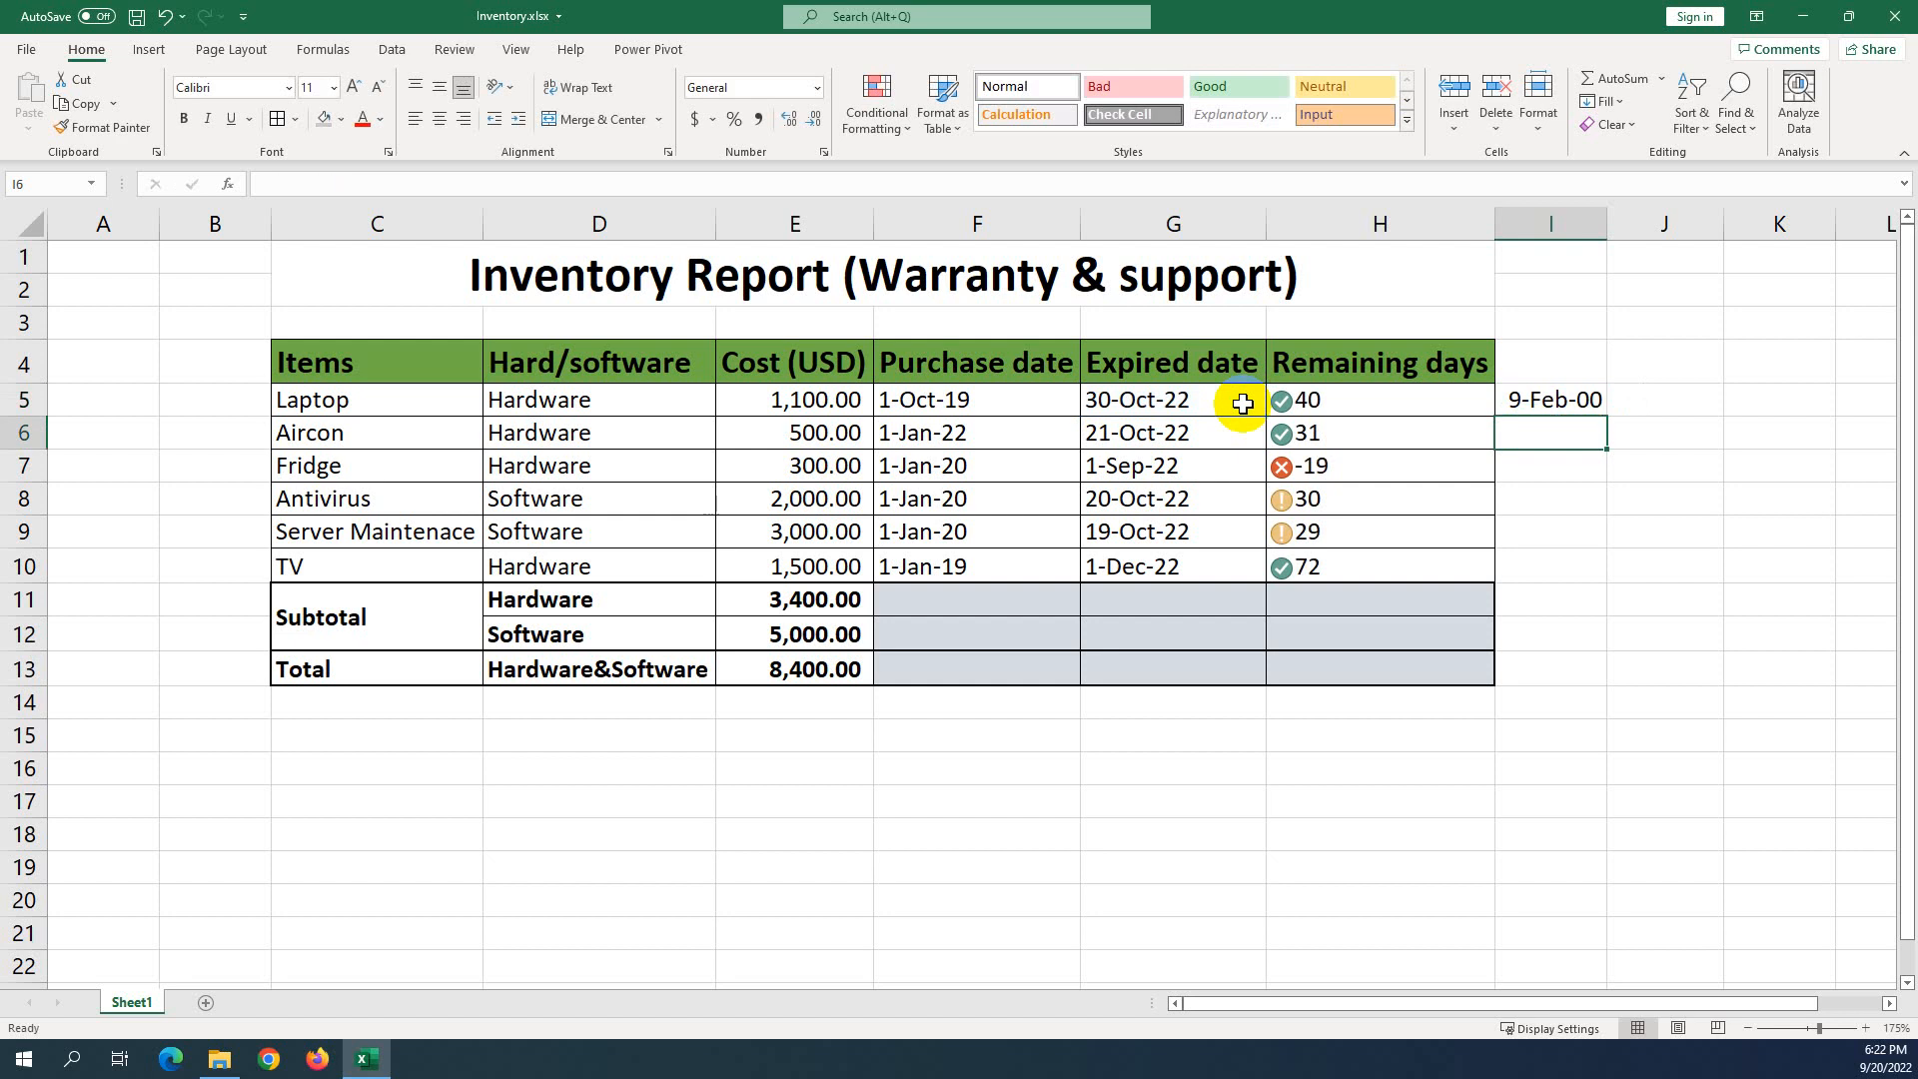
Change the number format of I5:I10 to General, after trying the Number format.
{"action": "left_click", "coordinate": [1601, 405]}
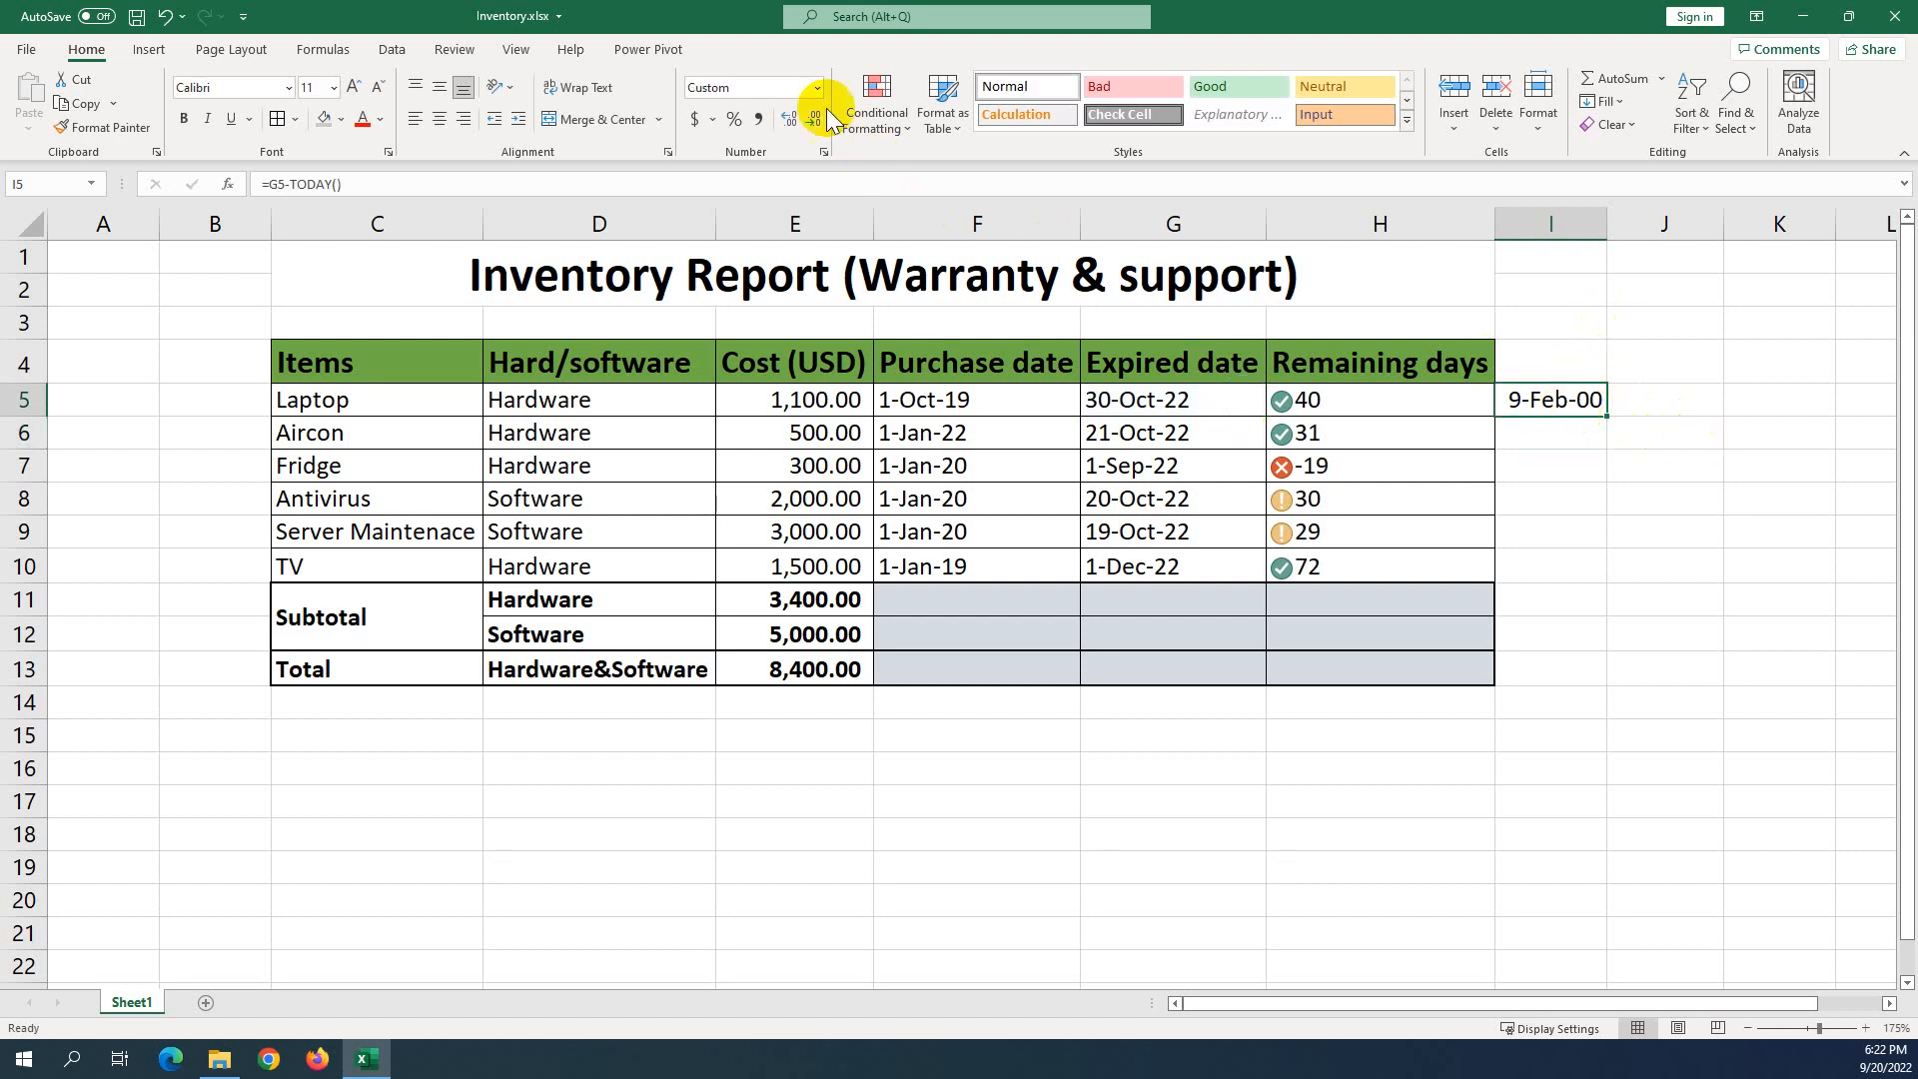
{"action": "left_click_drag", "start_coordinate": [1568, 399], "coordinate": [1601, 564]}
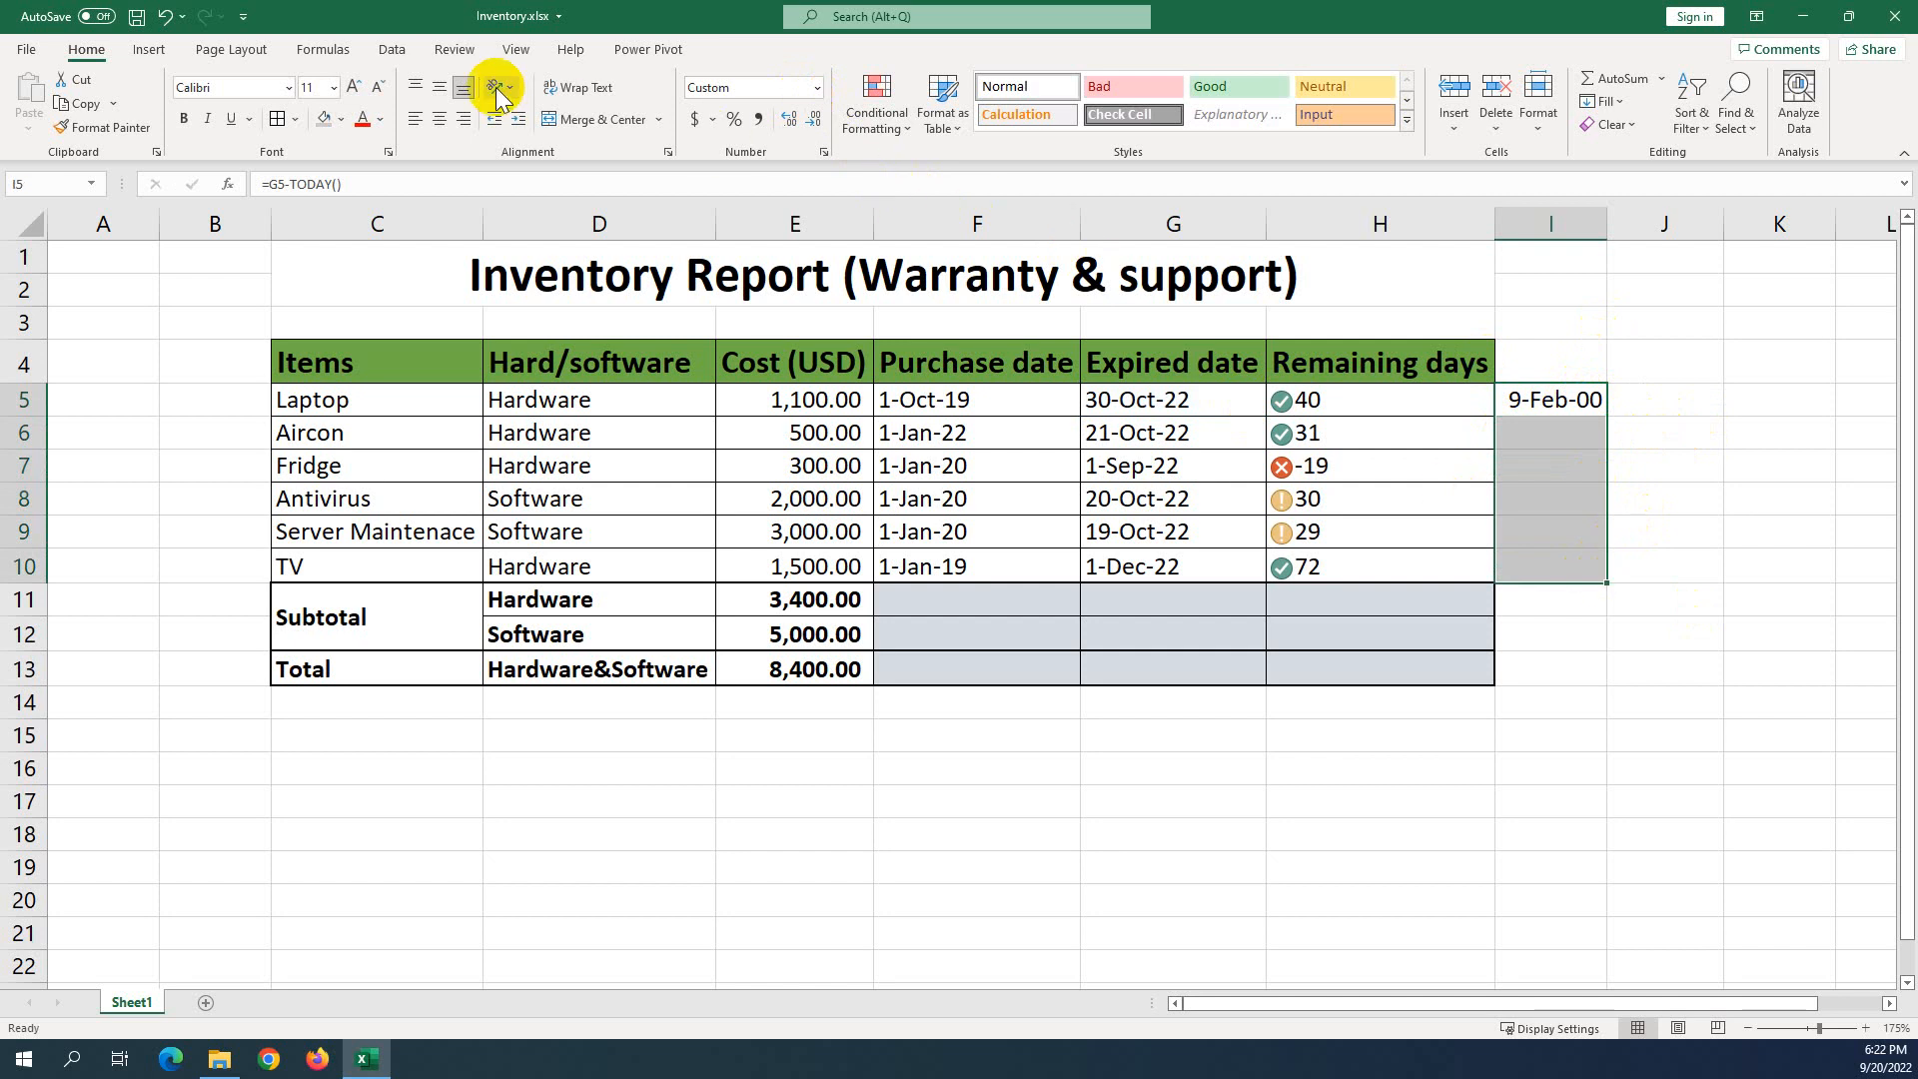
{"action": "left_click", "coordinate": [816, 88]}
{"action": "left_click", "coordinate": [787, 175]}
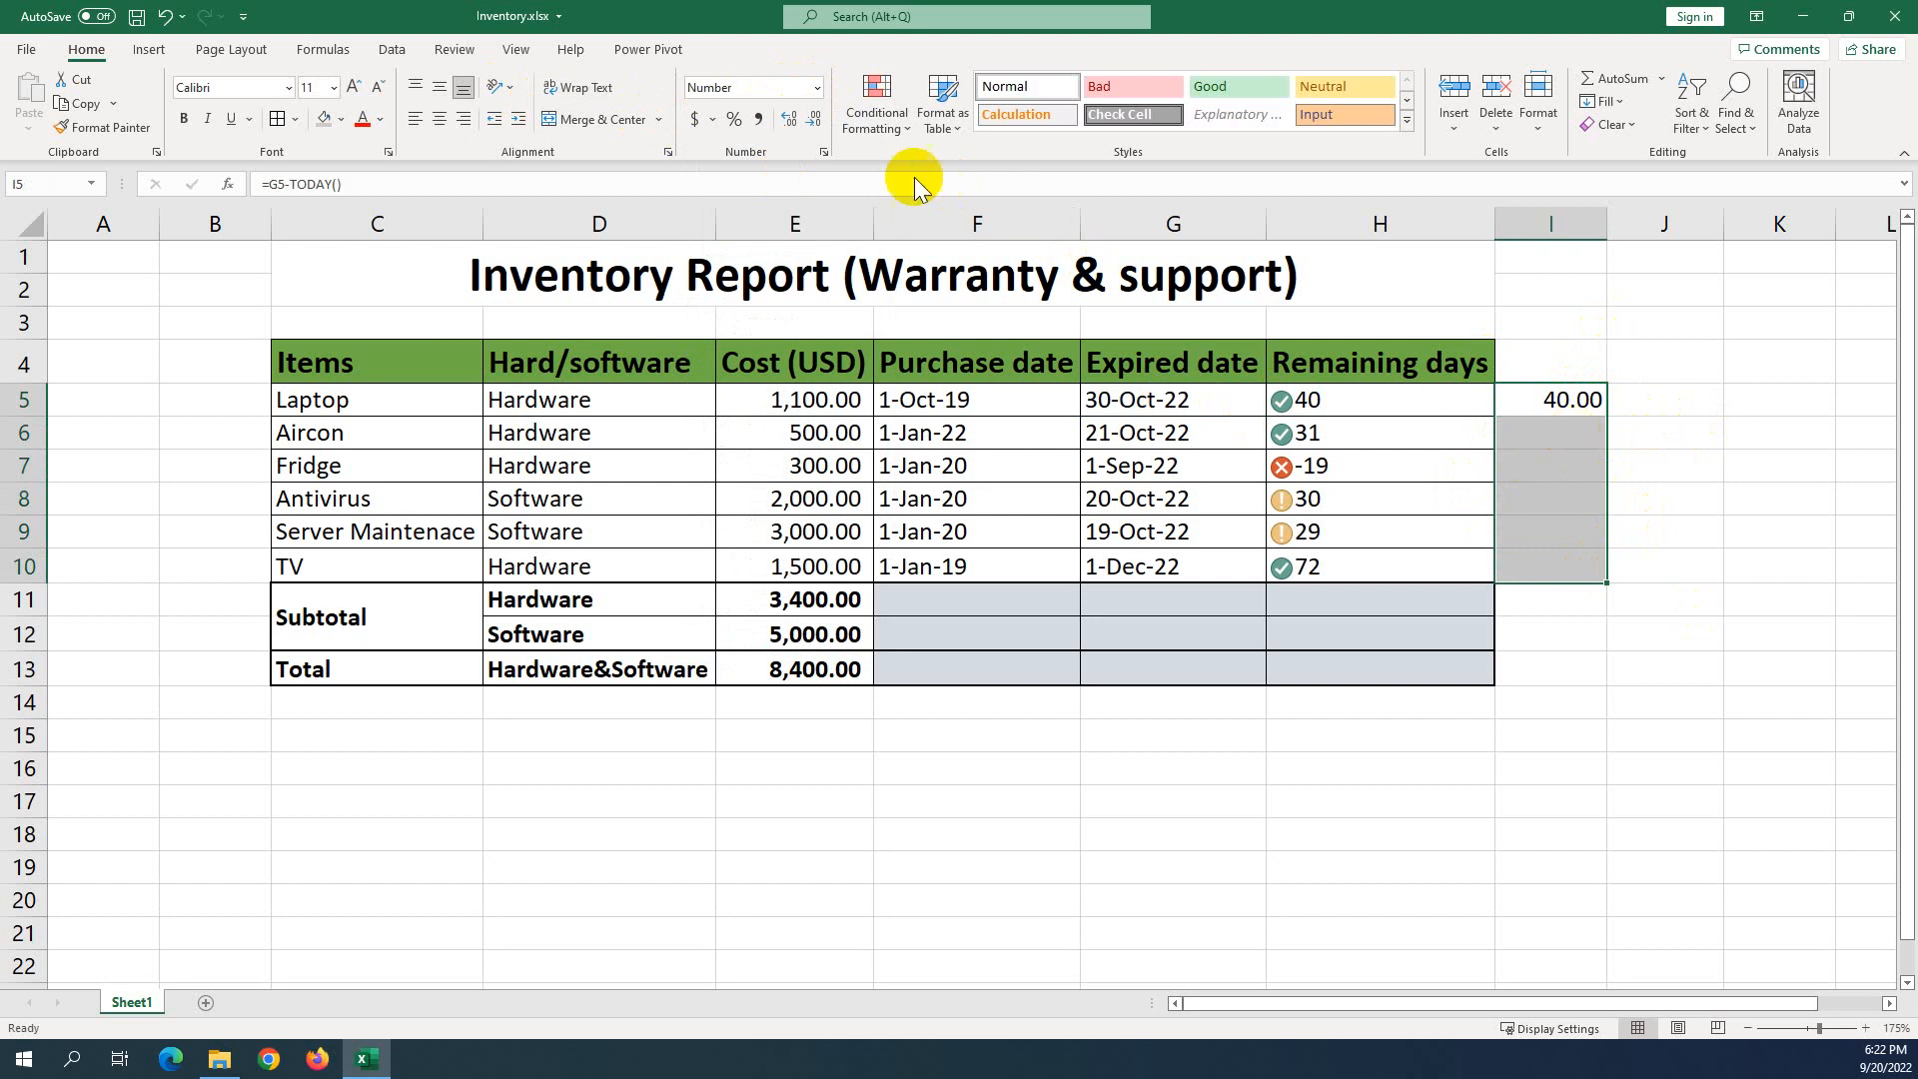
{"action": "left_click", "coordinate": [817, 88]}
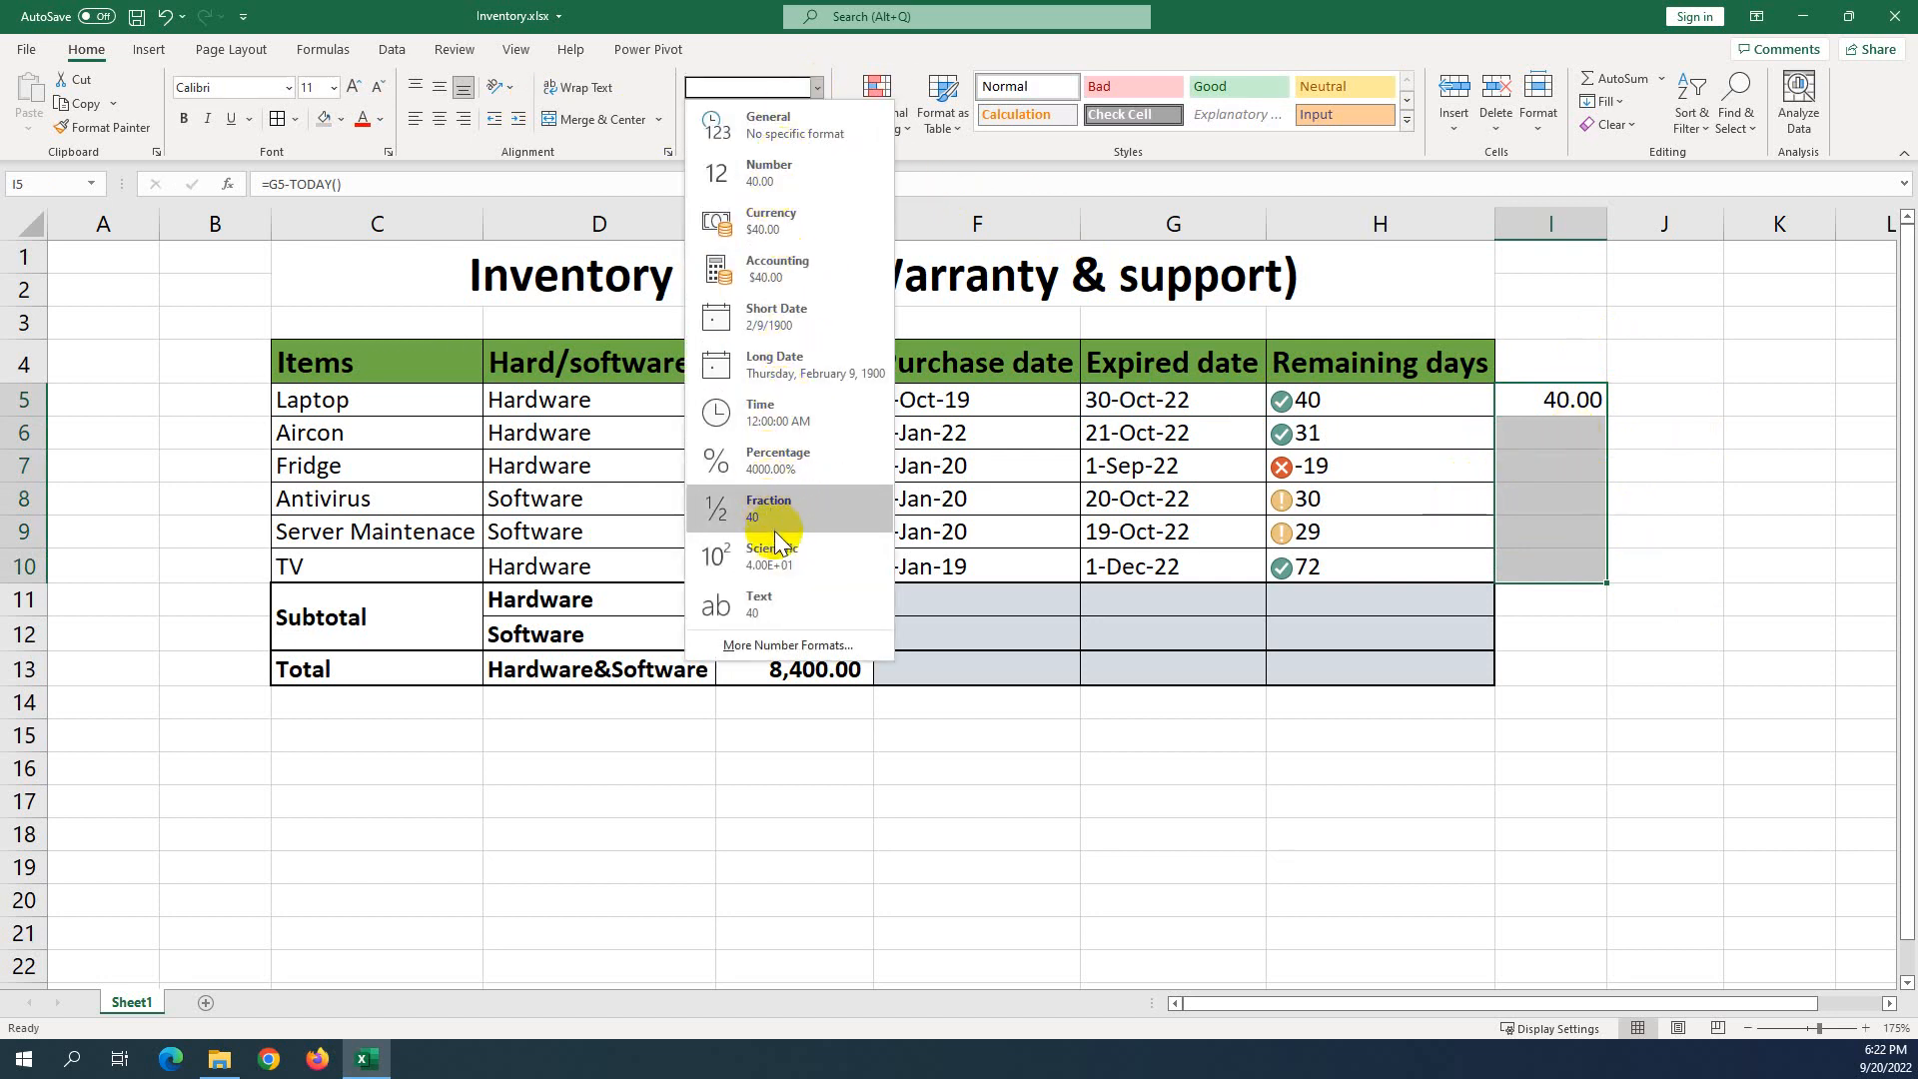
{"action": "left_click", "coordinate": [812, 147]}
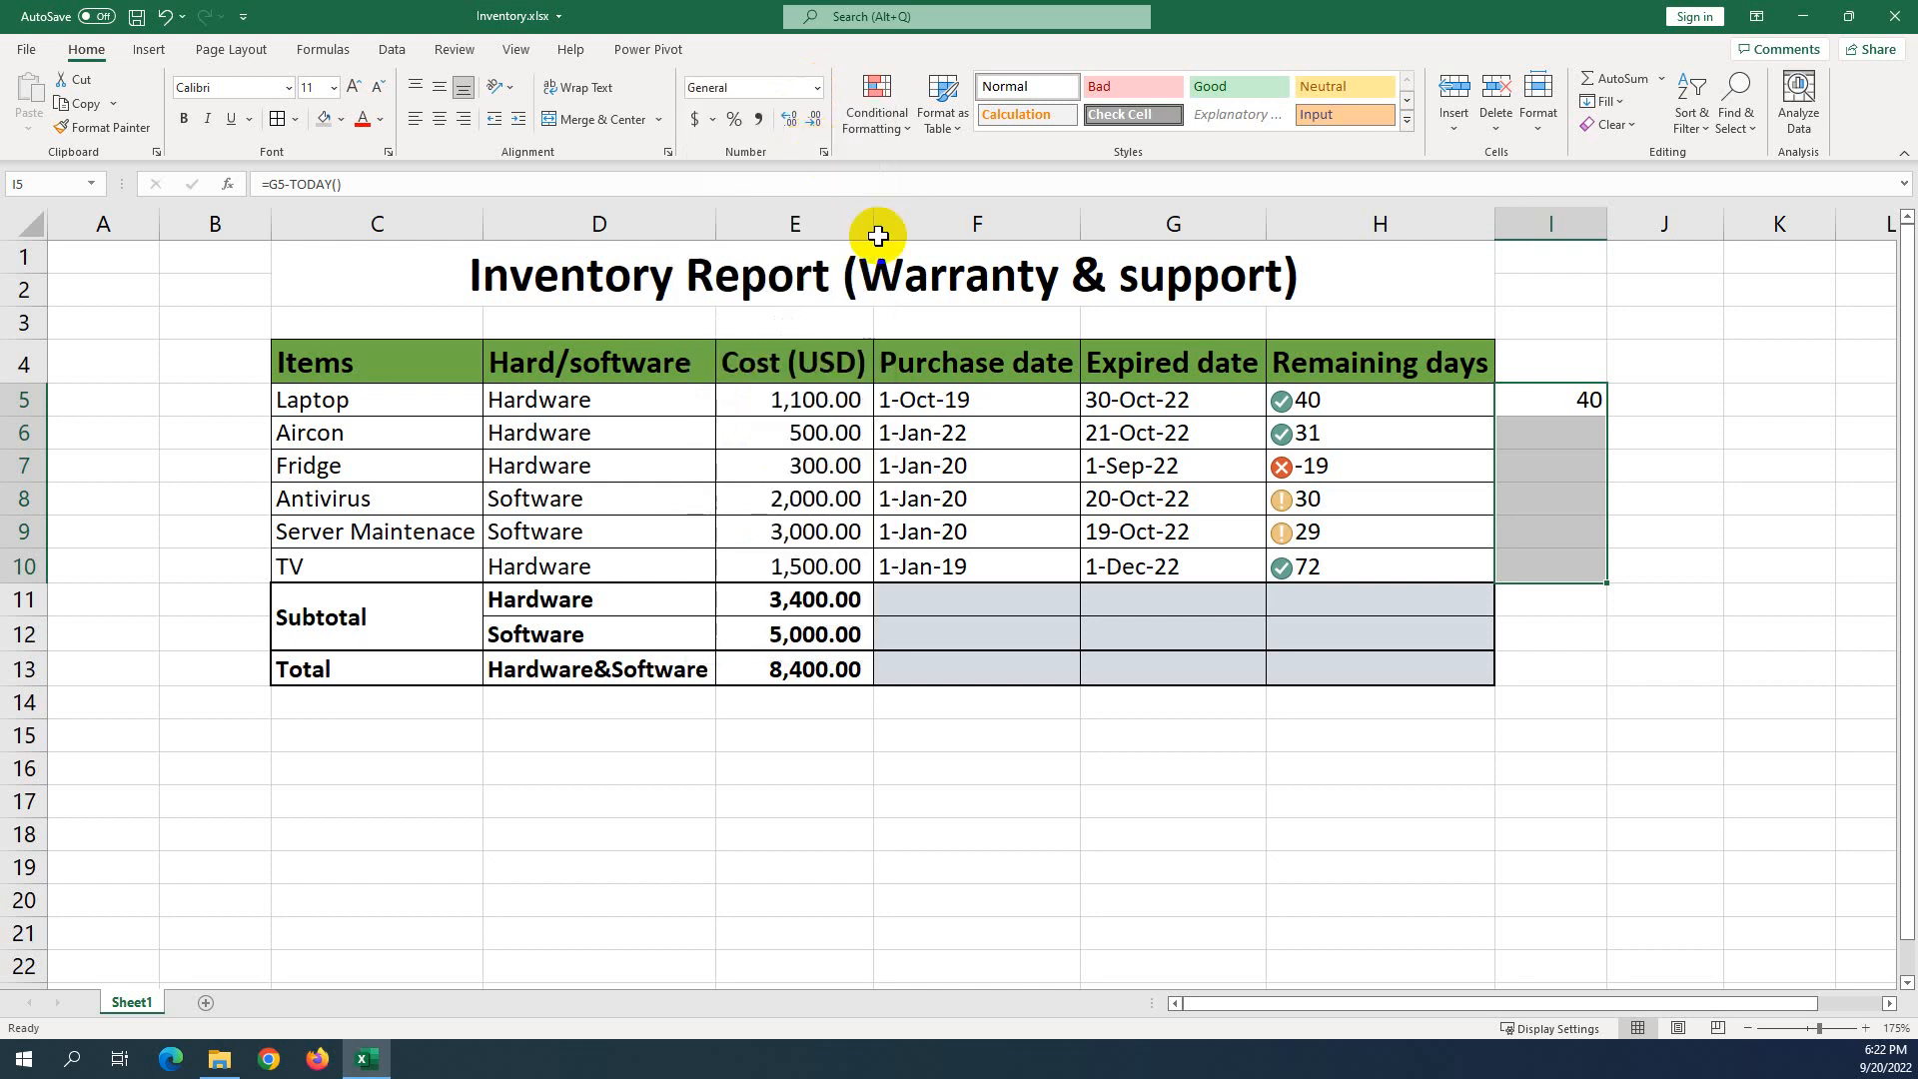
Fill the I5 formula down to I10 and compare the results with the Remaining days in H5:H10.
{"action": "left_click", "coordinate": [1568, 401]}
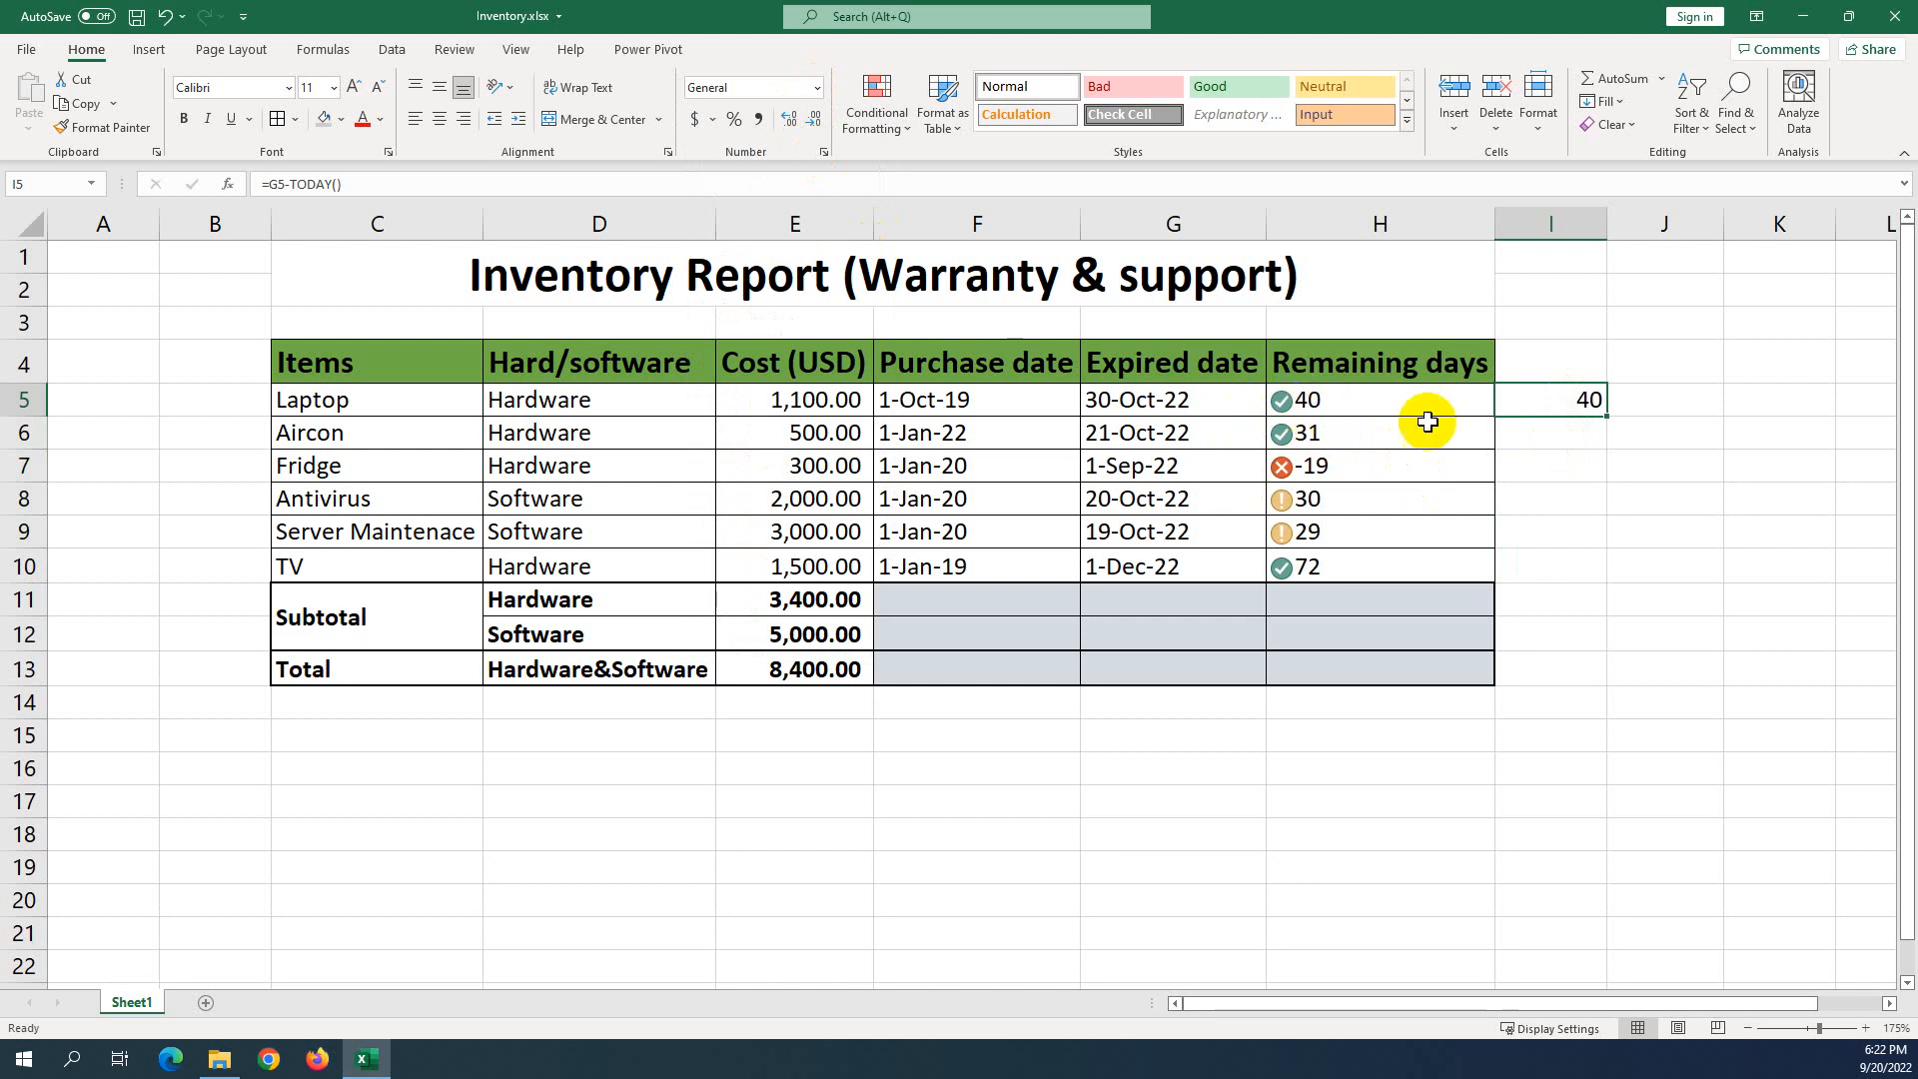
{"action": "left_click_drag", "start_coordinate": [1608, 416], "coordinate": [1579, 584]}
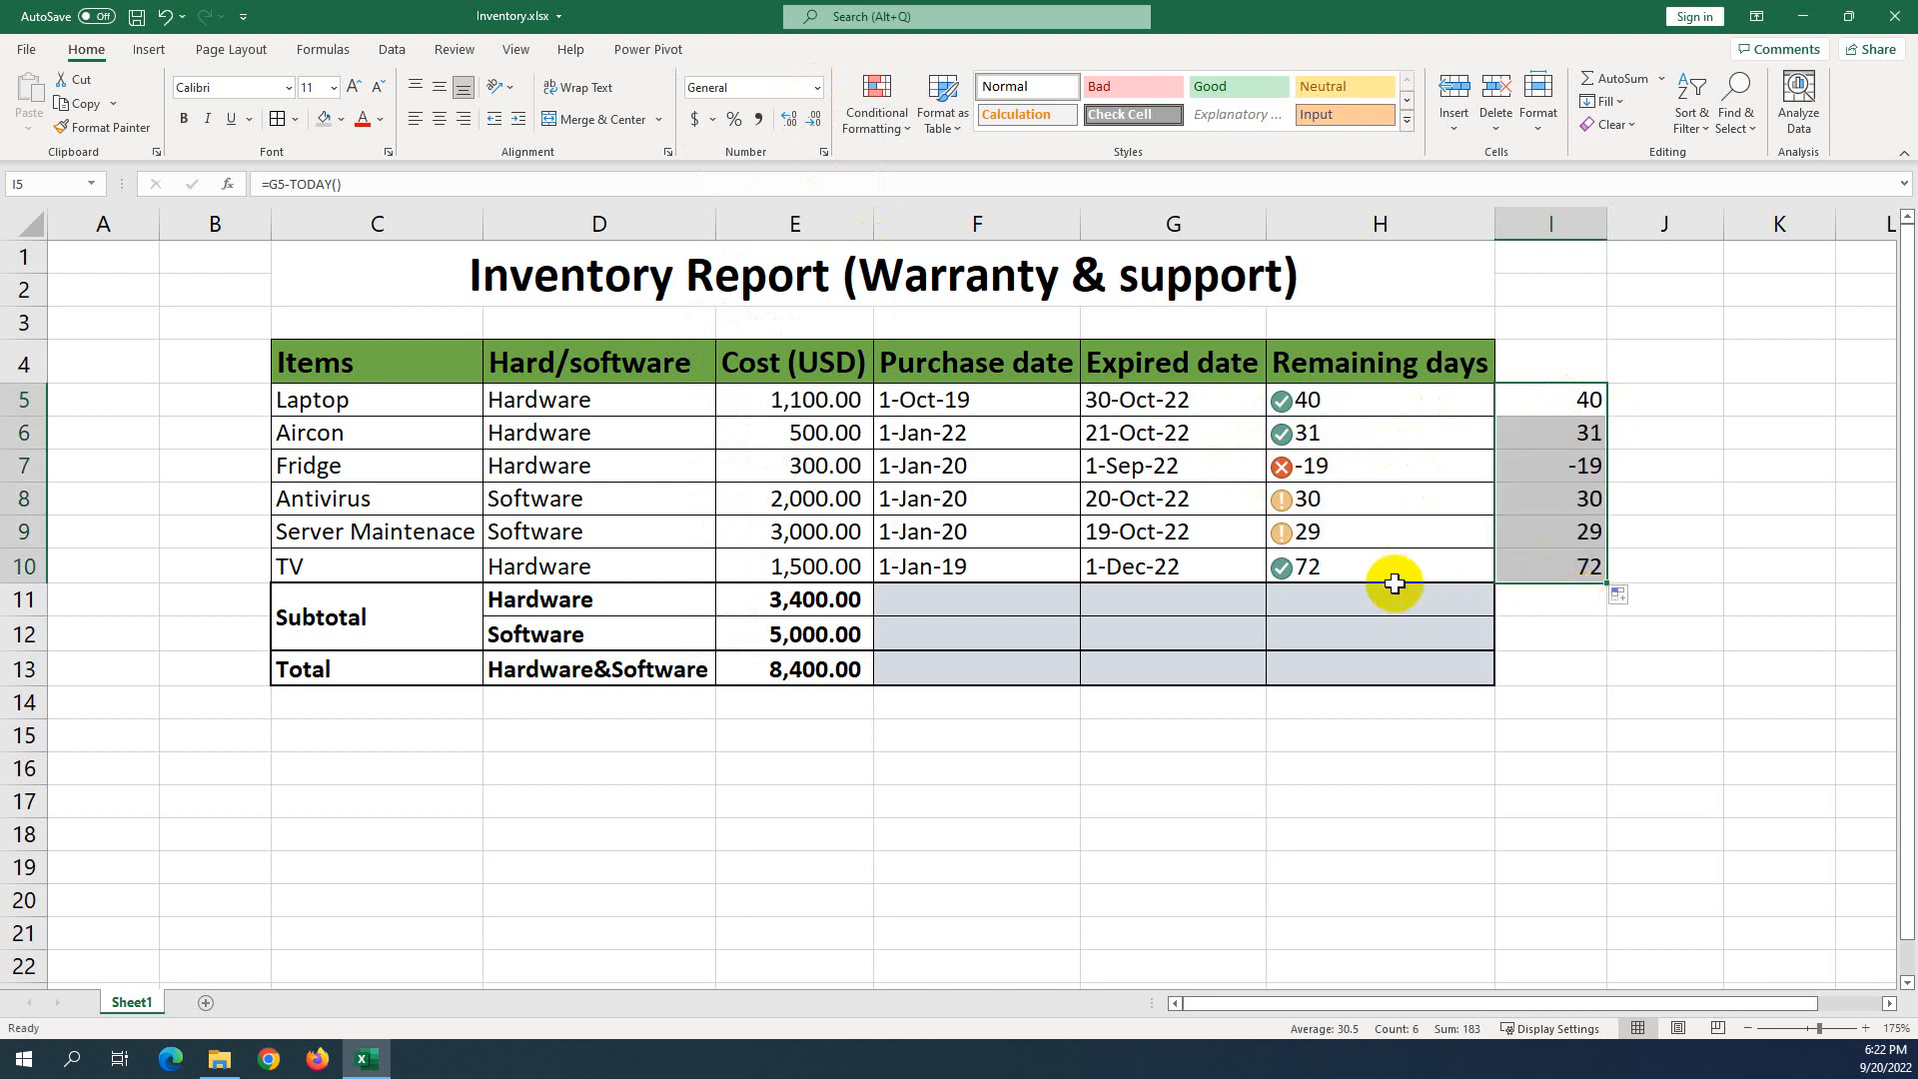
{"action": "left_click_drag", "start_coordinate": [1331, 400], "coordinate": [1348, 554]}
{"action": "left_click_drag", "start_coordinate": [1554, 395], "coordinate": [1549, 560]}
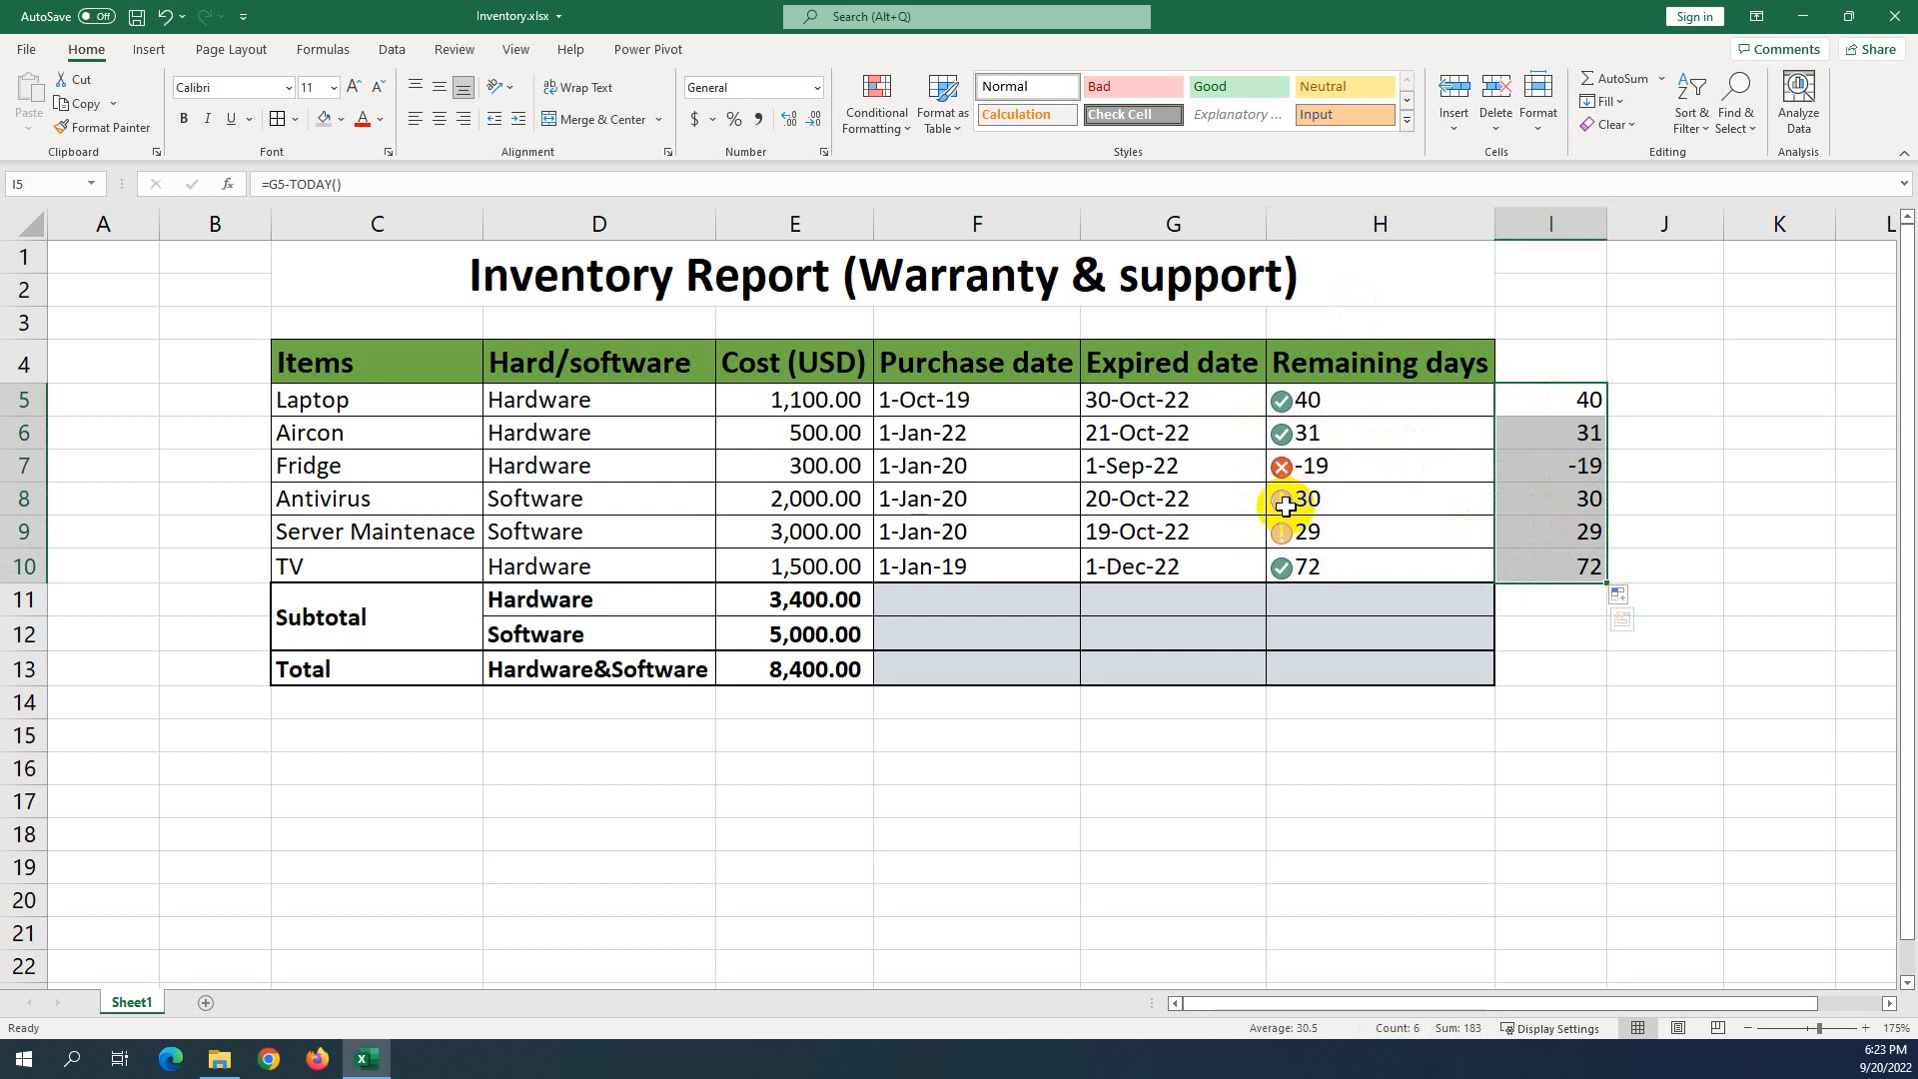
{"action": "left_click", "coordinate": [1686, 428]}
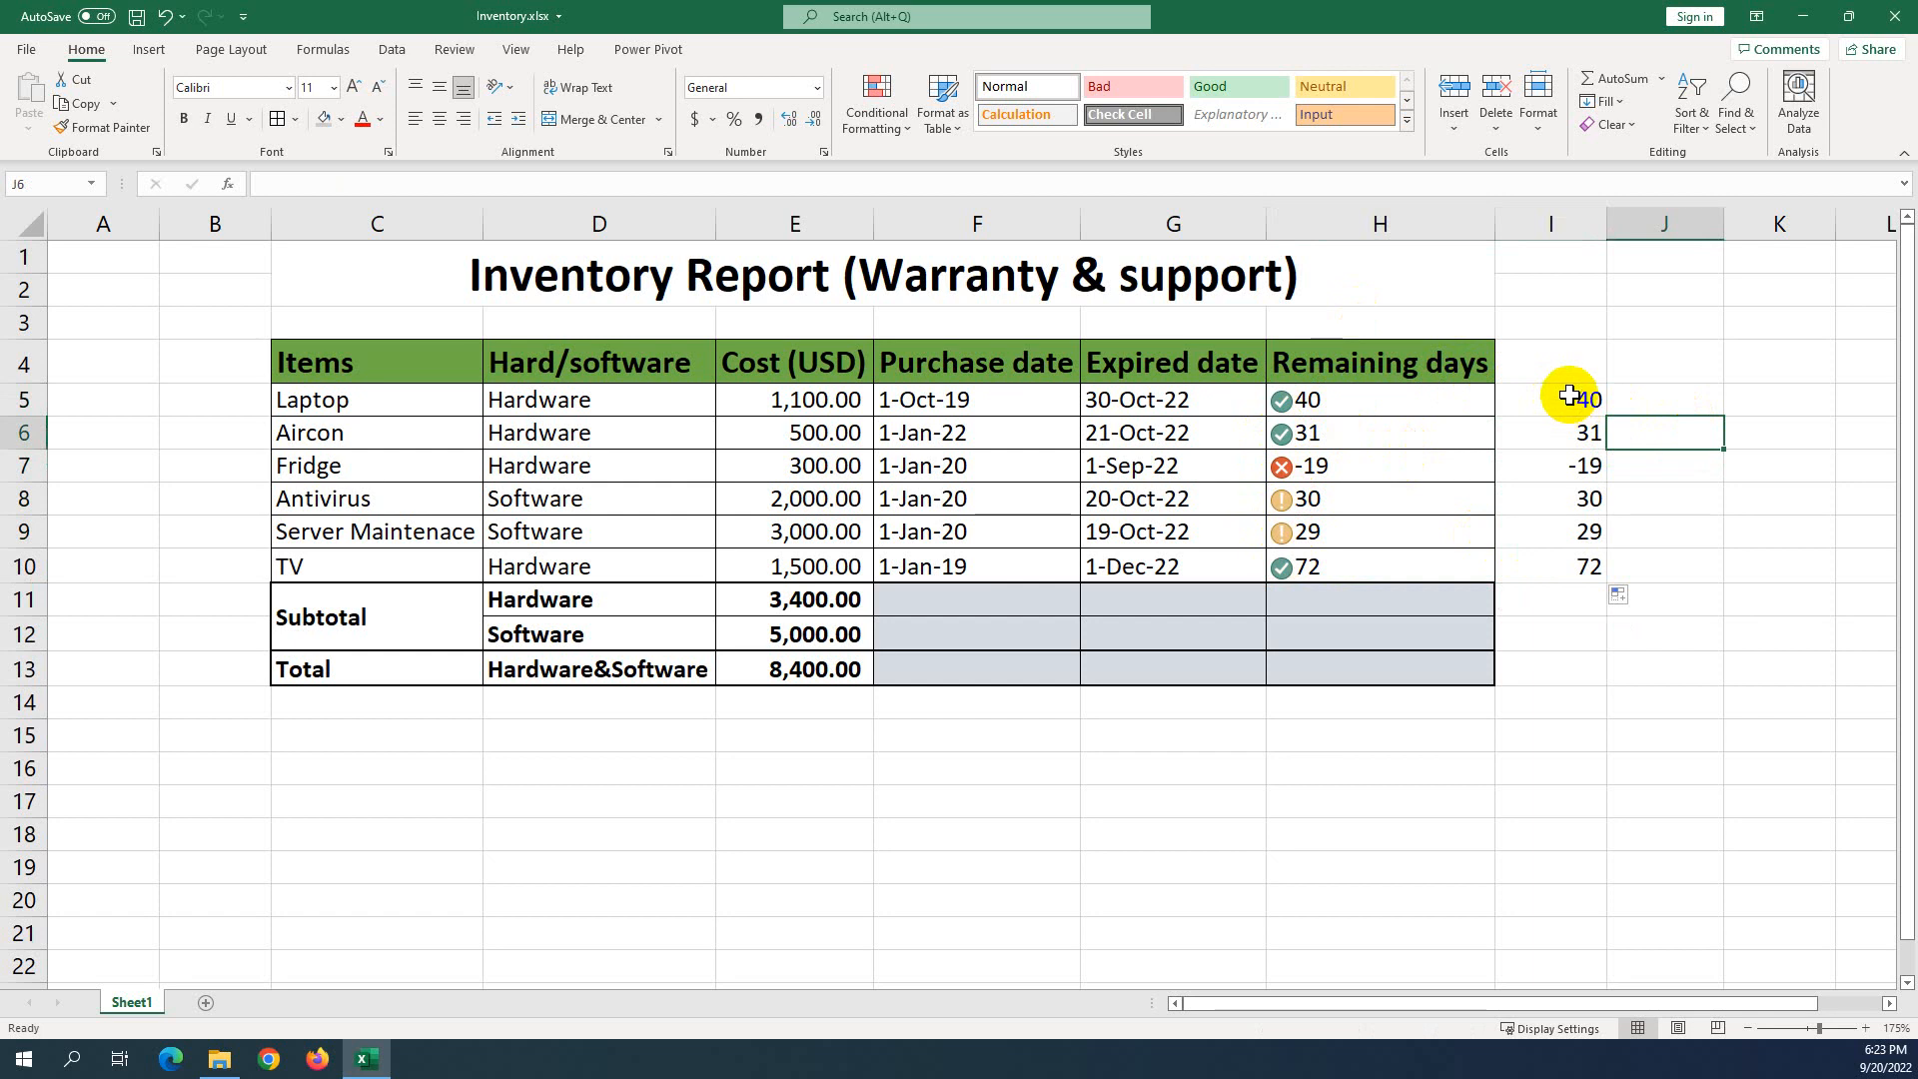
Start a new conditional formatting rule for I5:I10 that formats all cells by their values with the Icon Sets style.
{"action": "left_click_drag", "start_coordinate": [1569, 395], "coordinate": [1557, 564]}
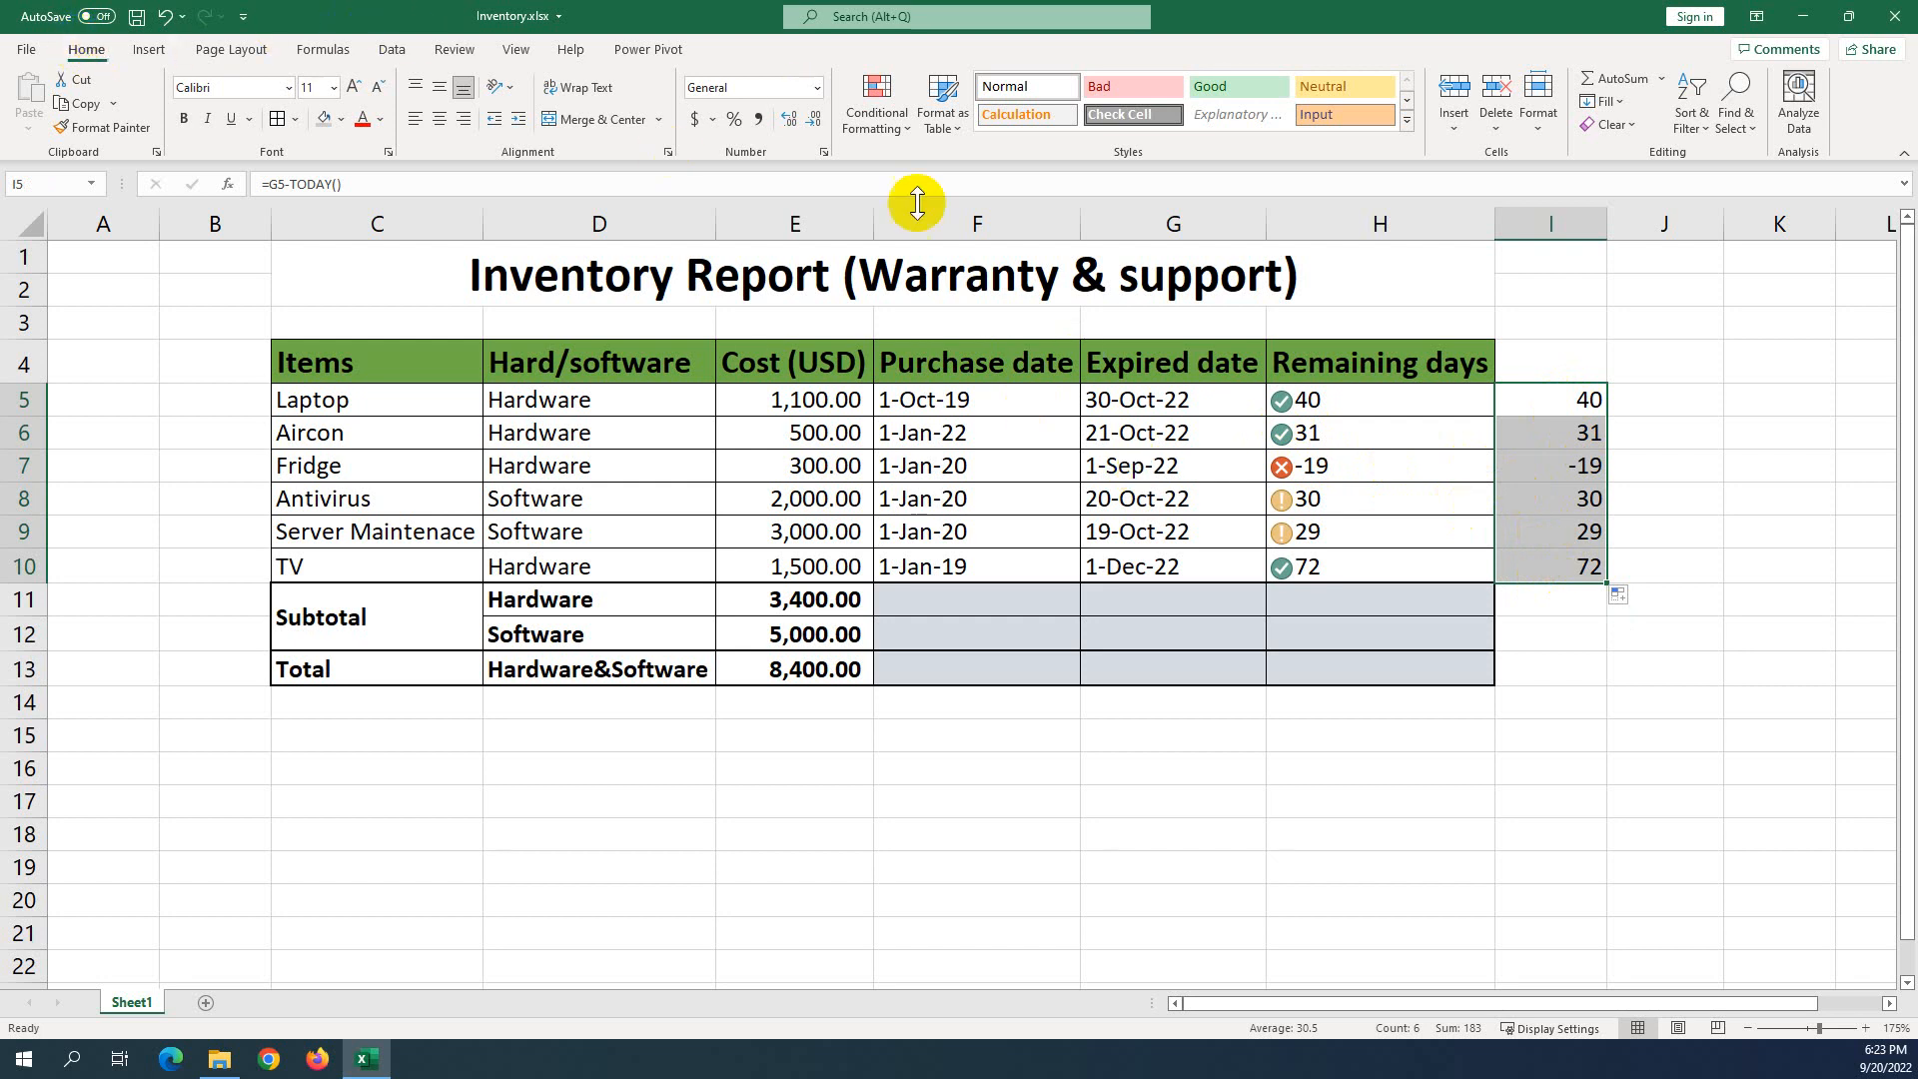
{"action": "left_click", "coordinate": [914, 132]}
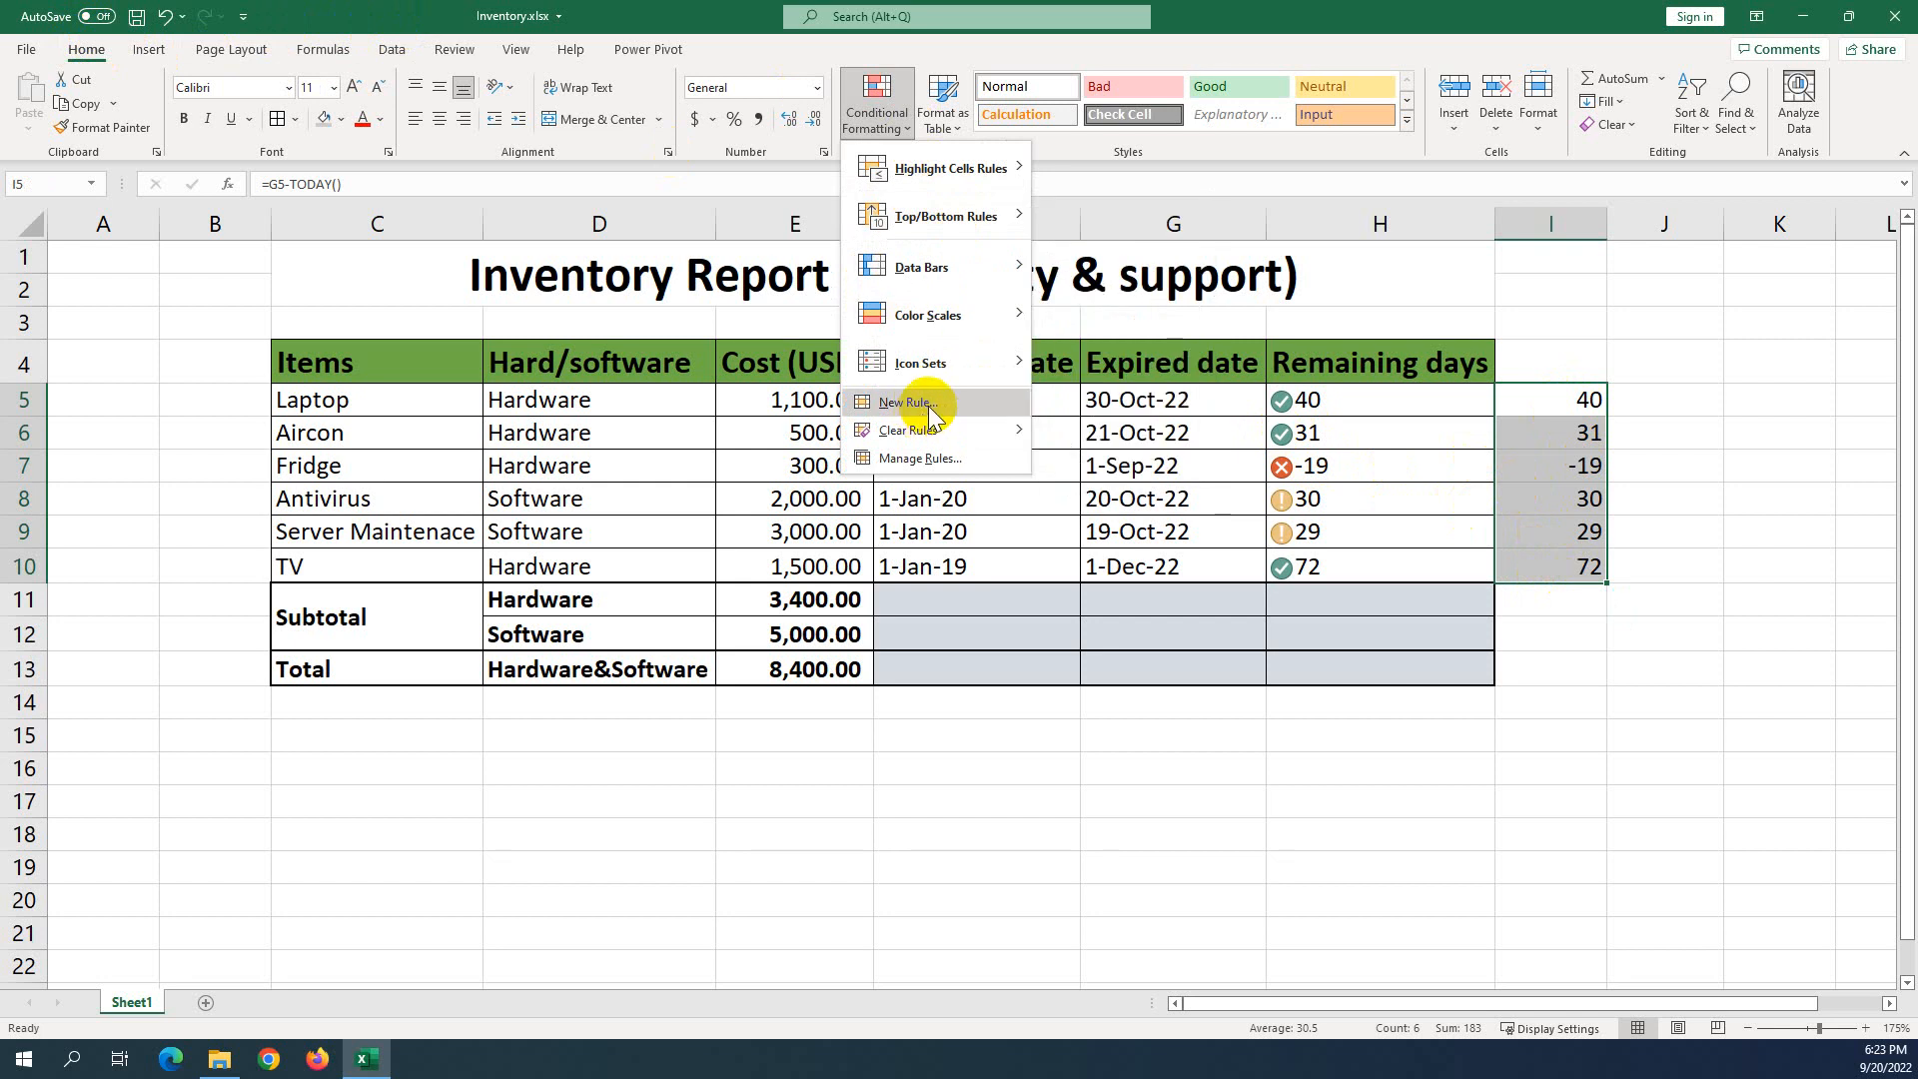
{"action": "left_click", "coordinate": [927, 404]}
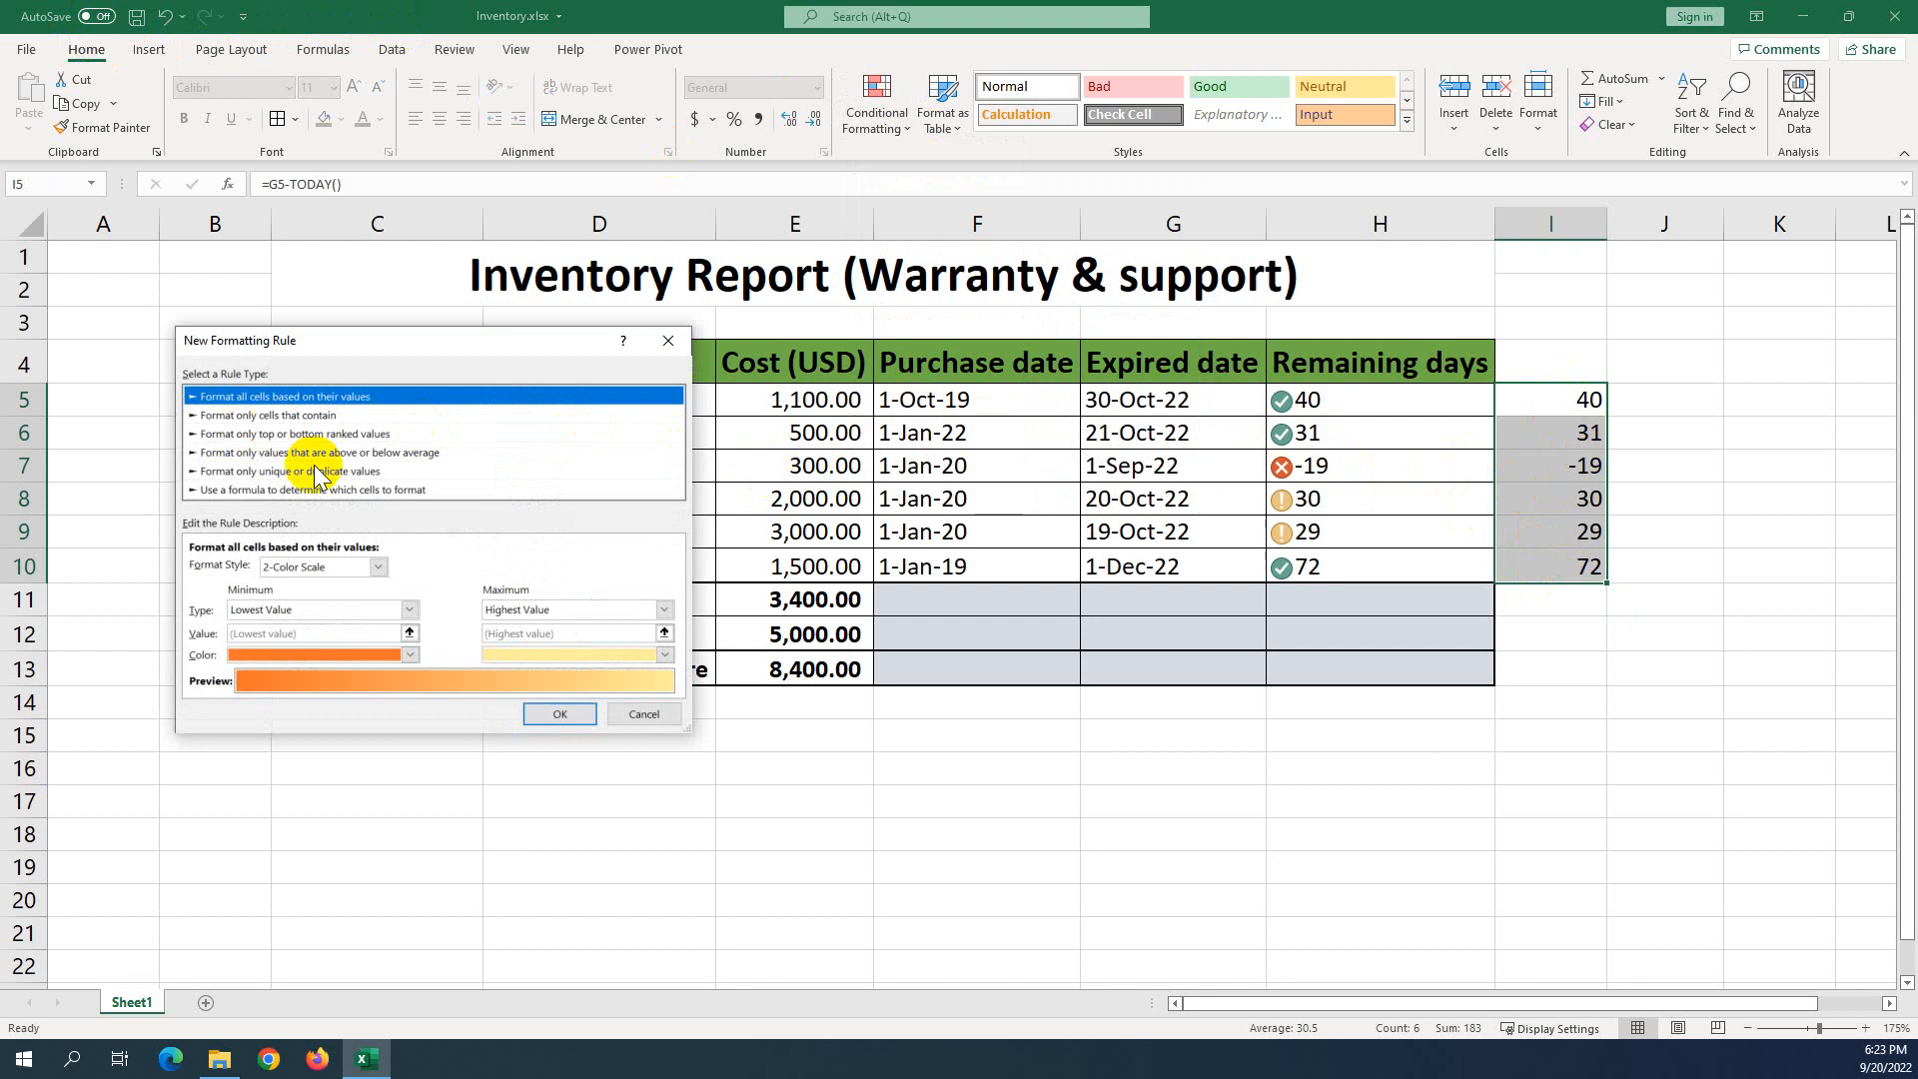
{"action": "left_click", "coordinate": [377, 568]}
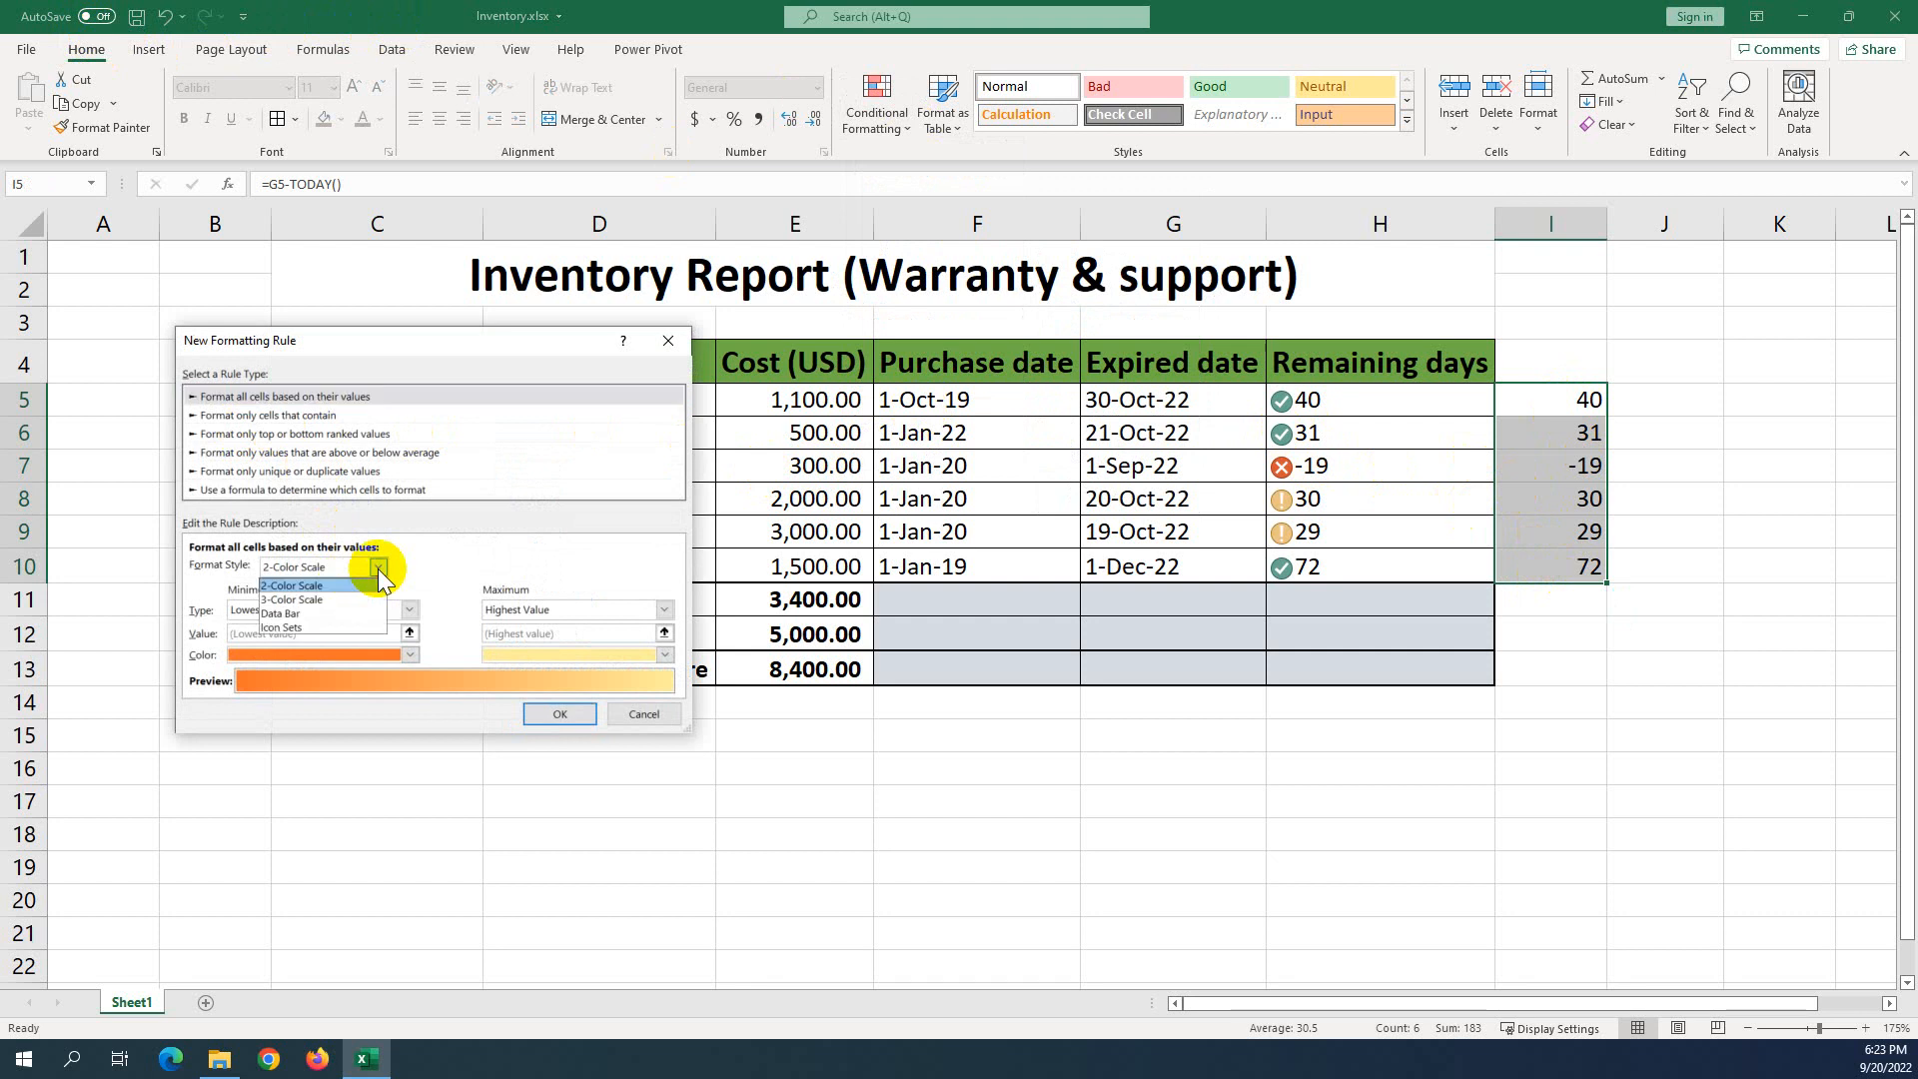
{"action": "left_click", "coordinate": [307, 628]}
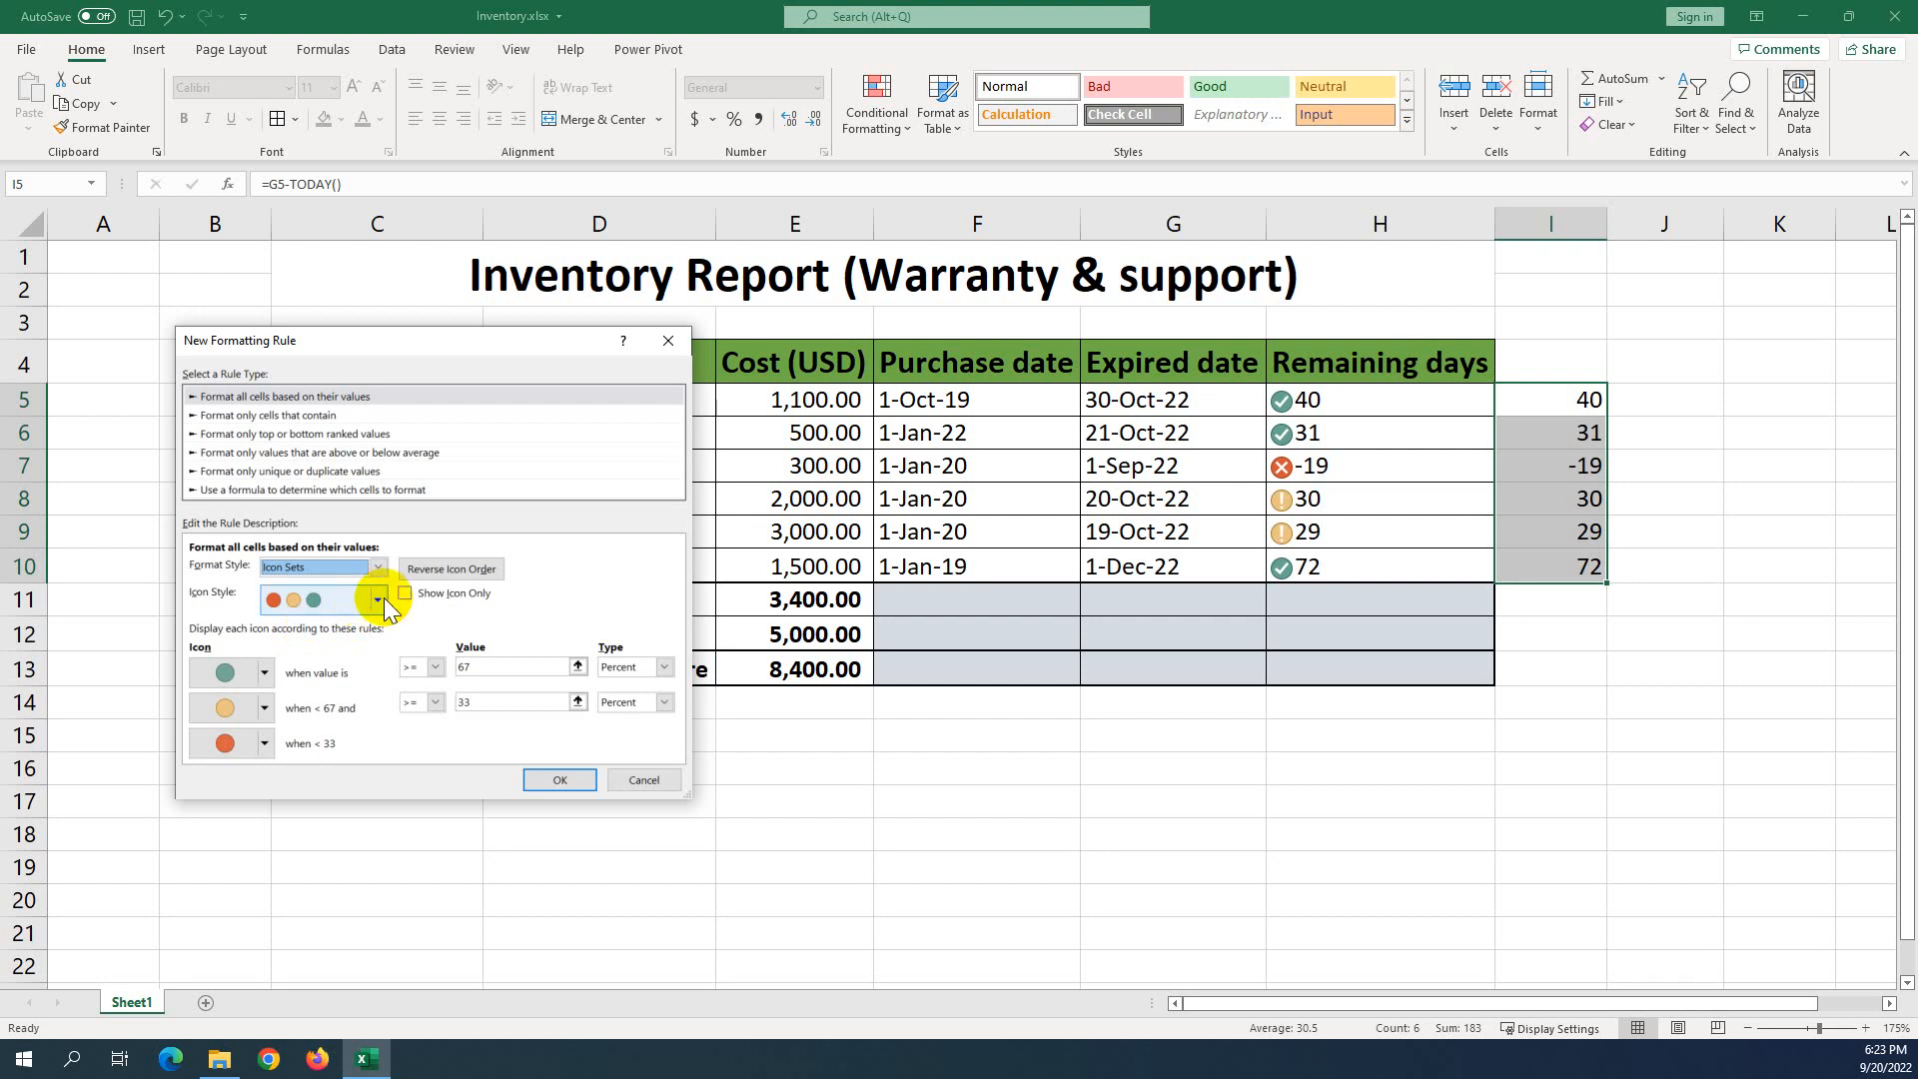
Choose the circled cross, exclamation mark and check mark set as the rule's icon style.
{"action": "left_click", "coordinate": [378, 601]}
{"action": "left_click", "coordinate": [335, 632]}
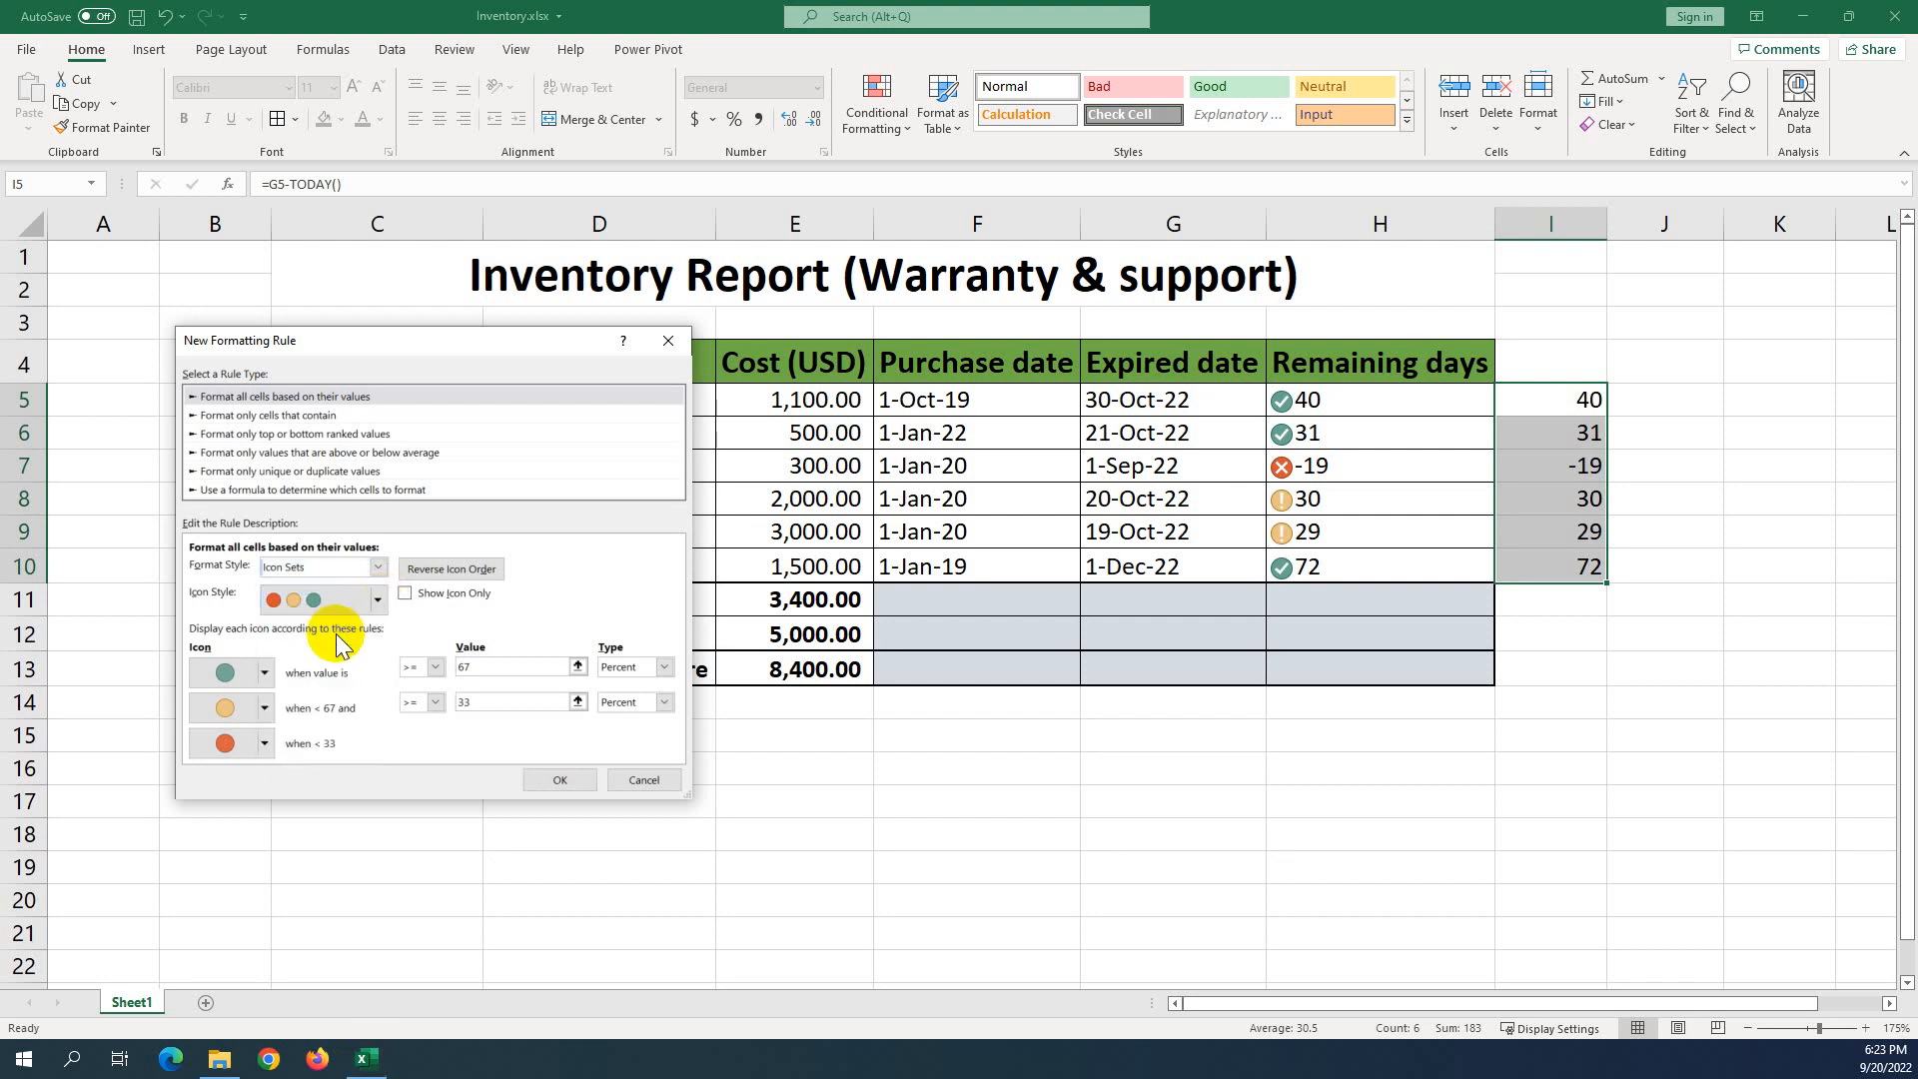
{"action": "left_click", "coordinate": [379, 597]}
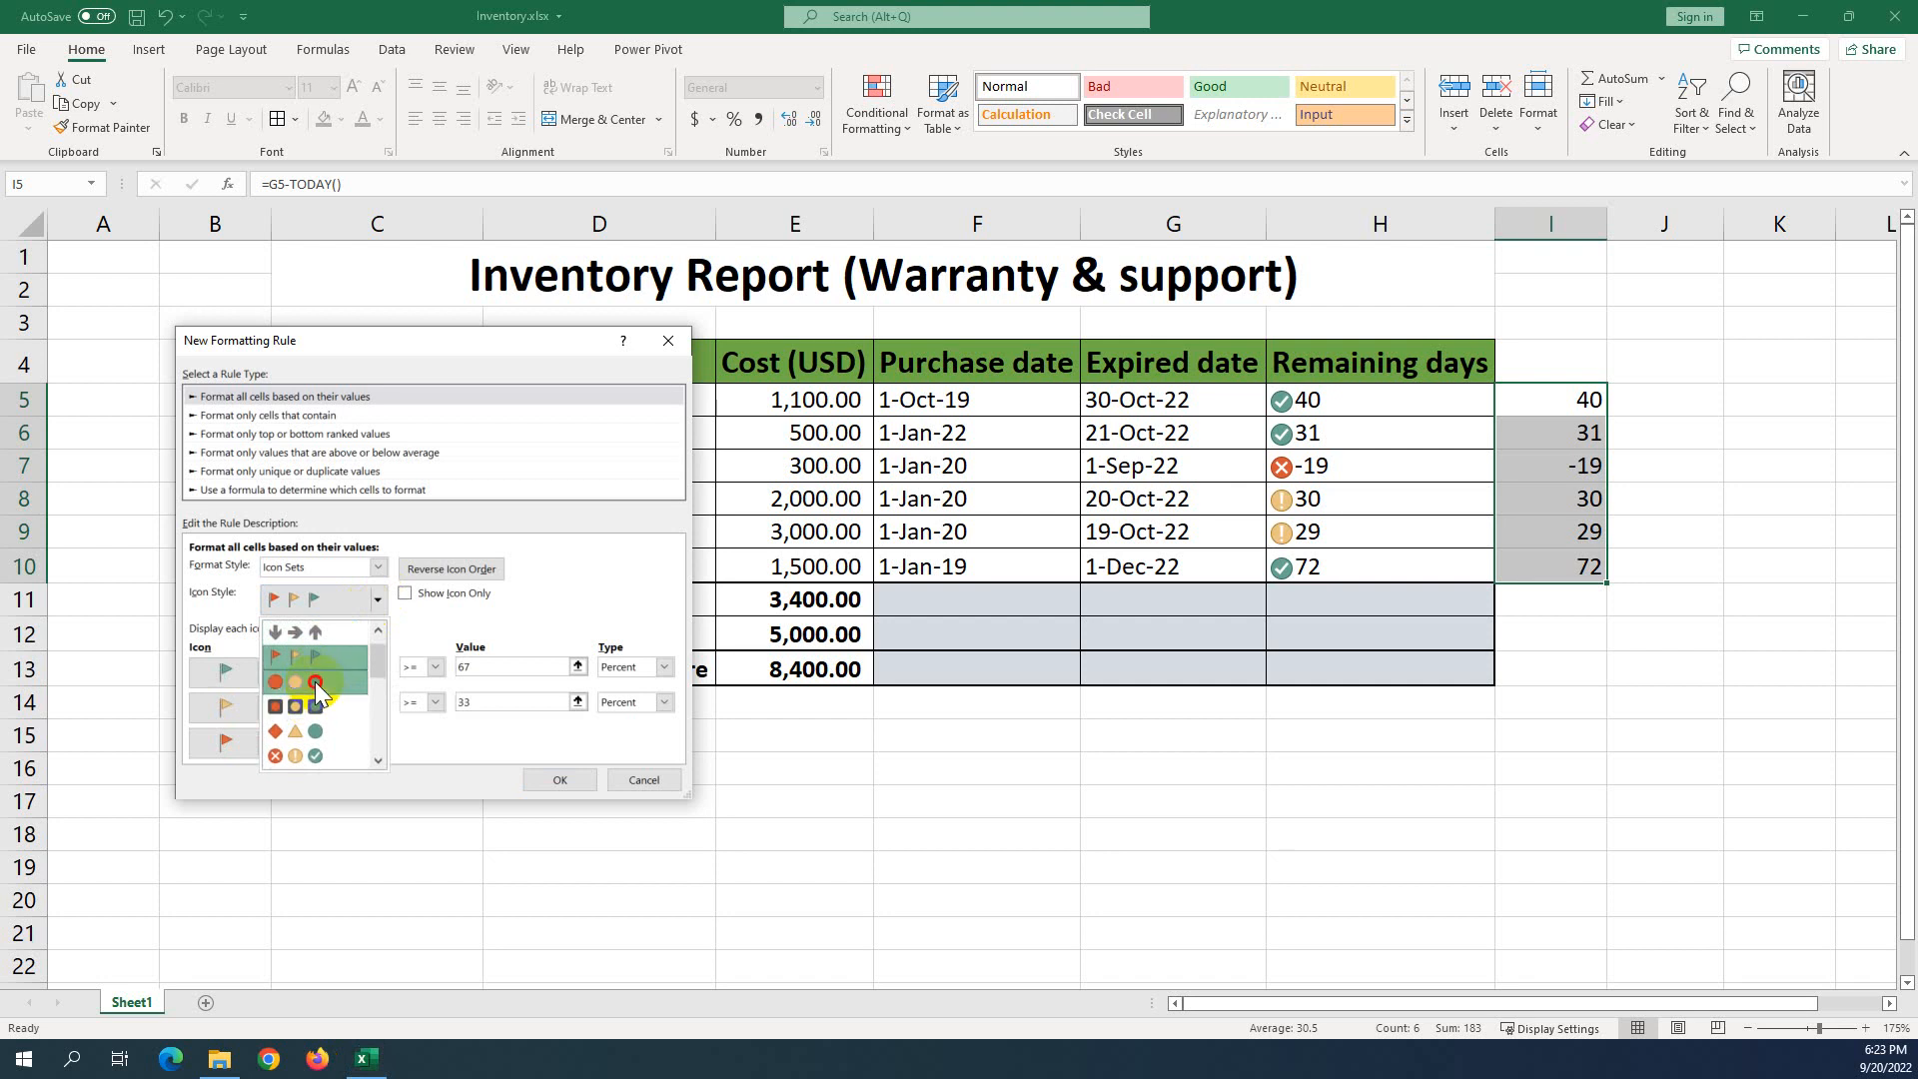
{"action": "left_click", "coordinate": [314, 681]}
{"action": "left_click", "coordinate": [379, 600]}
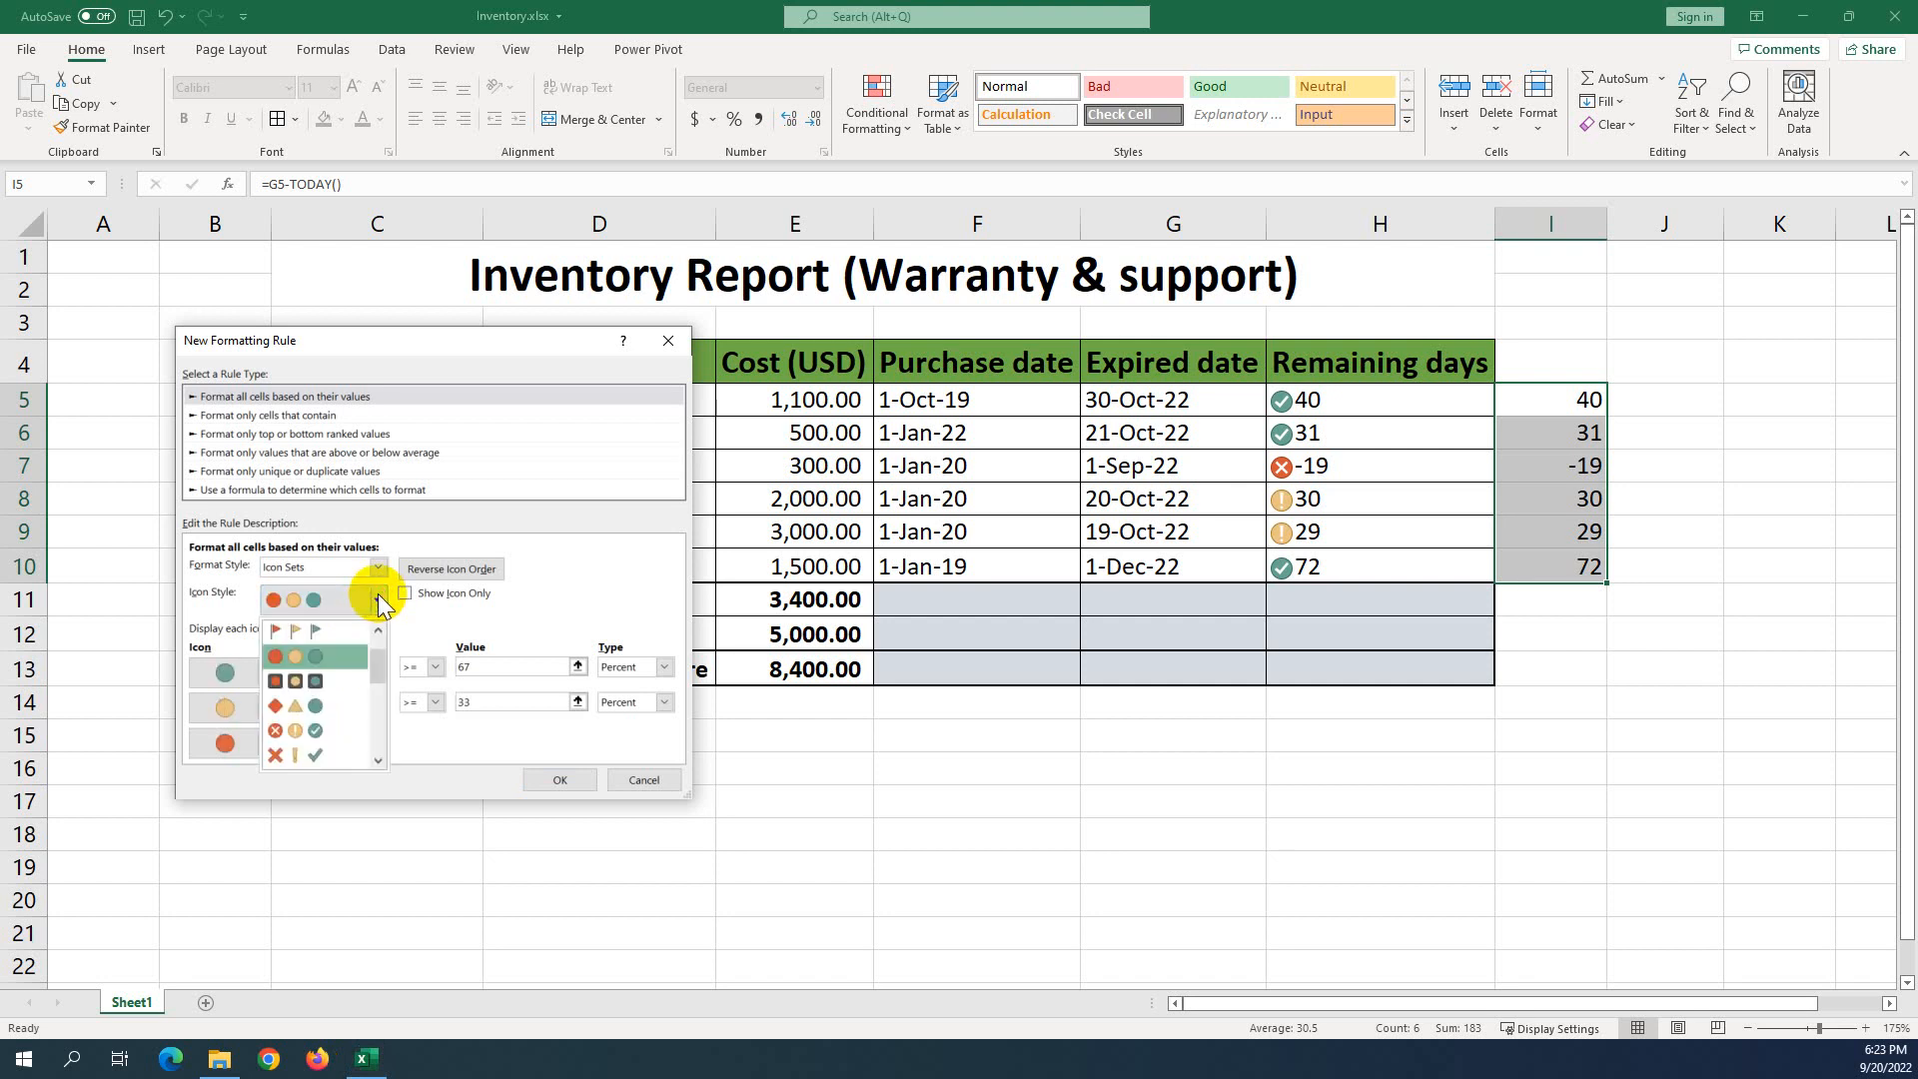
{"action": "left_click", "coordinate": [291, 734]}
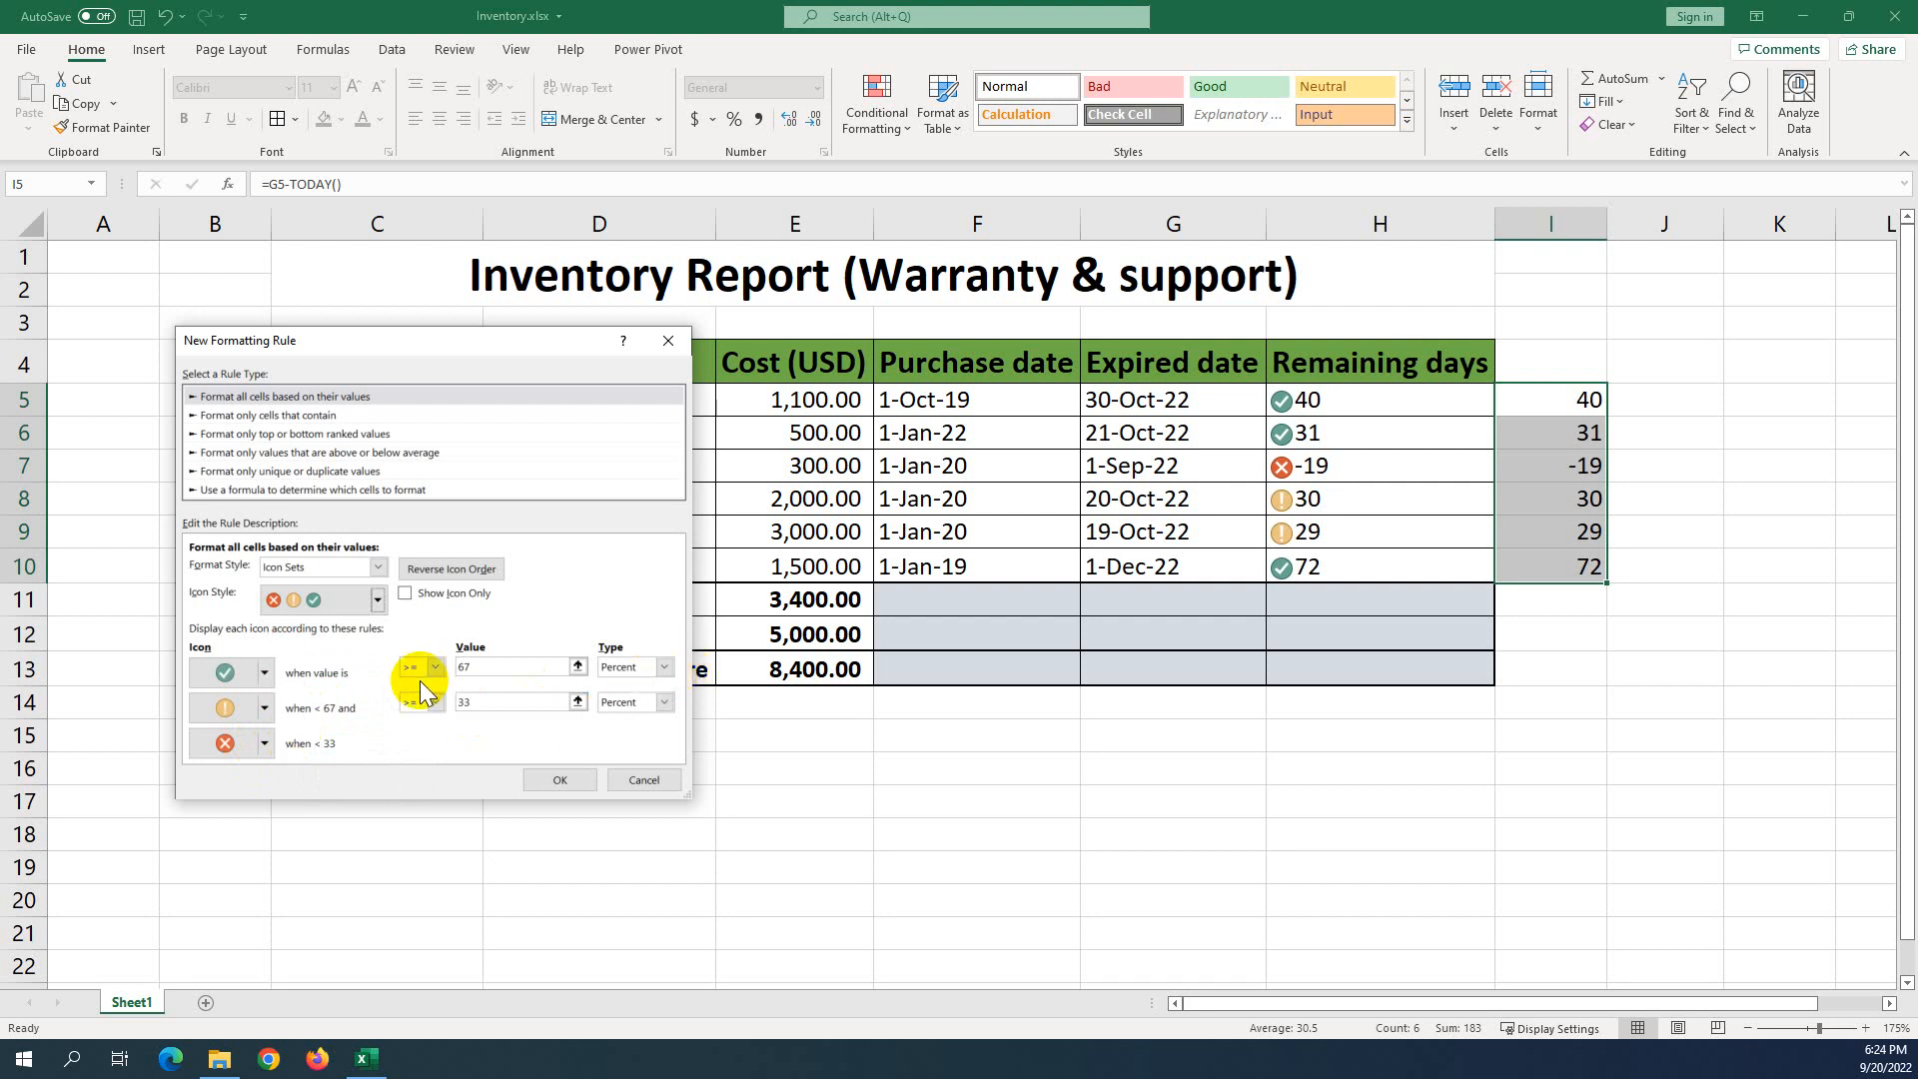
Set both icon thresholds to type Number, with >= 31 for the green check and >= 0 for the yellow exclamation mark, and apply the rule.
{"action": "left_click", "coordinate": [666, 667]}
{"action": "left_click", "coordinate": [640, 687]}
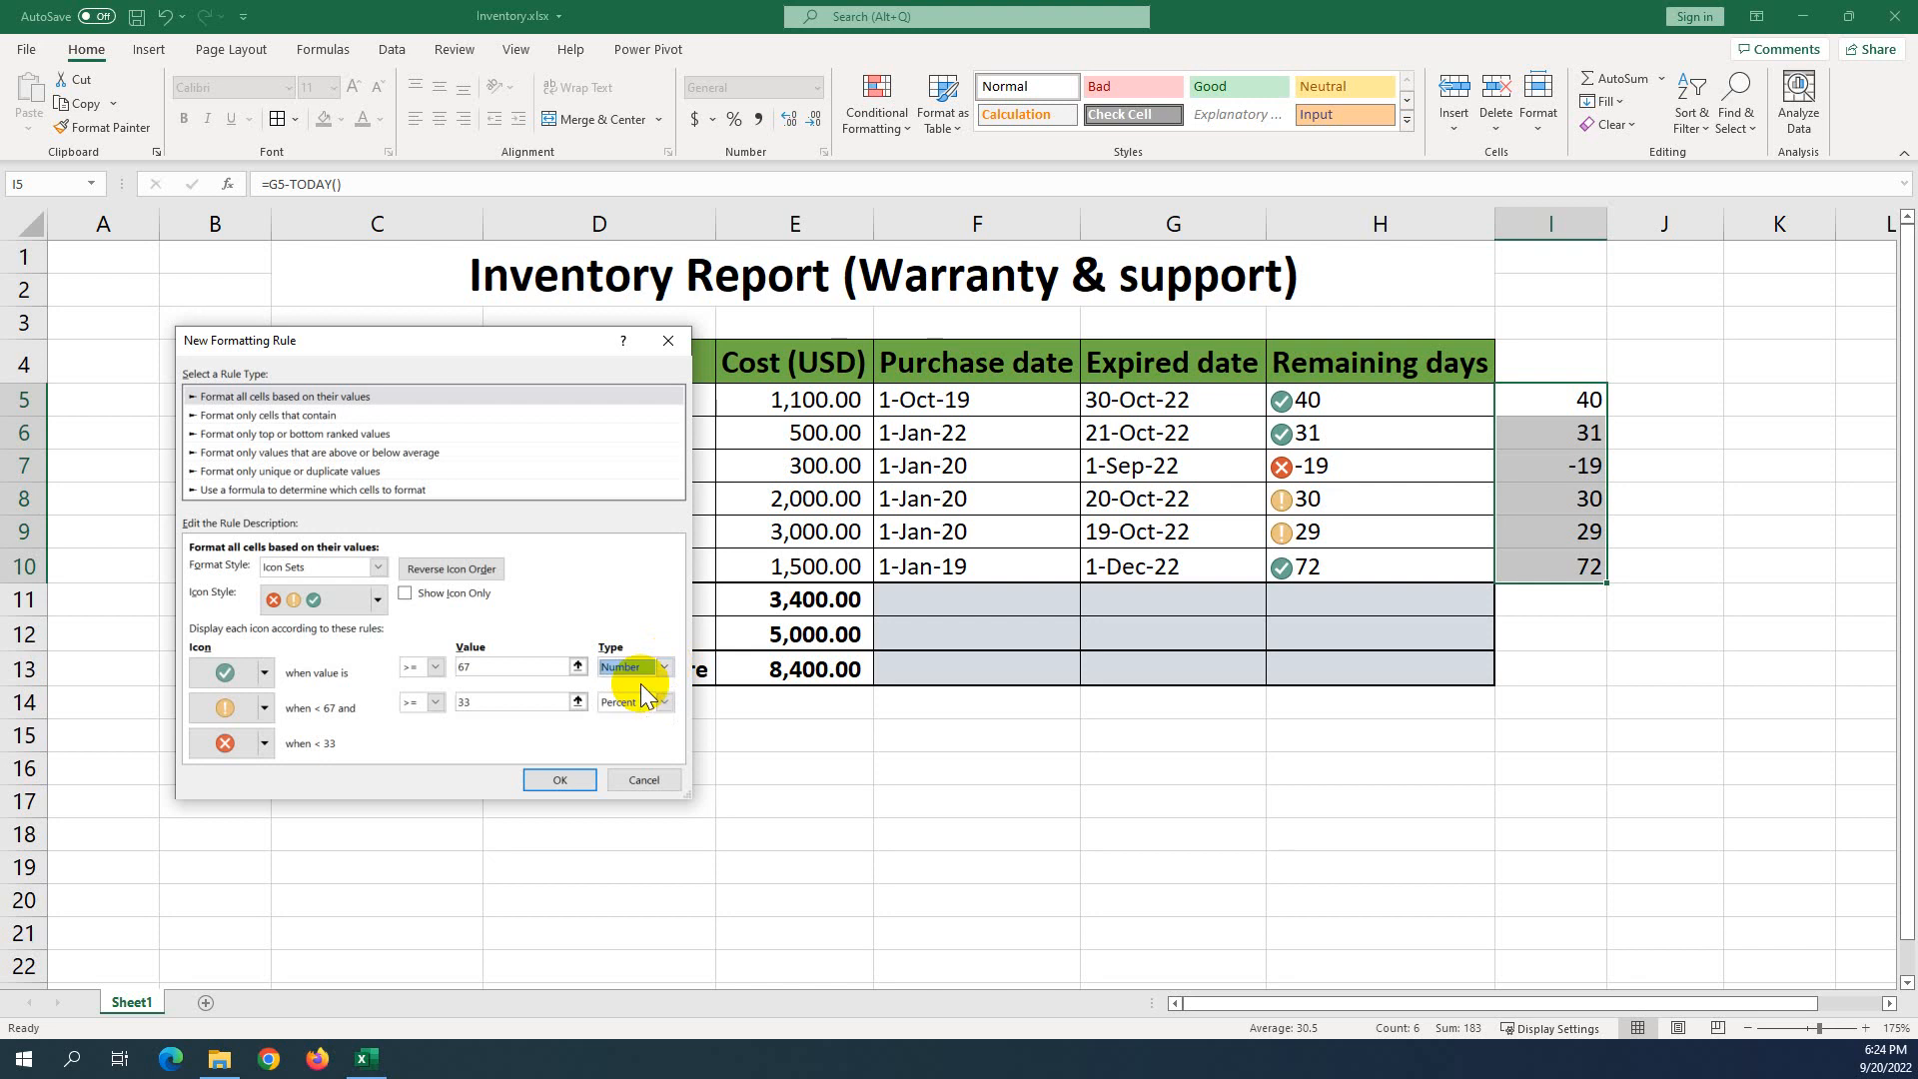
{"action": "left_click", "coordinate": [647, 702]}
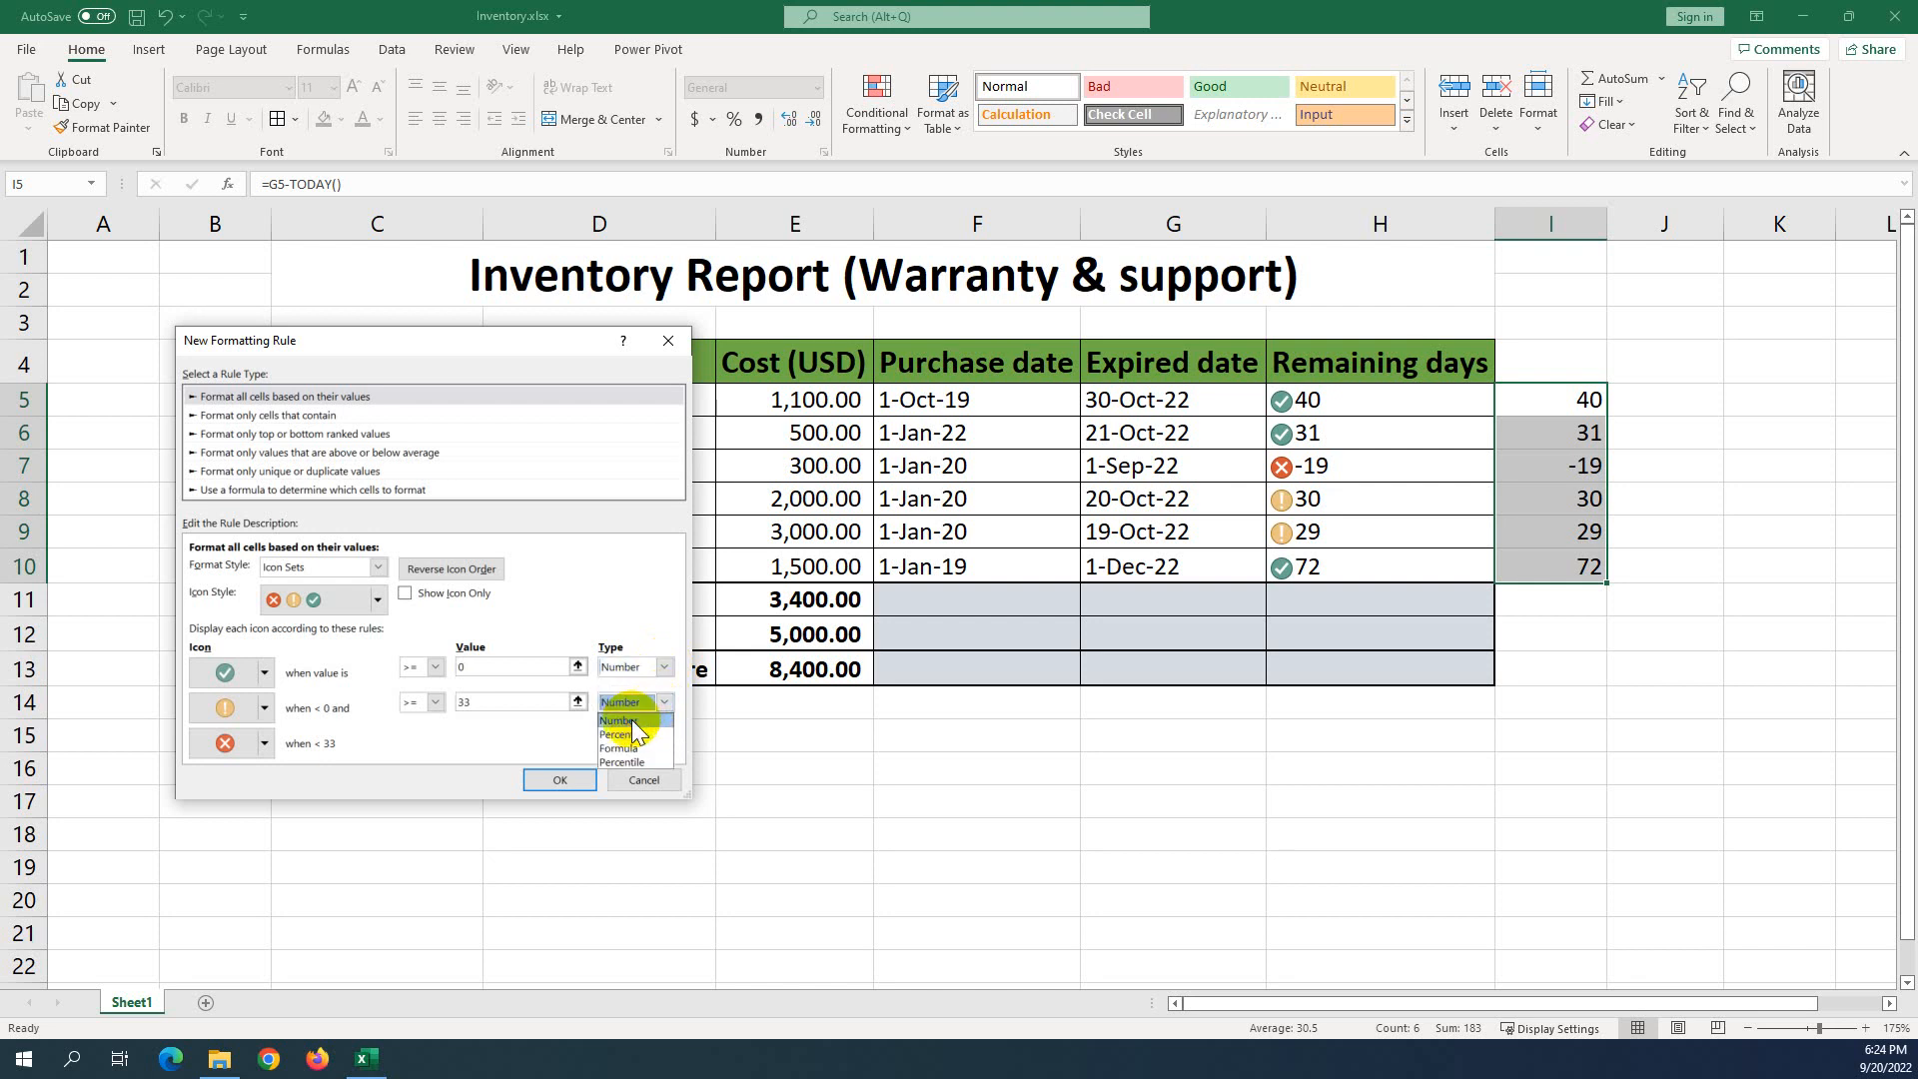
{"action": "left_click", "coordinate": [633, 720]}
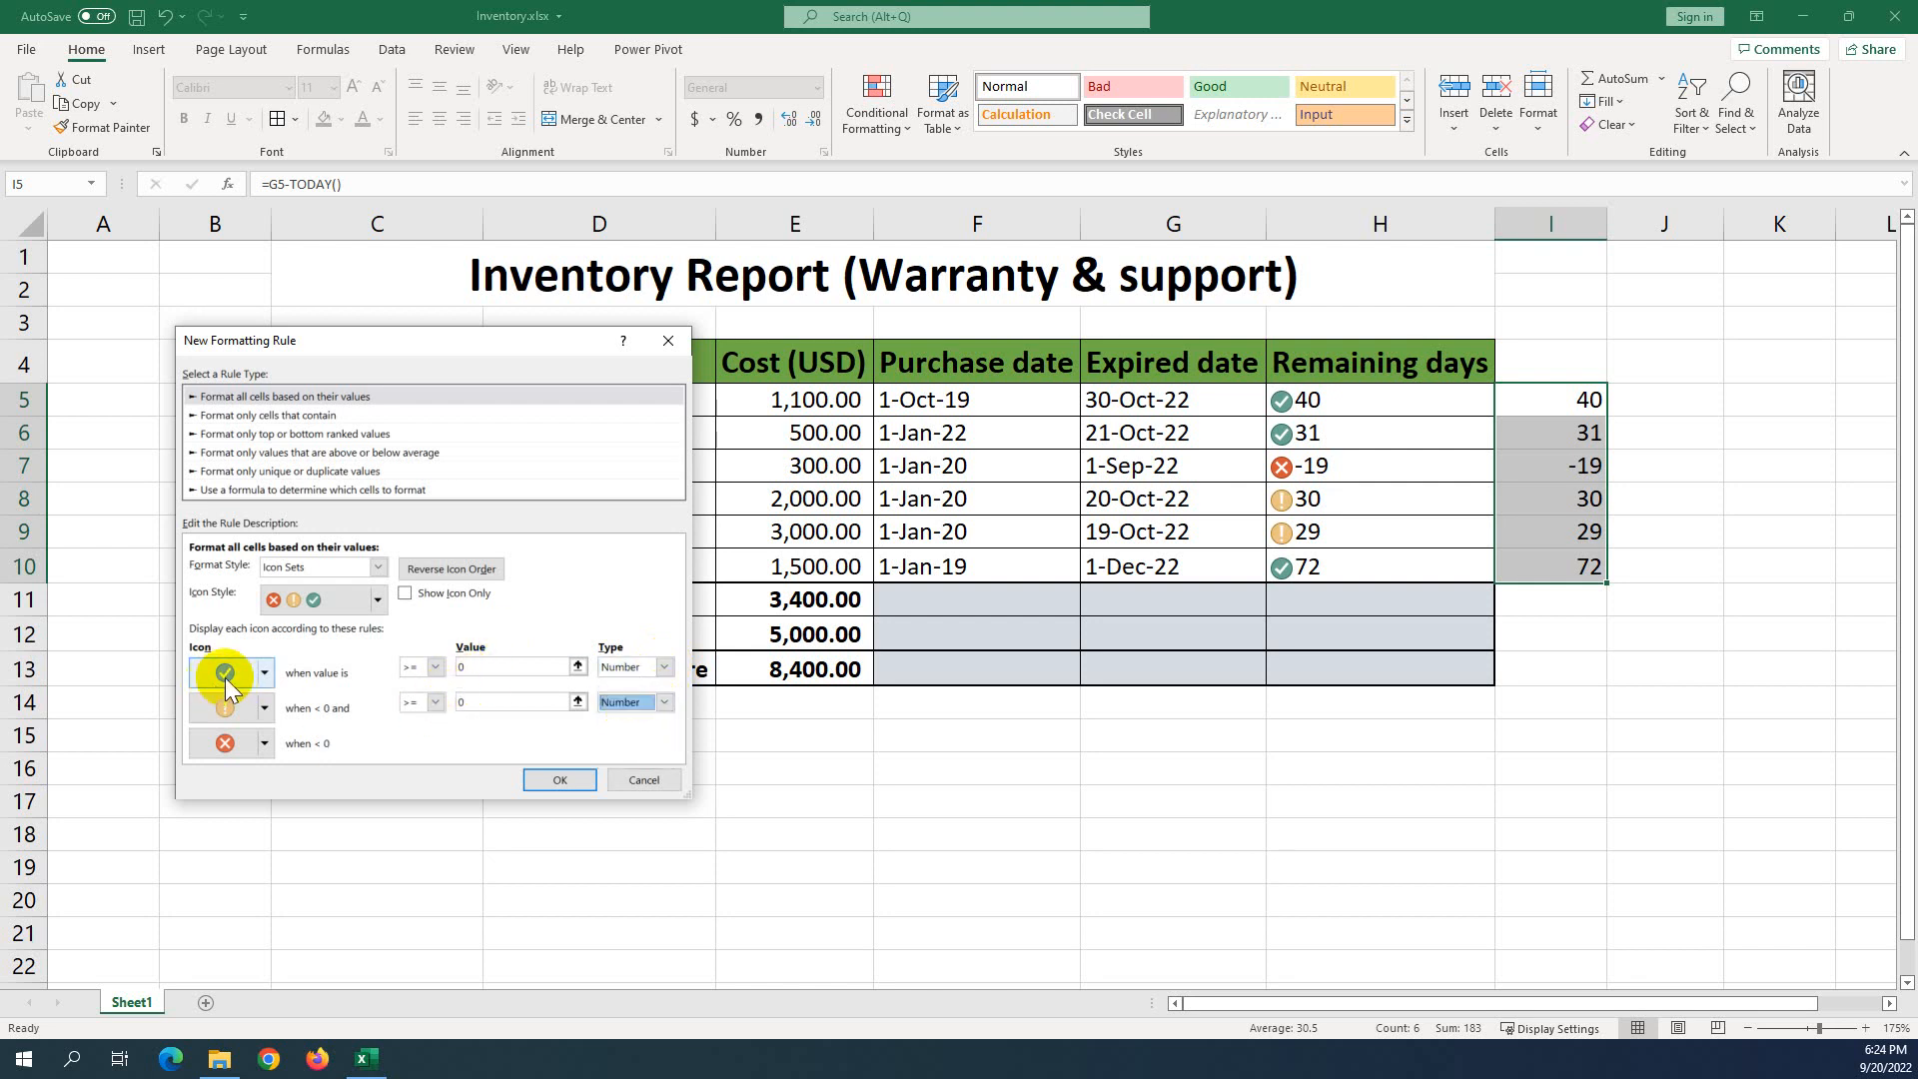
{"action": "left_click", "coordinate": [476, 673]}
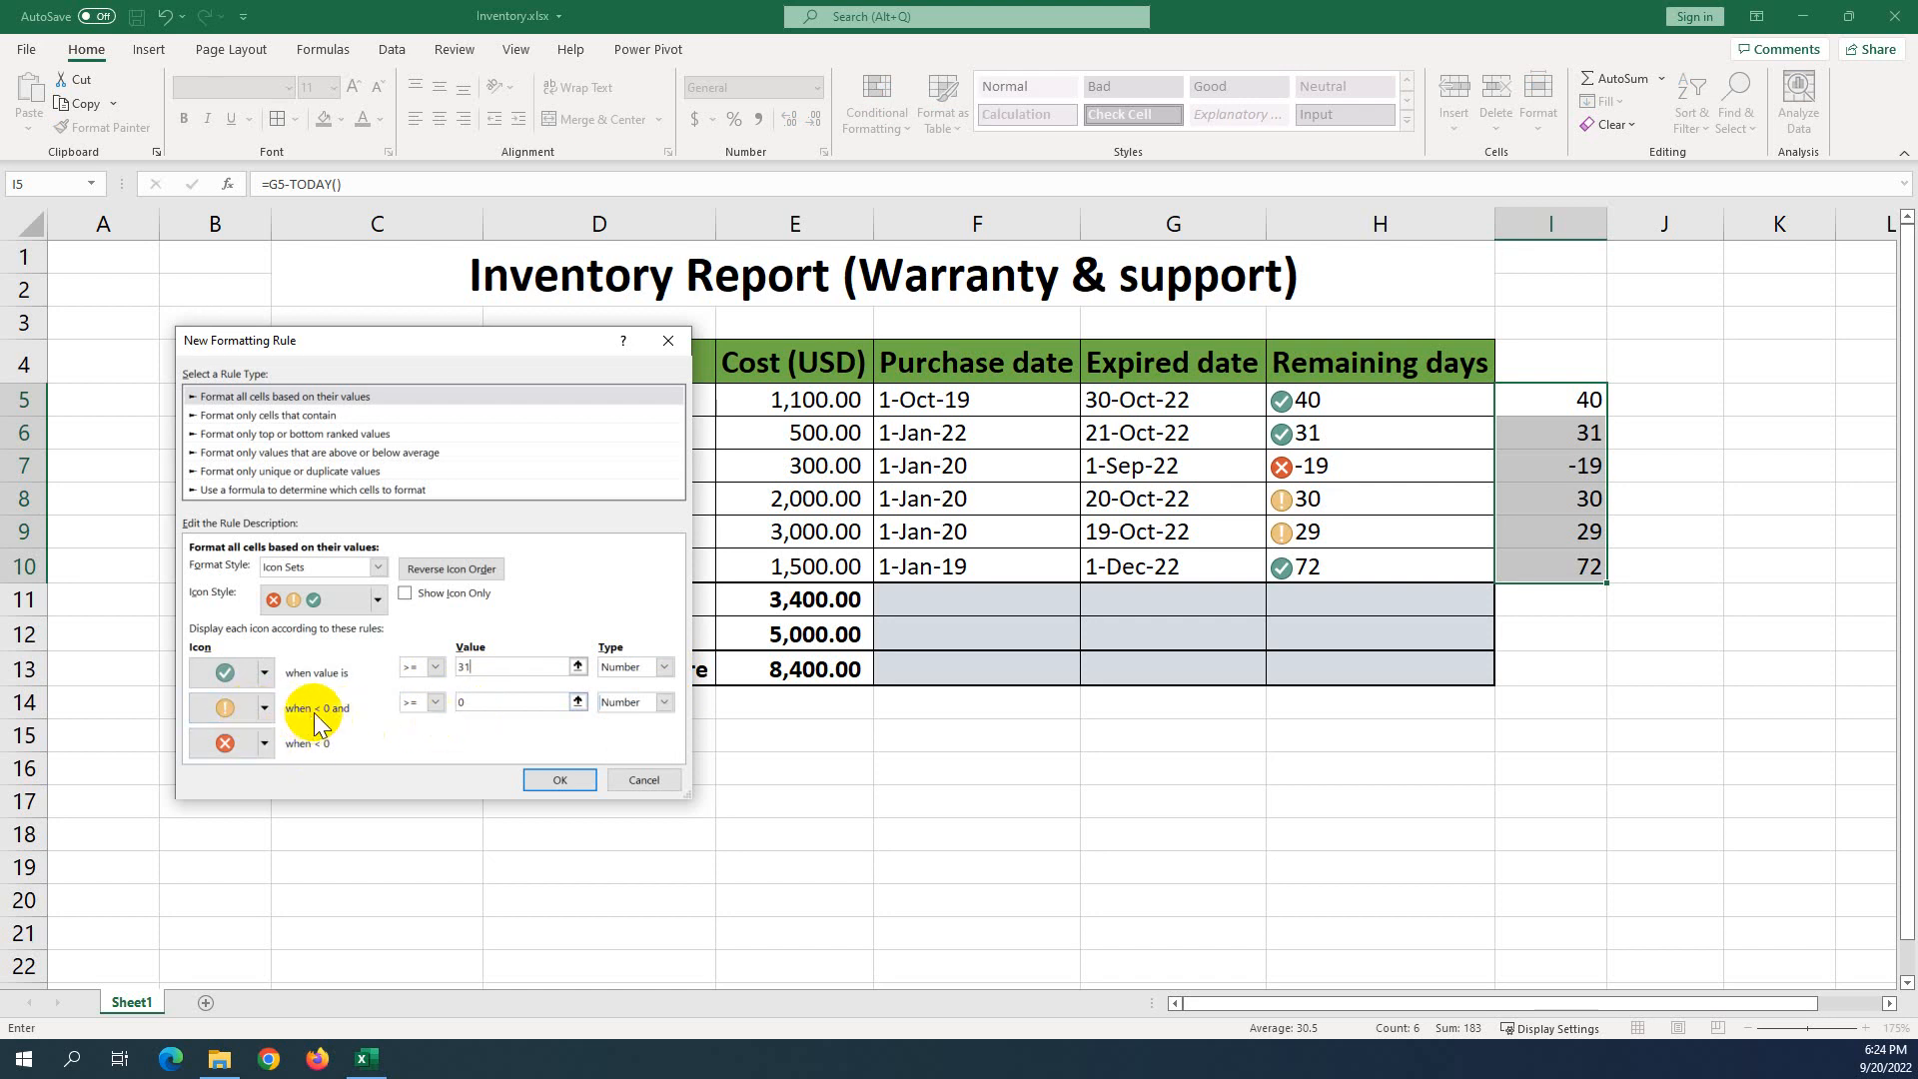
{"action": "left_click", "coordinate": [506, 701]}
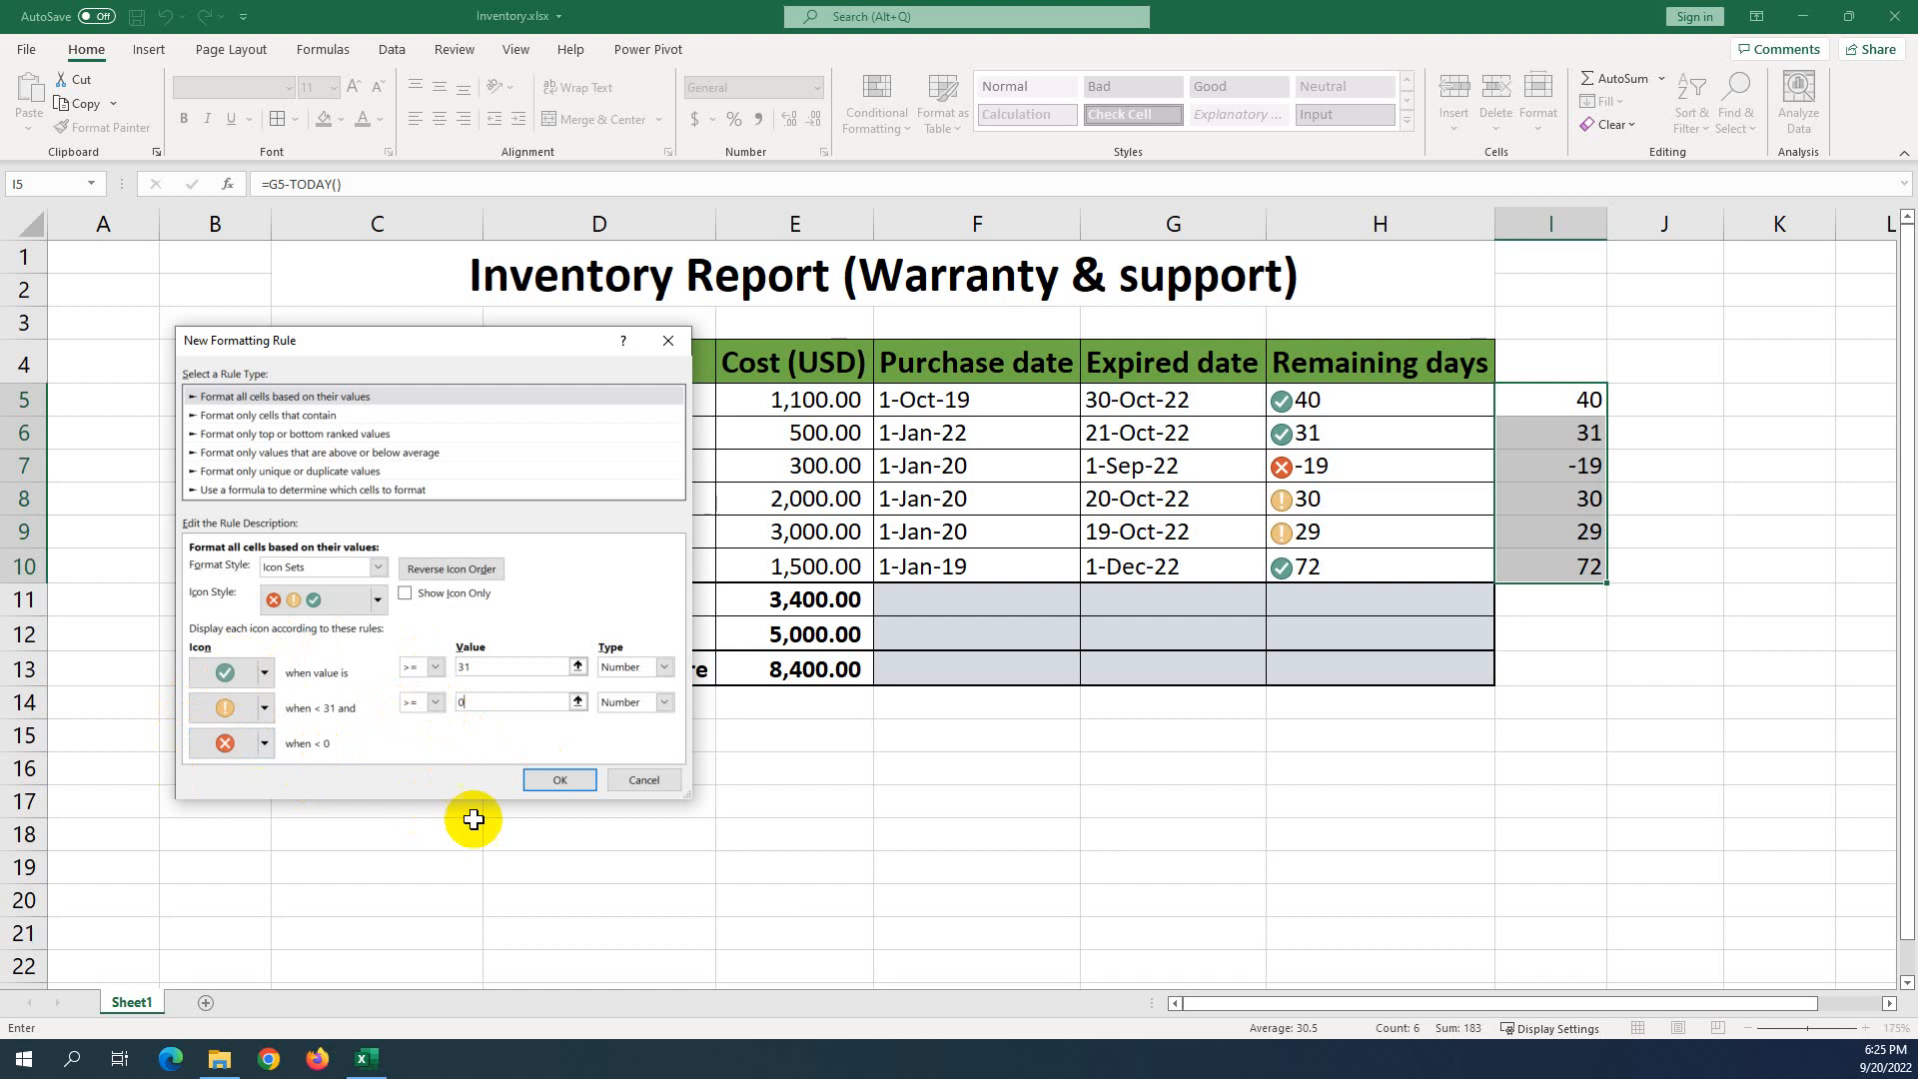
{"action": "left_click", "coordinate": [565, 787]}
Check the status icons in I5:I10 against the remaining days, going through the Laptop, Aircon and Fridge rows.
{"action": "left_click", "coordinate": [1588, 501]}
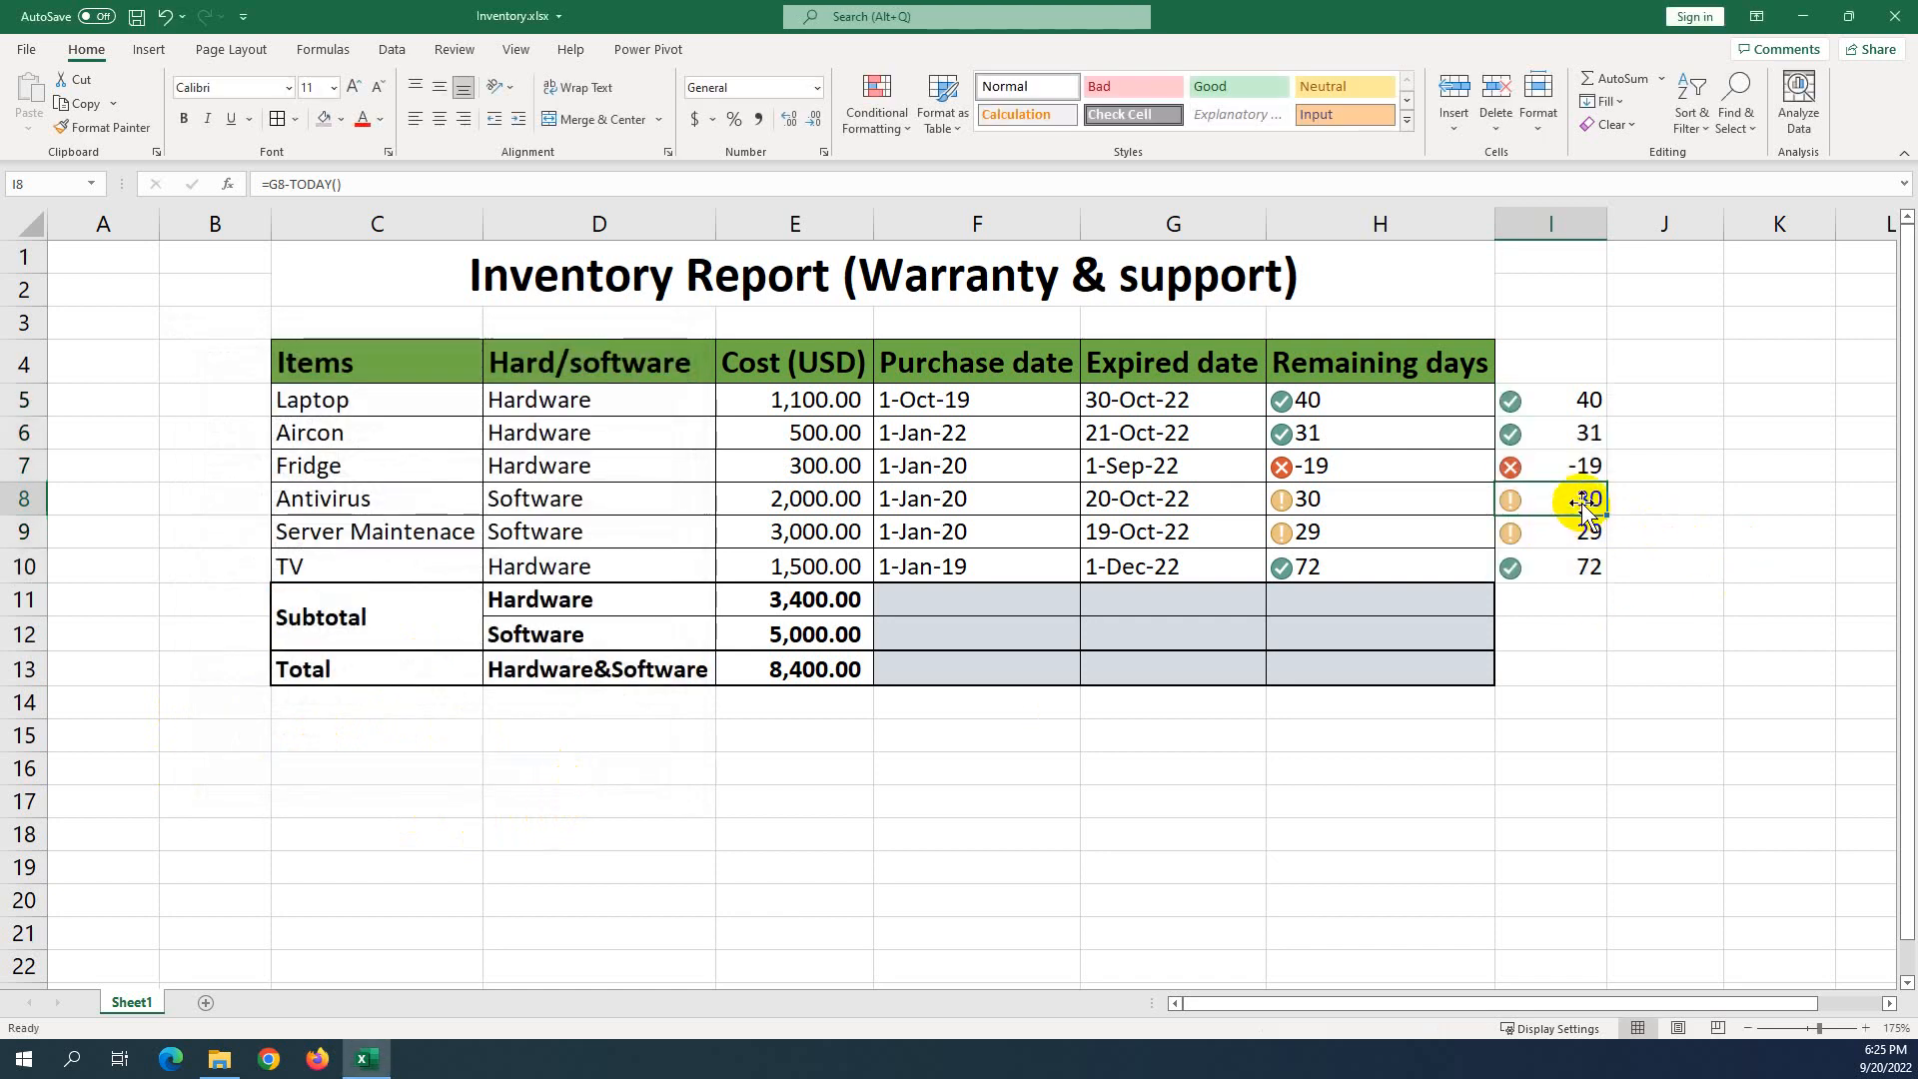
{"action": "left_click_drag", "start_coordinate": [1571, 399], "coordinate": [1550, 579]}
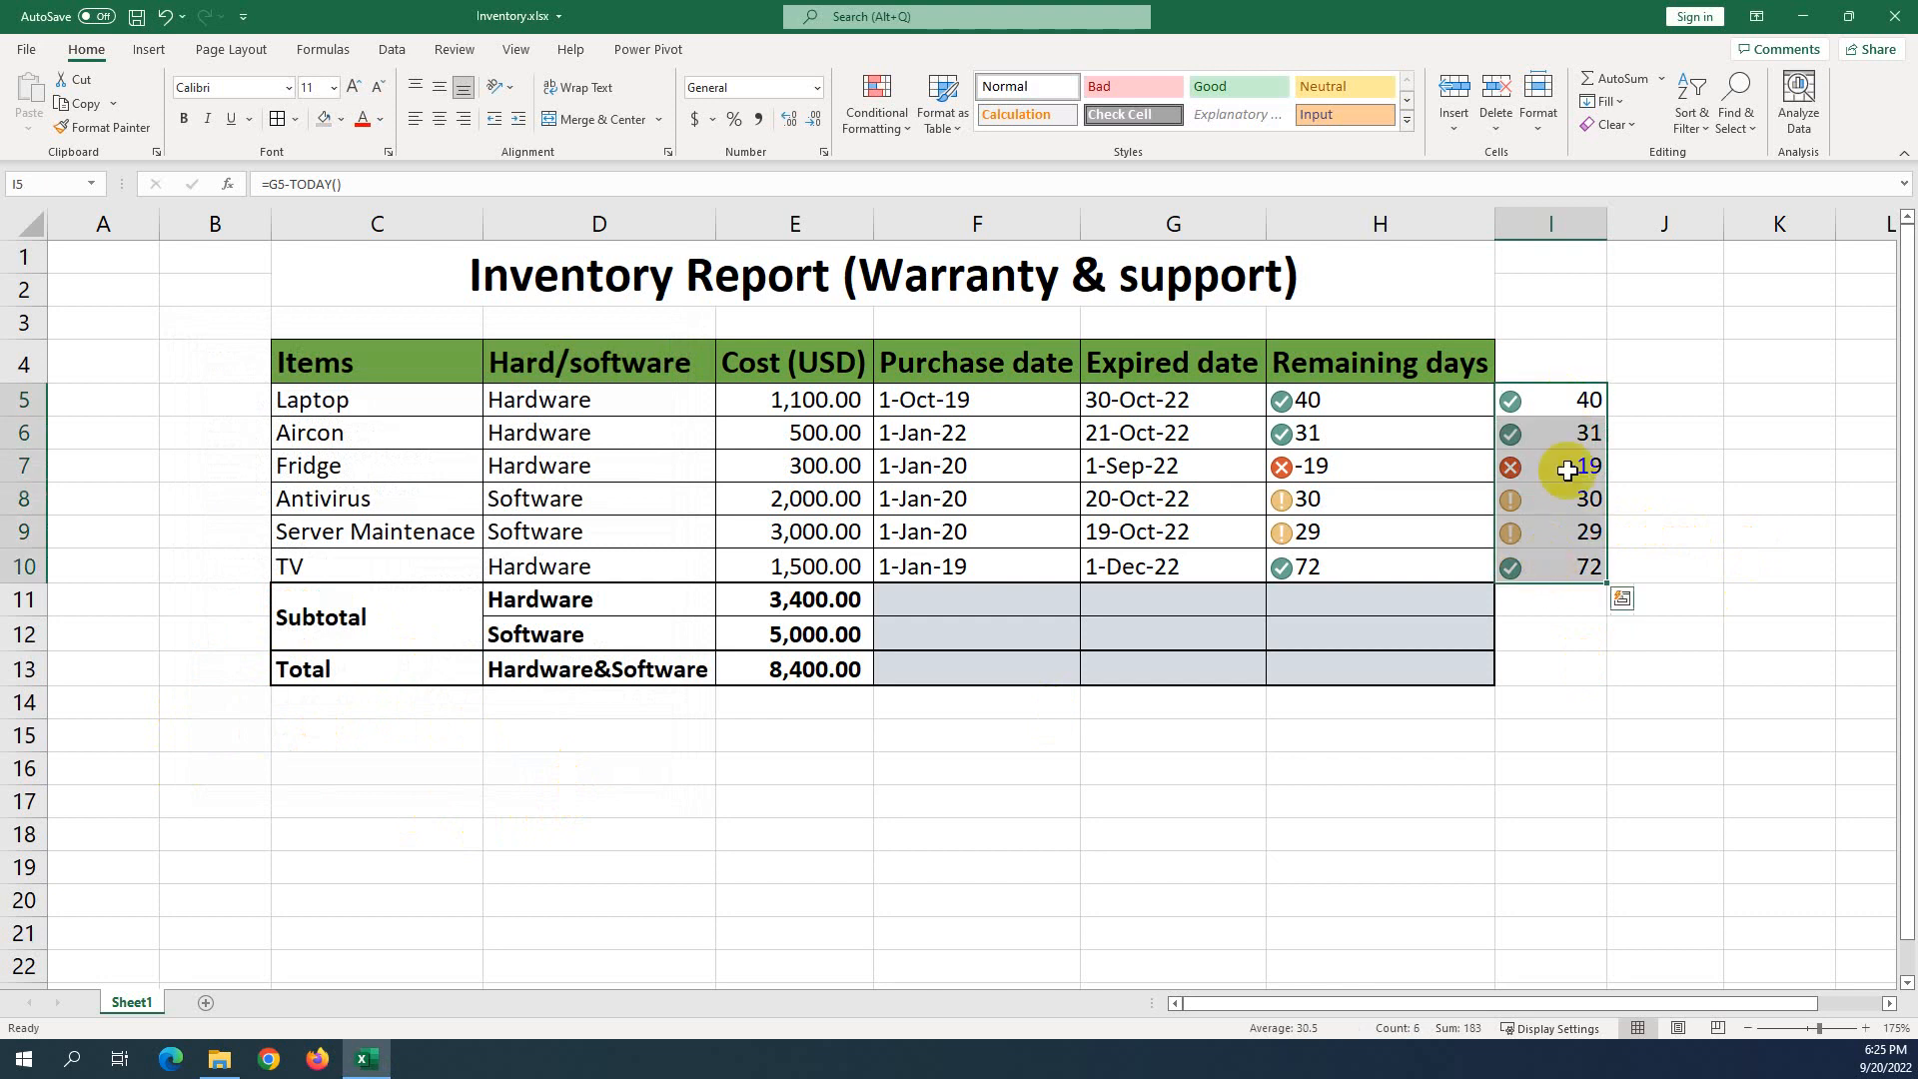
{"action": "left_click", "coordinate": [1553, 401]}
{"action": "left_click", "coordinate": [1554, 433]}
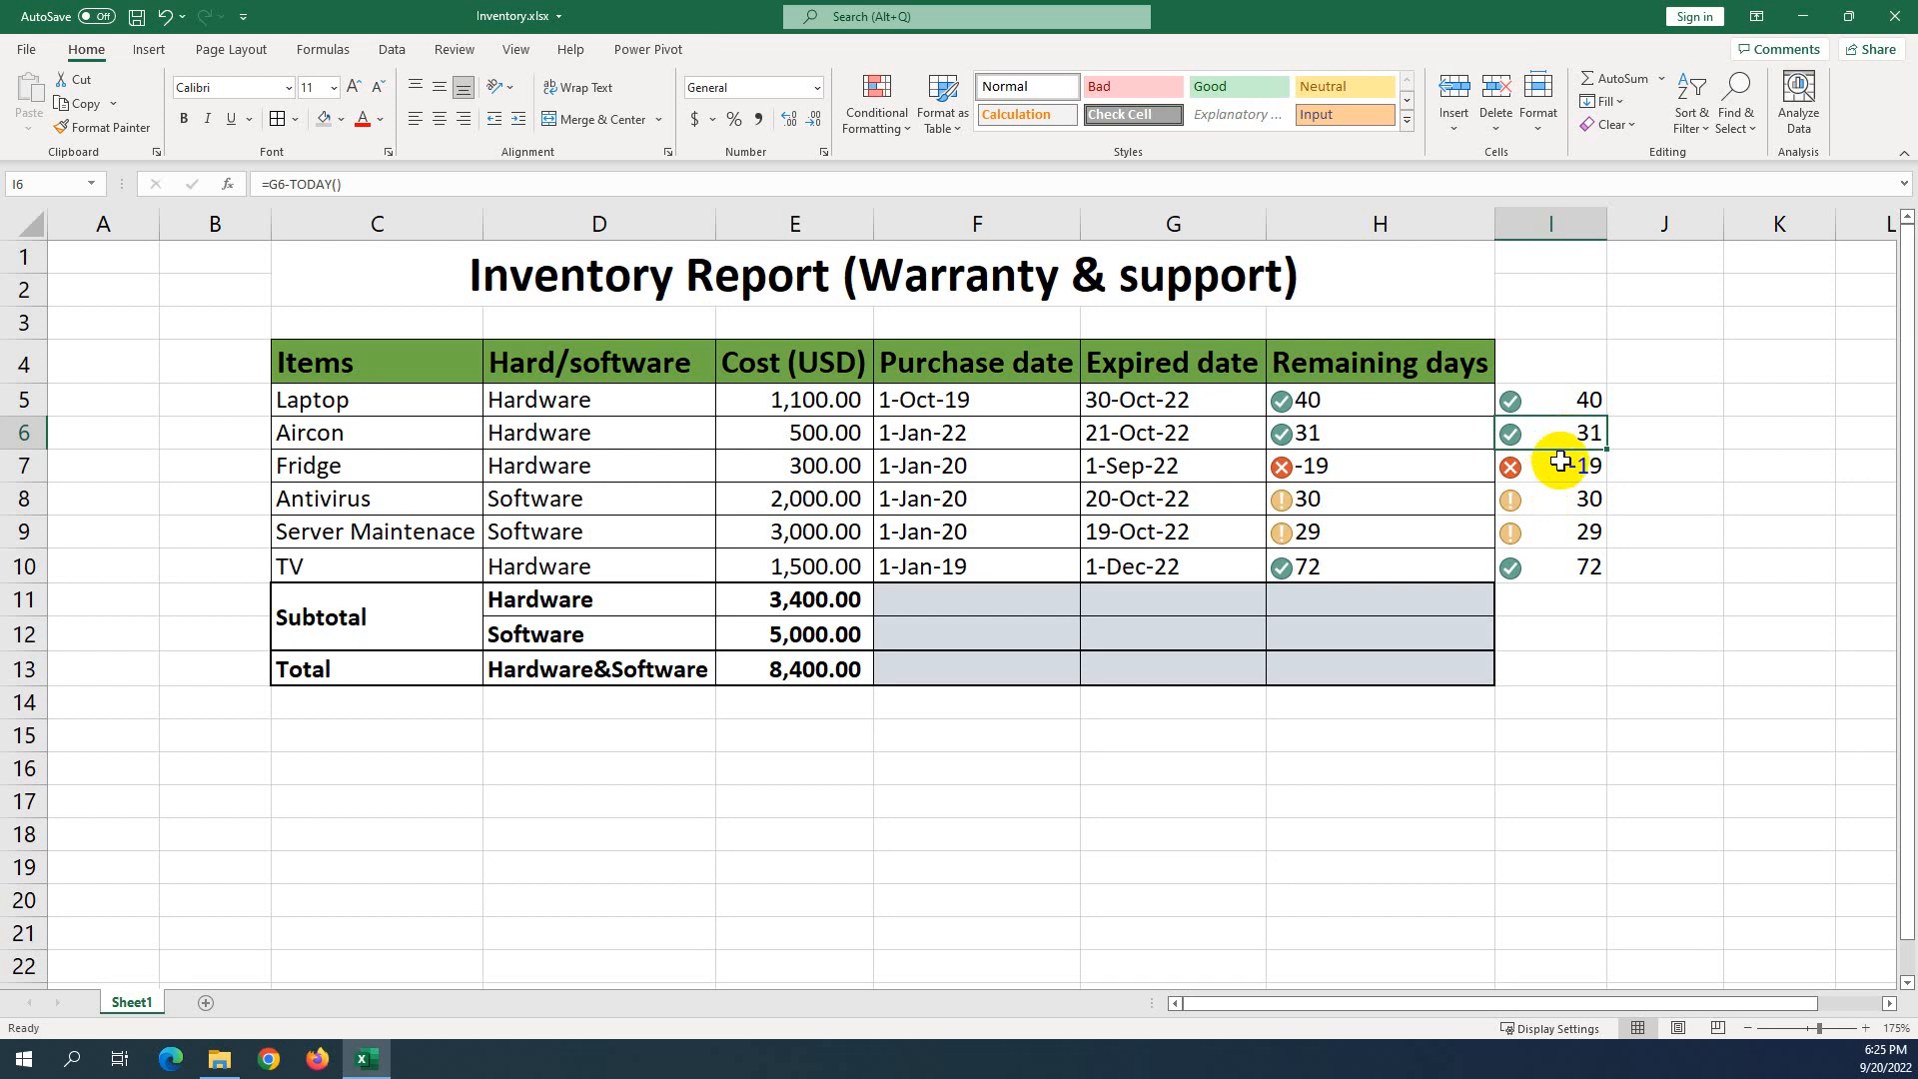
{"action": "left_click", "coordinate": [1553, 470]}
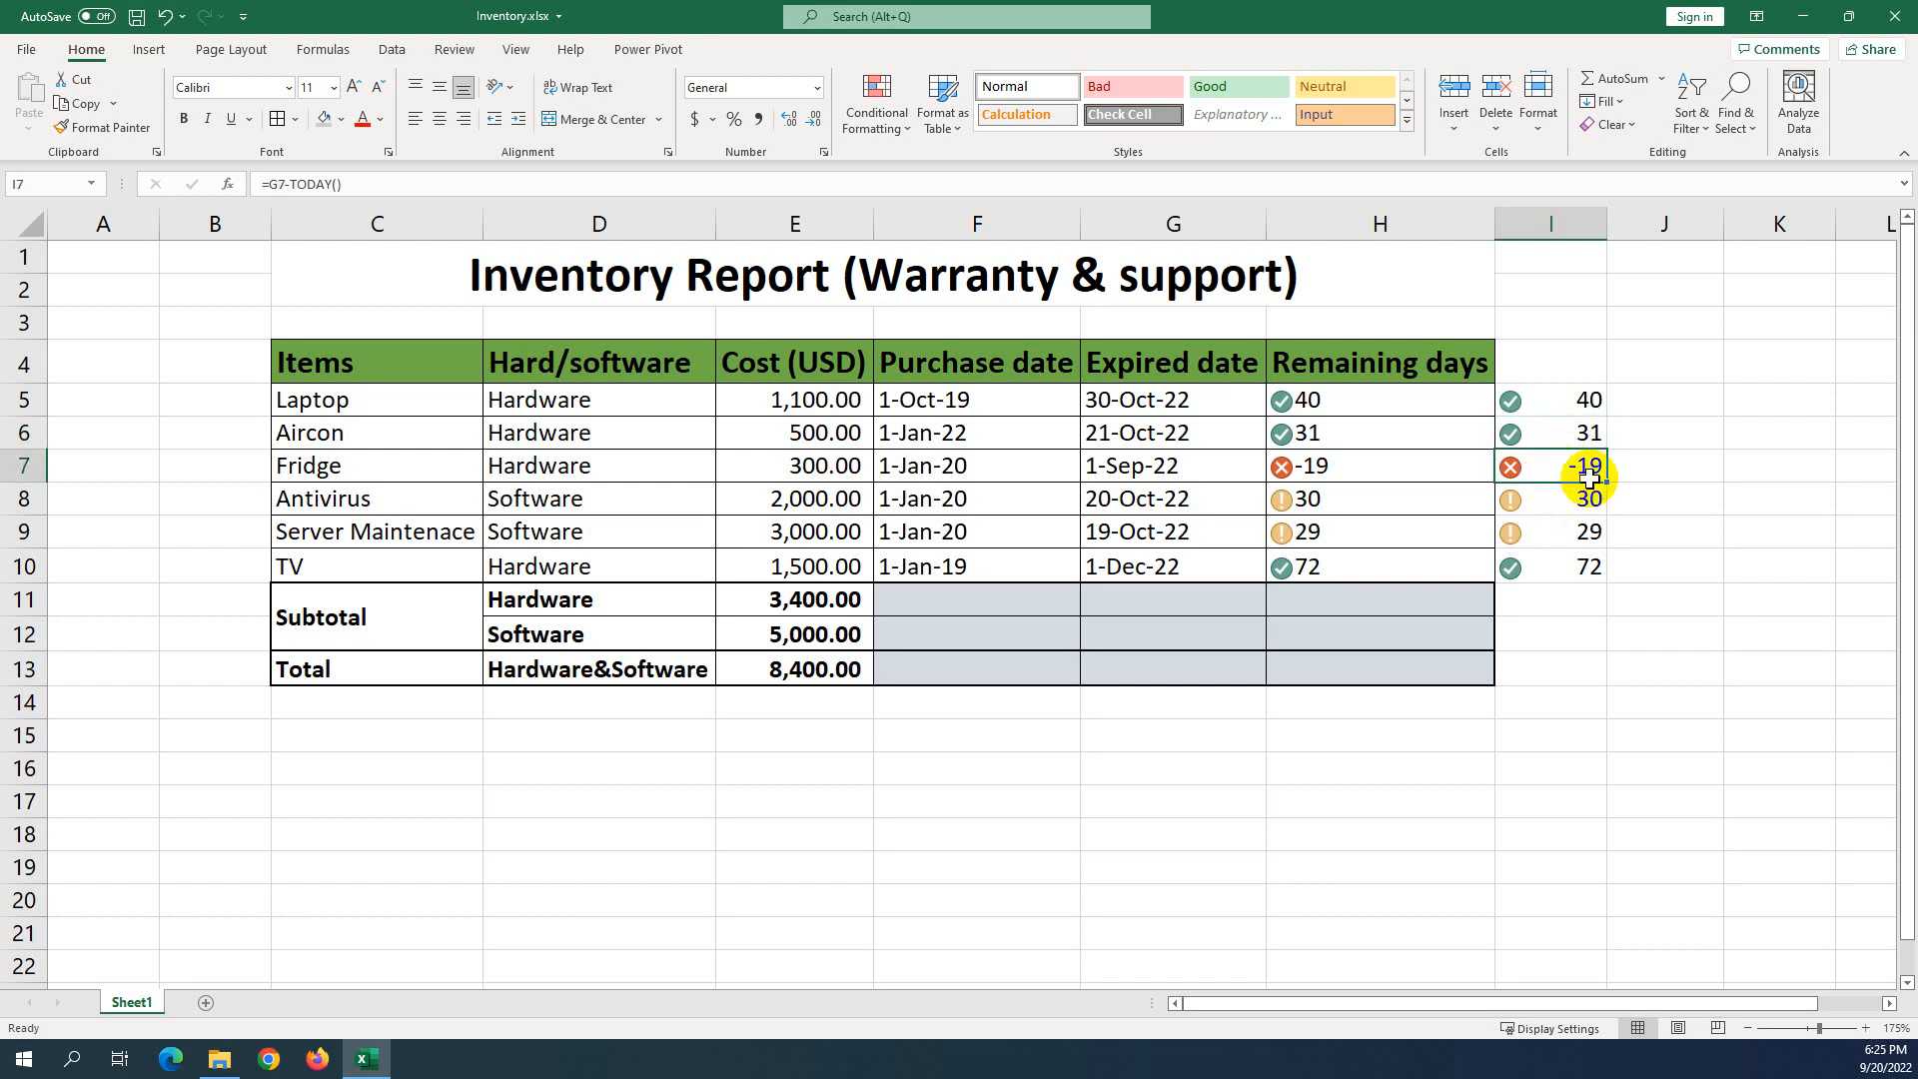
Check the status icons in column I for the Antivirus and TV rows against their remaining days.
{"action": "left_click", "coordinate": [1539, 504]}
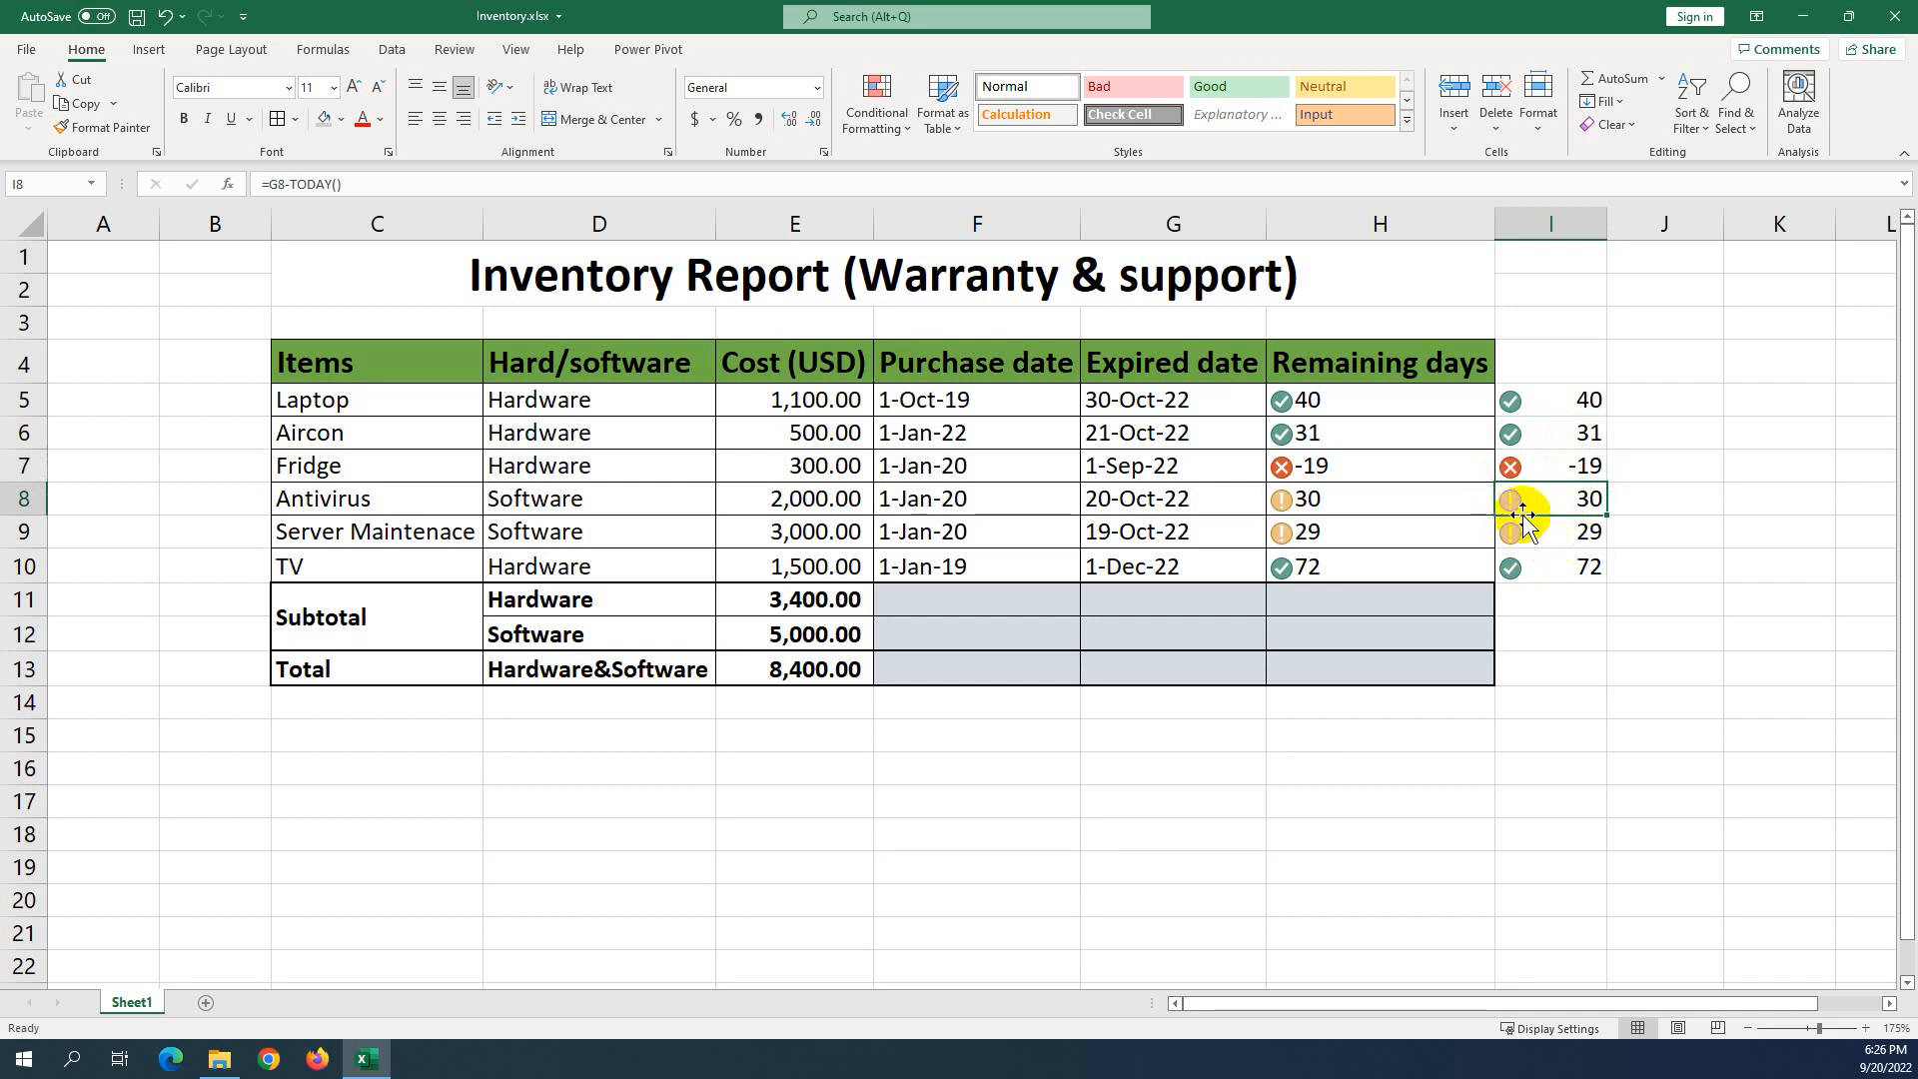
{"action": "left_click", "coordinate": [1543, 575]}
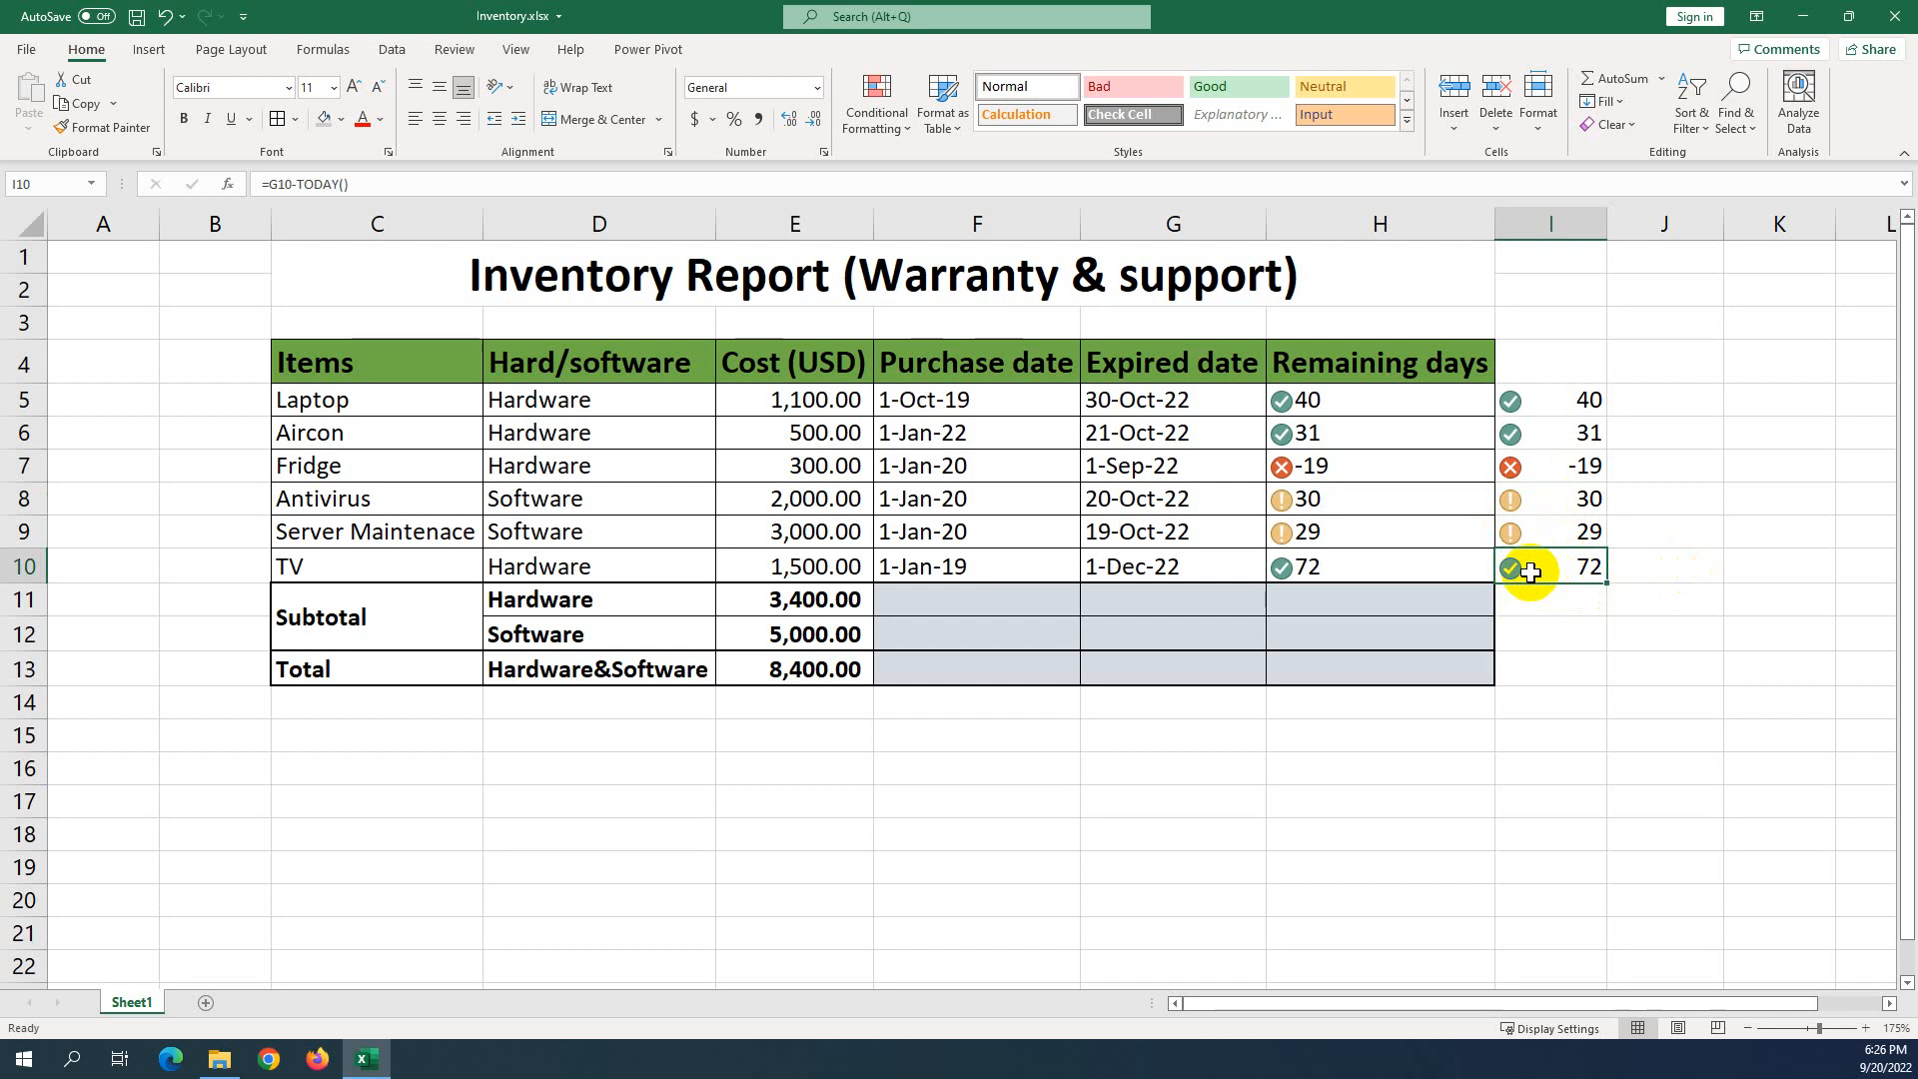
{"action": "left_click", "coordinate": [1588, 503]}
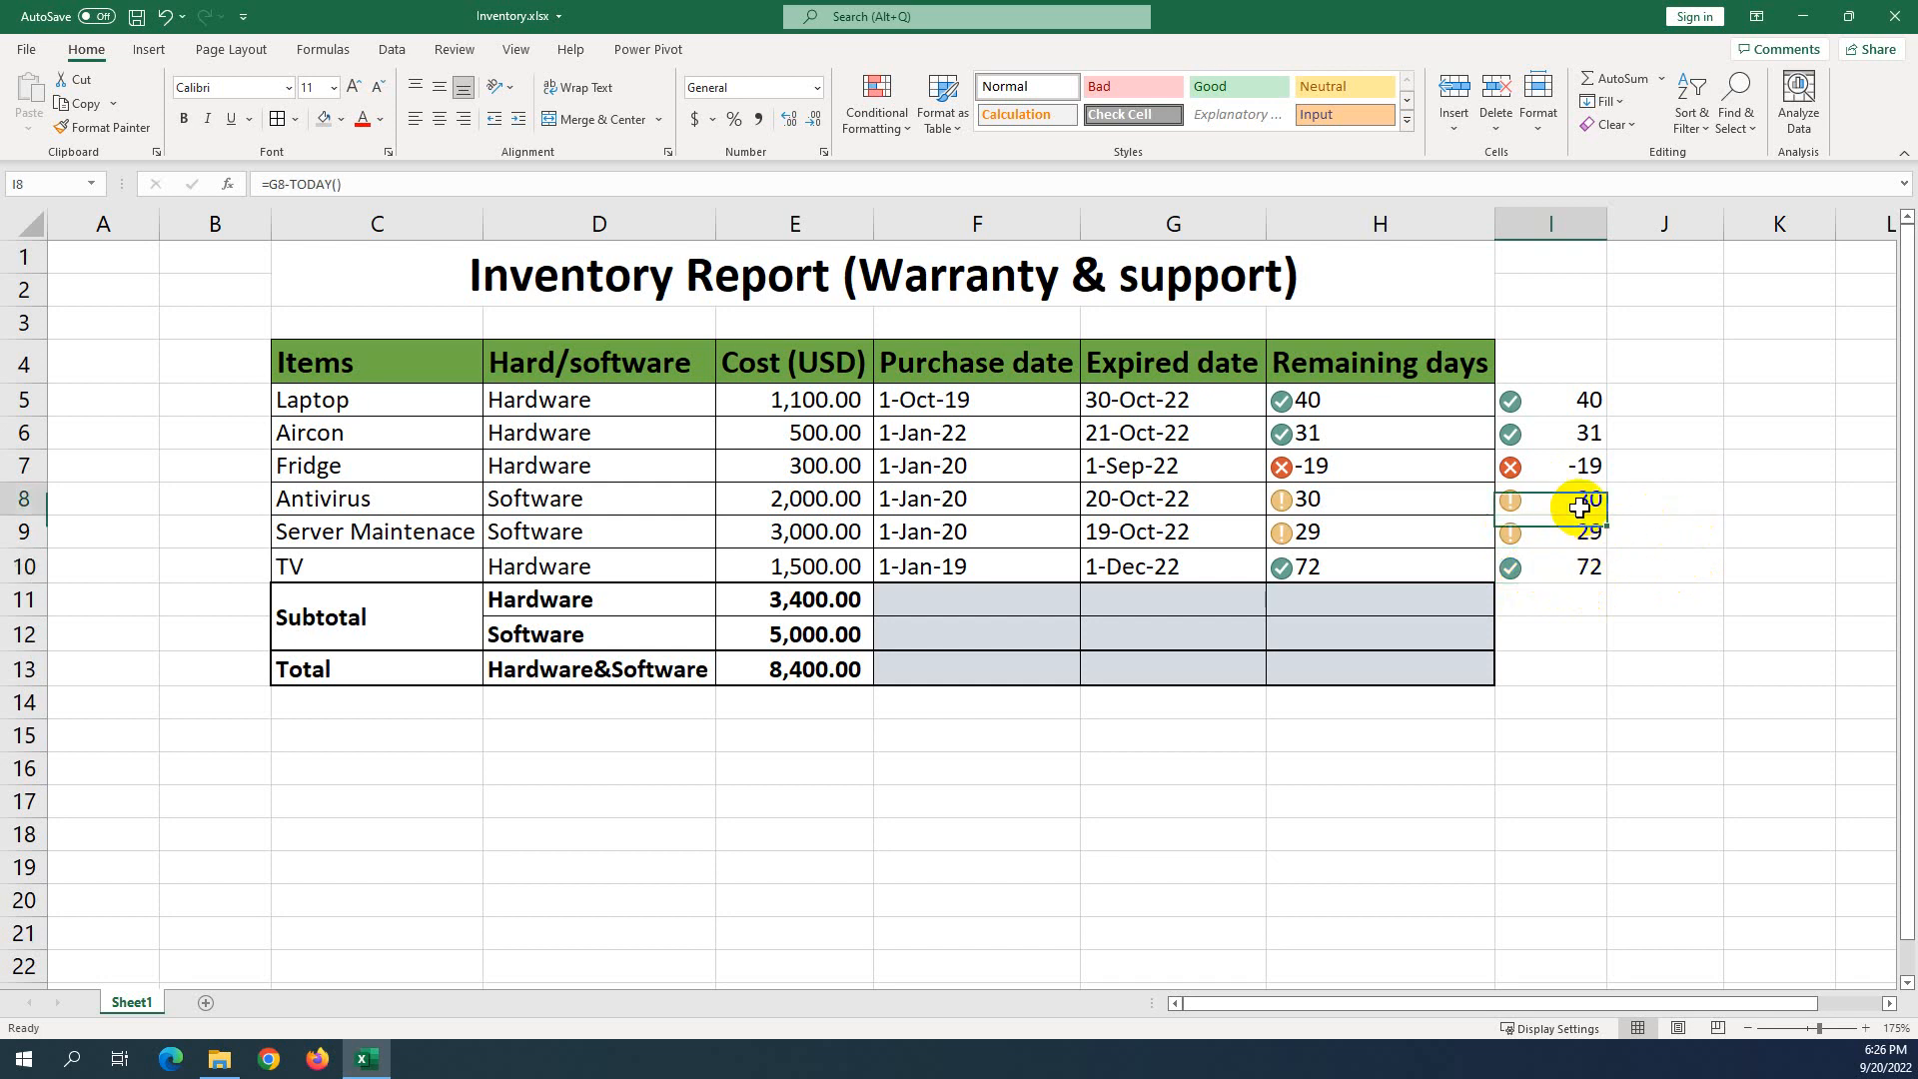
Test the icon rule by setting the Antivirus expired date in G8 to 10/21/2022 and checking its icon in I8.
{"action": "left_click", "coordinate": [1174, 499]}
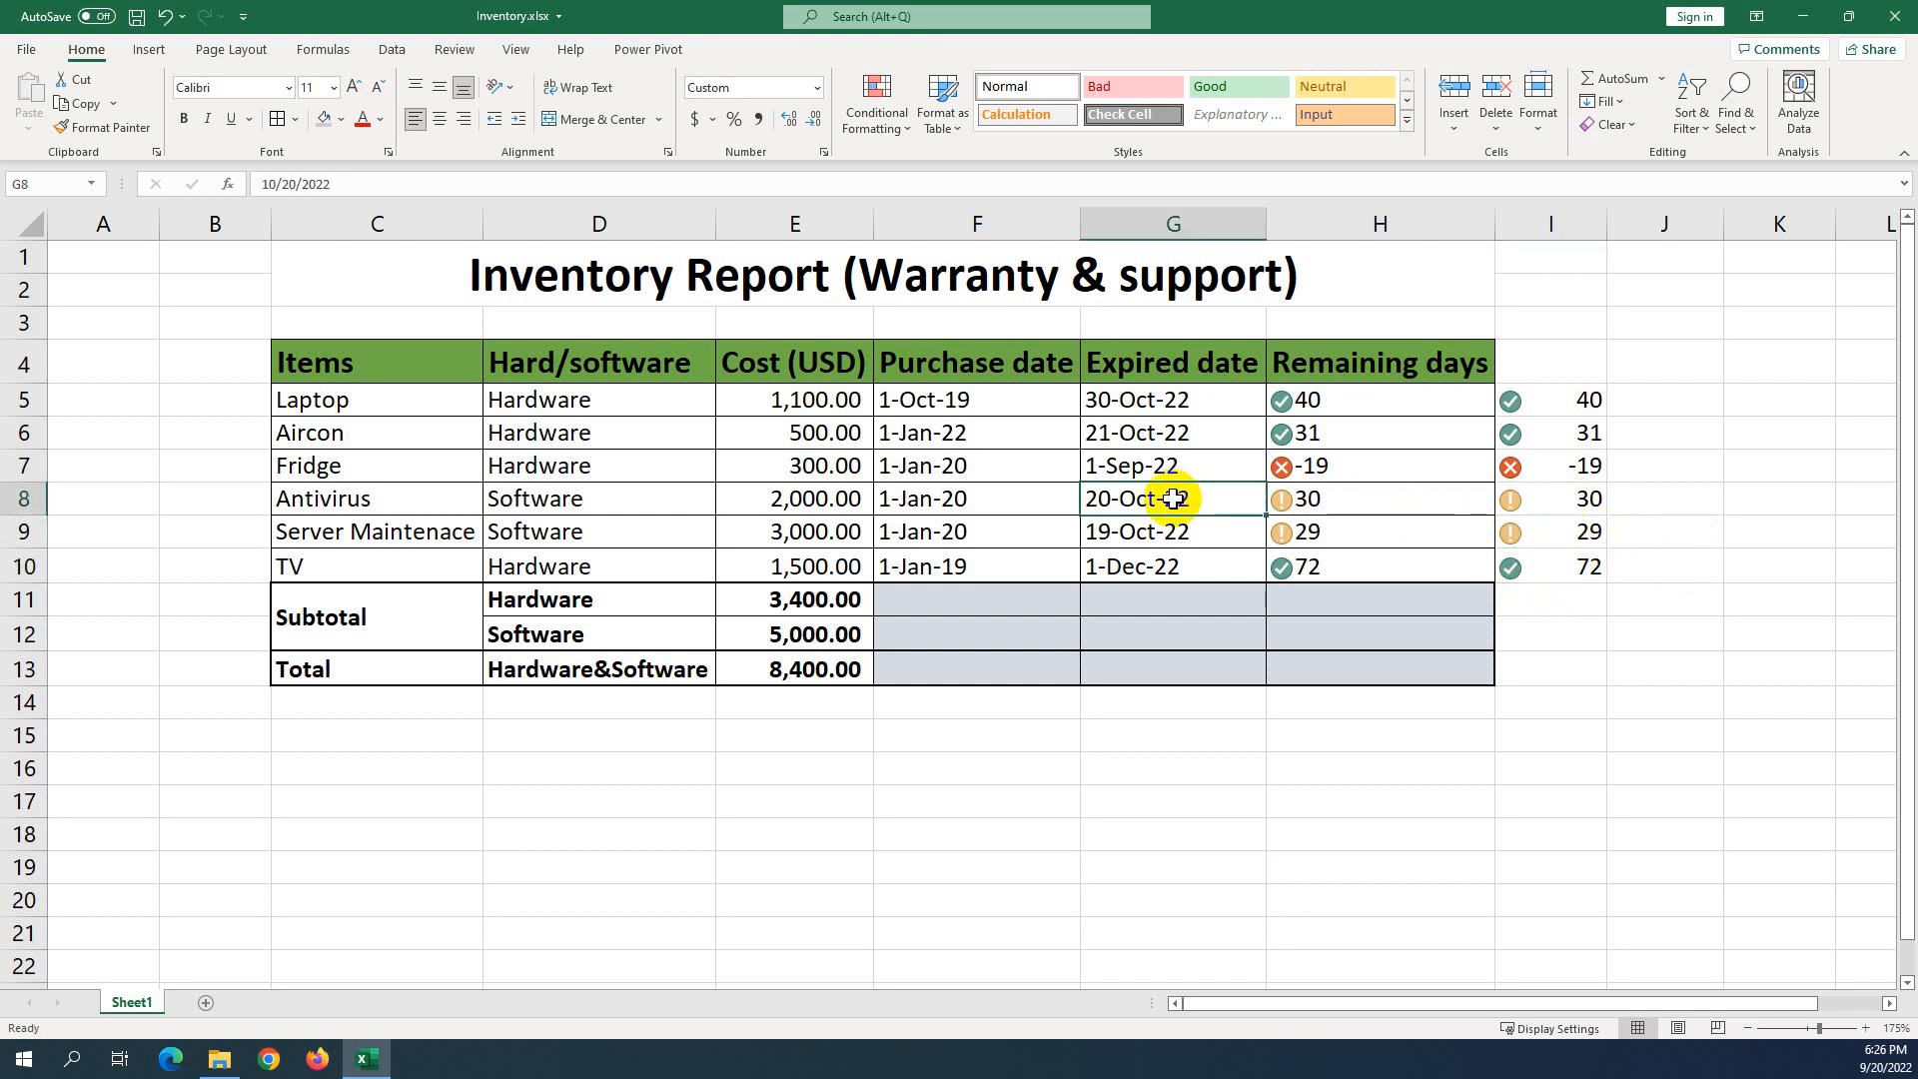
{"action": "double_click", "coordinate": [1116, 502]}
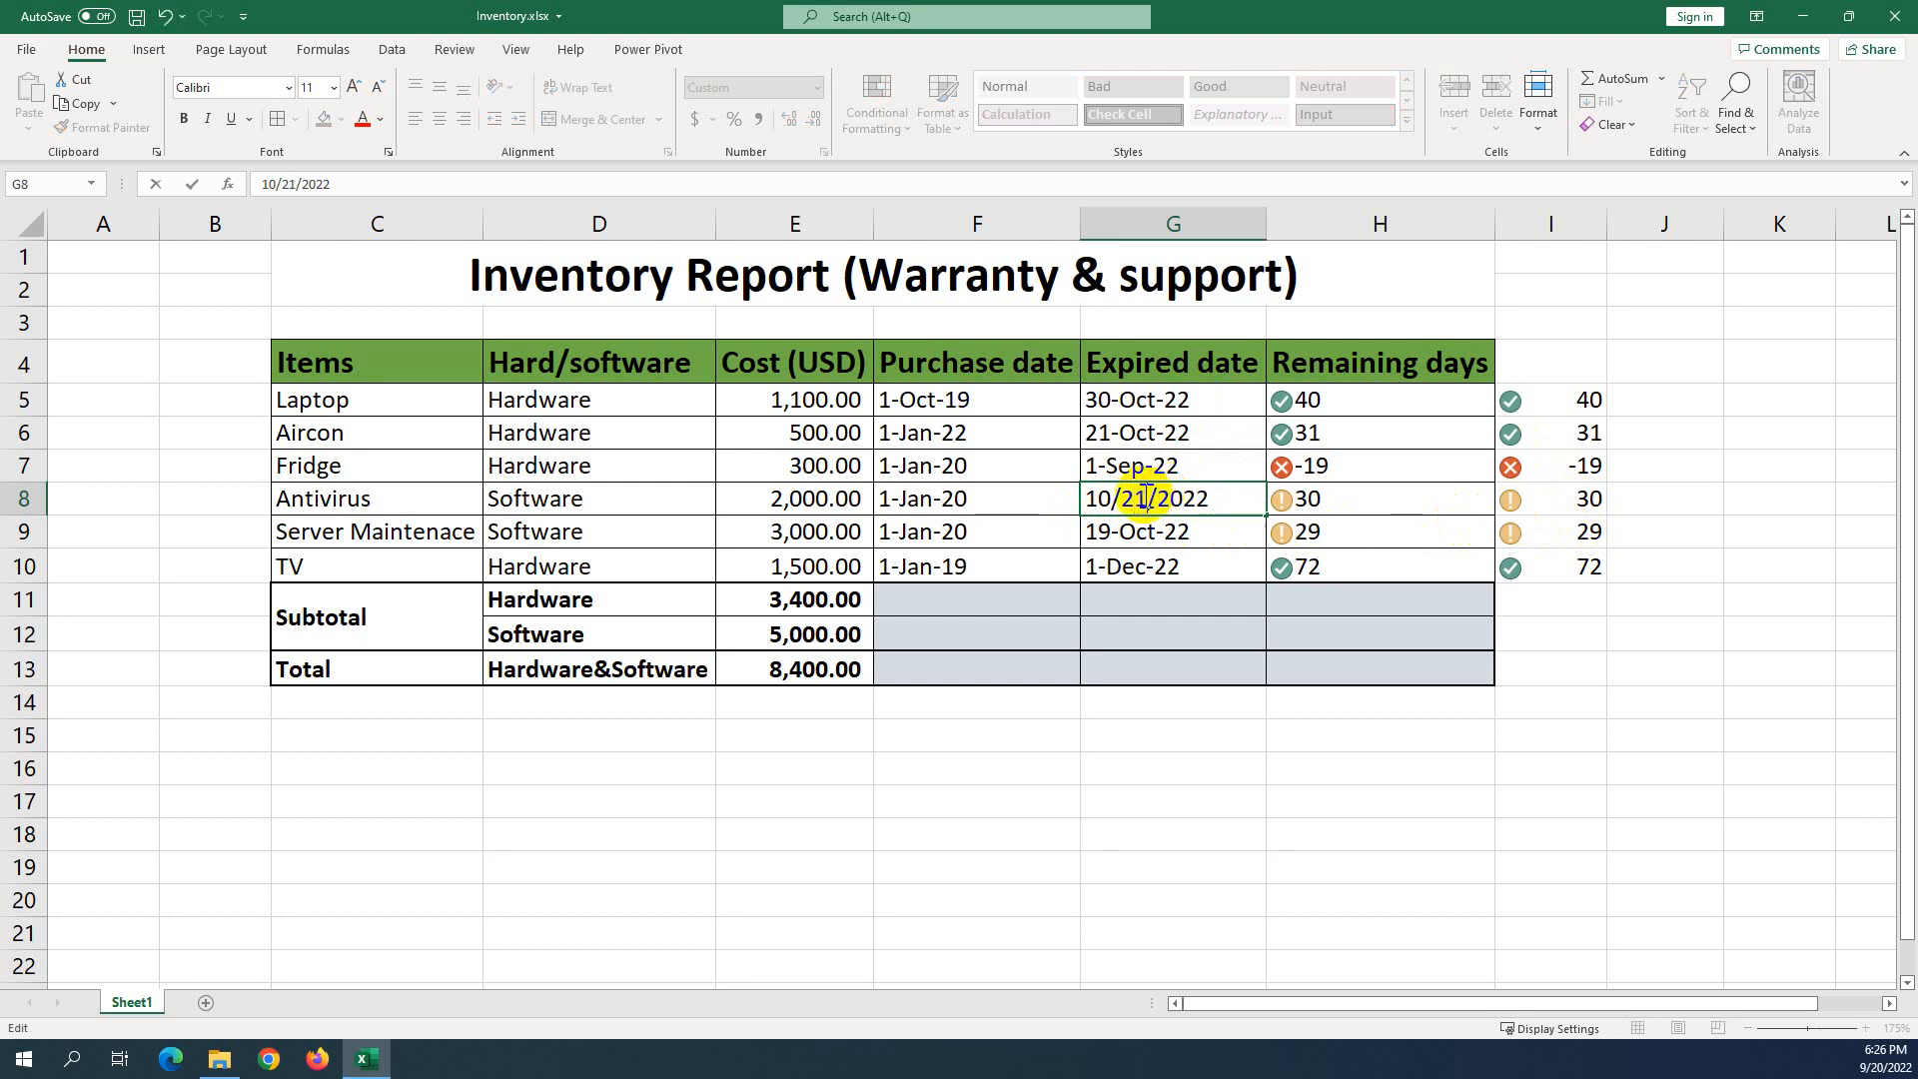
{"action": "key", "text": "Return"}
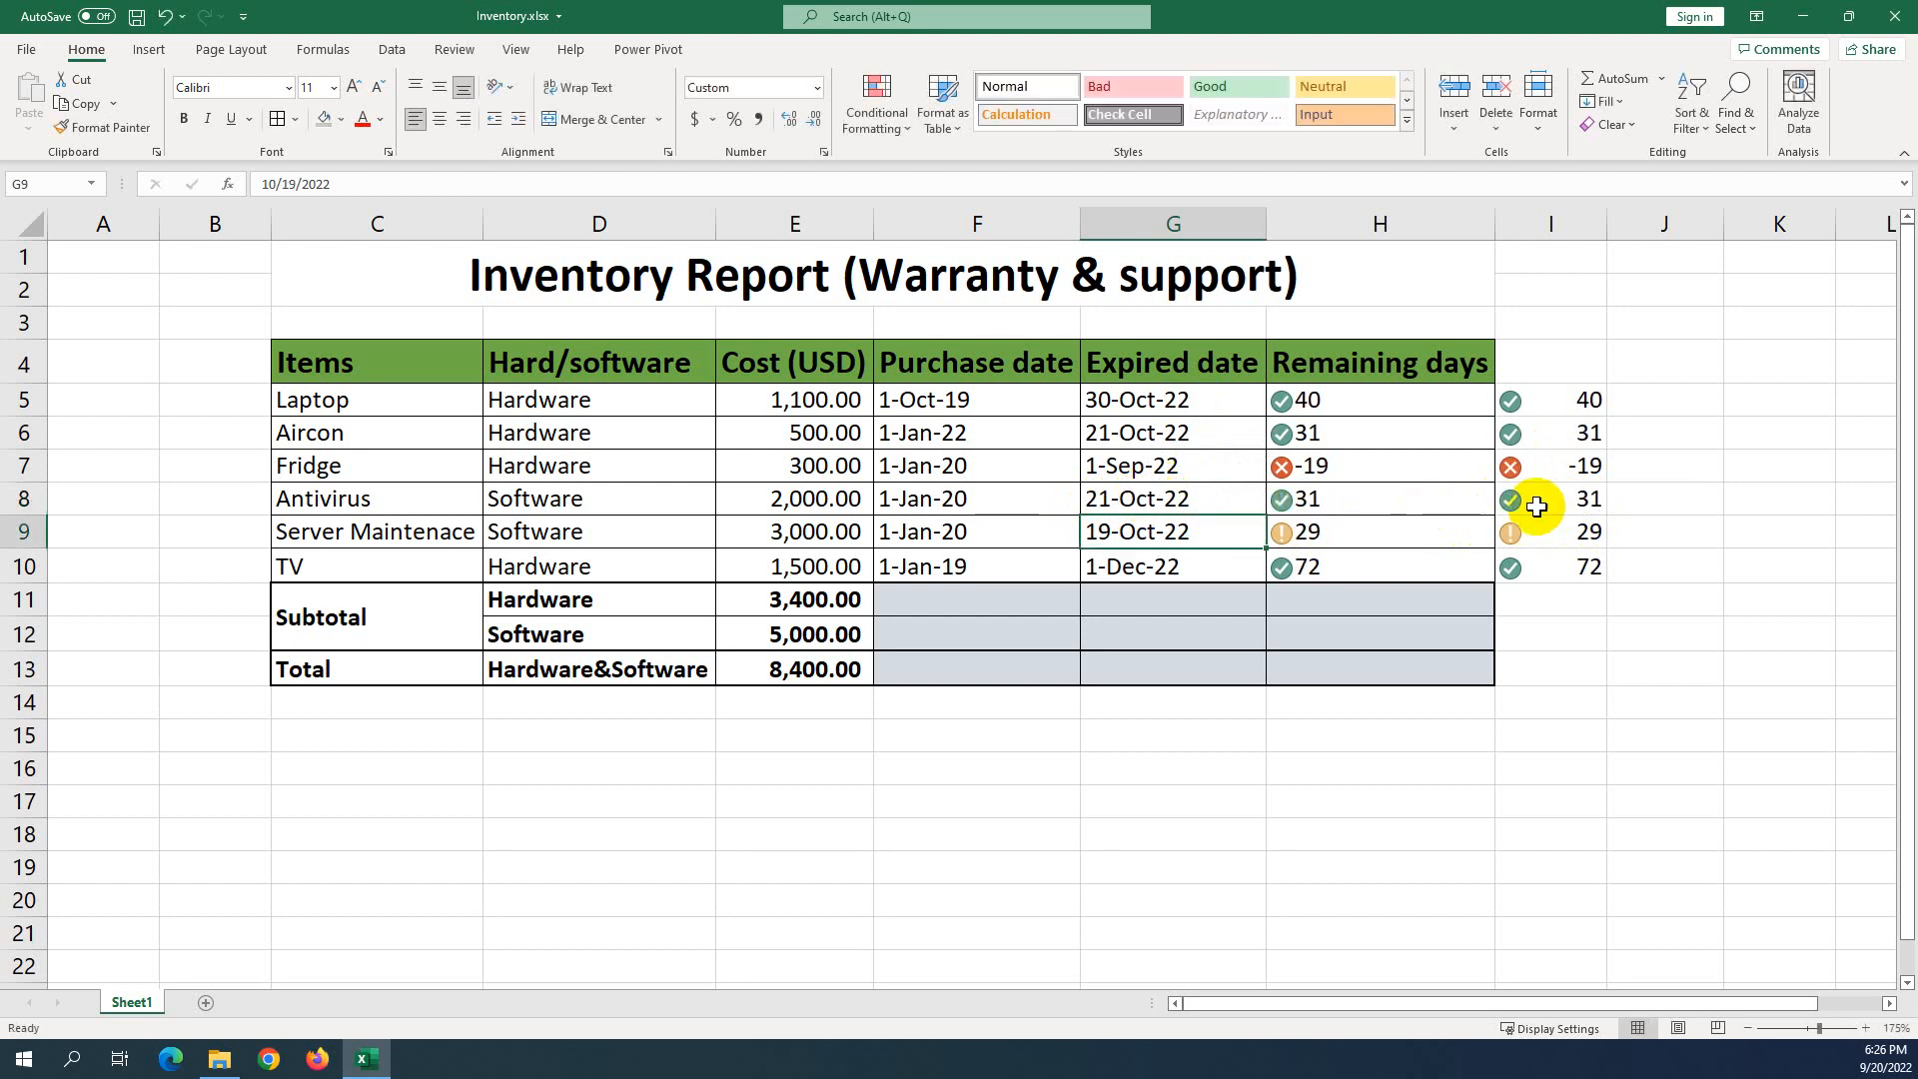
{"action": "left_click", "coordinate": [1541, 505]}
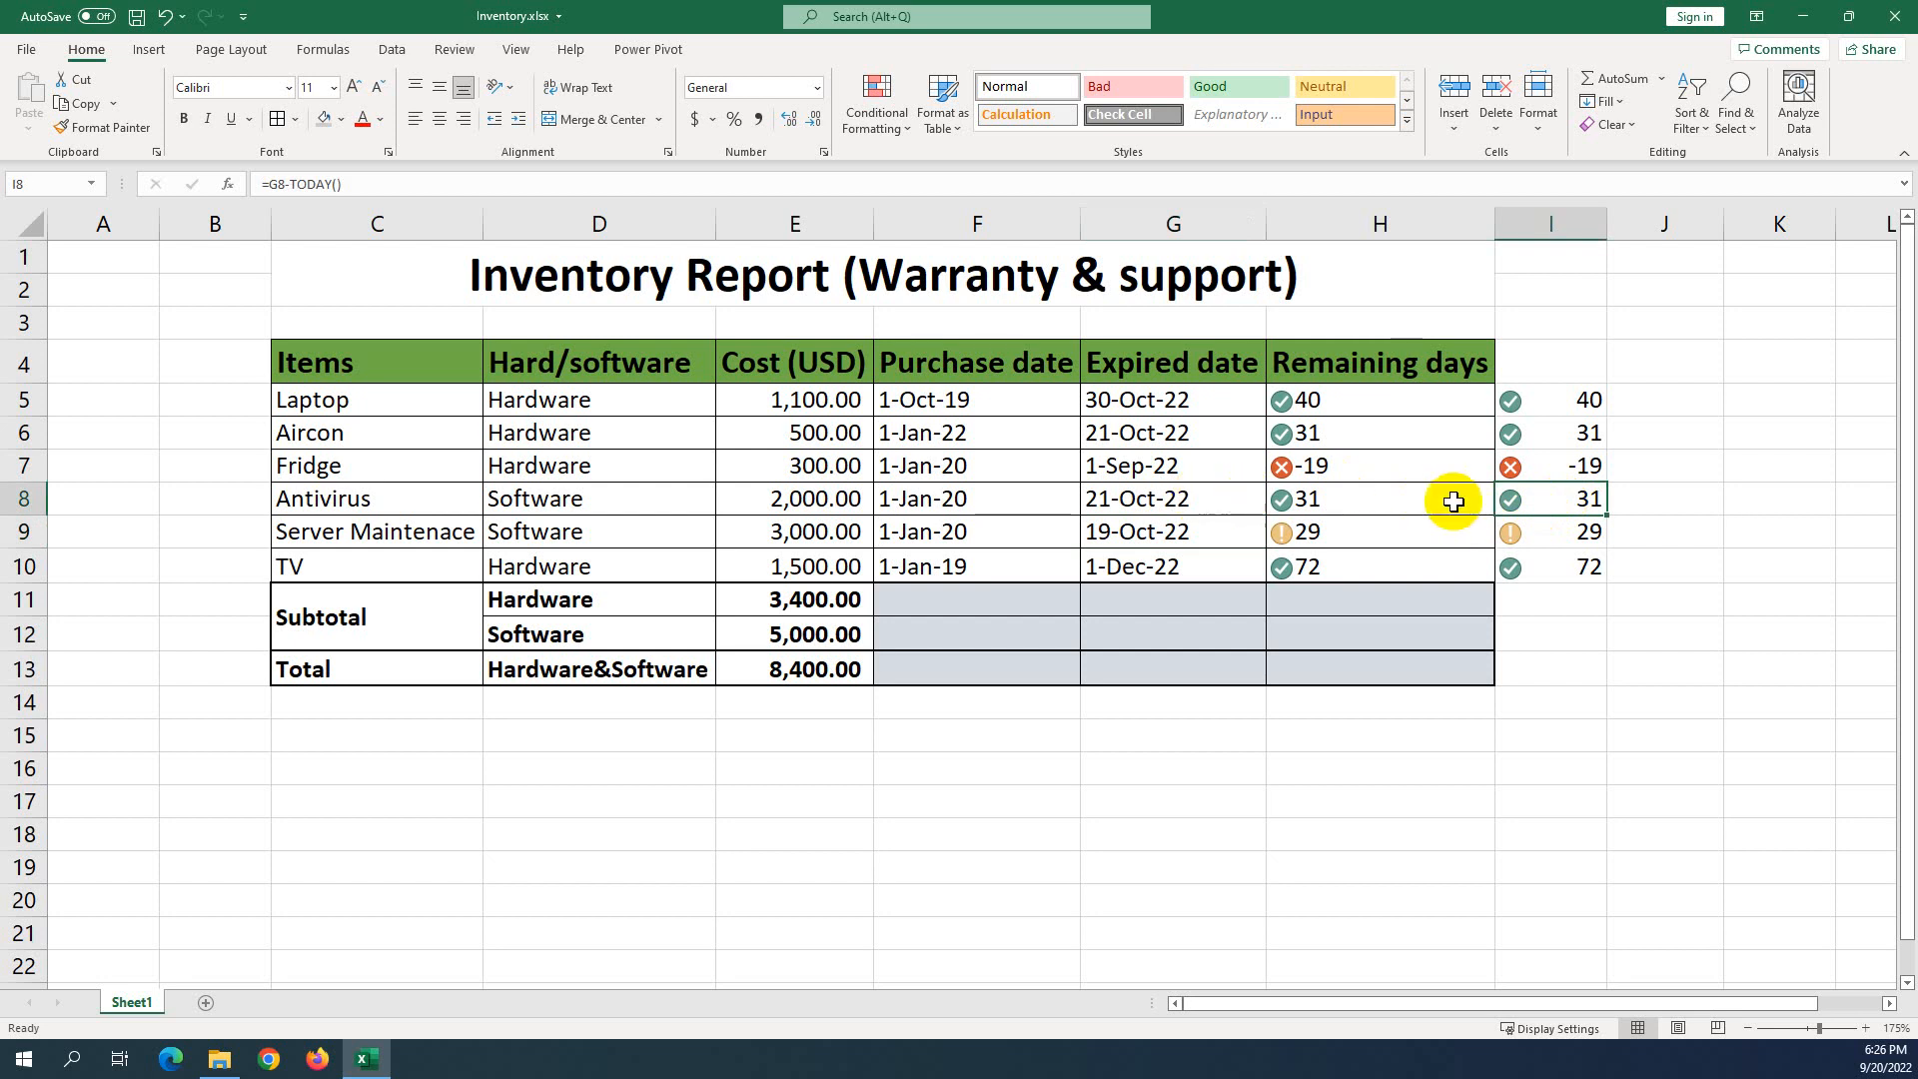
Set the Antivirus expired date in G8 to 10/19/2022 and check its status icon in I8.
{"action": "double_click", "coordinate": [1166, 496]}
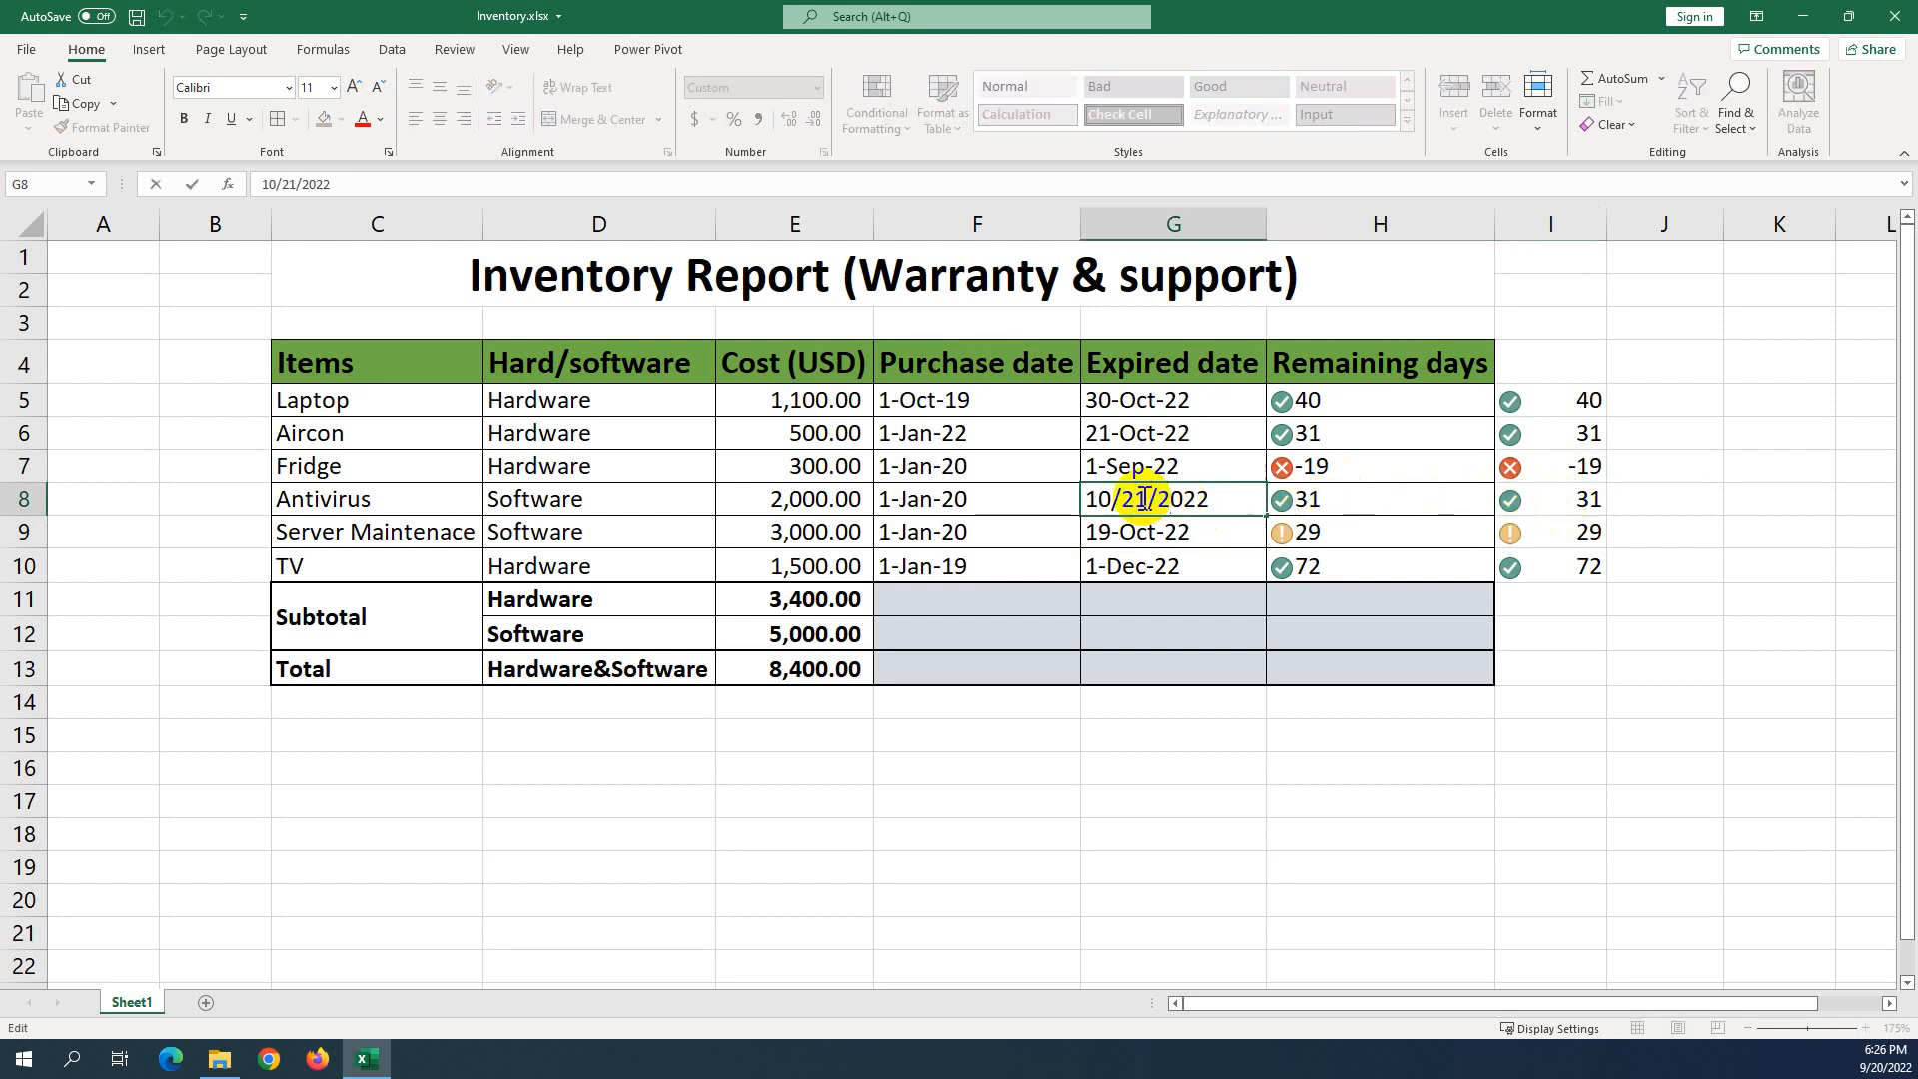
{"action": "left_click_drag", "start_coordinate": [1155, 500], "coordinate": [1140, 501]}
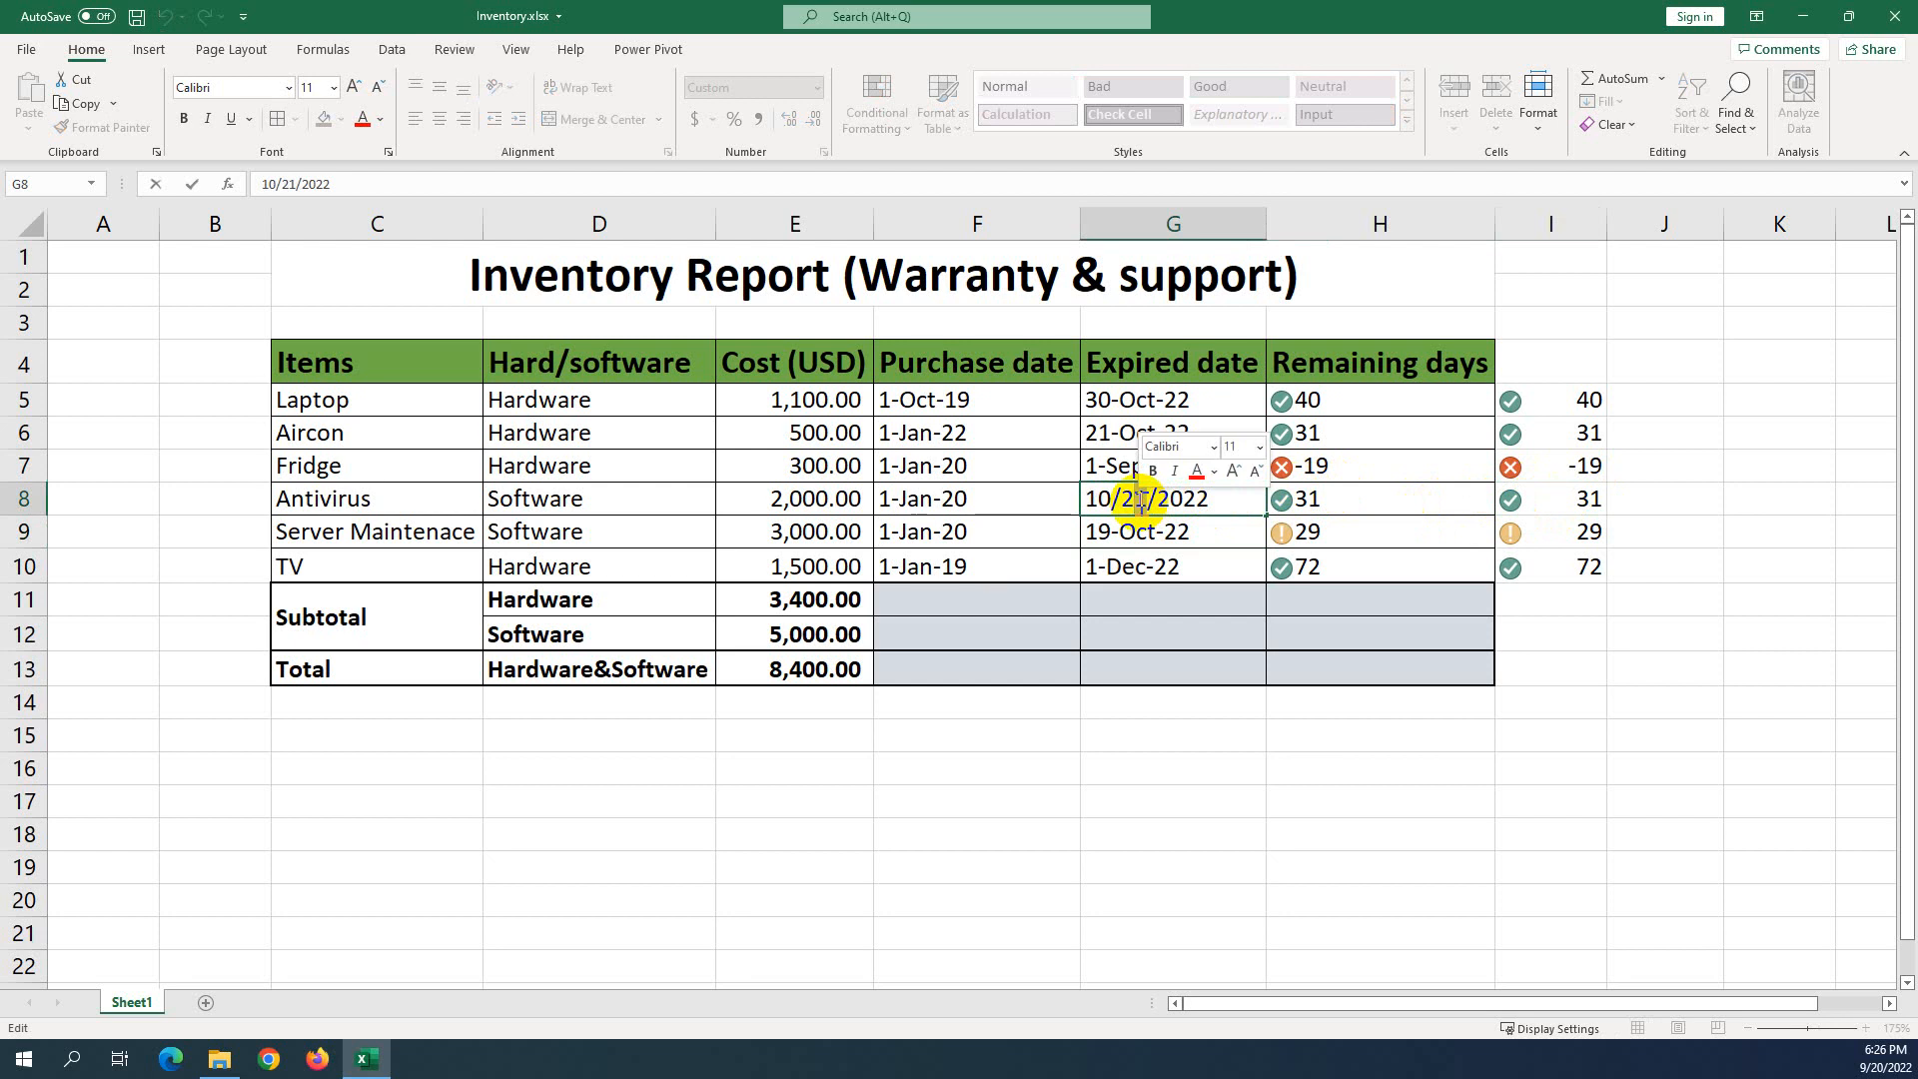
{"action": "type", "text": "1"}
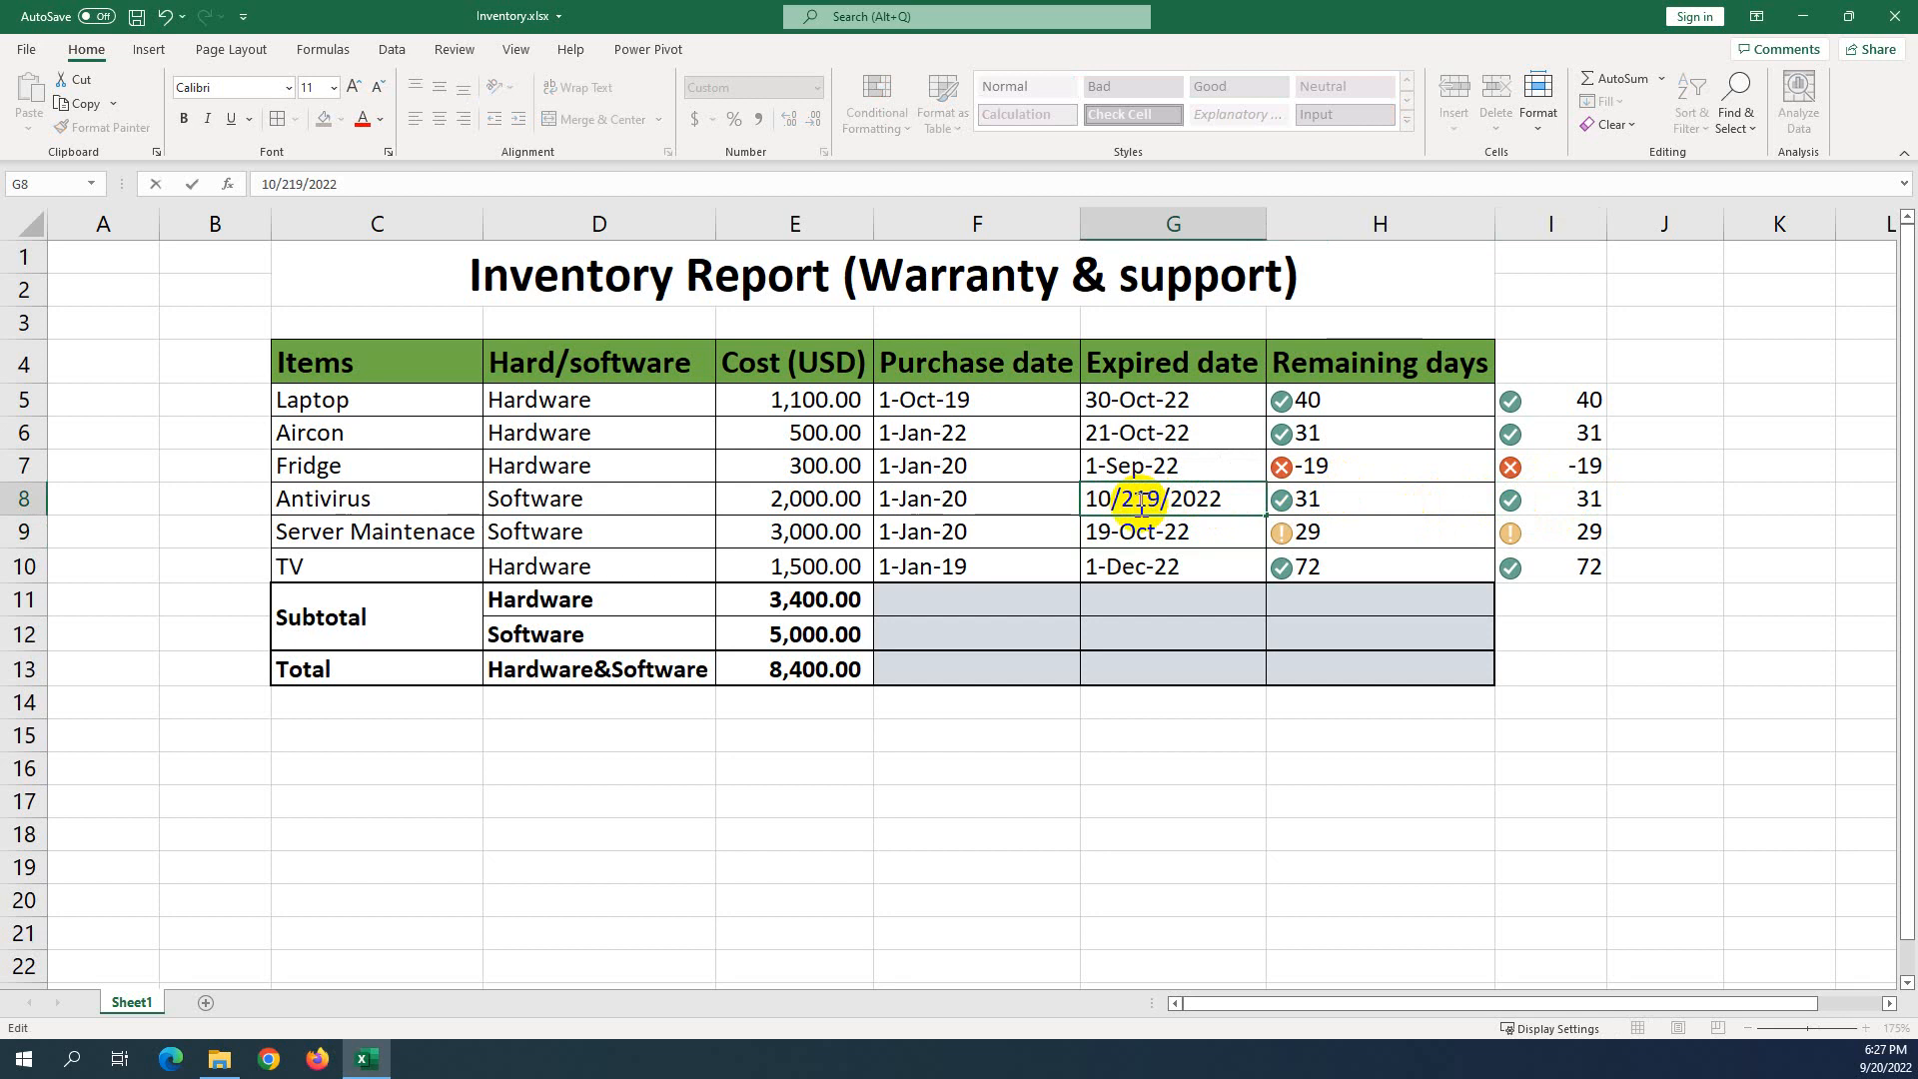
{"action": "key", "text": "BackSpace"}
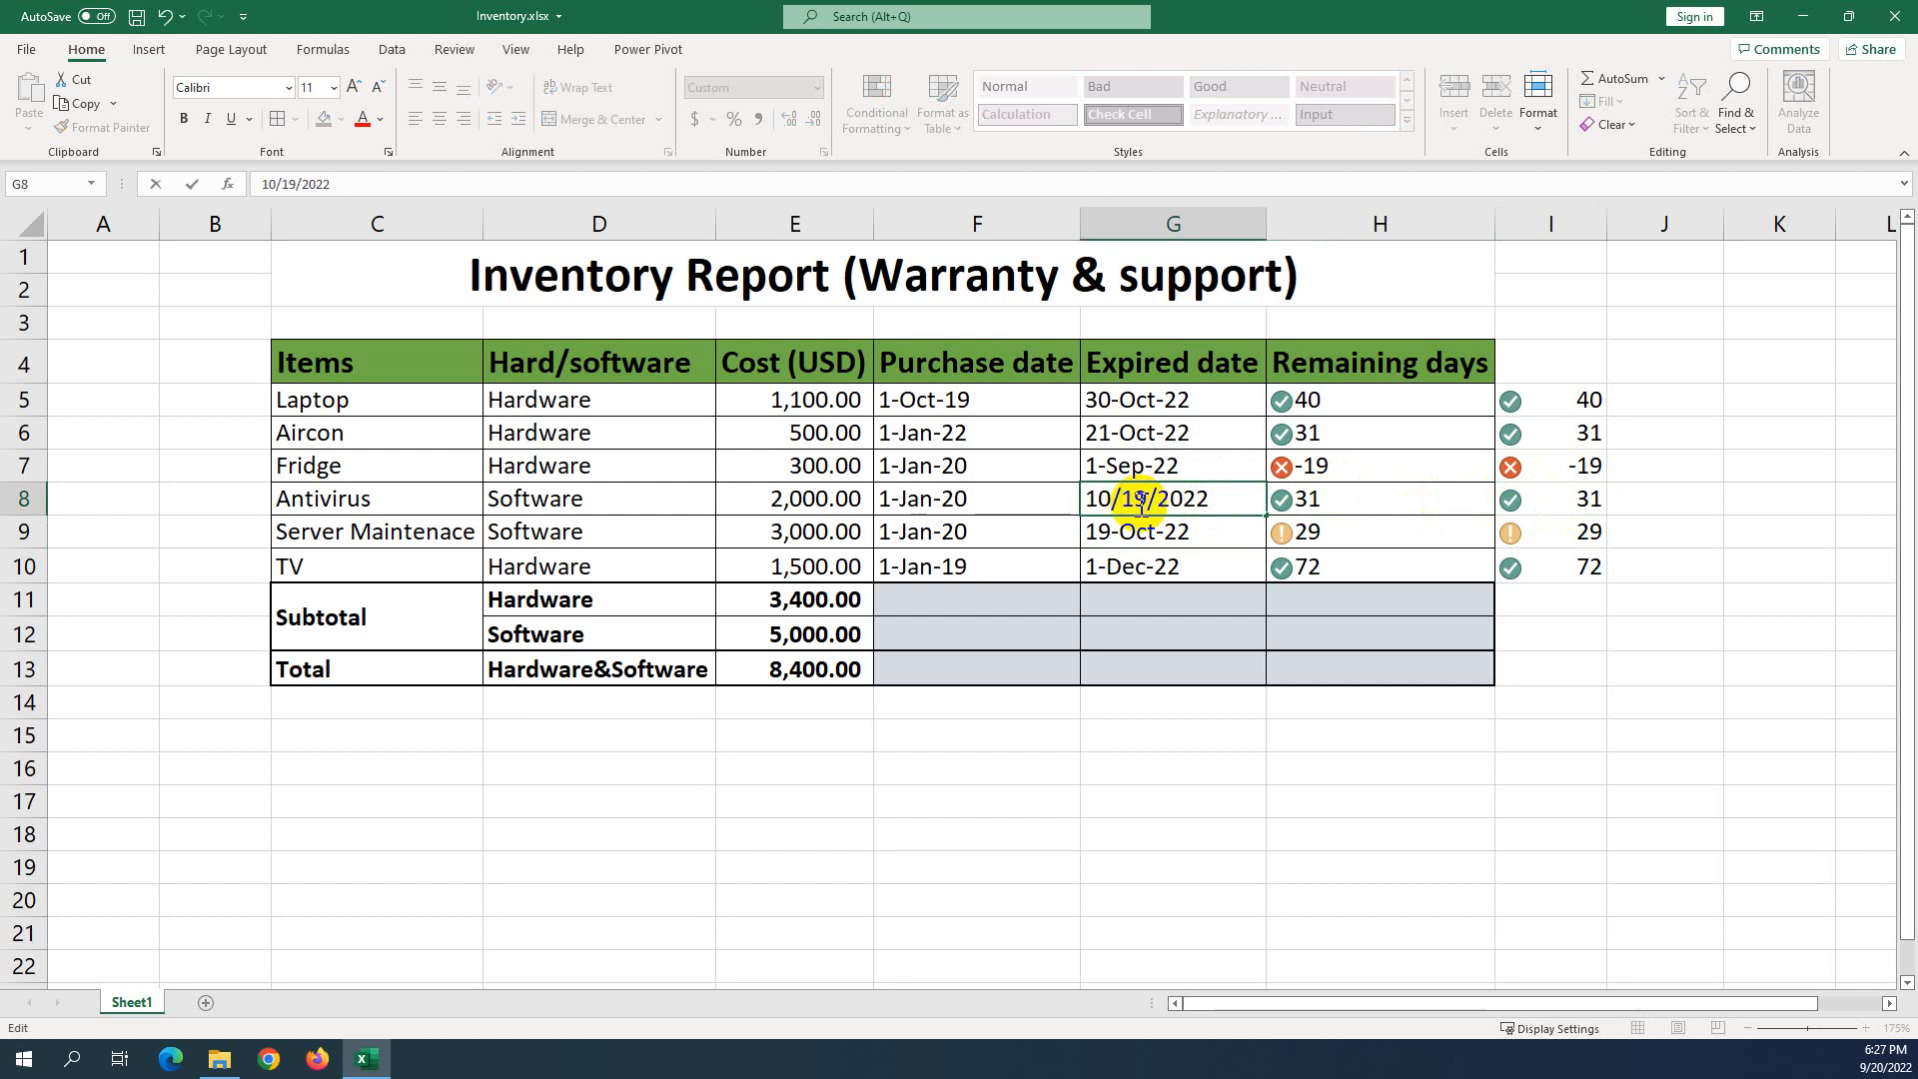
{"action": "key", "text": "Return"}
{"action": "left_click", "coordinate": [1510, 504]}
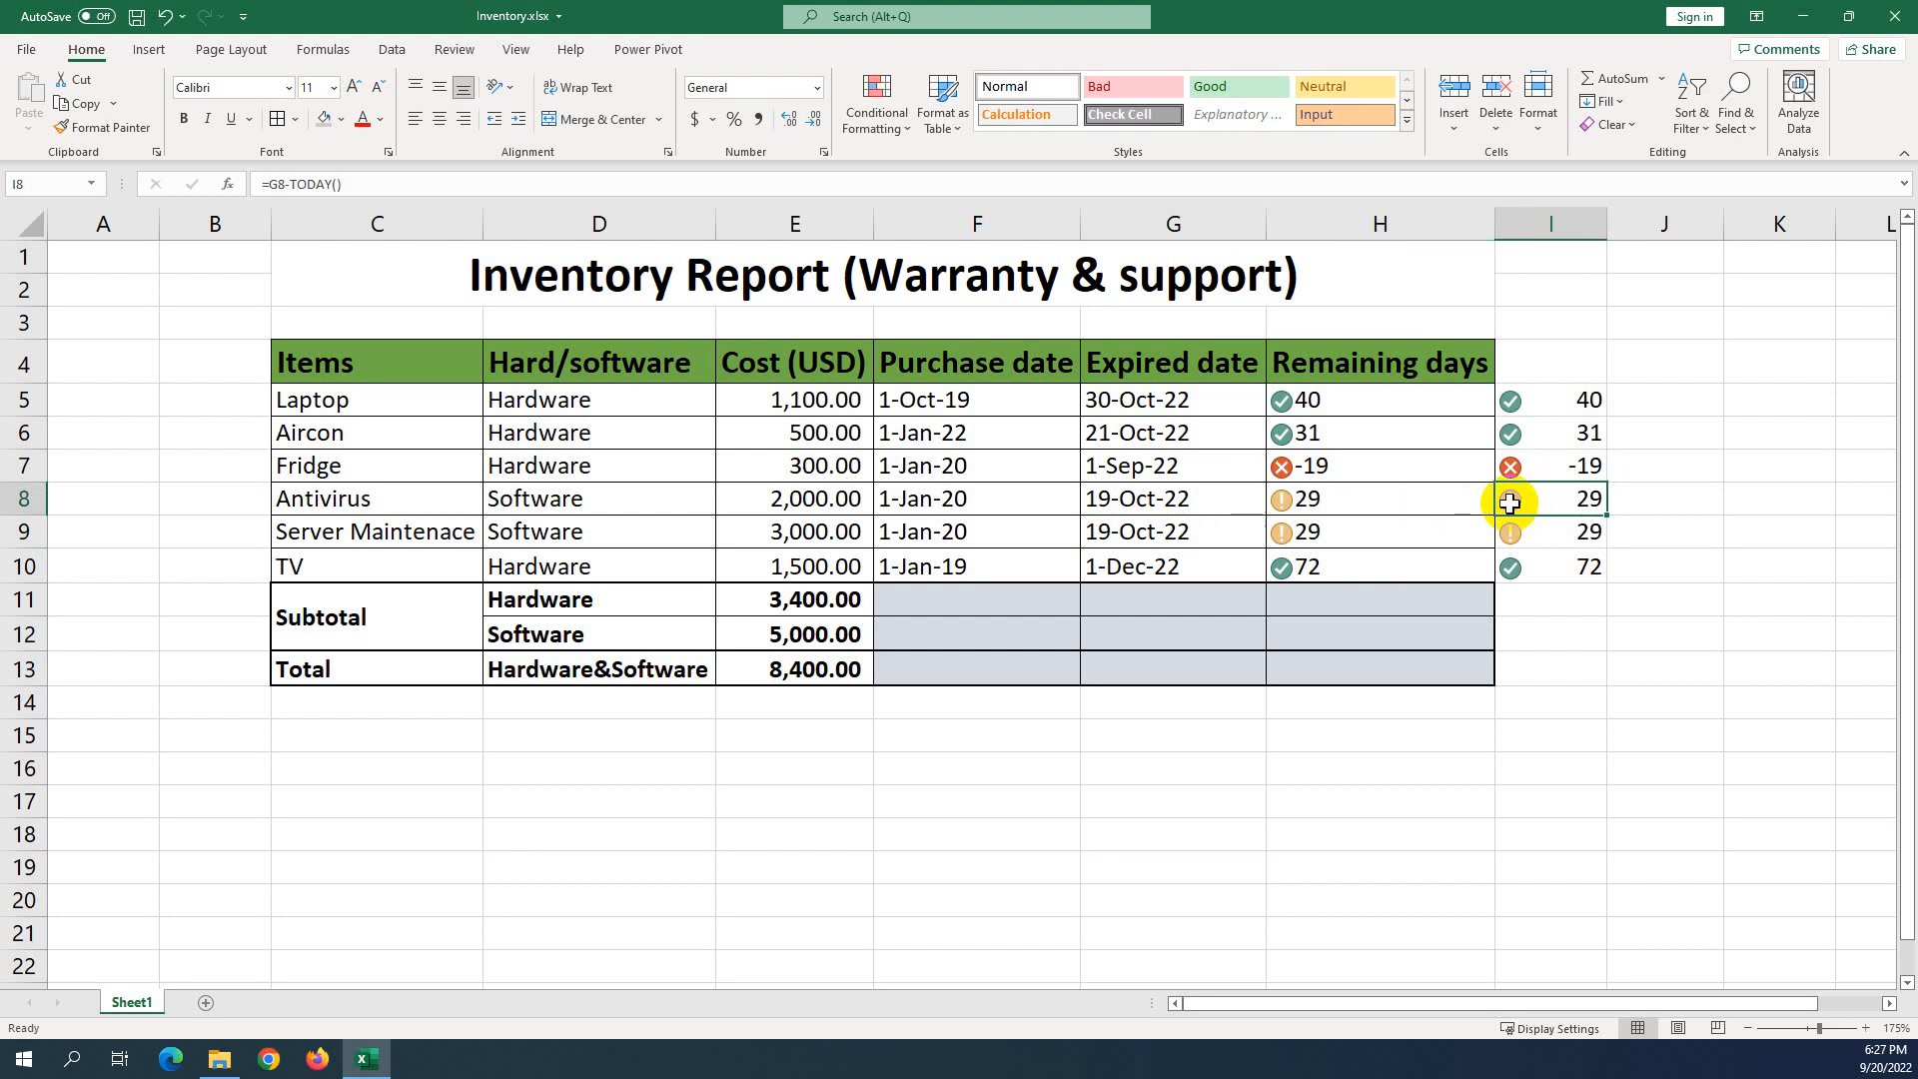
Set the Antivirus expired date in G8 to 9/19/2022 and compare it with today's date.
{"action": "left_click", "coordinate": [1196, 498]}
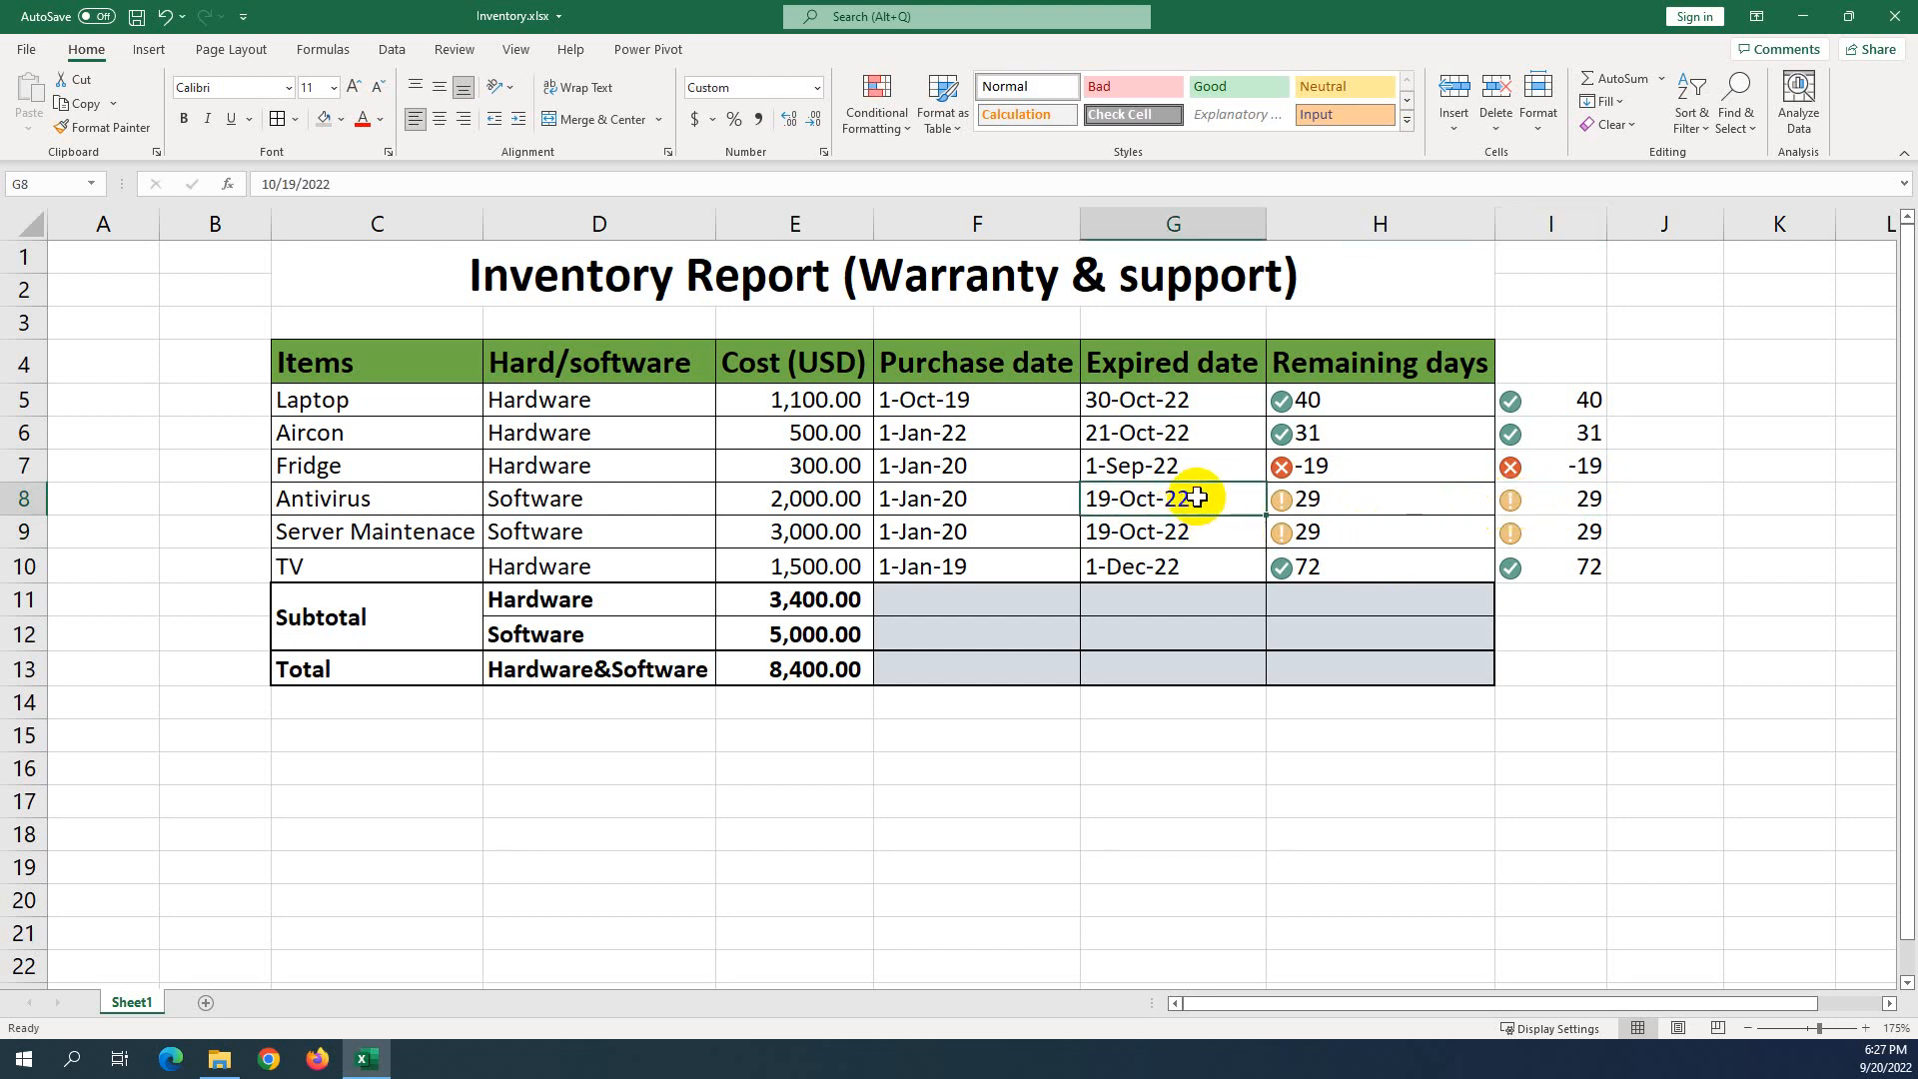
{"action": "double_click", "coordinate": [1197, 497]}
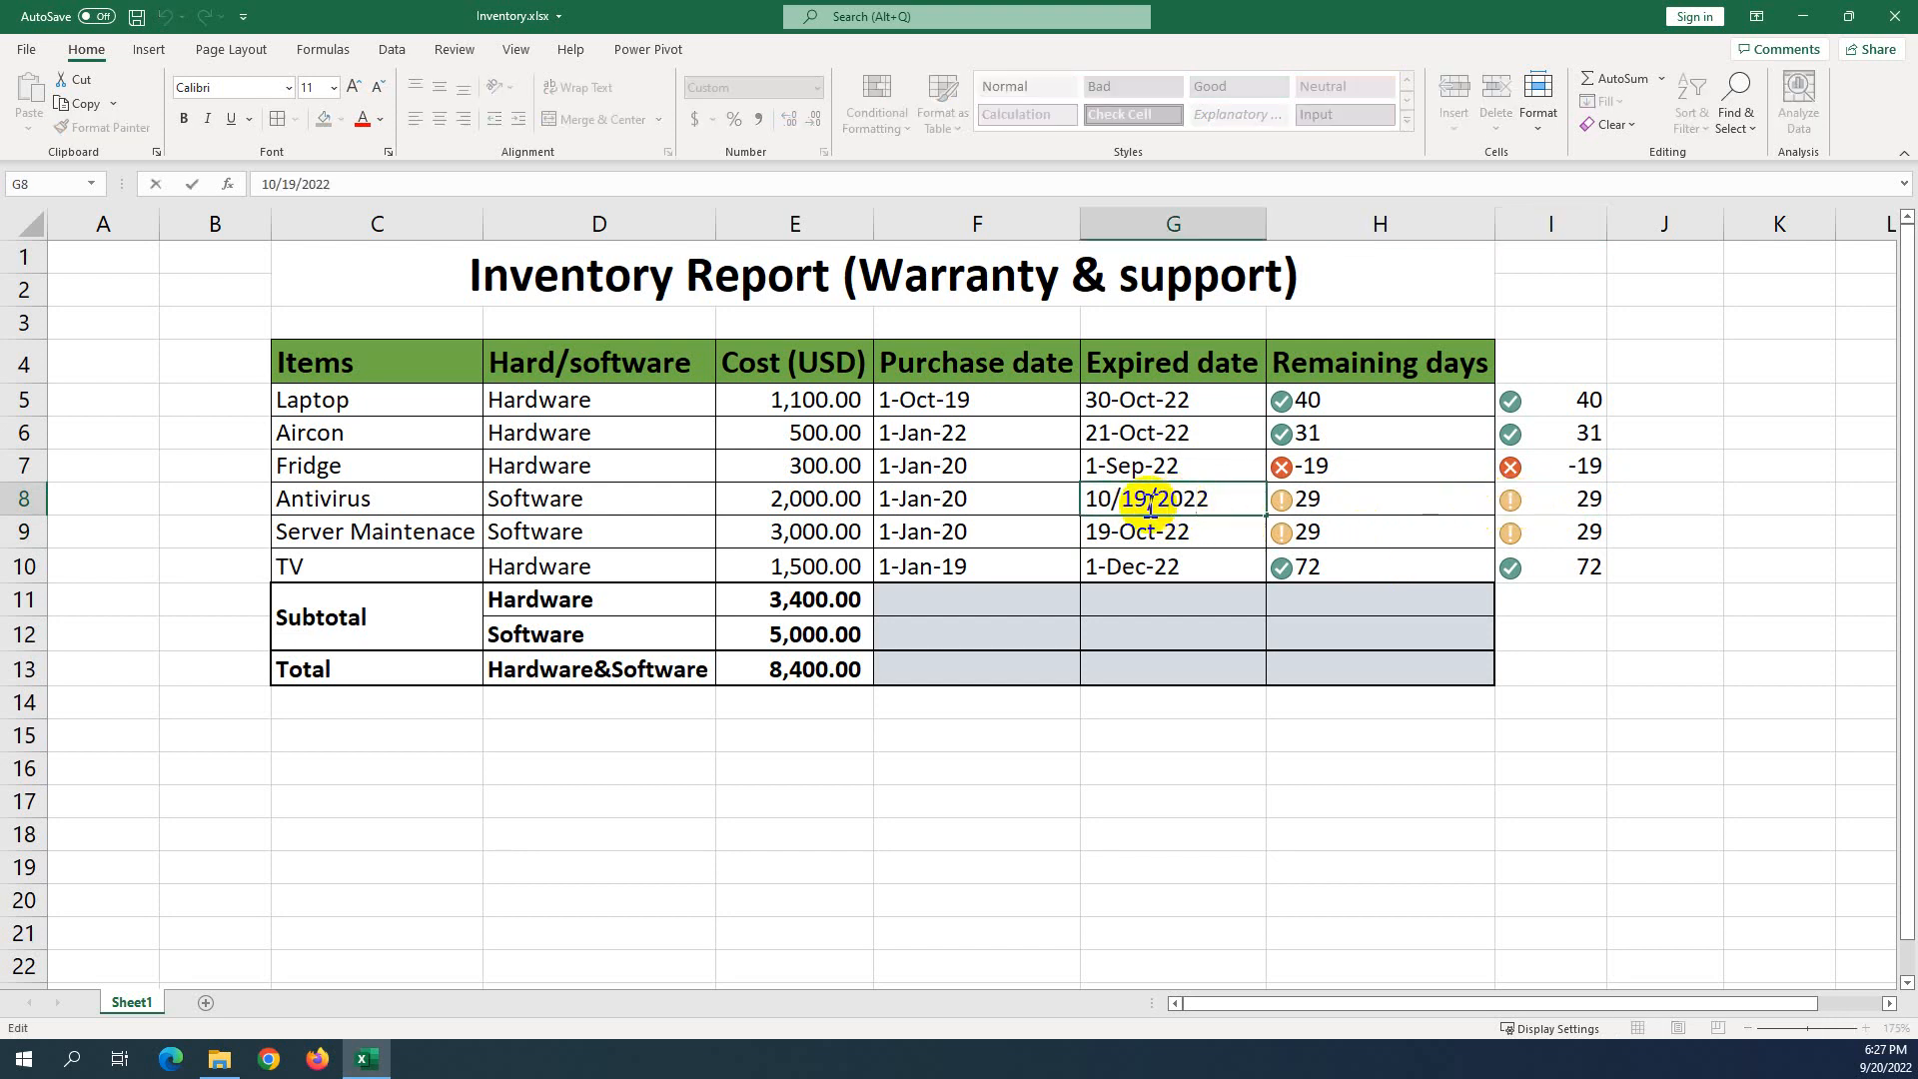
{"action": "left_click", "coordinate": [1088, 505]}
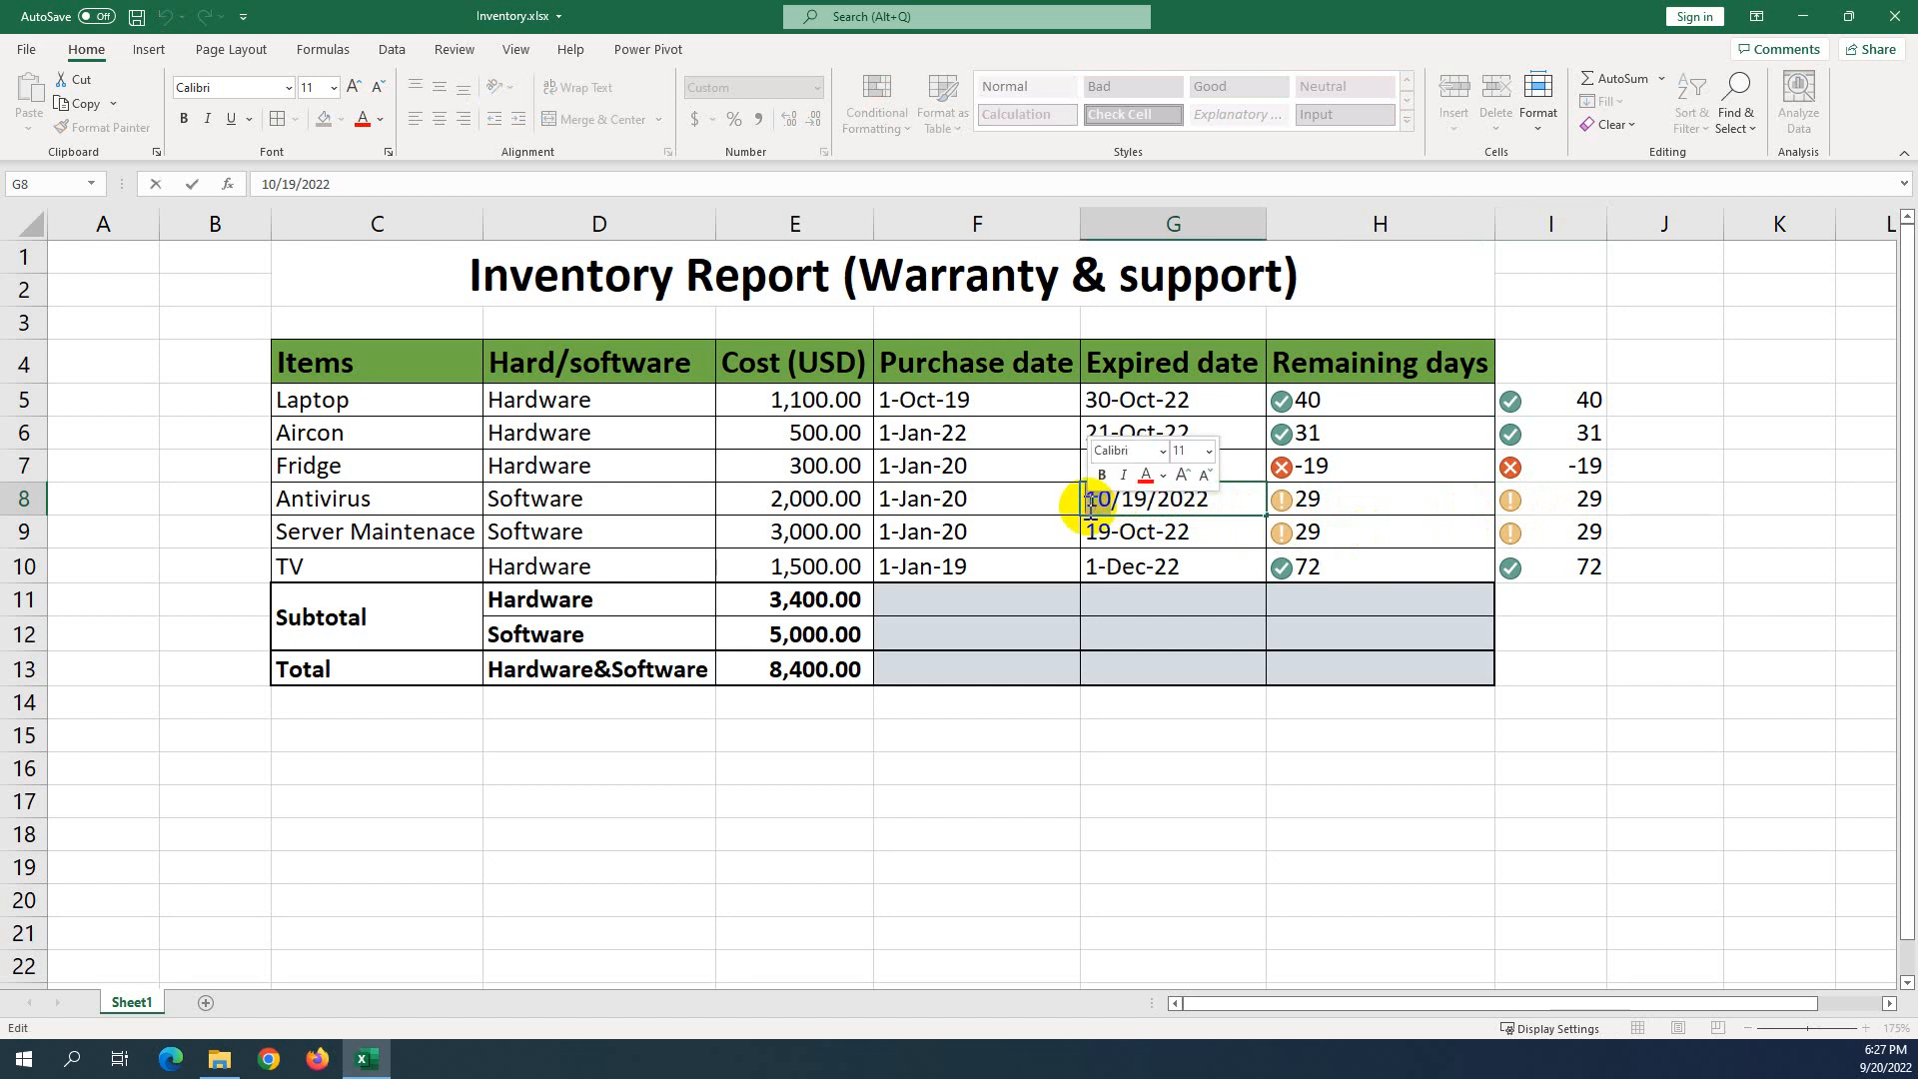
{"action": "type", "text": "9"}
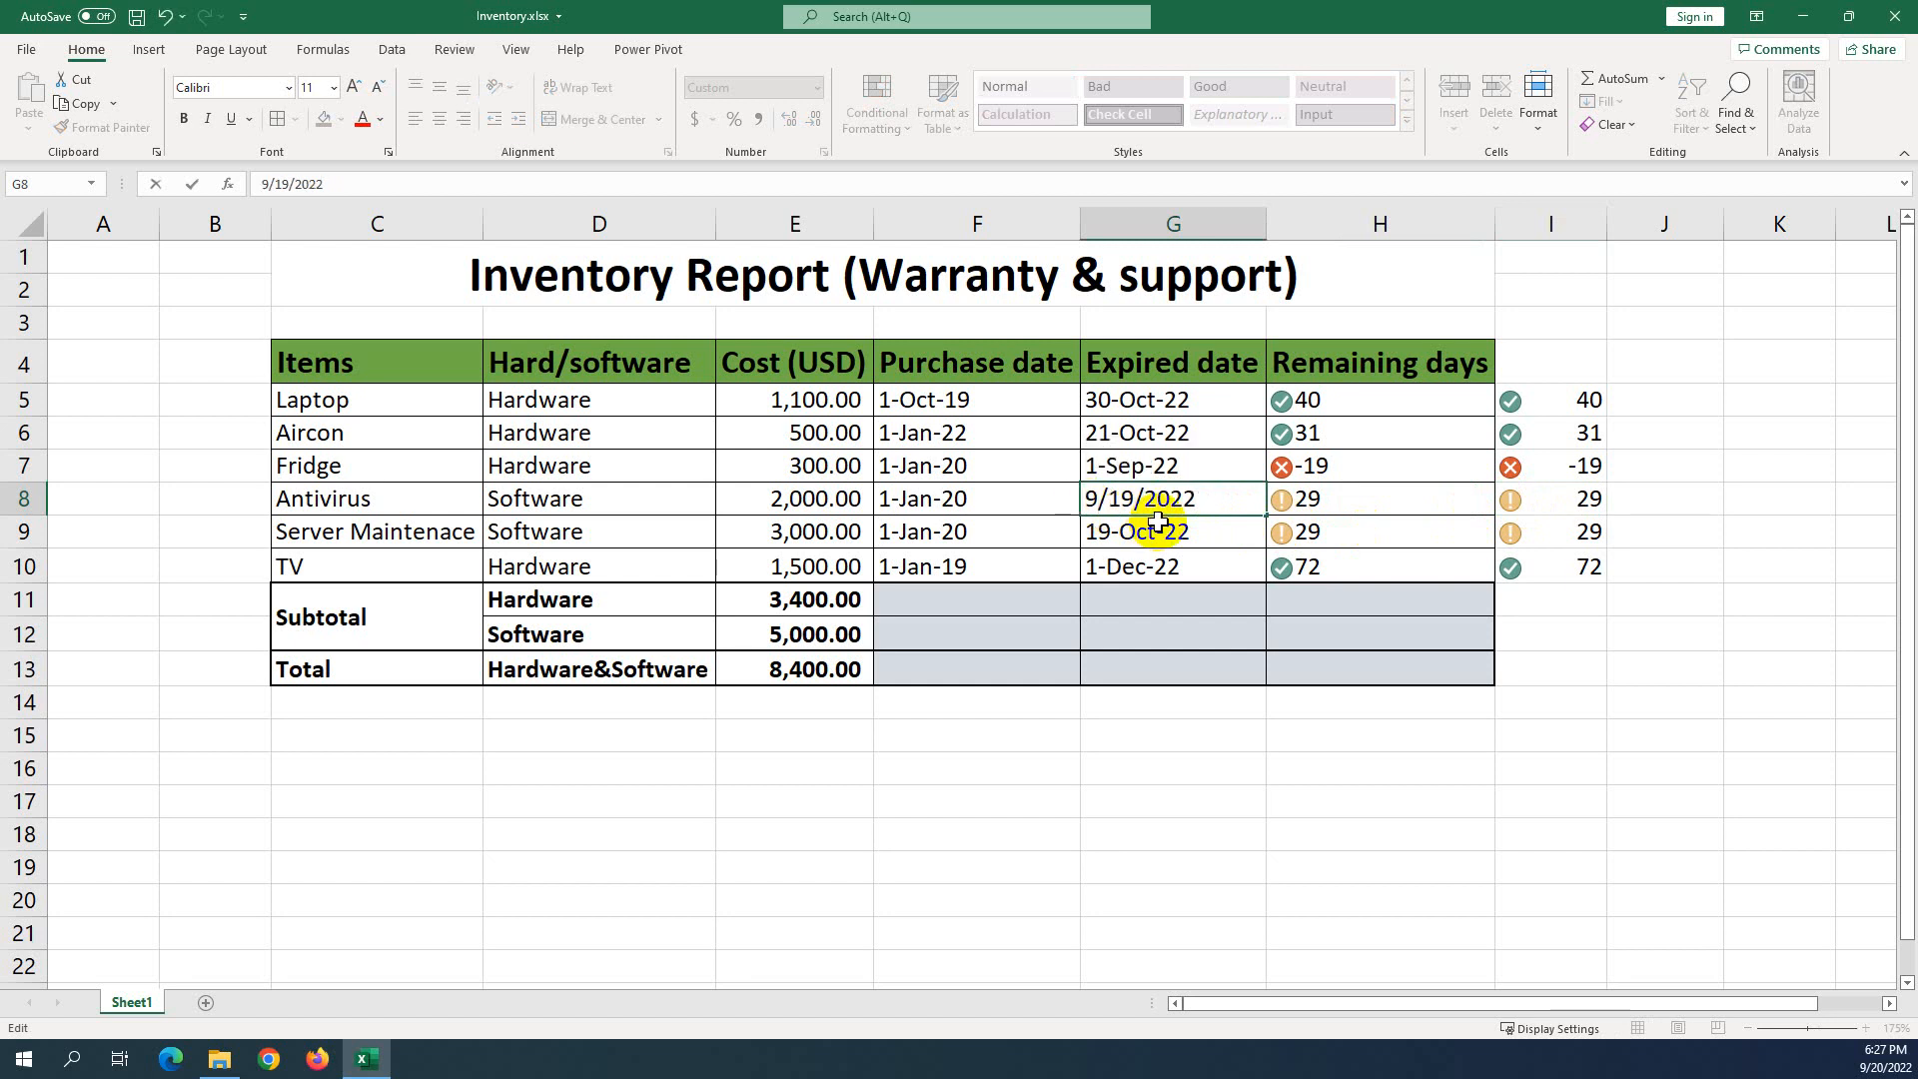
{"action": "key", "text": "Return"}
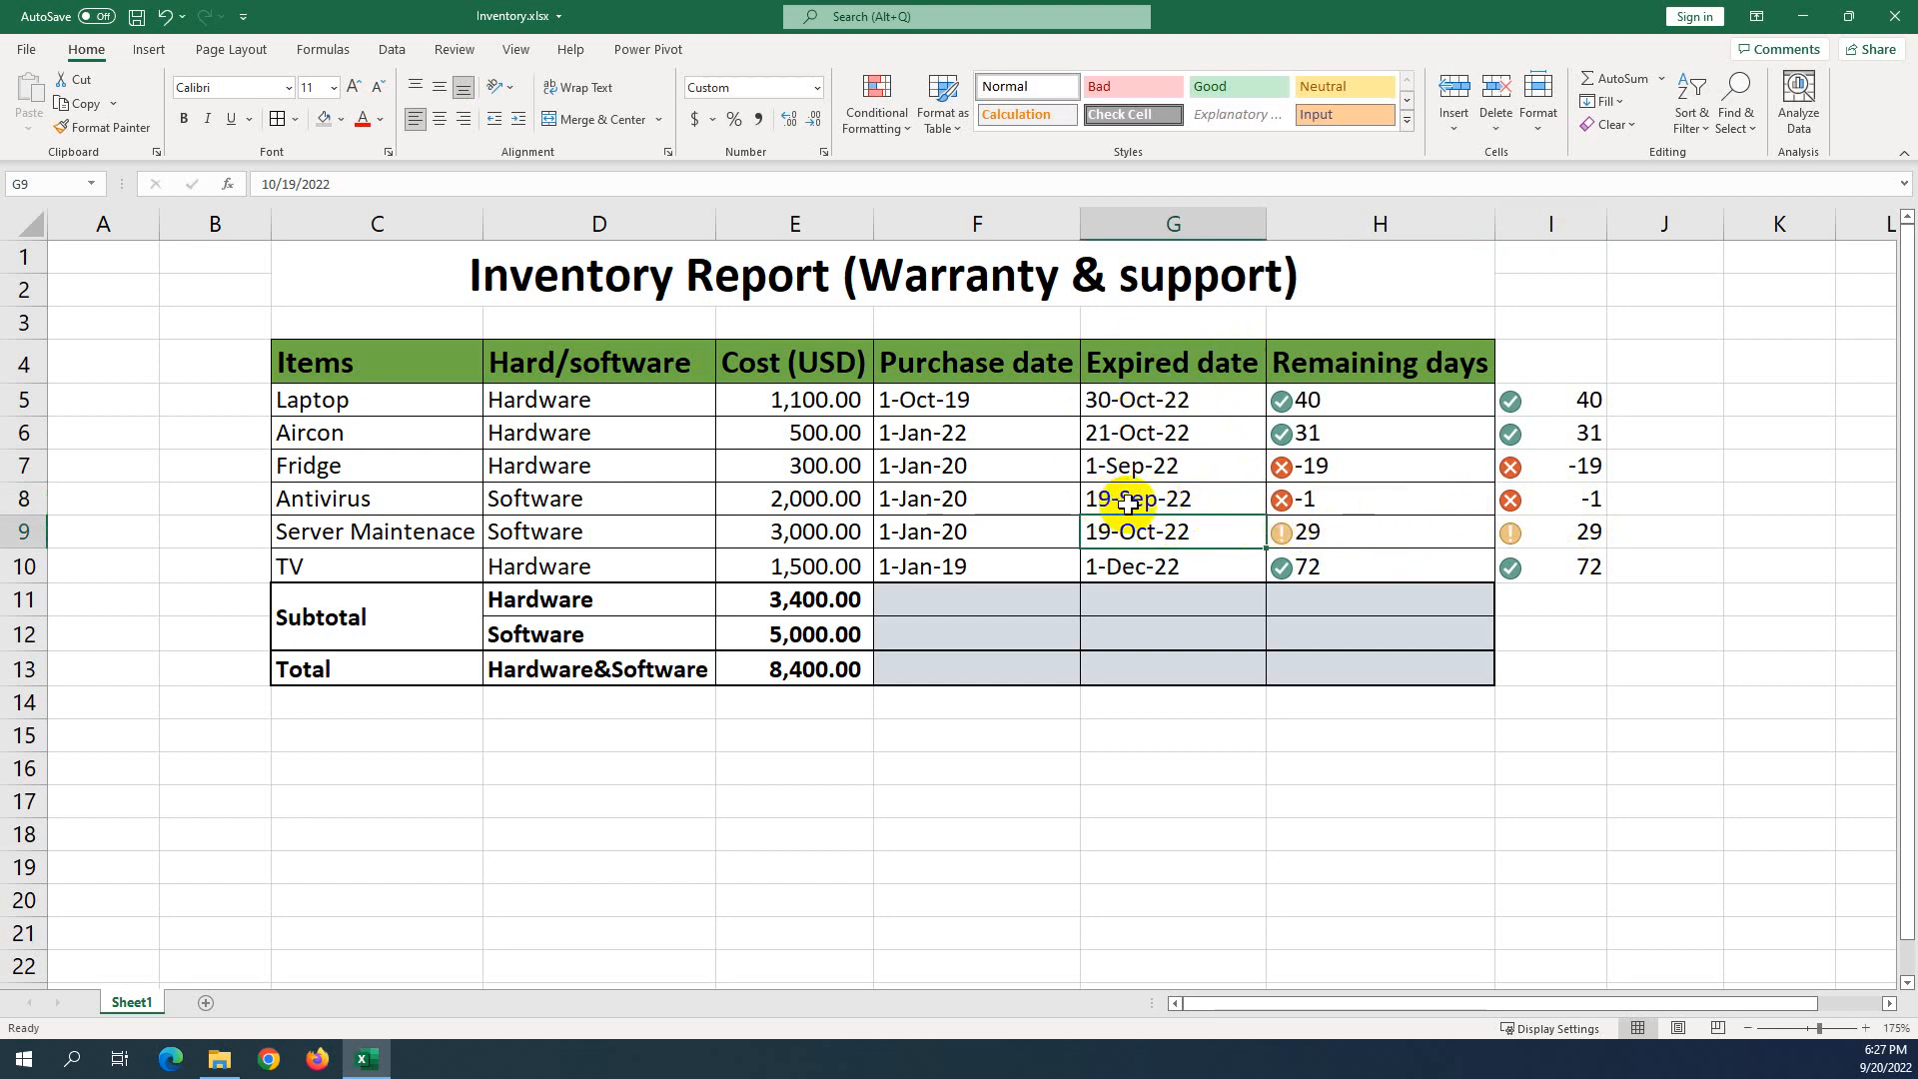
{"action": "mouse_move", "coordinate": [1869, 1072]}
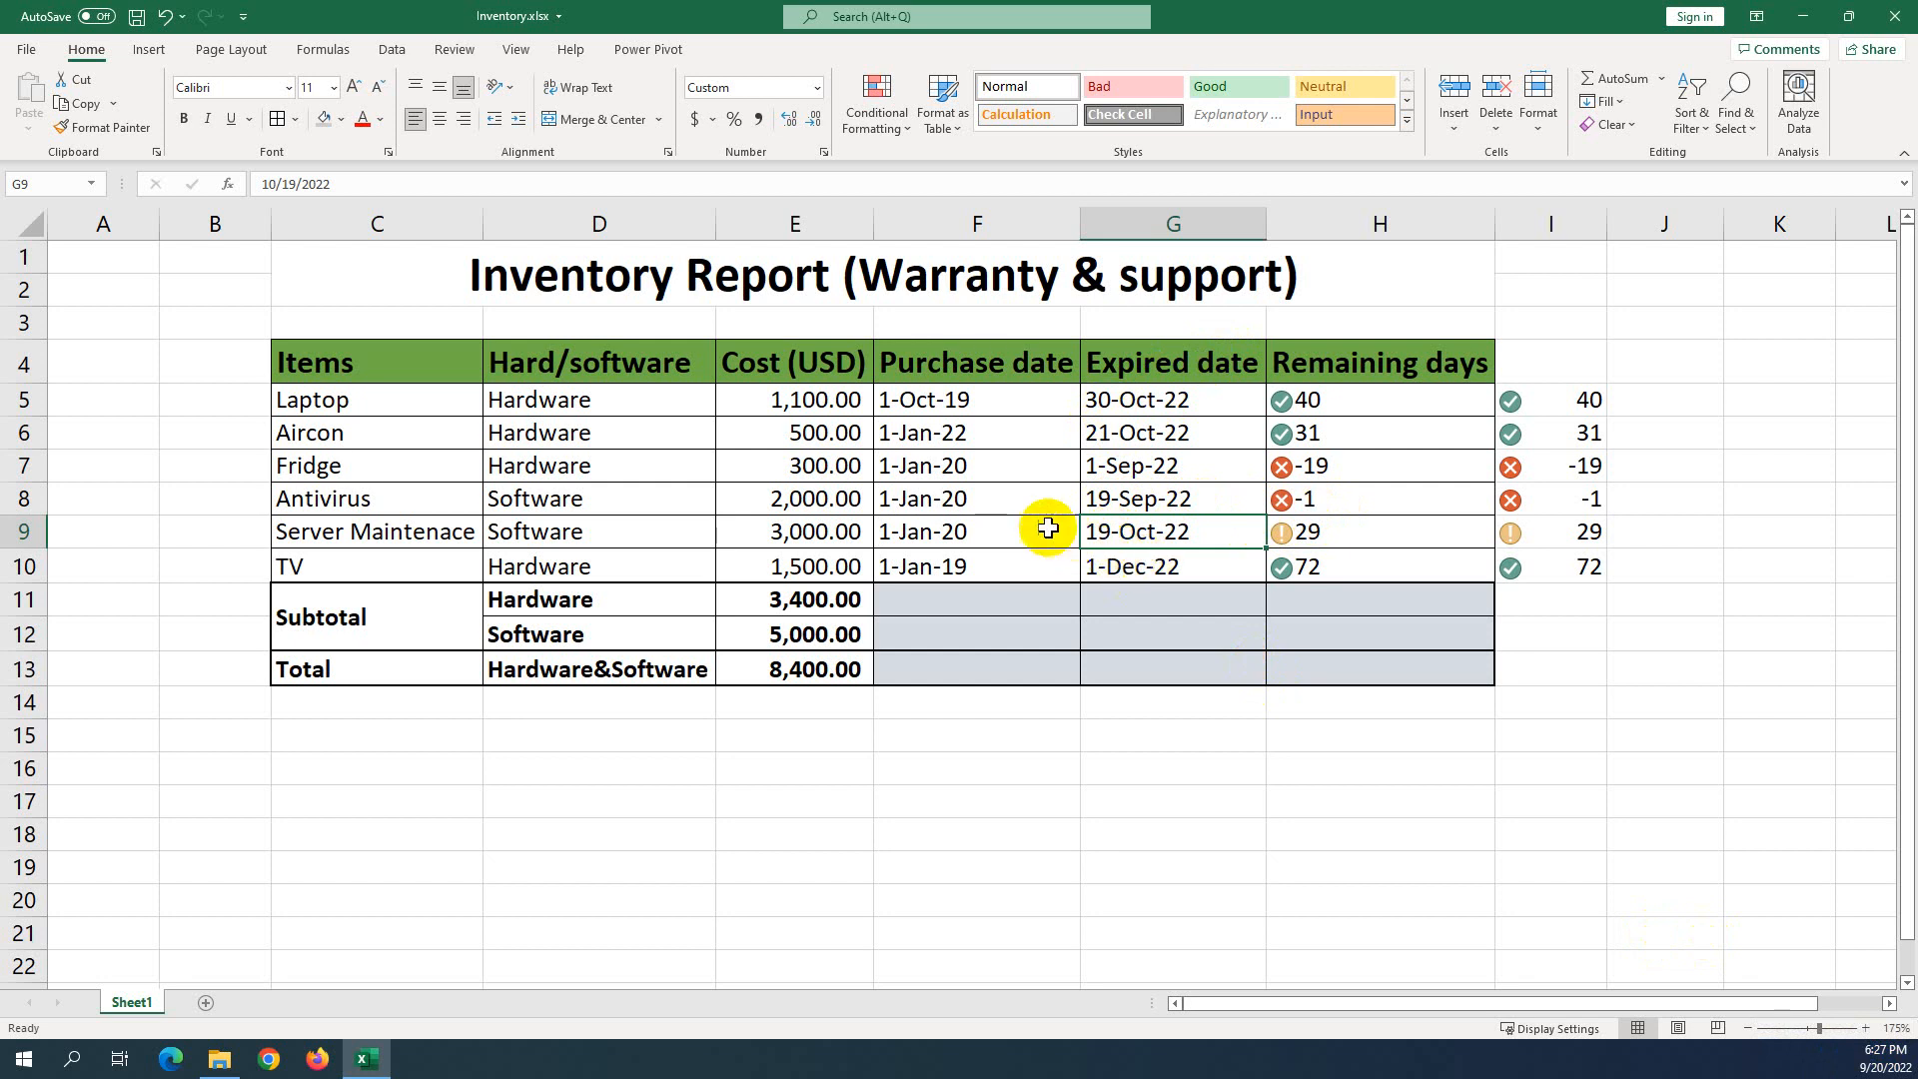
{"action": "left_click", "coordinate": [1106, 496]}
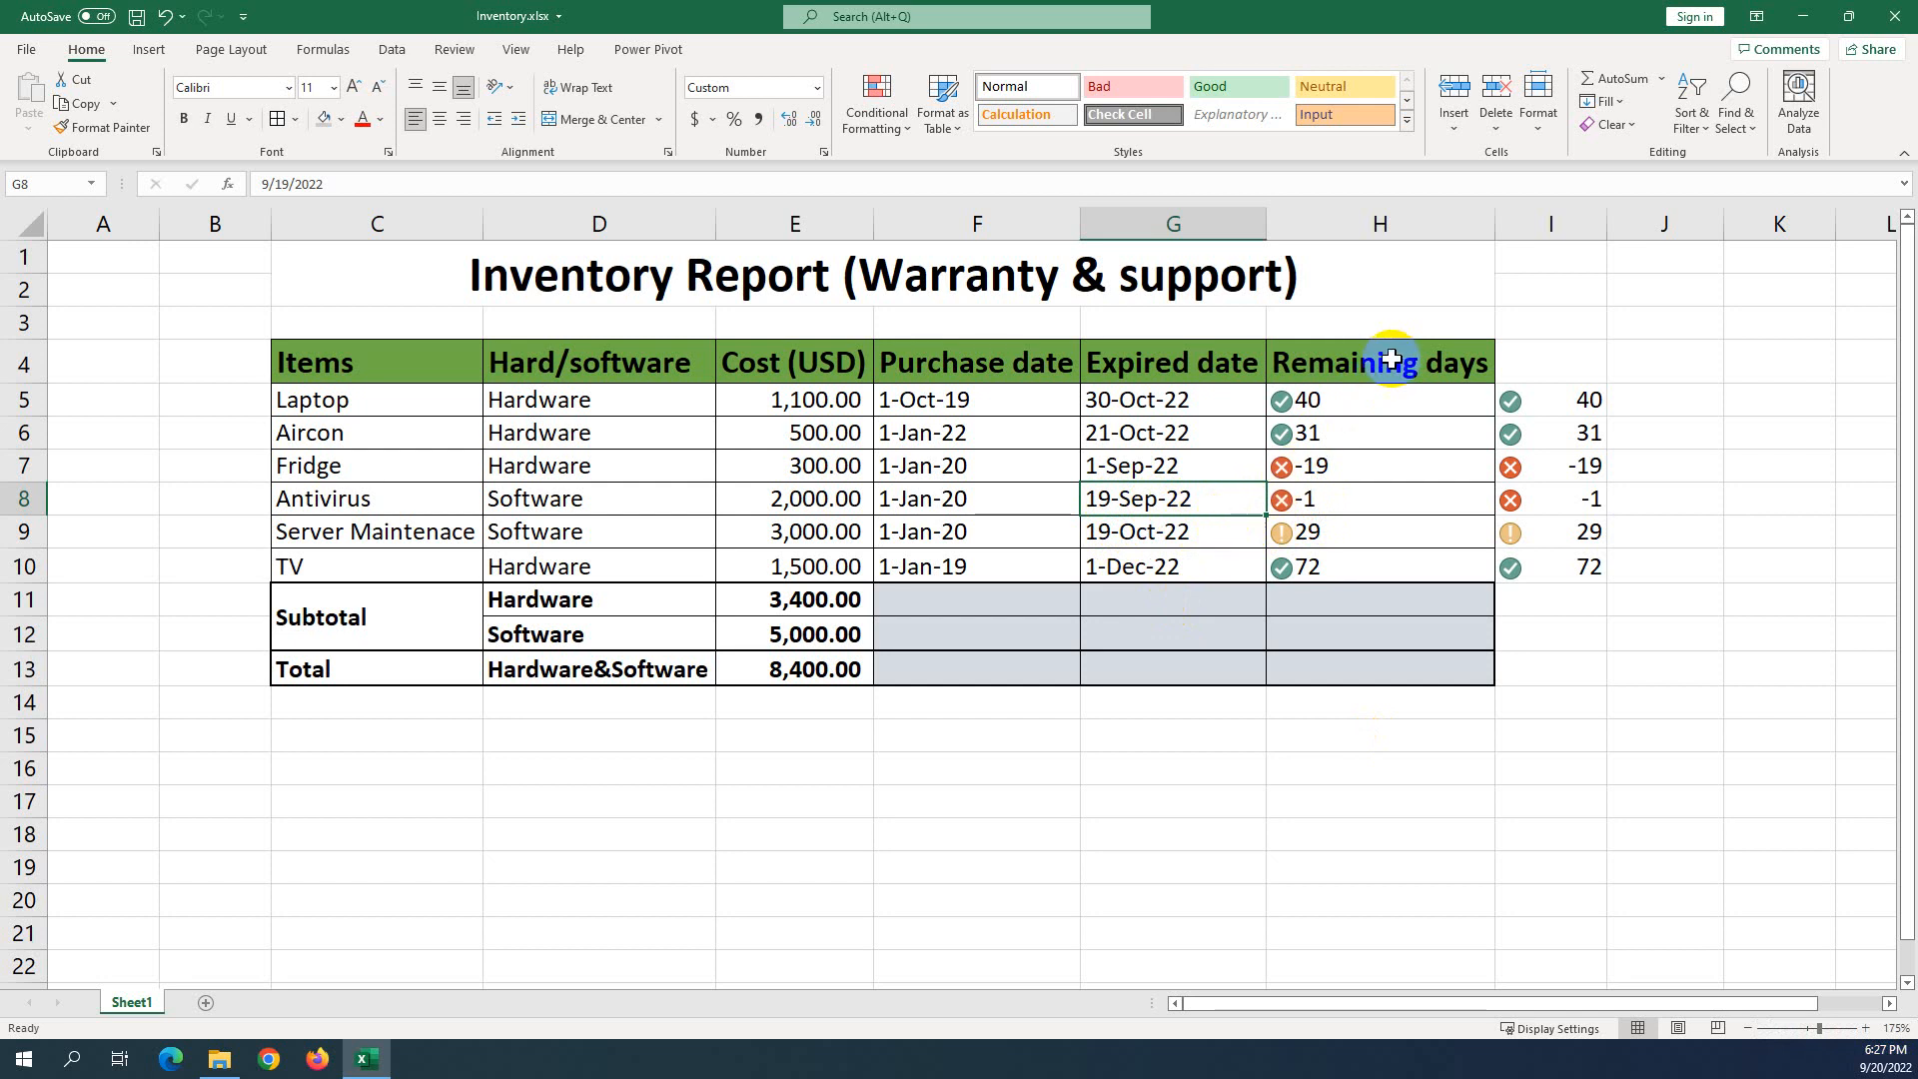
Compare the remaining days and status icons in H5:H10 with the recreated ones in column I.
{"action": "left_click_drag", "start_coordinate": [1340, 363], "coordinate": [1523, 534]}
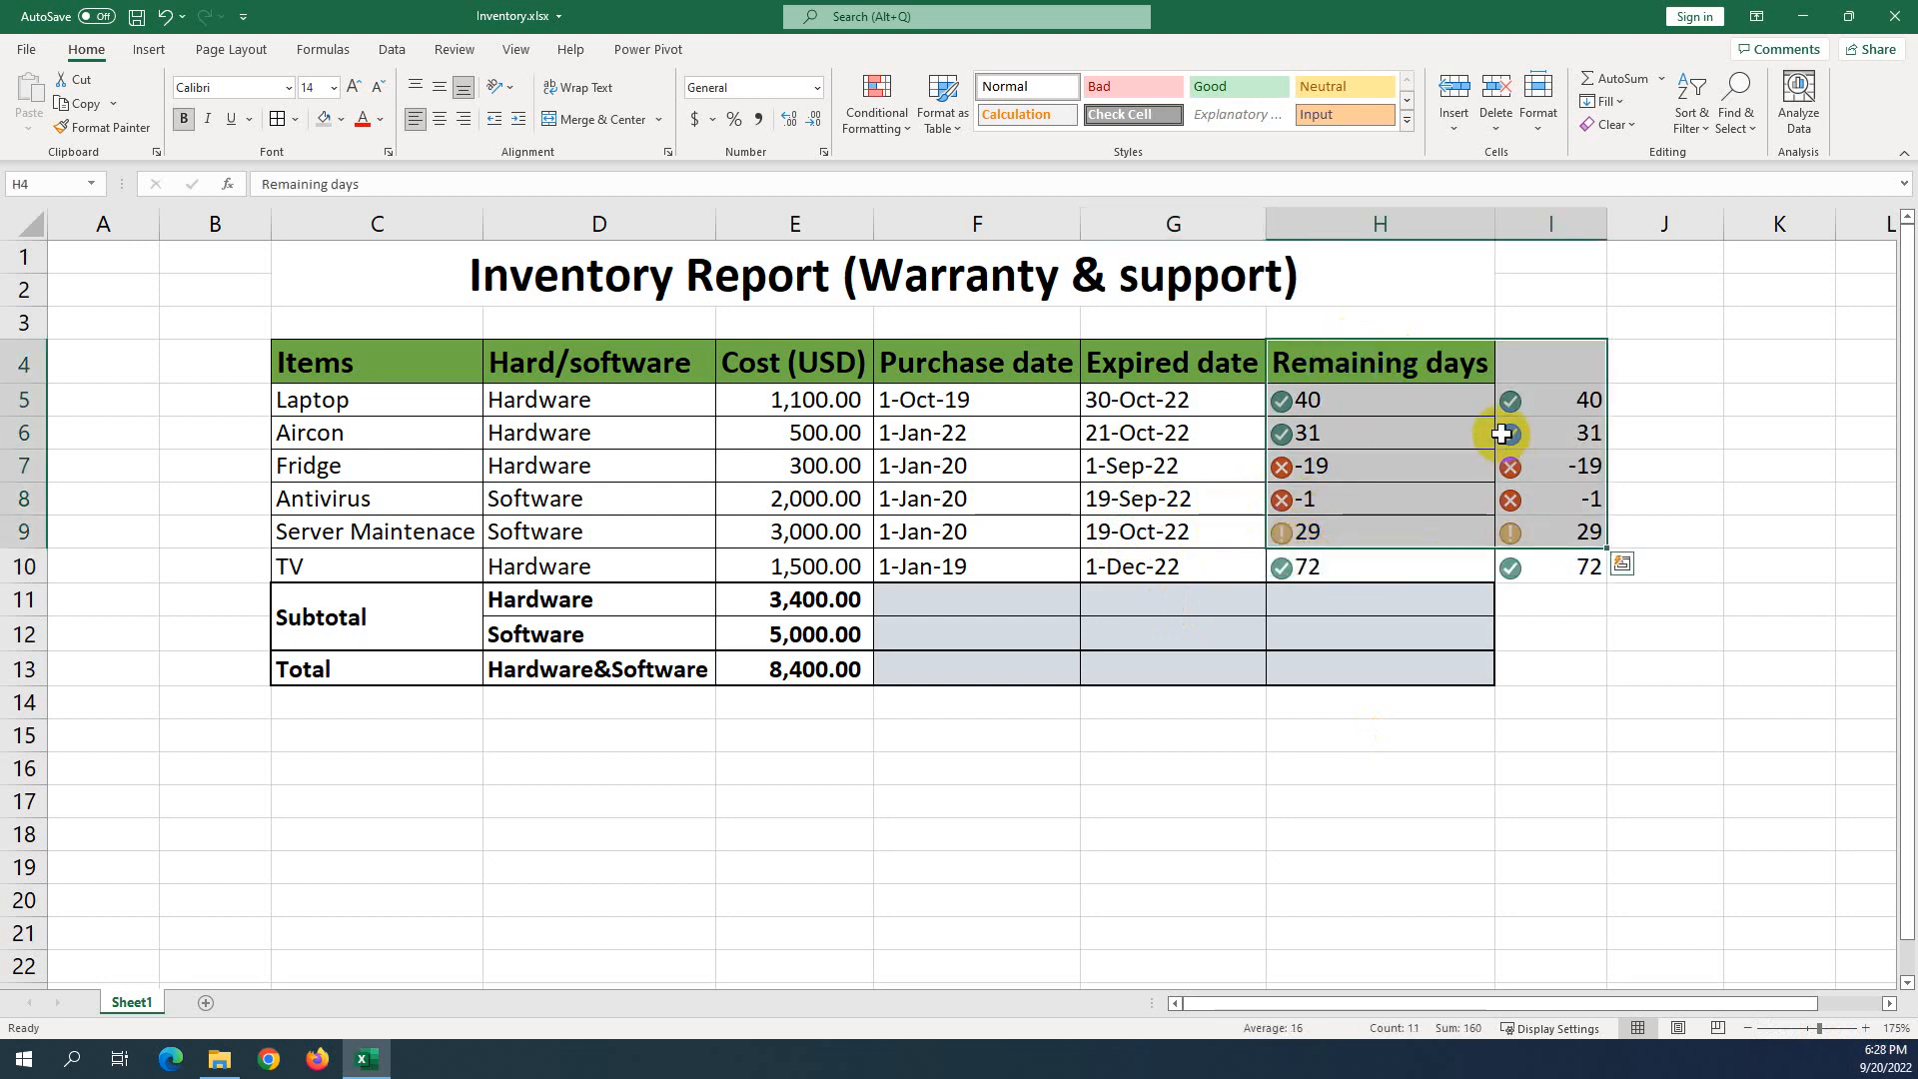
{"action": "left_click", "coordinate": [1442, 435]}
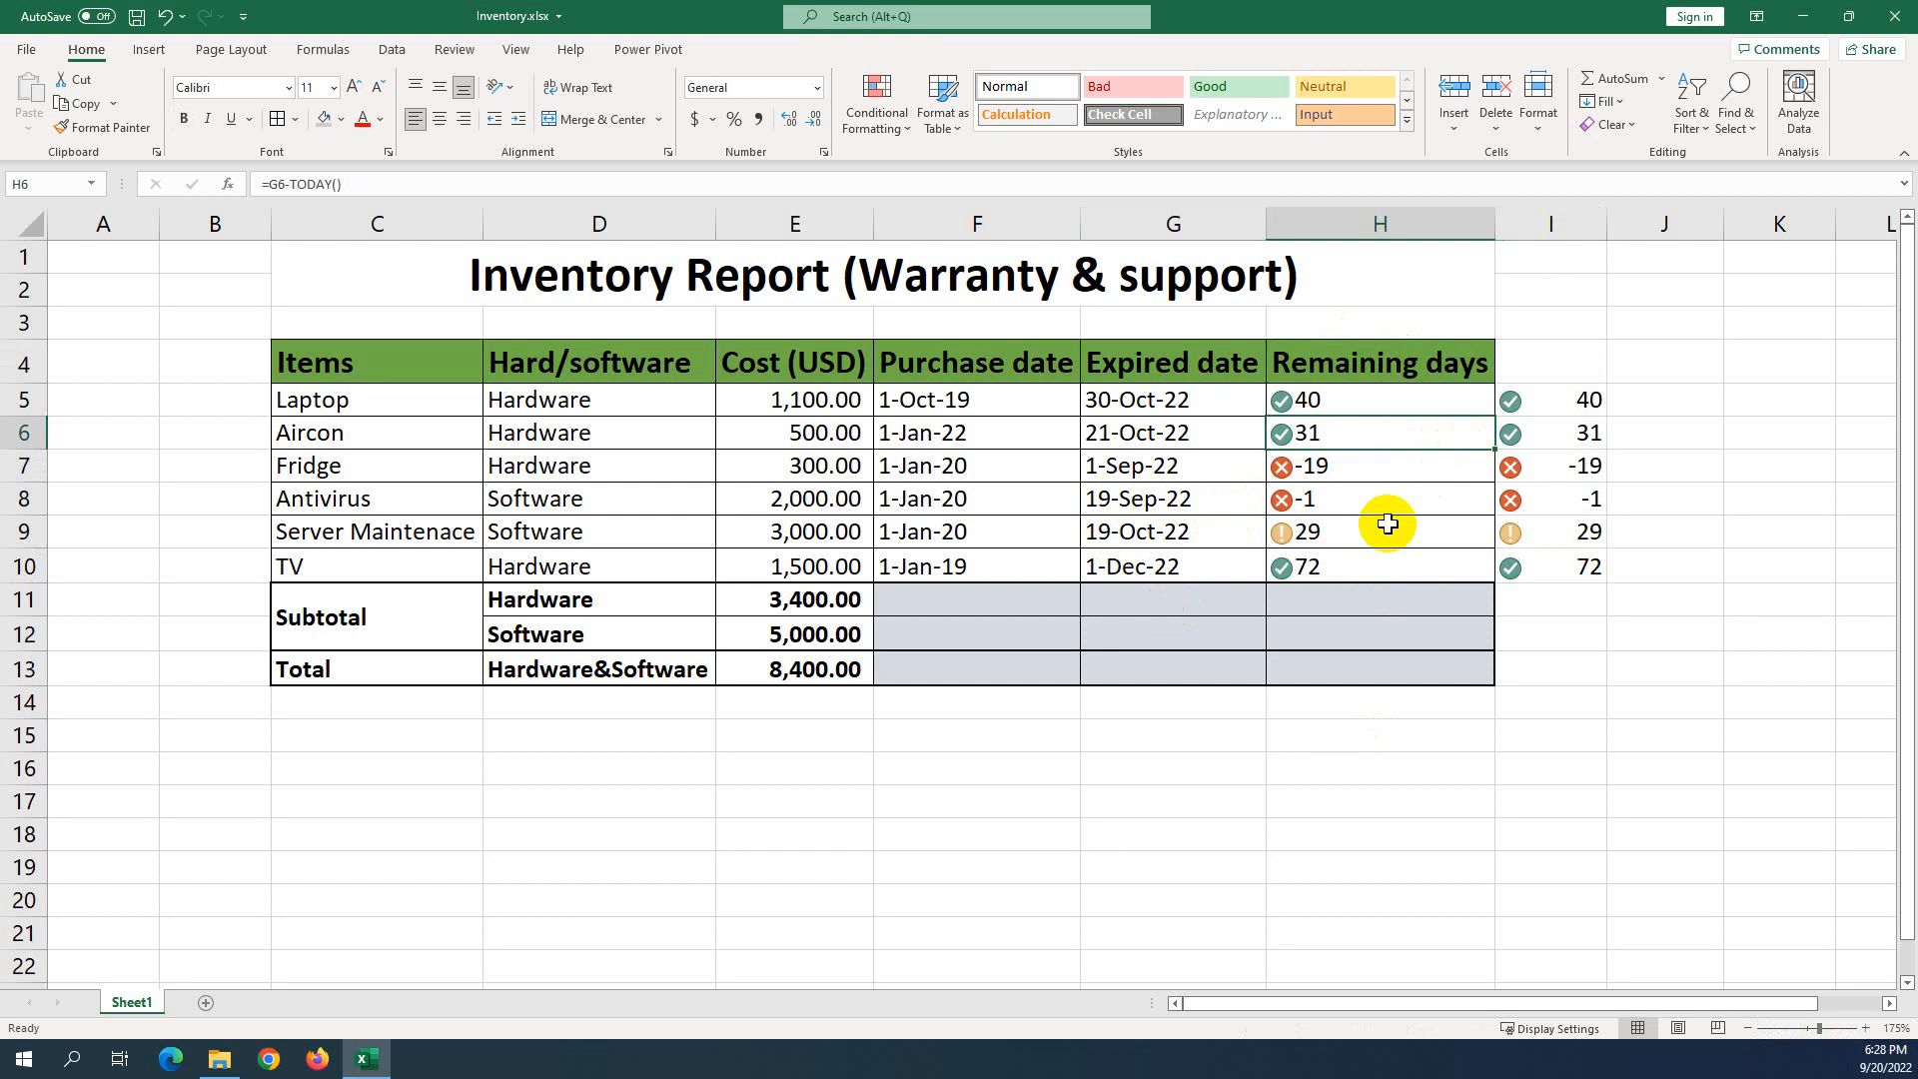
{"action": "left_click", "coordinate": [1364, 458]}
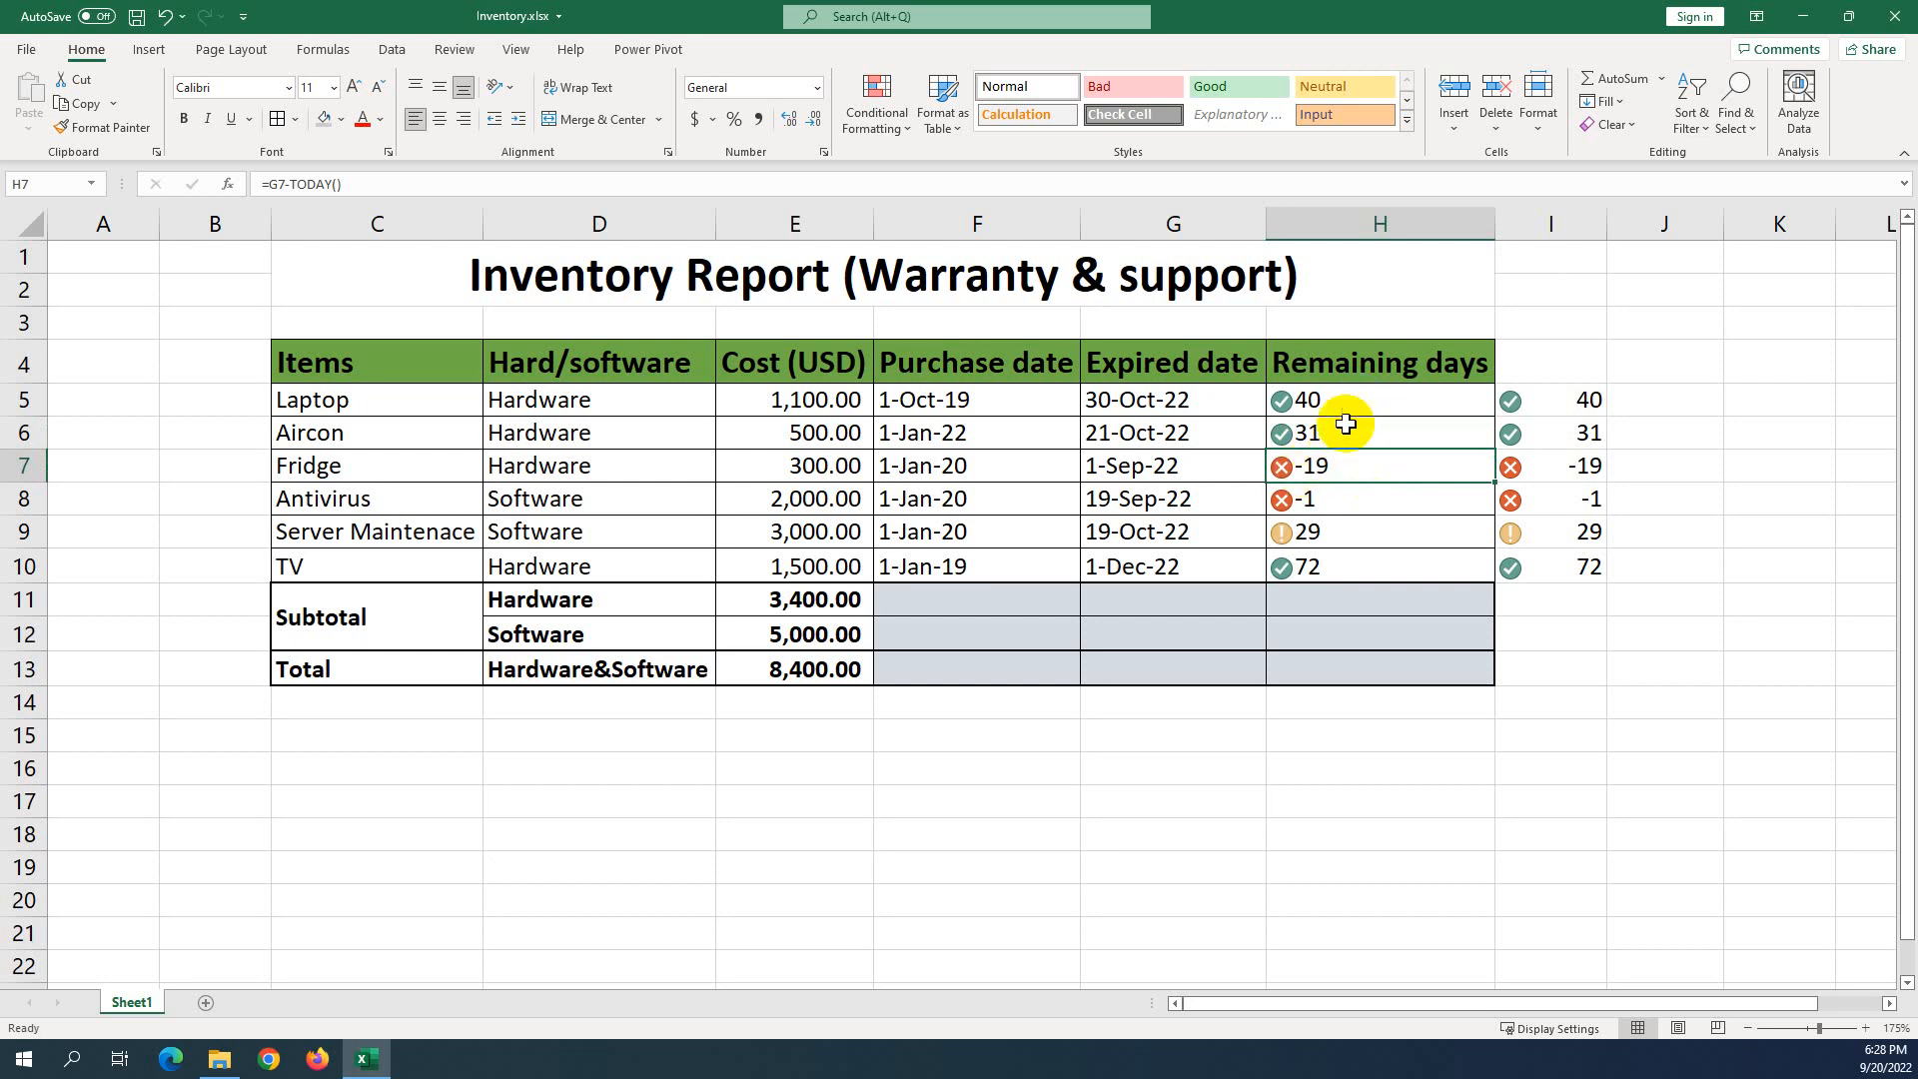
{"action": "left_click_drag", "start_coordinate": [1339, 399], "coordinate": [1339, 552]}
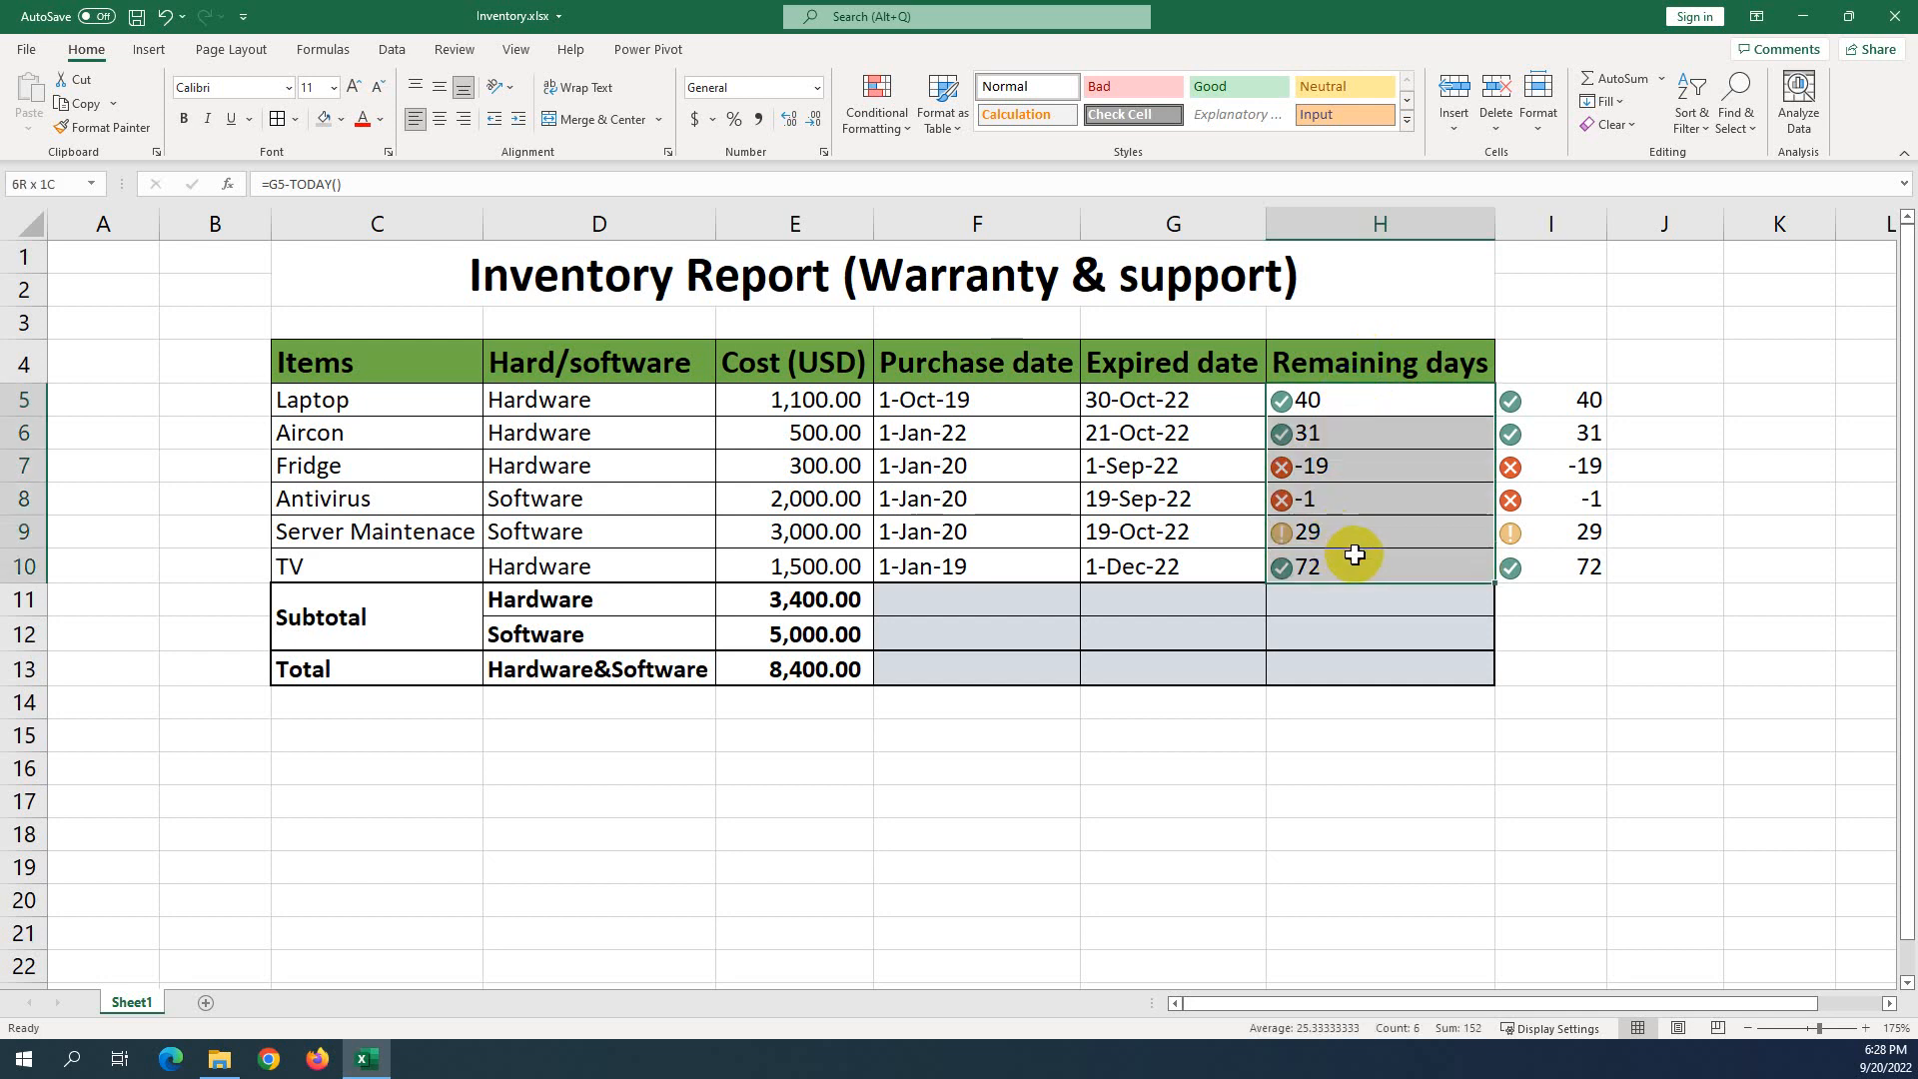
{"action": "left_click", "coordinate": [1307, 536]}
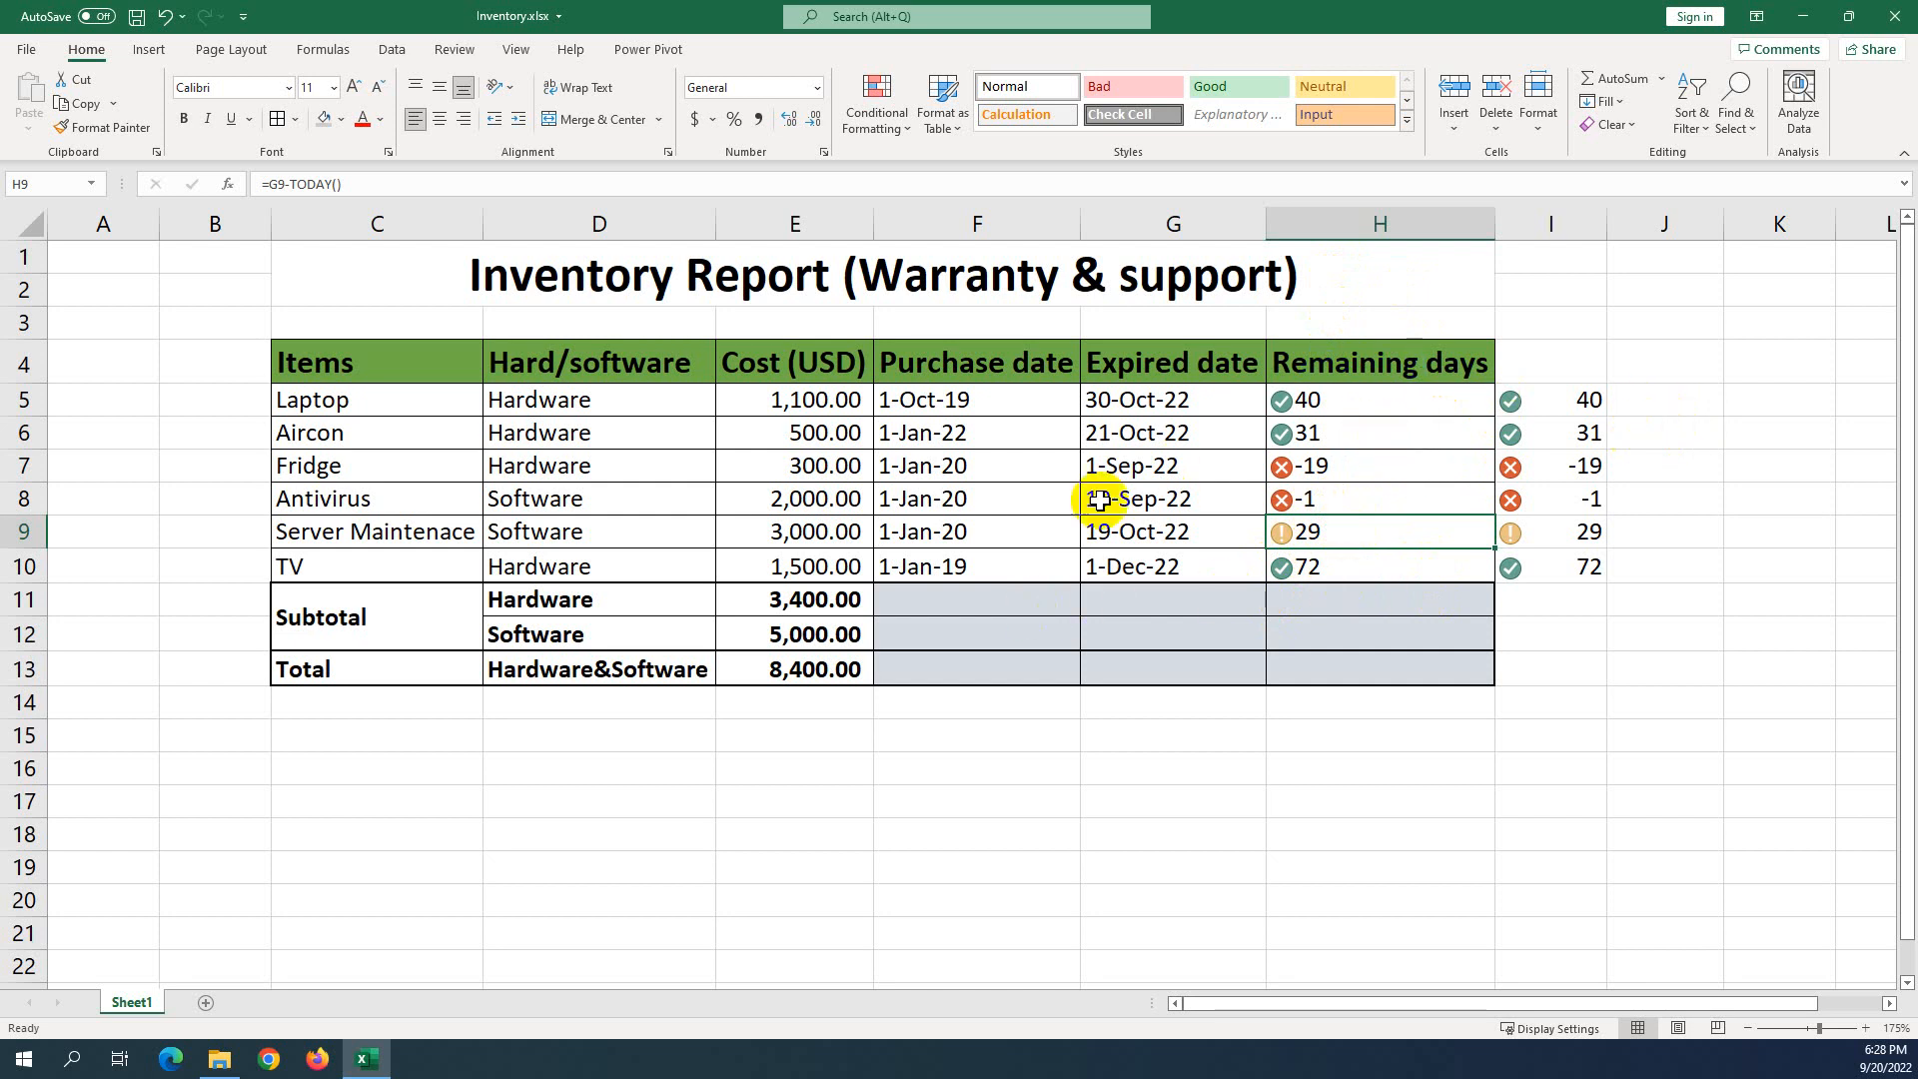
Look over the Hardware and Software subtotals and the combined total under the Cost (USD) column.
{"action": "left_click", "coordinate": [796, 599]}
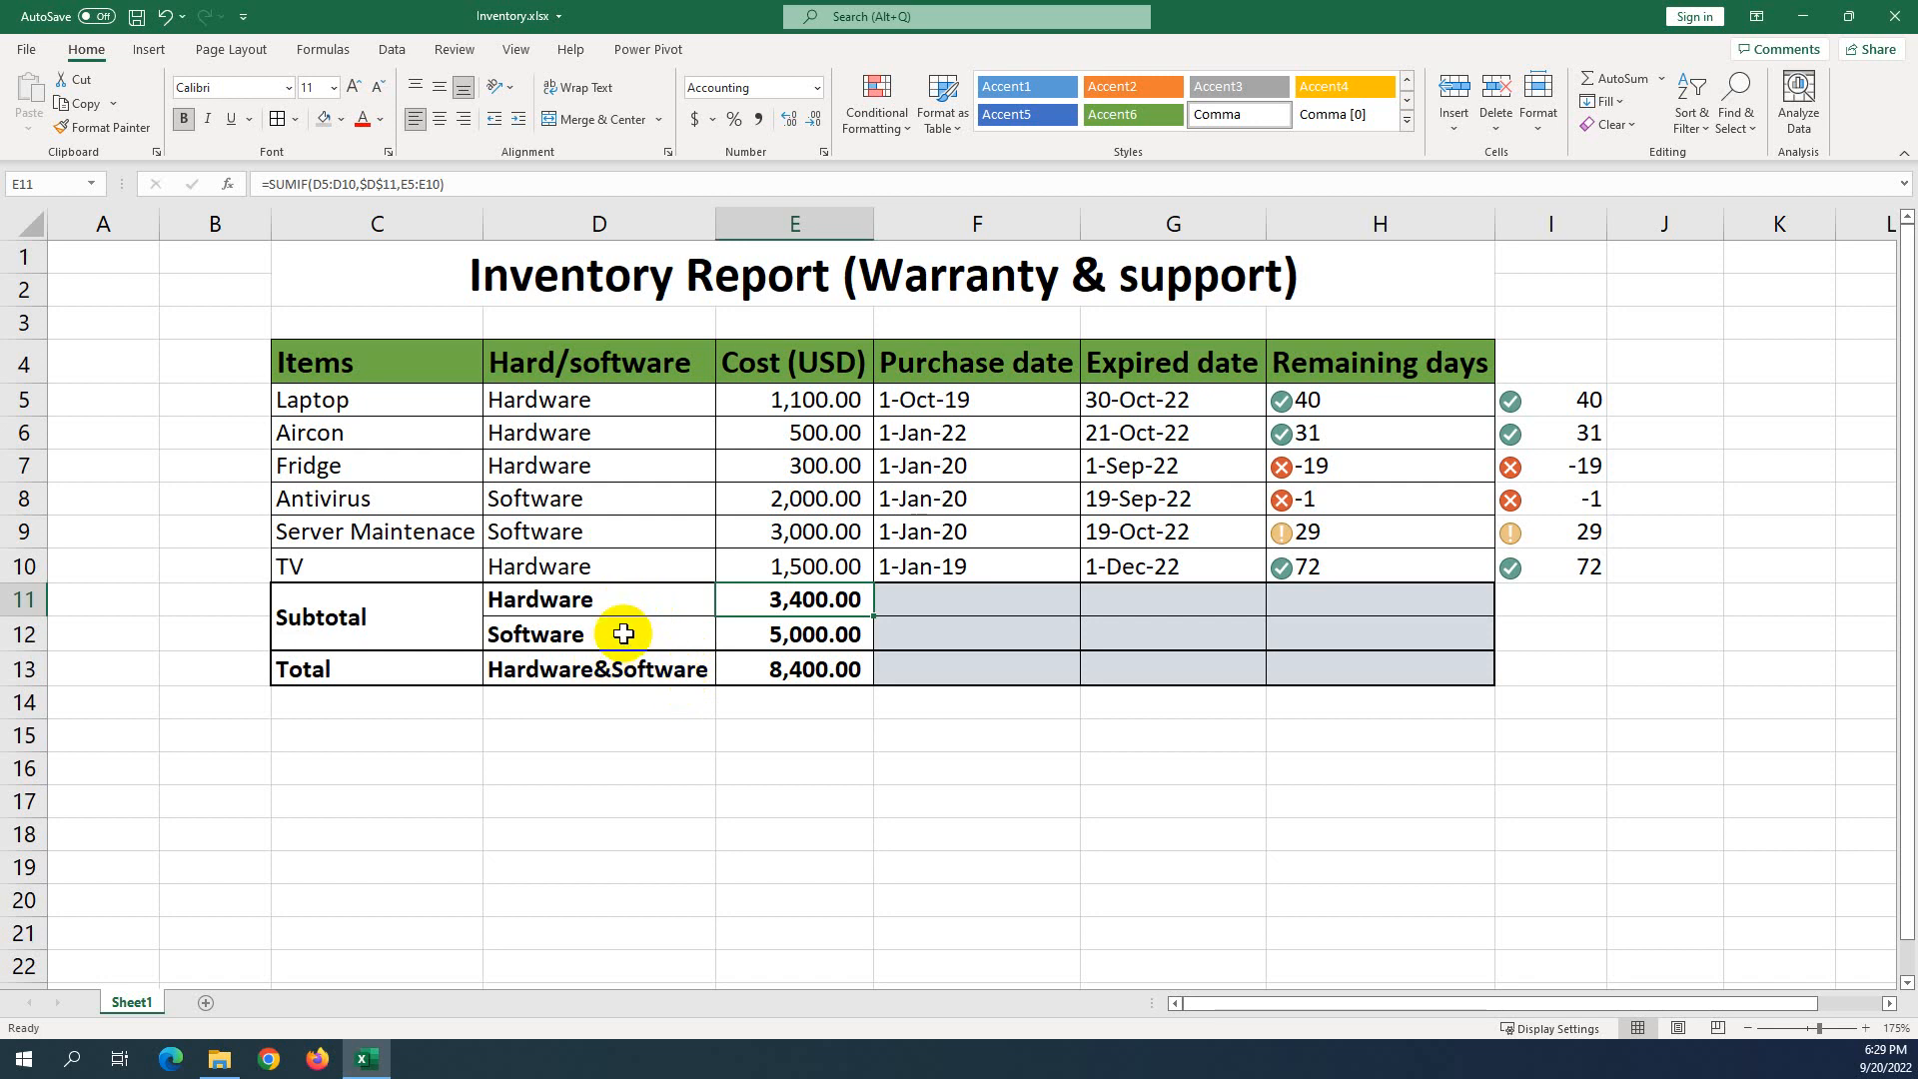
{"action": "left_click", "coordinate": [627, 632]}
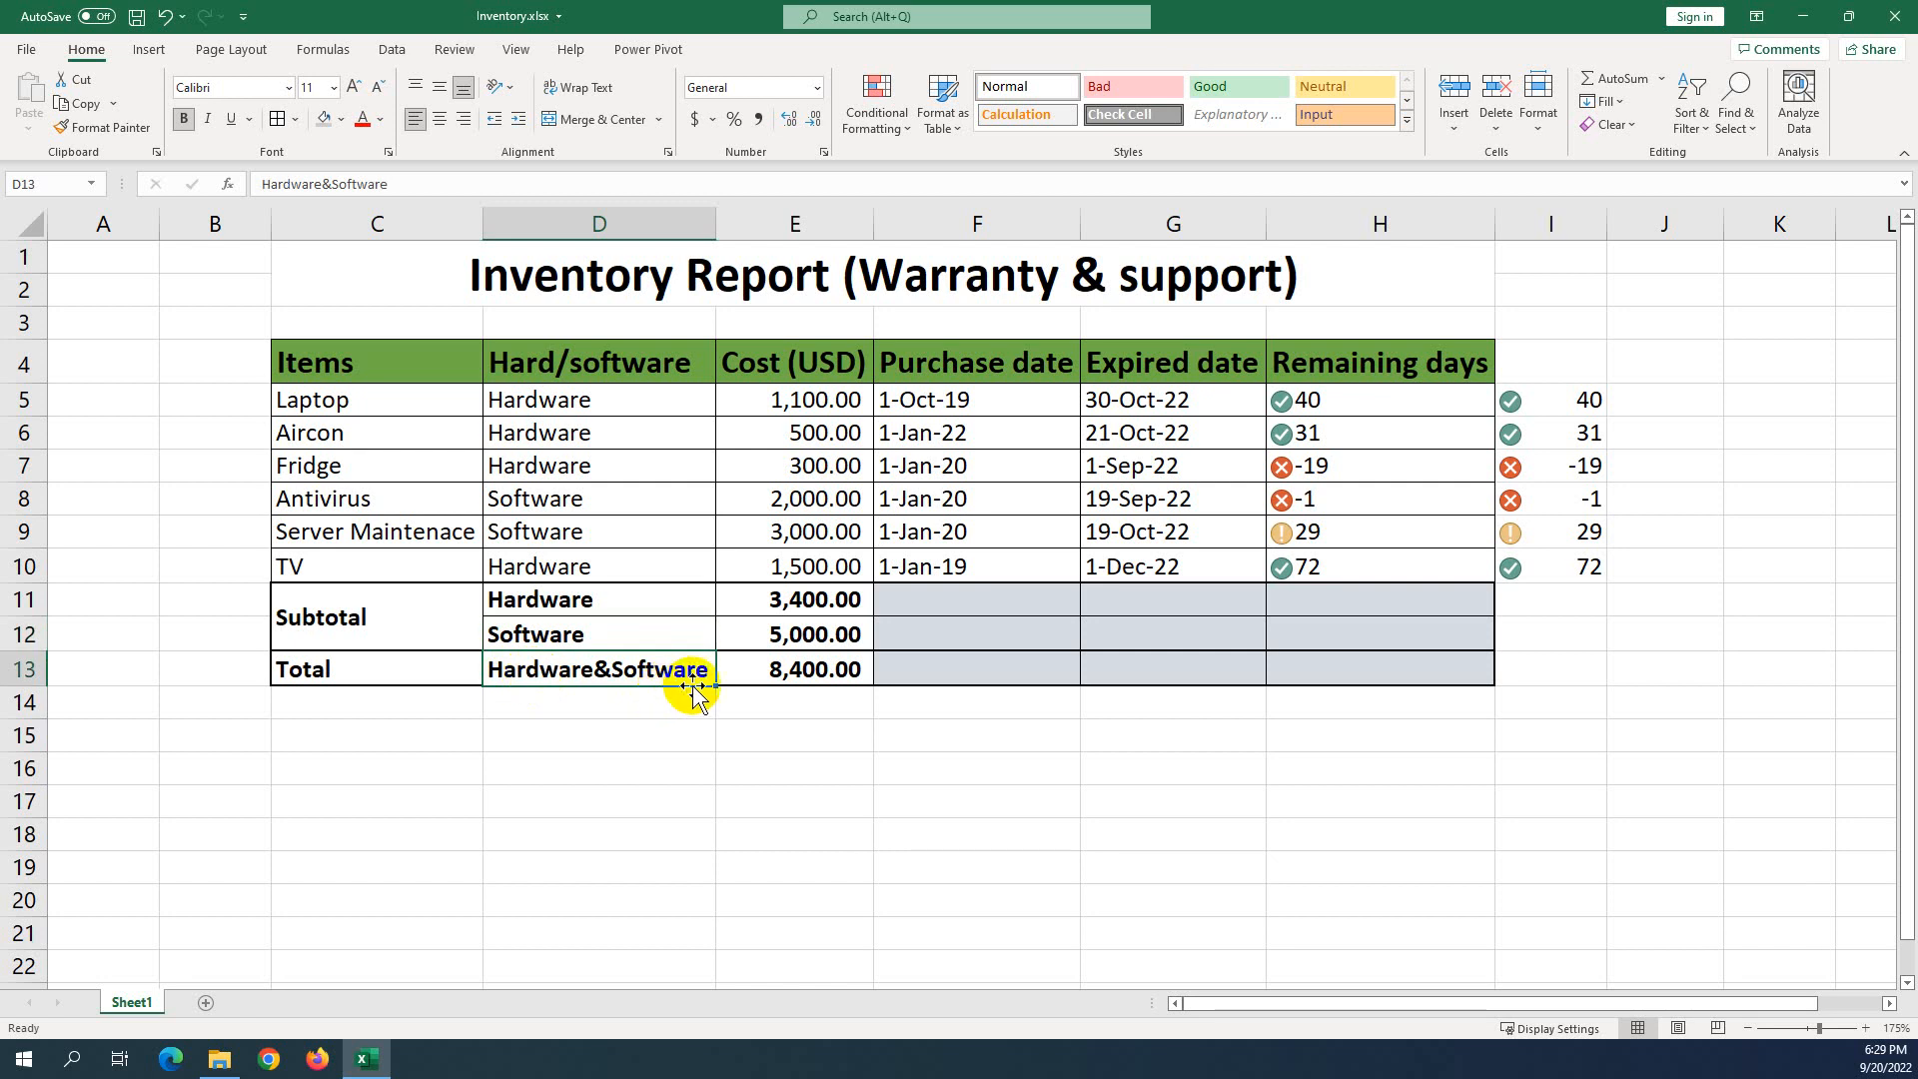
{"action": "left_click", "coordinate": [723, 674]}
{"action": "left_click", "coordinate": [810, 360]}
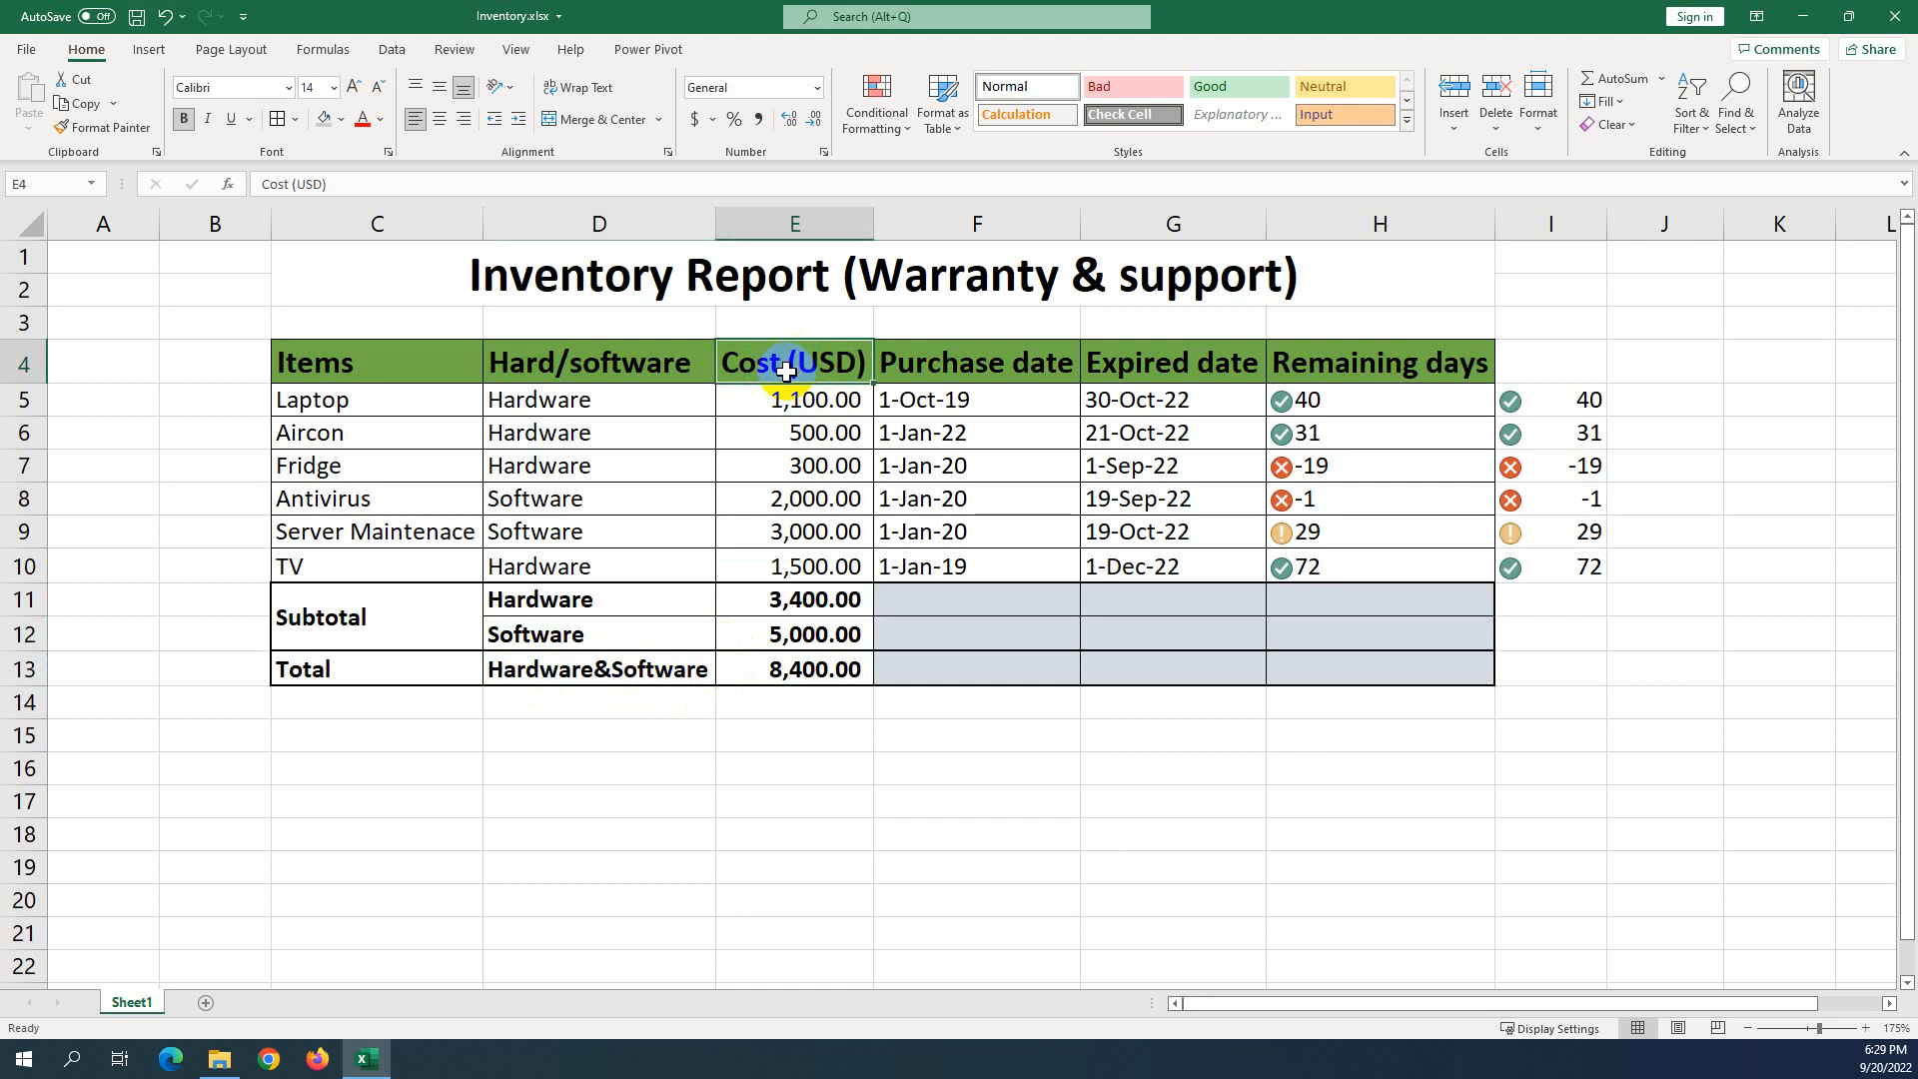
Examine the Hardware subtotal formula in E11 and the hardware or software type of each item in D5:D10.
{"action": "left_click", "coordinate": [754, 600]}
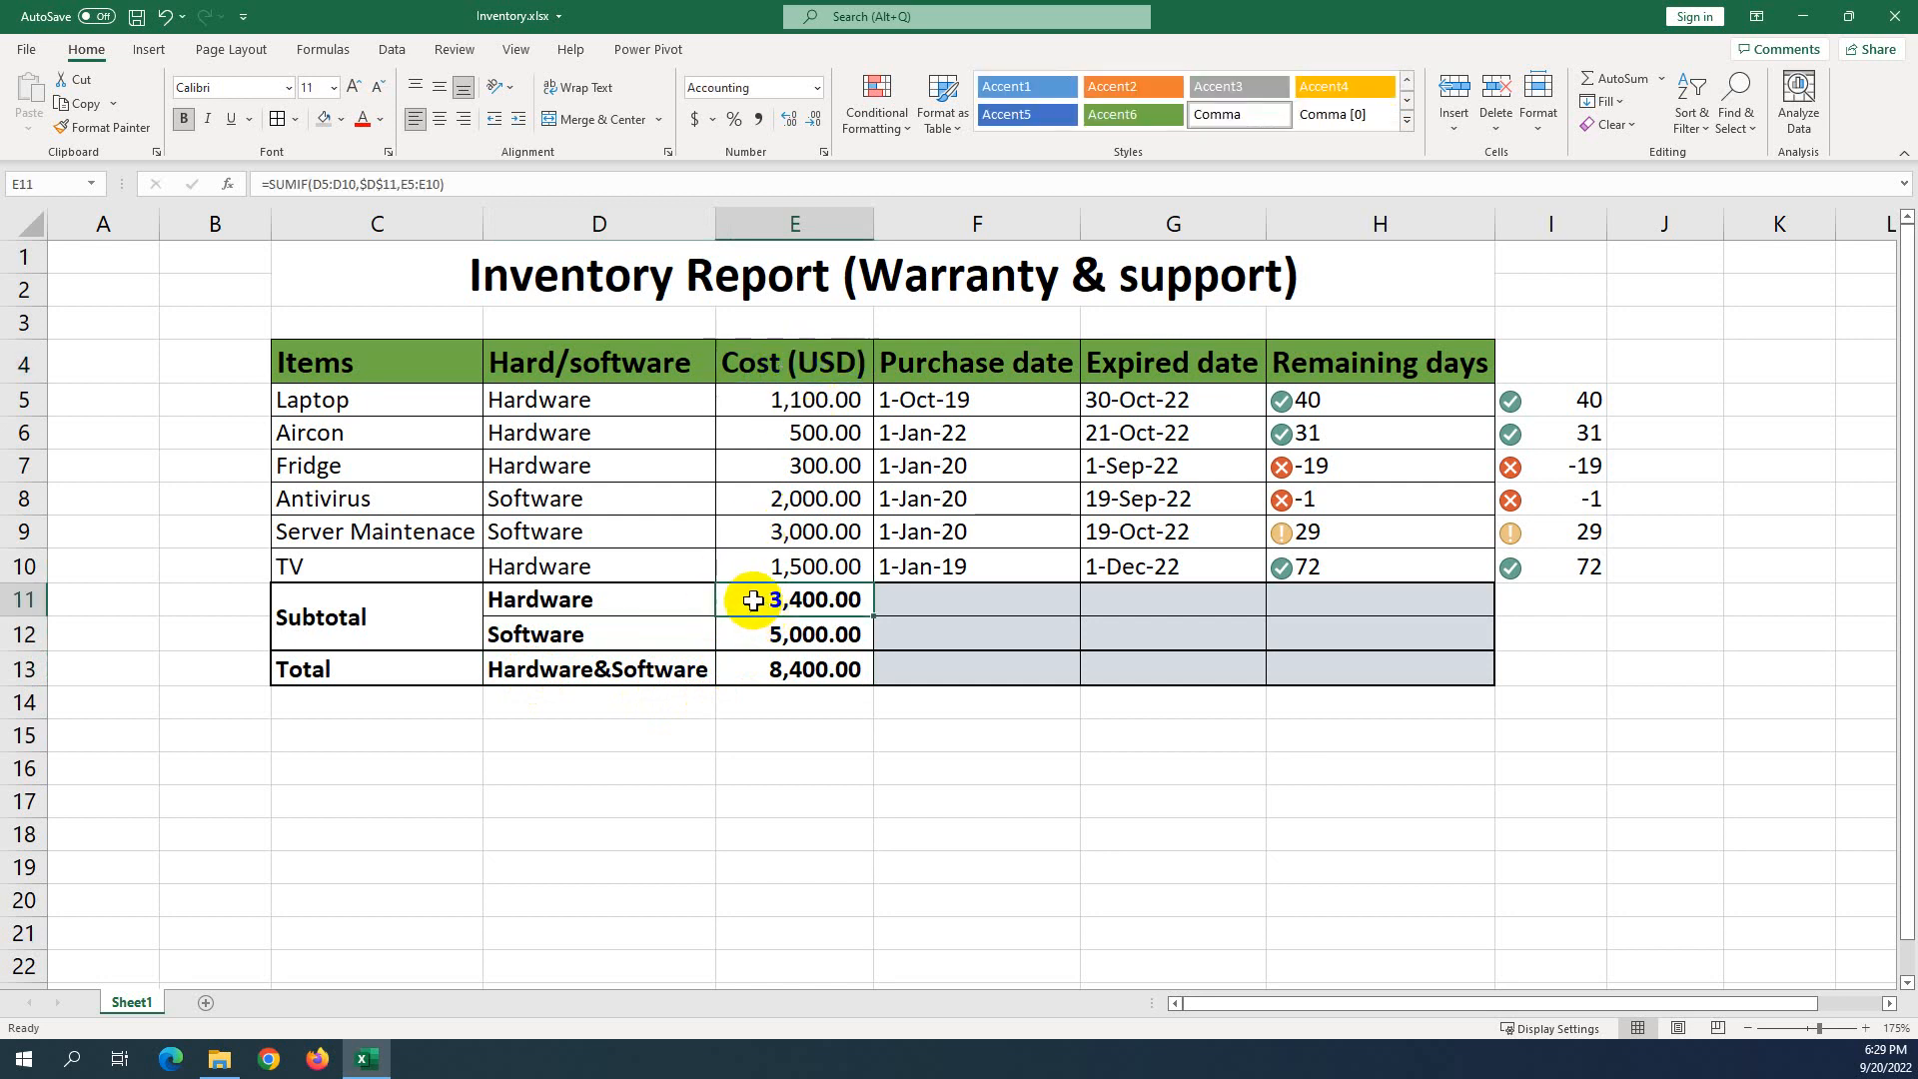
{"action": "left_click_drag", "start_coordinate": [594, 402], "coordinate": [561, 531]}
{"action": "left_click", "coordinate": [563, 402]}
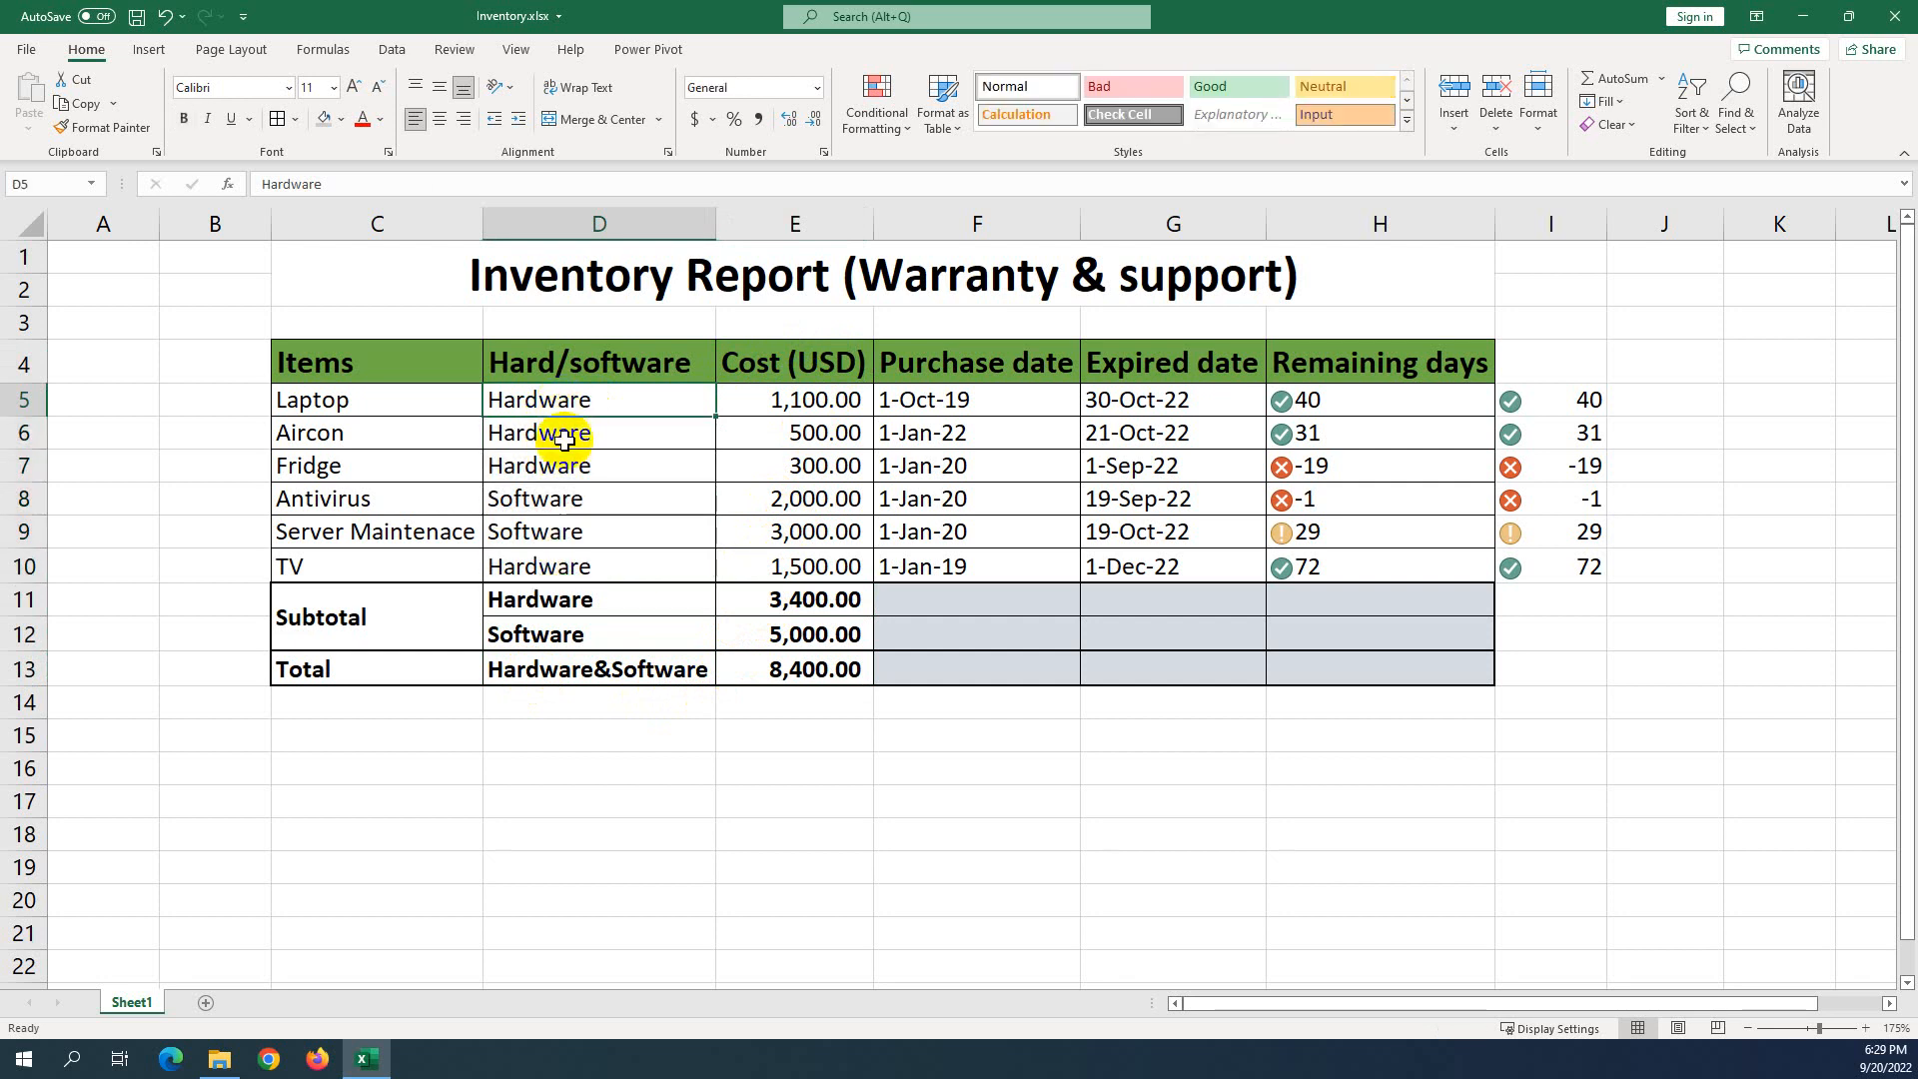
{"action": "left_click", "coordinate": [527, 498]}
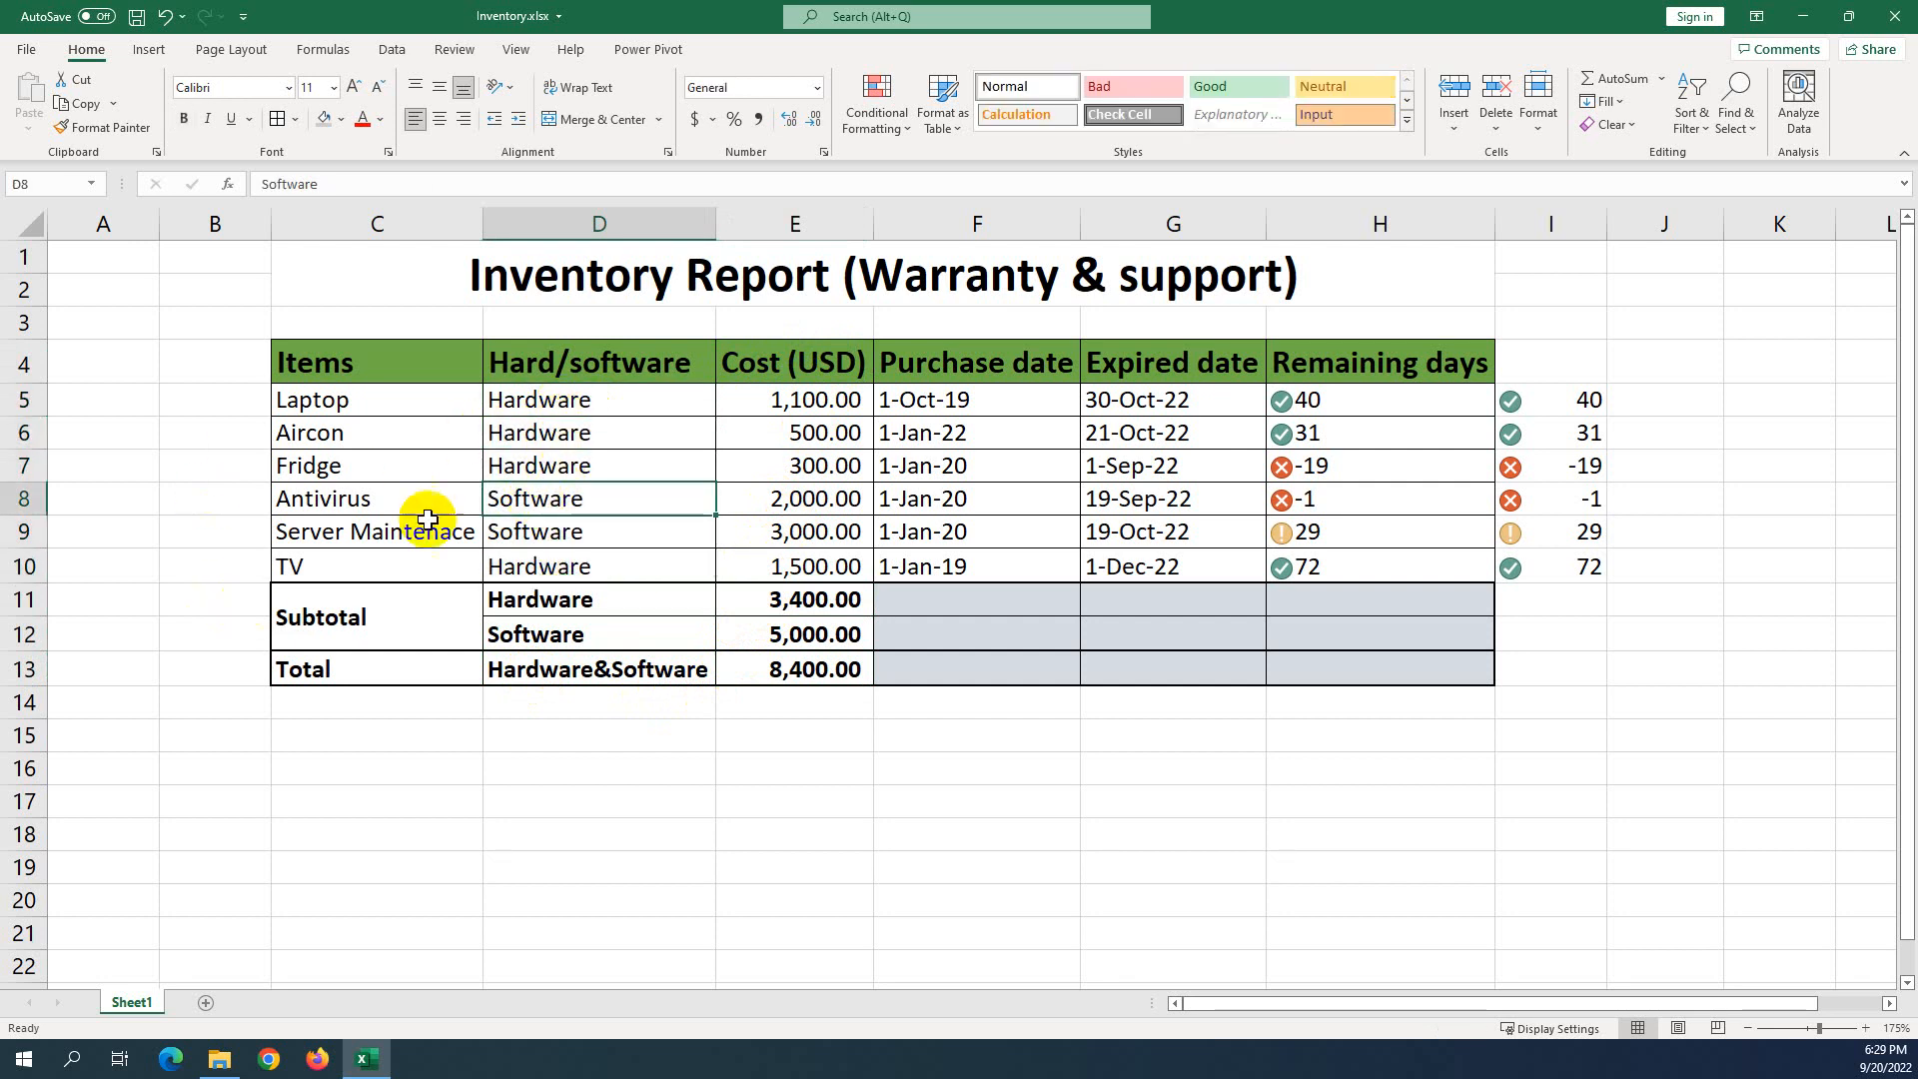
{"action": "left_click", "coordinate": [524, 409]}
{"action": "left_click", "coordinate": [503, 499]}
{"action": "left_click", "coordinate": [505, 534]}
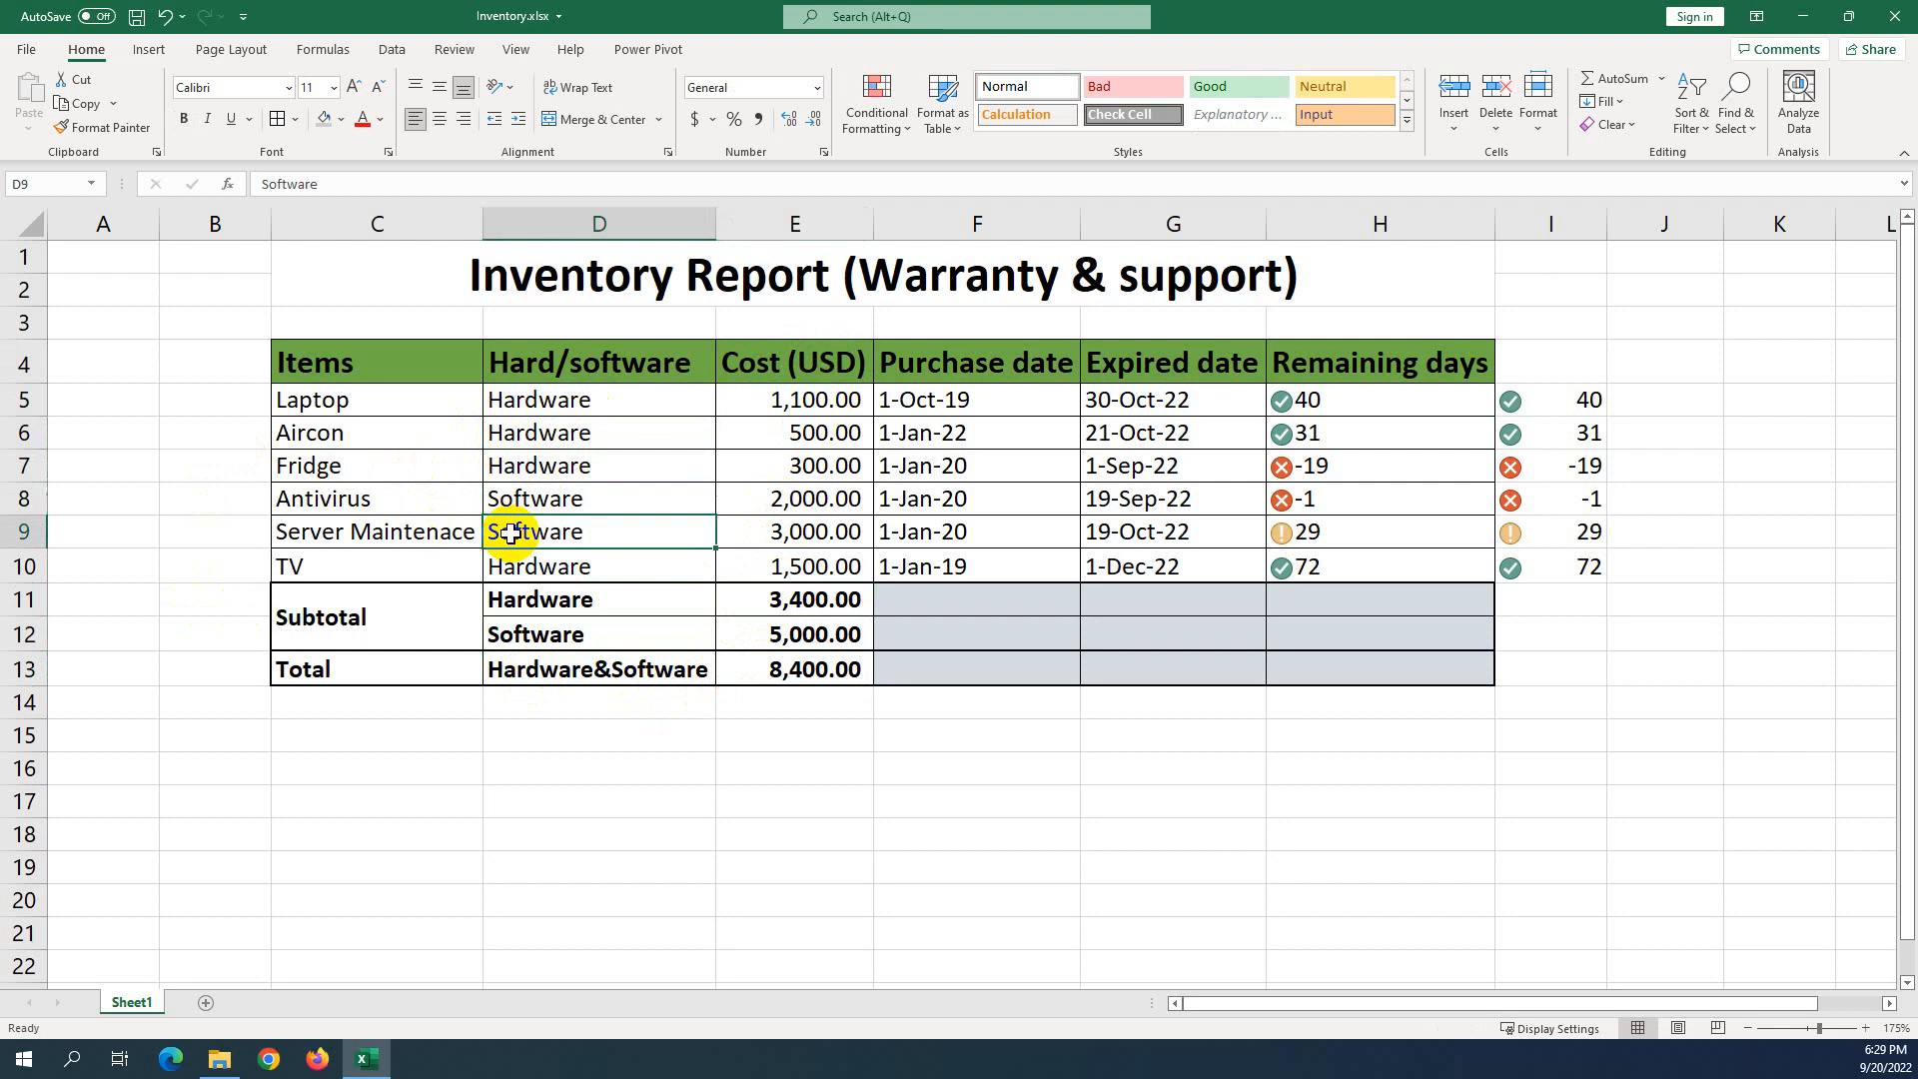
{"action": "left_click", "coordinate": [505, 562]}
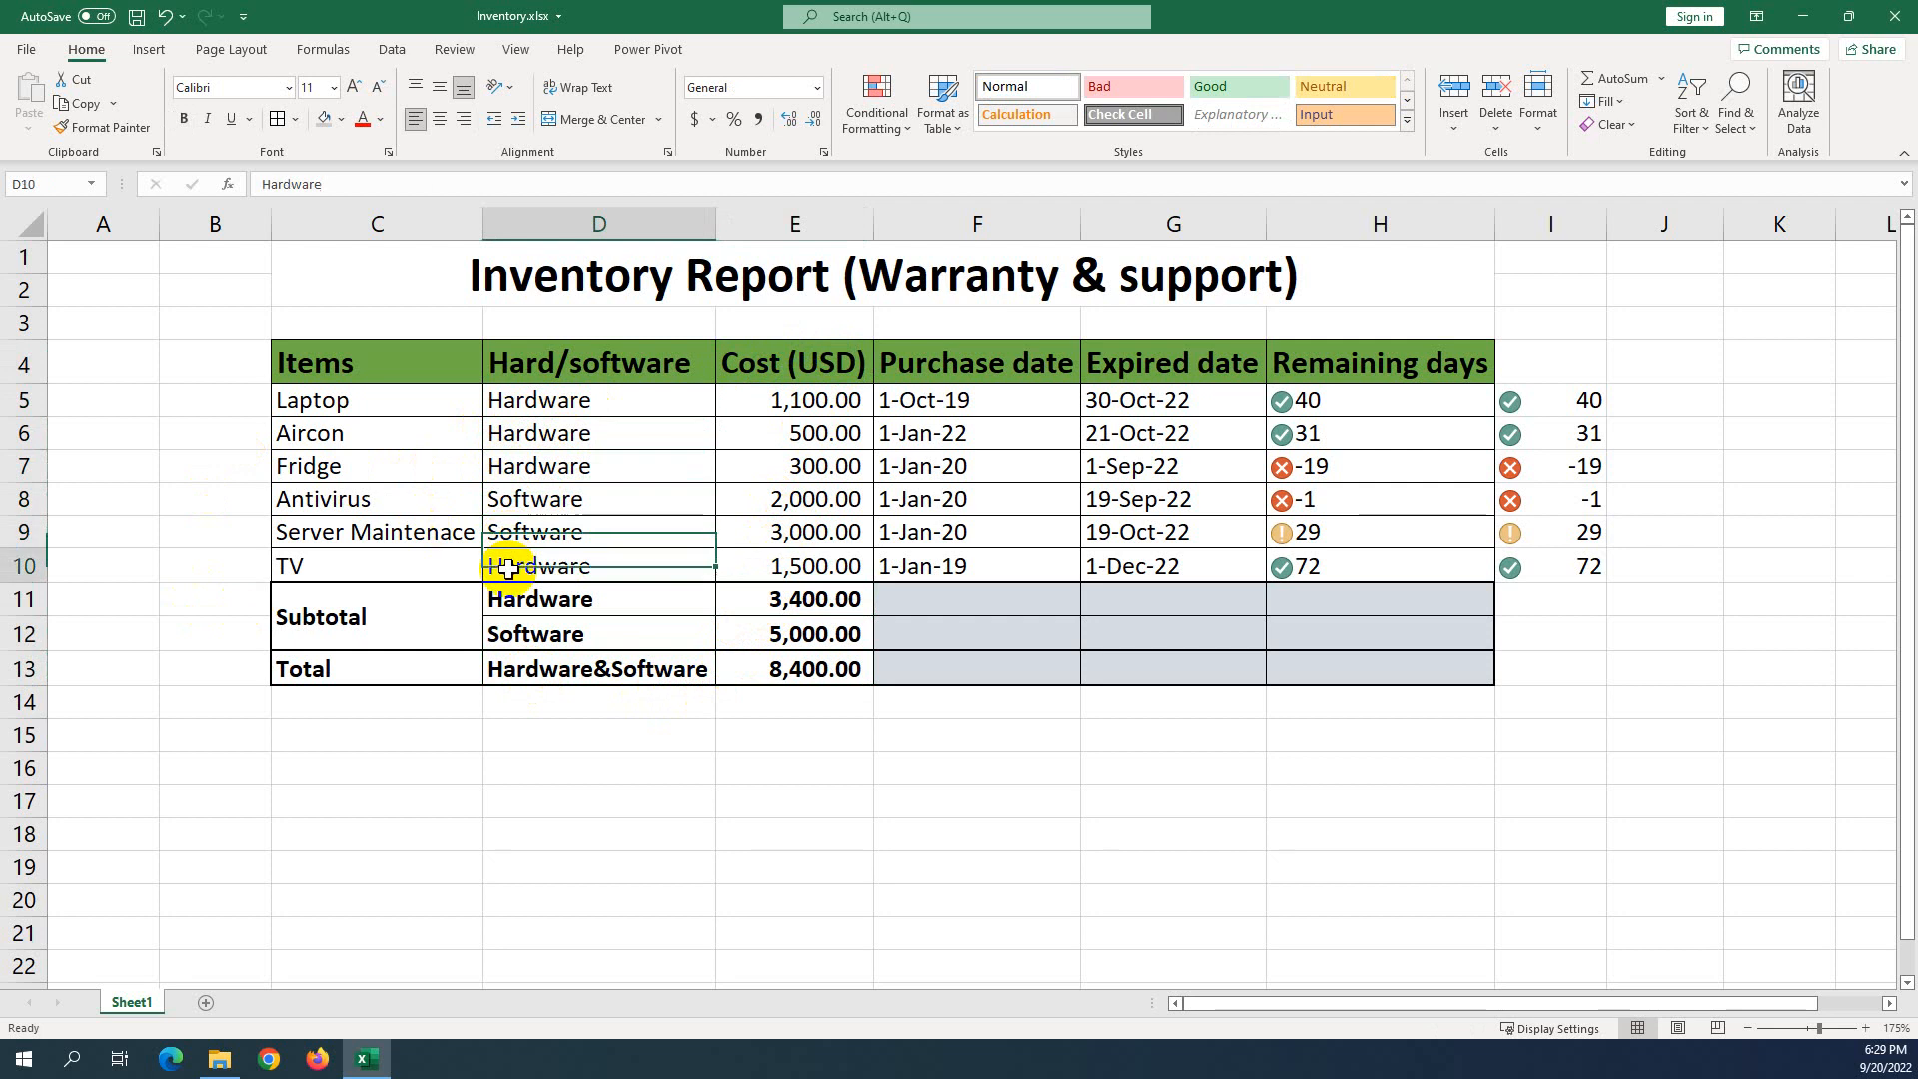
Inspect the SUMIF formulas of the subtotals in E11 and E12 and the SUM formula of the total in E13.
{"action": "left_click", "coordinate": [745, 599]}
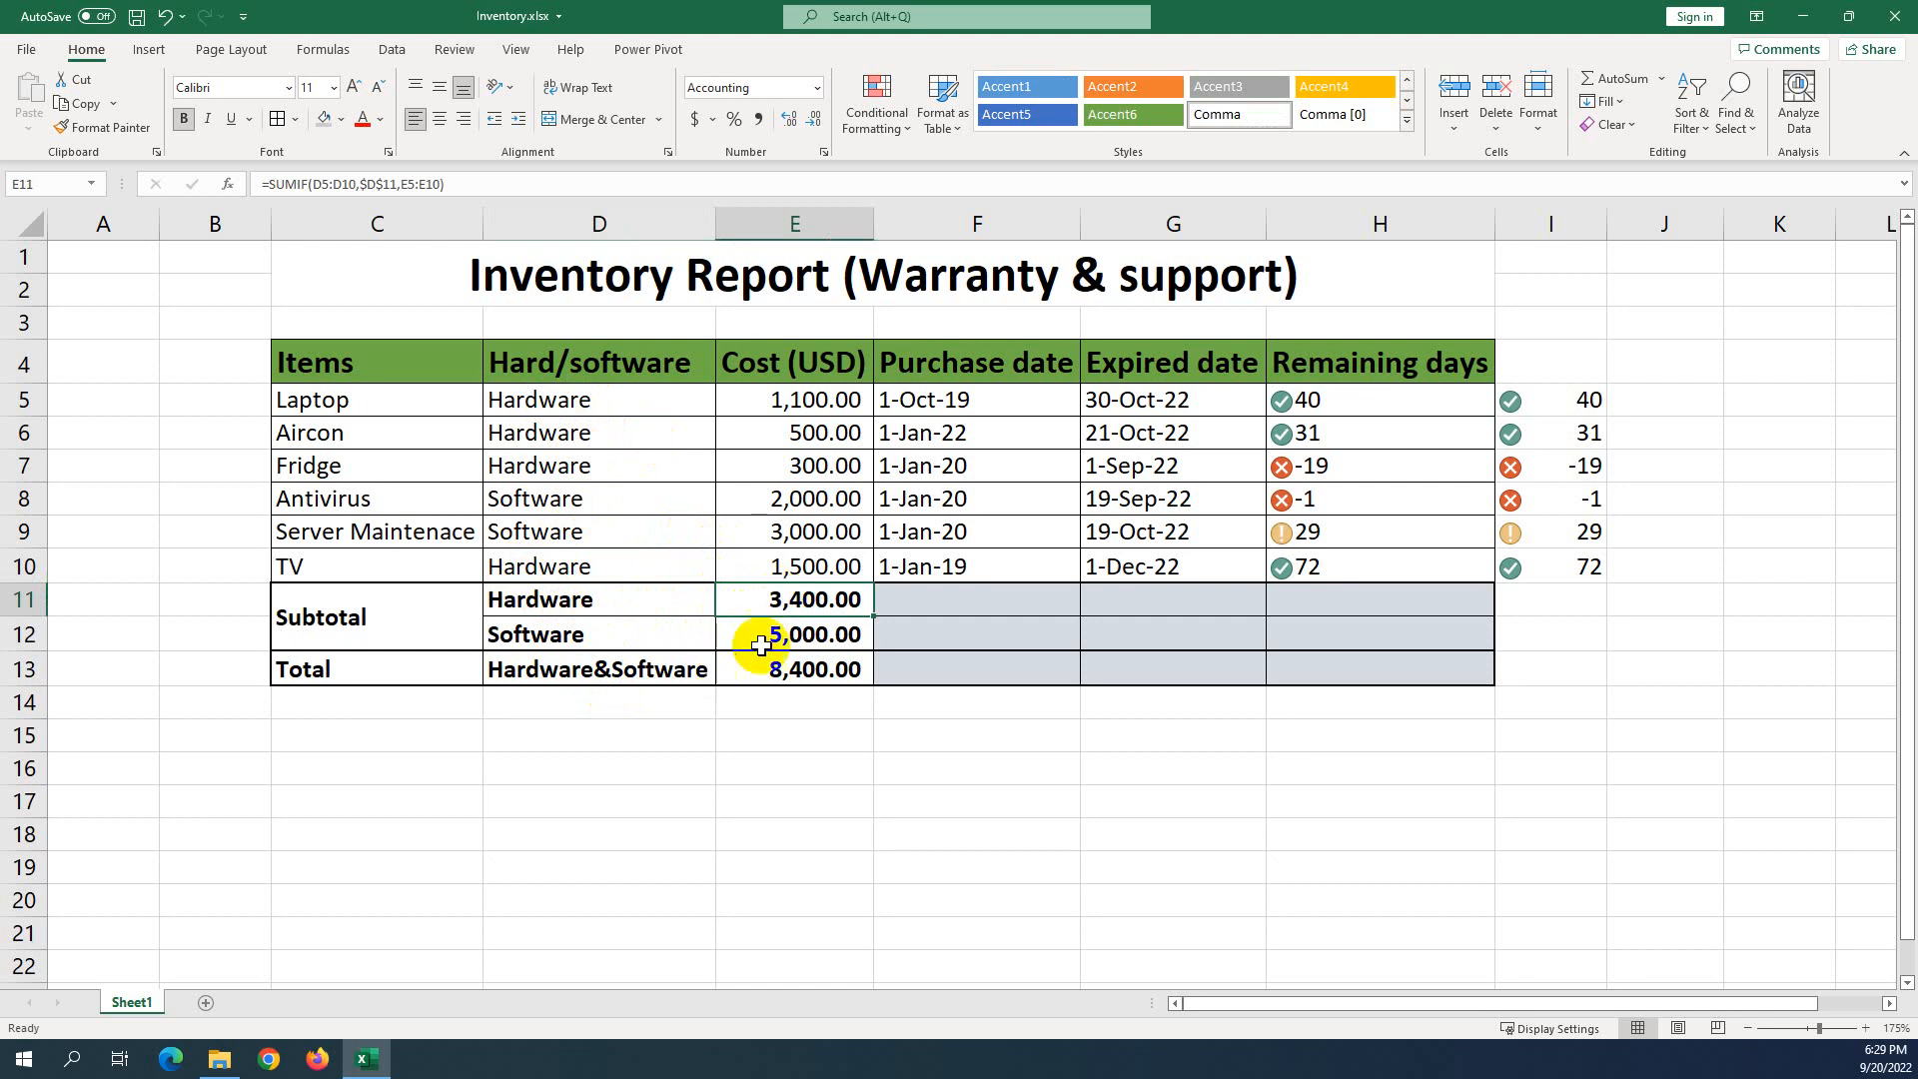
{"action": "left_click", "coordinate": [635, 631]}
{"action": "left_click", "coordinate": [788, 639]}
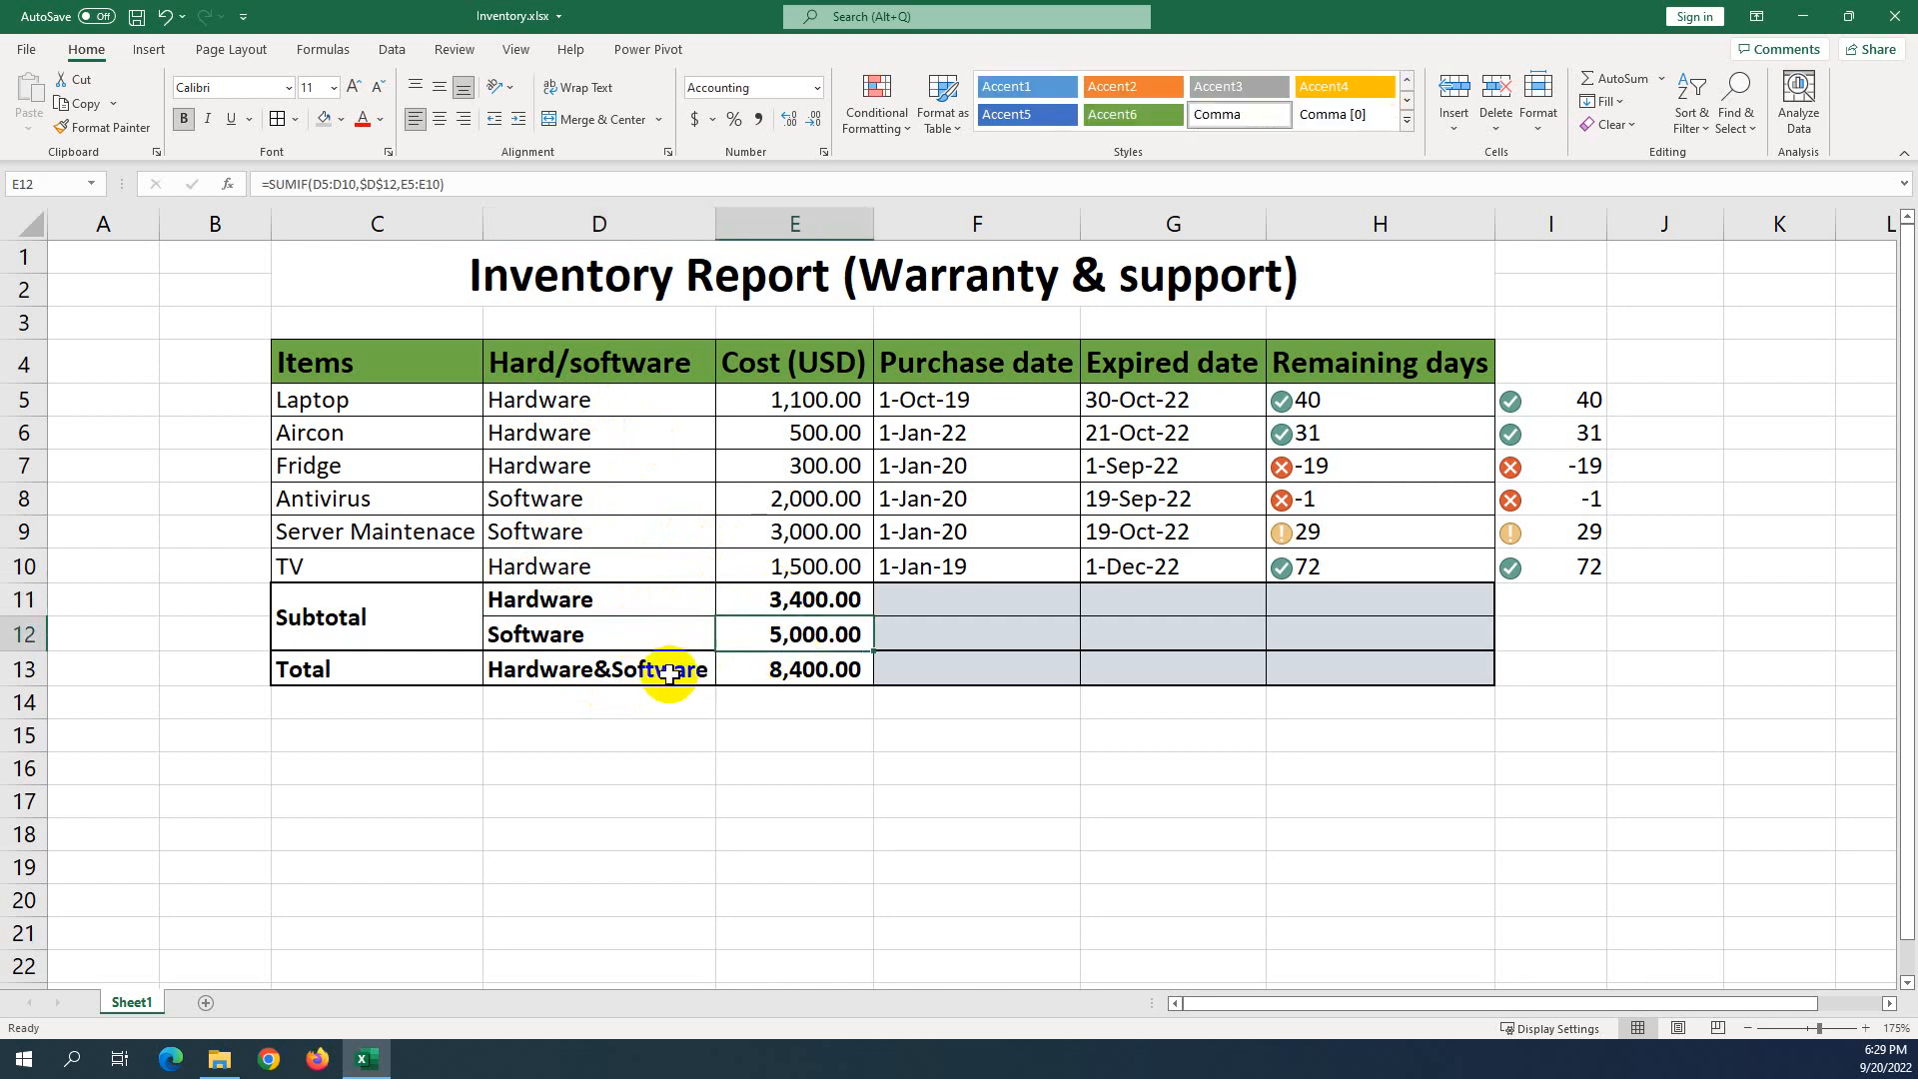
{"action": "left_click", "coordinate": [671, 671]}
{"action": "left_click", "coordinate": [767, 681]}
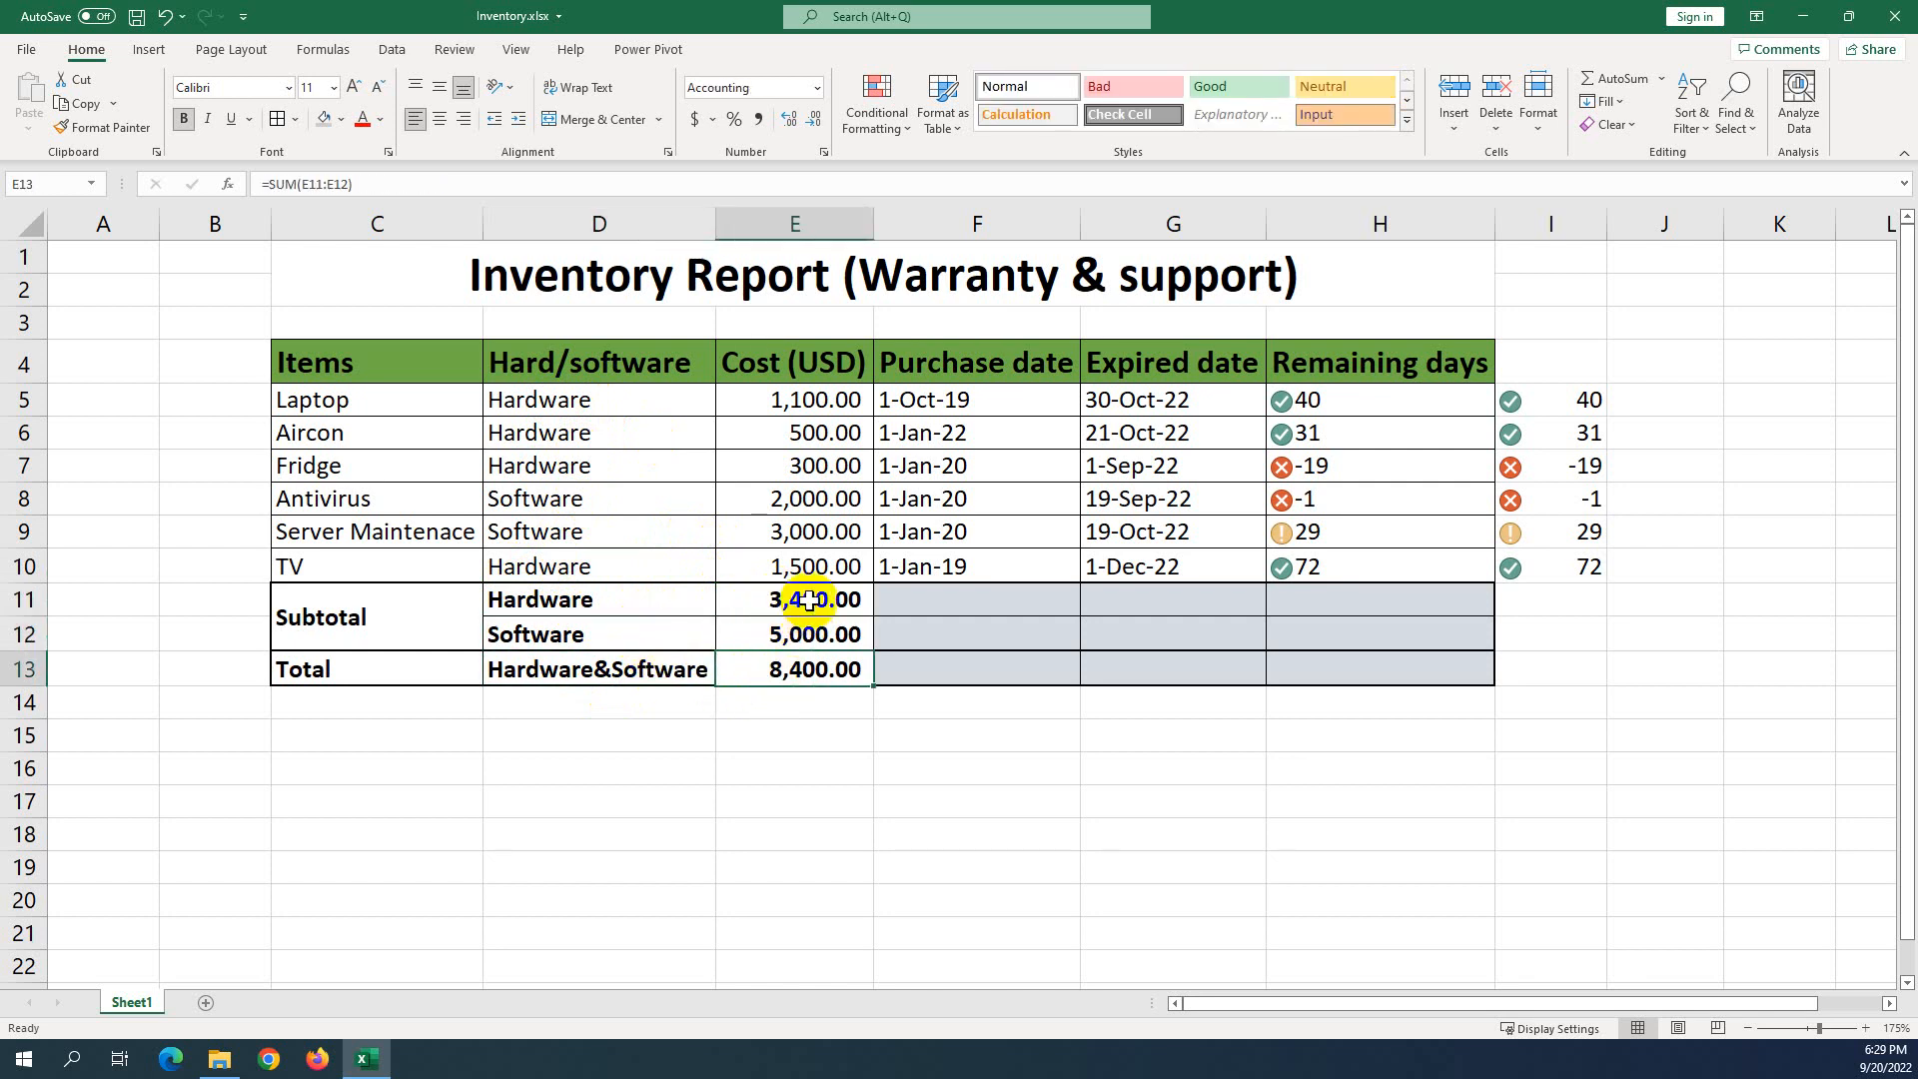
Look over the subtotals in E11:E12 and total in E13, and examine the arguments of the Hardware SUMIF formula in E11.
{"action": "left_click_drag", "start_coordinate": [799, 597], "coordinate": [797, 631]}
{"action": "left_click", "coordinate": [774, 681]}
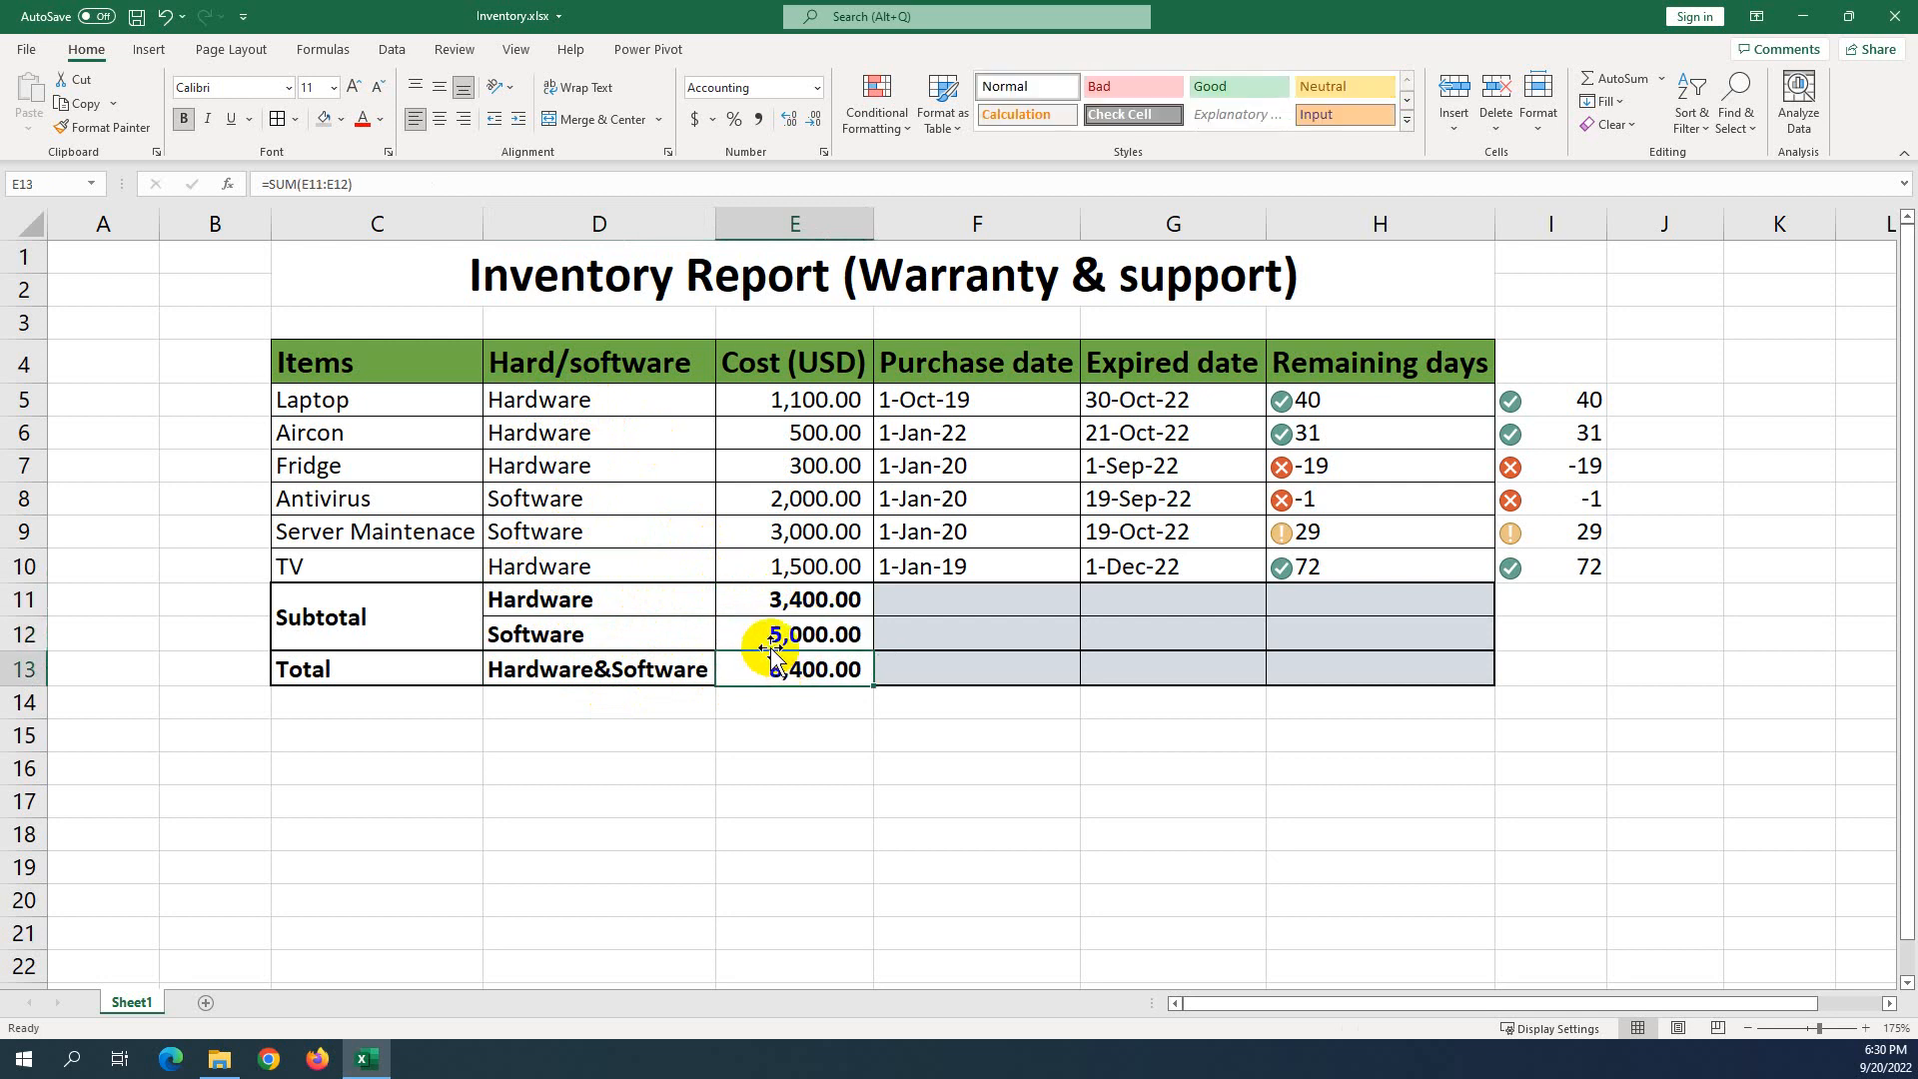
{"action": "left_click", "coordinate": [788, 601]}
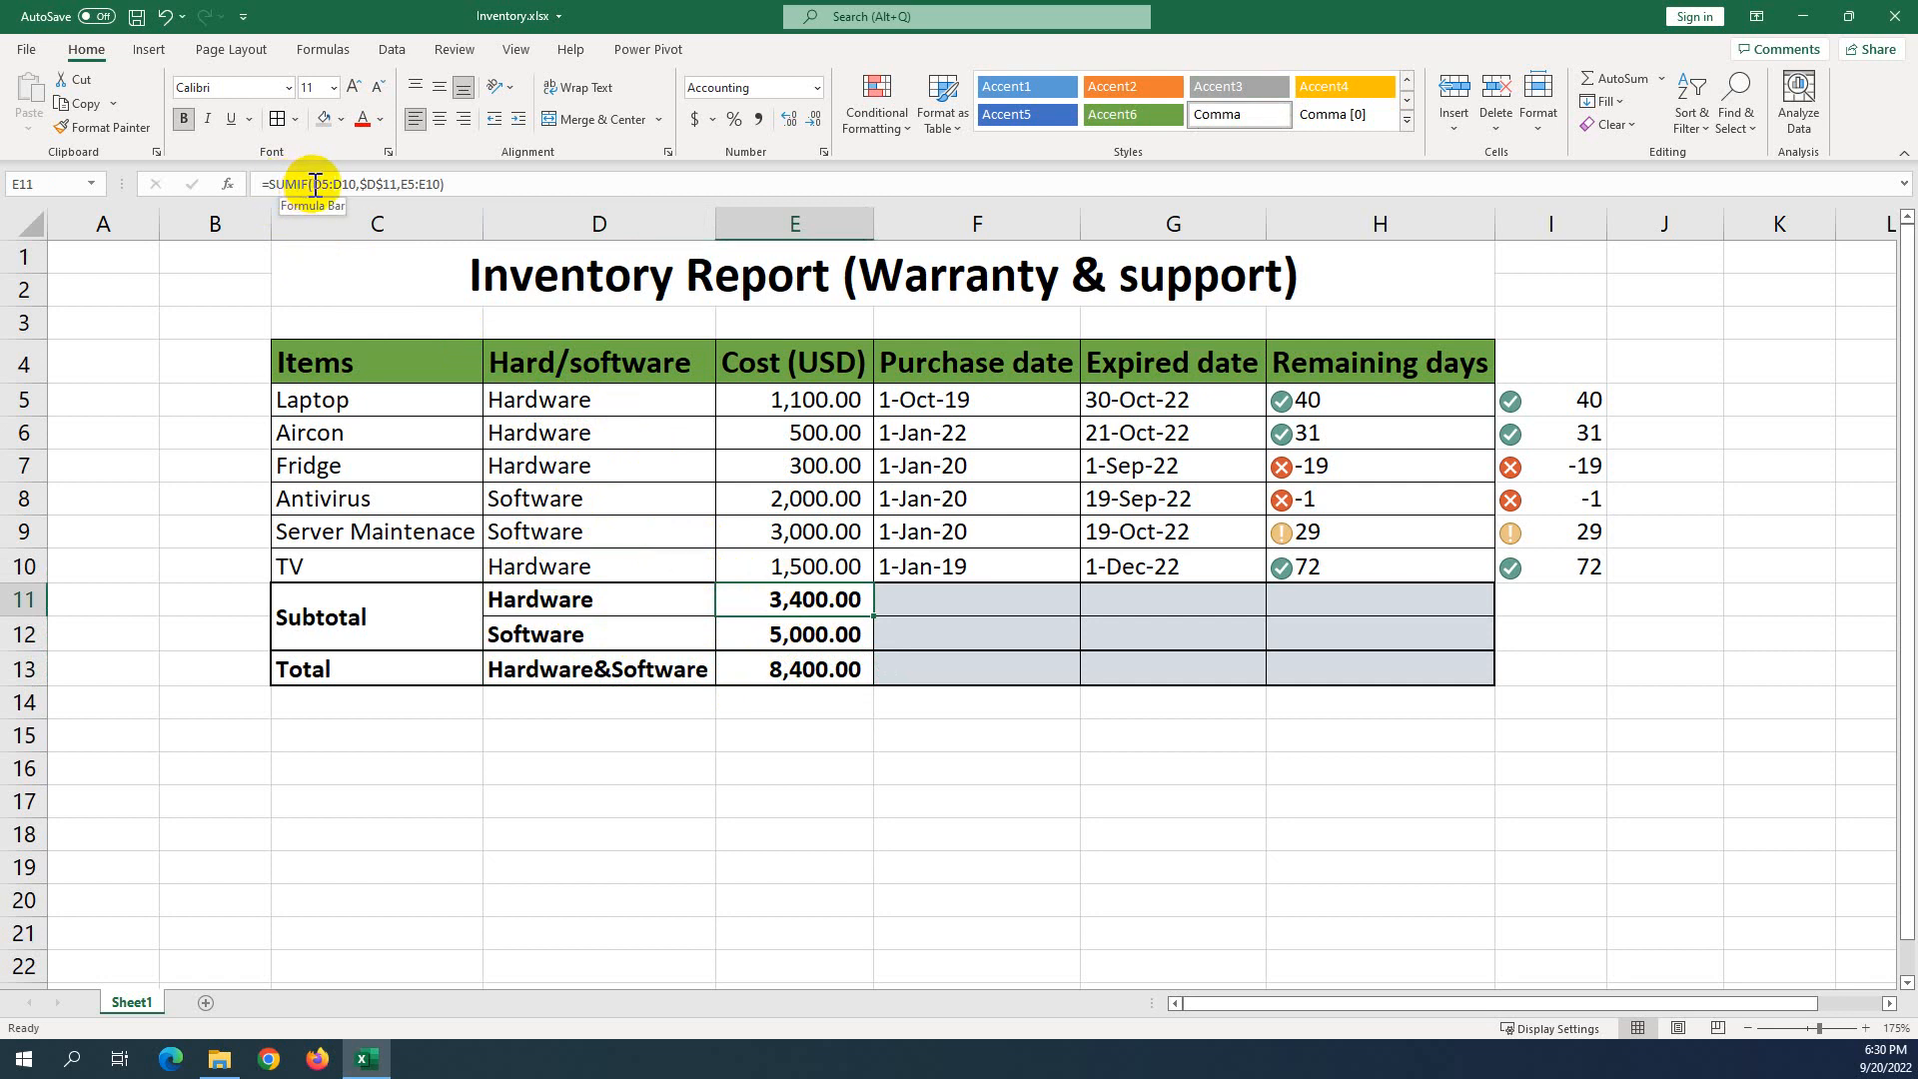
{"action": "double_click", "coordinate": [807, 603]}
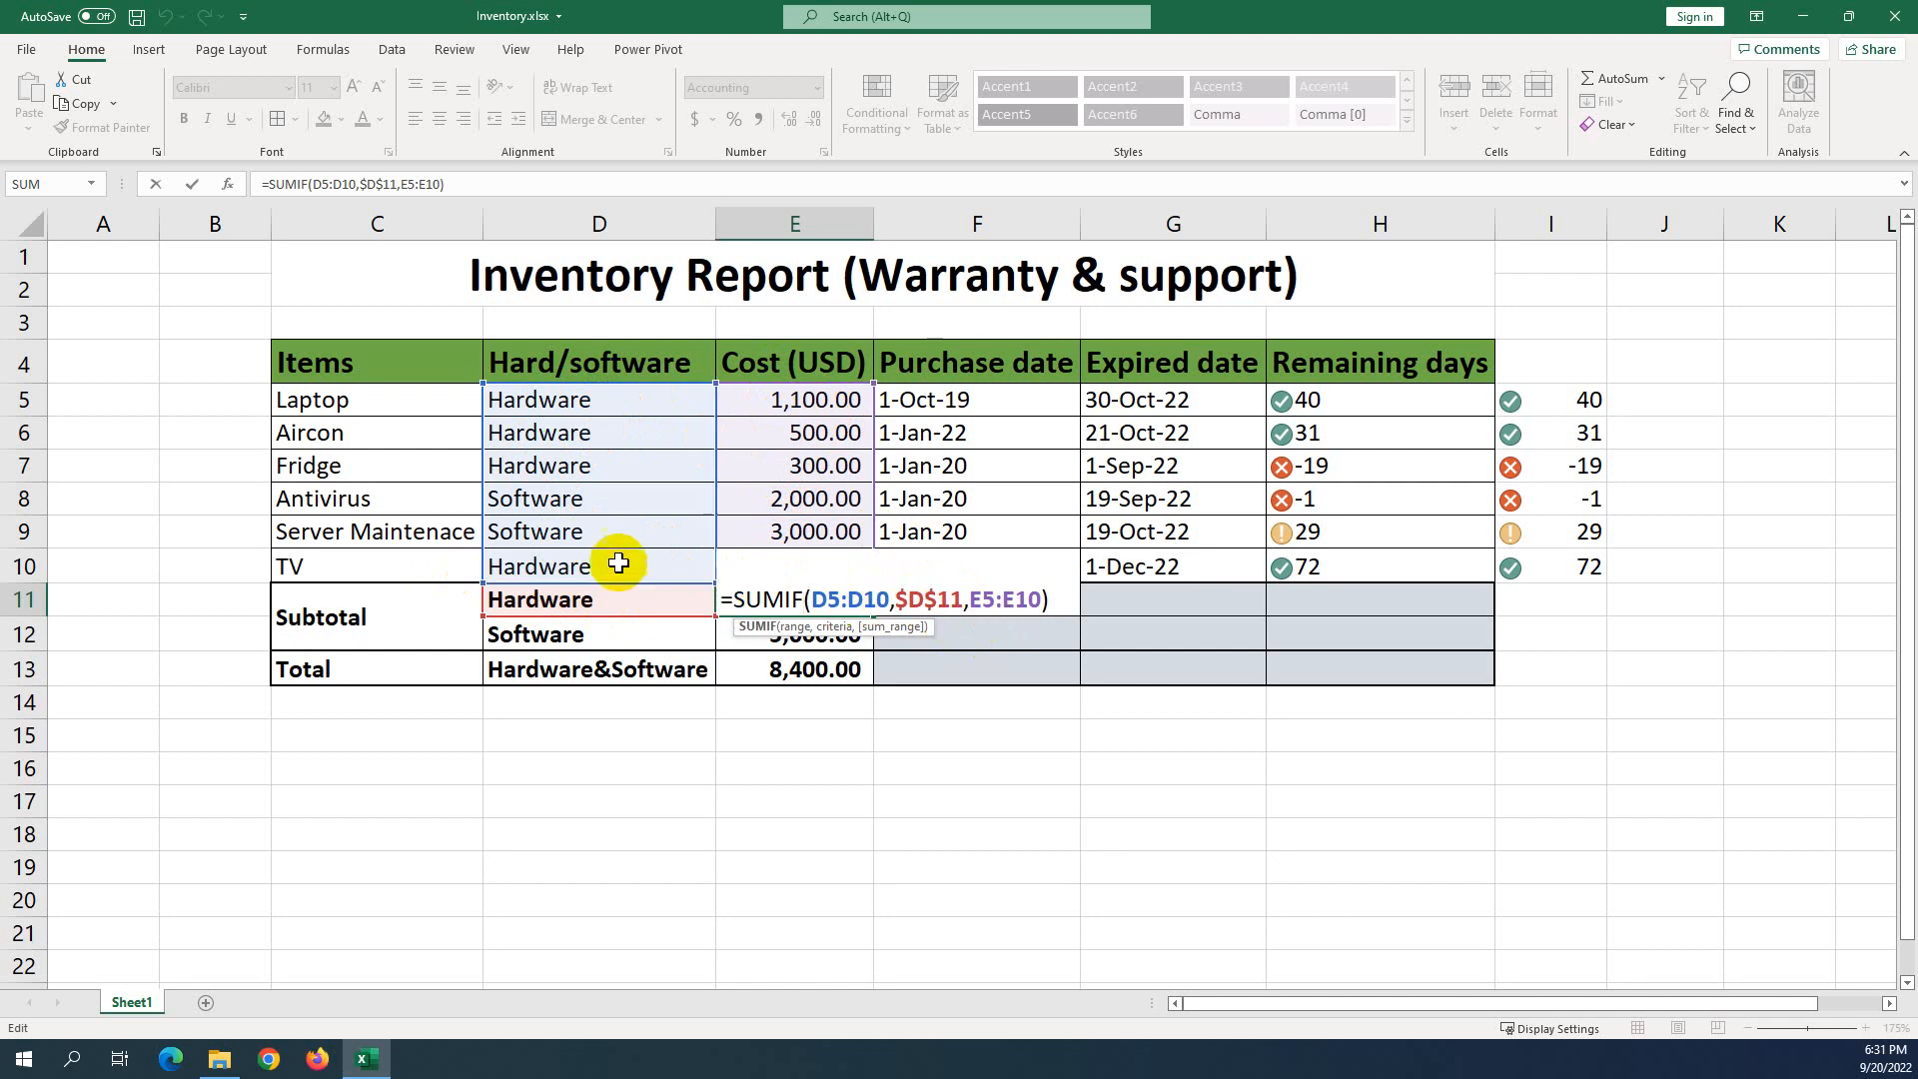
{"action": "key", "text": "Escape"}
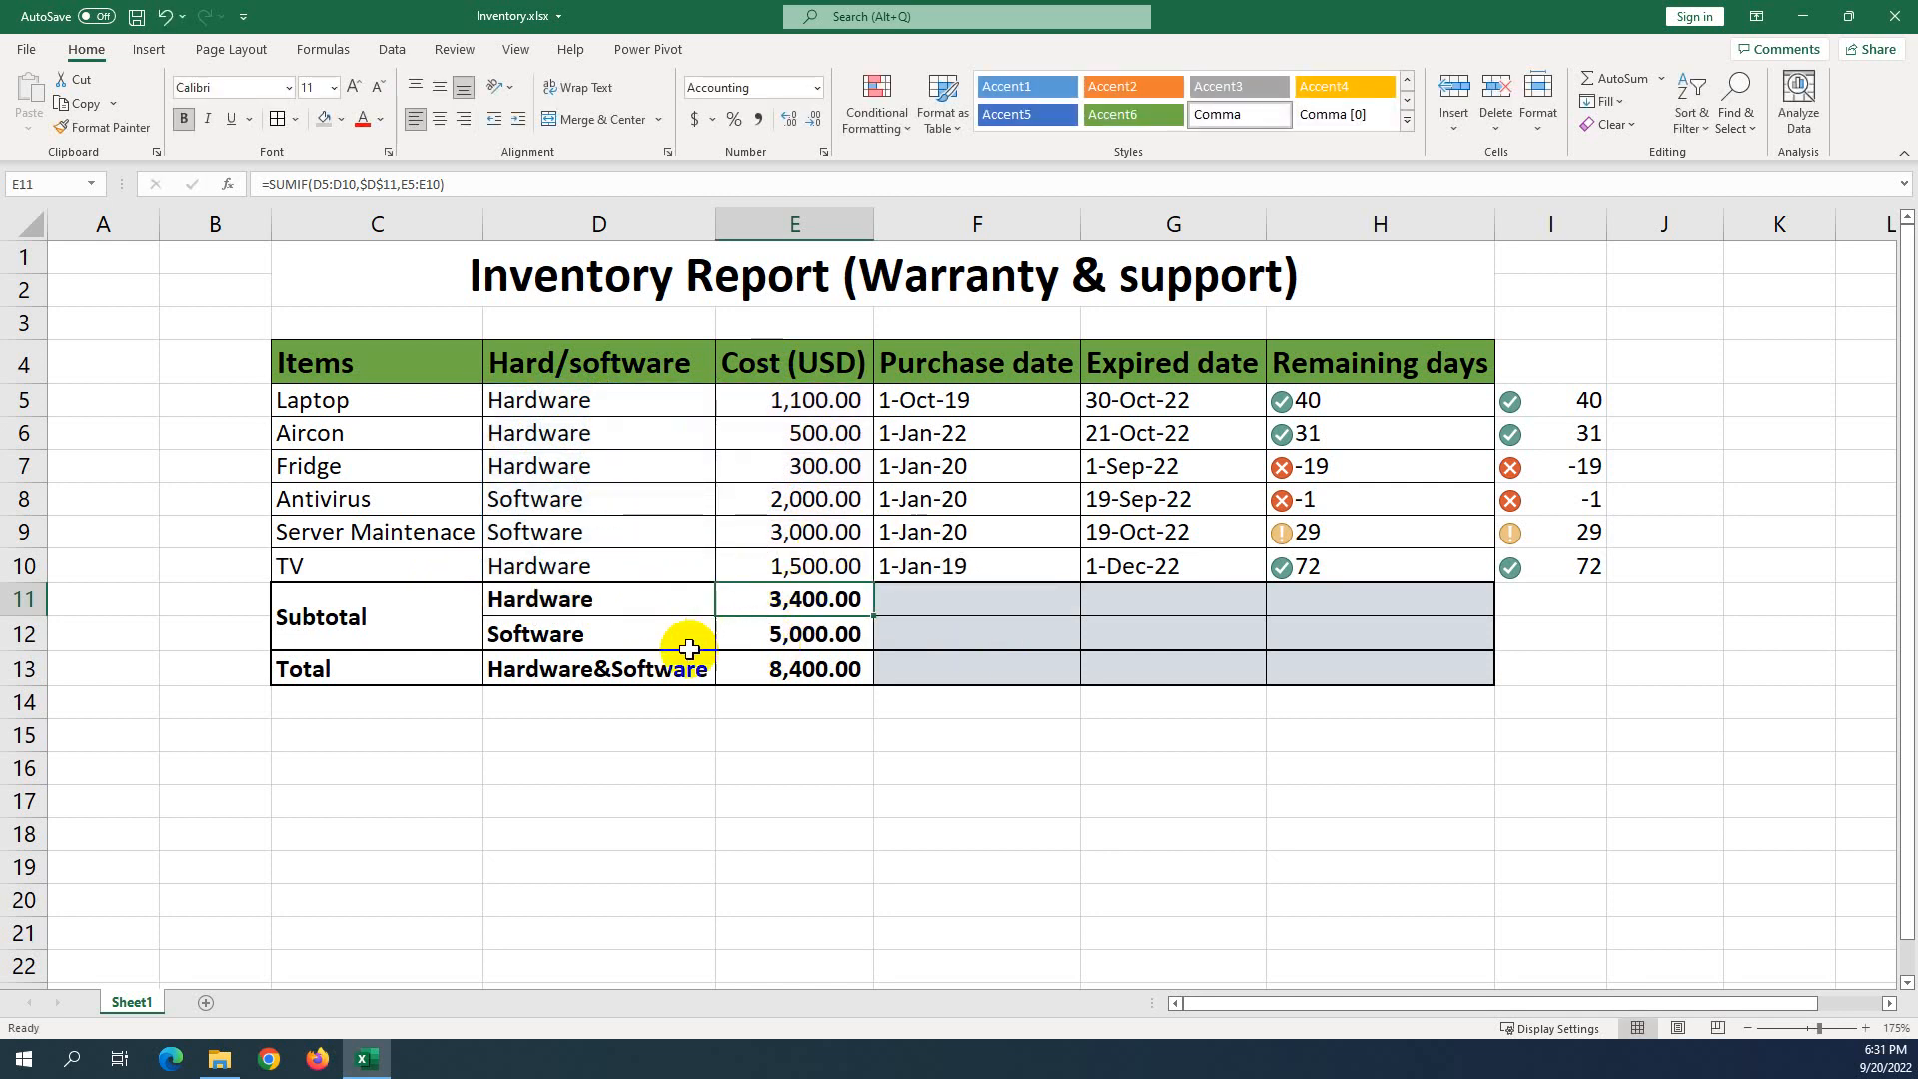
Trace the Hardware entries in D5:D7 and D10 that feed the Hardware subtotal in E11.
{"action": "left_click", "coordinate": [753, 637]}
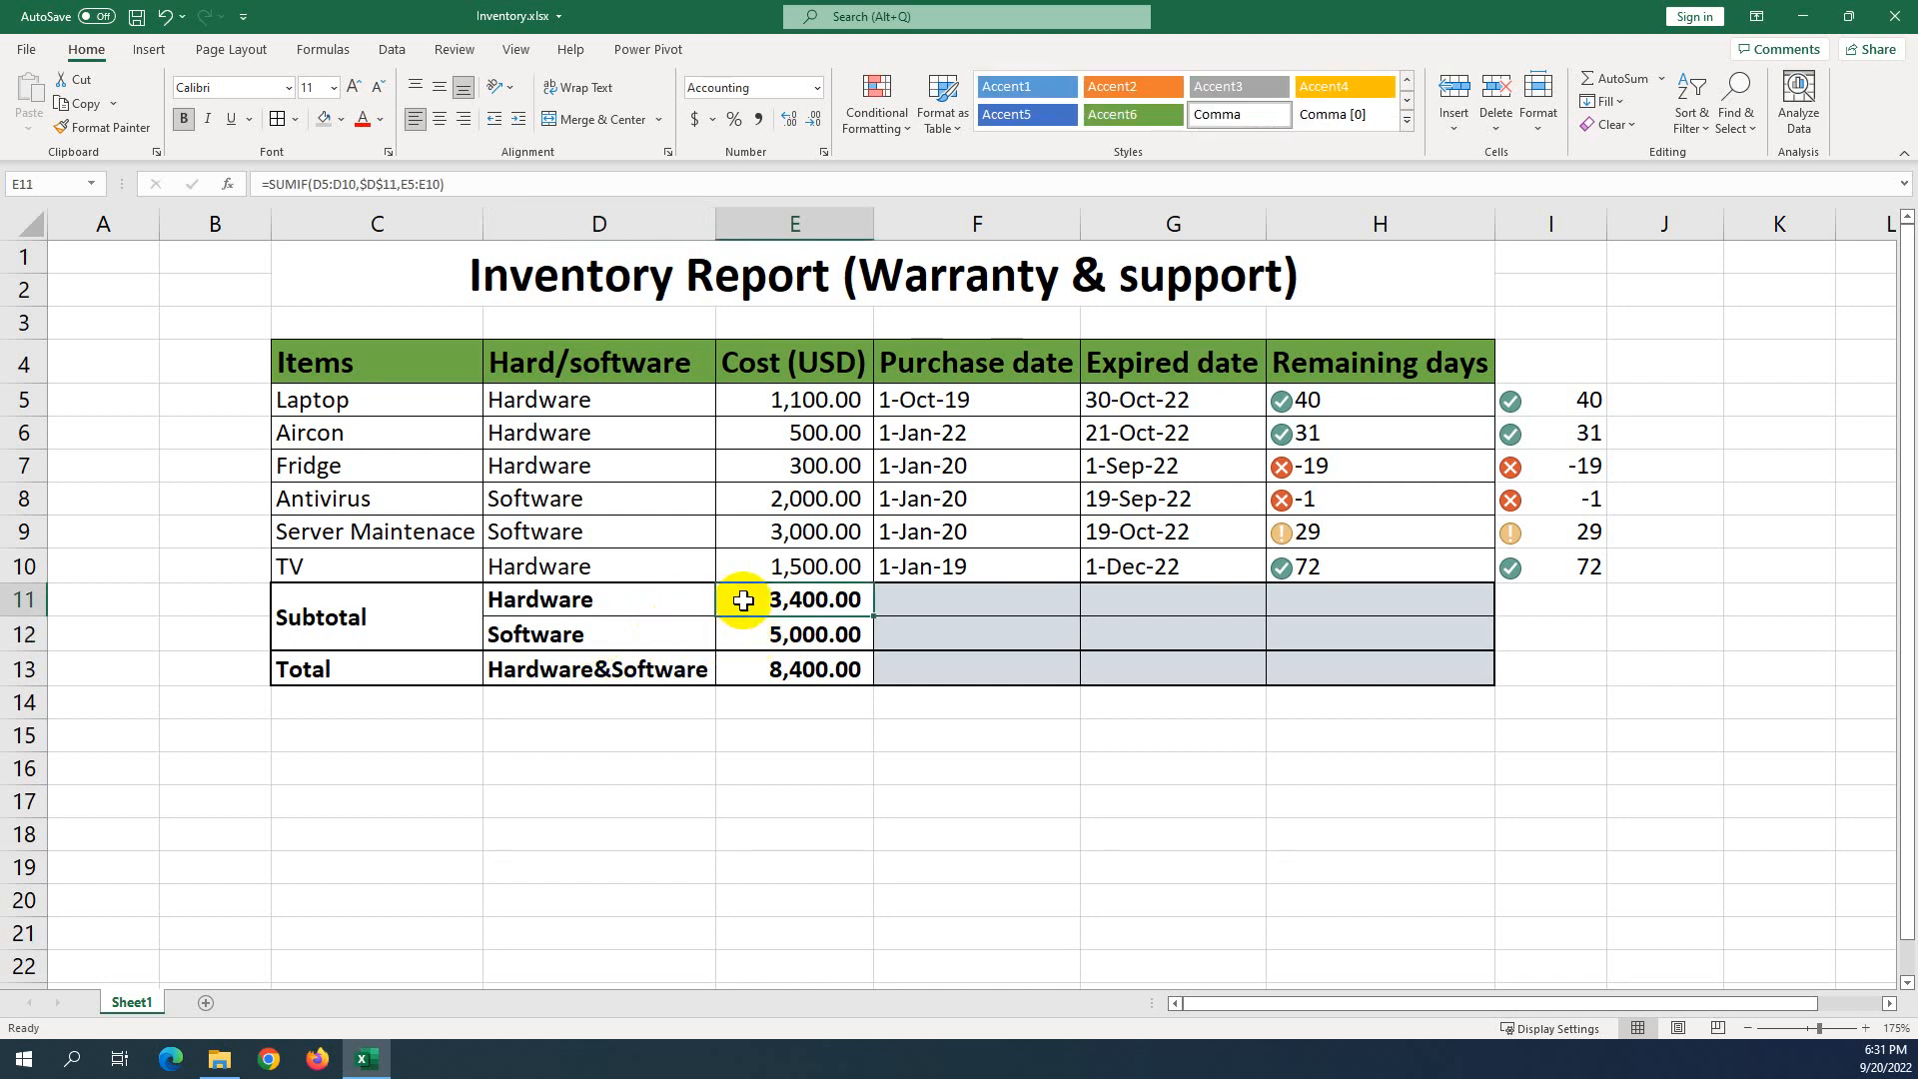
{"action": "left_click", "coordinate": [584, 402]}
{"action": "left_click_drag", "start_coordinate": [584, 401], "coordinate": [579, 461]}
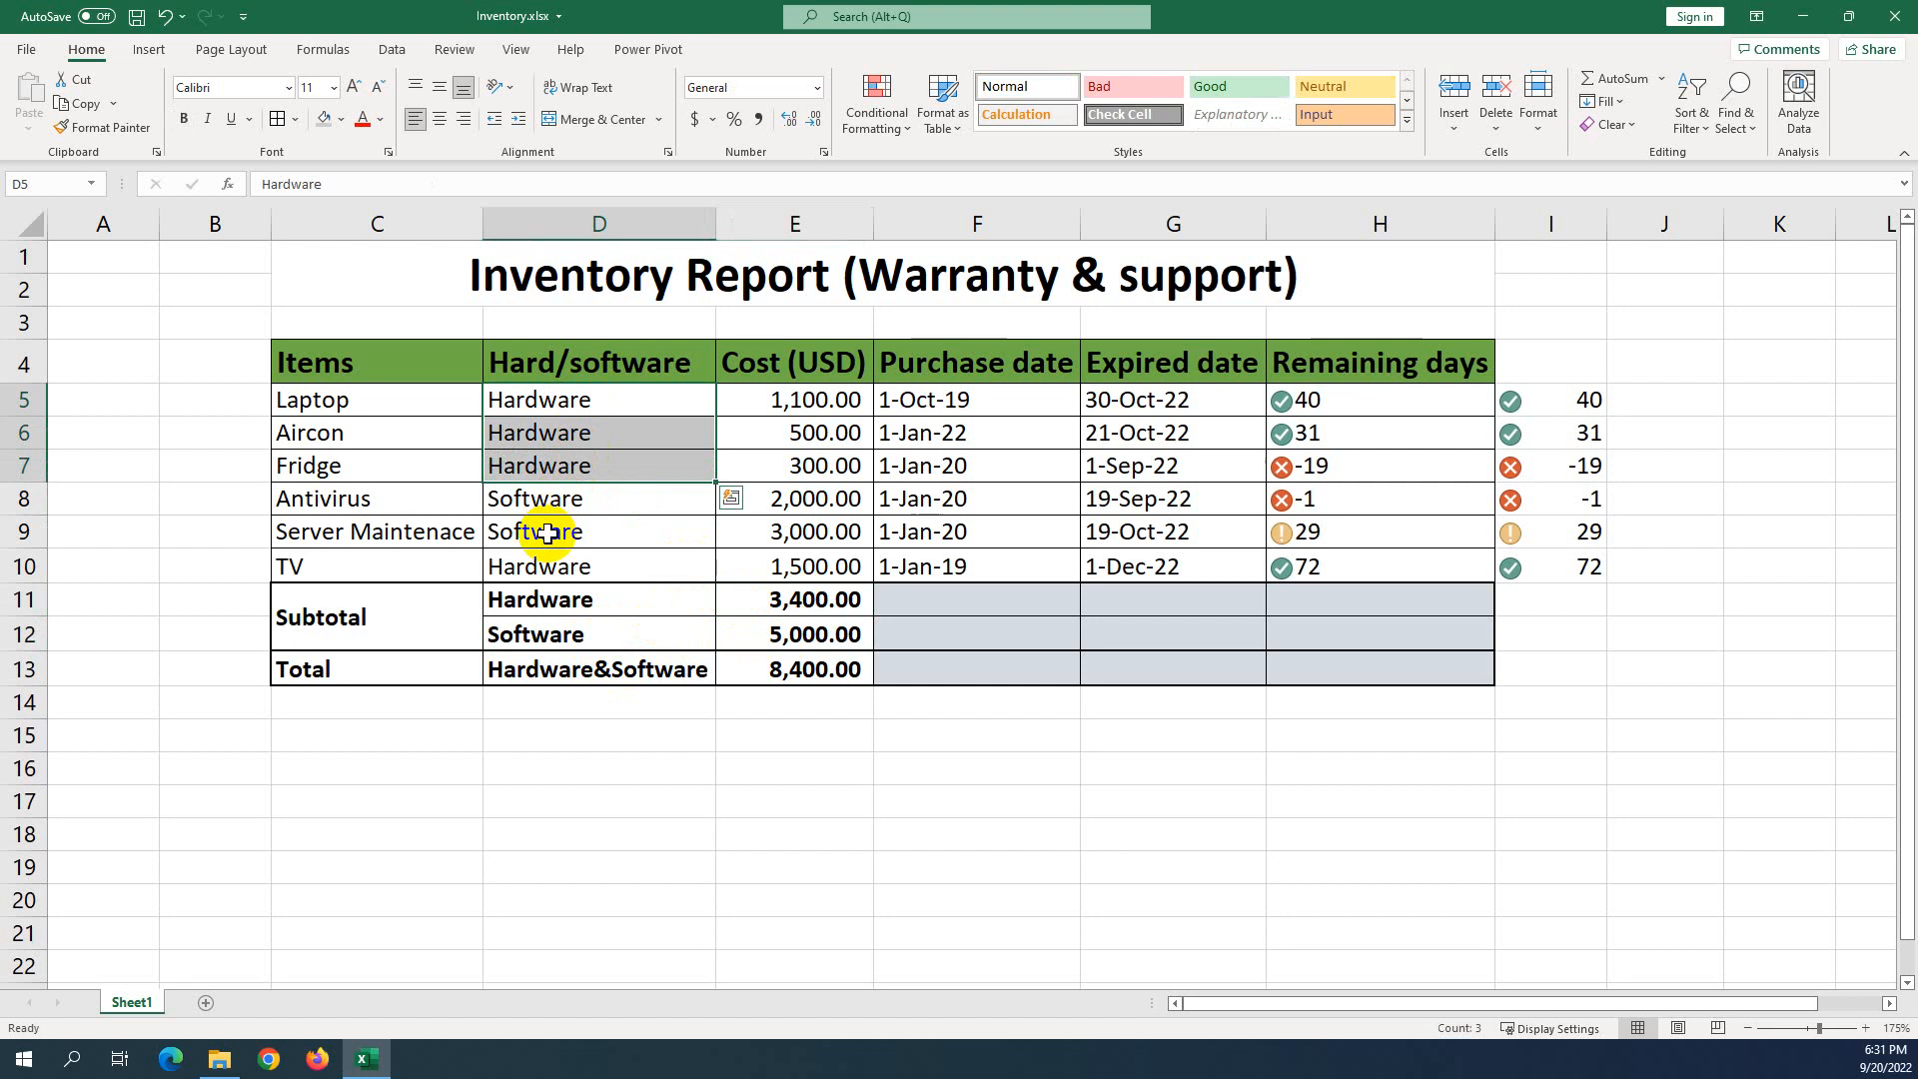
{"action": "left_click", "coordinate": [511, 567]}
{"action": "left_click", "coordinate": [772, 600]}
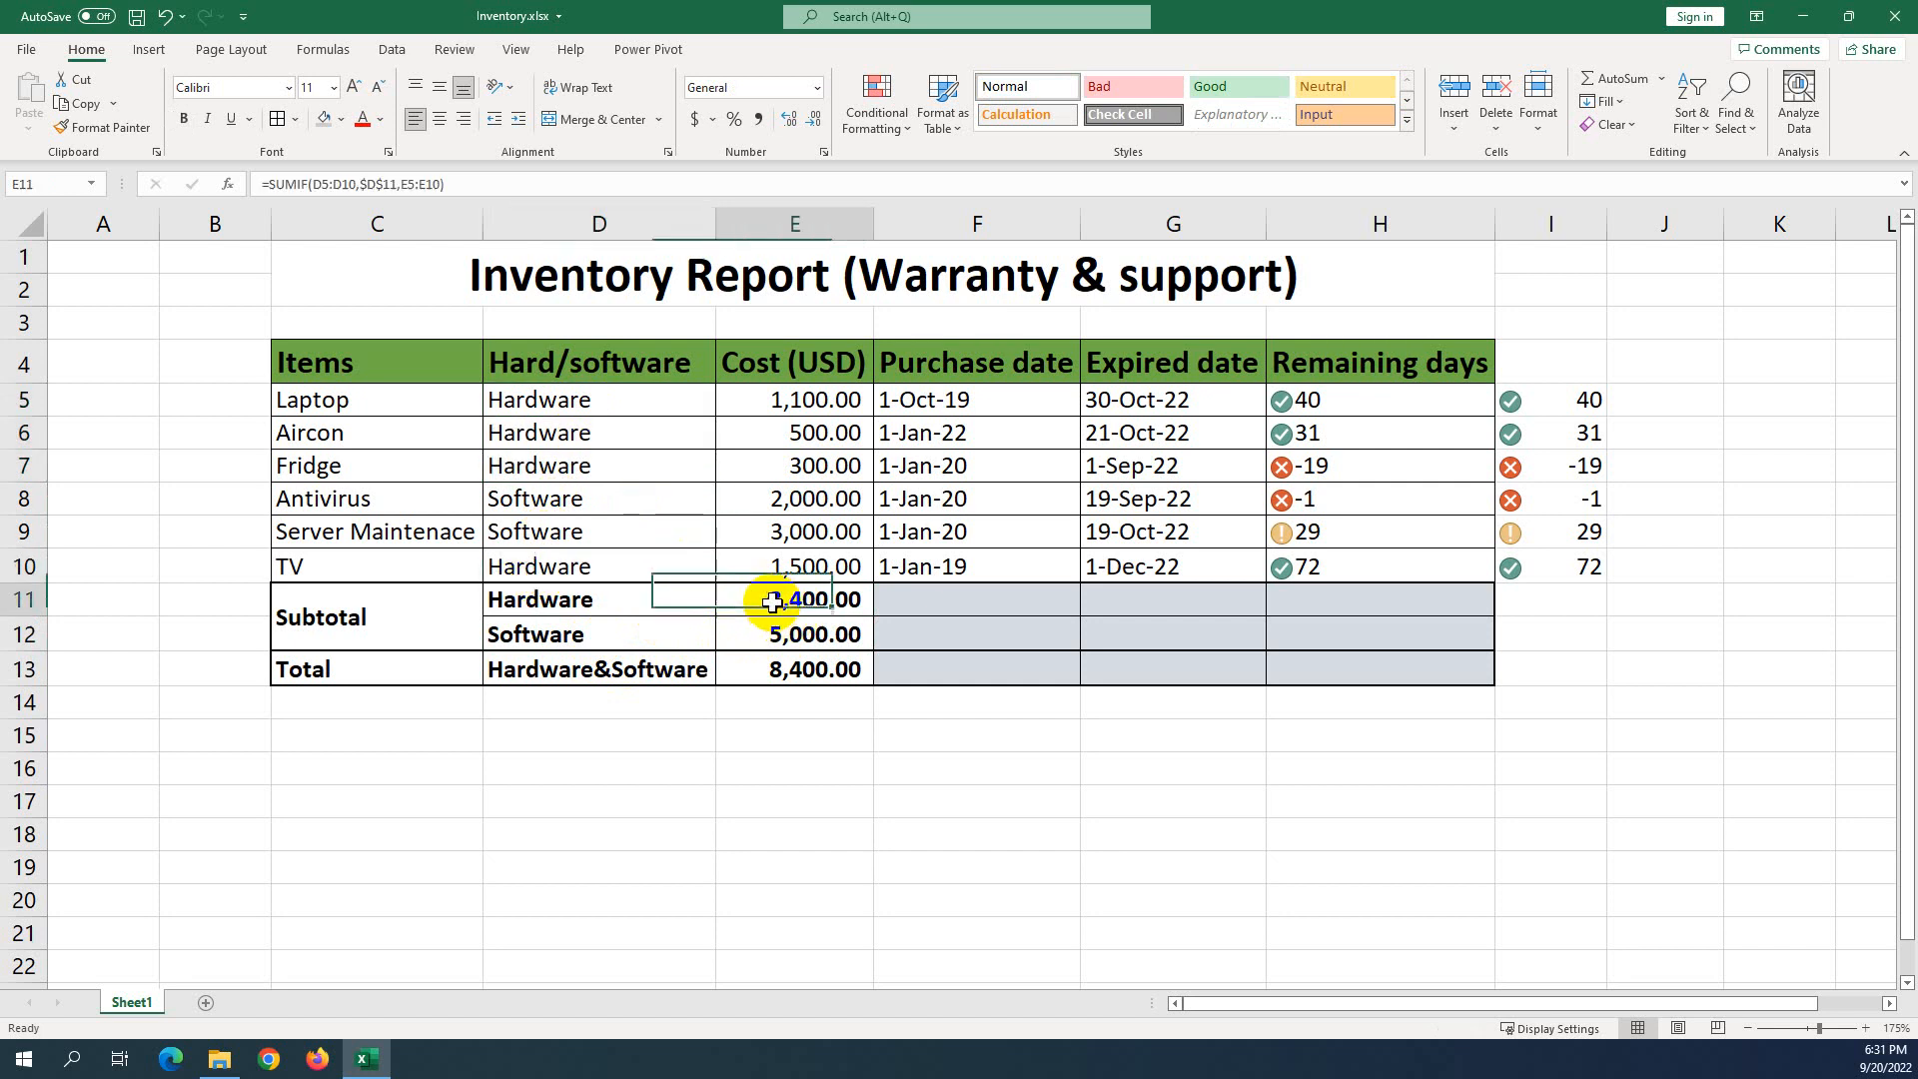
Examine the Software label in D12 and the arguments of the SUMIF formula in E12.
{"action": "left_click", "coordinate": [596, 636]}
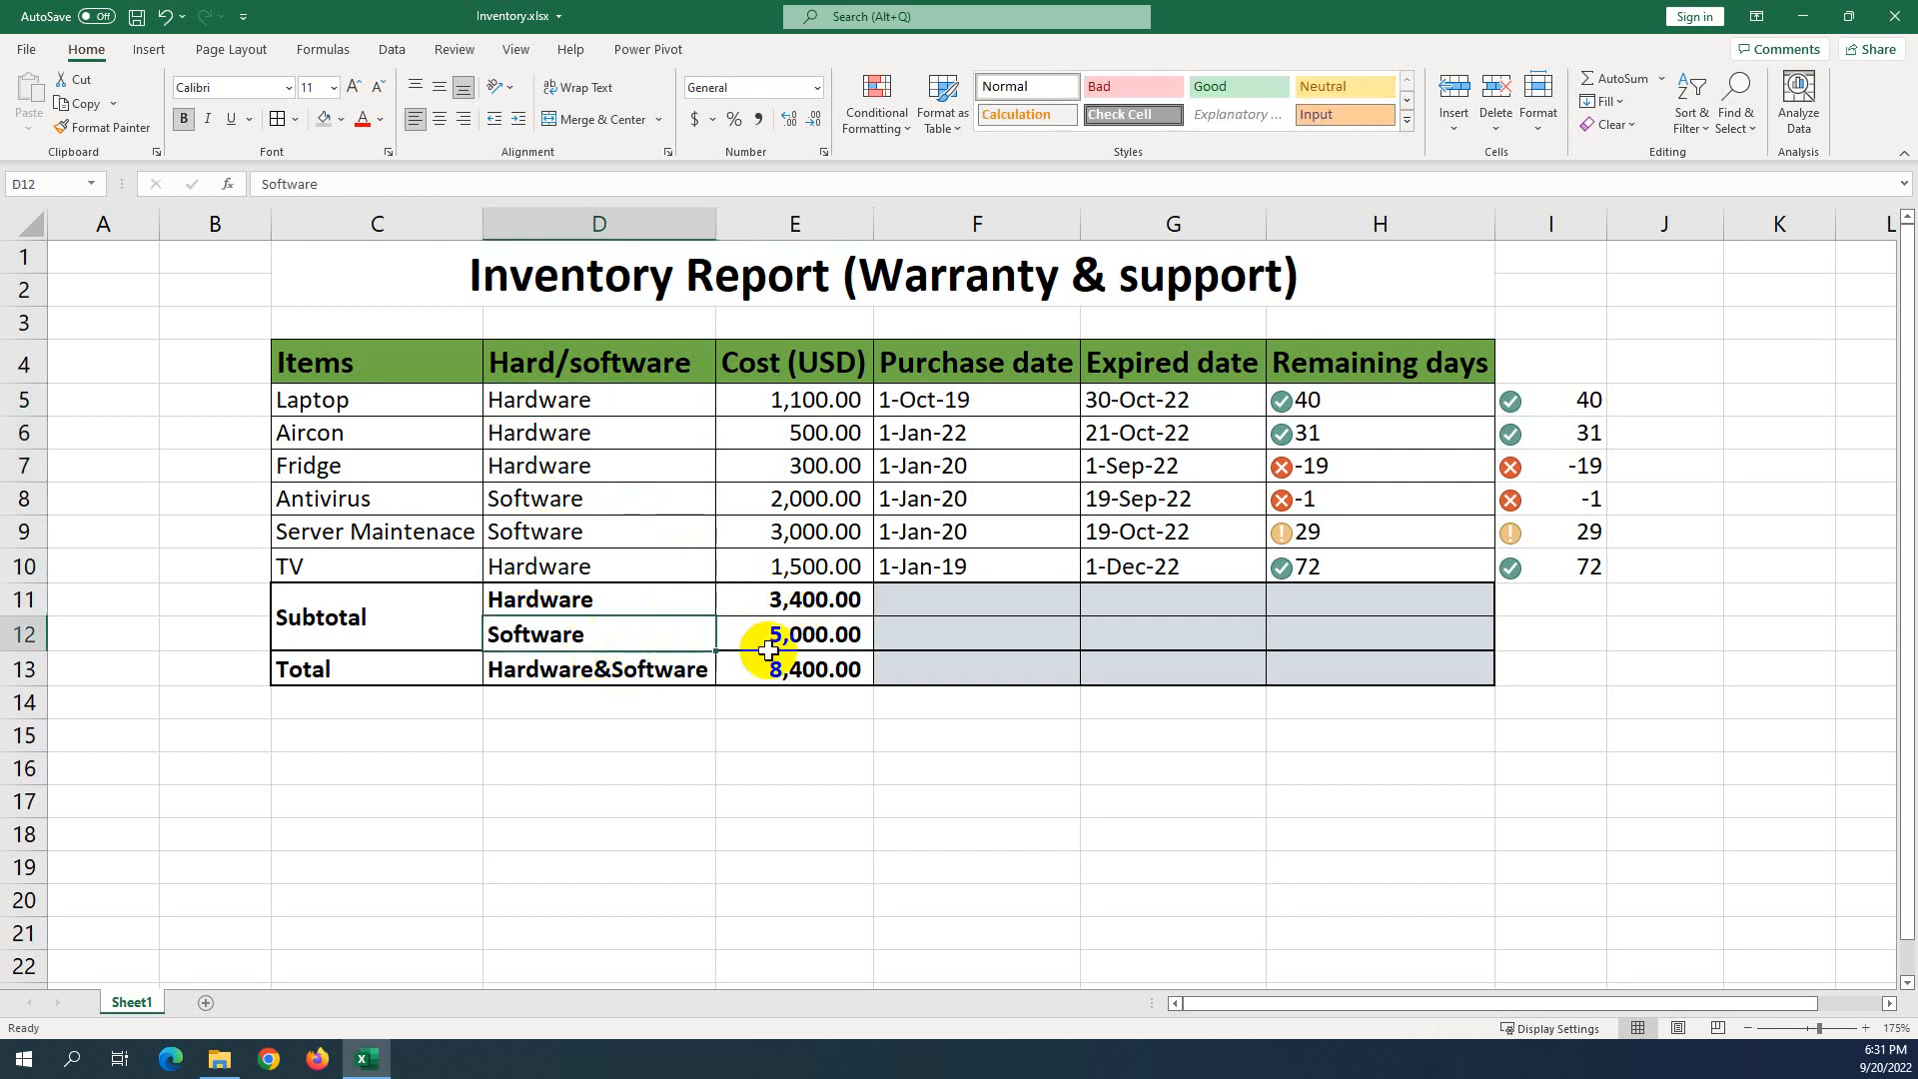
{"action": "left_click", "coordinate": [769, 639]}
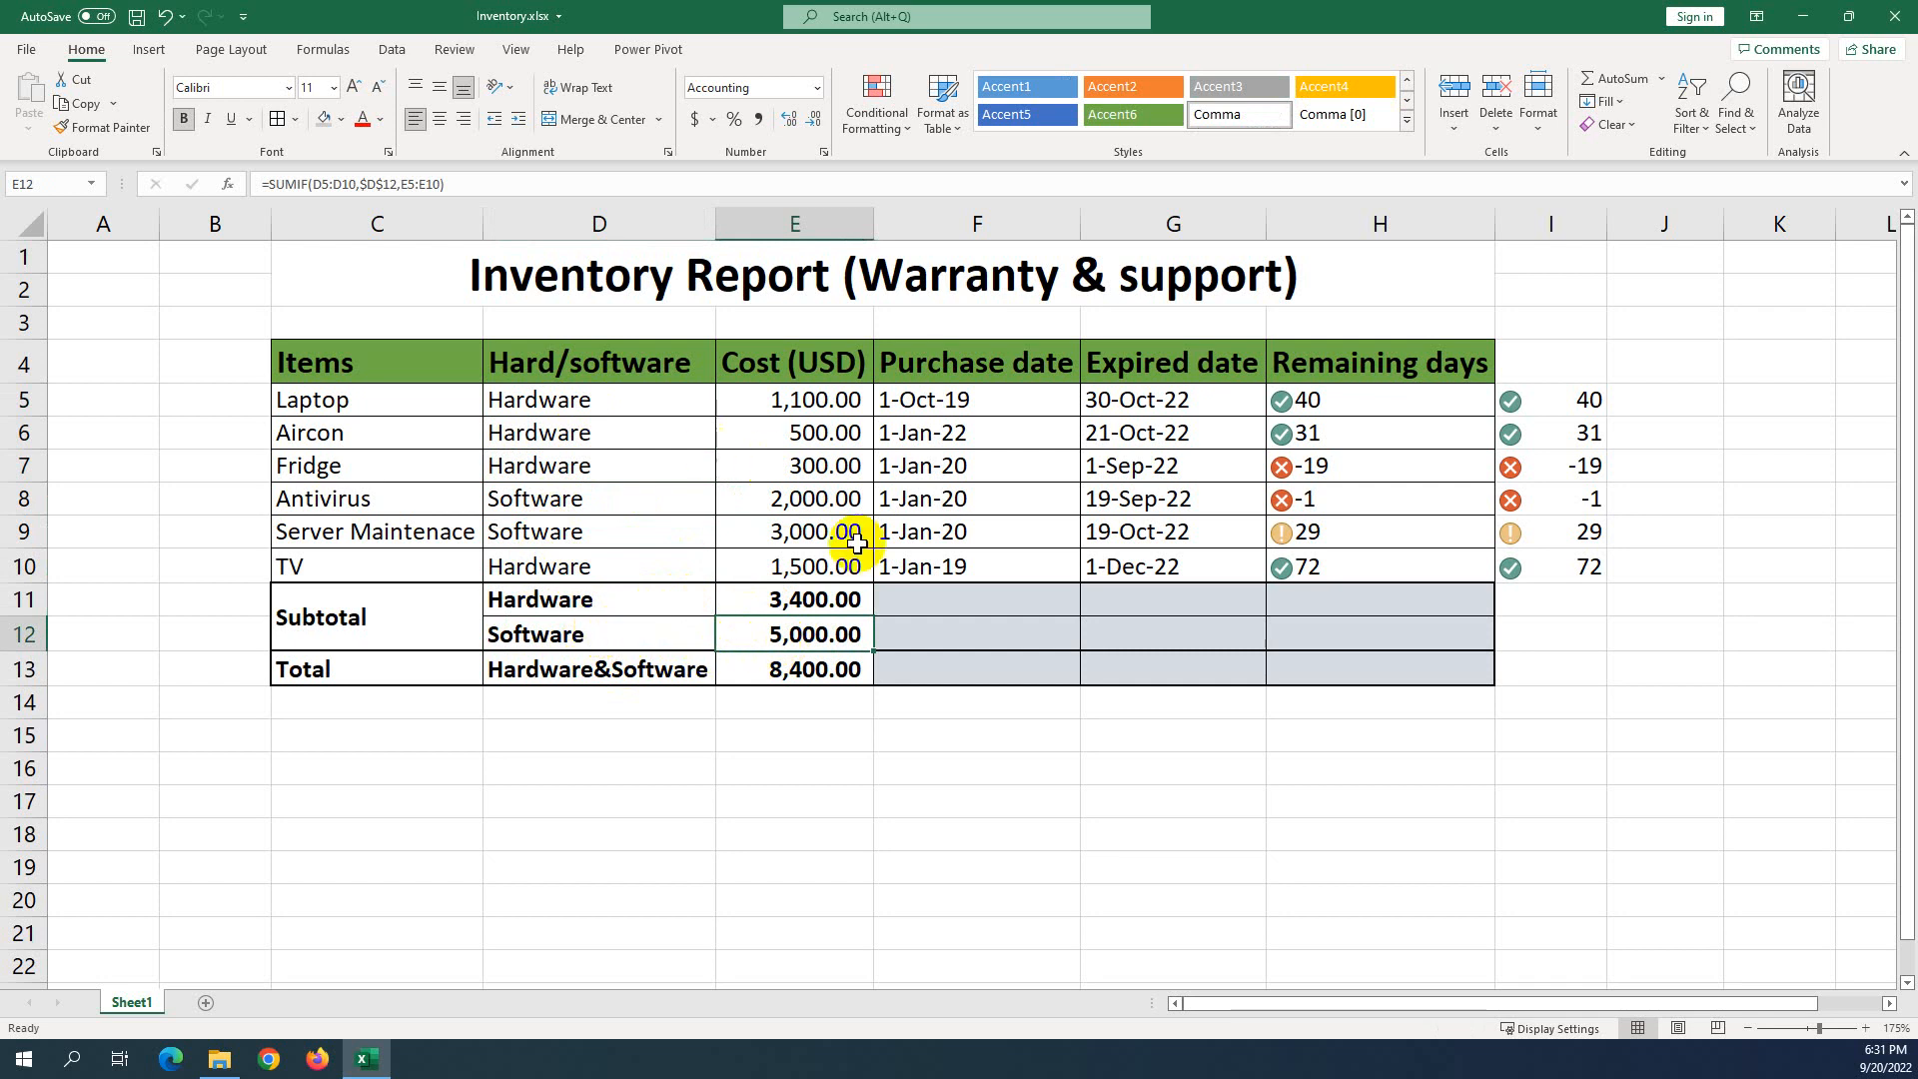
{"action": "double_click", "coordinate": [805, 629]}
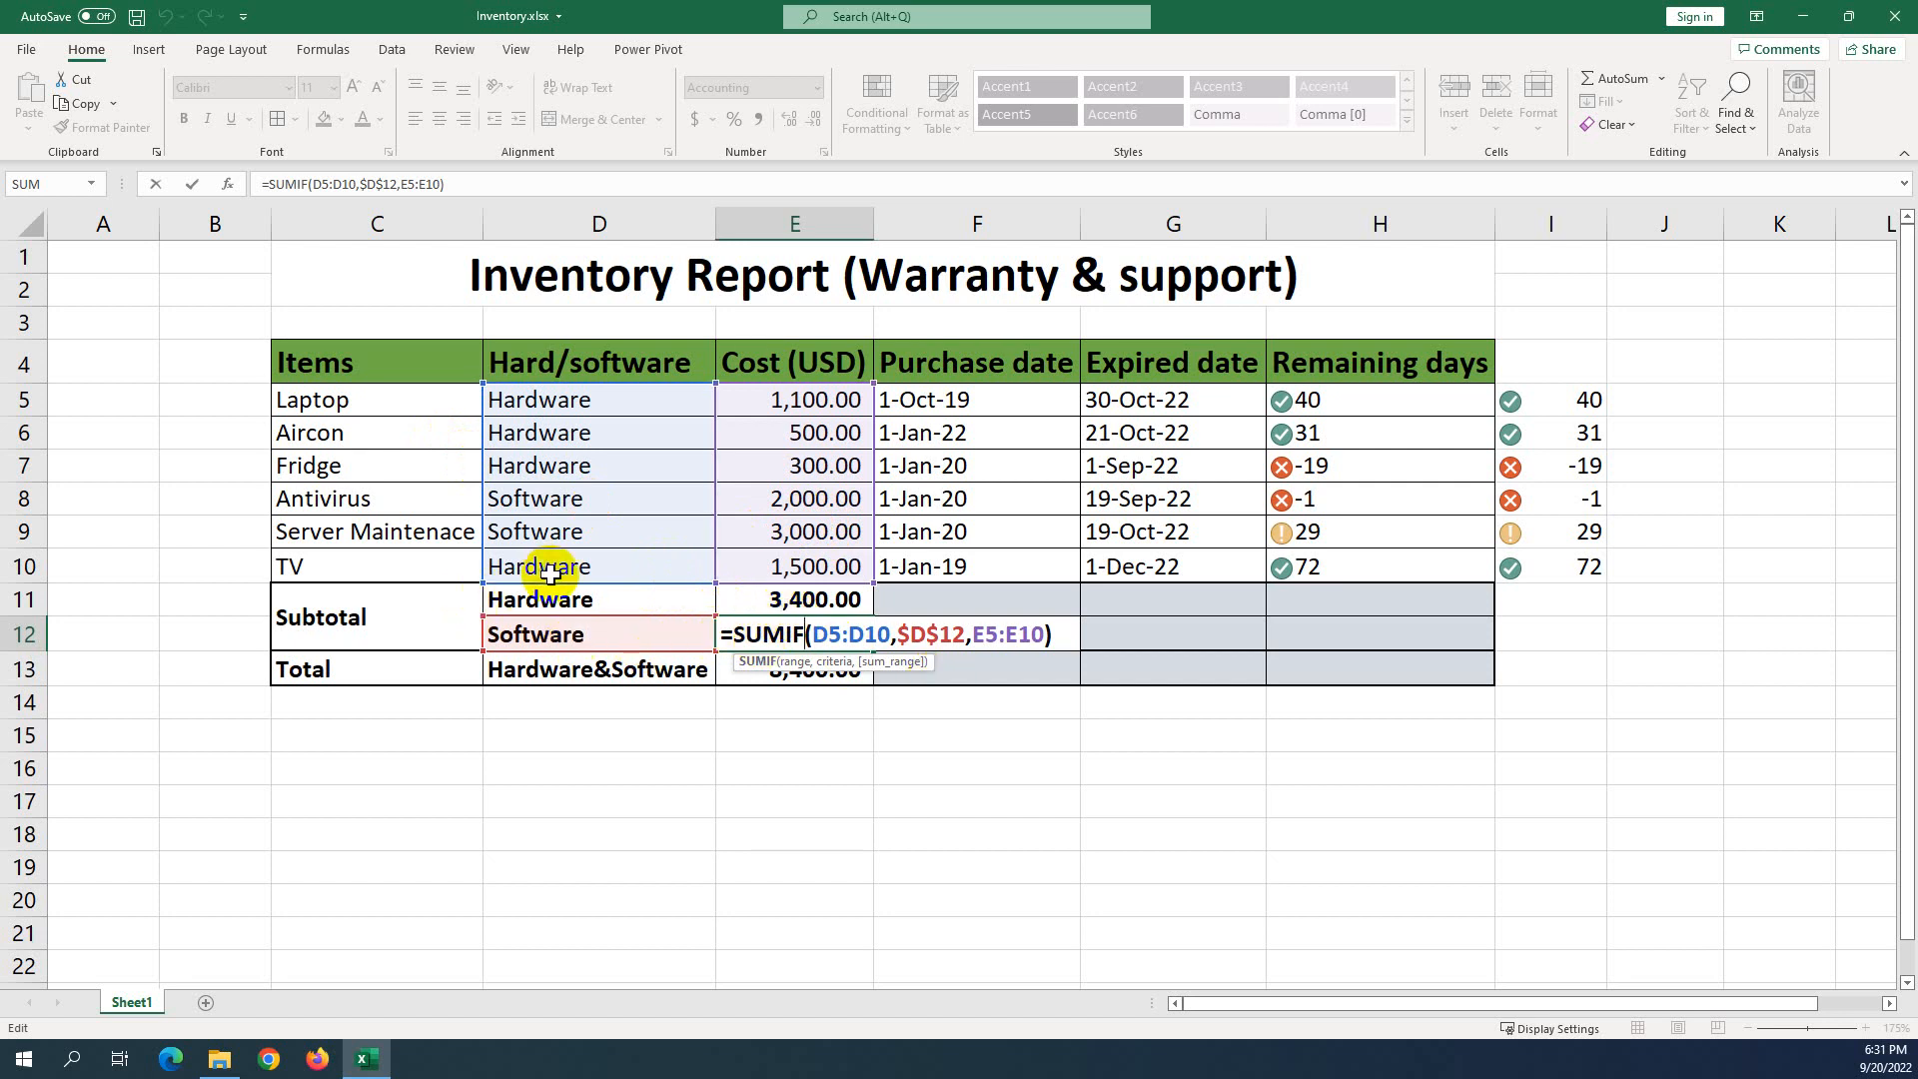
{"action": "key", "text": "ctrl+Return"}
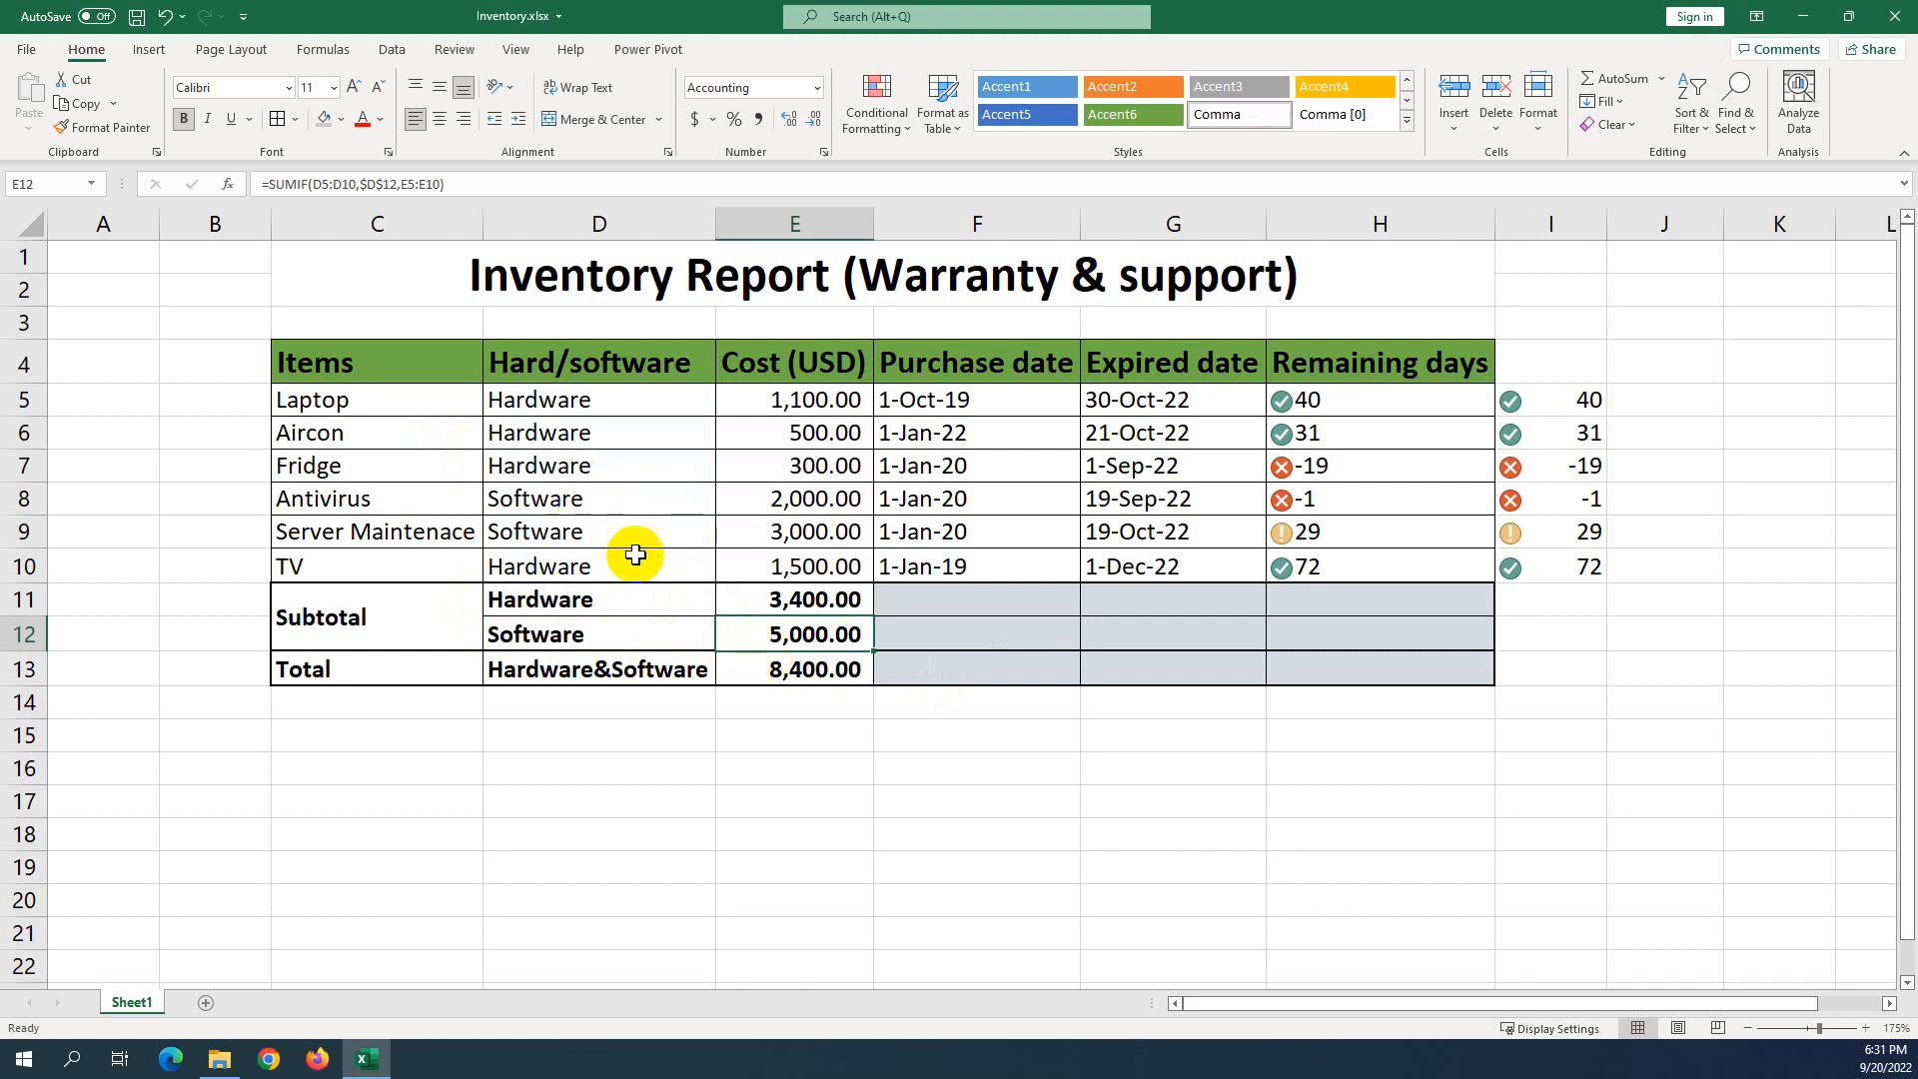
Compare the Antivirus and Server Maintenace costs in E8:E9 with the Software subtotal in E12.
{"action": "left_click", "coordinate": [775, 491]}
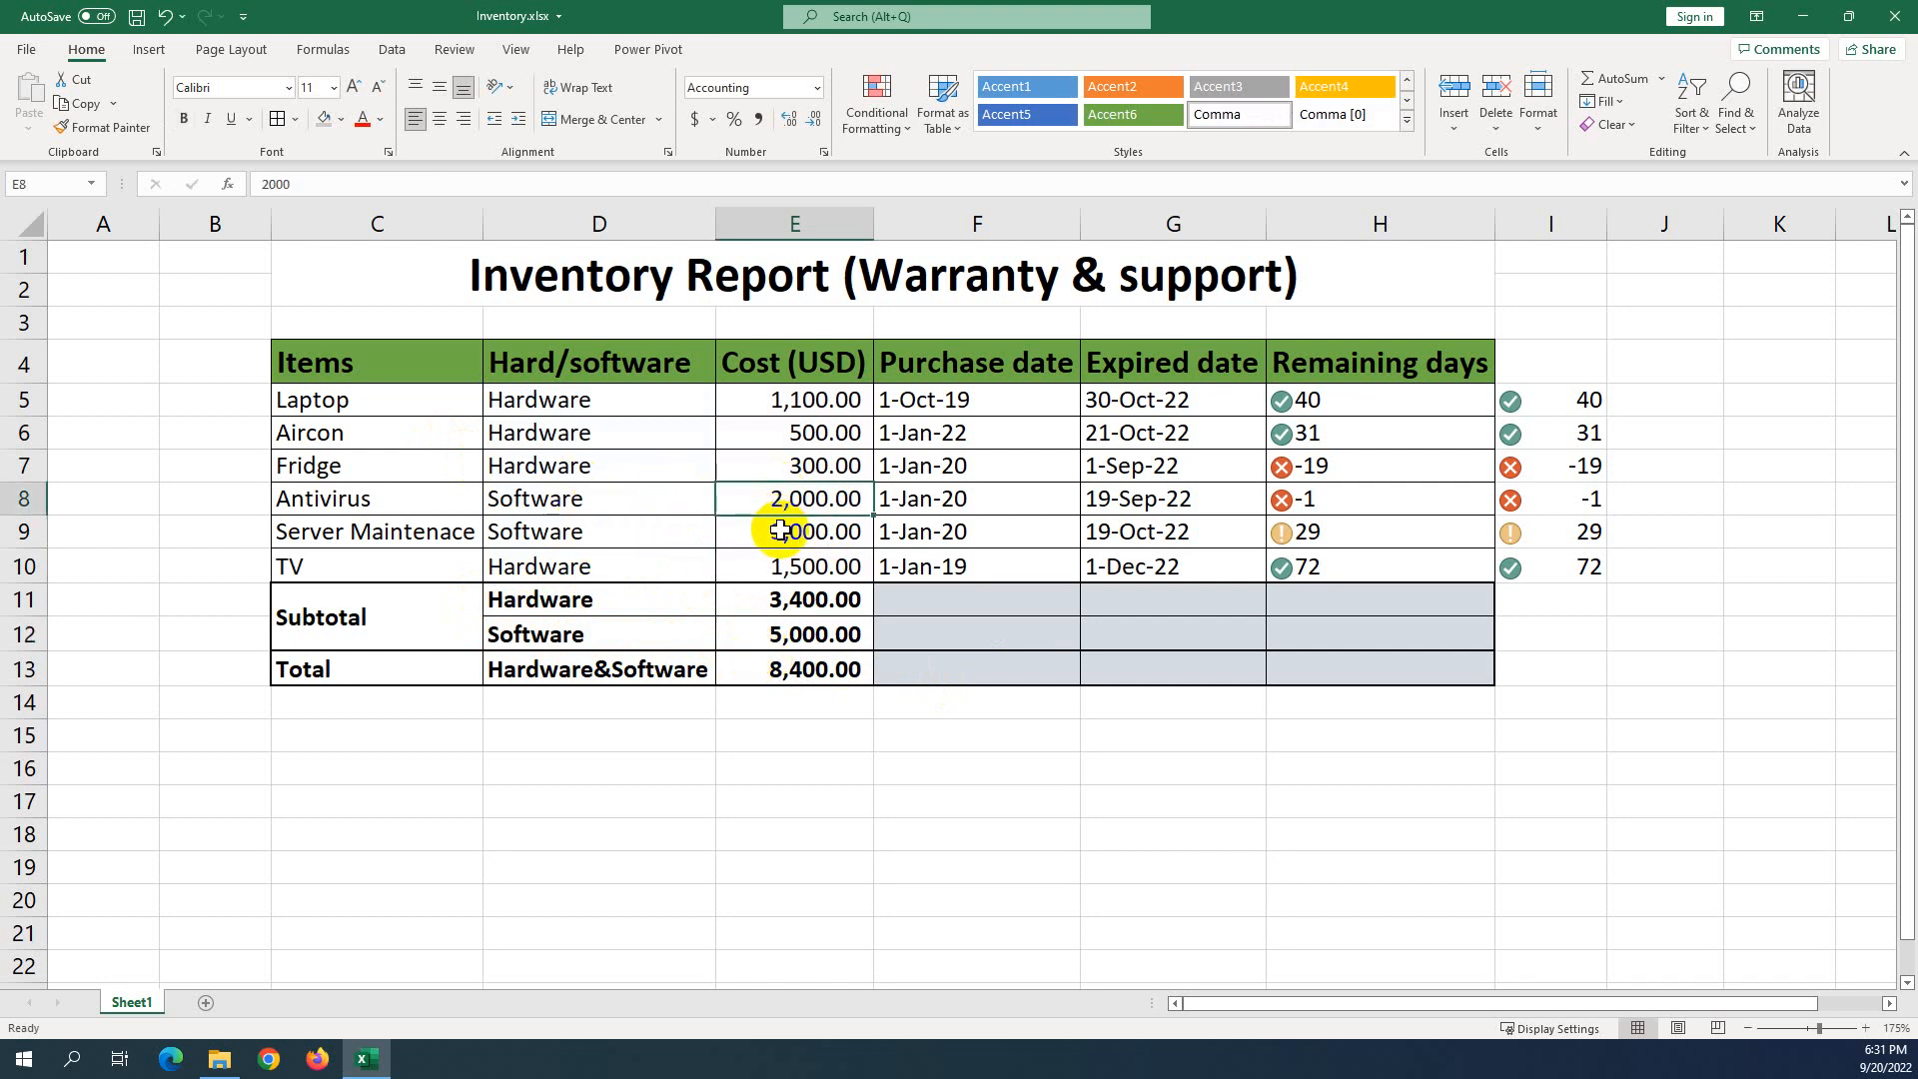
{"action": "left_click", "coordinate": [780, 533]}
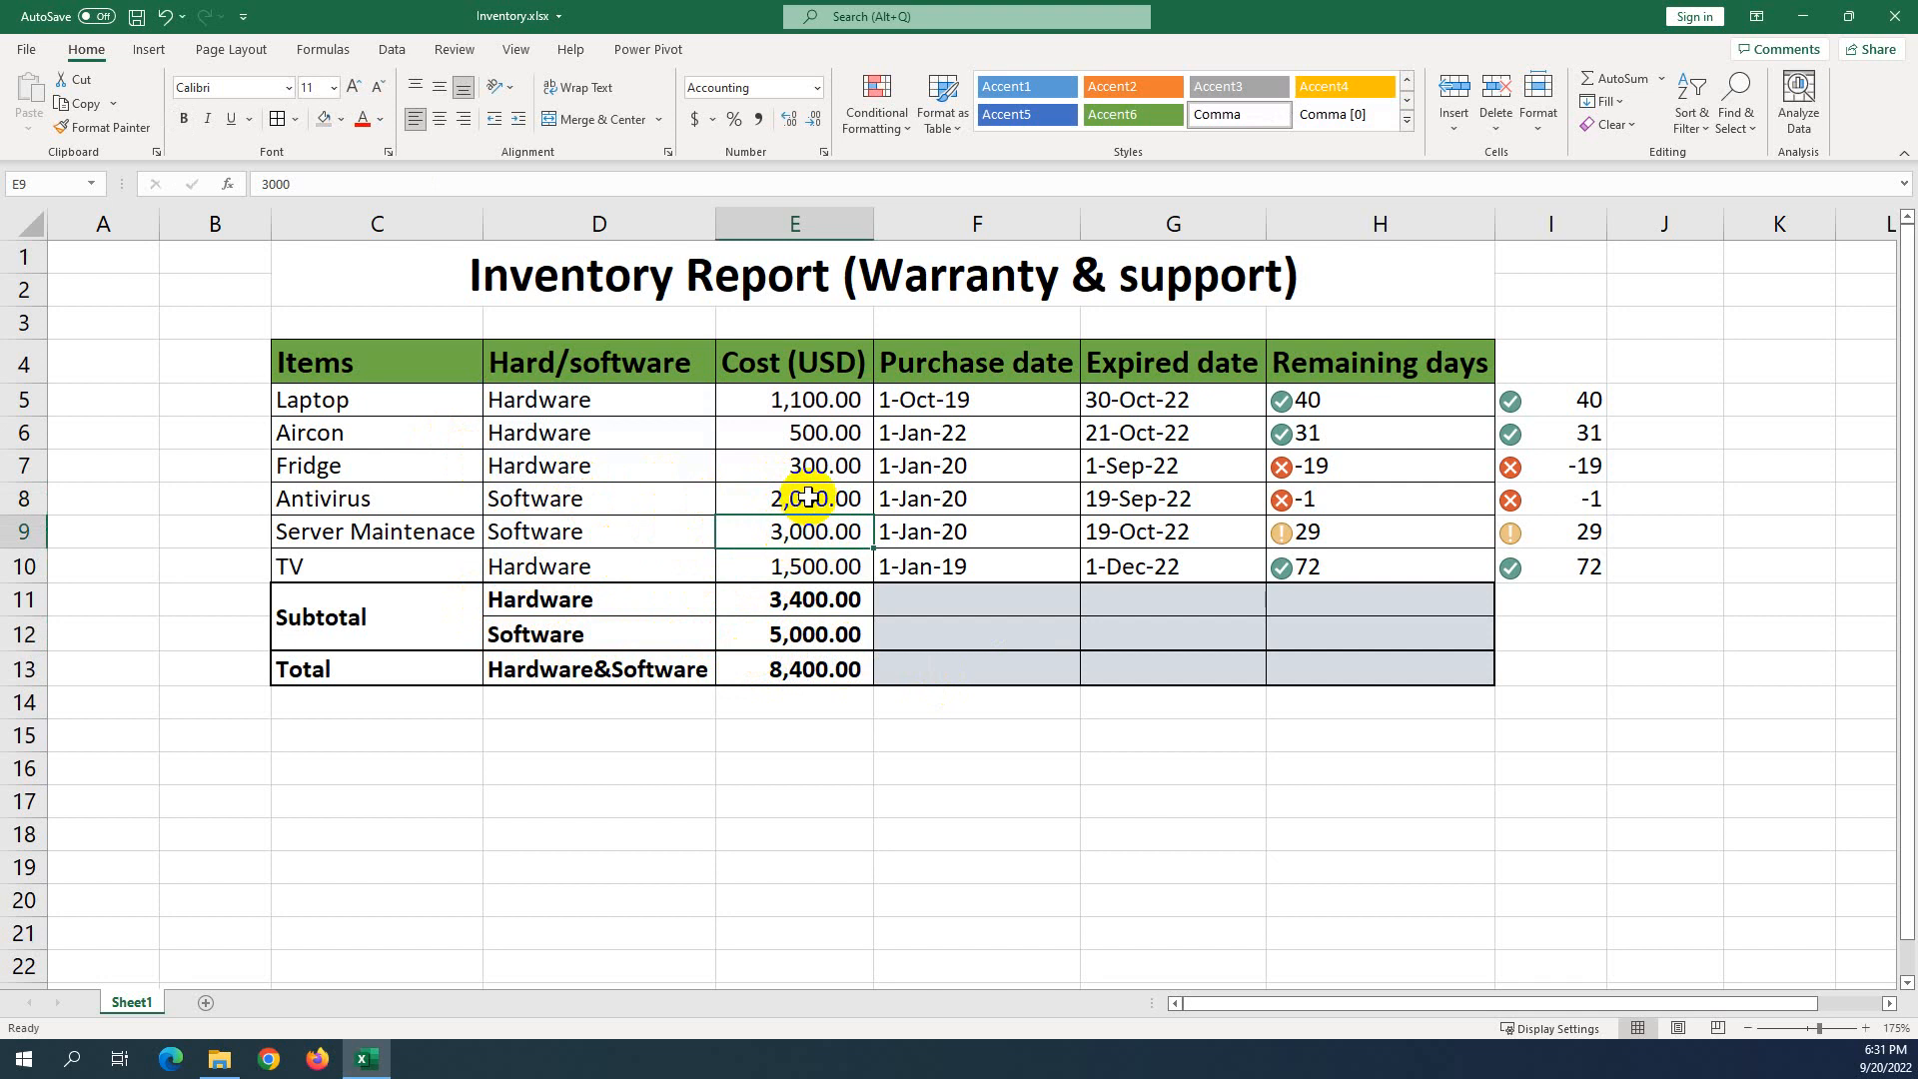
{"action": "left_click_drag", "start_coordinate": [800, 499], "coordinate": [800, 532]}
{"action": "left_click", "coordinate": [784, 633]}
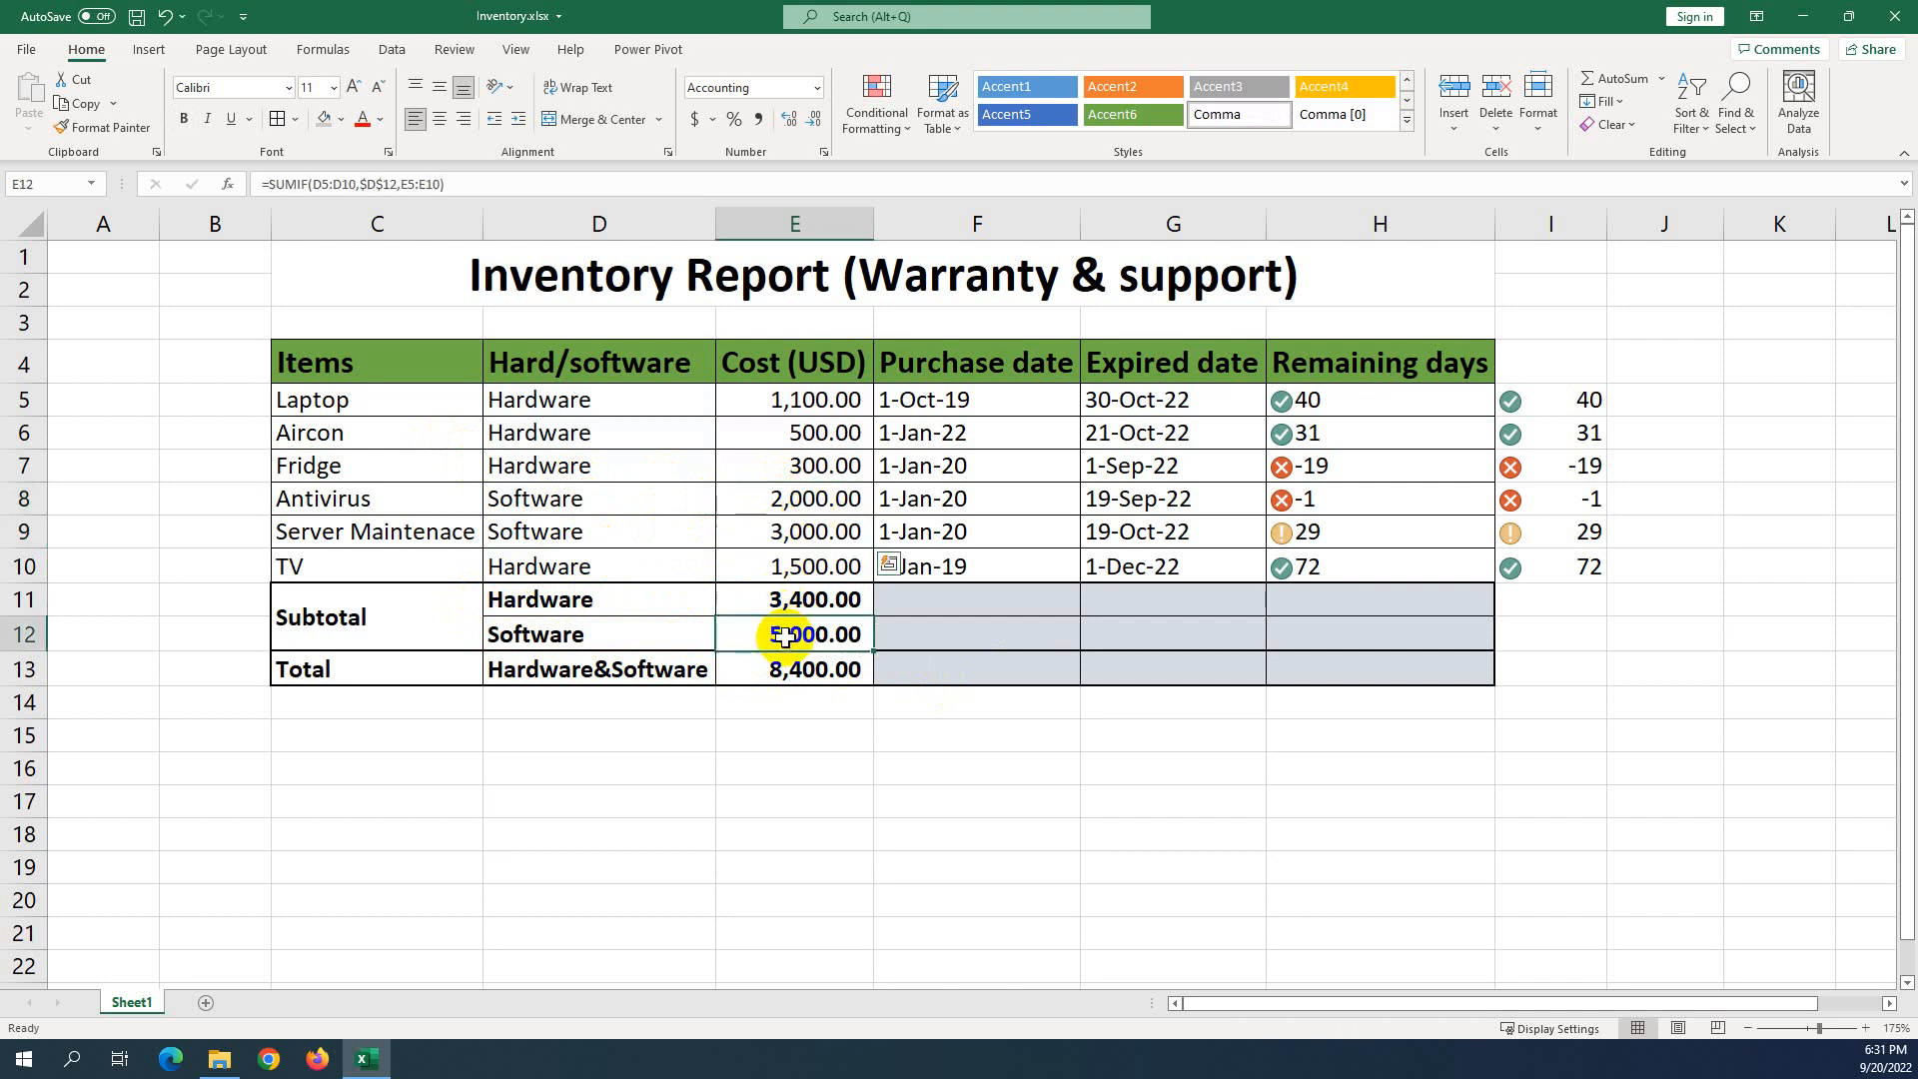
Compare the individual Laptop, Aircon and Fridge costs in E5:E7 with the Hardware subtotal in E11.
{"action": "left_click", "coordinate": [790, 601]}
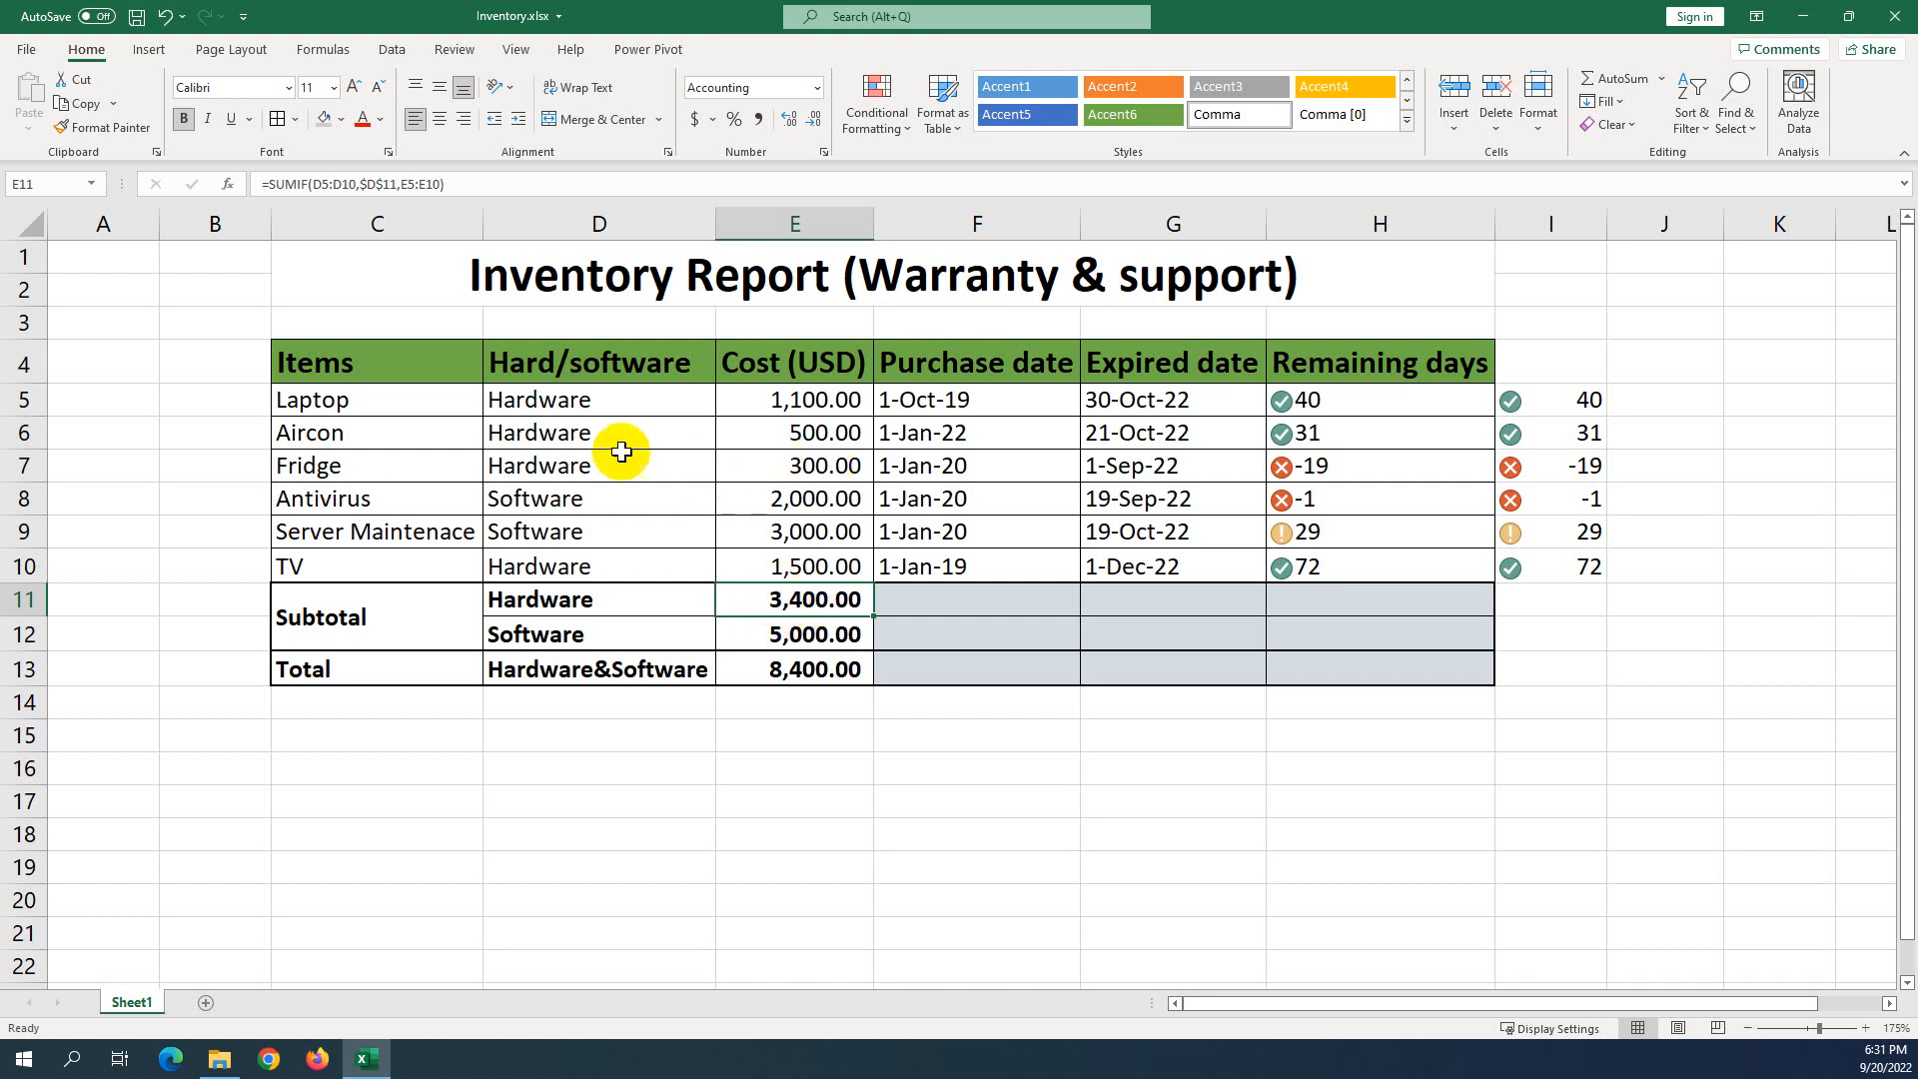
{"action": "left_click", "coordinate": [784, 401]}
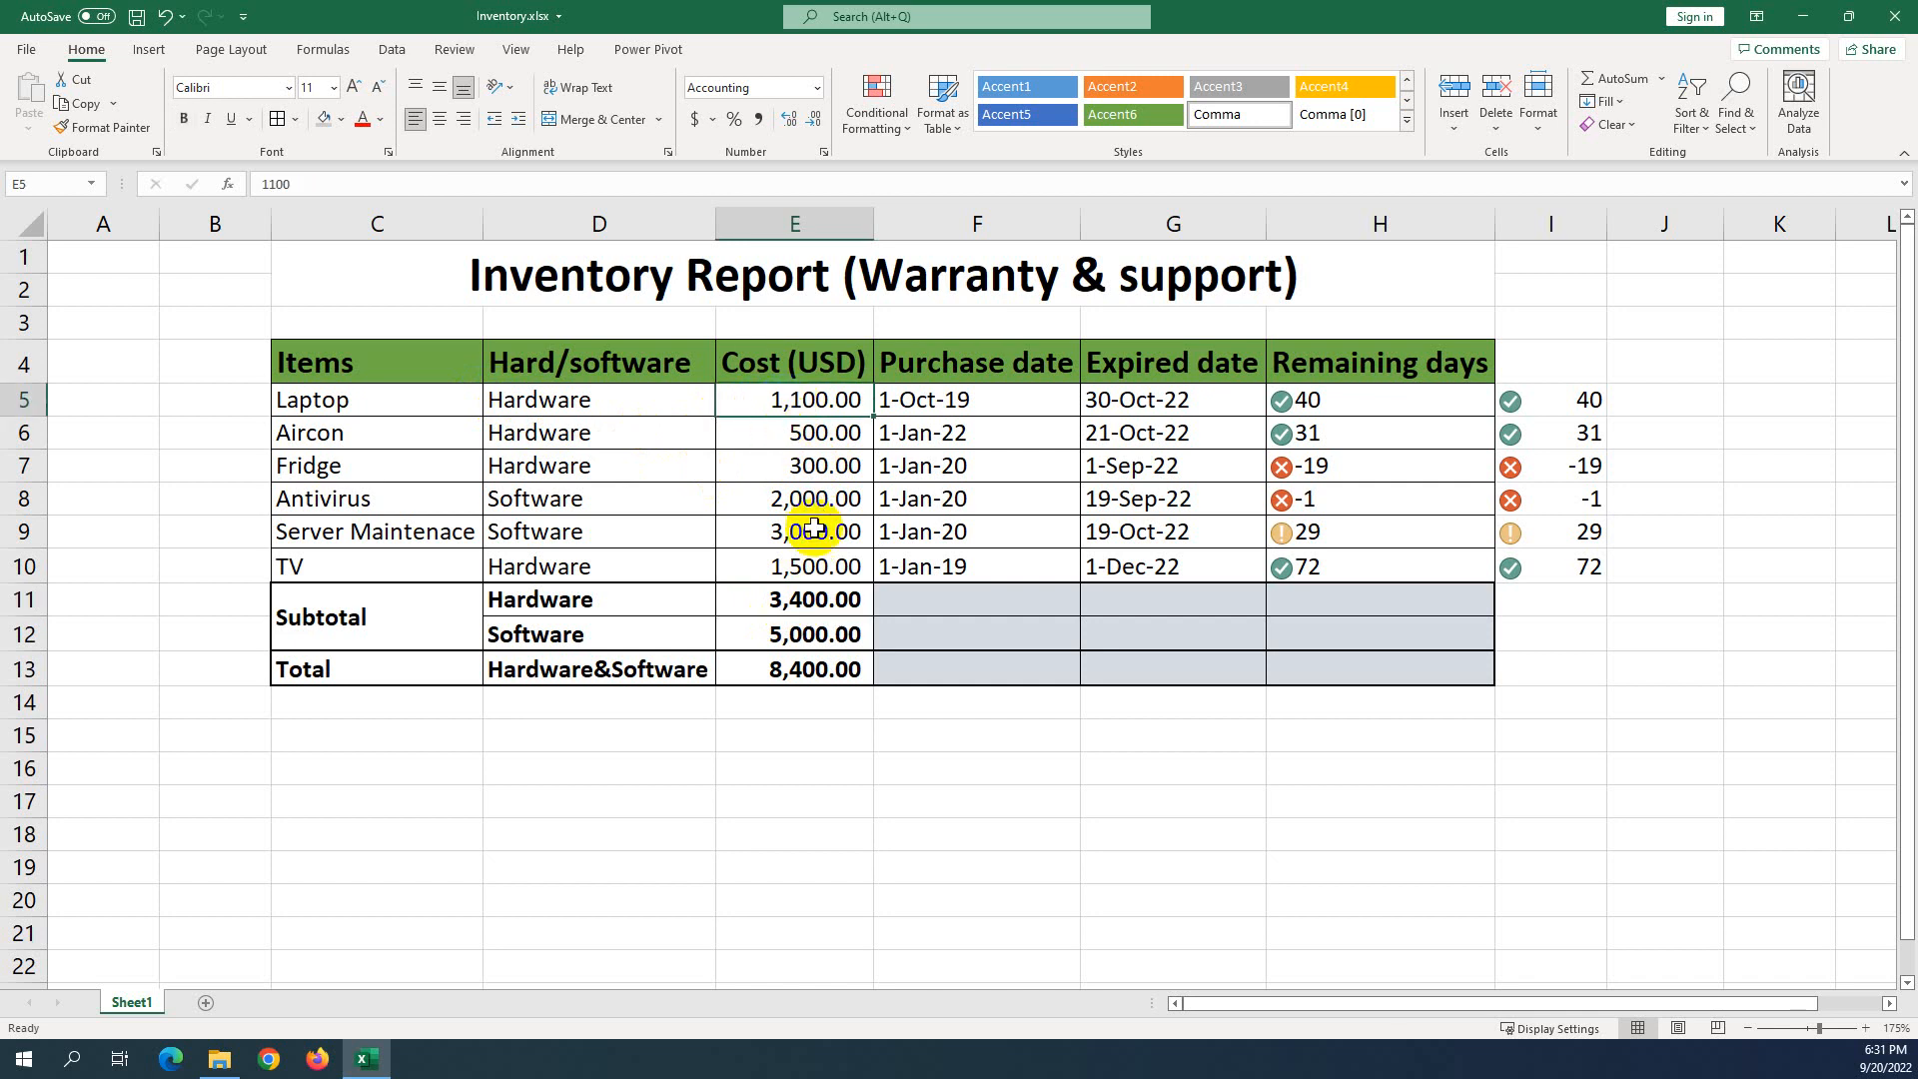
{"action": "left_click", "coordinate": [786, 437]}
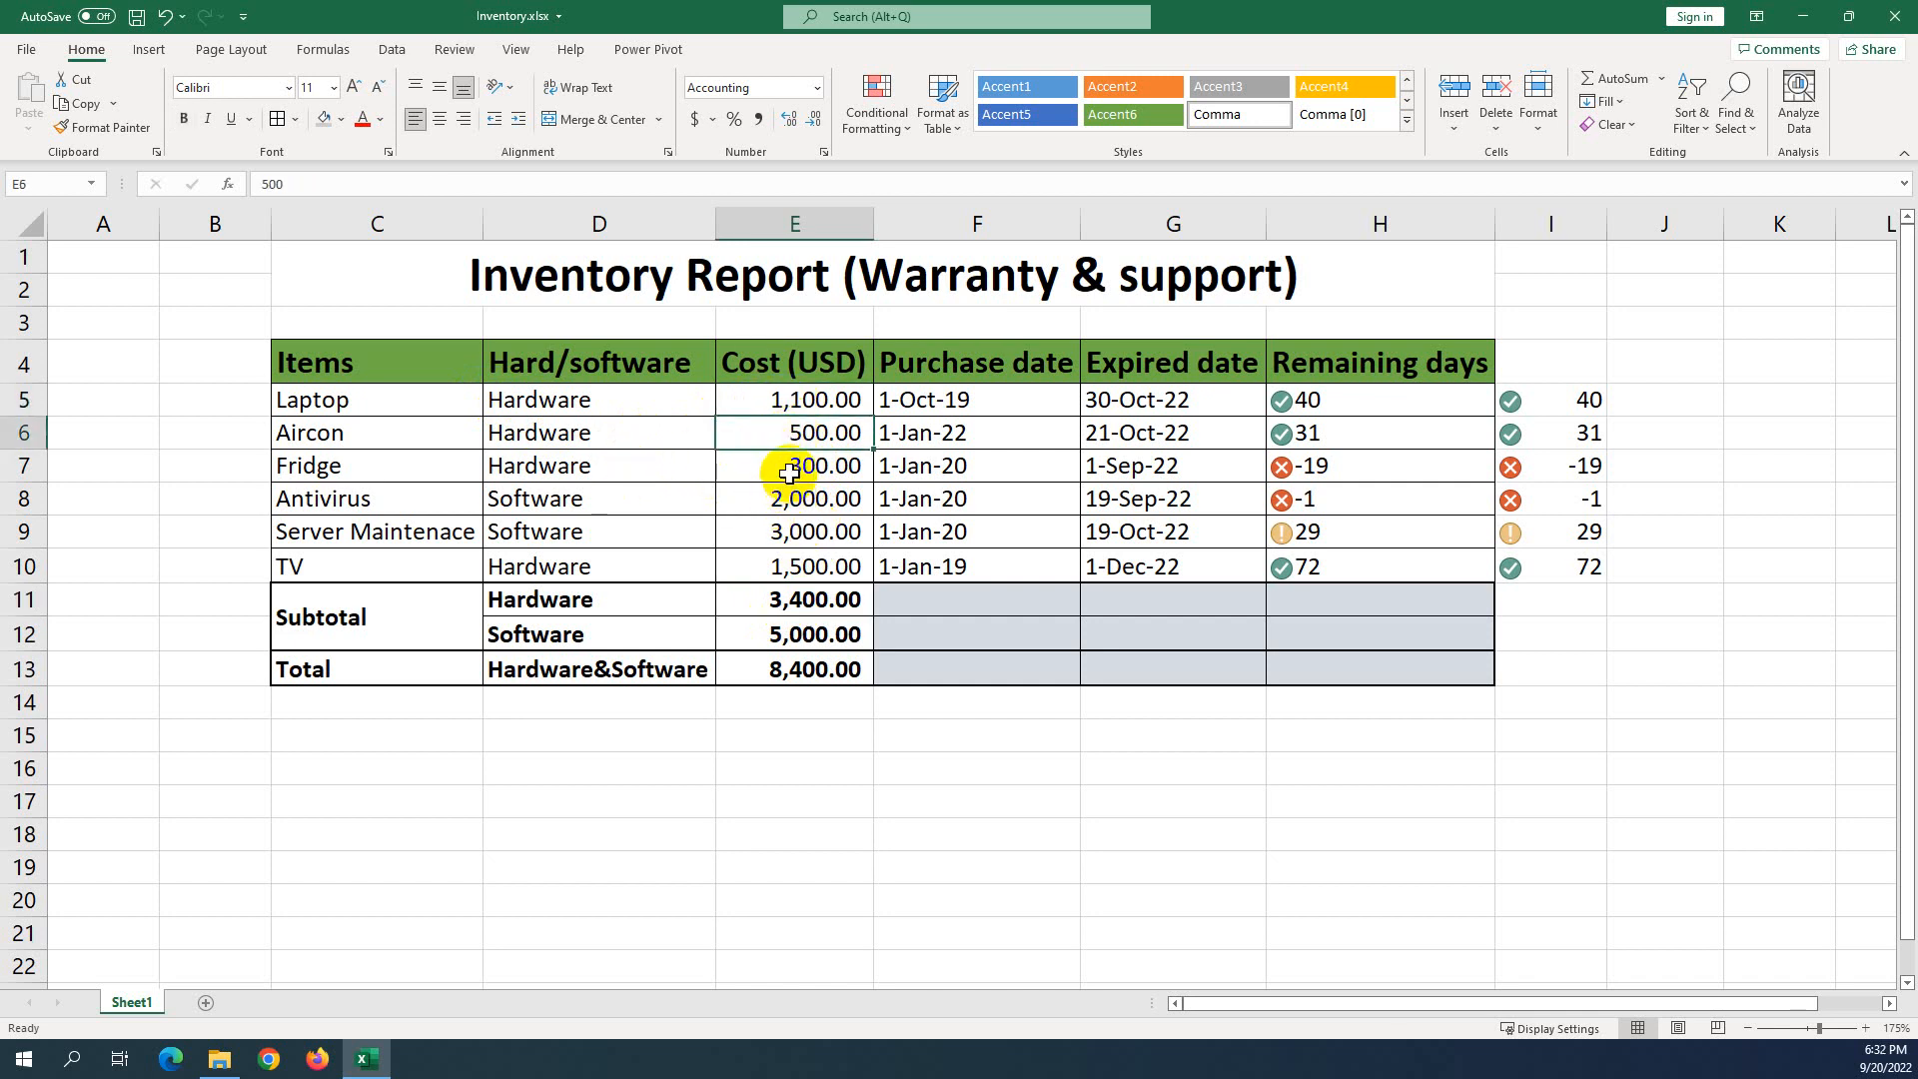
{"action": "left_click", "coordinate": [794, 468]}
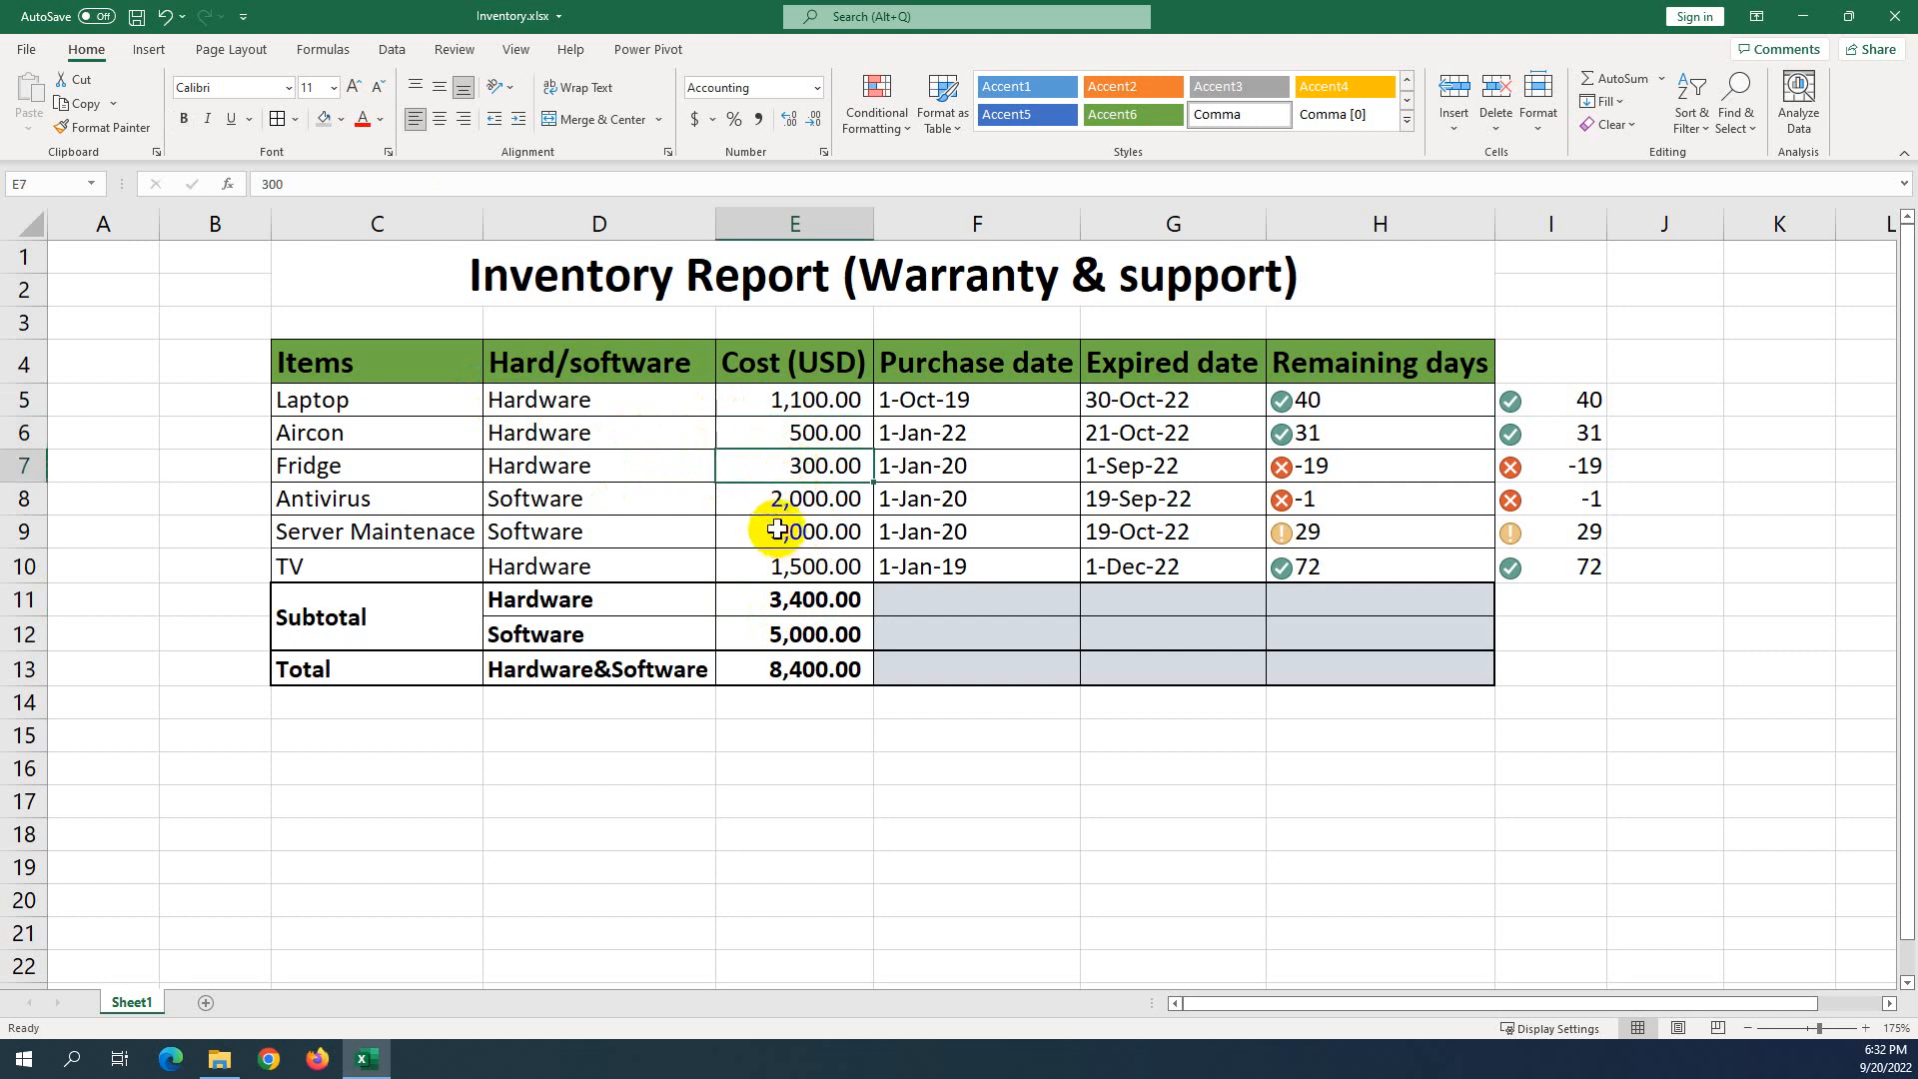
{"action": "left_click", "coordinate": [786, 603]}
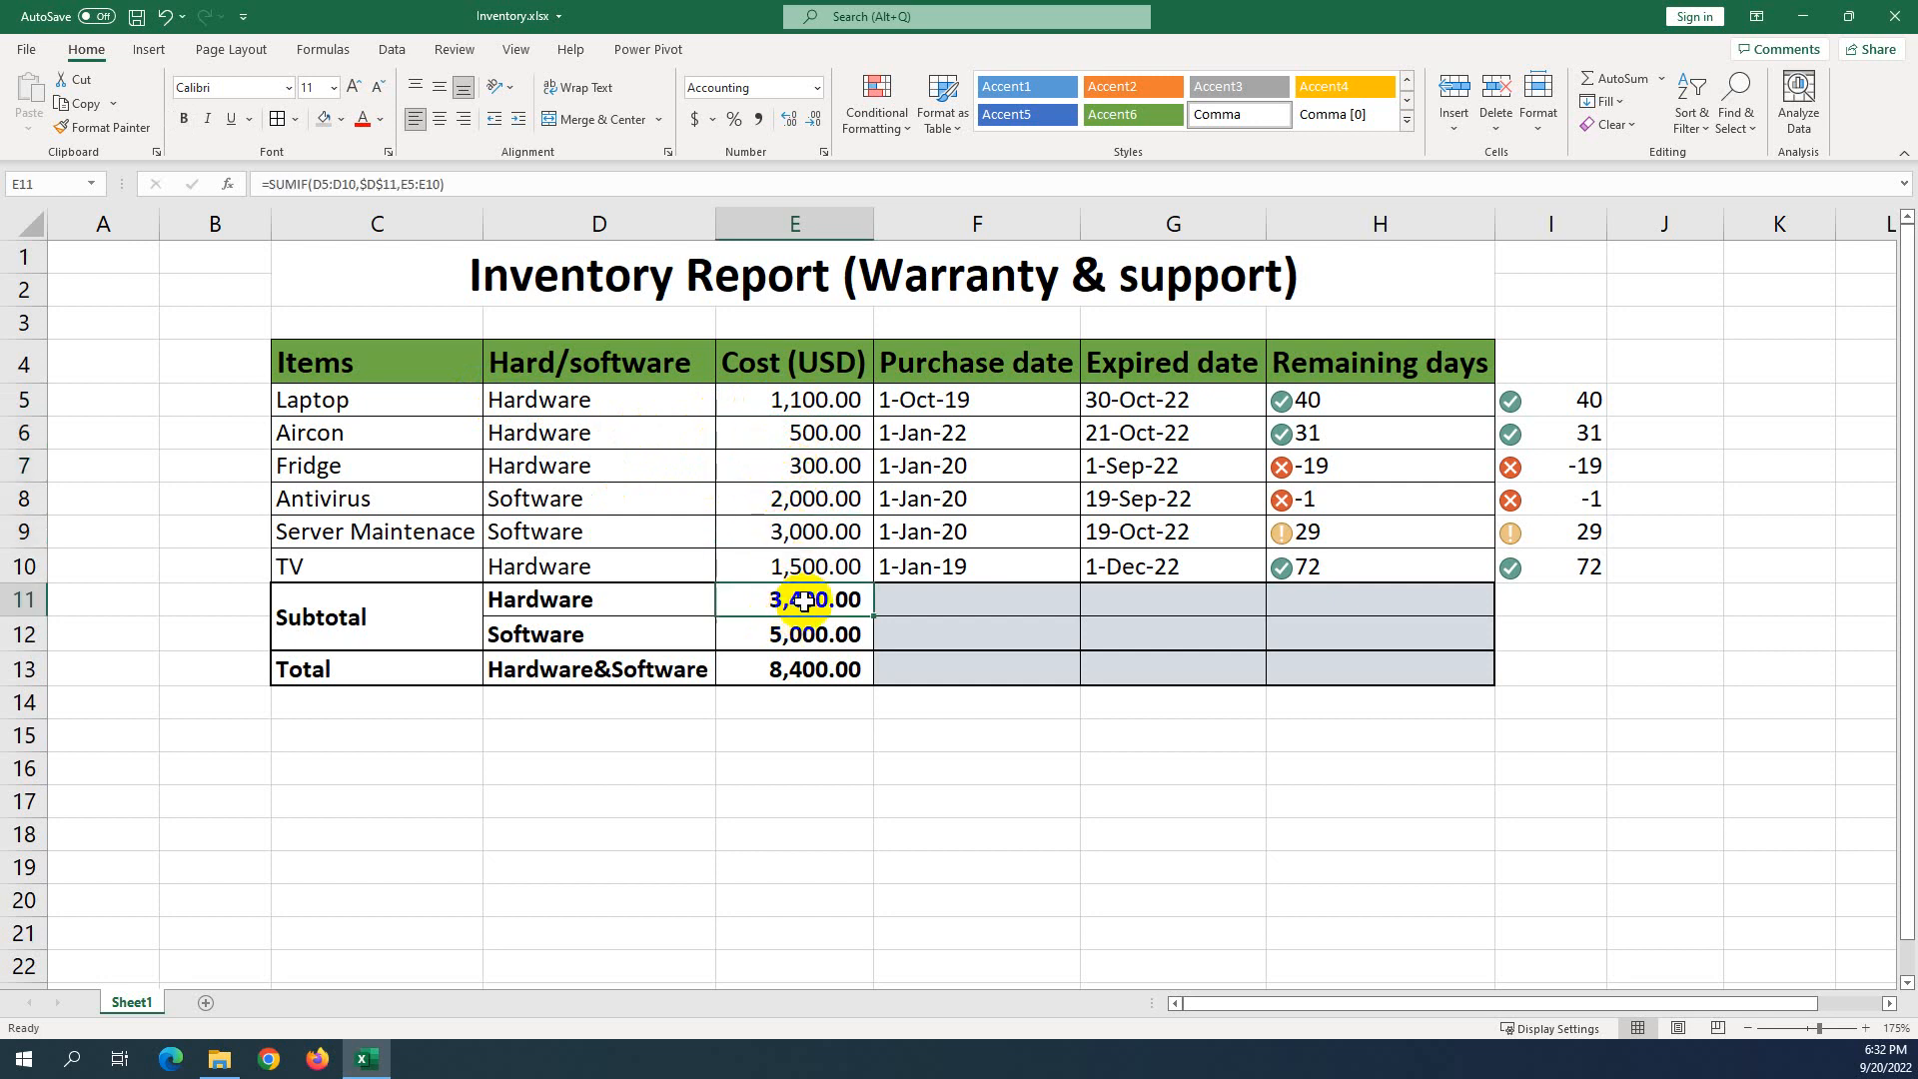
Check the combined total in E13 against the sum of the two subtotals in E11:E12.
{"action": "left_click", "coordinate": [770, 679]}
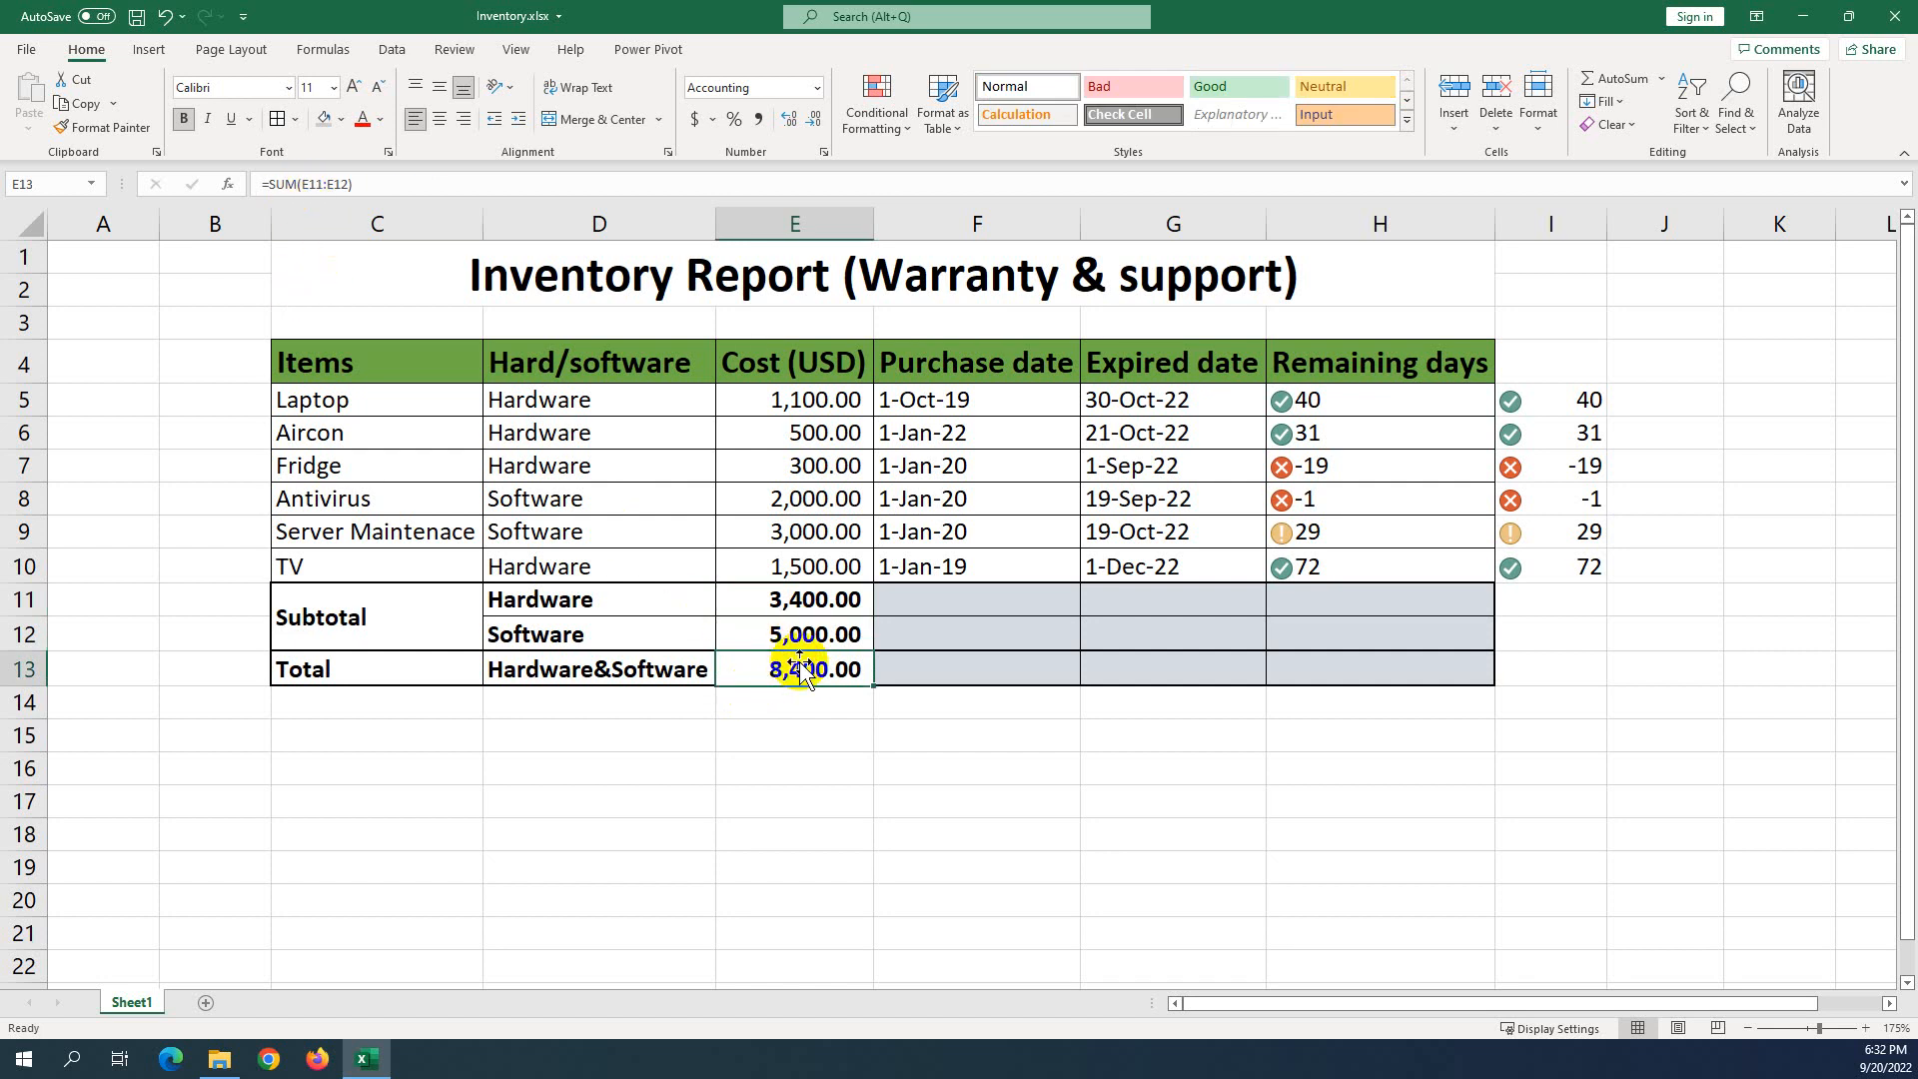
{"action": "left_click_drag", "start_coordinate": [791, 602], "coordinate": [789, 629]}
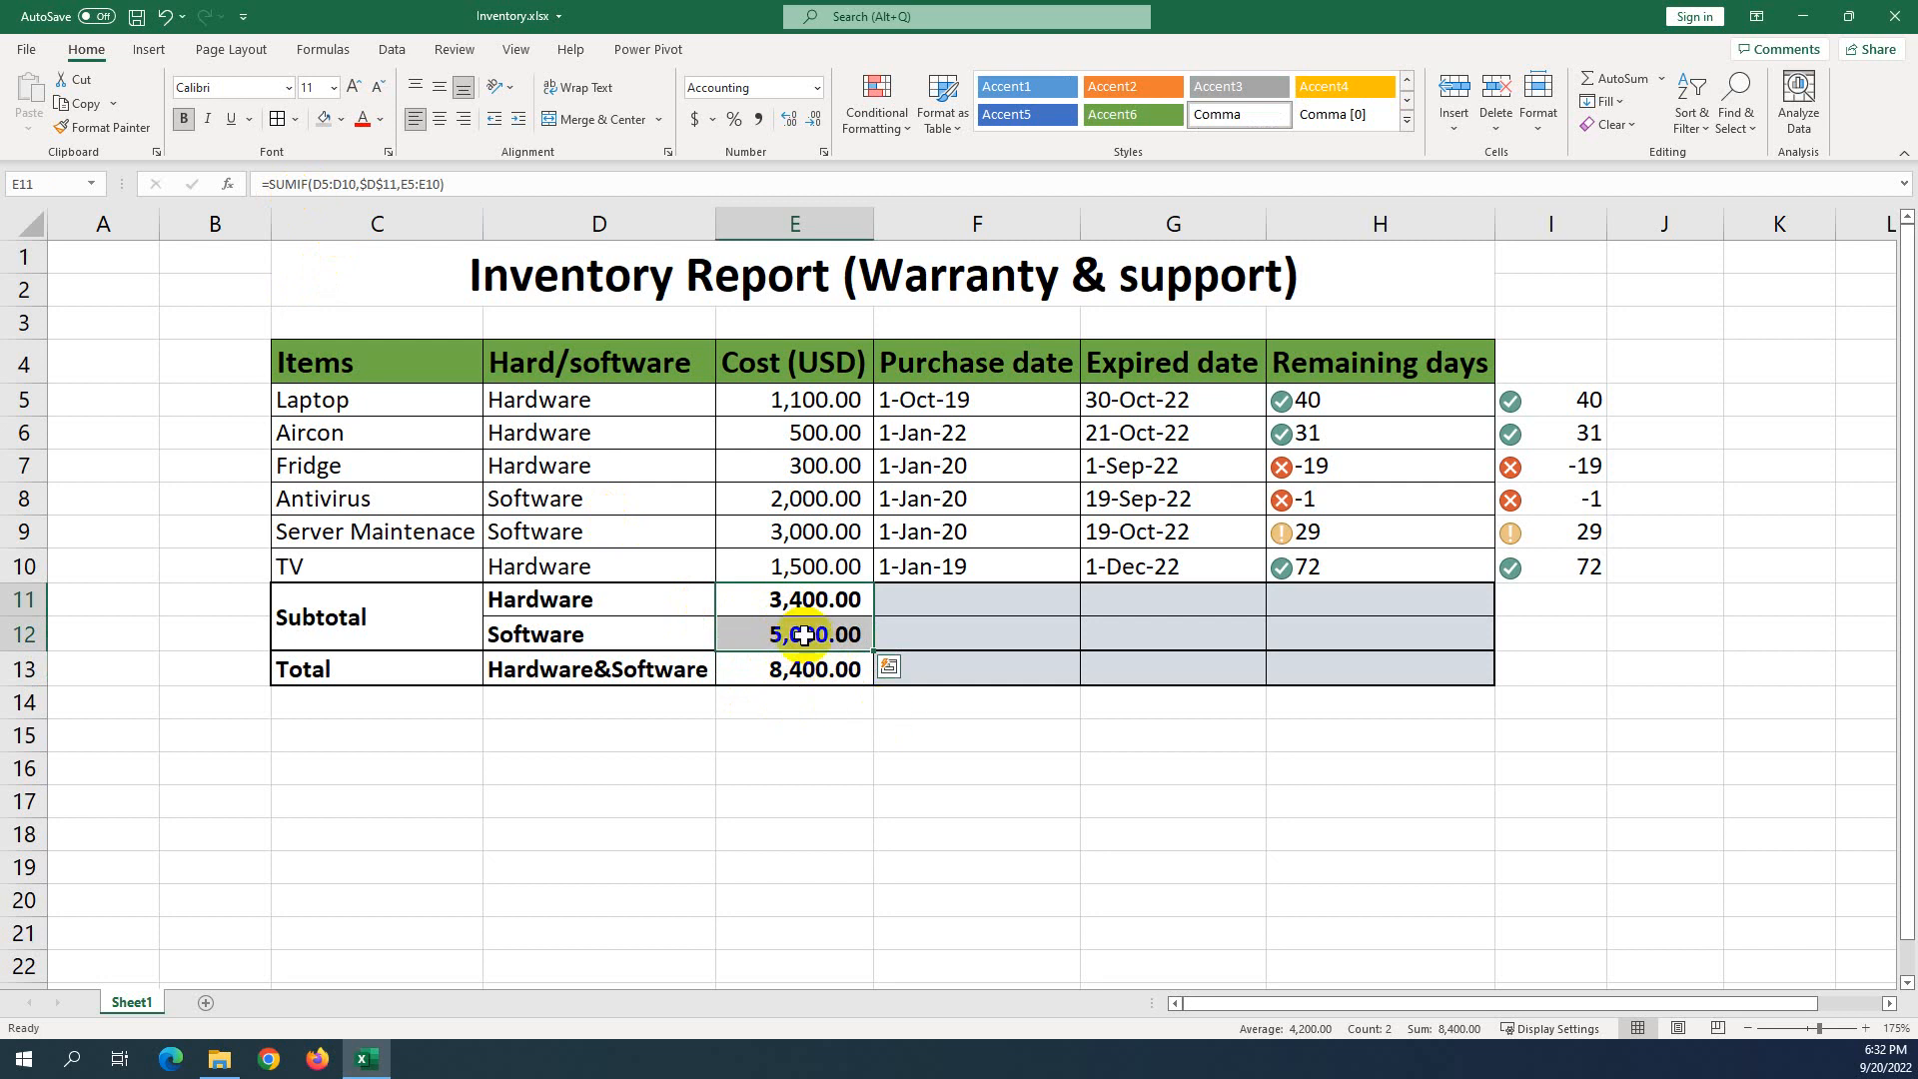
{"action": "left_click", "coordinate": [911, 734]}
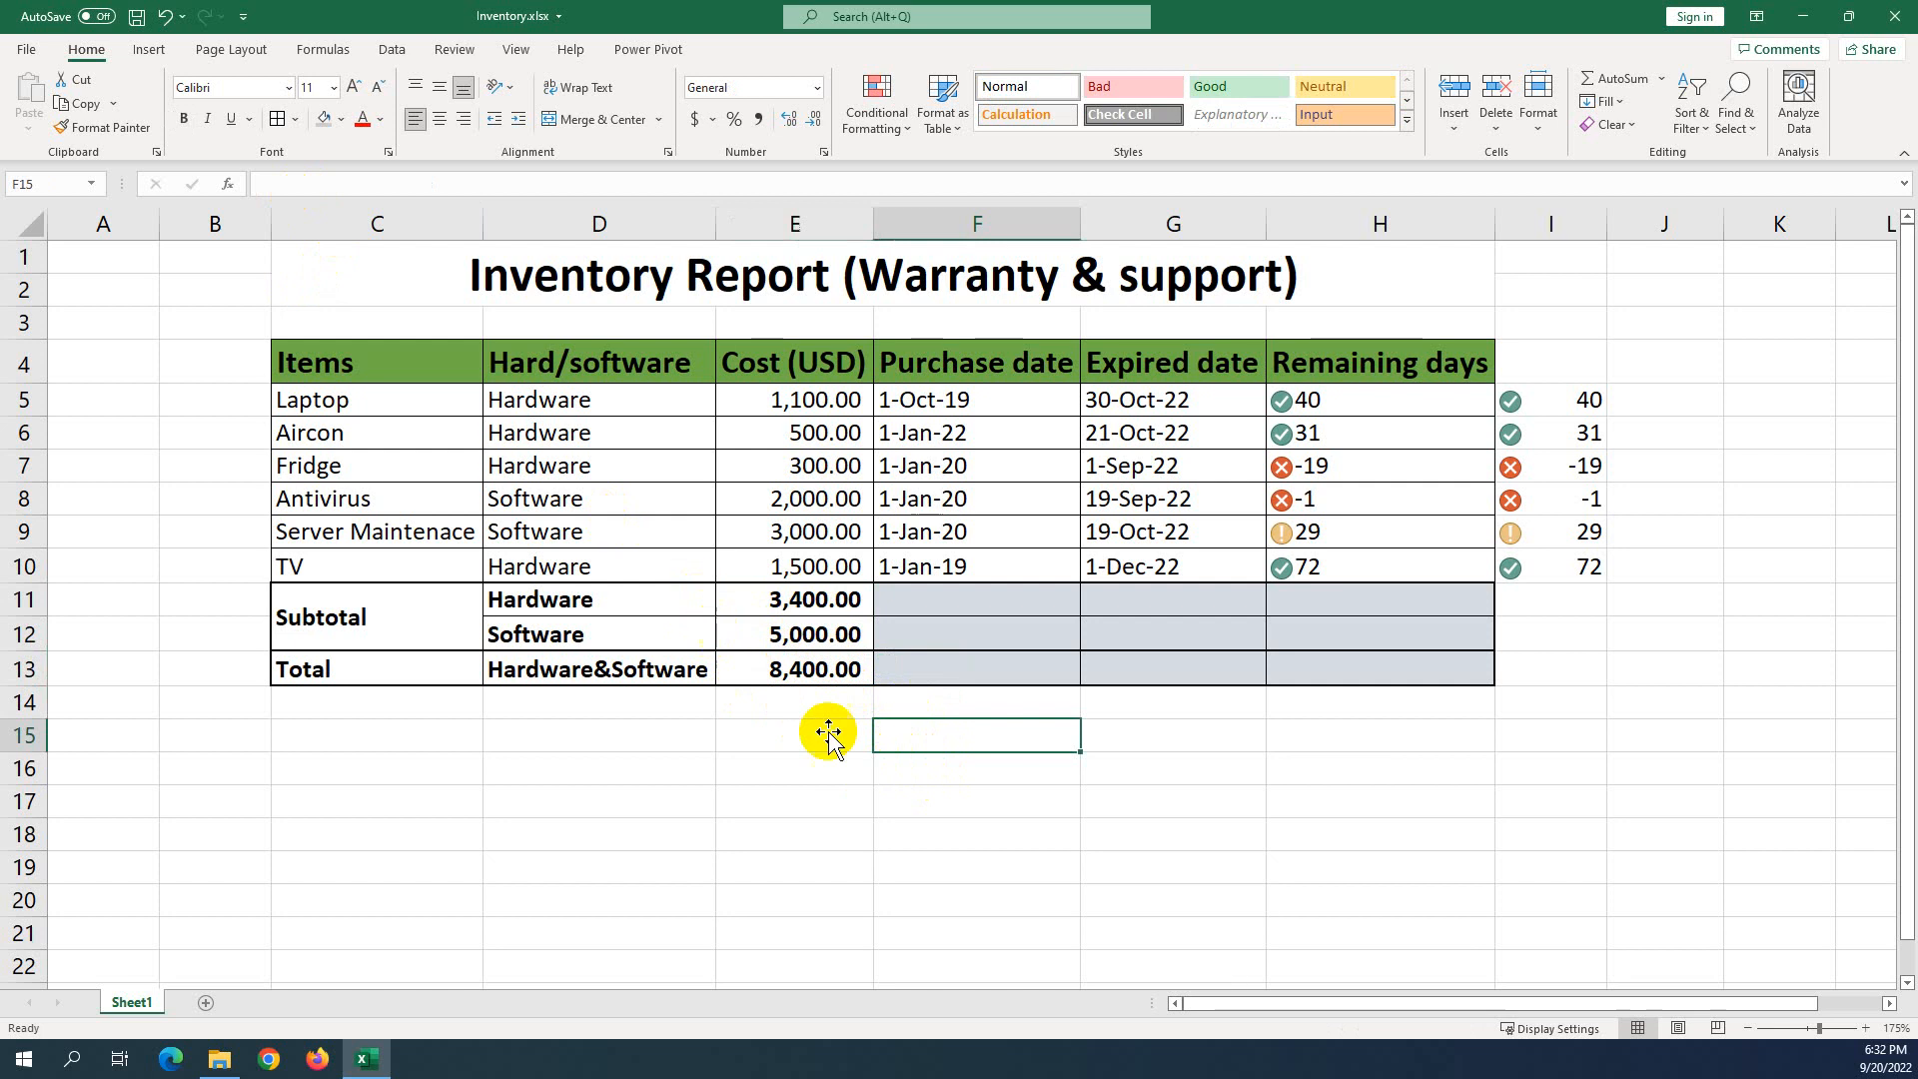
{"action": "double_click", "coordinate": [891, 741]}
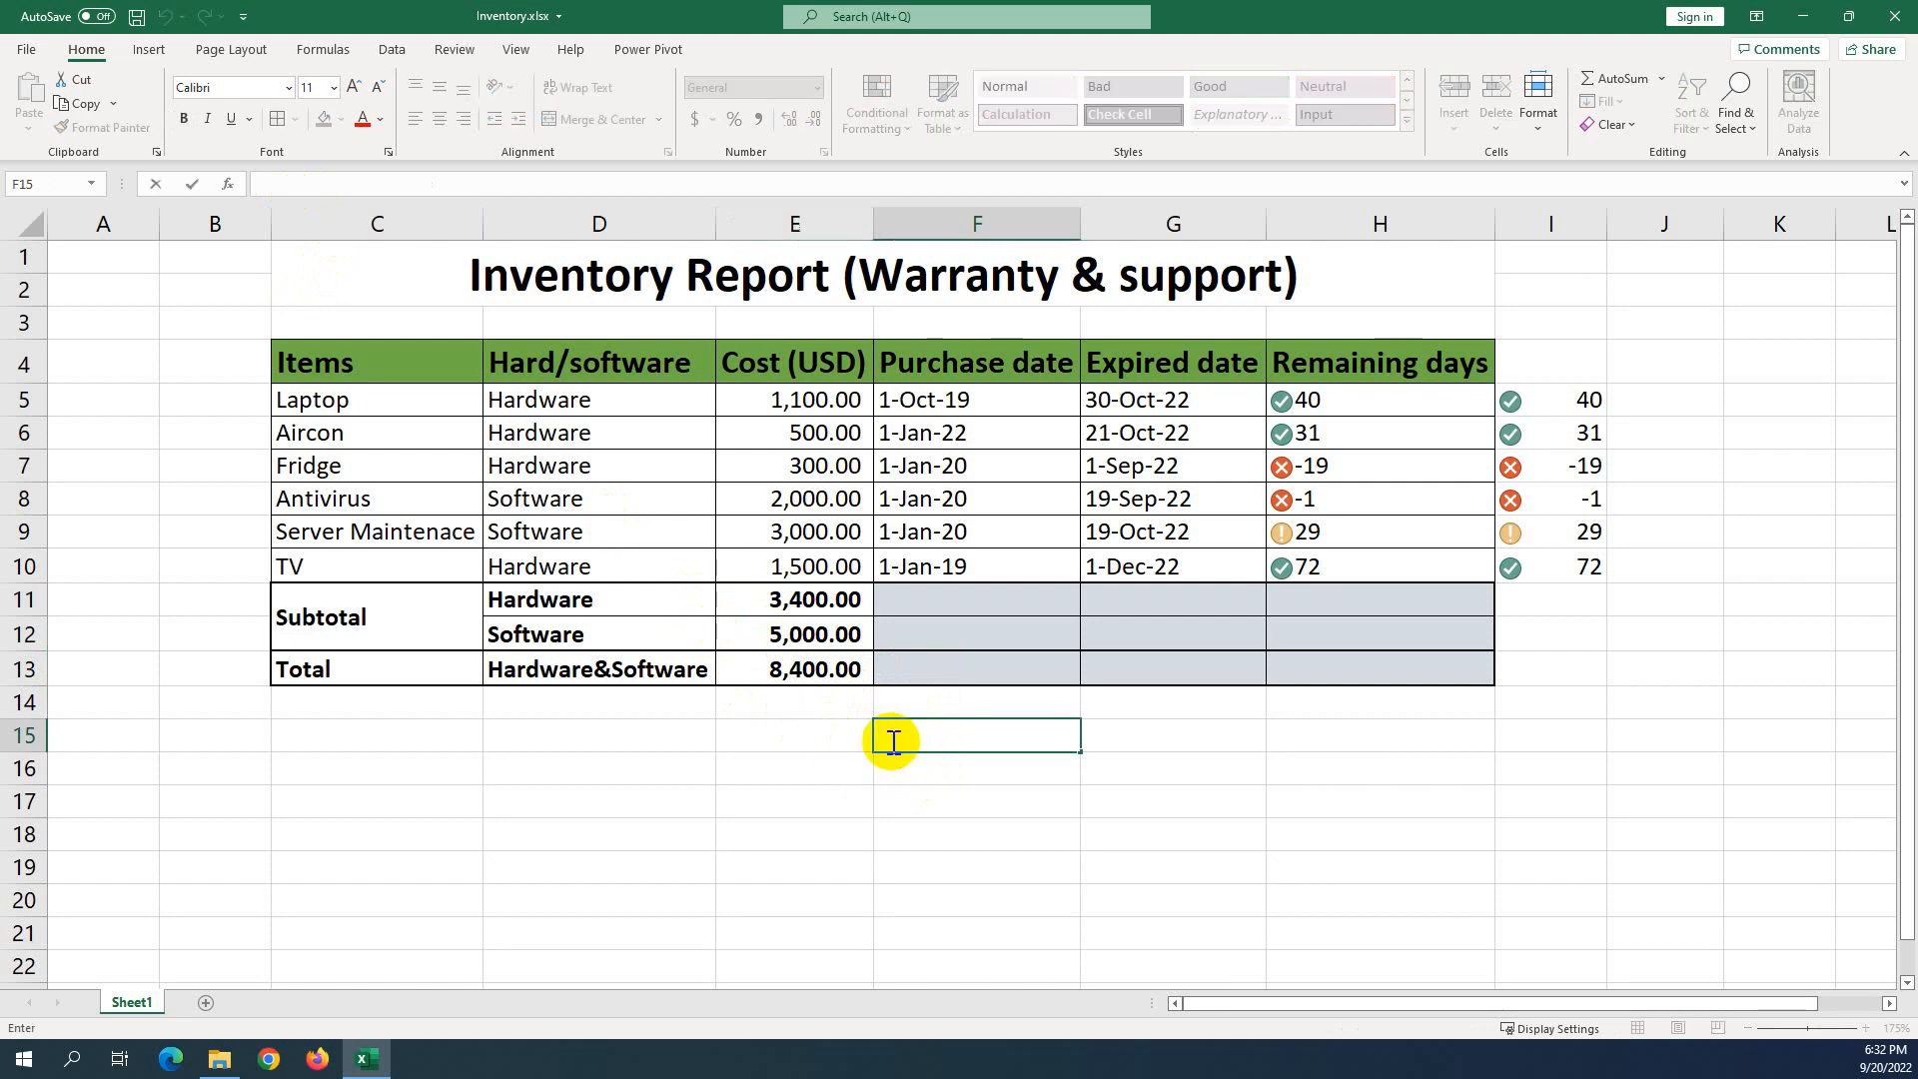
{"action": "type", "text": "="}
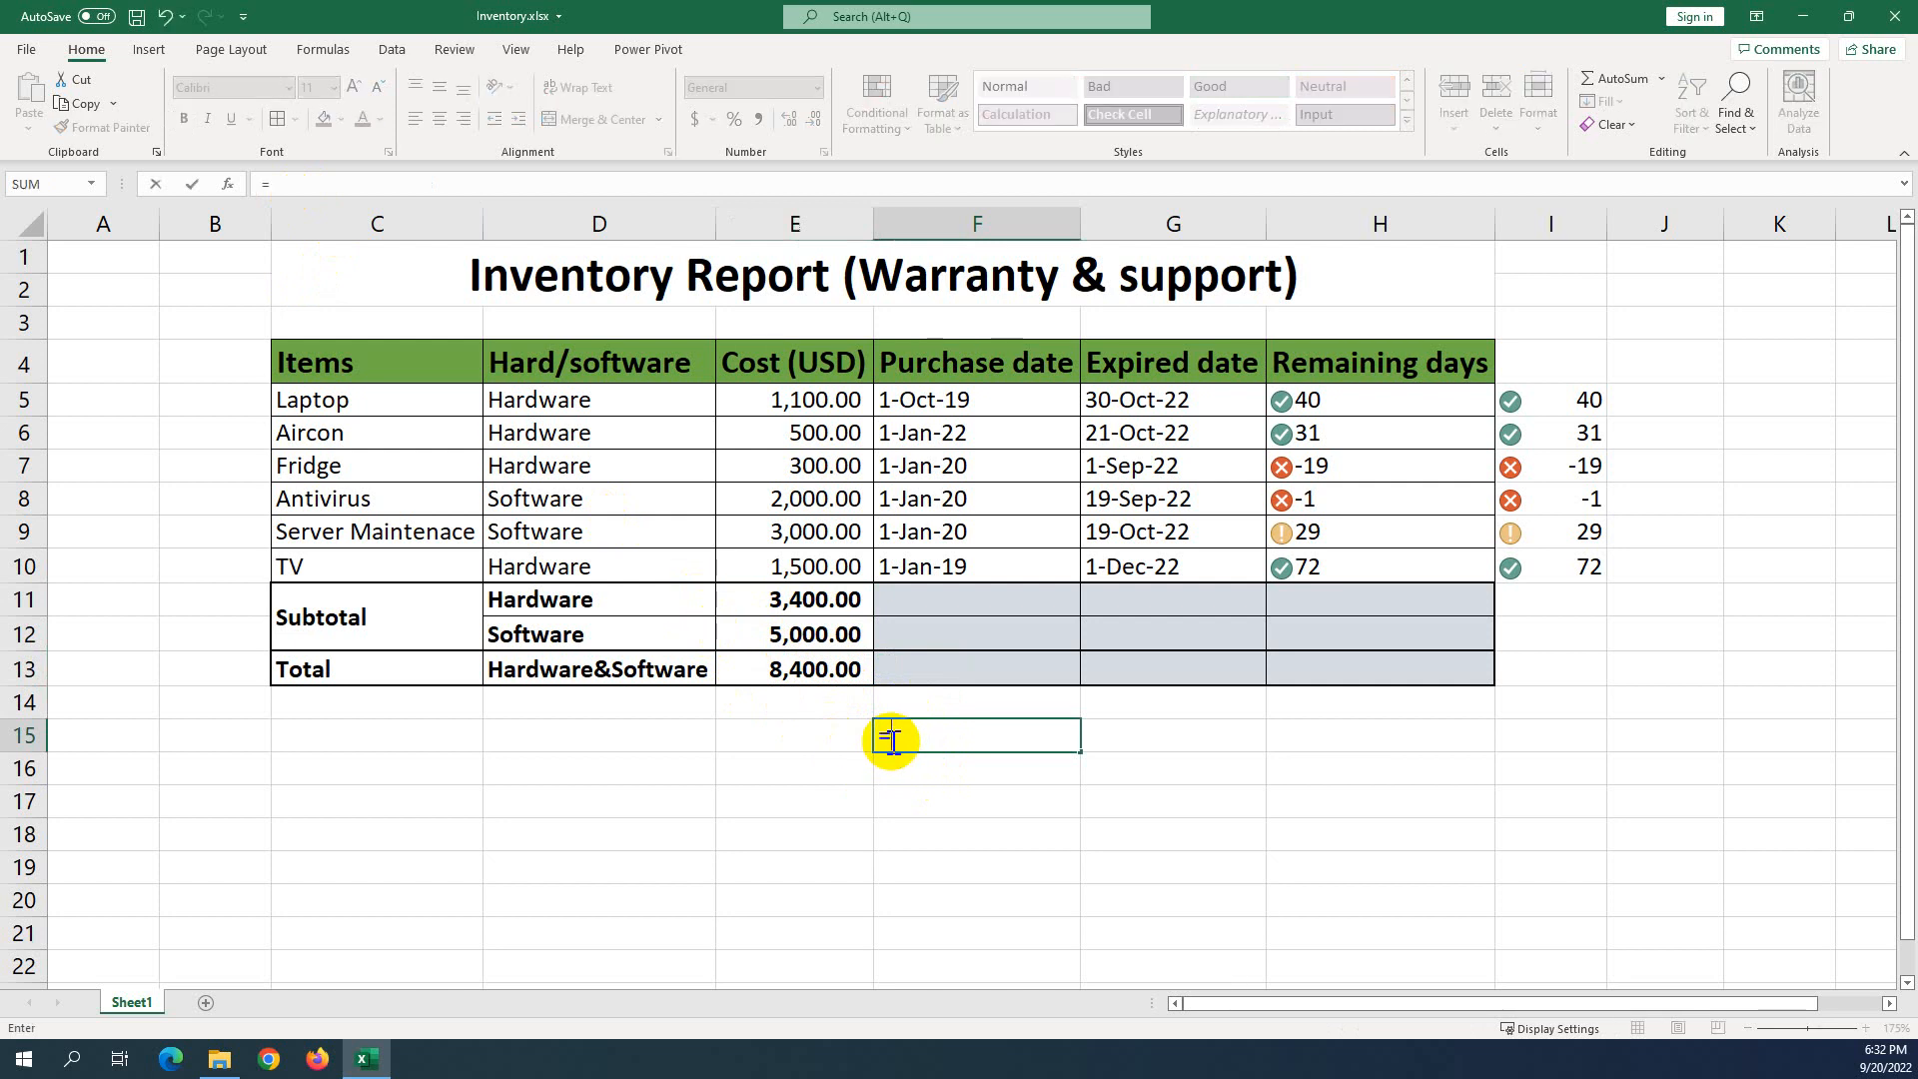
{"action": "type", "text": "su"}
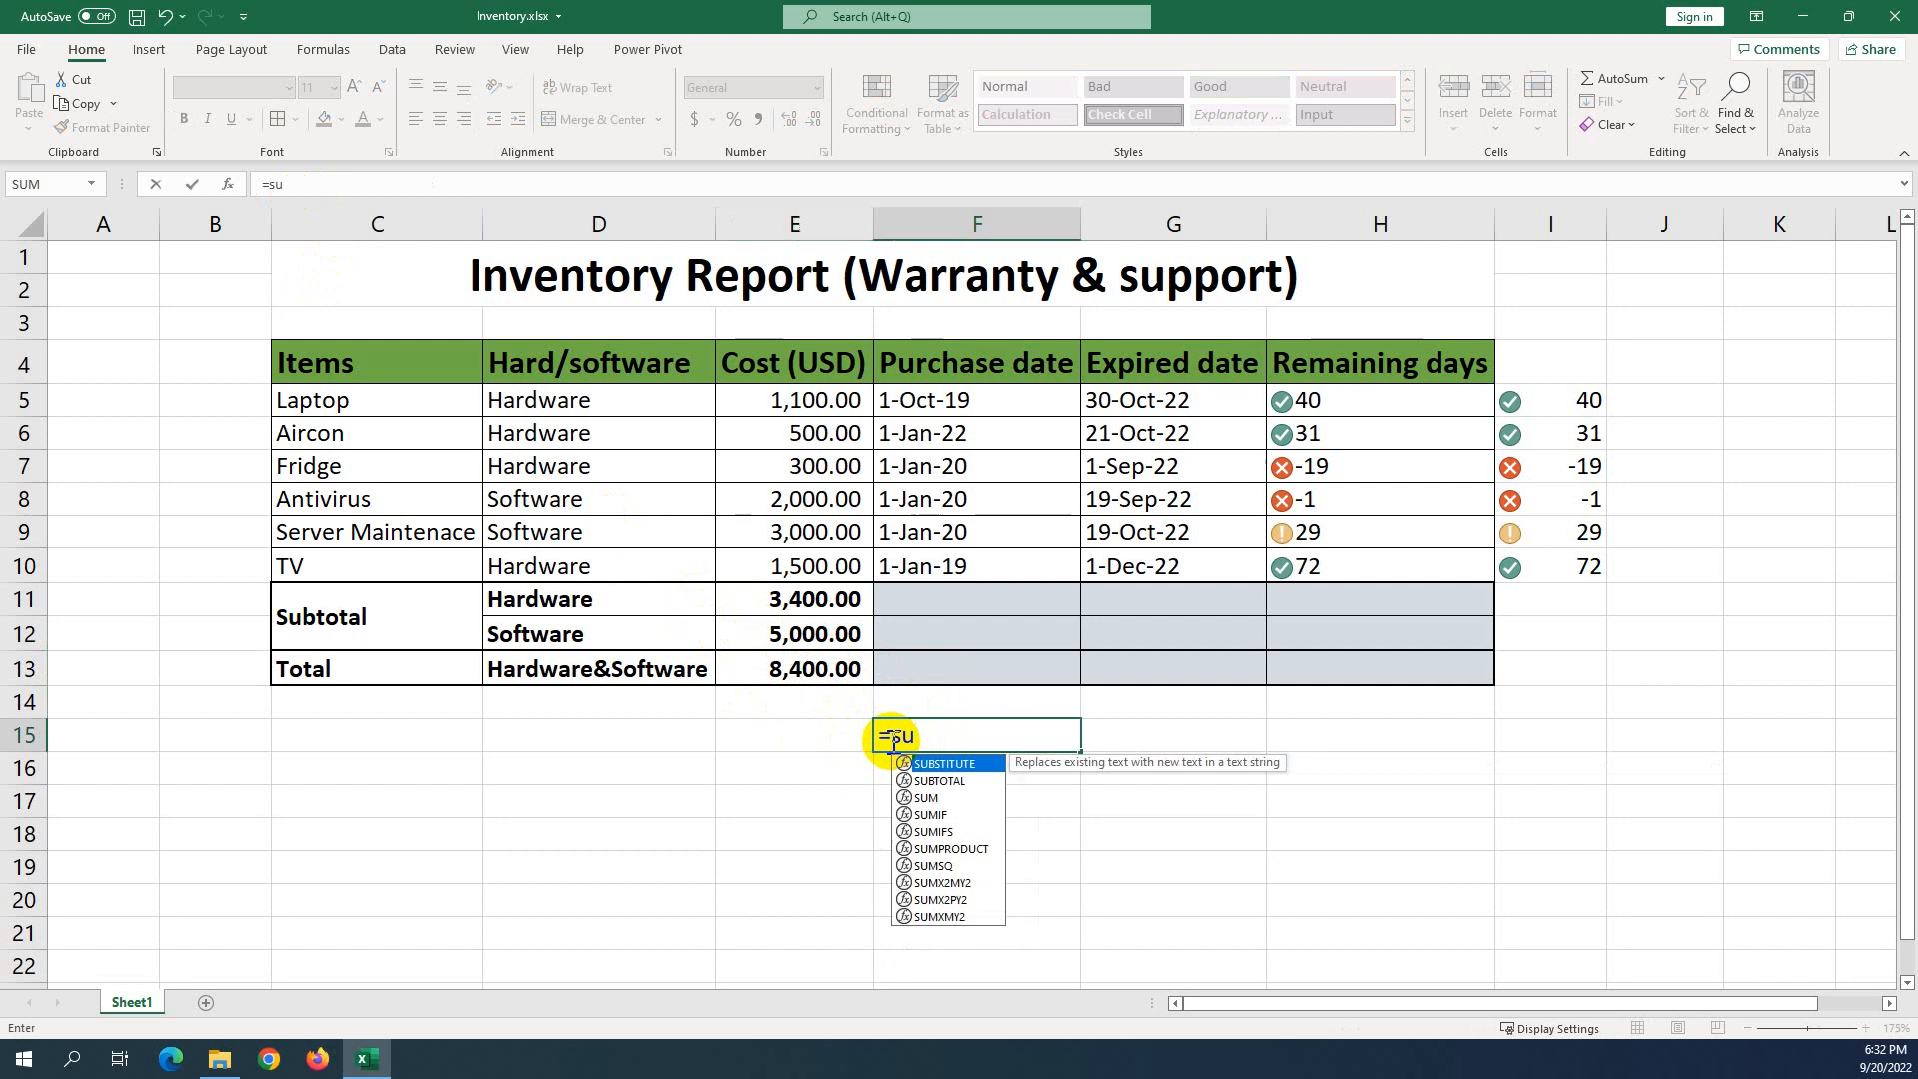
{"action": "type", "text": "mi"}
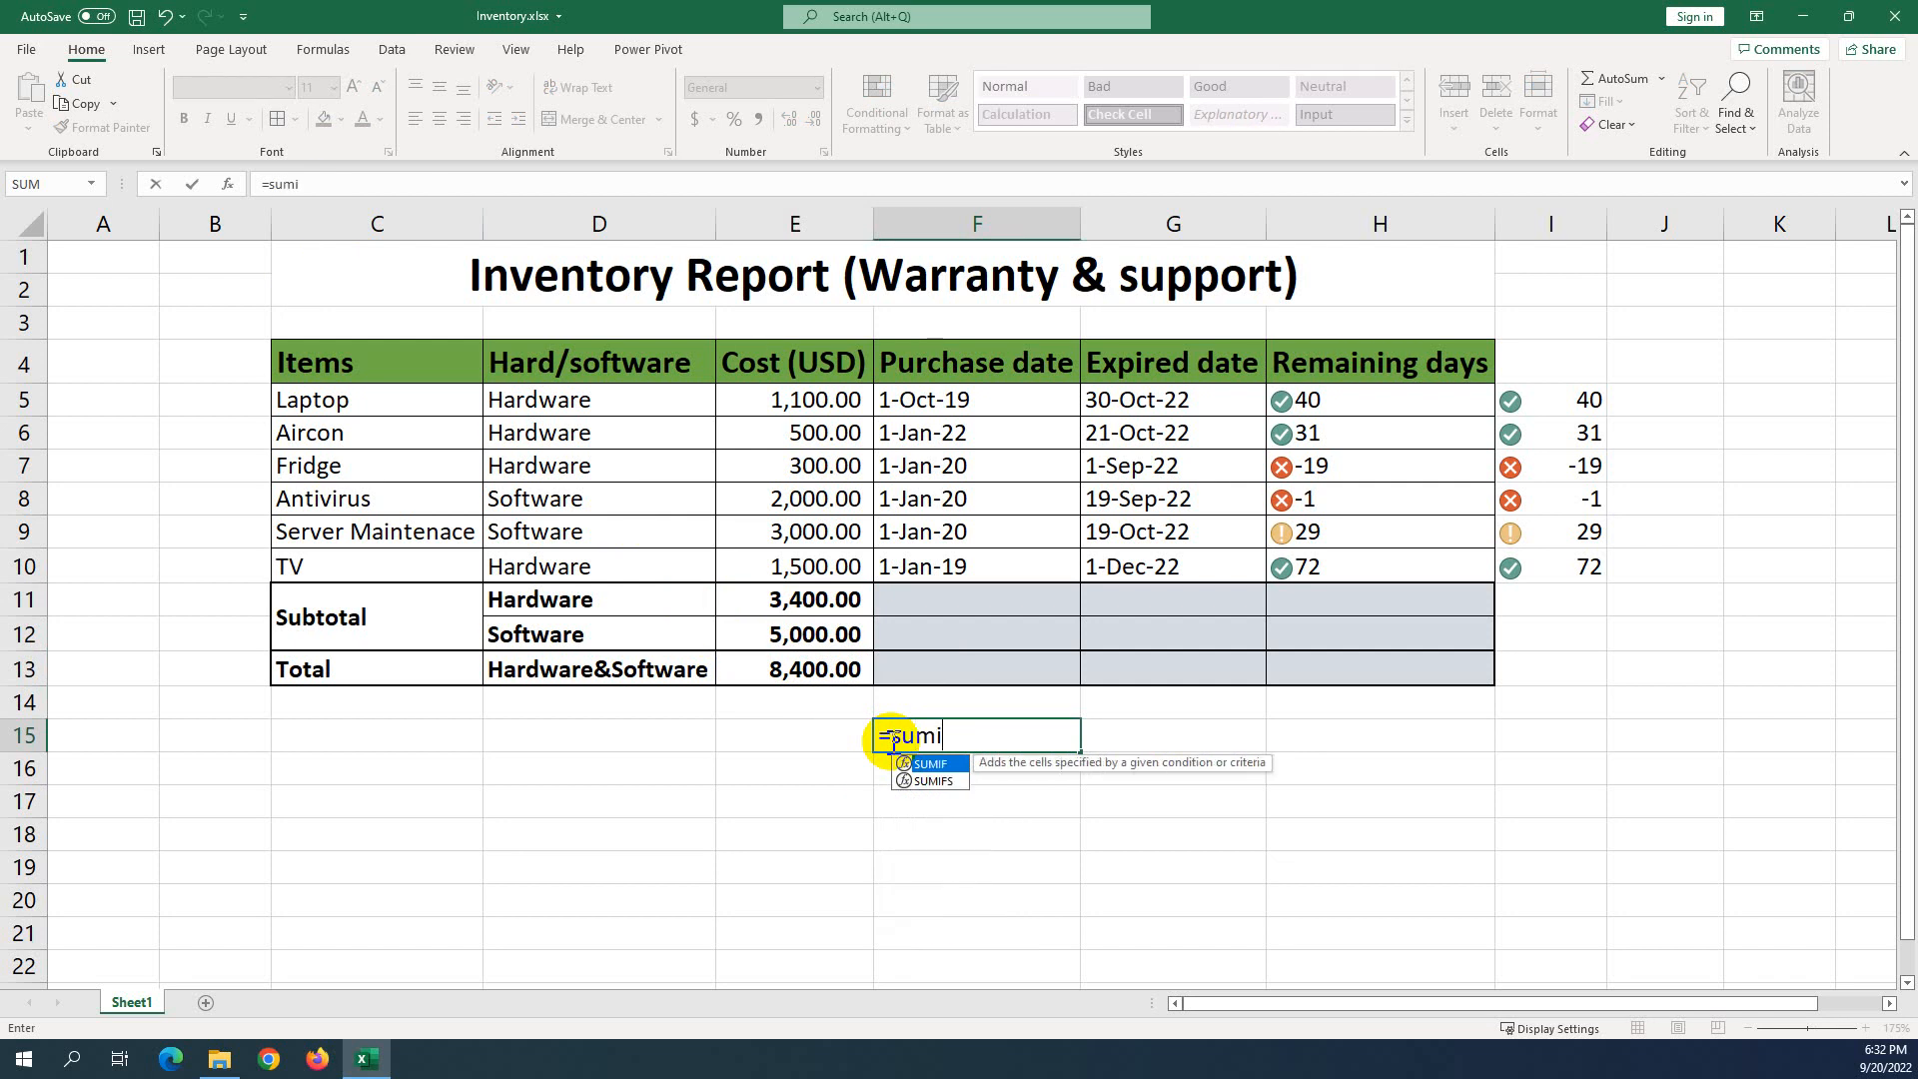
{"action": "key", "text": "BackSpace"}
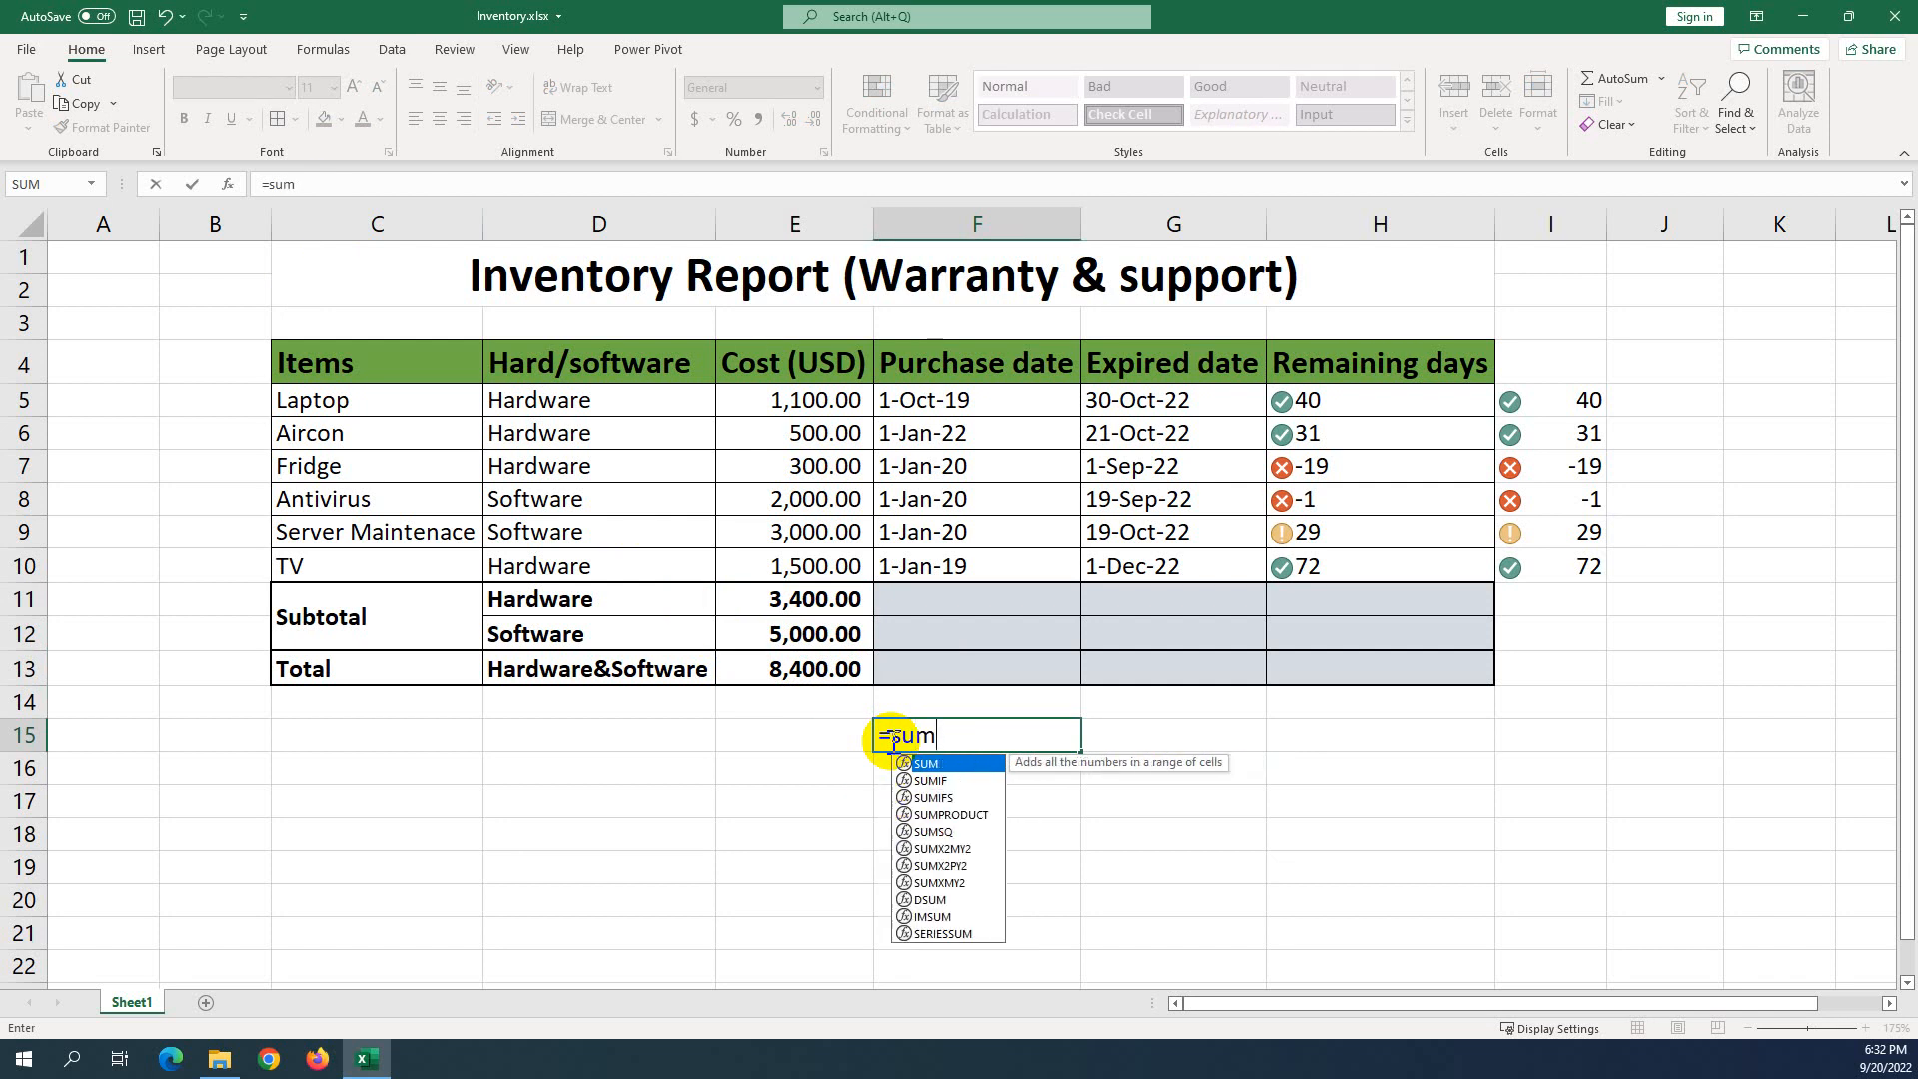
{"action": "key", "text": "BackSpace"}
{"action": "key", "text": "BackSpace"}
{"action": "key", "text": "BackSpace"}
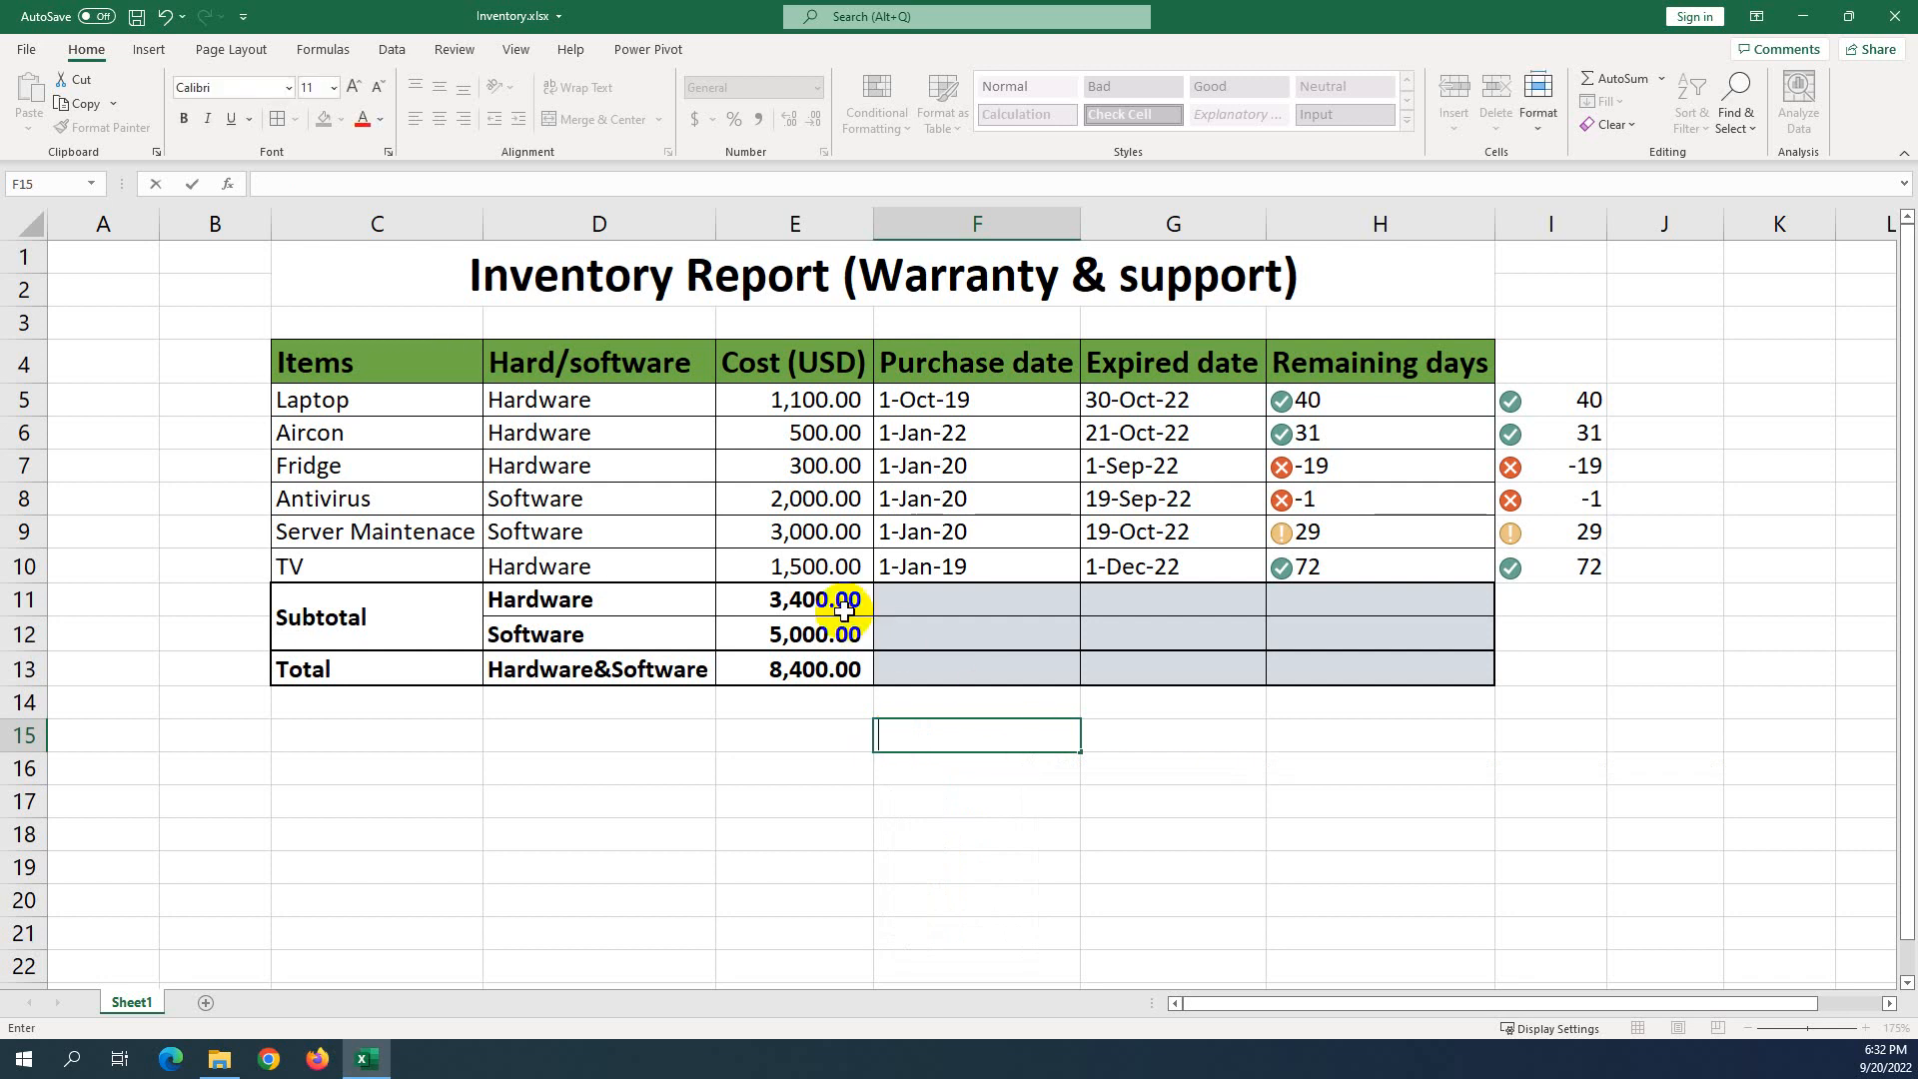
{"action": "left_click", "coordinate": [844, 601]}
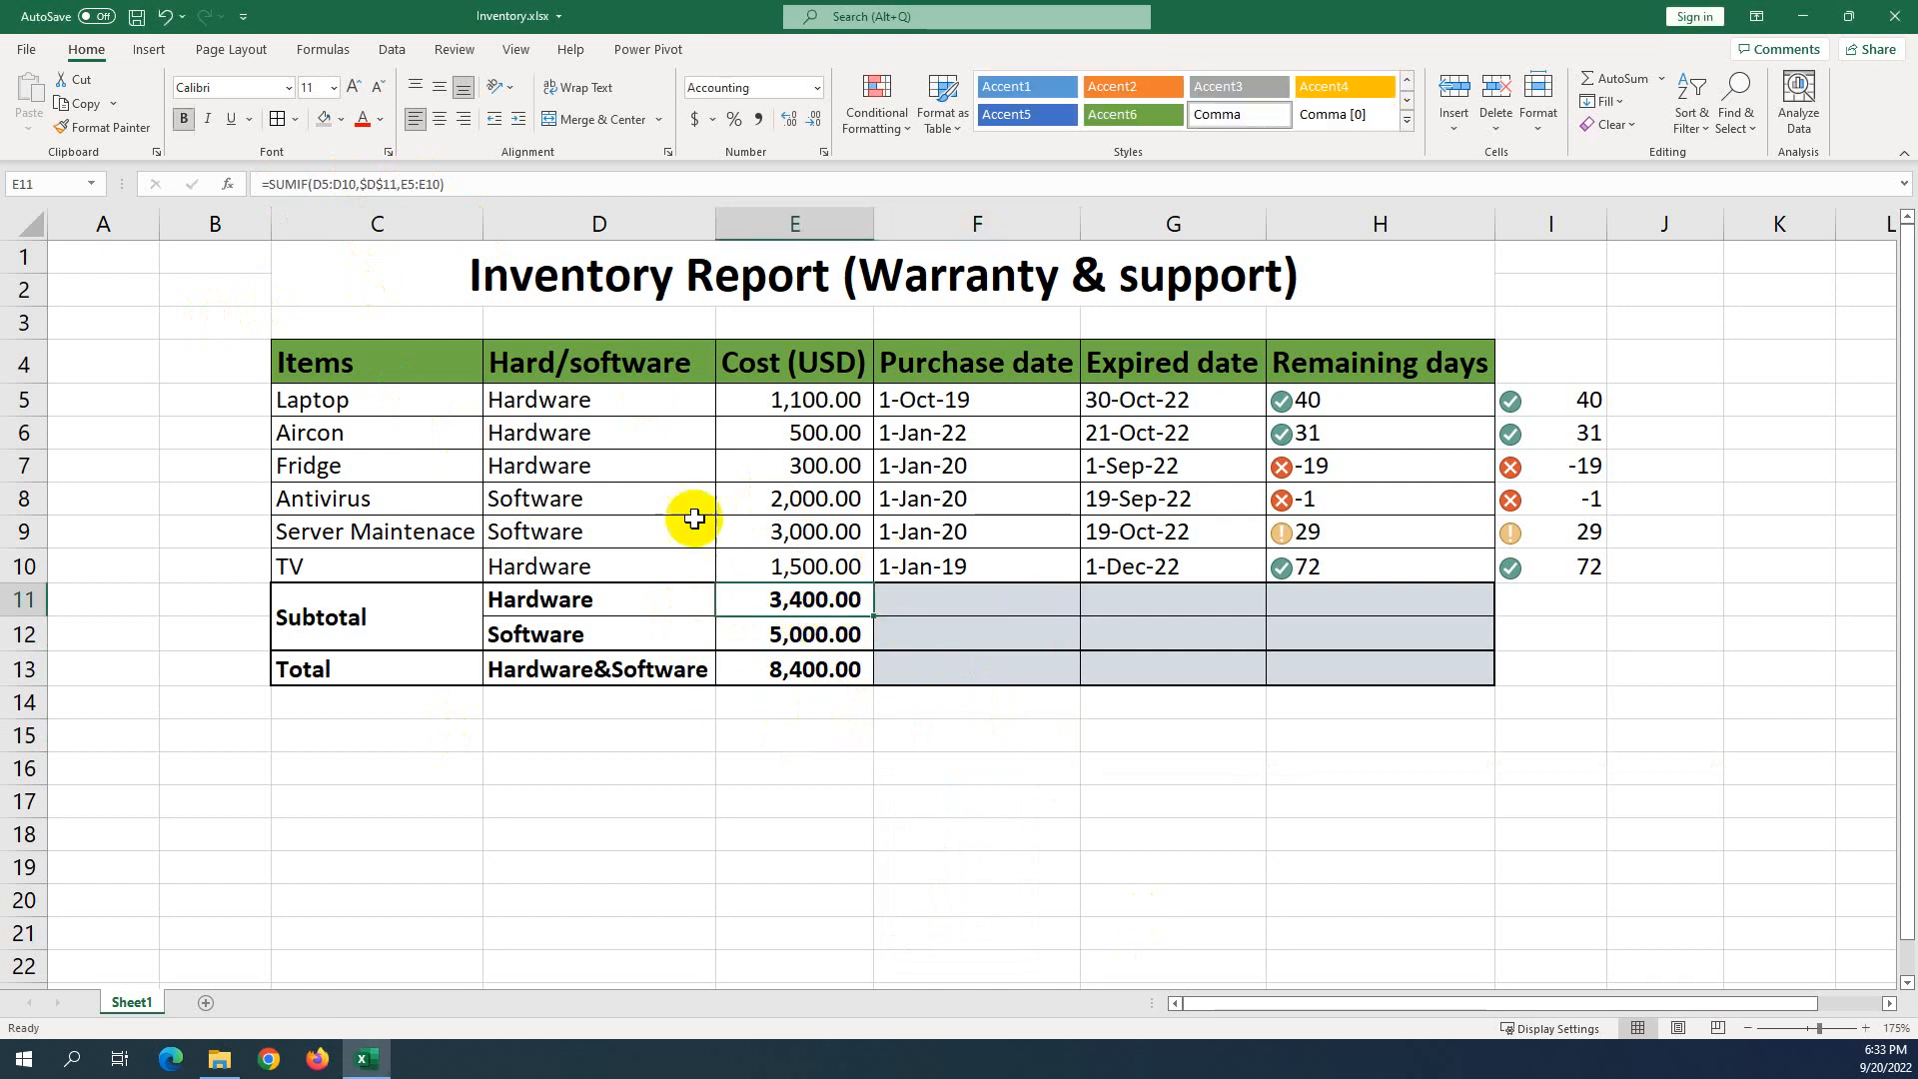
Start a SUMIF formula in F15 using the Hard/software column cells D5:D10 as its range.
{"action": "left_click", "coordinate": [909, 729]}
{"action": "type", "text": "="}
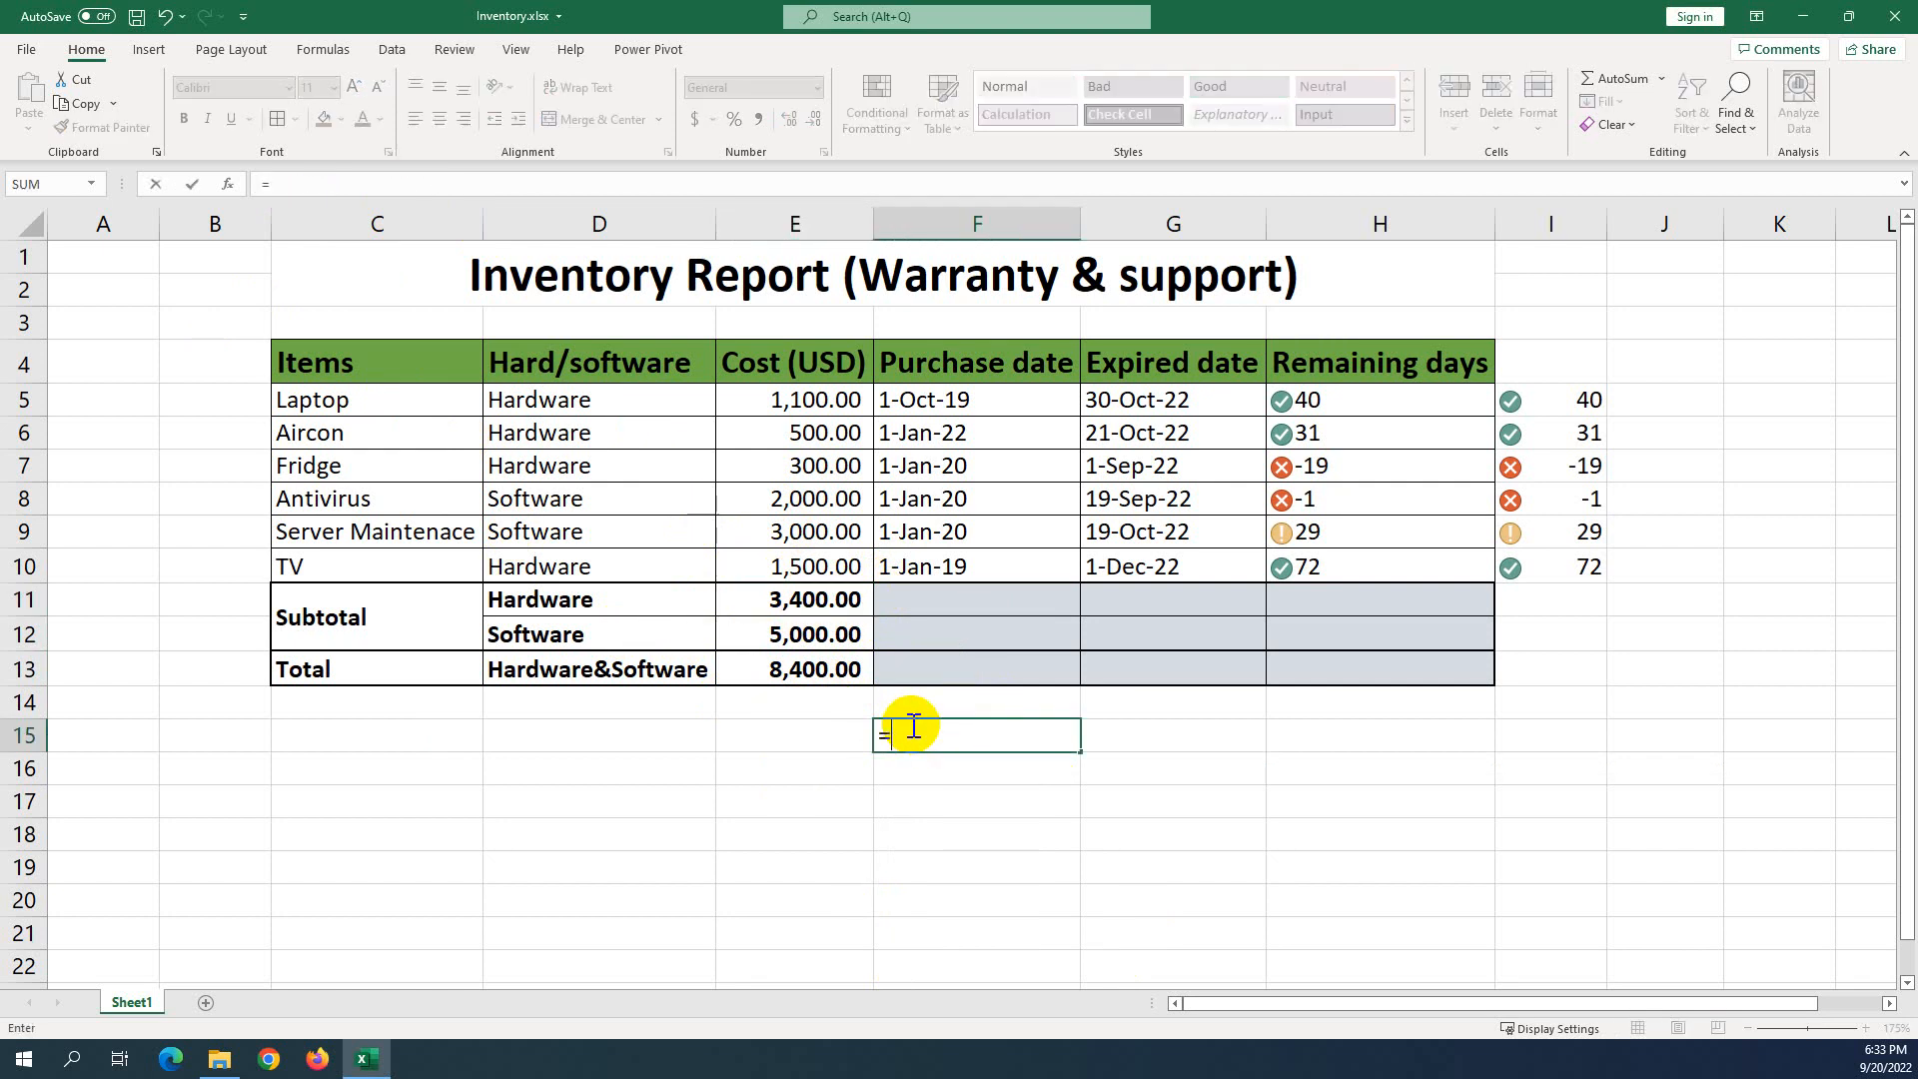
{"action": "type", "text": "sumif"}
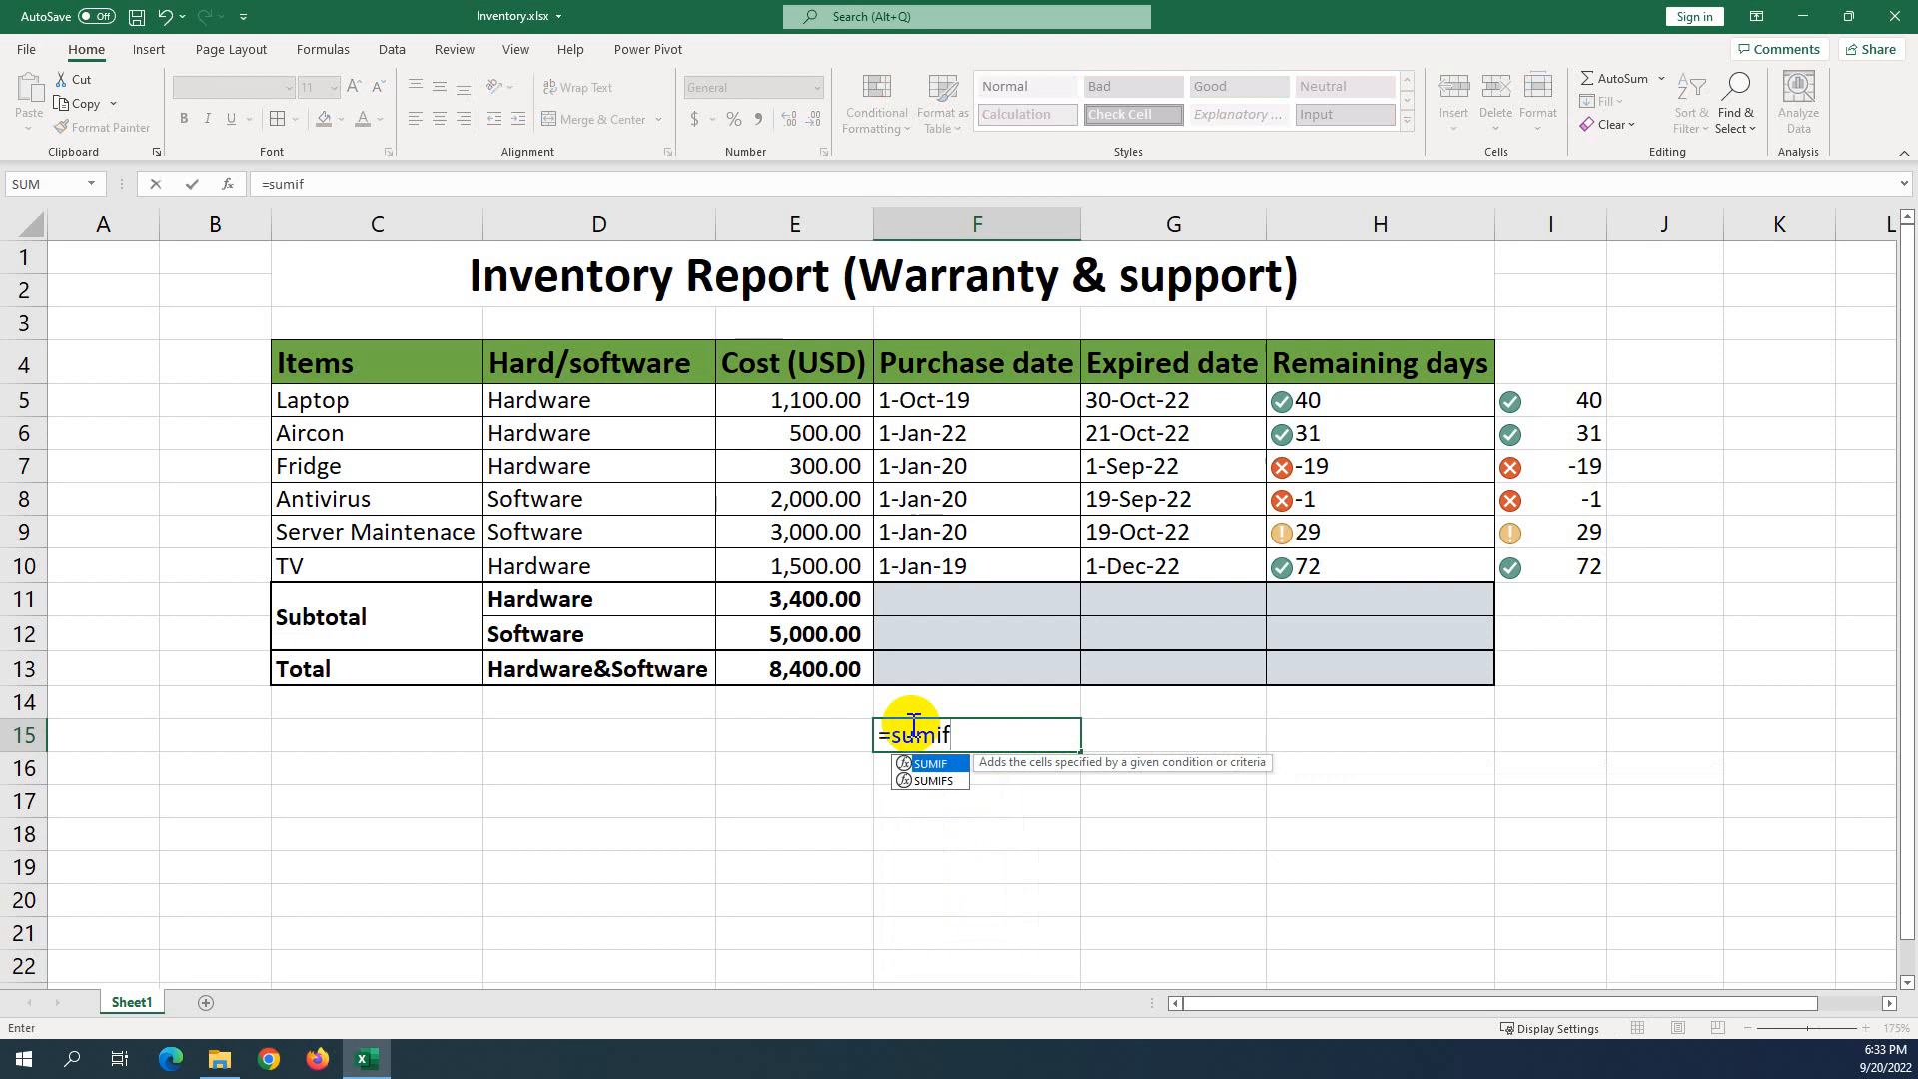
{"action": "key", "text": "Tab"}
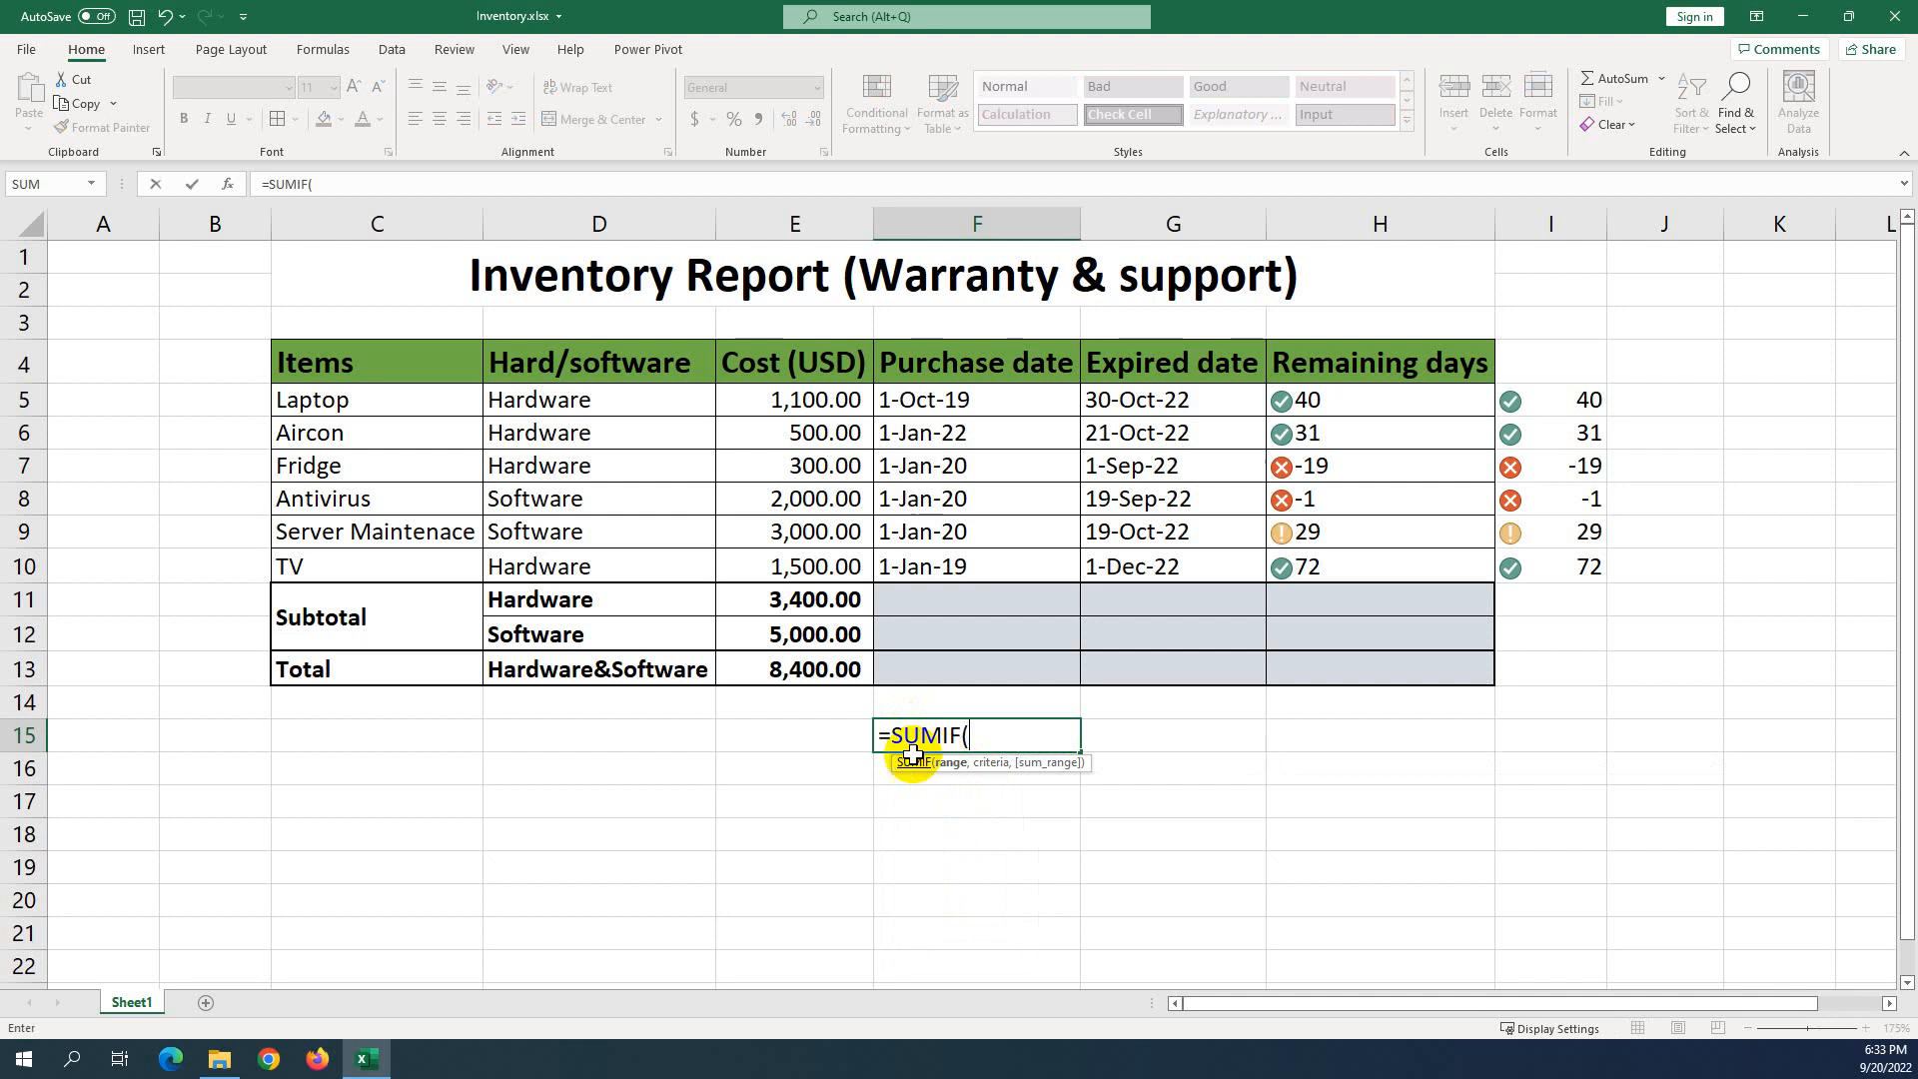
{"action": "left_click_drag", "start_coordinate": [568, 401], "coordinate": [578, 562]}
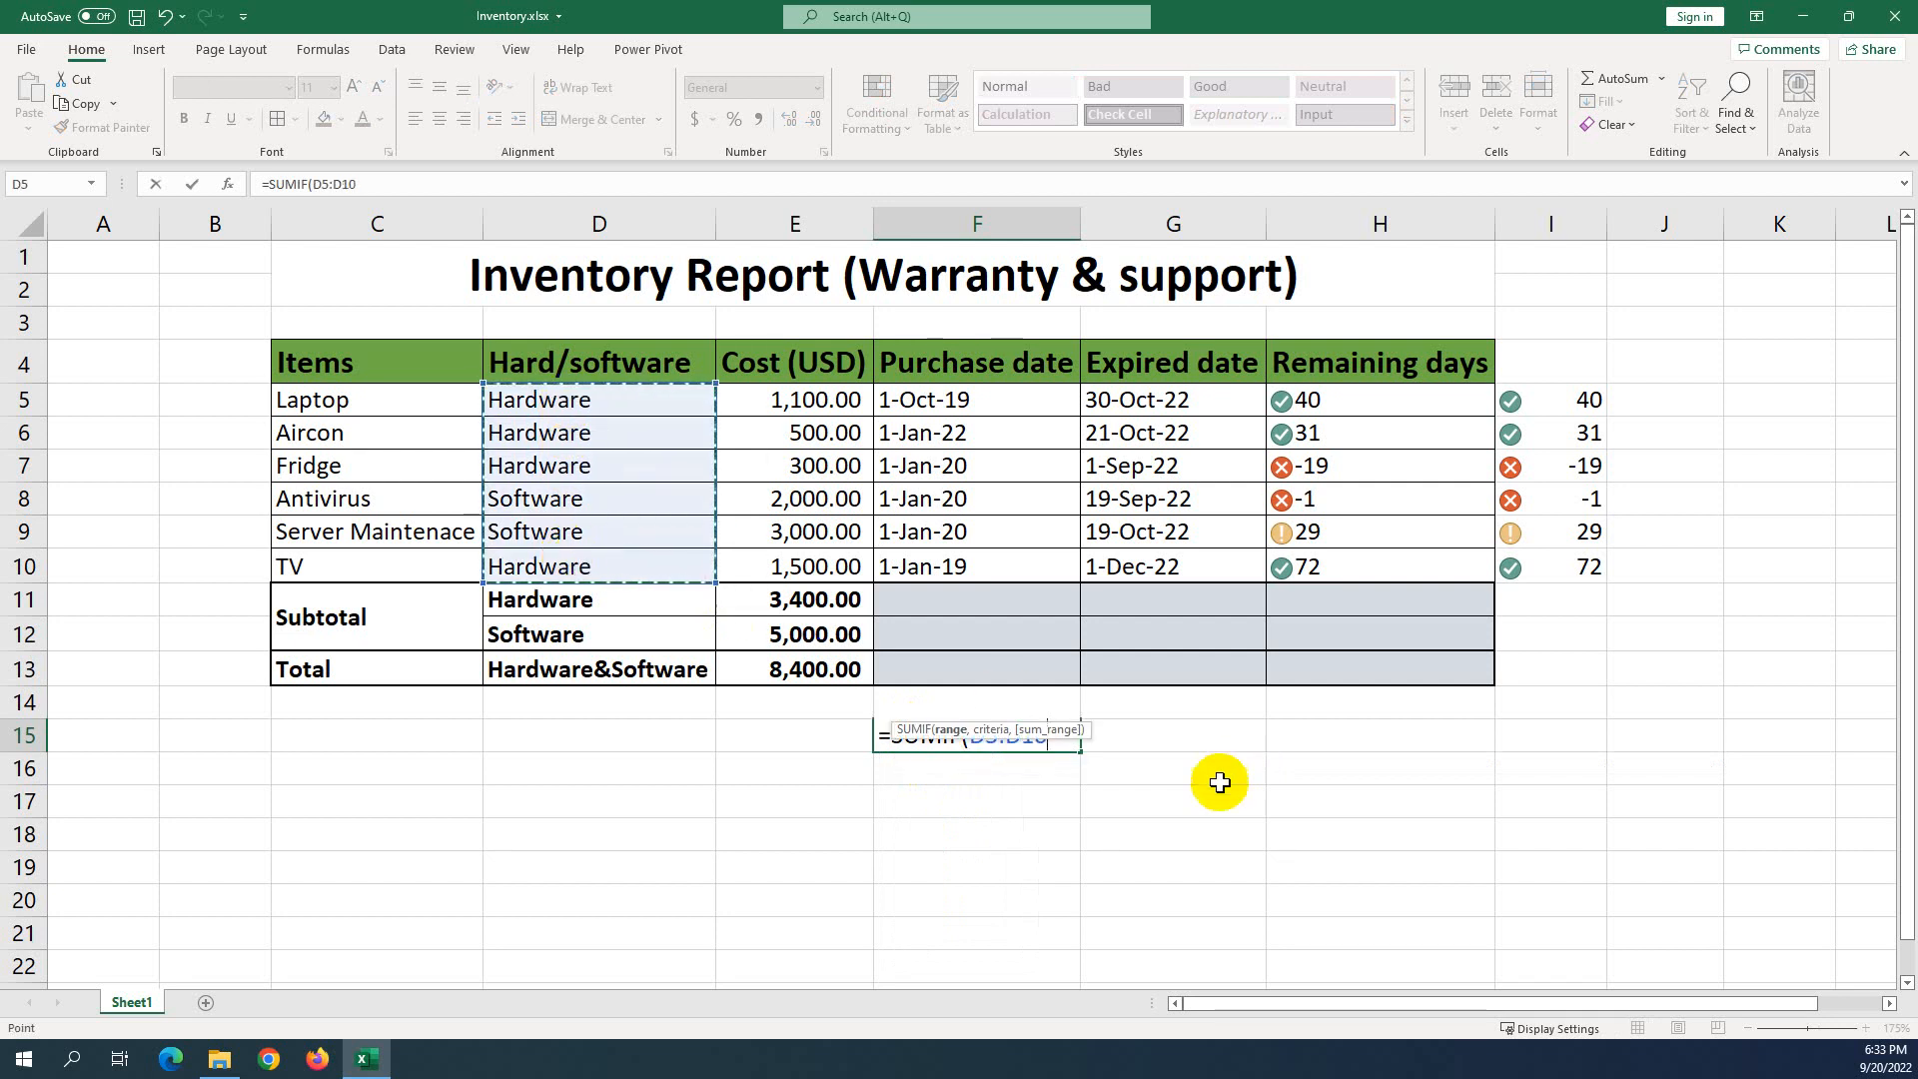
{"action": "left_click", "coordinate": [1052, 744]}
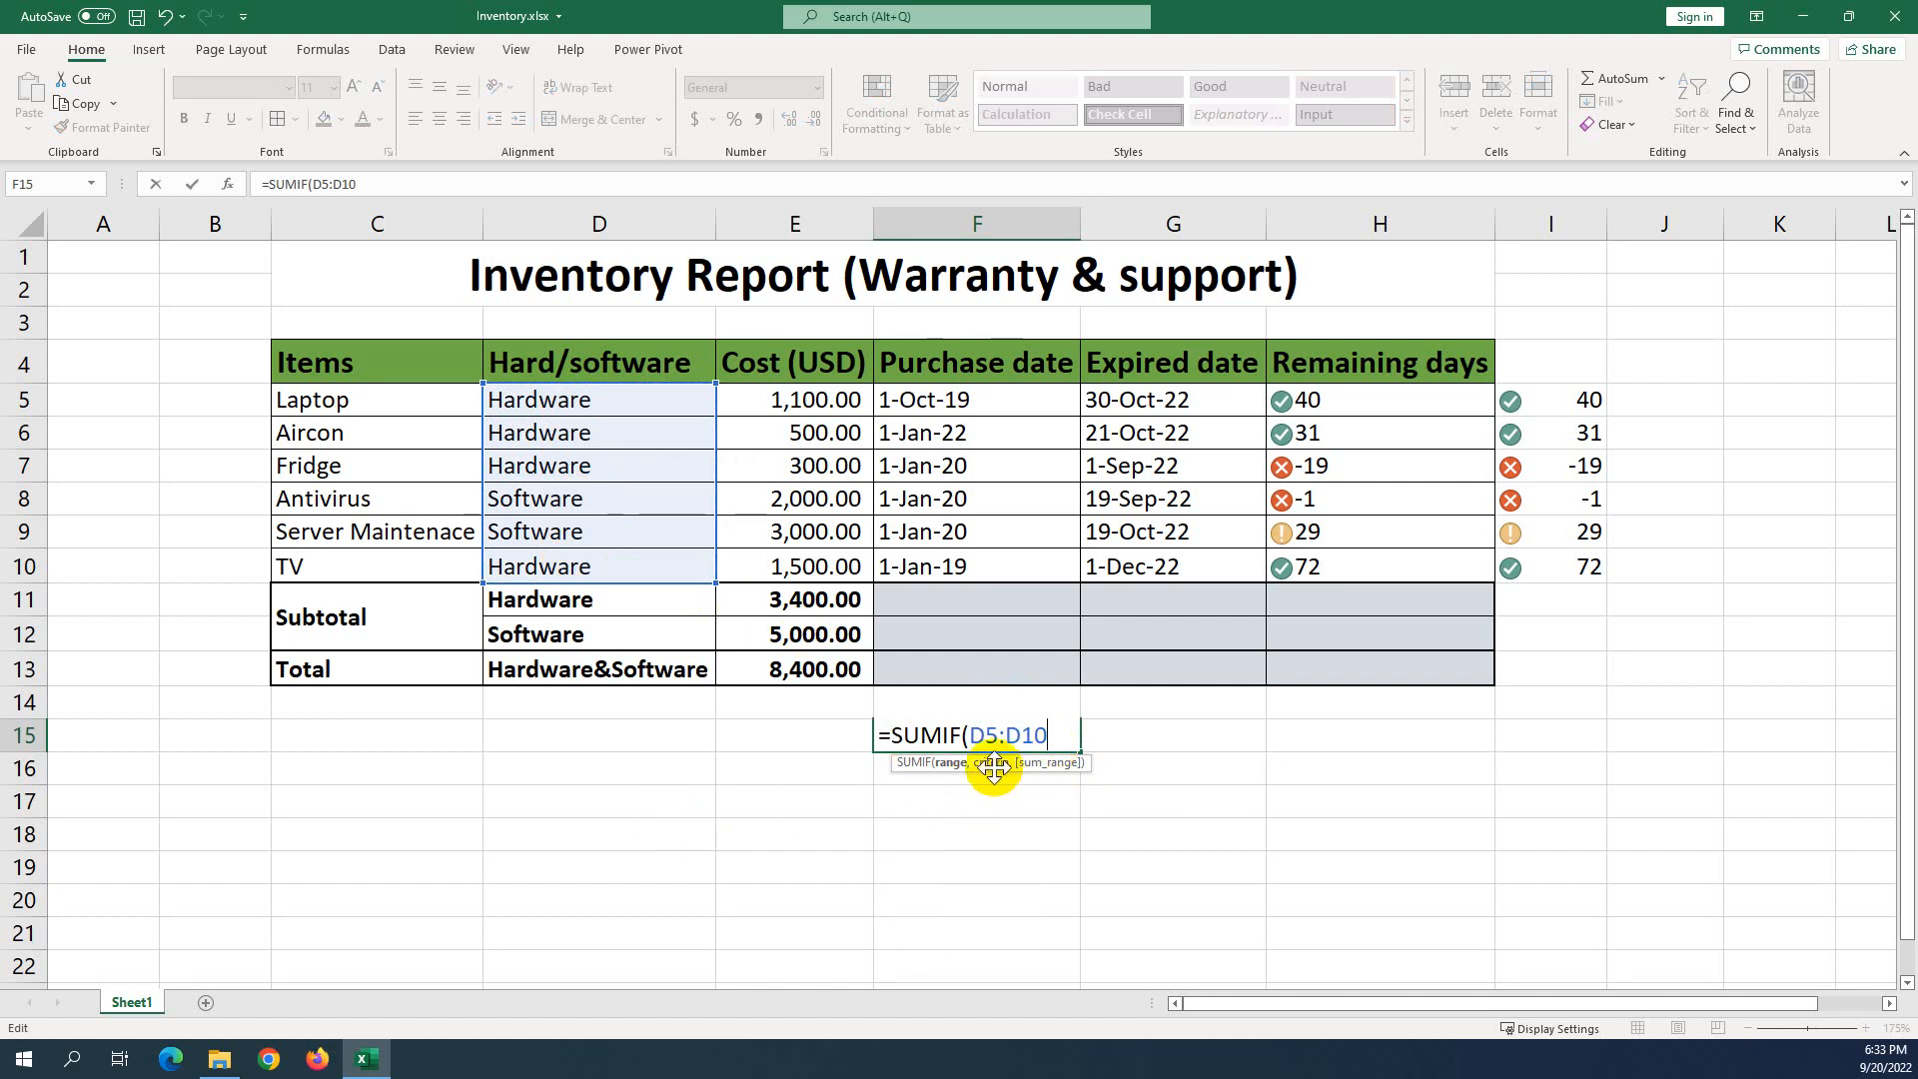
{"action": "type", "text": ","}
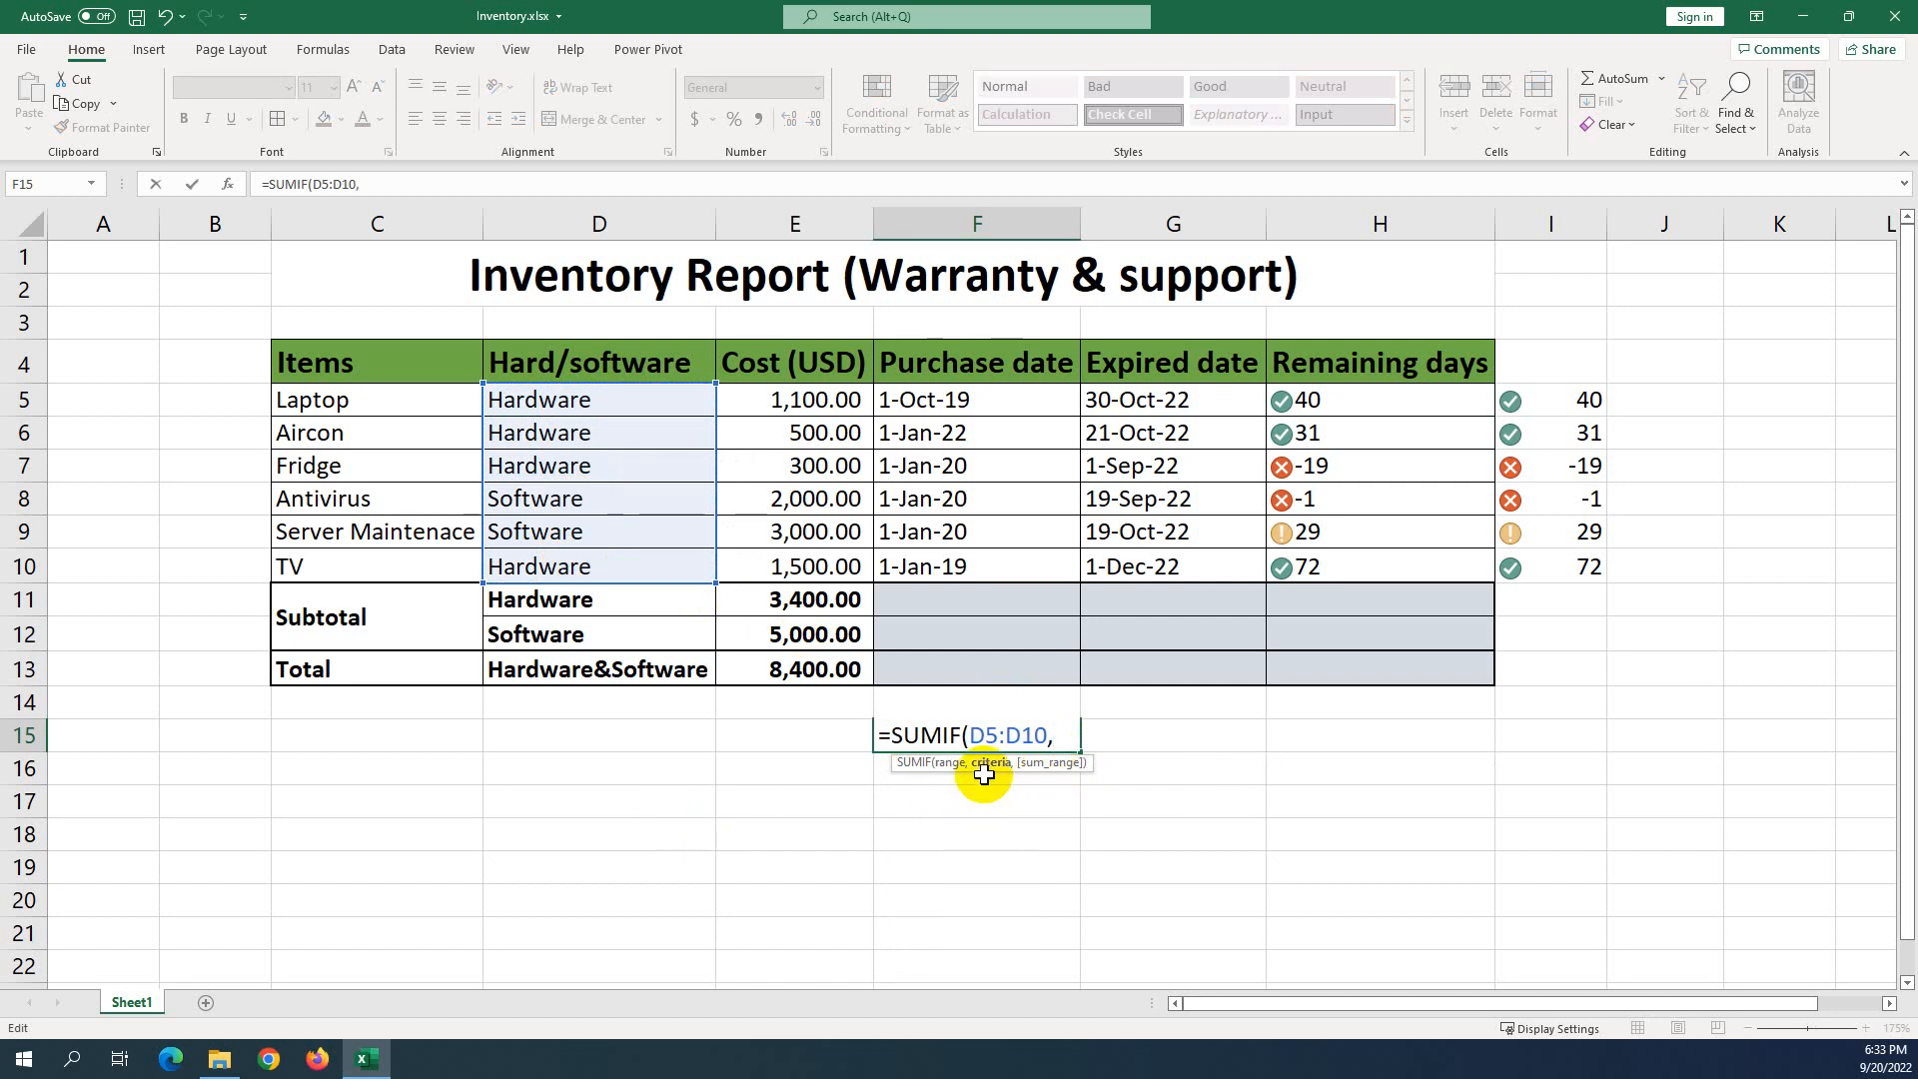
Complete the F15 SUMIF with criterion D11 and sum range E5:E10, and compare it with the Hardware subtotal in E11.
{"action": "left_click", "coordinate": [568, 602]}
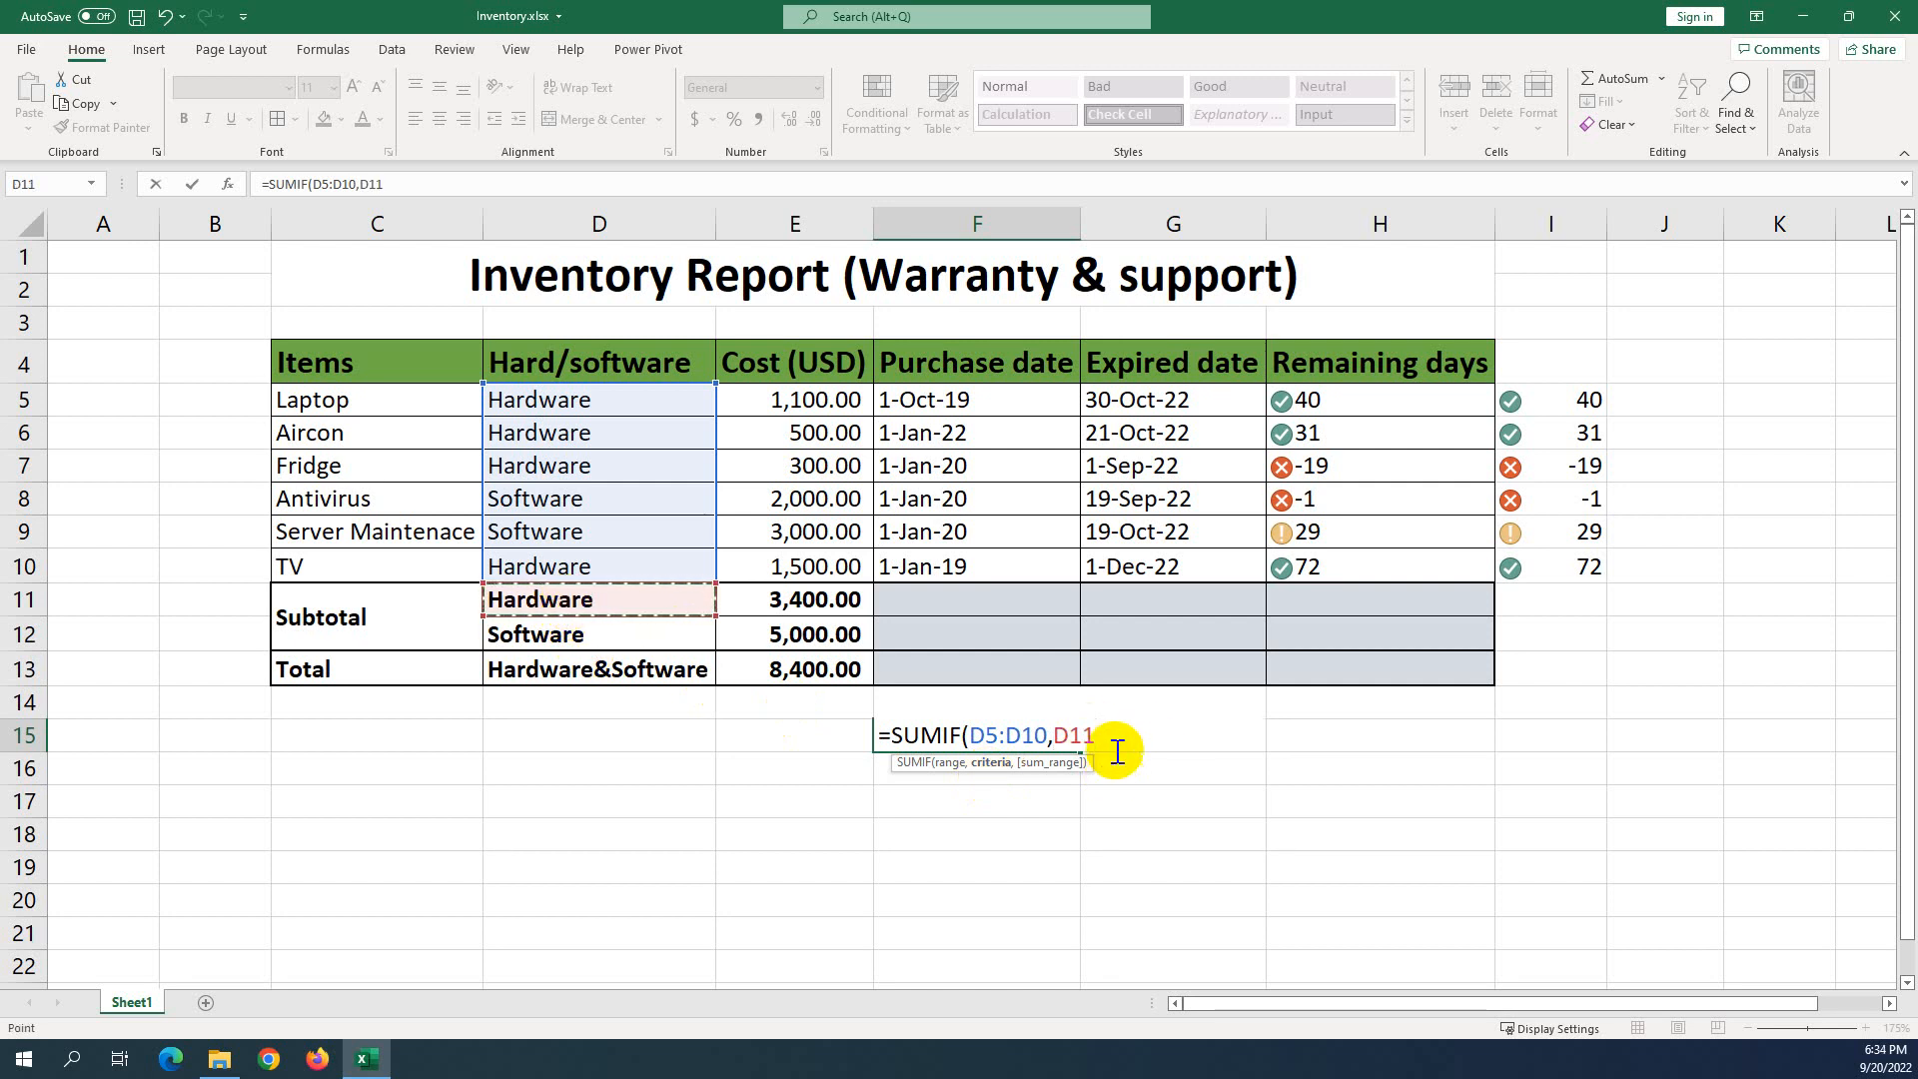
{"action": "type", "text": ","}
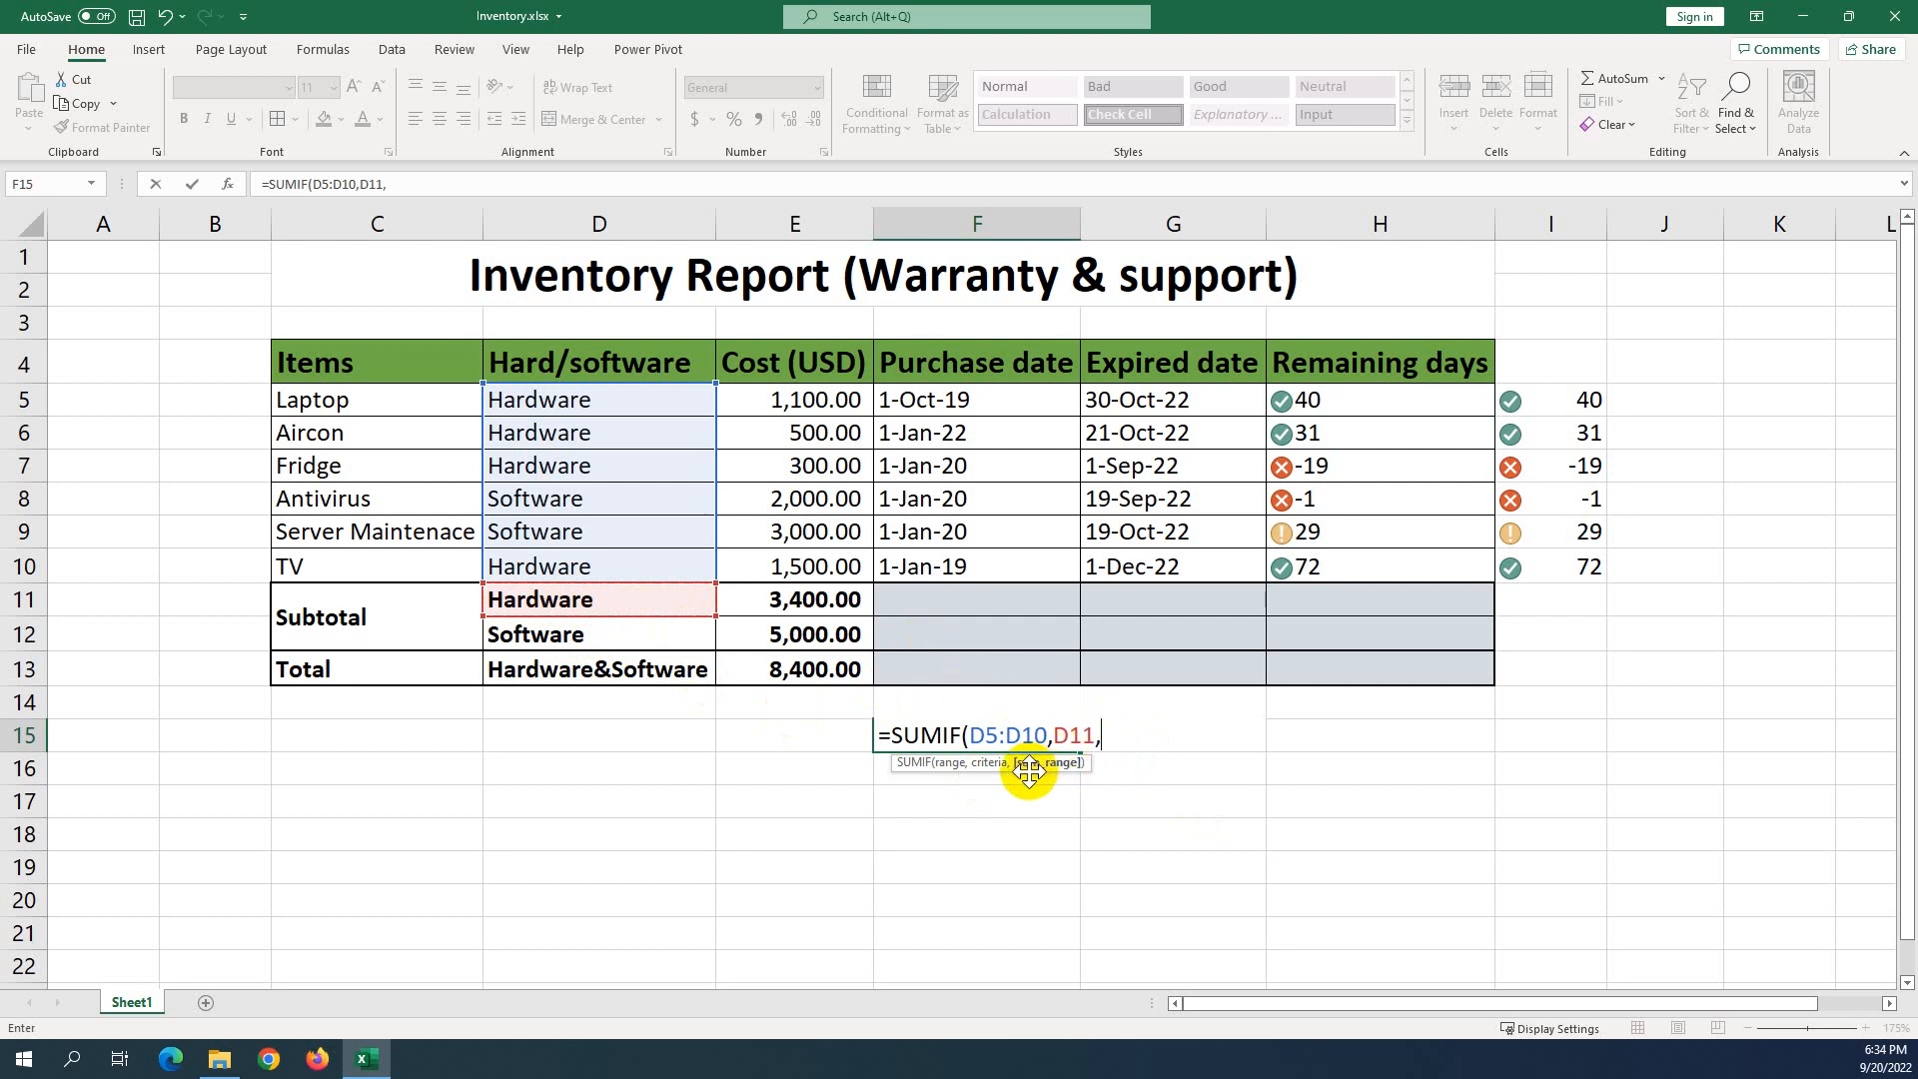
{"action": "left_click_drag", "start_coordinate": [781, 401], "coordinate": [805, 565]}
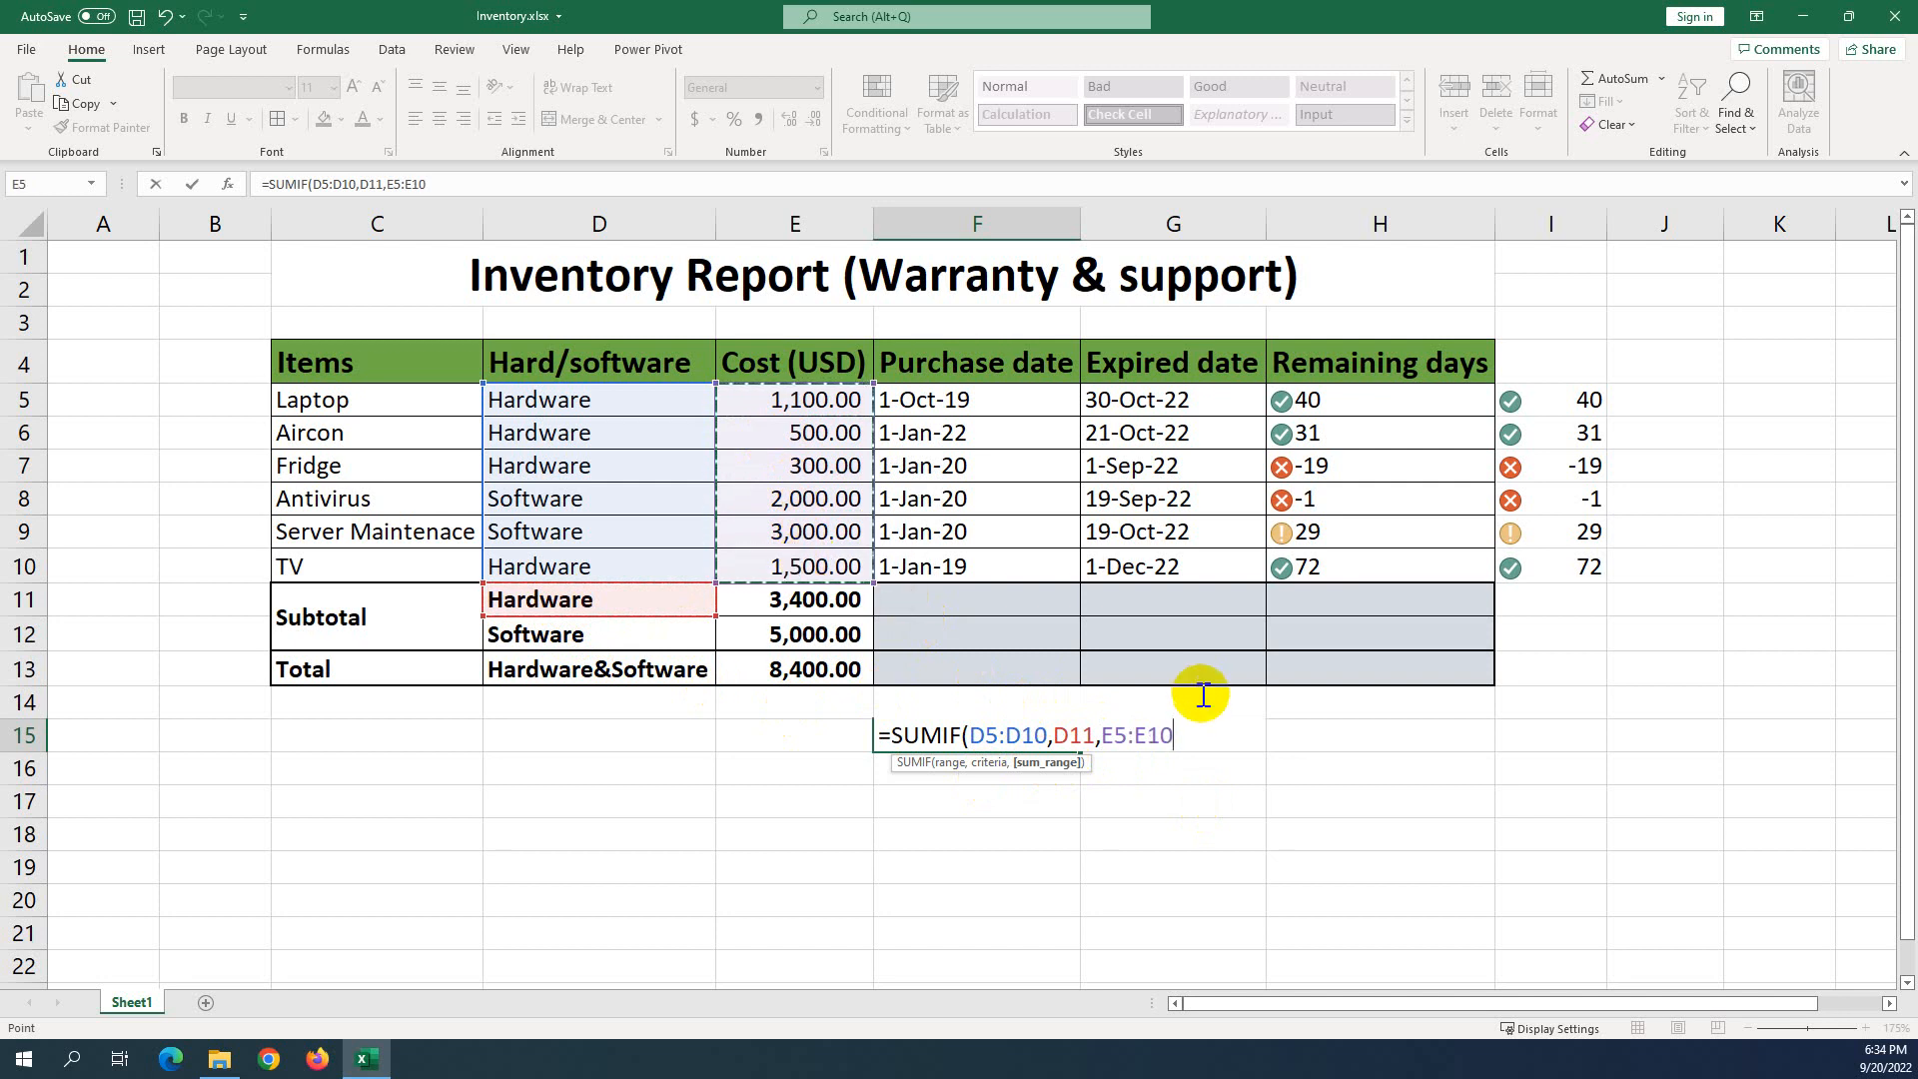
{"action": "type", "text": ")"}
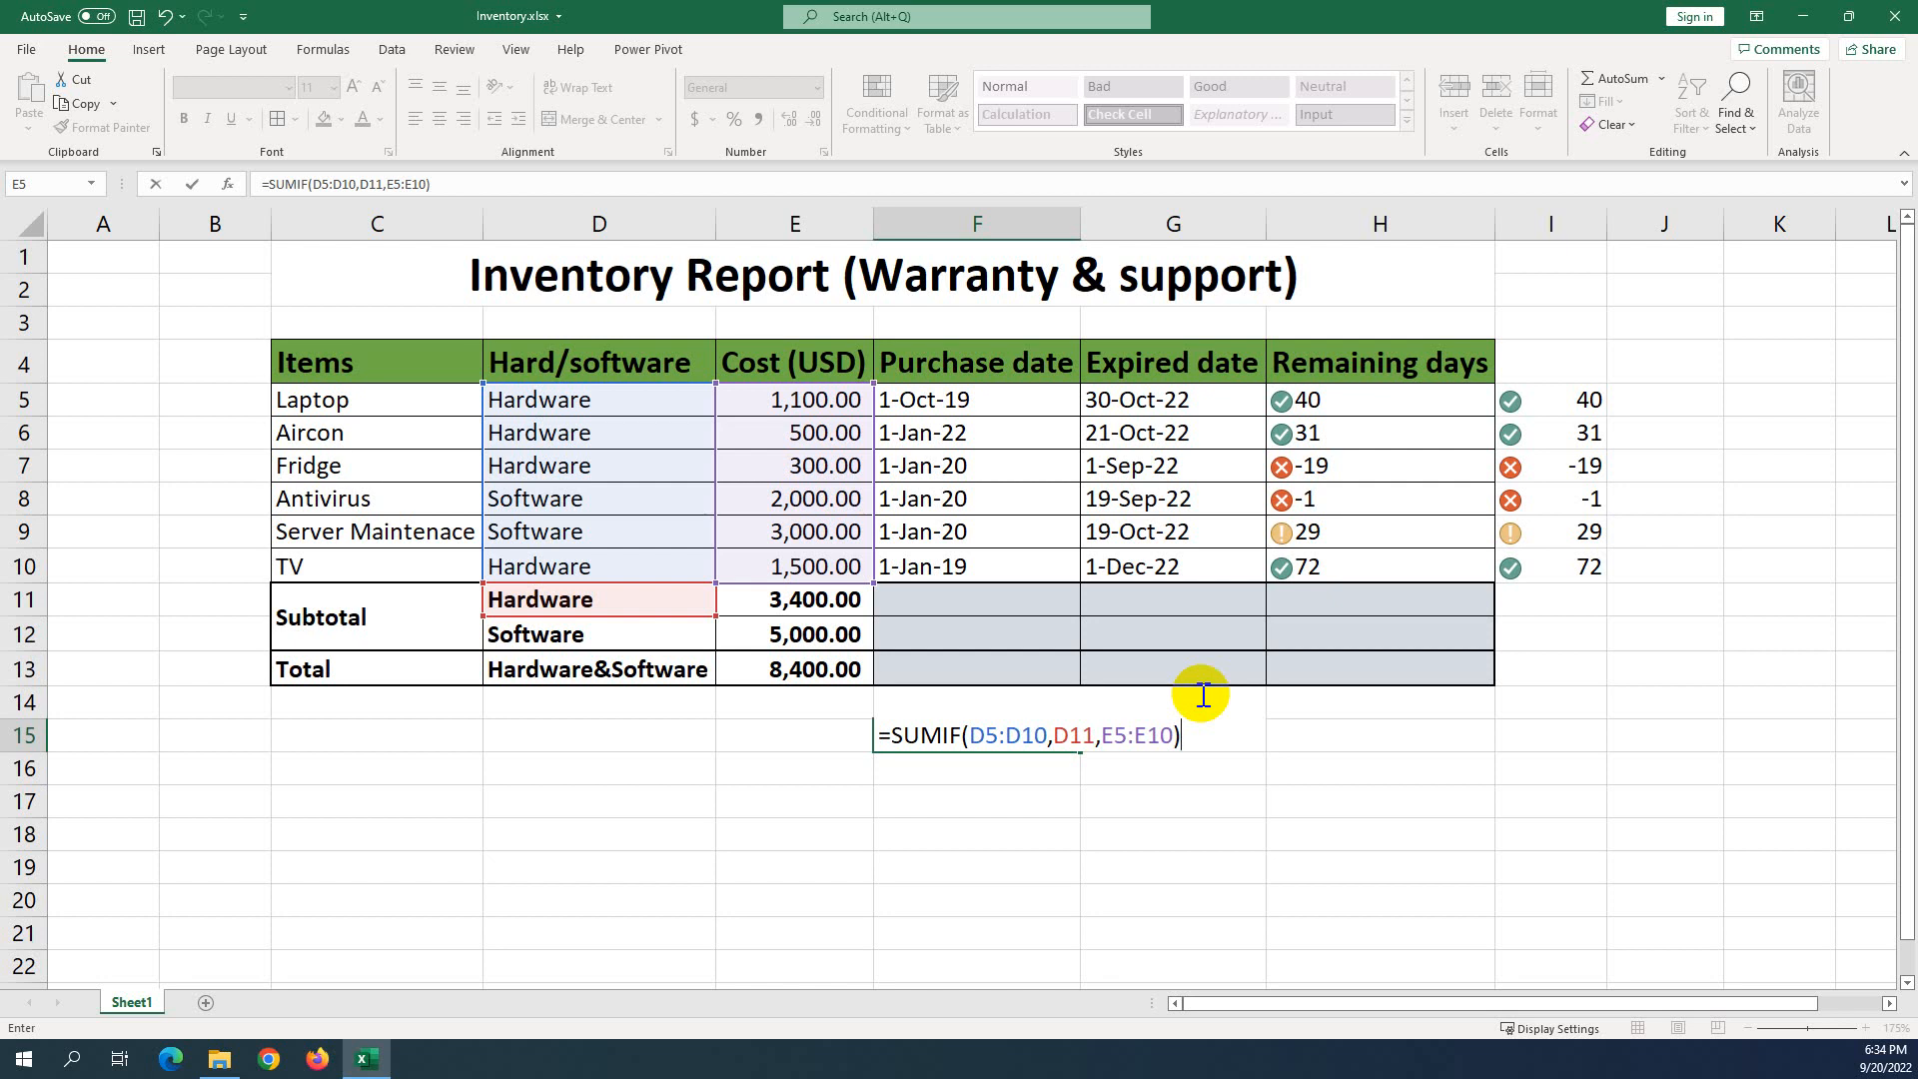
{"action": "key", "text": "Return"}
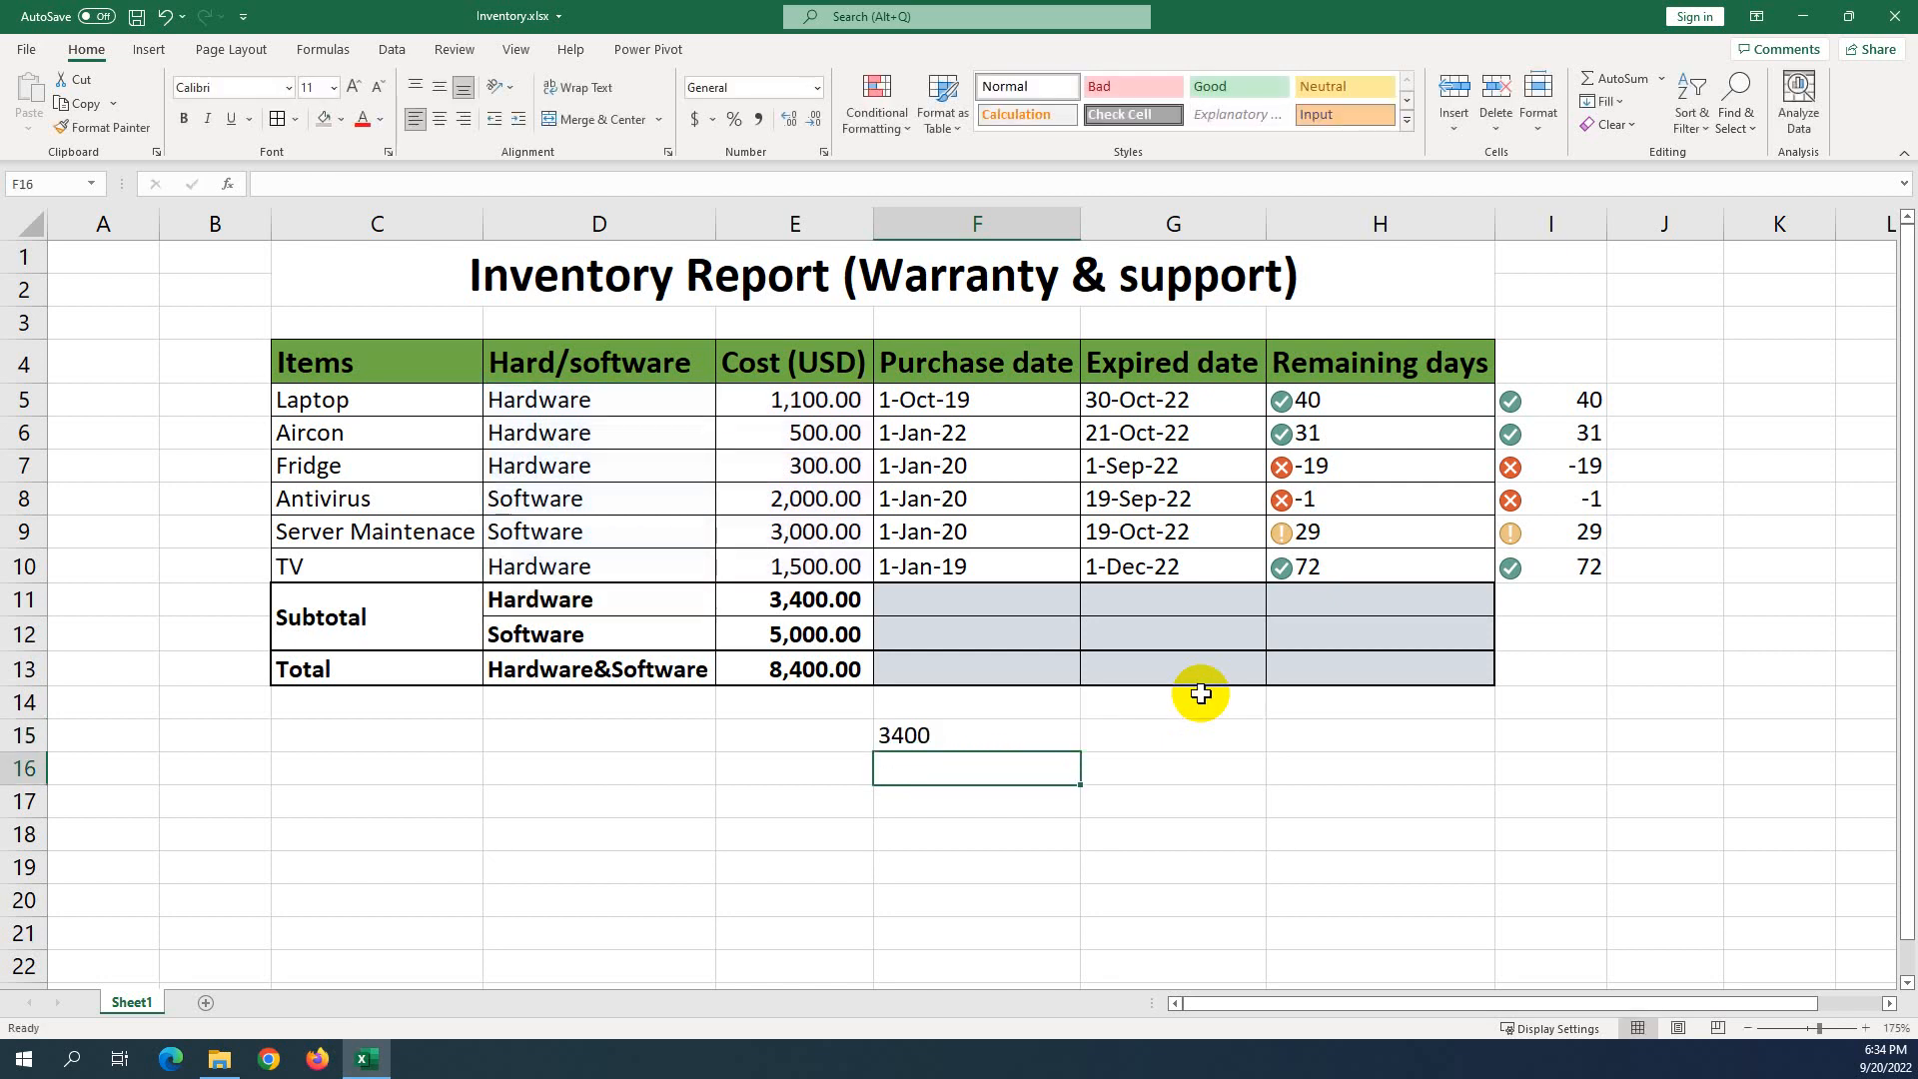
{"action": "left_click", "coordinate": [985, 732]}
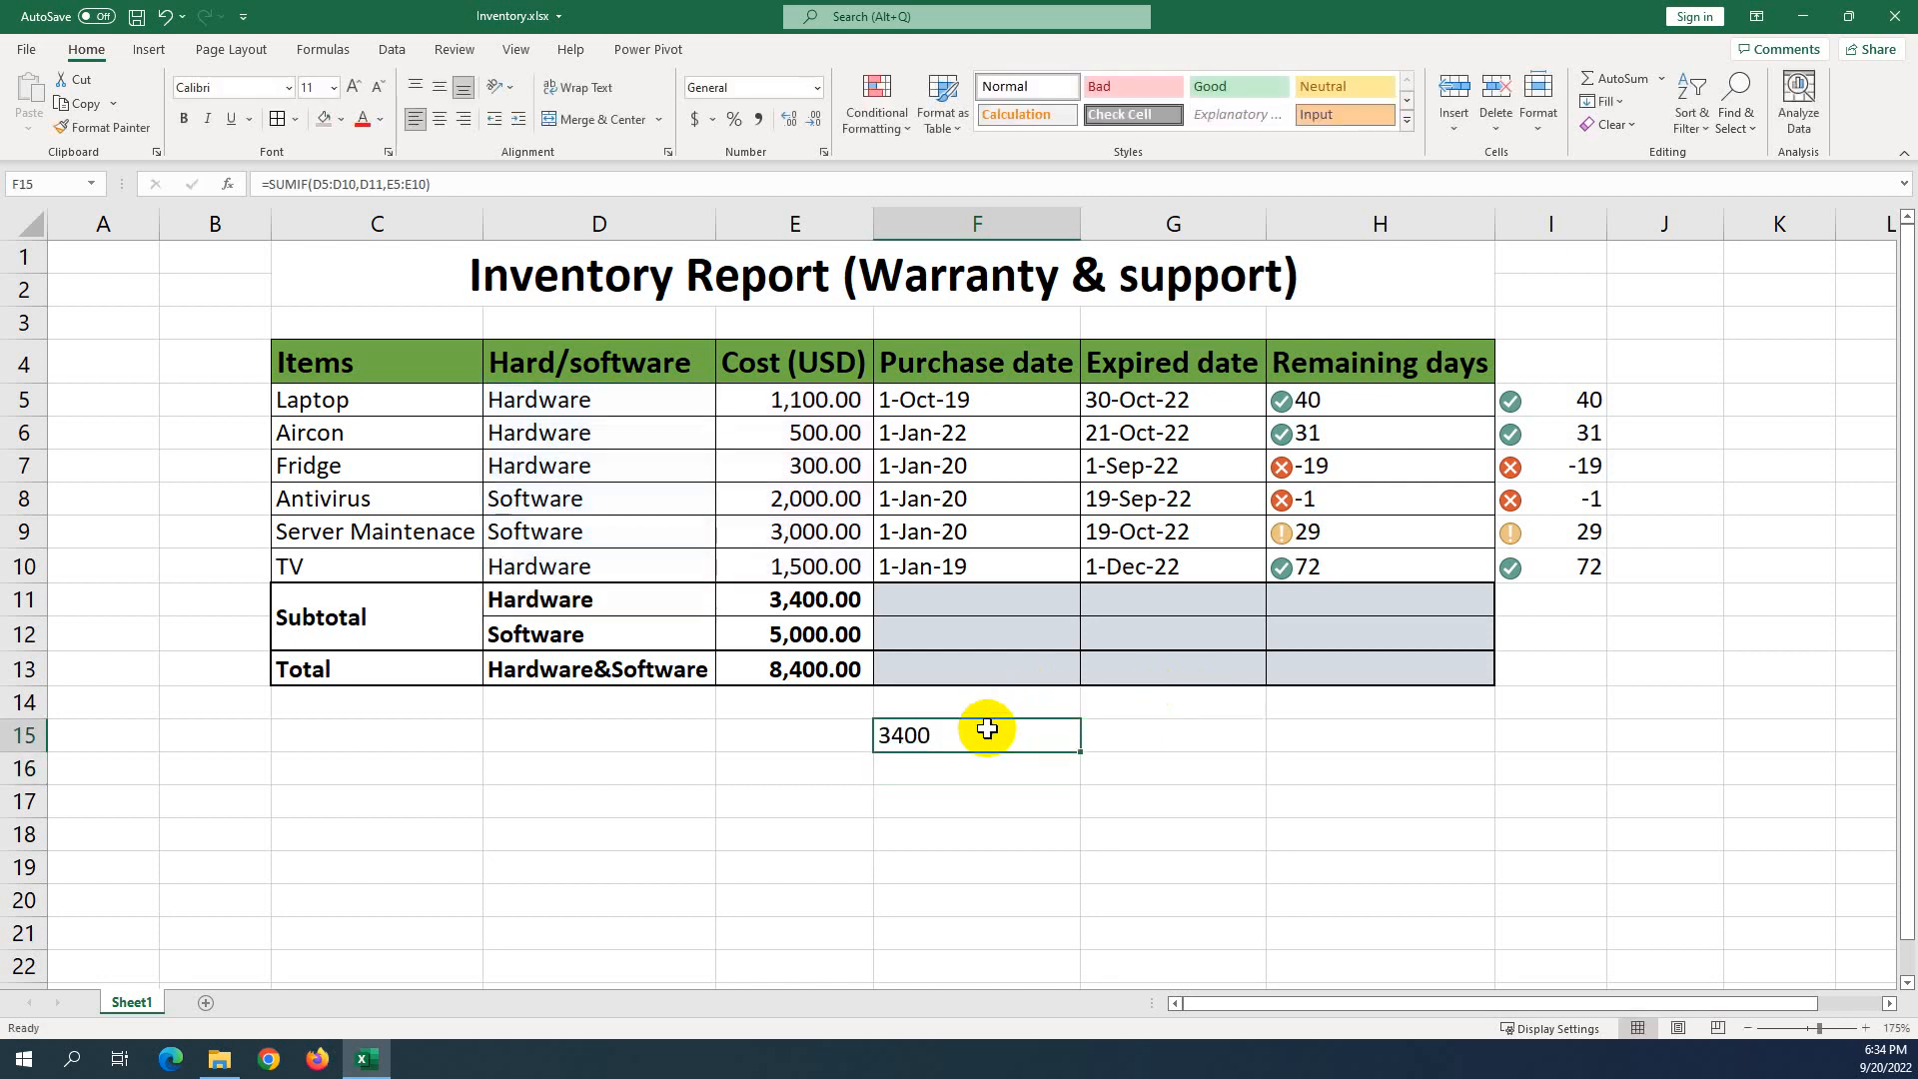
{"action": "left_click", "coordinate": [814, 600]}
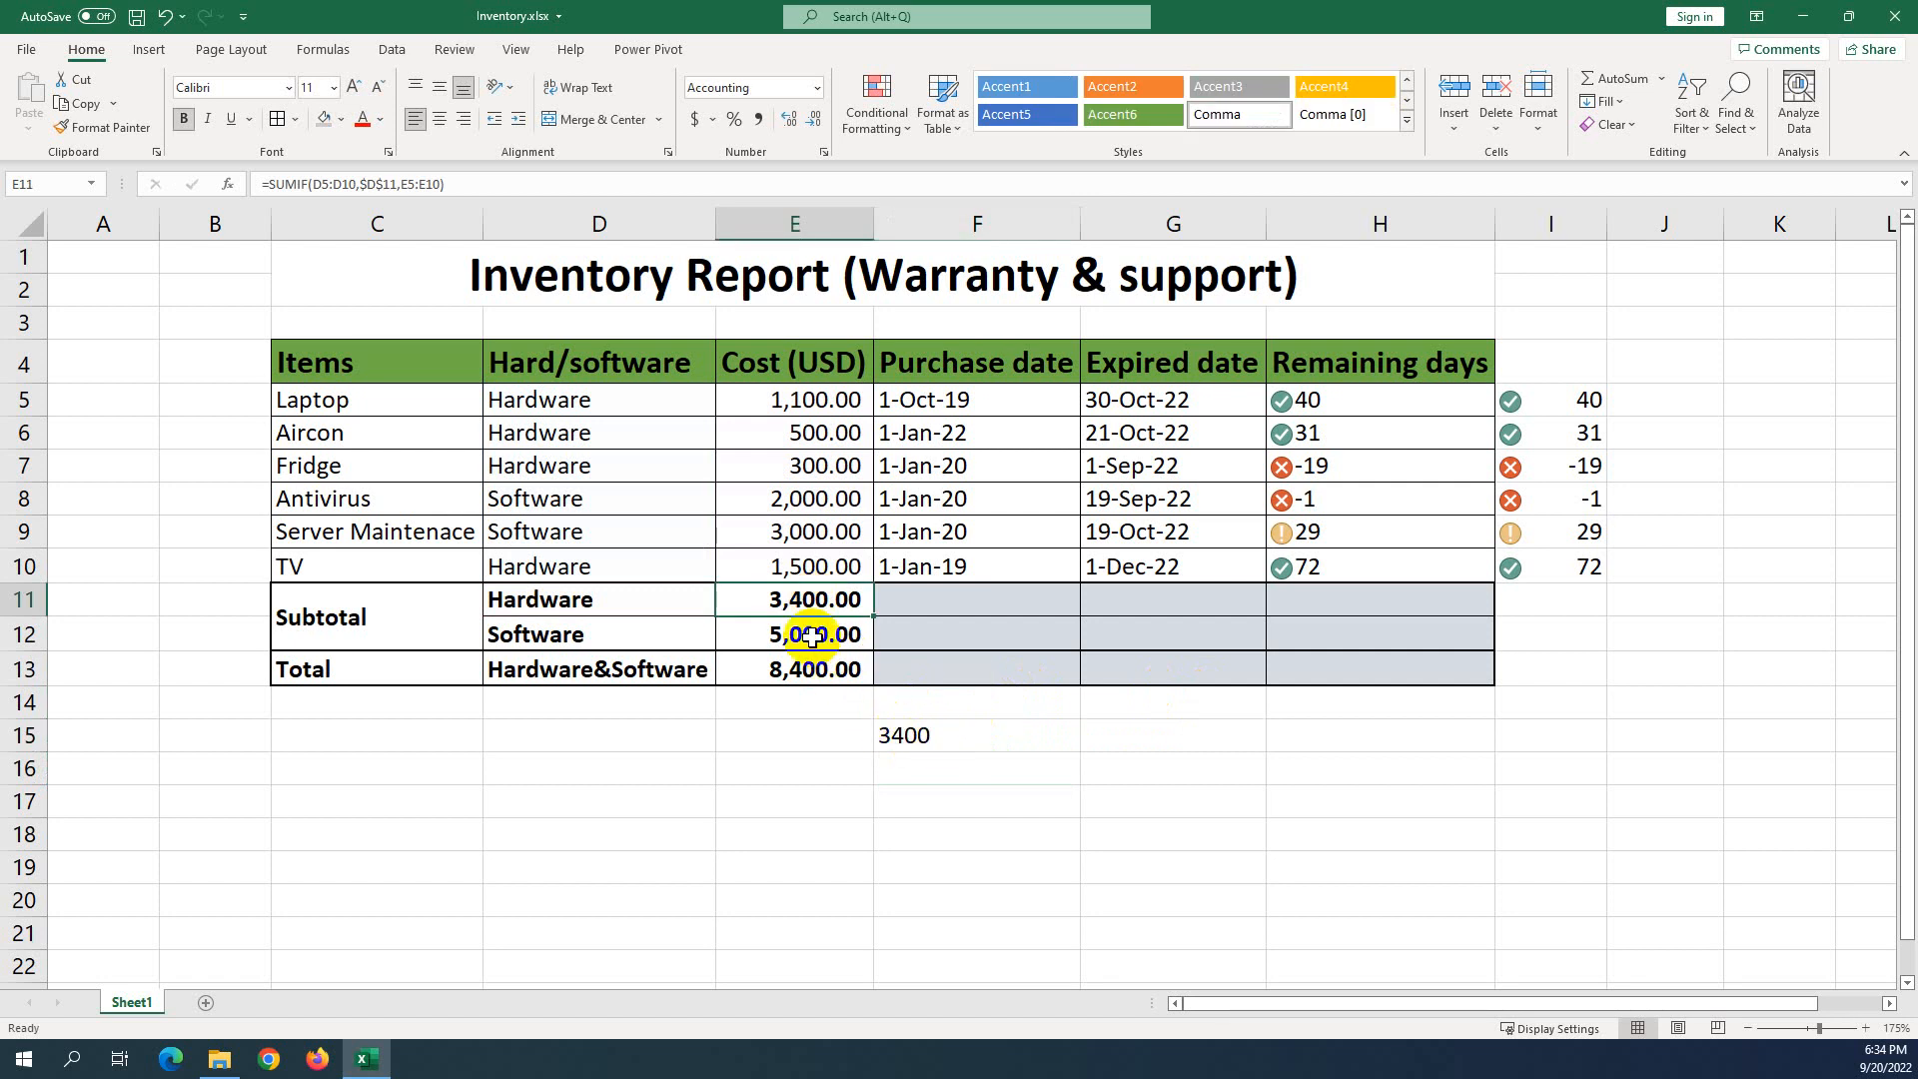
Start a SUMIF formula in F16 for the software subtotal.
{"action": "left_click", "coordinate": [921, 766]}
{"action": "type", "text": "="}
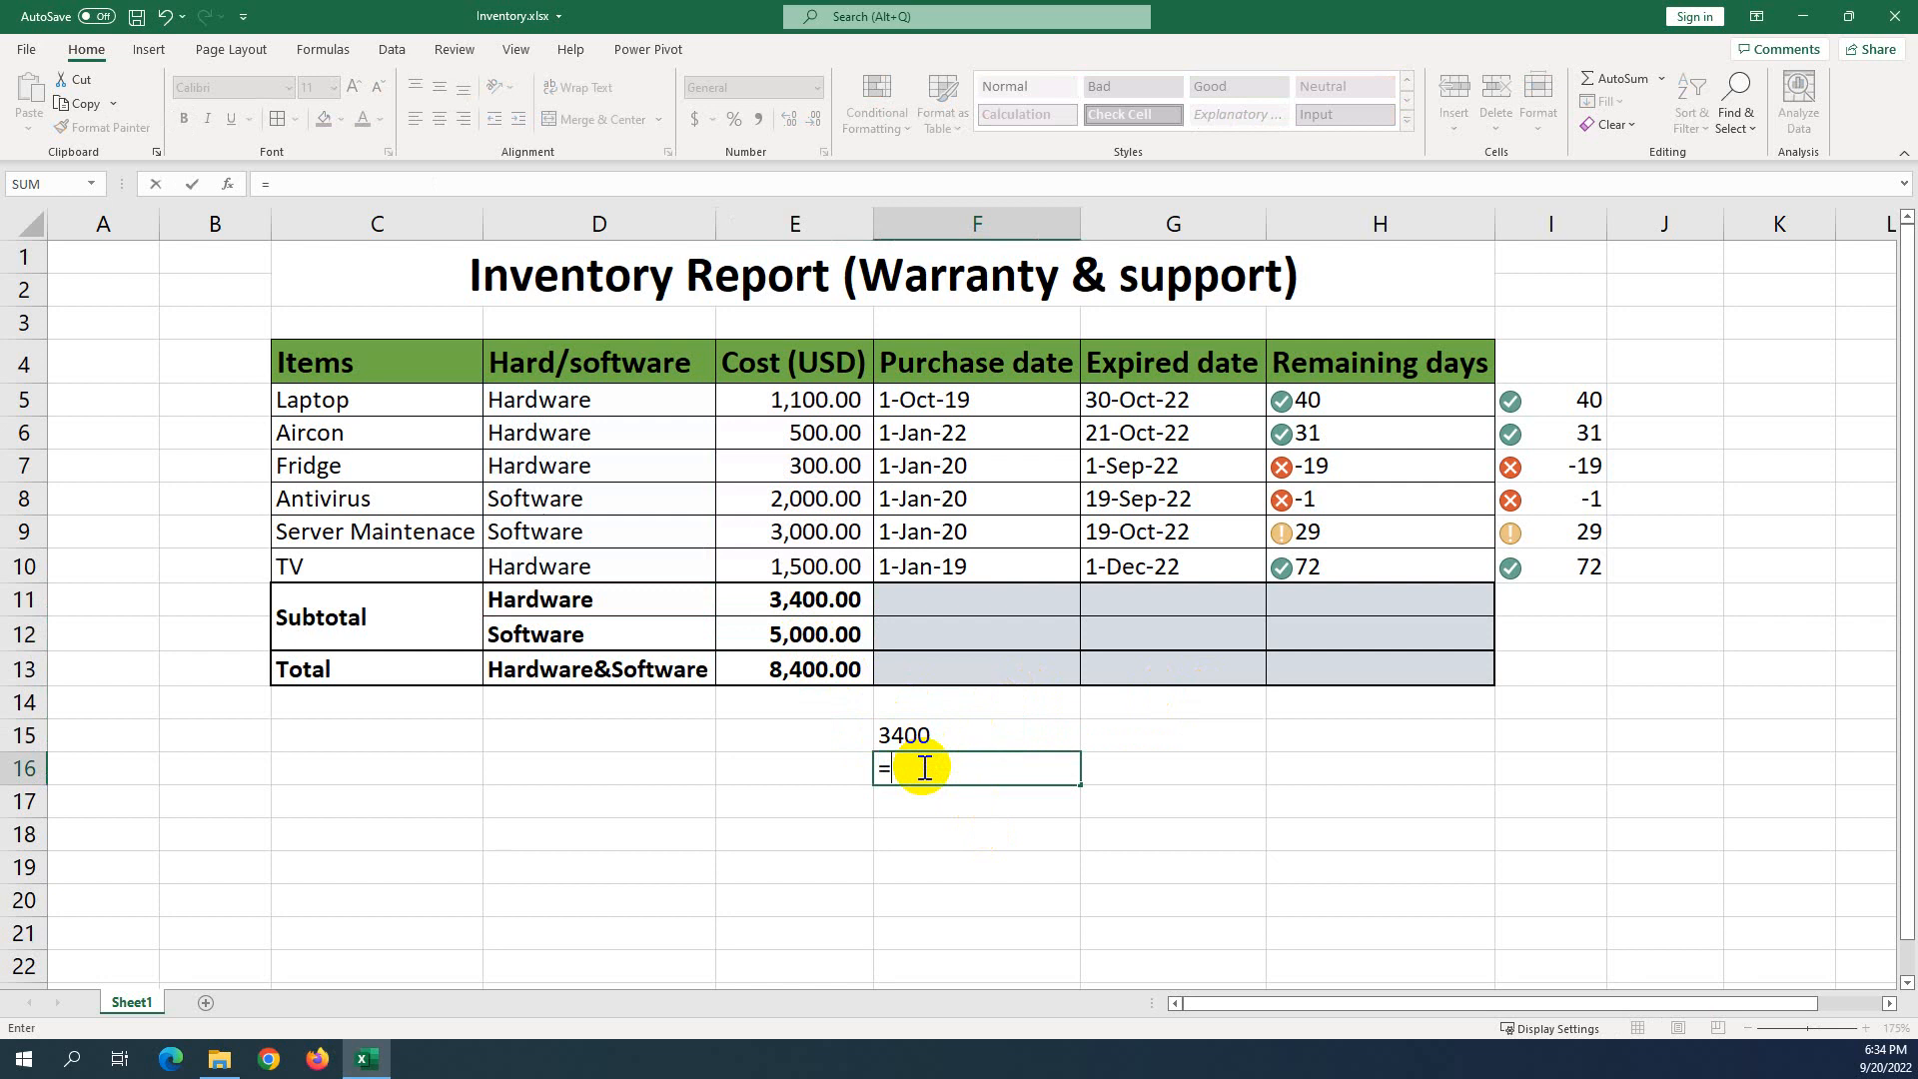
{"action": "type", "text": "sumif"}
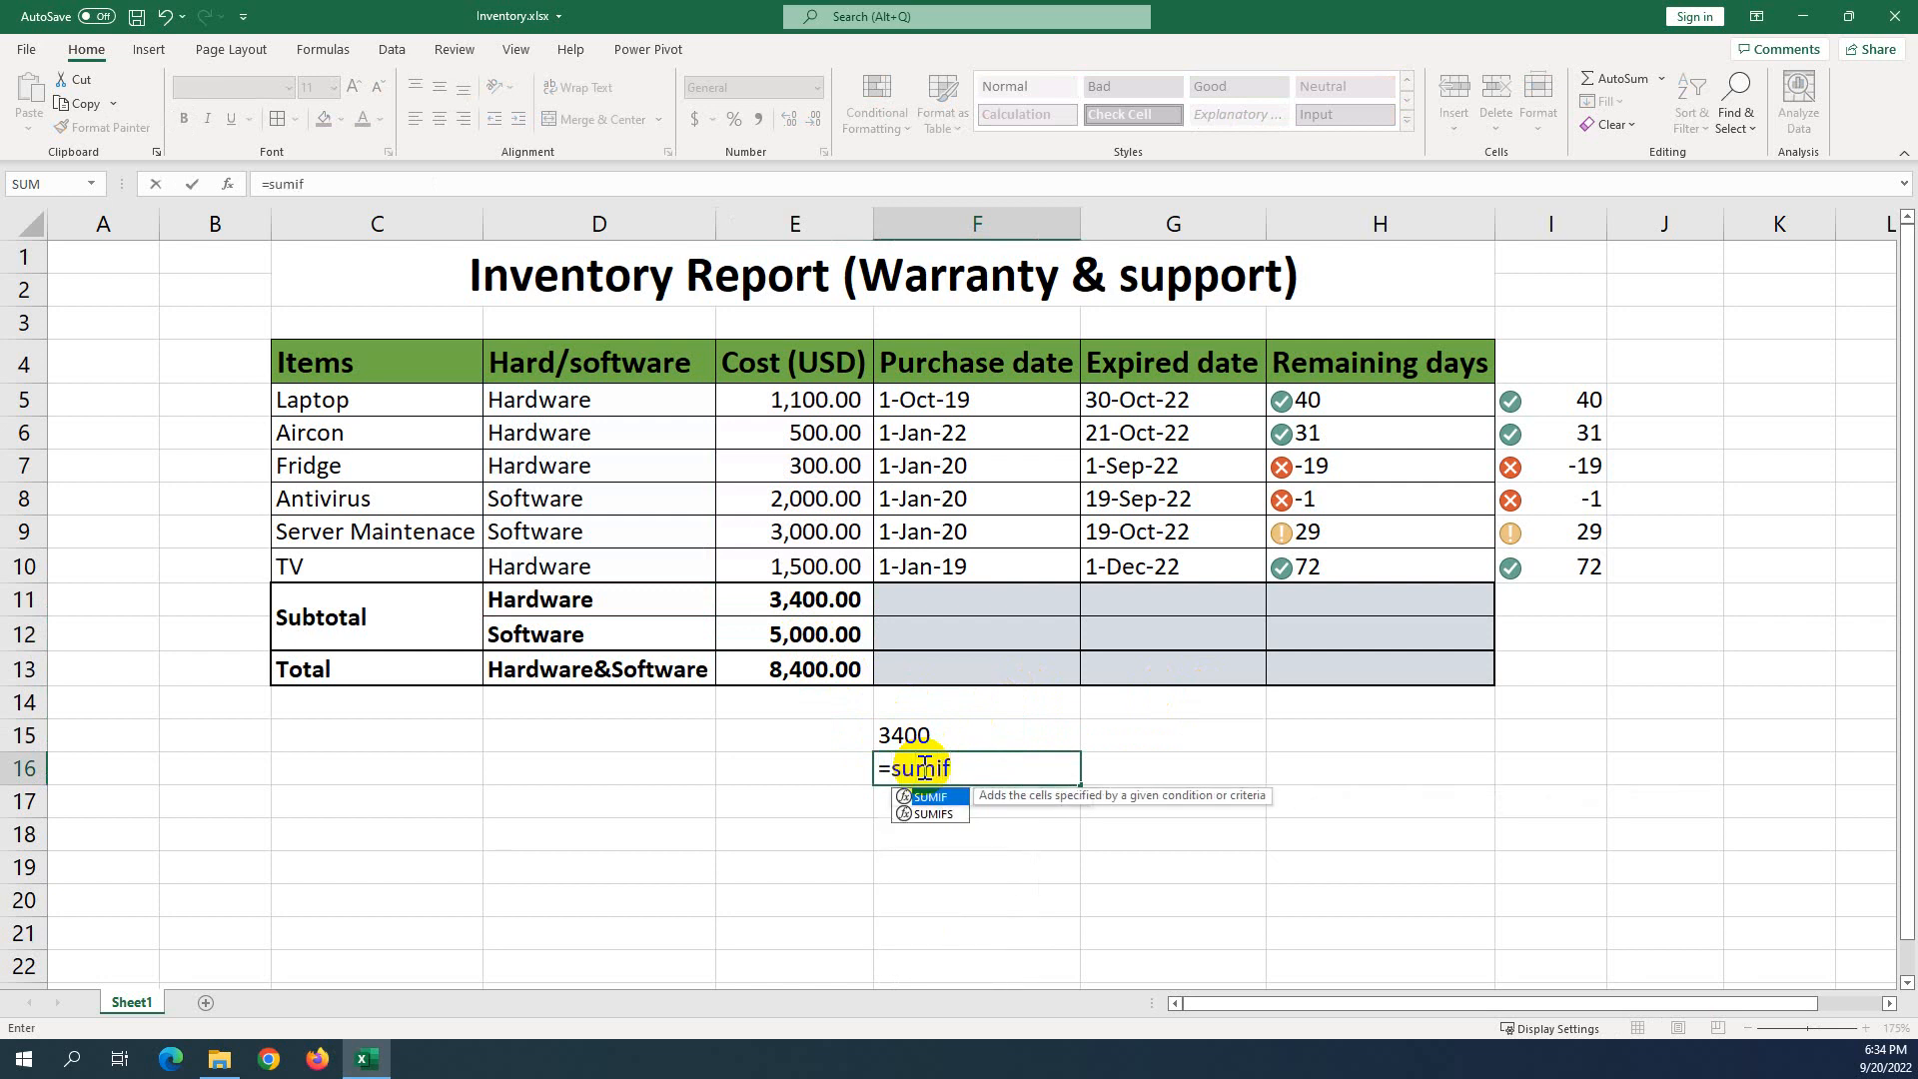
{"action": "key", "text": "Tab"}
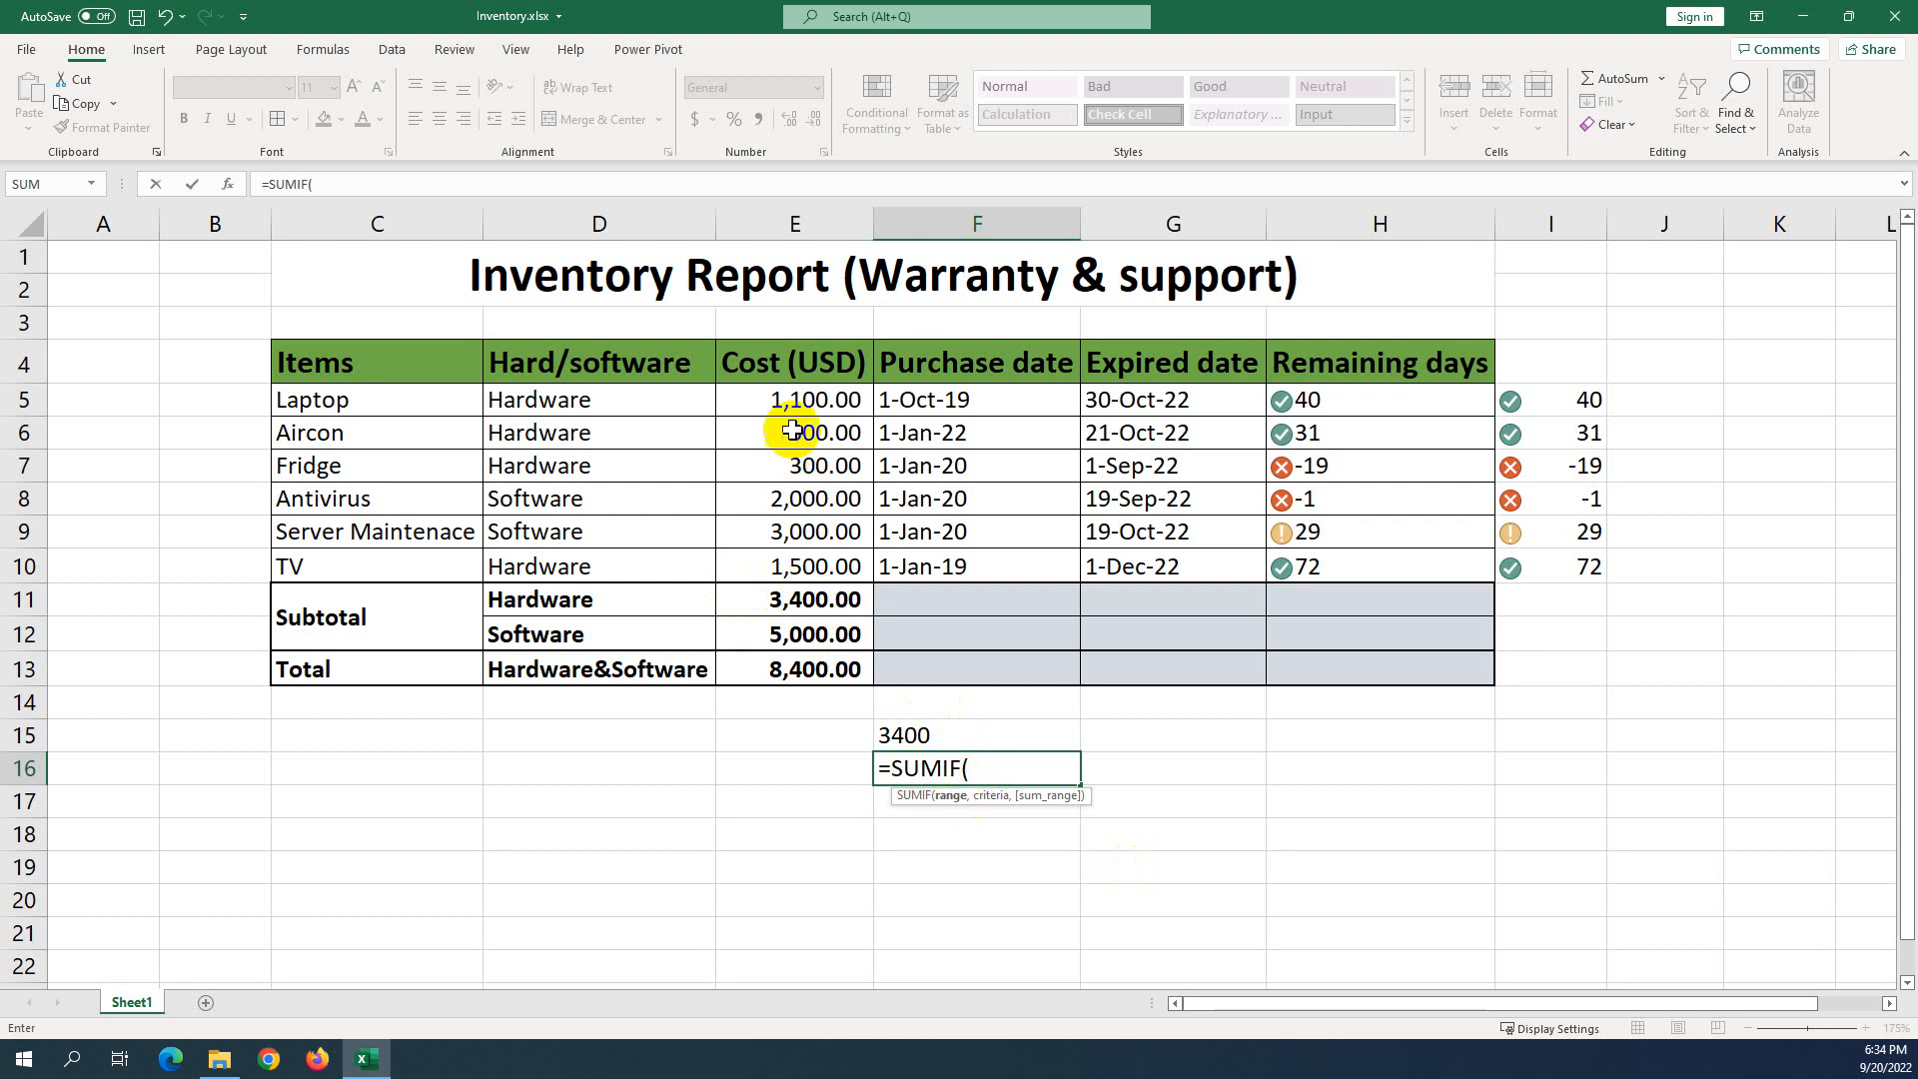
{"action": "left_click_drag", "start_coordinate": [796, 391], "coordinate": [794, 567]}
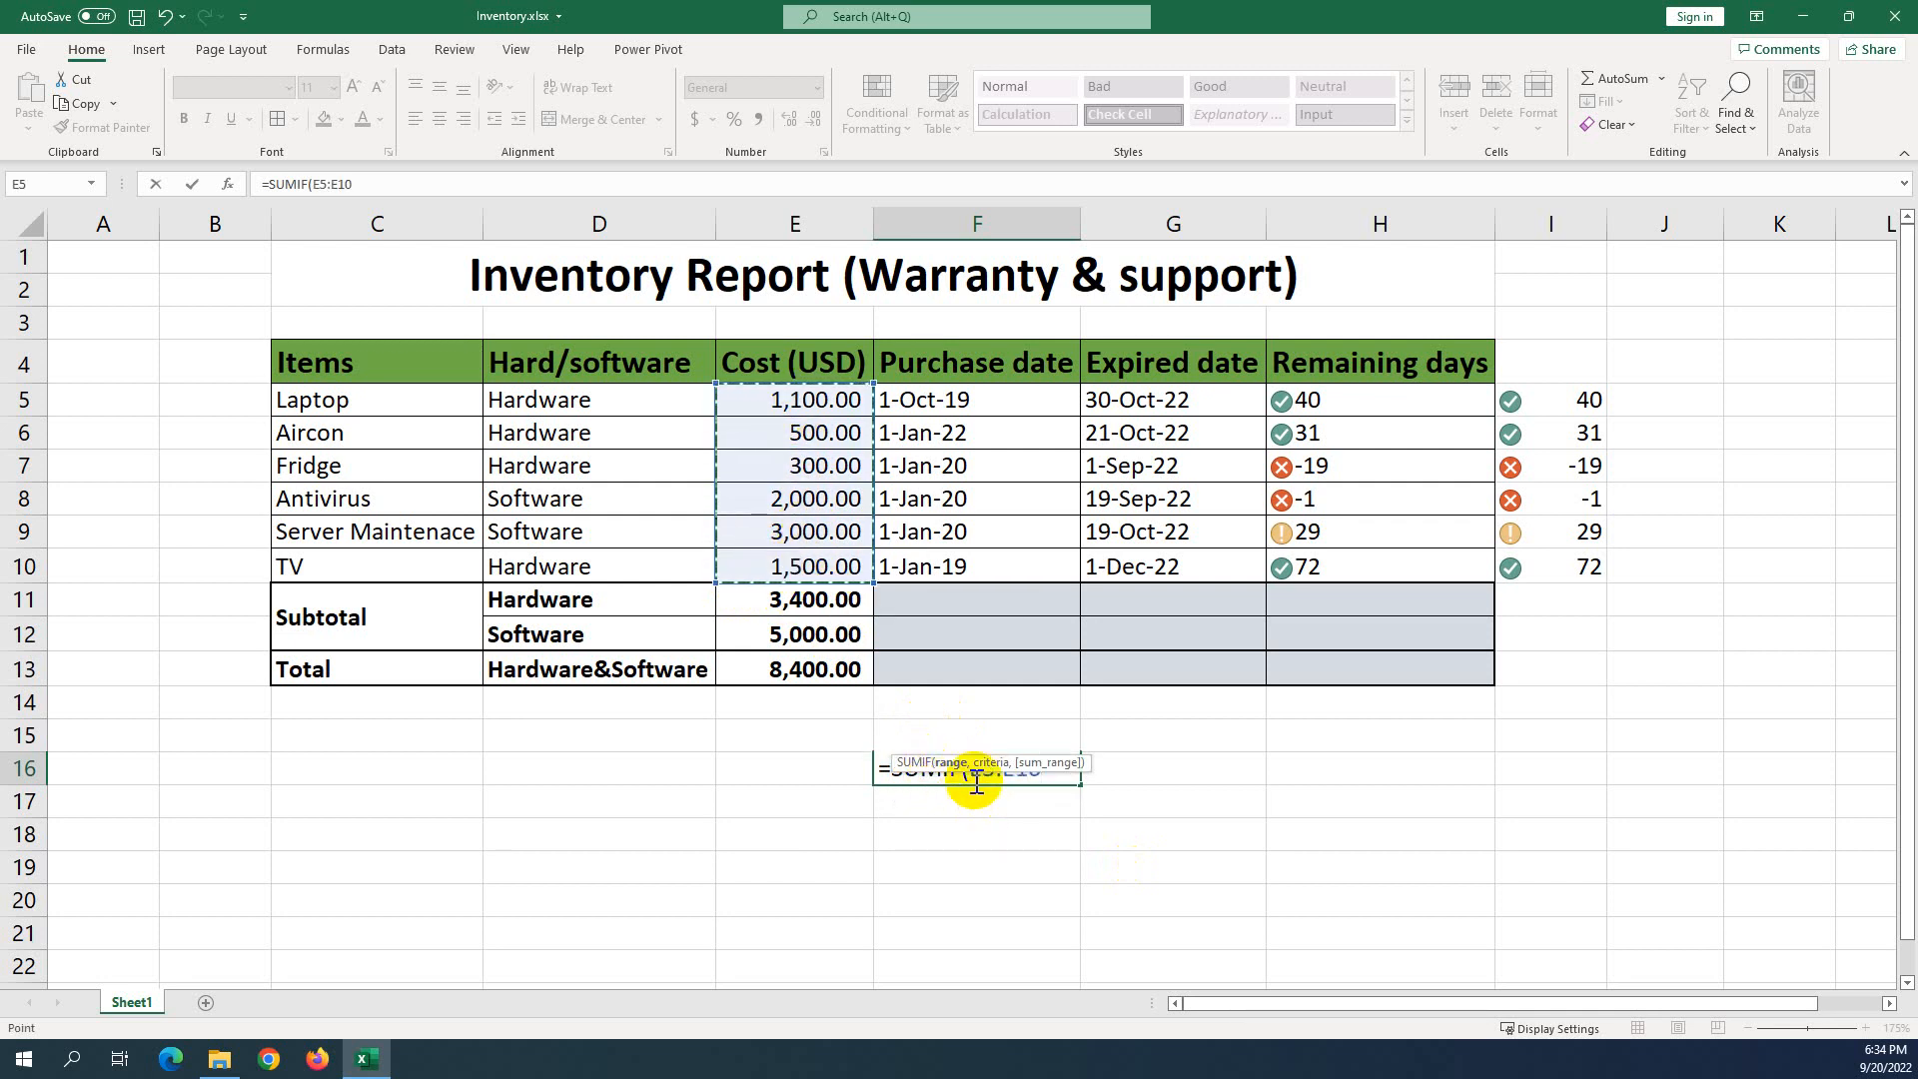
{"action": "type", "text": ","}
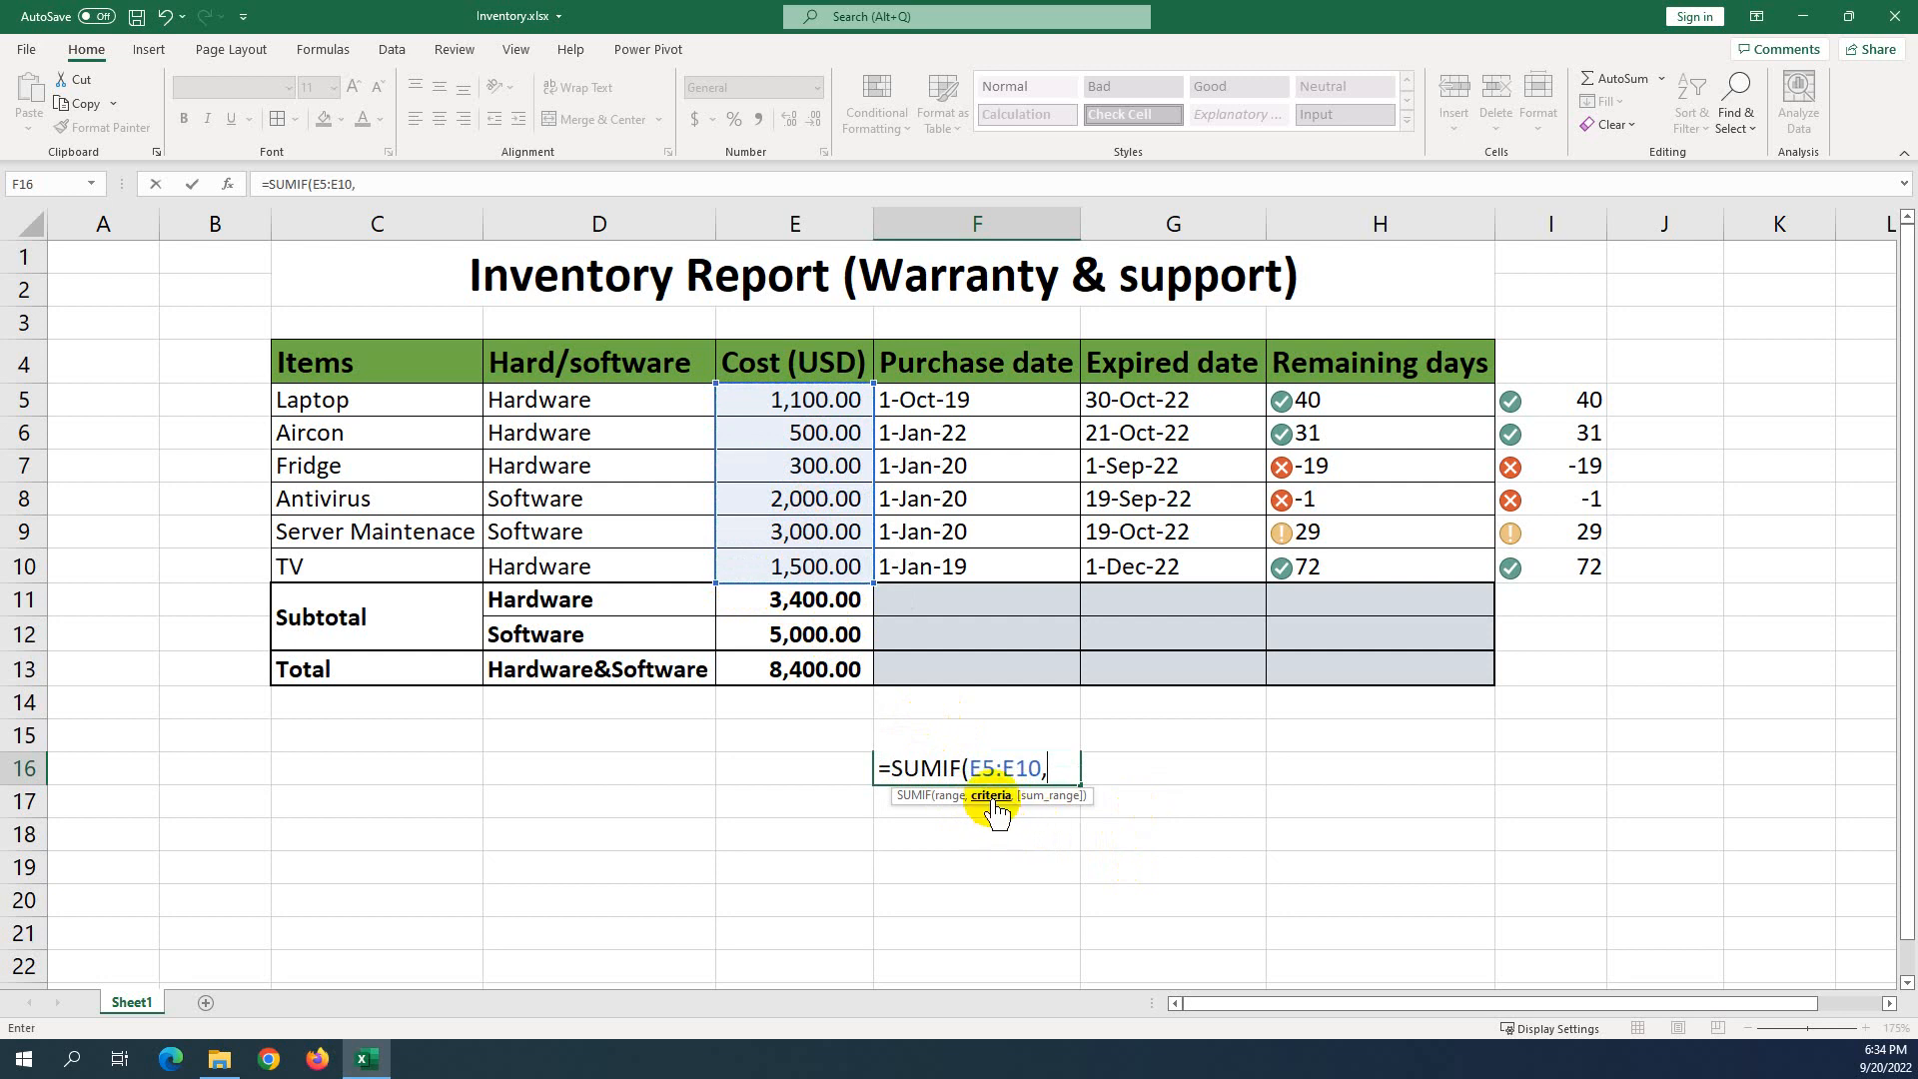
{"action": "left_click", "coordinate": [518, 634]}
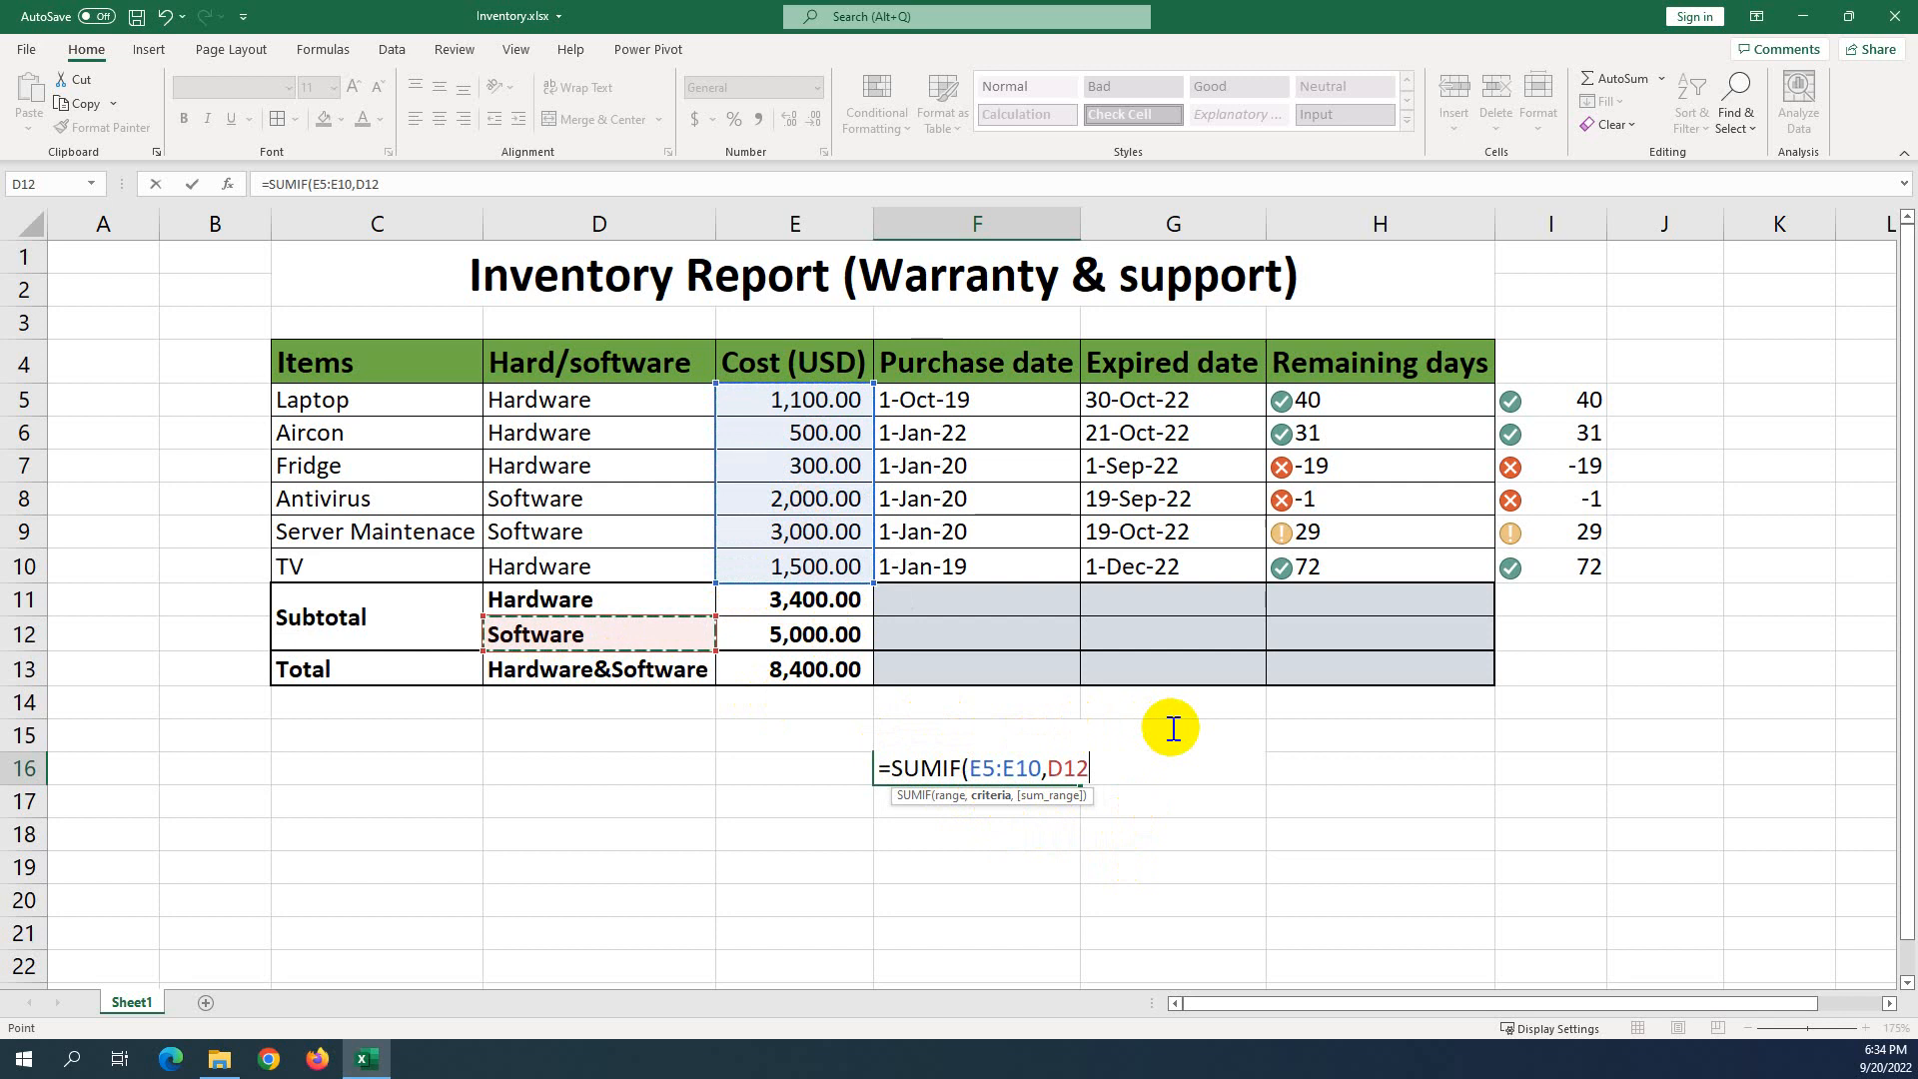
{"action": "type", "text": ","}
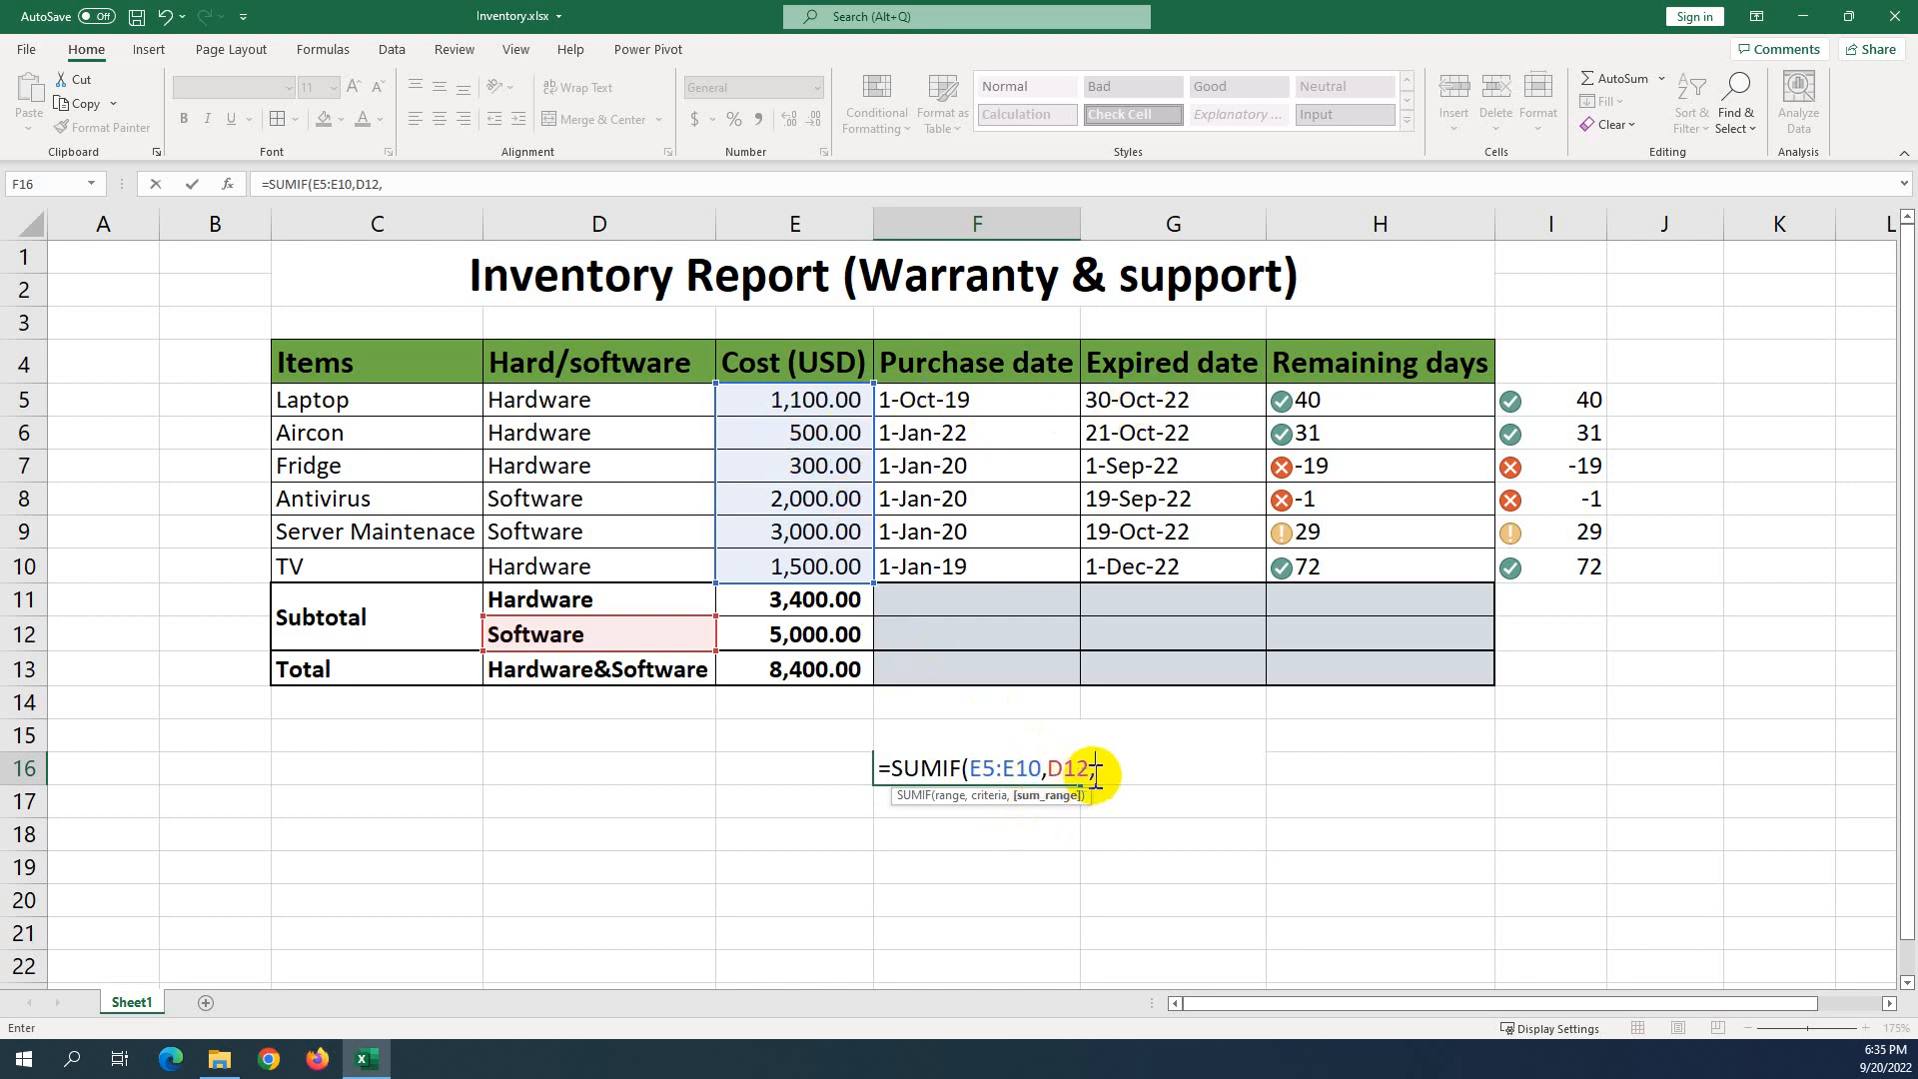
{"action": "left_click_drag", "start_coordinate": [1089, 771], "coordinate": [971, 767]}
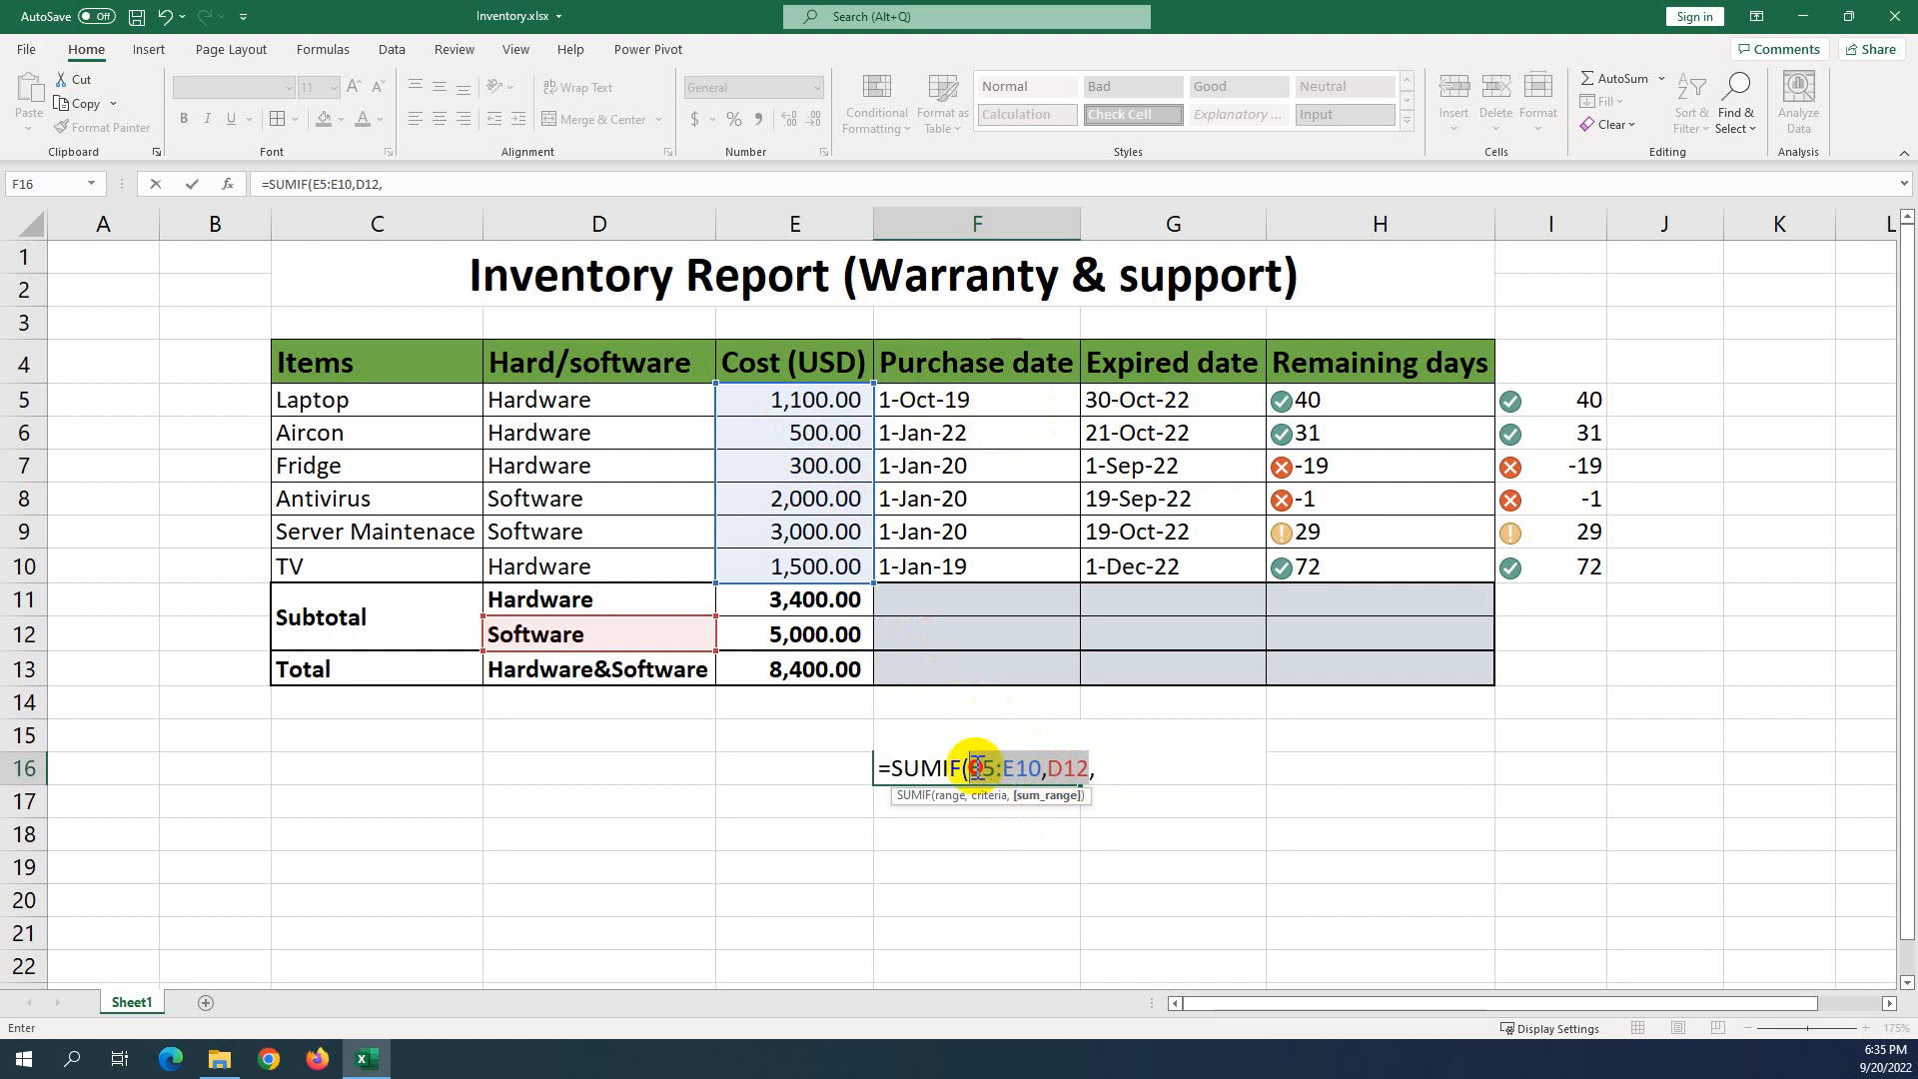
{"action": "type", "text": "E"}
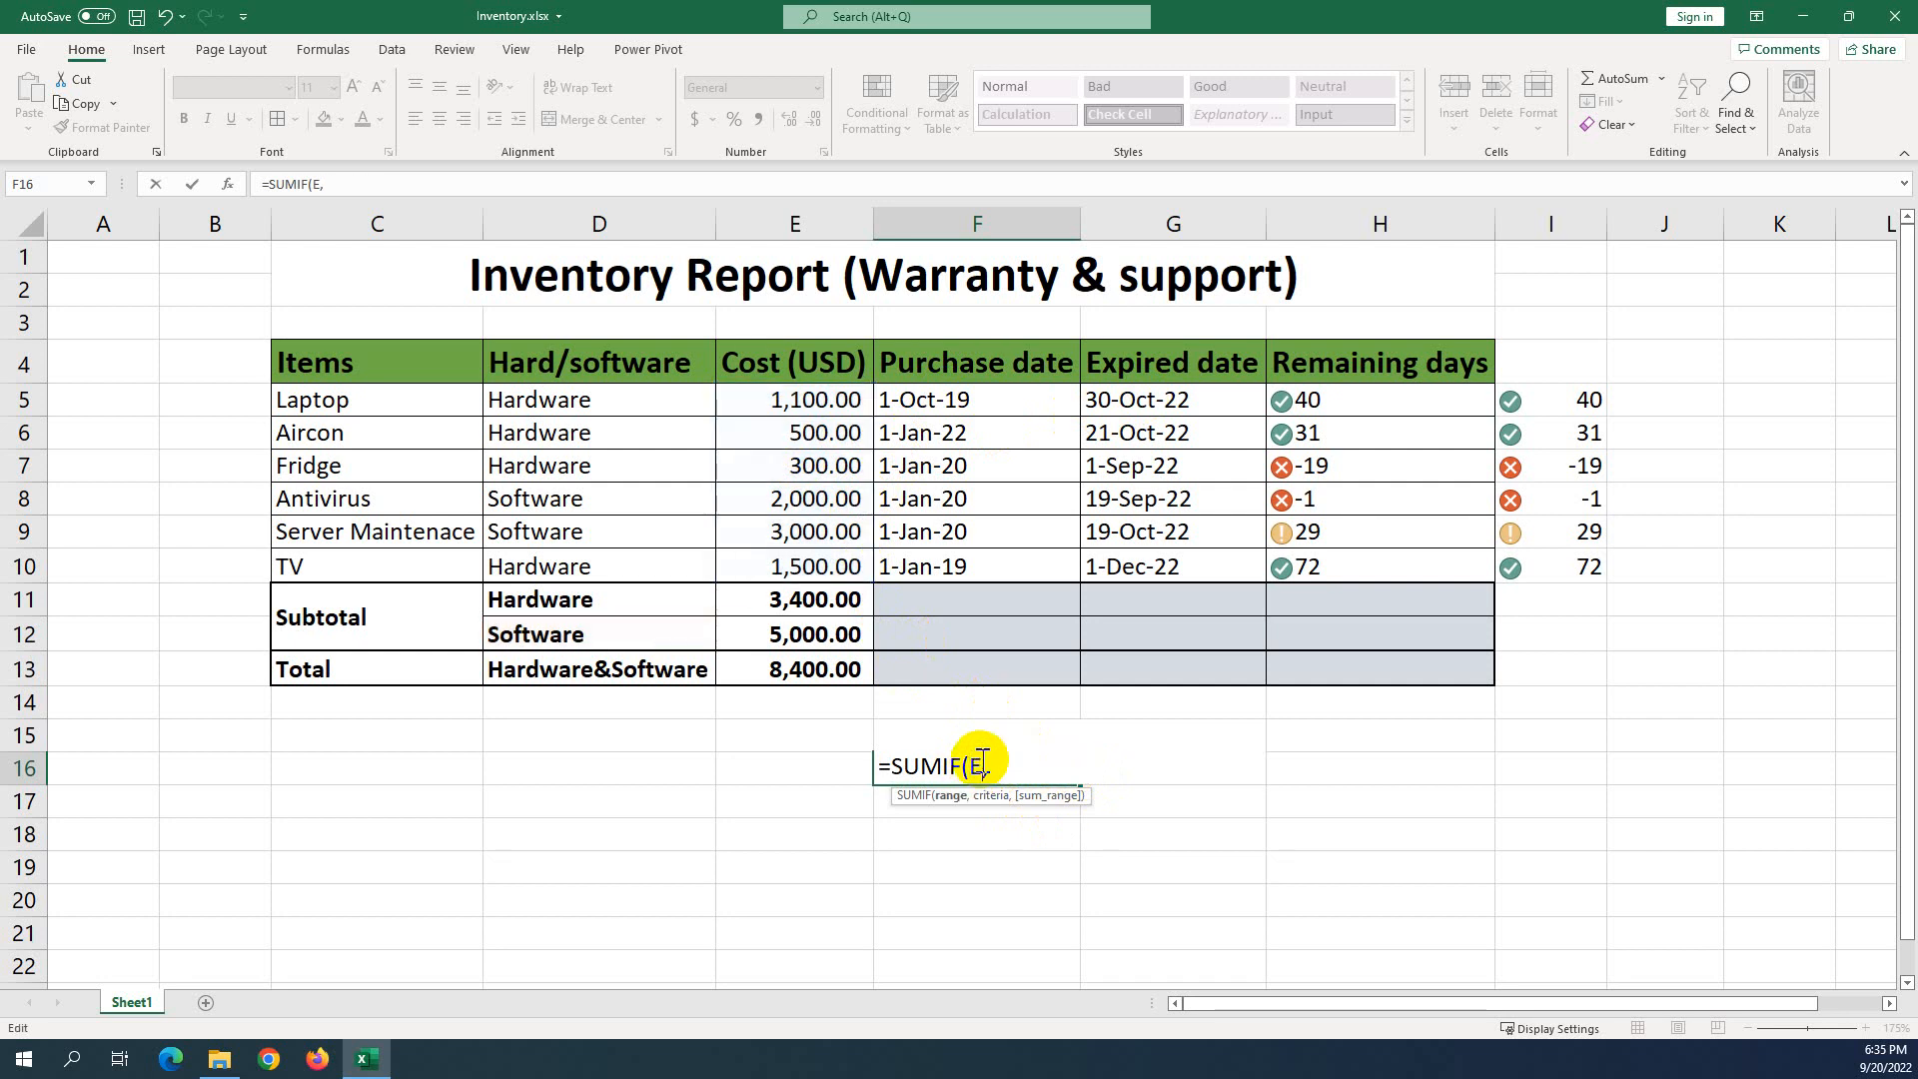
{"action": "key", "text": "BackSpace"}
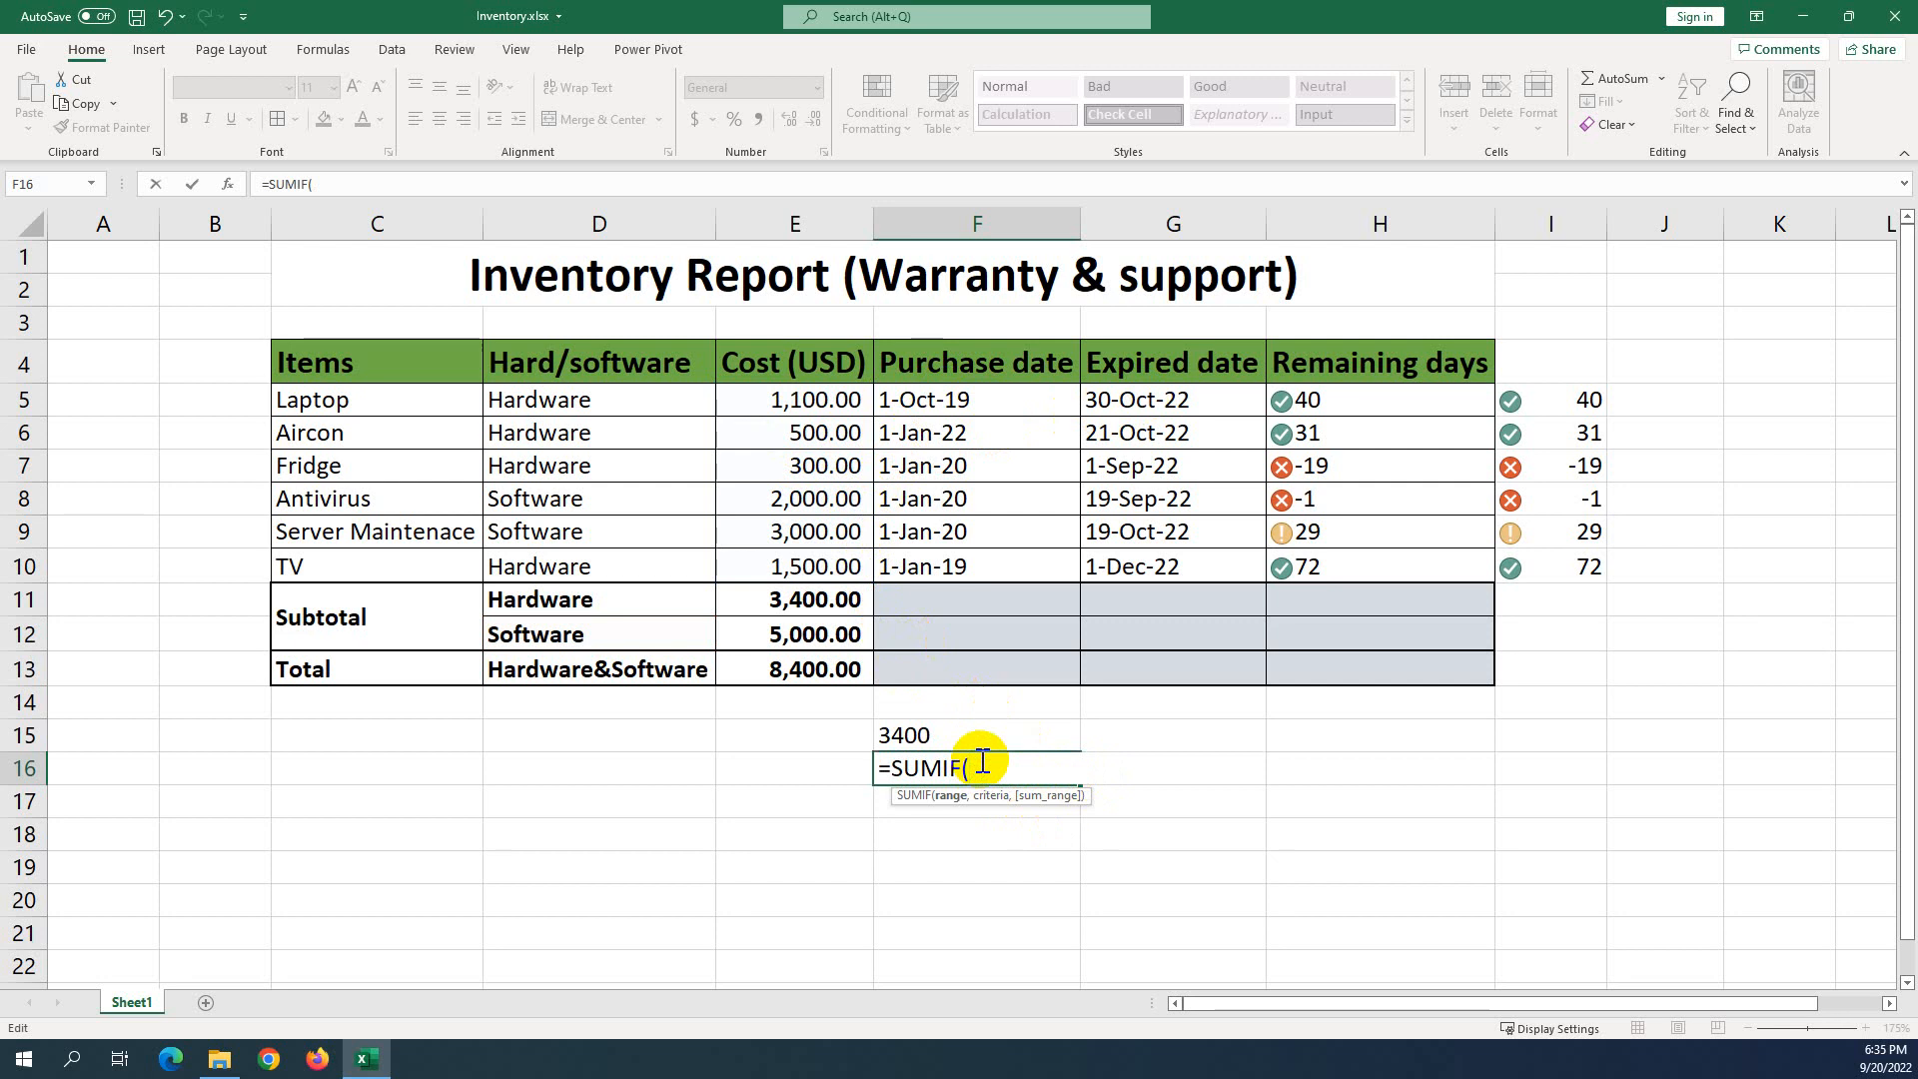
Complete the F16 SUMIF with range D5:D10, criterion D12 and sum range E5:E10.
{"action": "left_click_drag", "start_coordinate": [552, 402], "coordinate": [556, 561]}
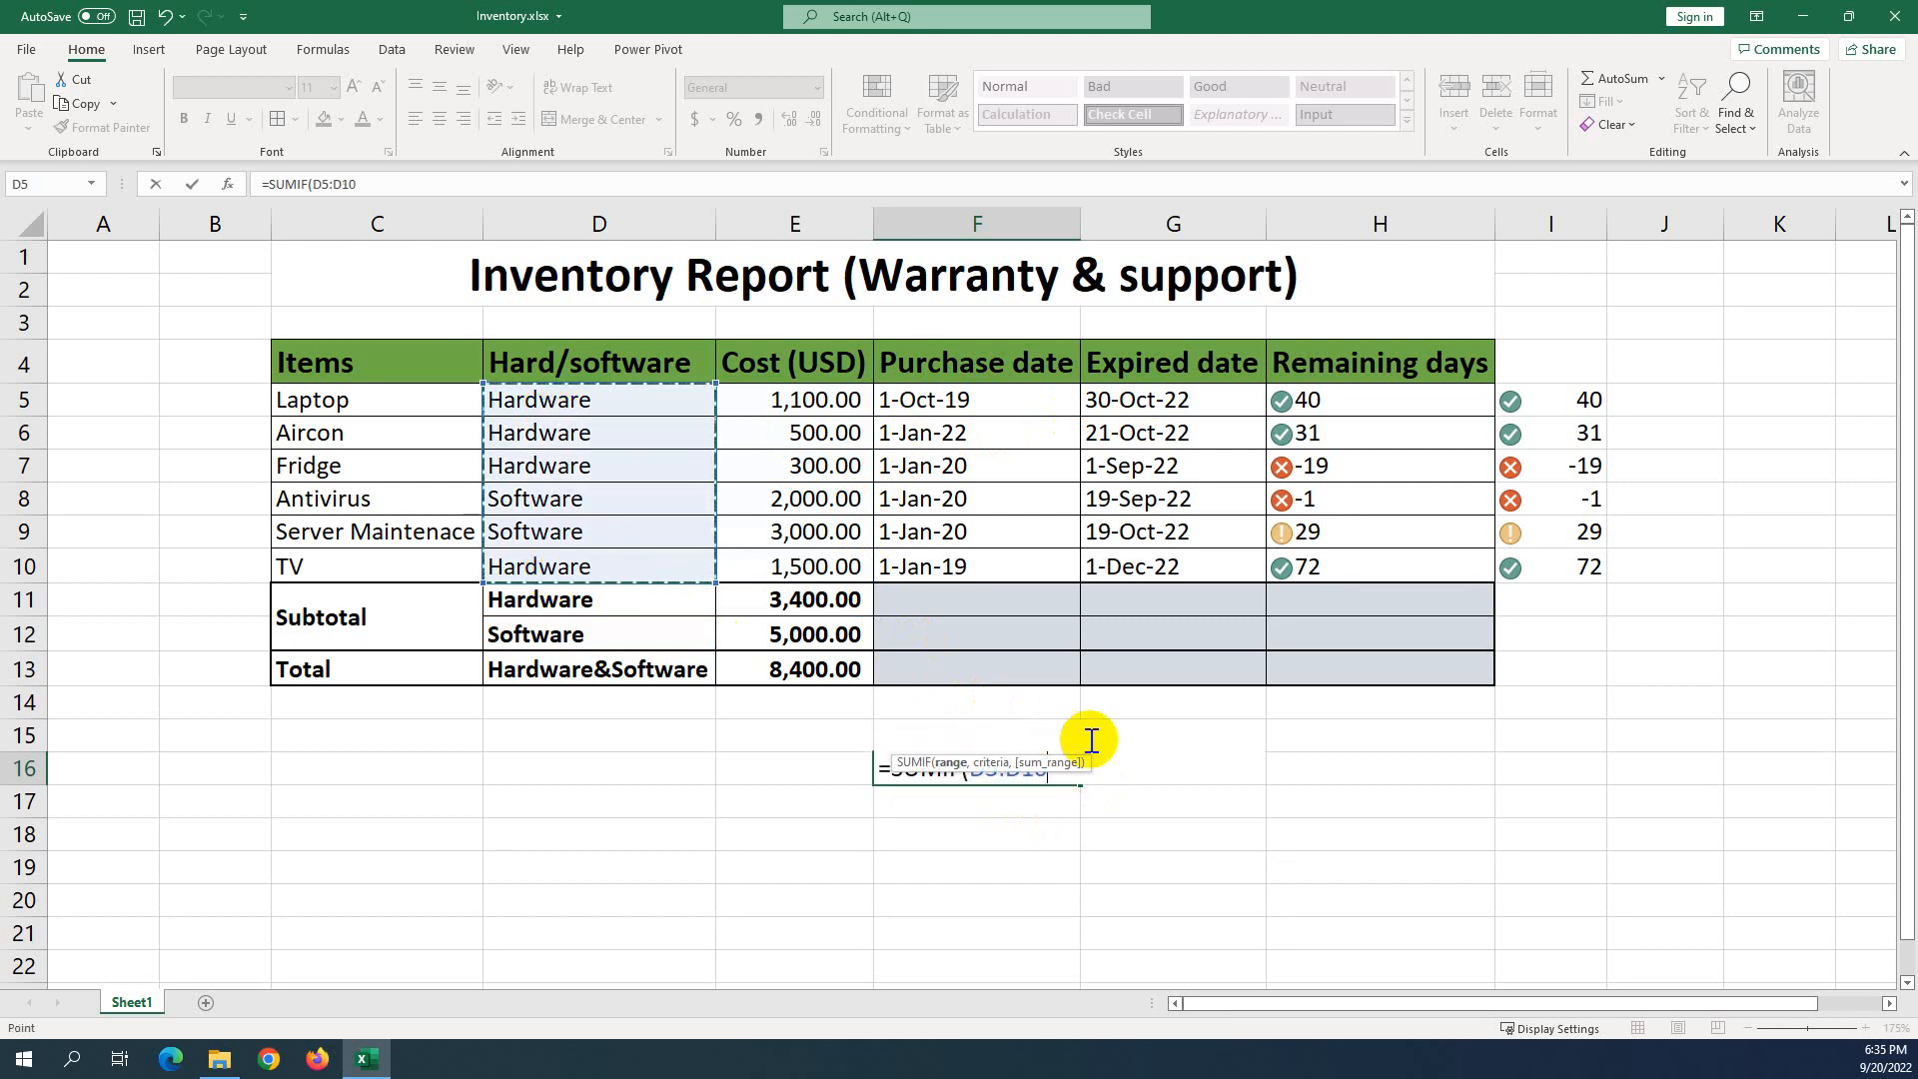
{"action": "type", "text": ","}
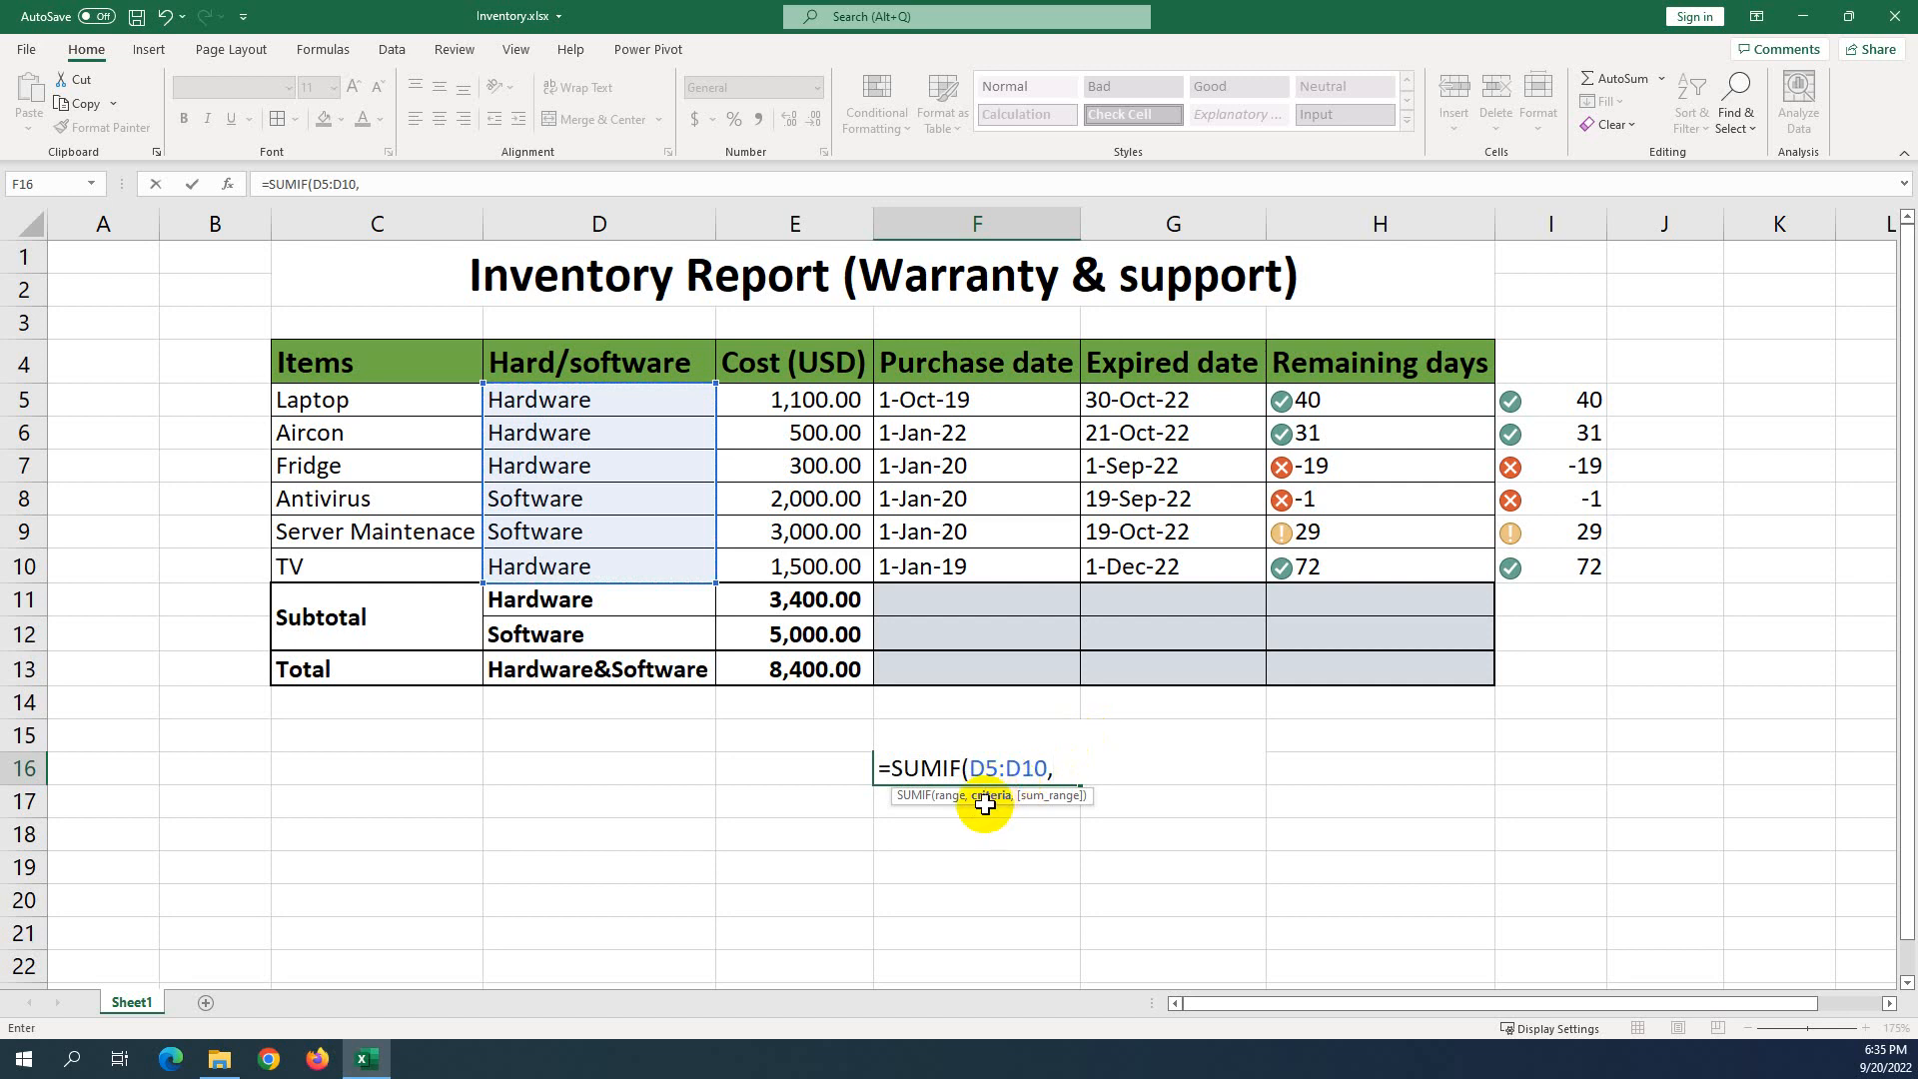
{"action": "left_click", "coordinate": [573, 640]}
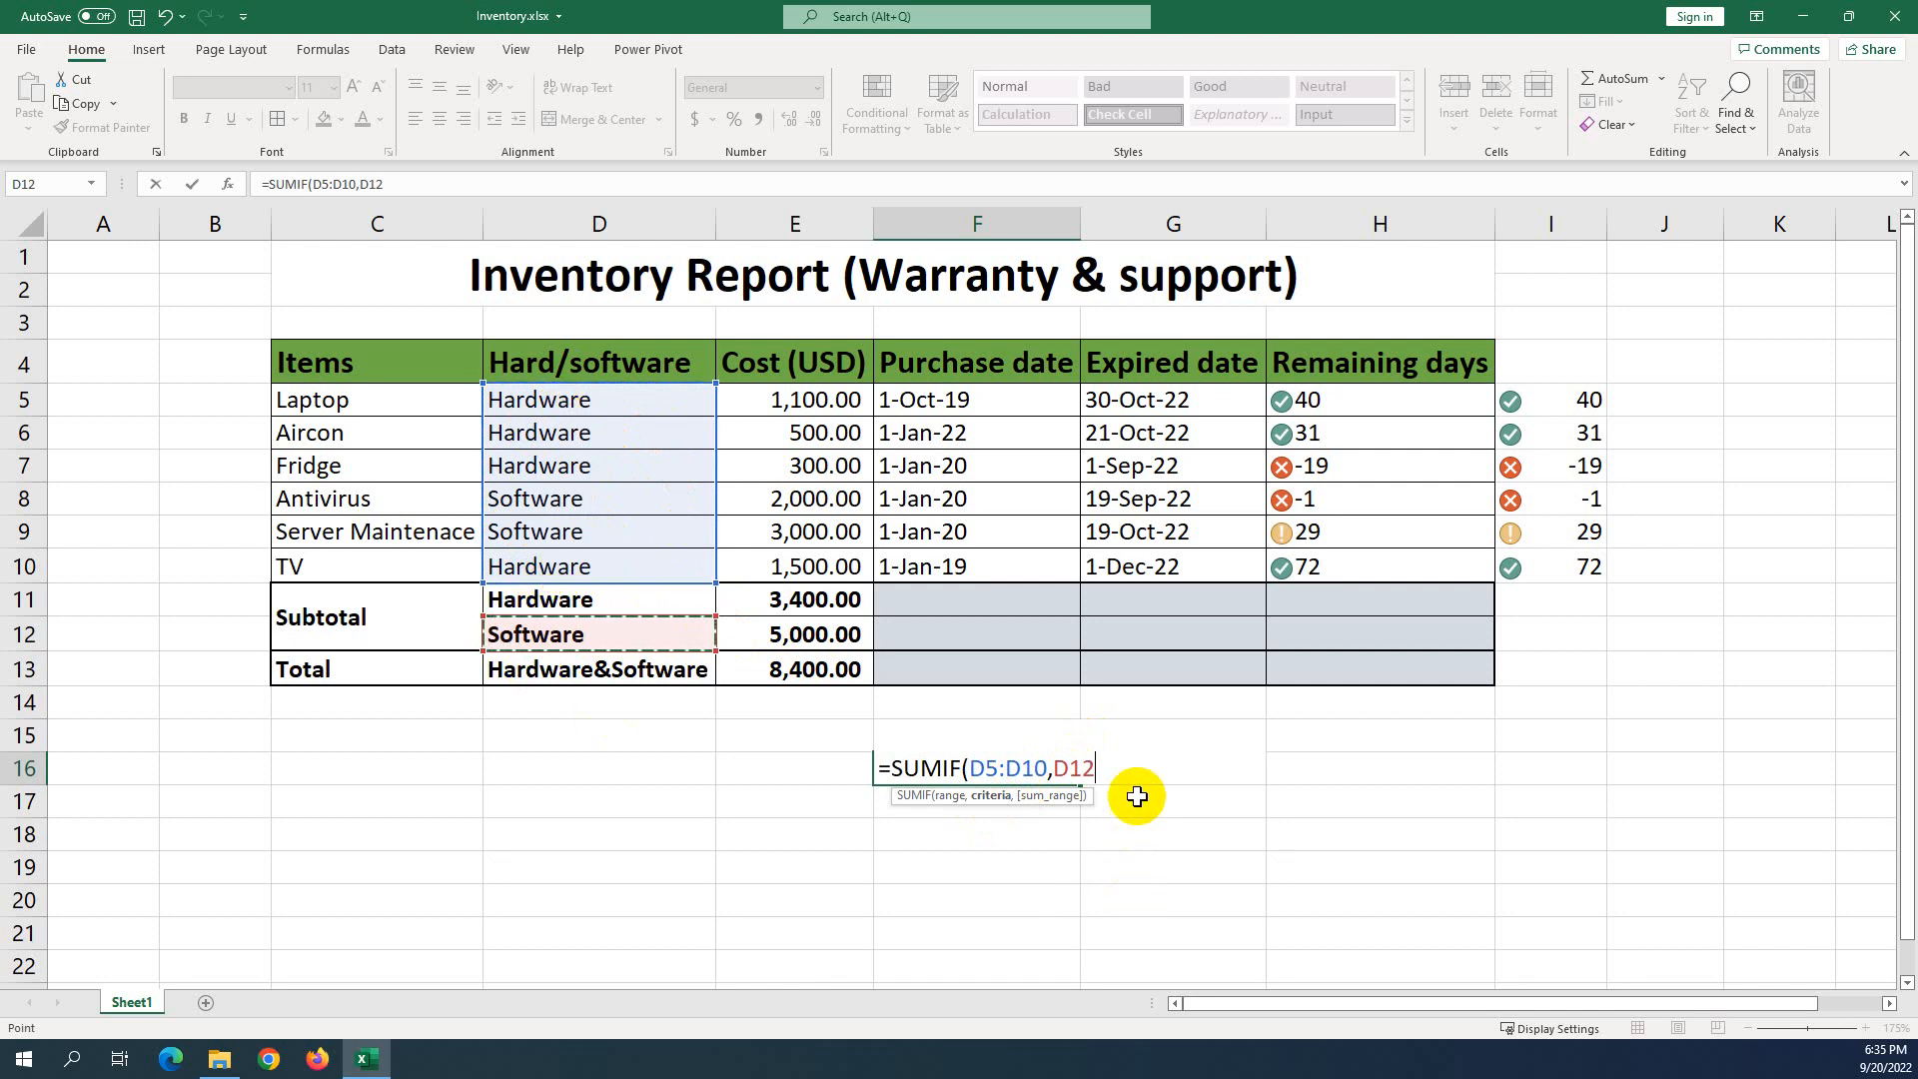
{"action": "type", "text": ","}
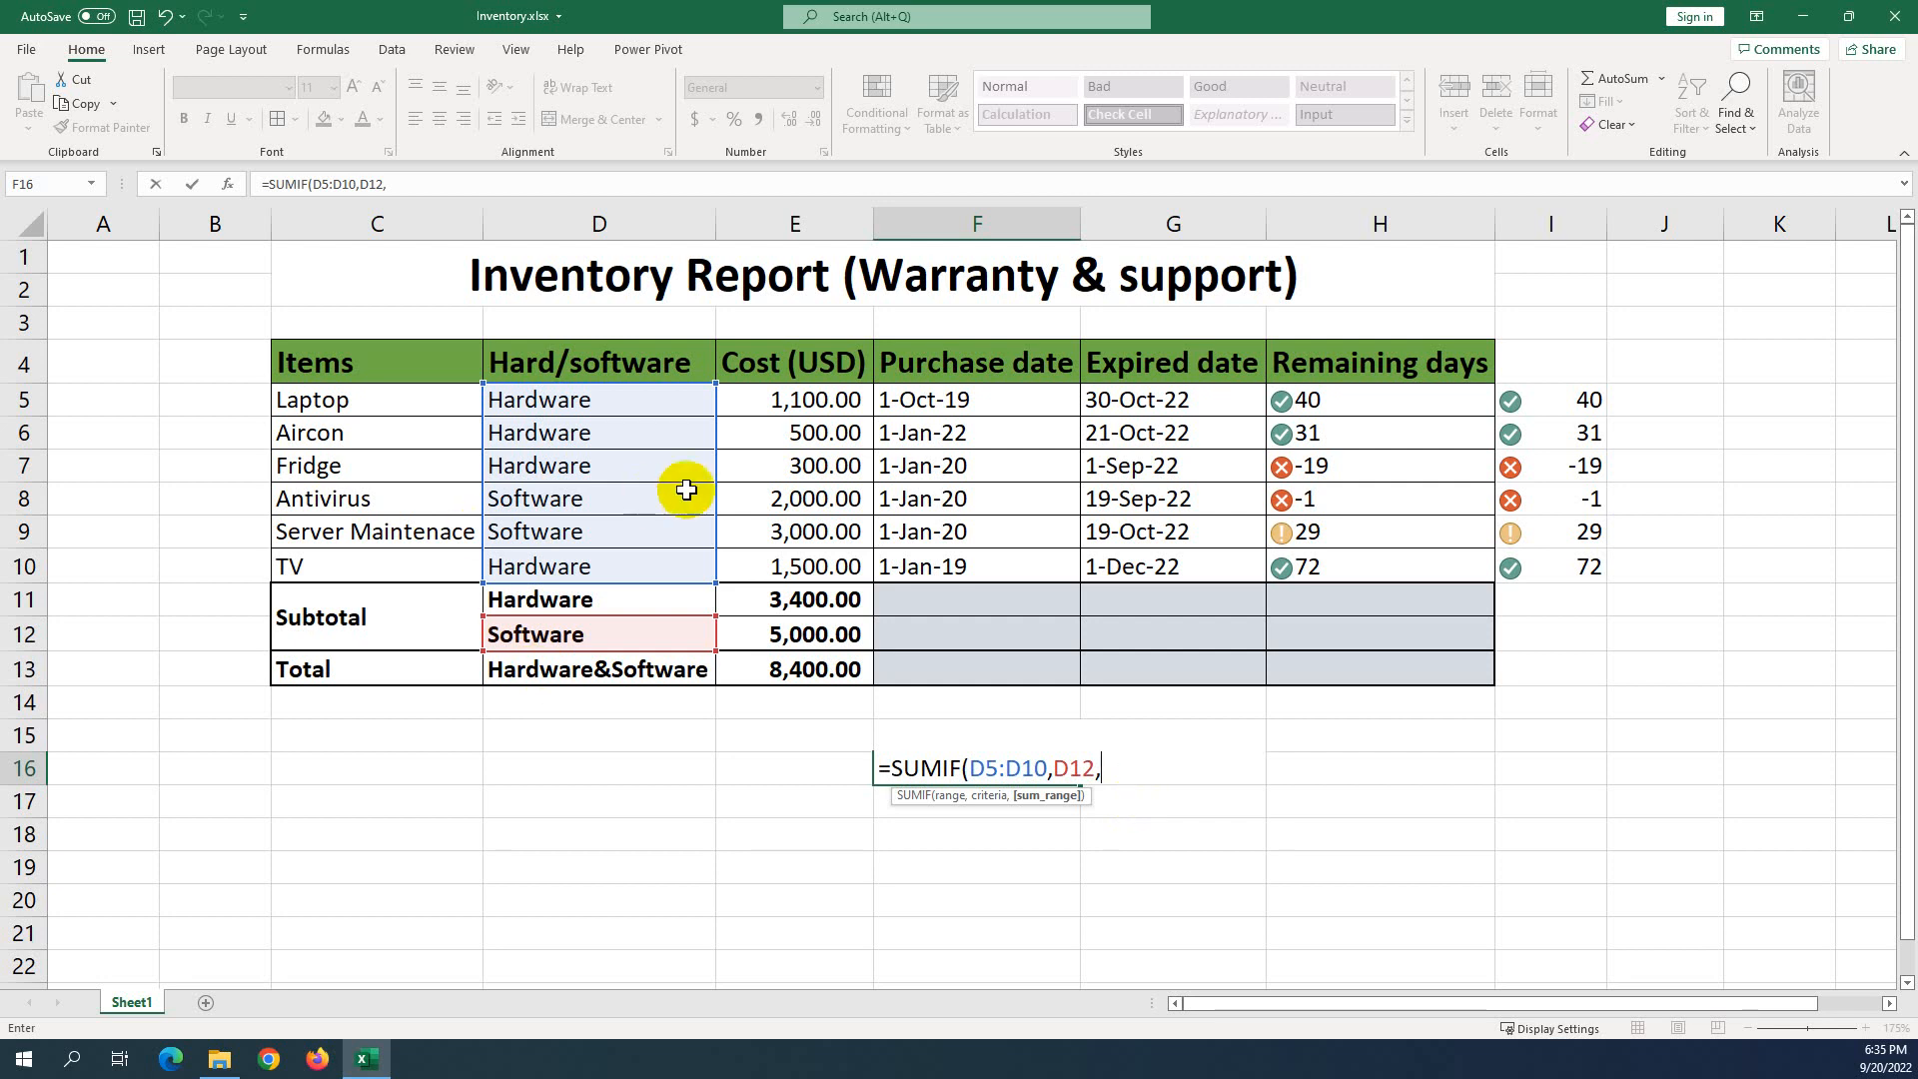
{"action": "left_click_drag", "start_coordinate": [775, 411], "coordinate": [812, 563]}
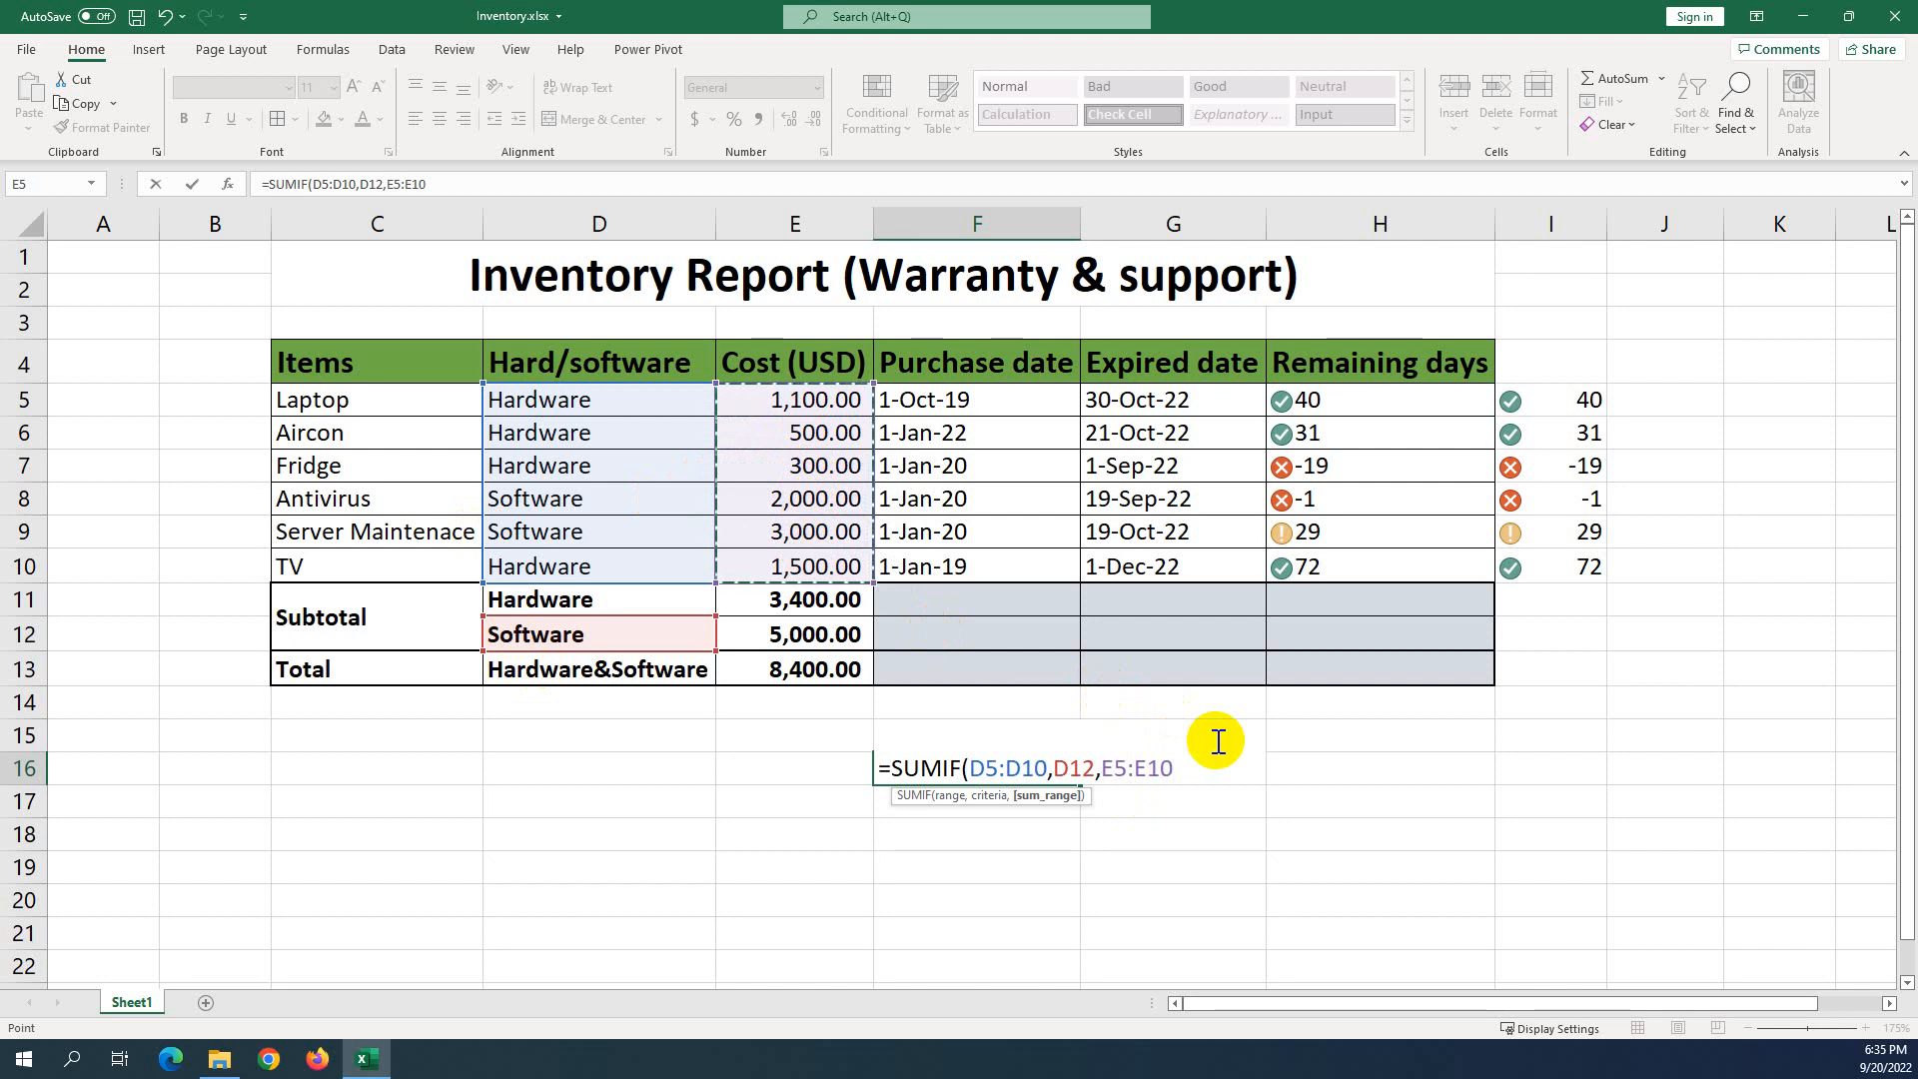
{"action": "type", "text": ")"}
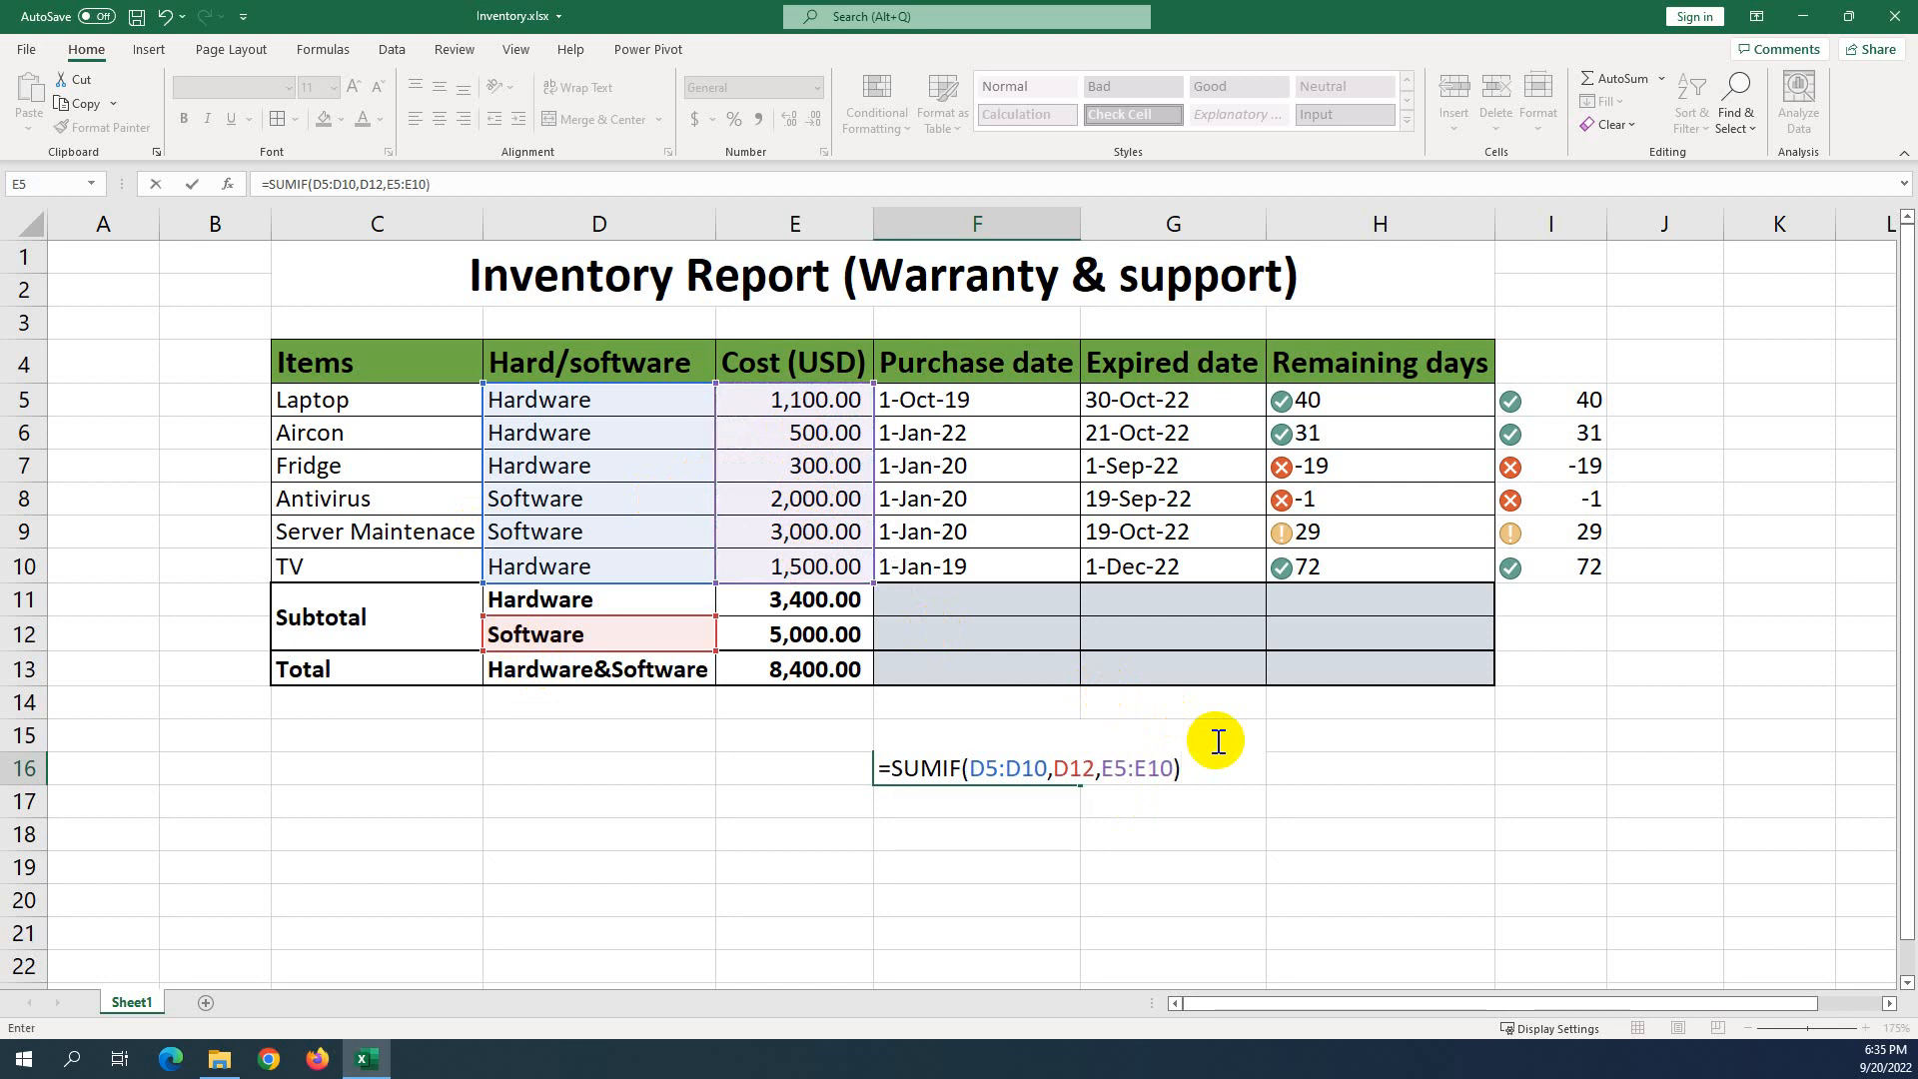
{"action": "key", "text": "Return"}
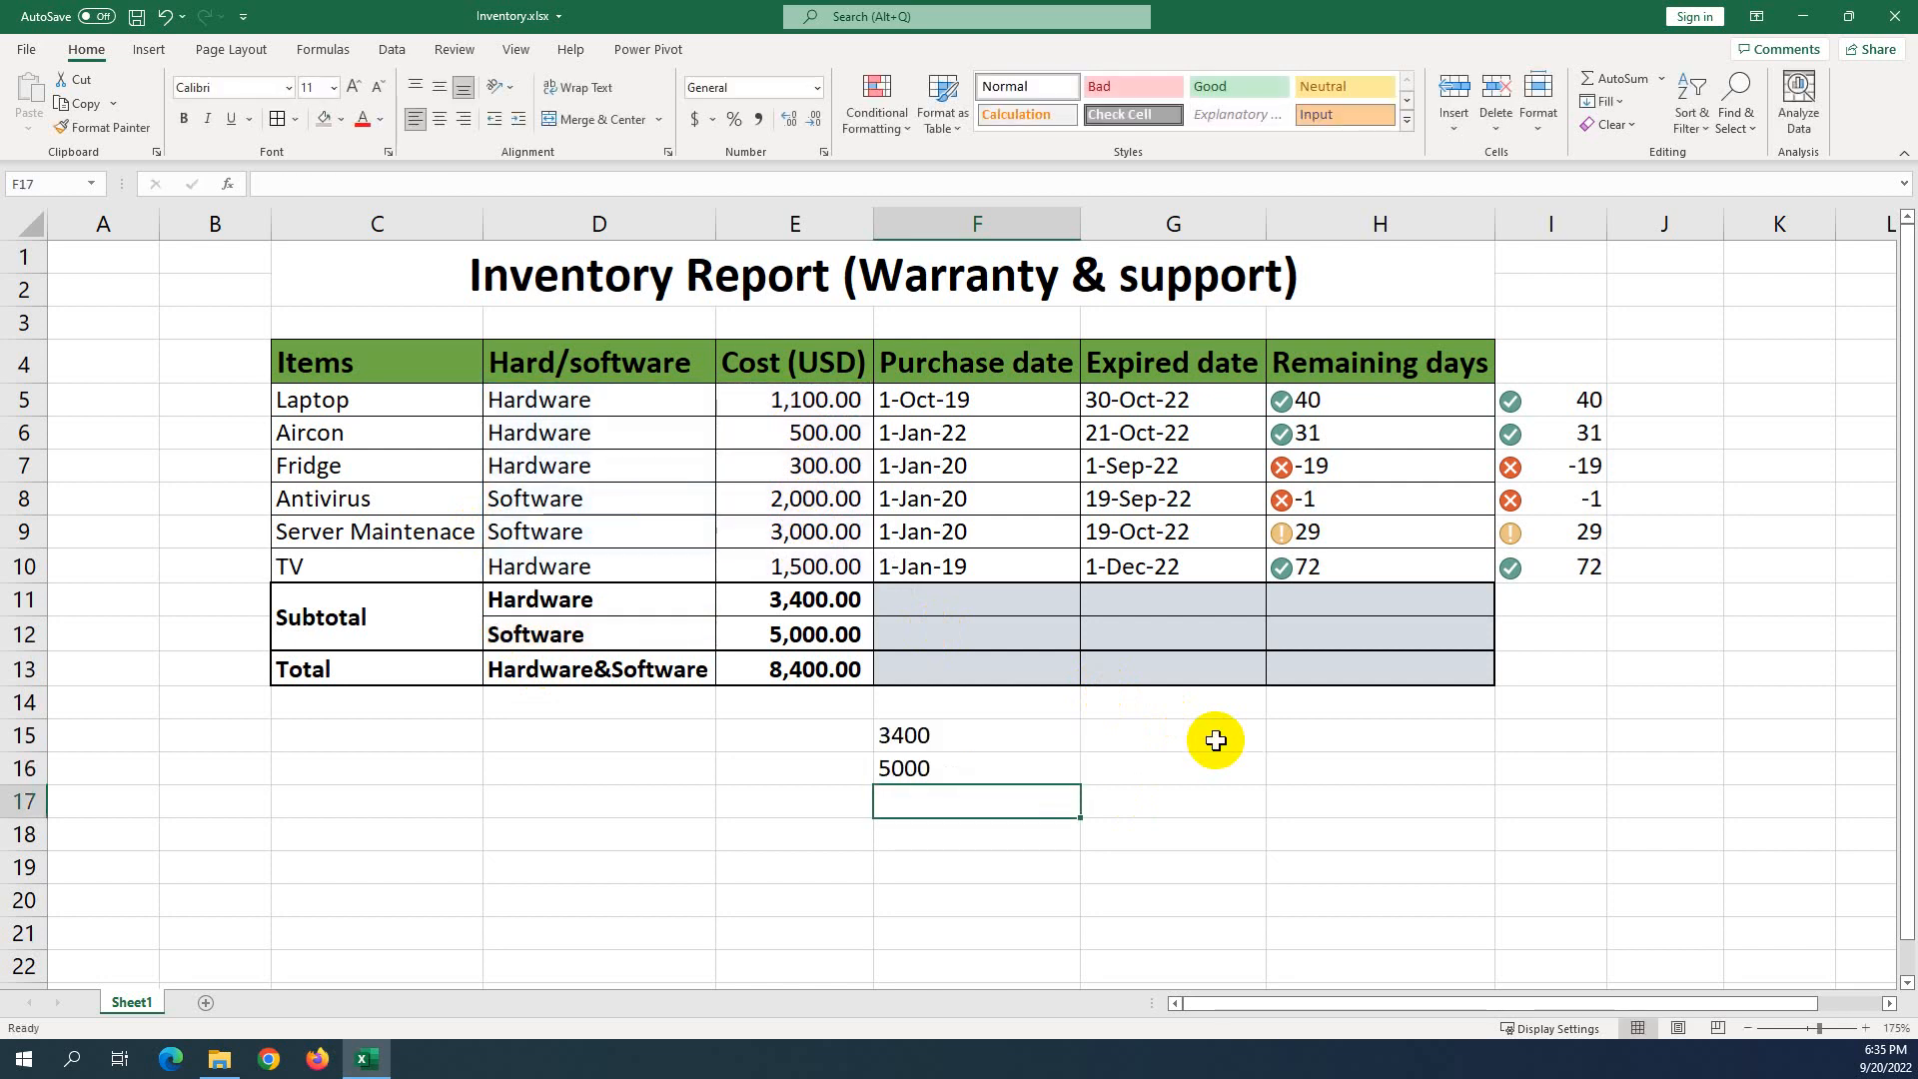
Compare the Software subtotal in E12 with the rebuilt SUMIF formulas and results in F15:F16.
{"action": "left_click", "coordinate": [789, 634]}
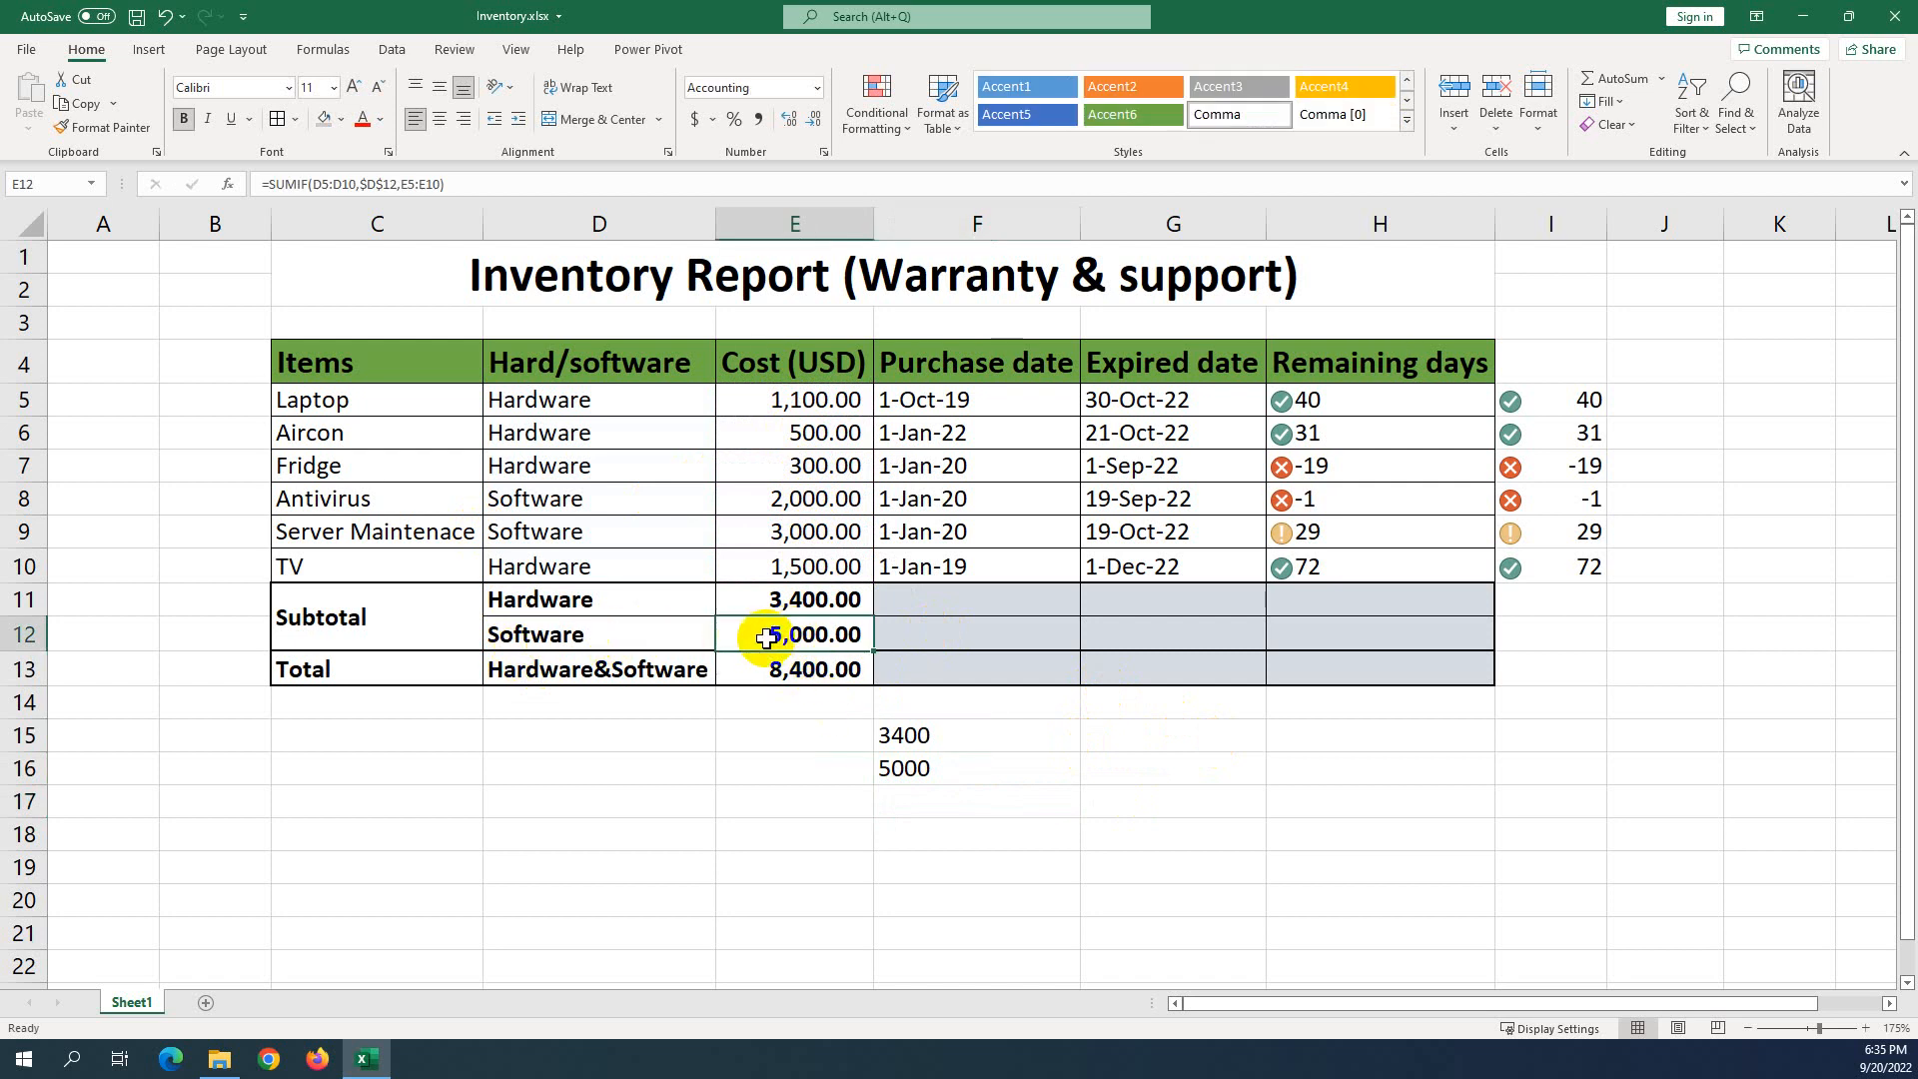
{"action": "left_click", "coordinate": [911, 805]}
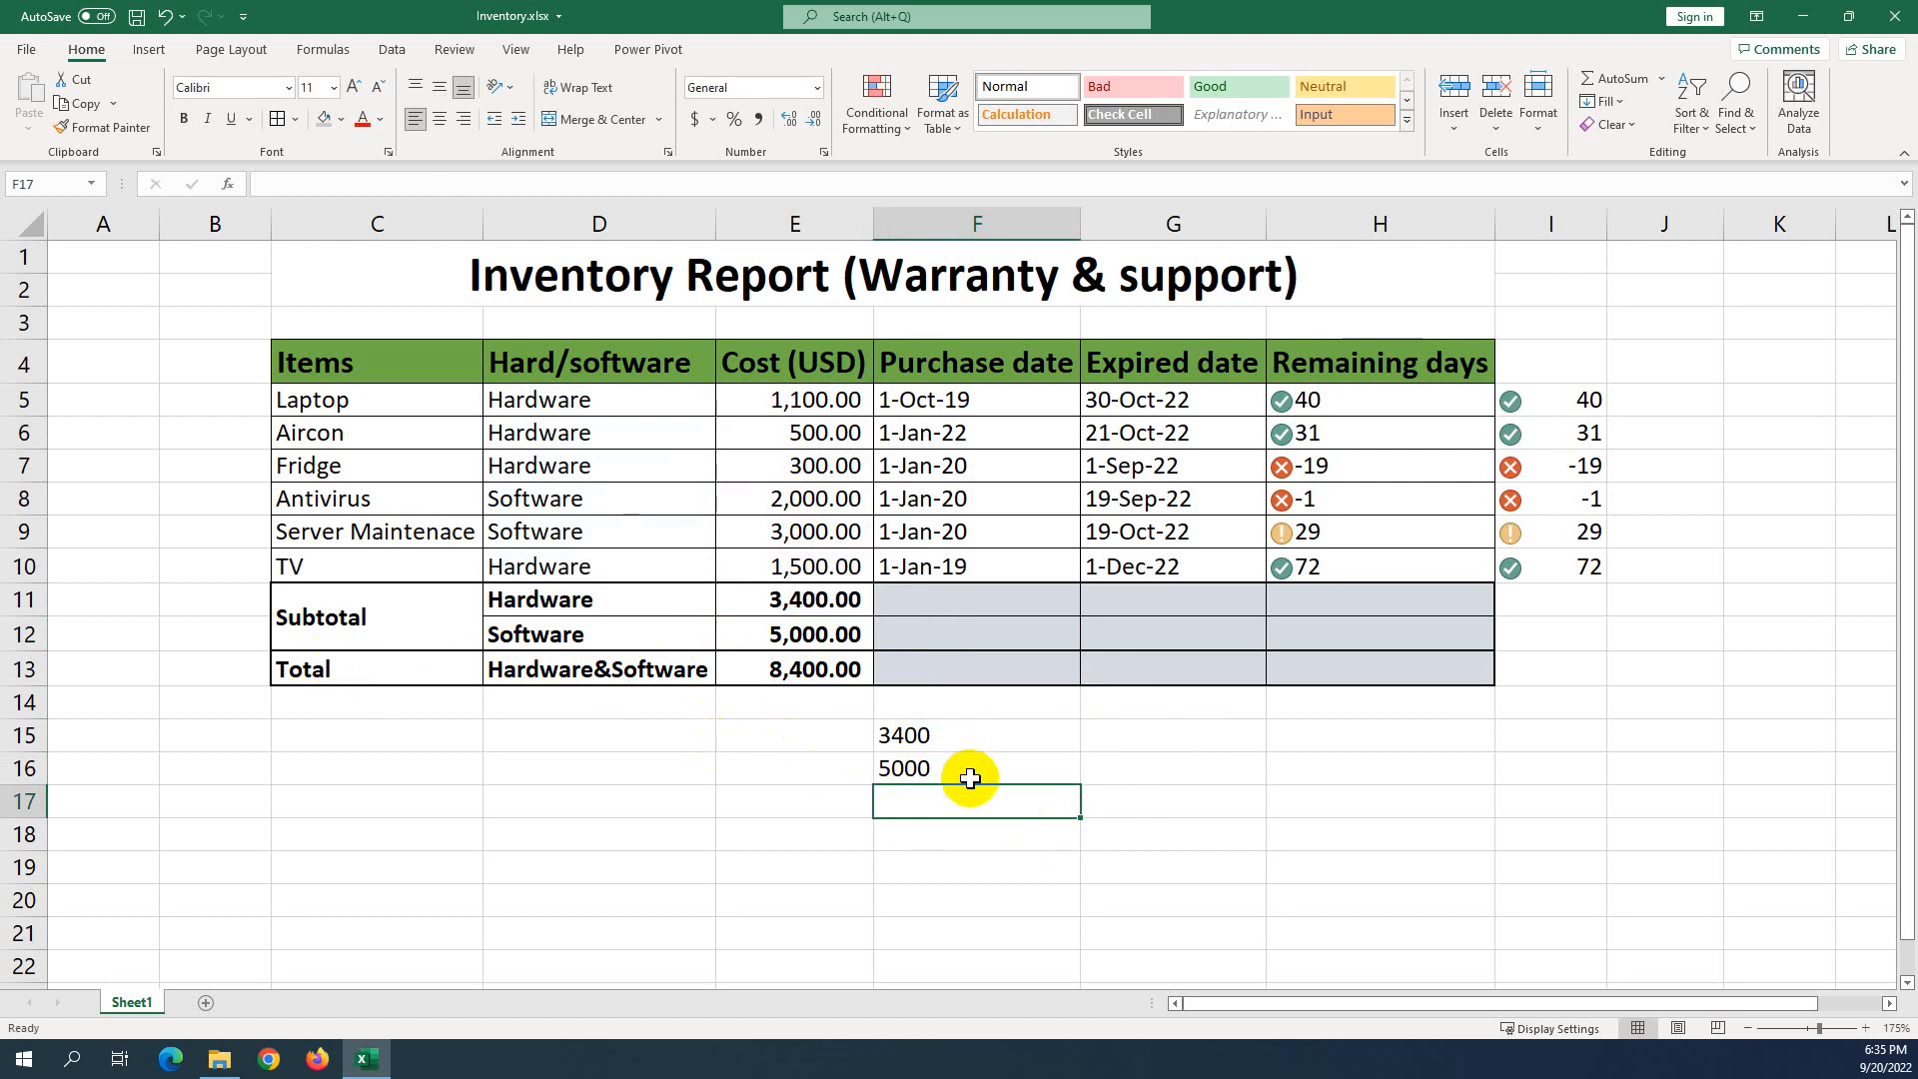
{"action": "left_click", "coordinate": [919, 730]}
{"action": "left_click", "coordinate": [914, 771]}
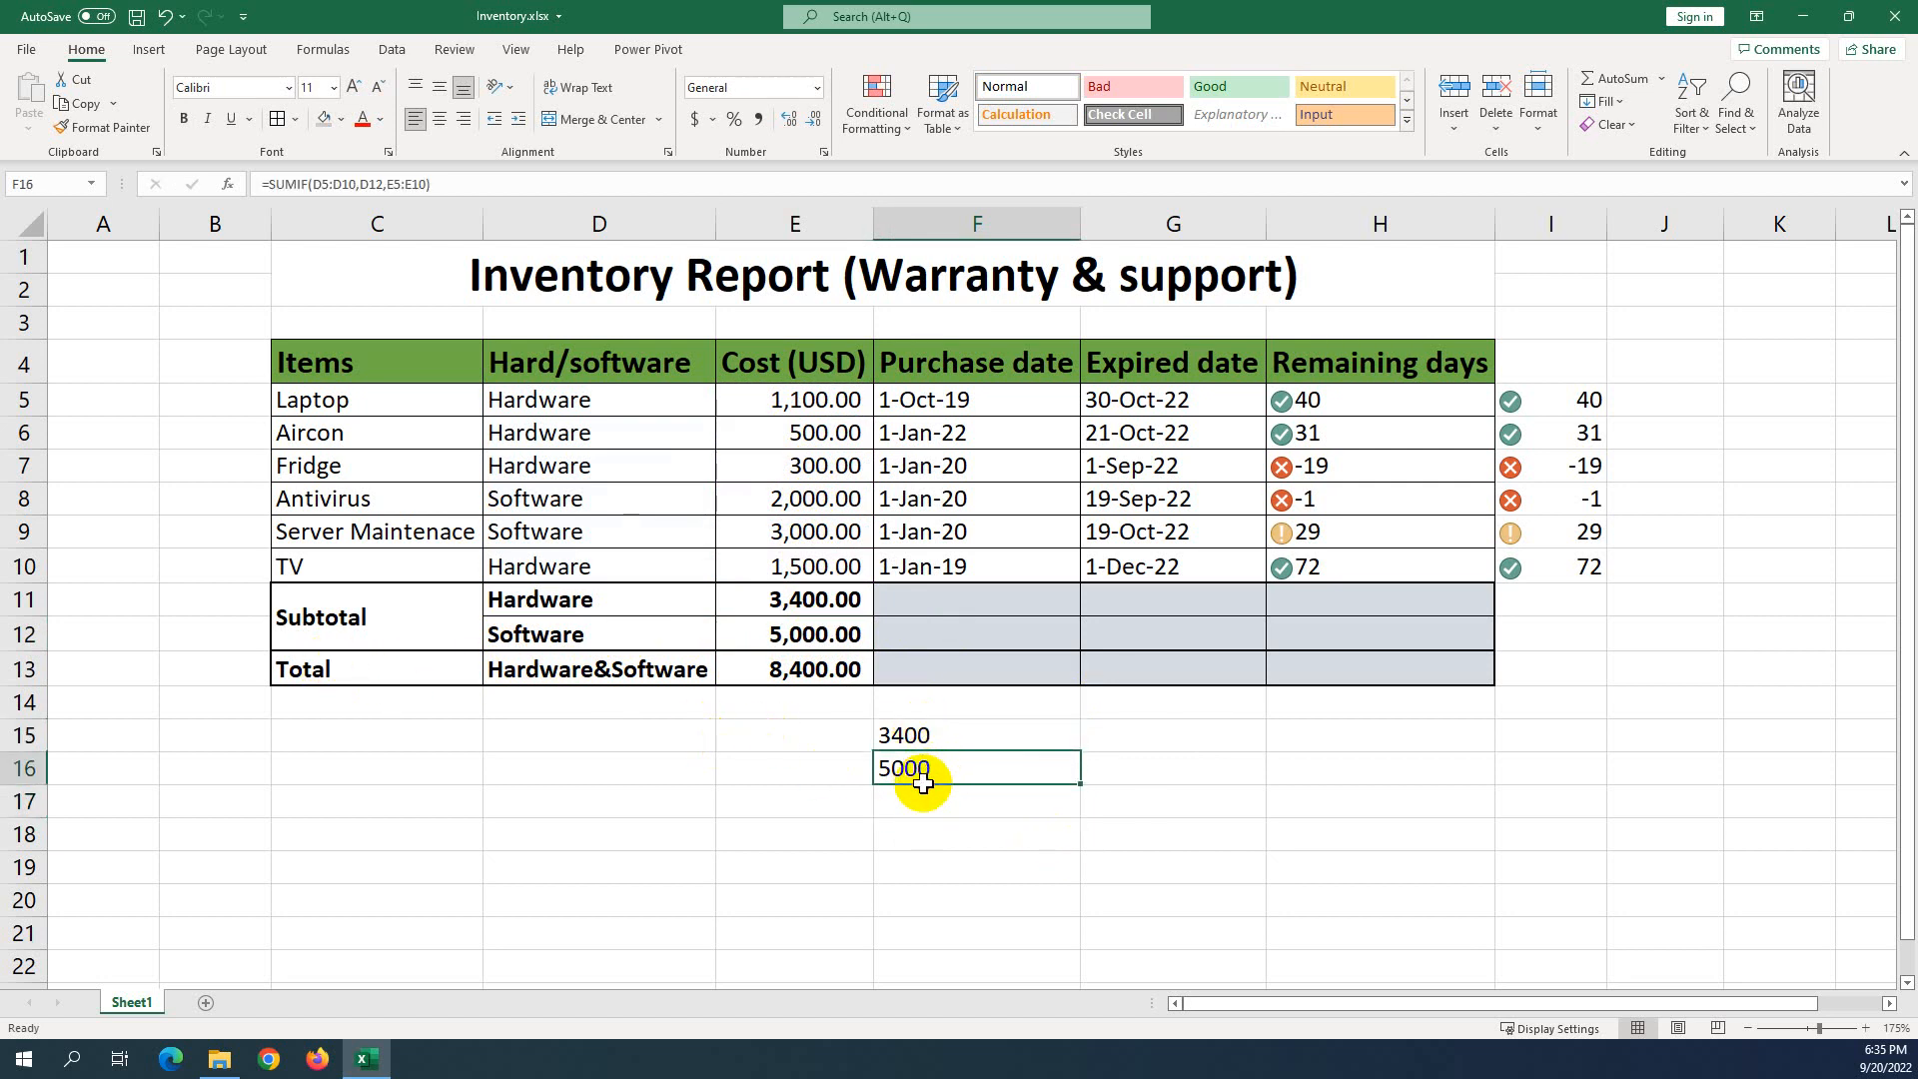
{"action": "left_click", "coordinate": [909, 735]}
{"action": "left_click", "coordinate": [925, 800]}
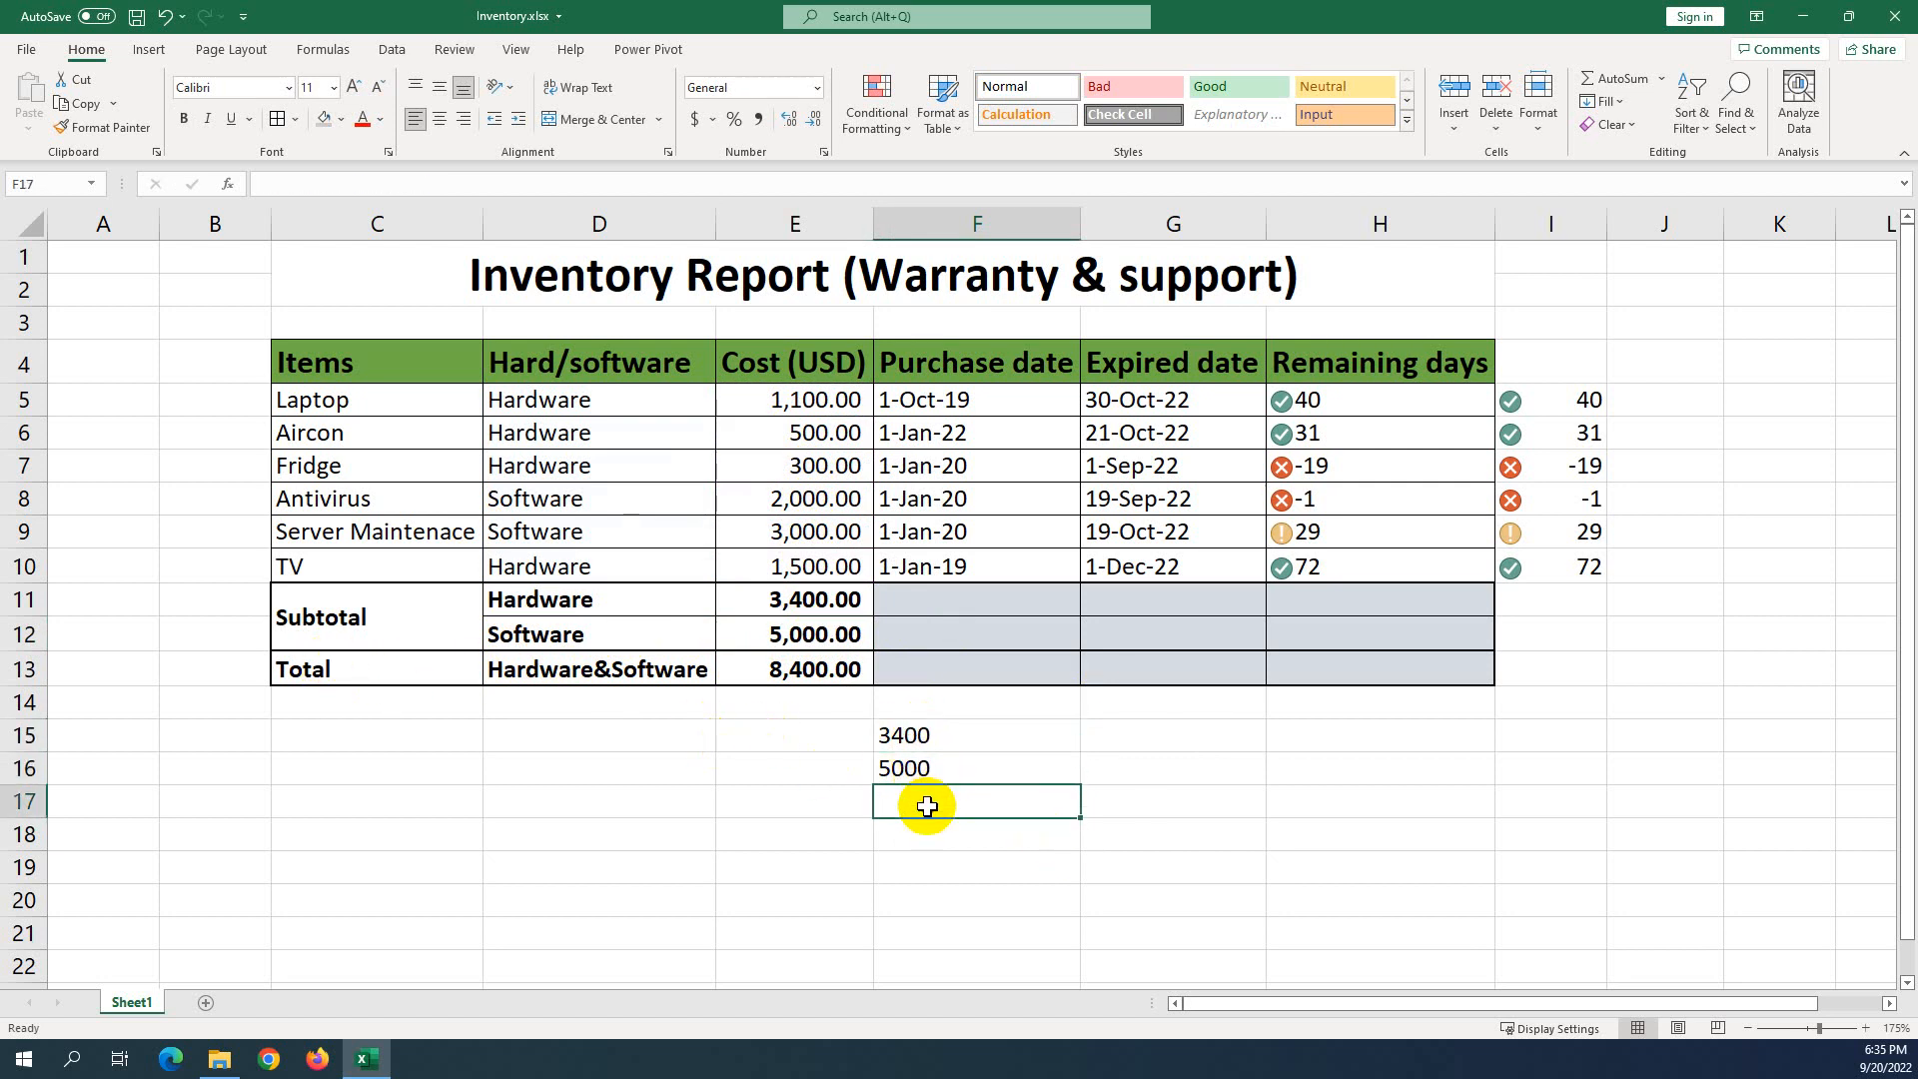
{"action": "left_click", "coordinate": [907, 736]}
{"action": "left_click", "coordinate": [912, 794]}
{"action": "left_click", "coordinate": [882, 740]}
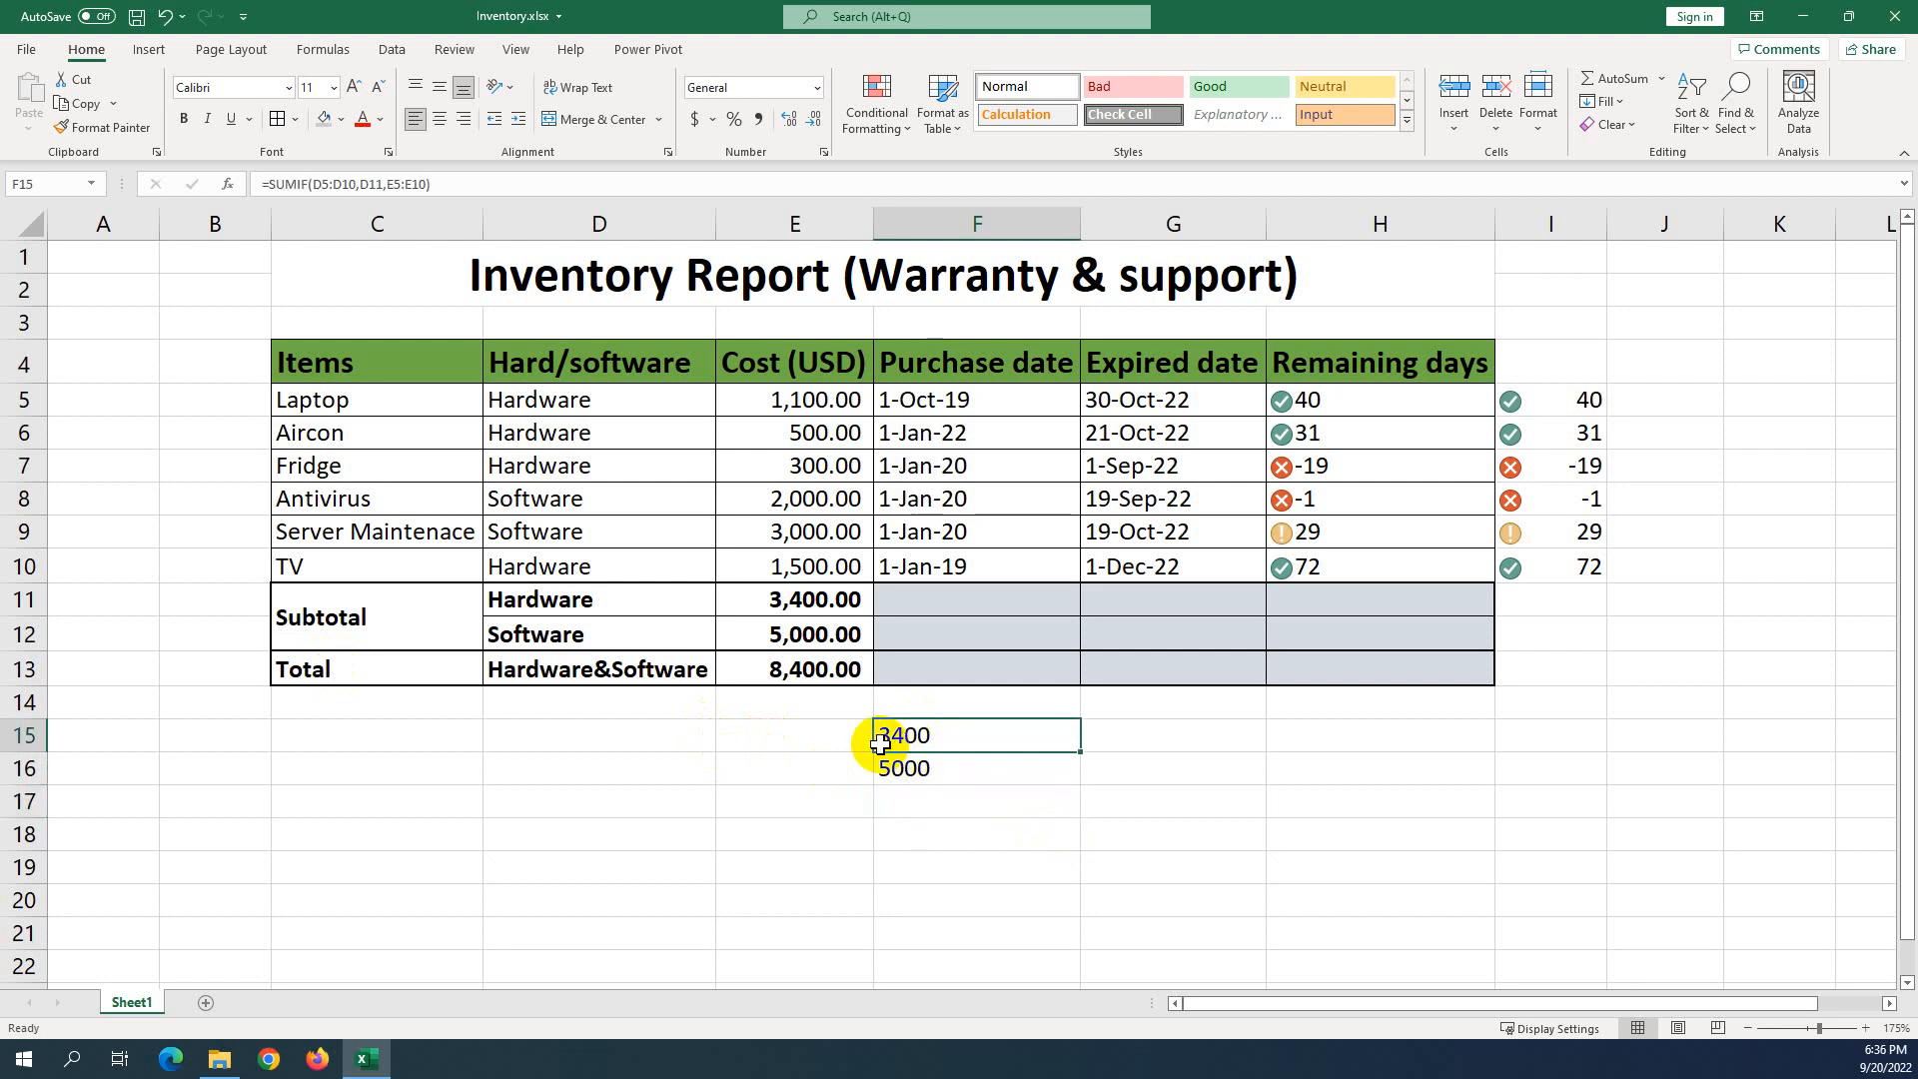
Total the rebuilt Hardware and Software subtotals in F17 with an AutoSum of F15:F16, and check the formula.
{"action": "left_click", "coordinate": [904, 773]}
{"action": "left_click", "coordinate": [926, 800]}
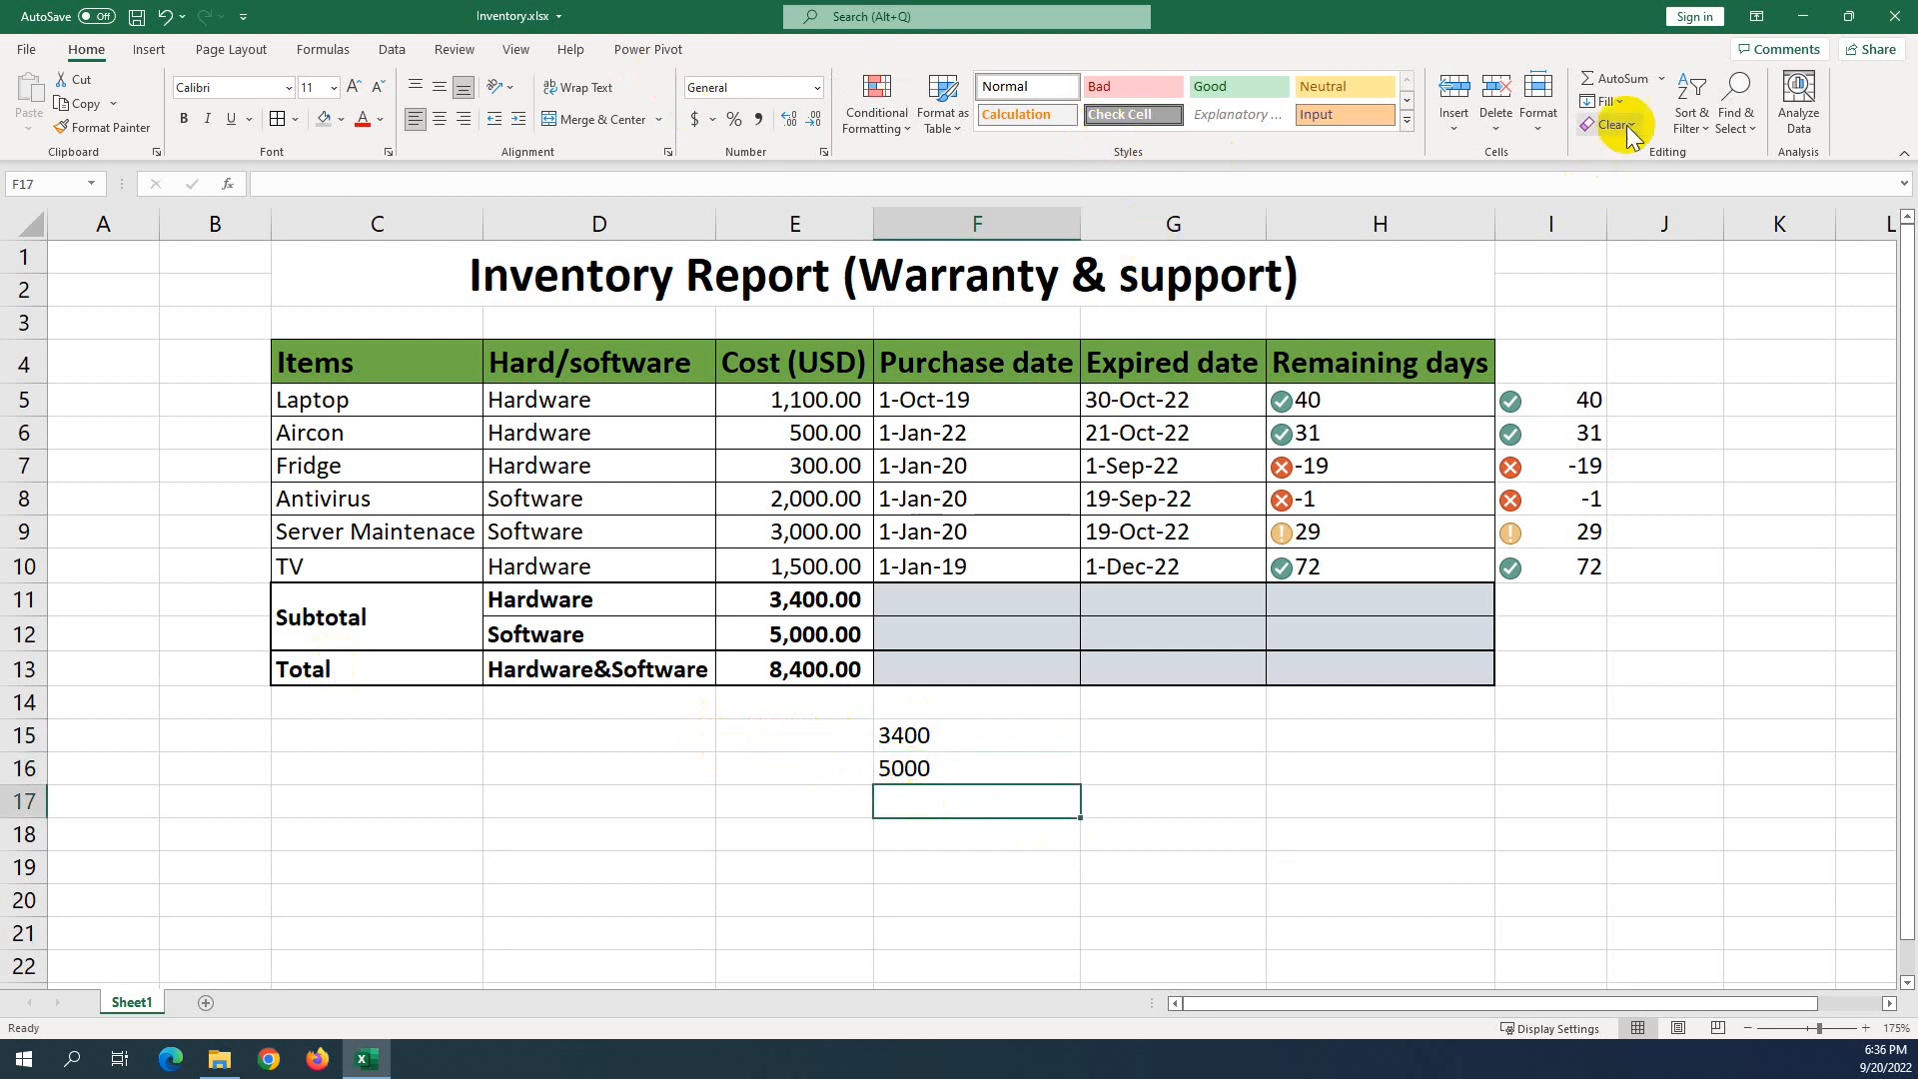
{"action": "left_click", "coordinate": [1617, 79]}
{"action": "key", "text": "Return"}
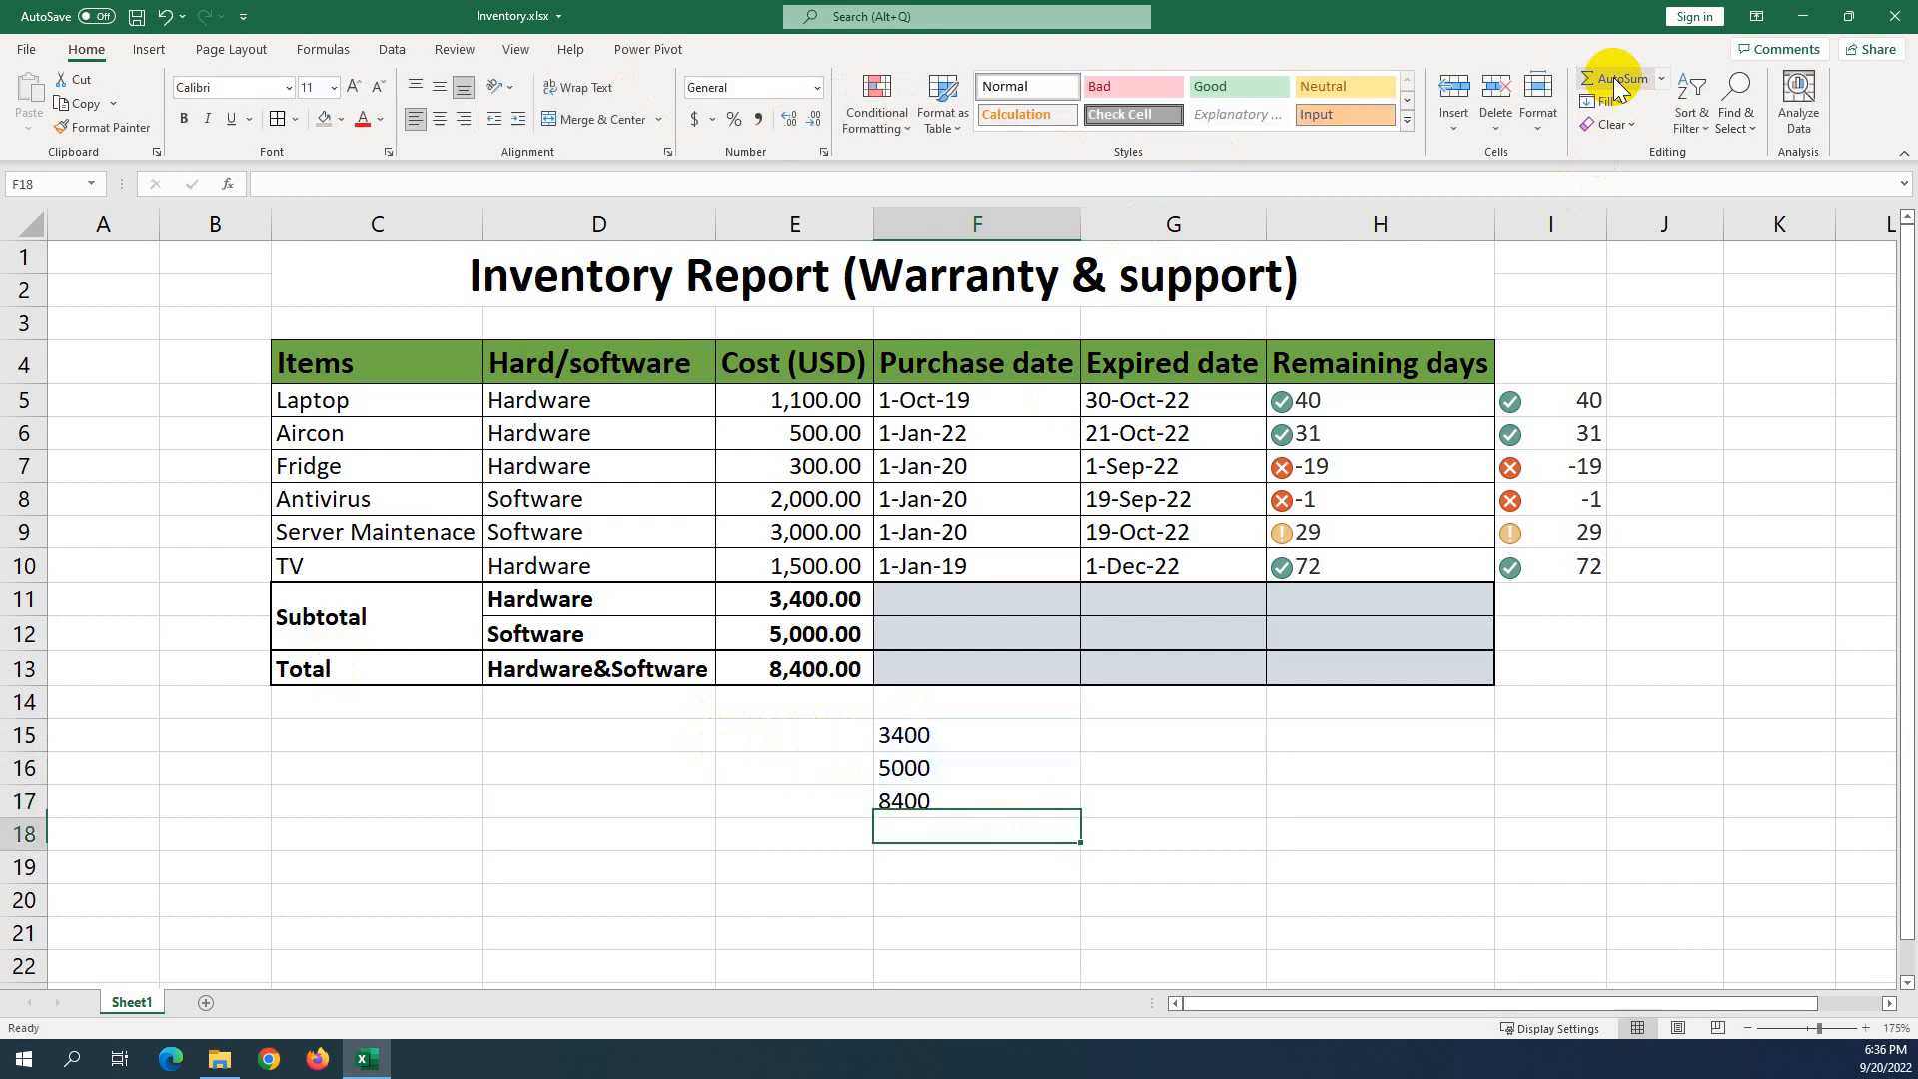
{"action": "left_click", "coordinate": [950, 797]}
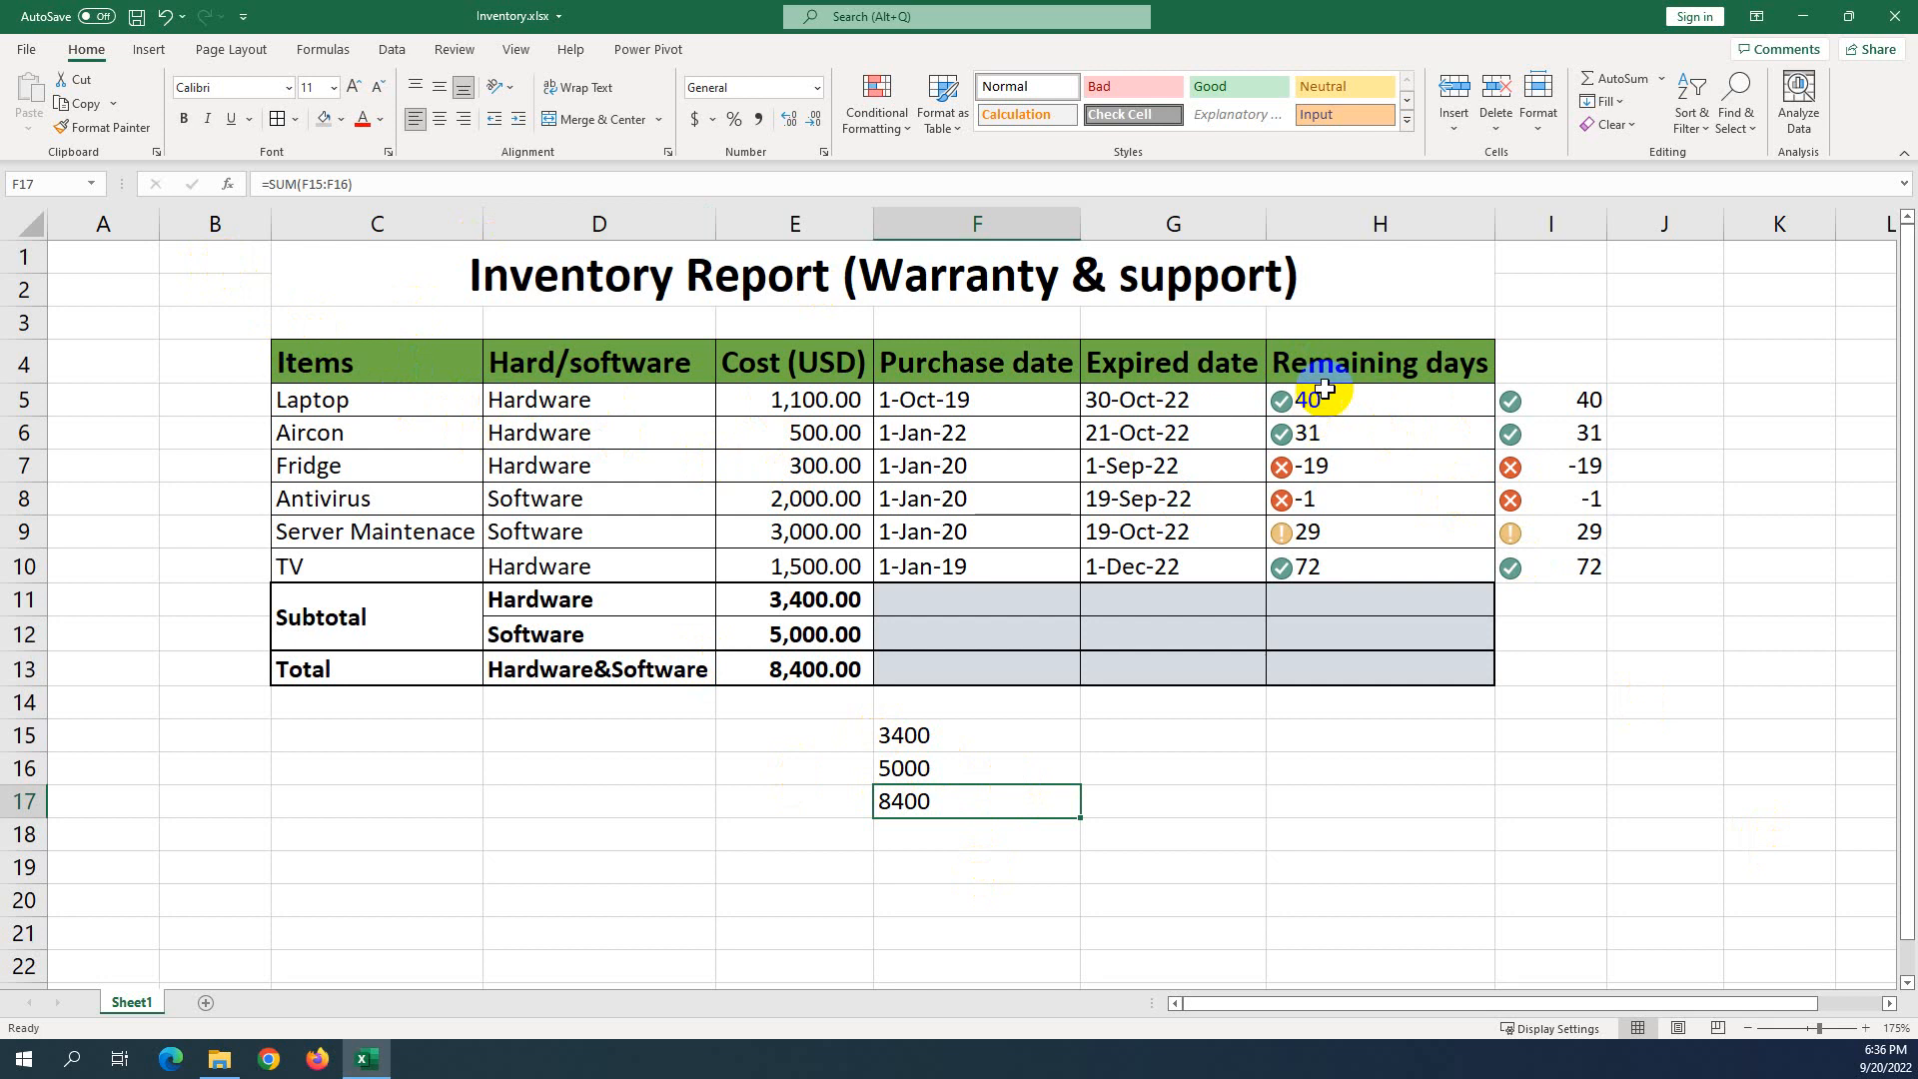
Examine the remaining days and status icons in H5:H10 against the duplicate results in column I.
{"action": "left_click", "coordinate": [1507, 304]}
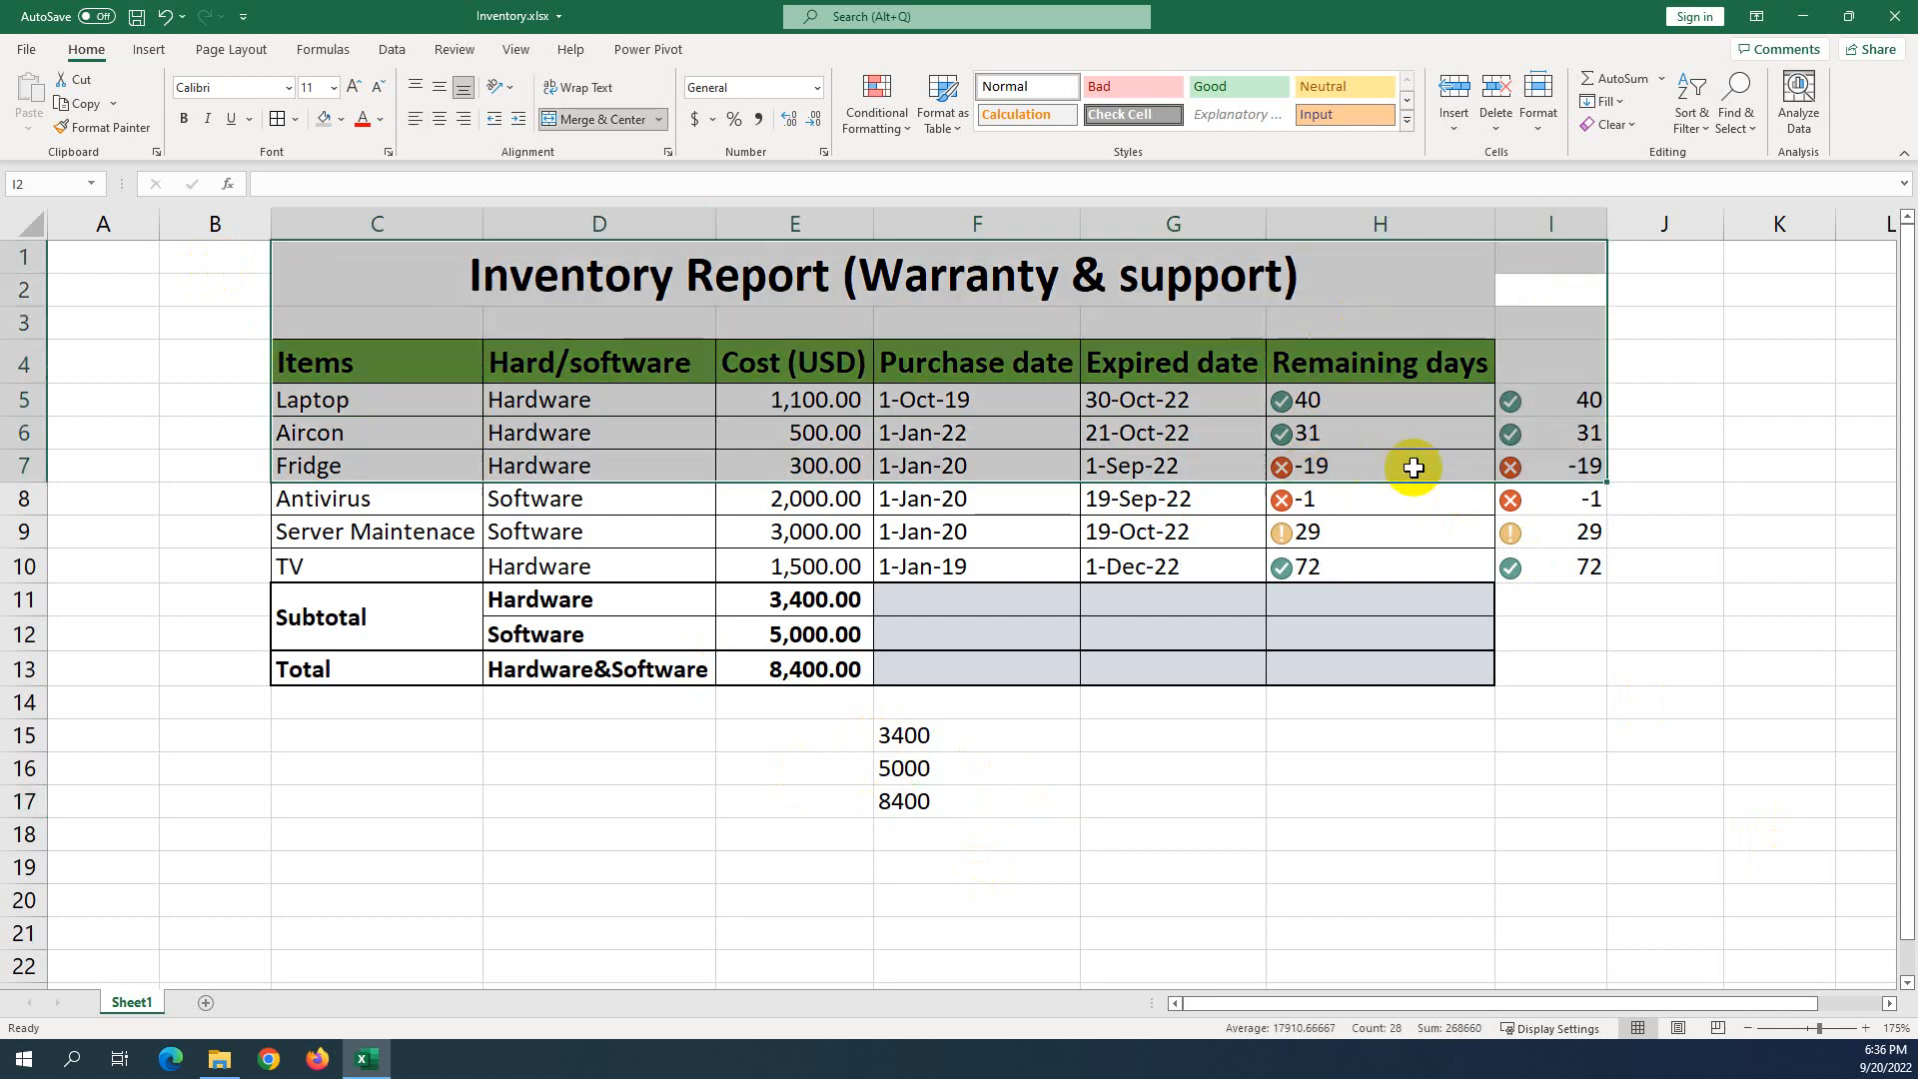
{"action": "left_click_drag", "start_coordinate": [1771, 461], "coordinate": [1770, 435]}
{"action": "left_click_drag", "start_coordinate": [1623, 323], "coordinate": [1365, 611]}
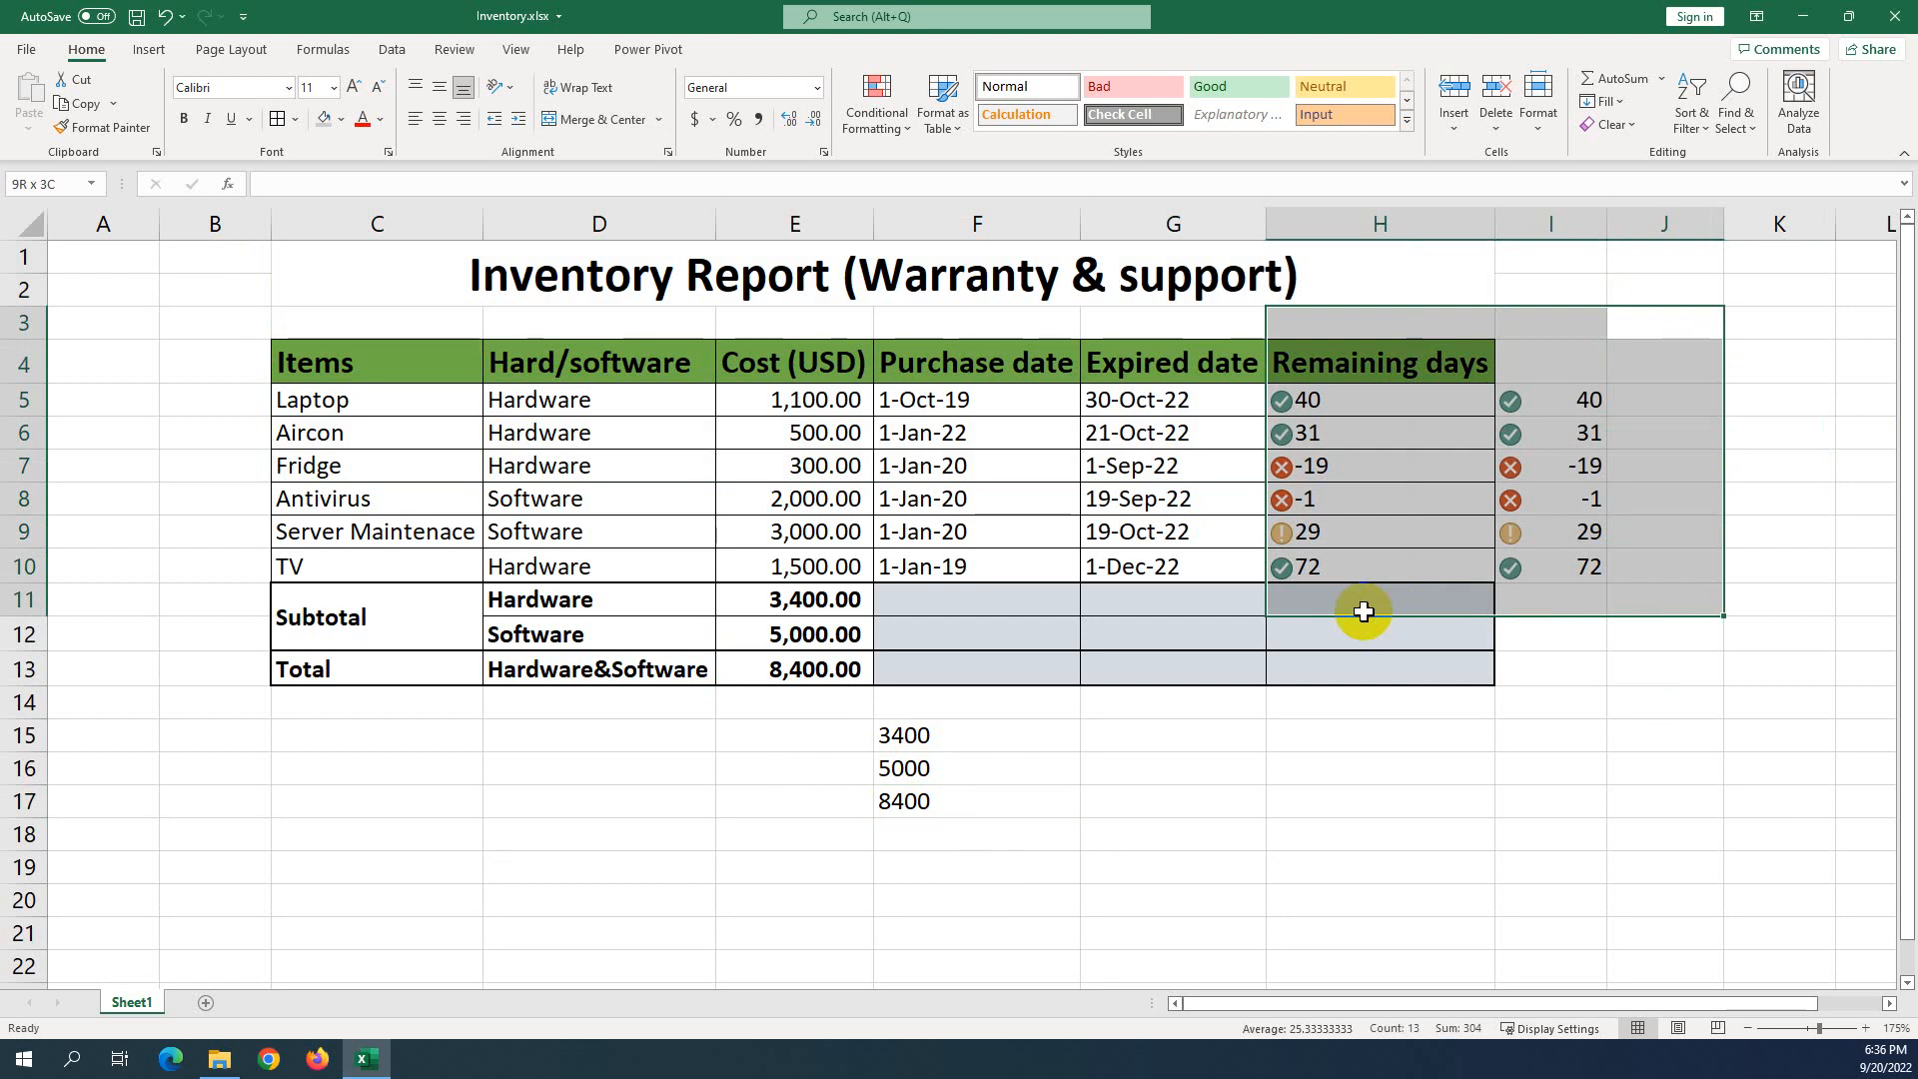
{"action": "left_click_drag", "start_coordinate": [1363, 611], "coordinate": [1363, 612]}
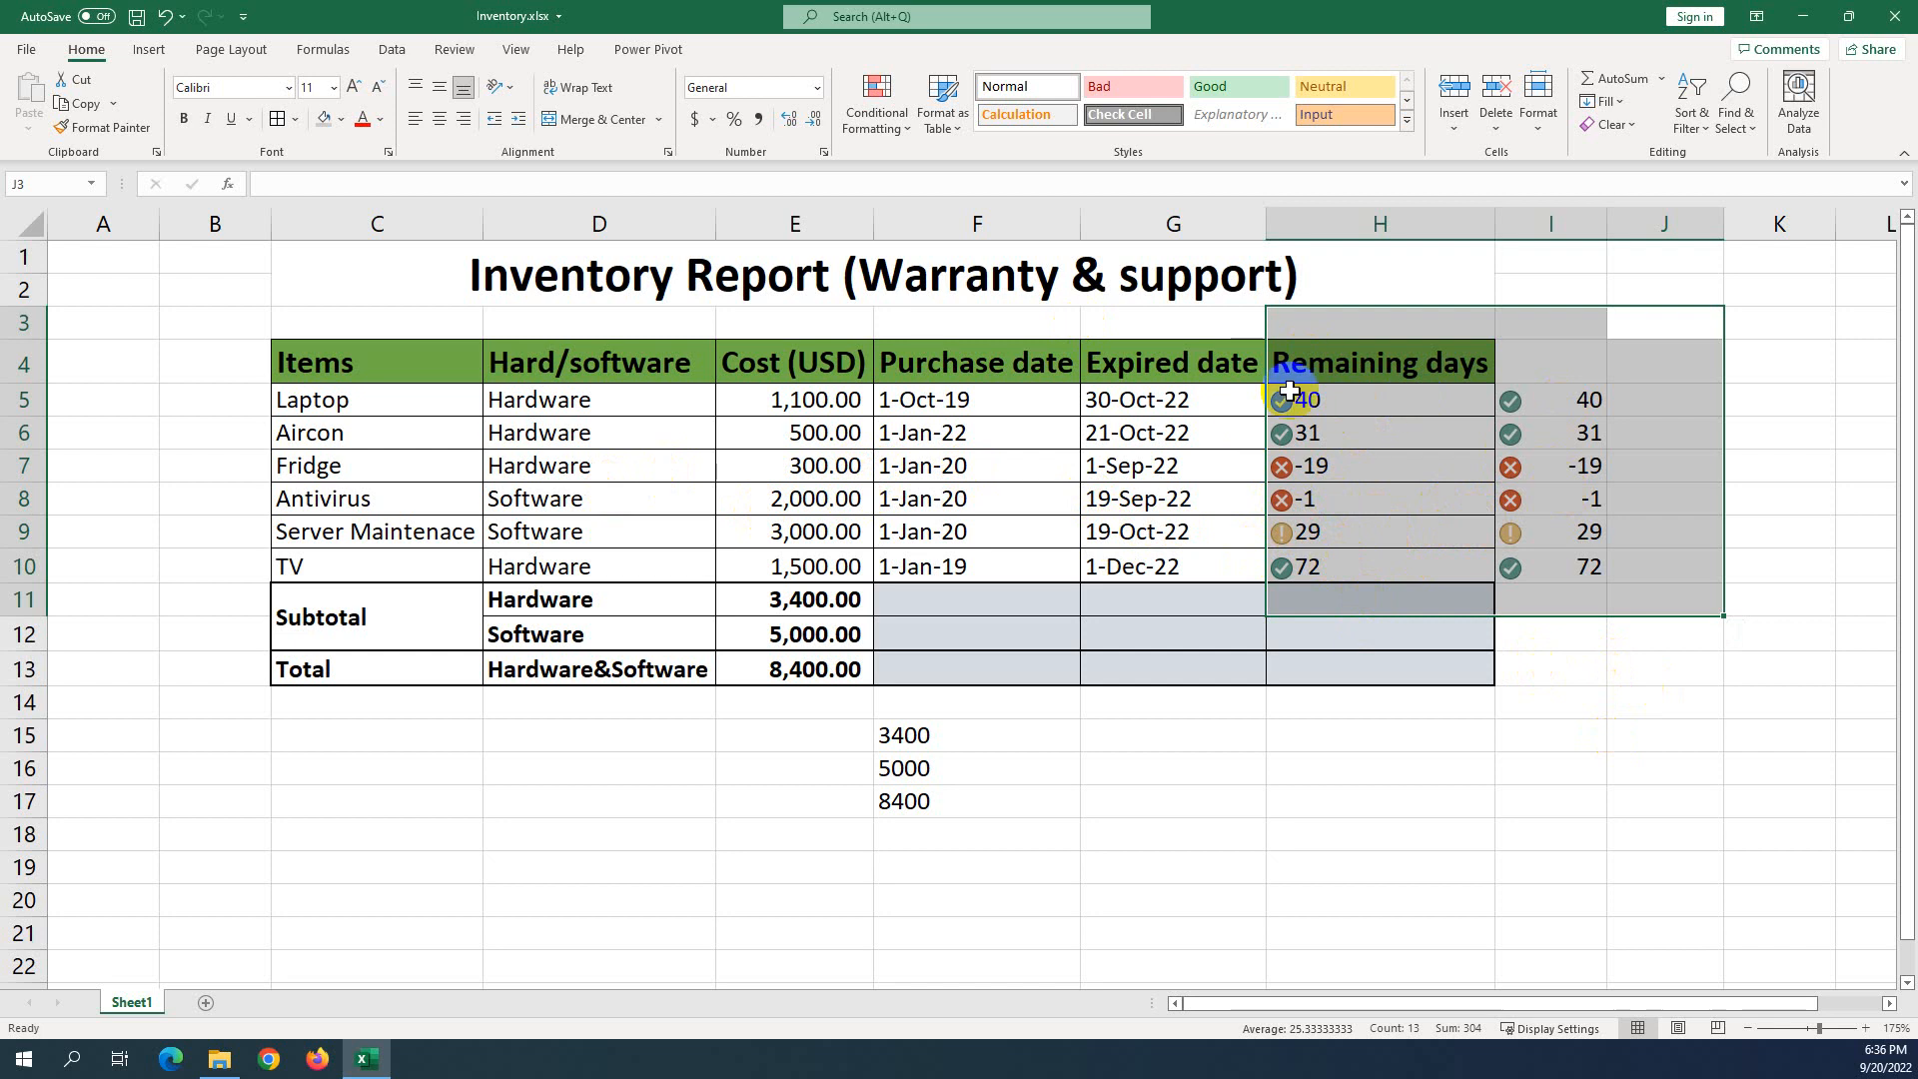
{"action": "left_click", "coordinate": [1358, 440]}
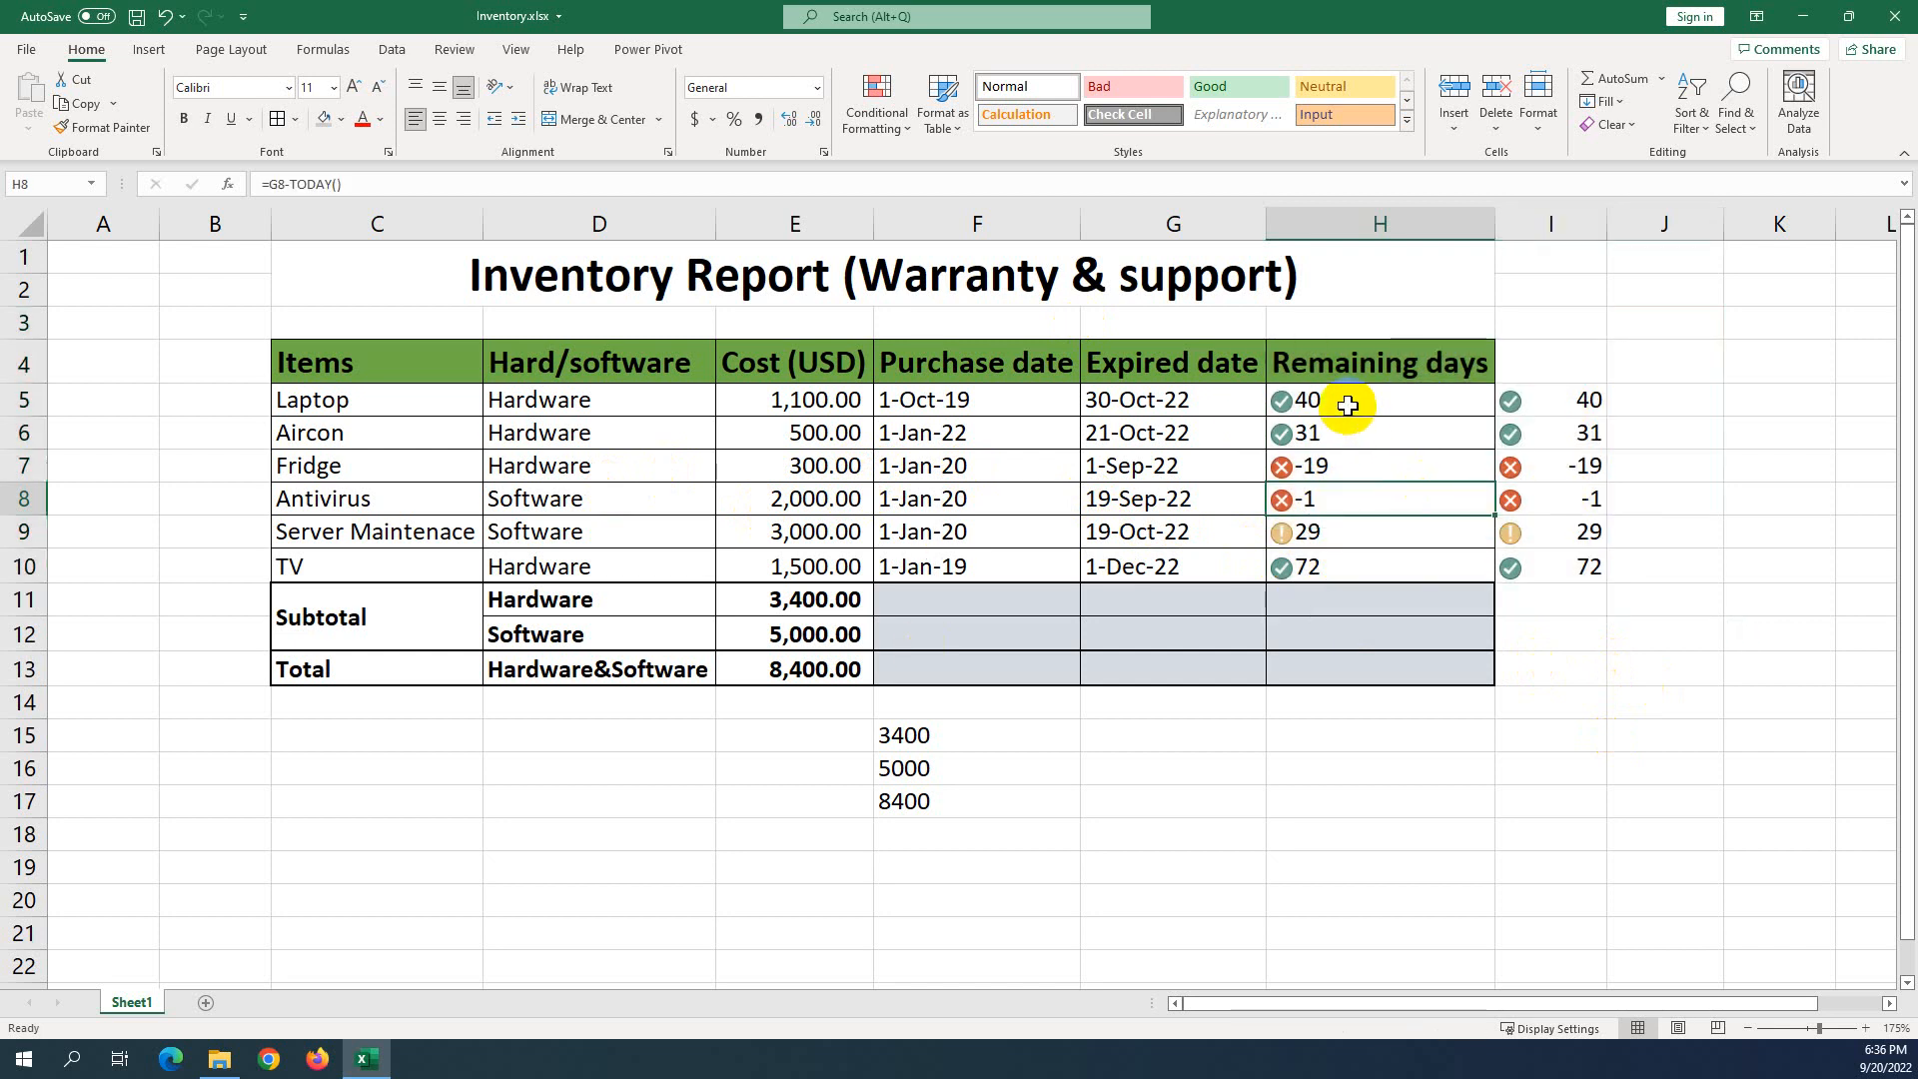
{"action": "left_click_drag", "start_coordinate": [1339, 406], "coordinate": [1338, 566]}
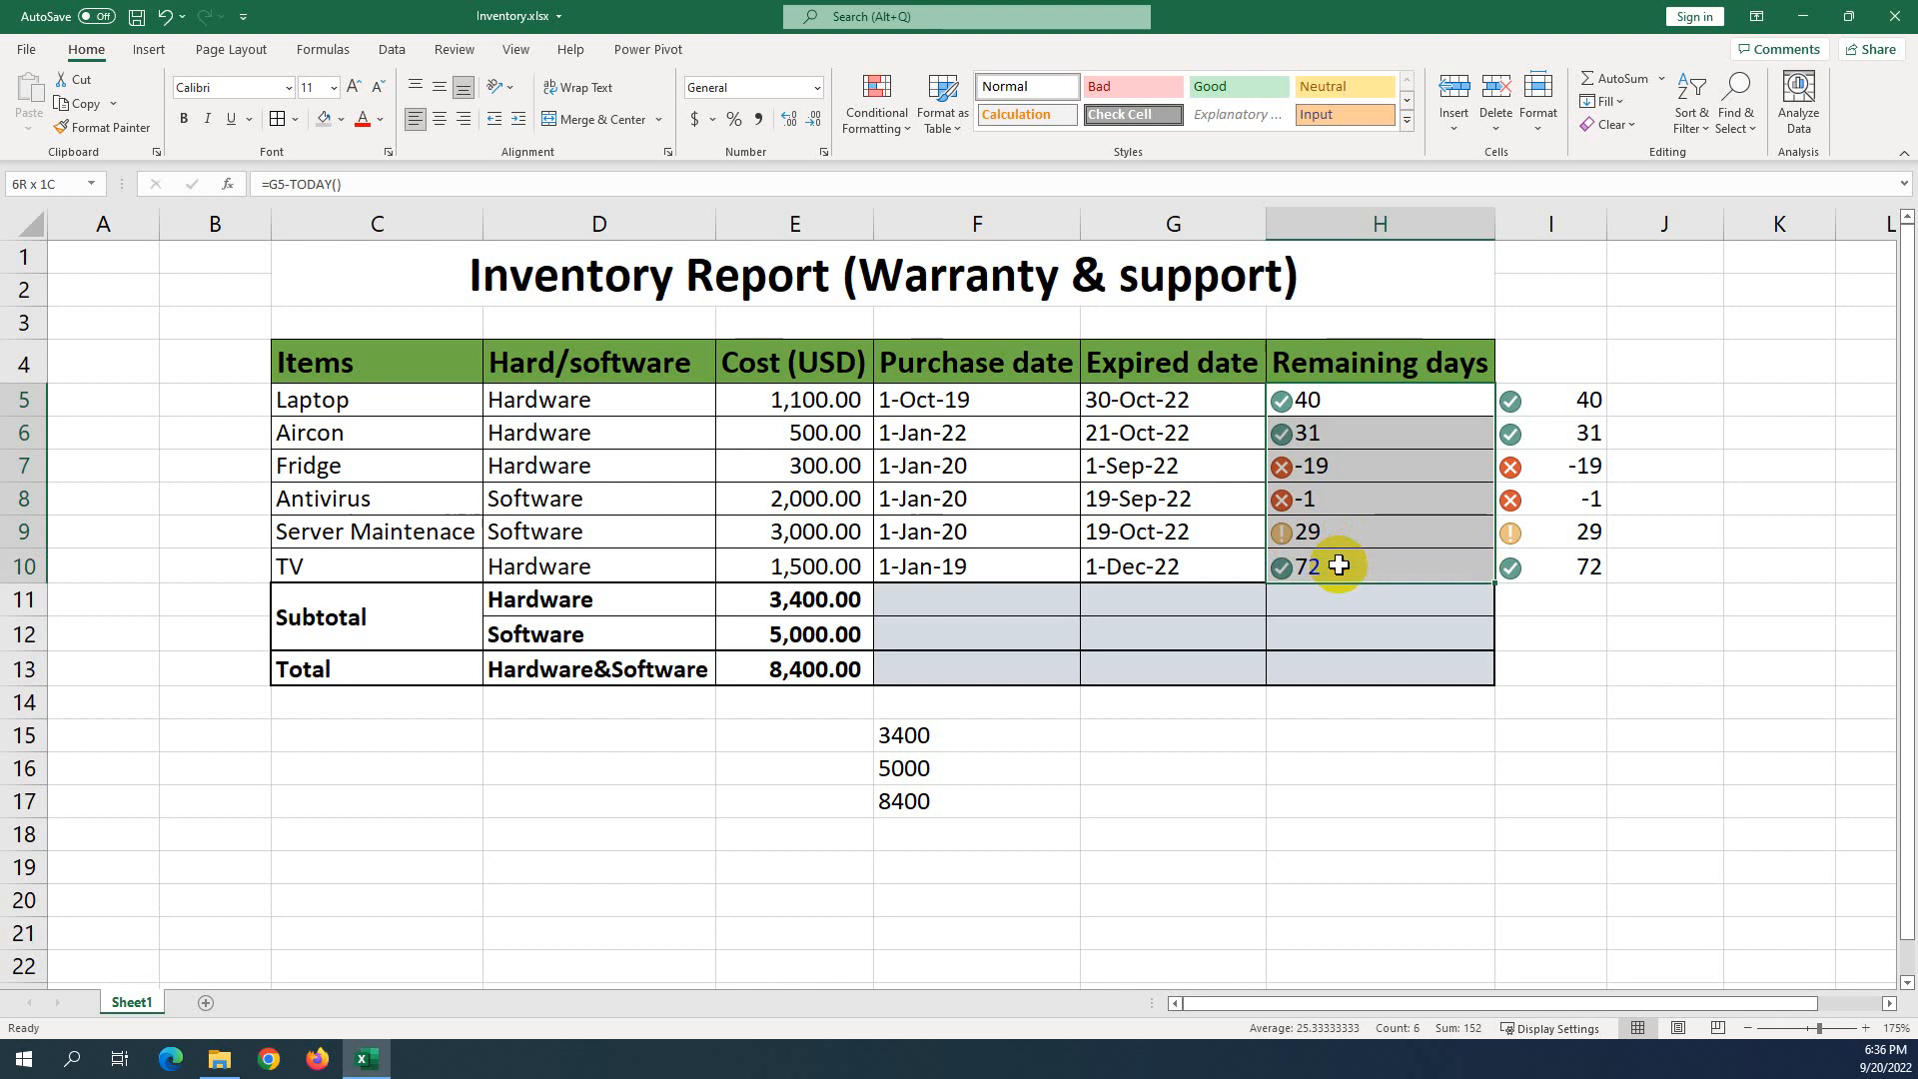
{"action": "left_click_drag", "start_coordinate": [1338, 565], "coordinate": [1339, 565]}
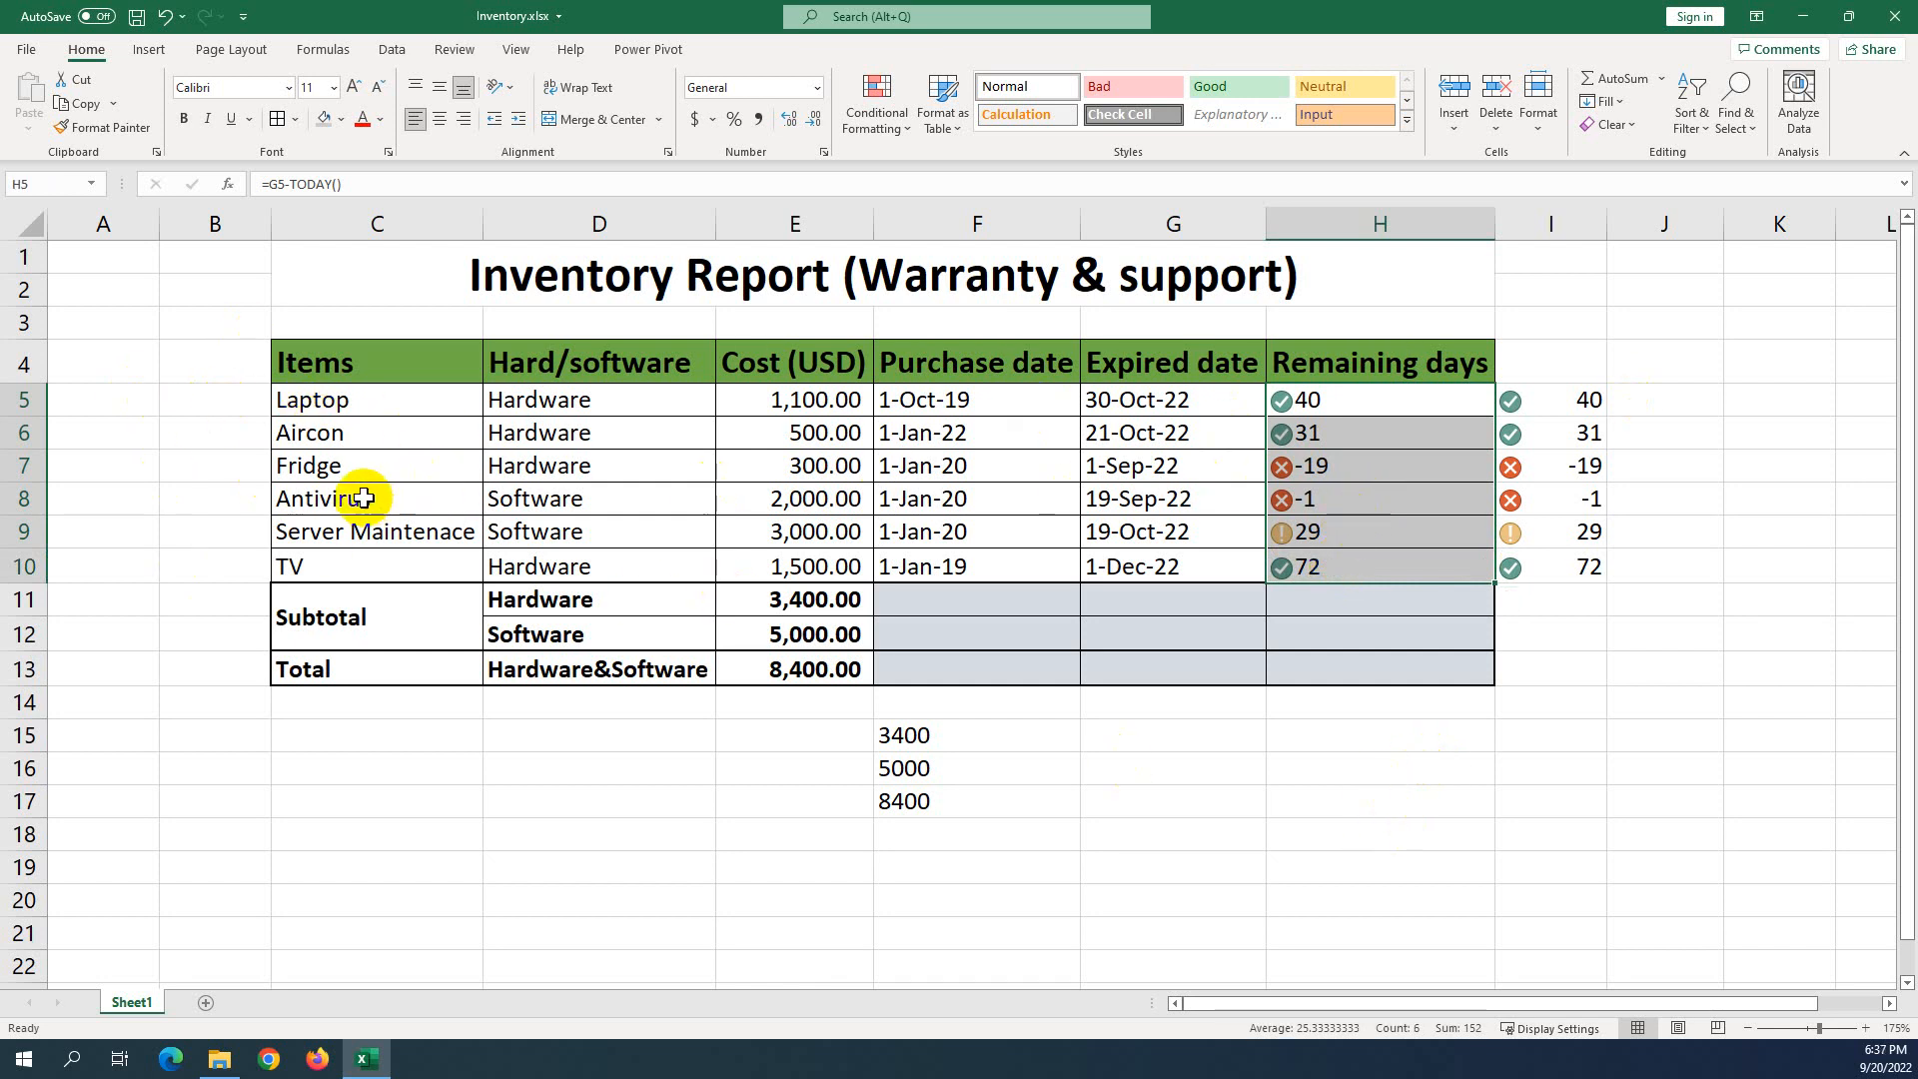
Compare the Laptop, Aircon and Fridge remaining-days formulas and icons in H5:H7, including the Laptop's expiry date in G5.
{"action": "left_click", "coordinate": [328, 435]}
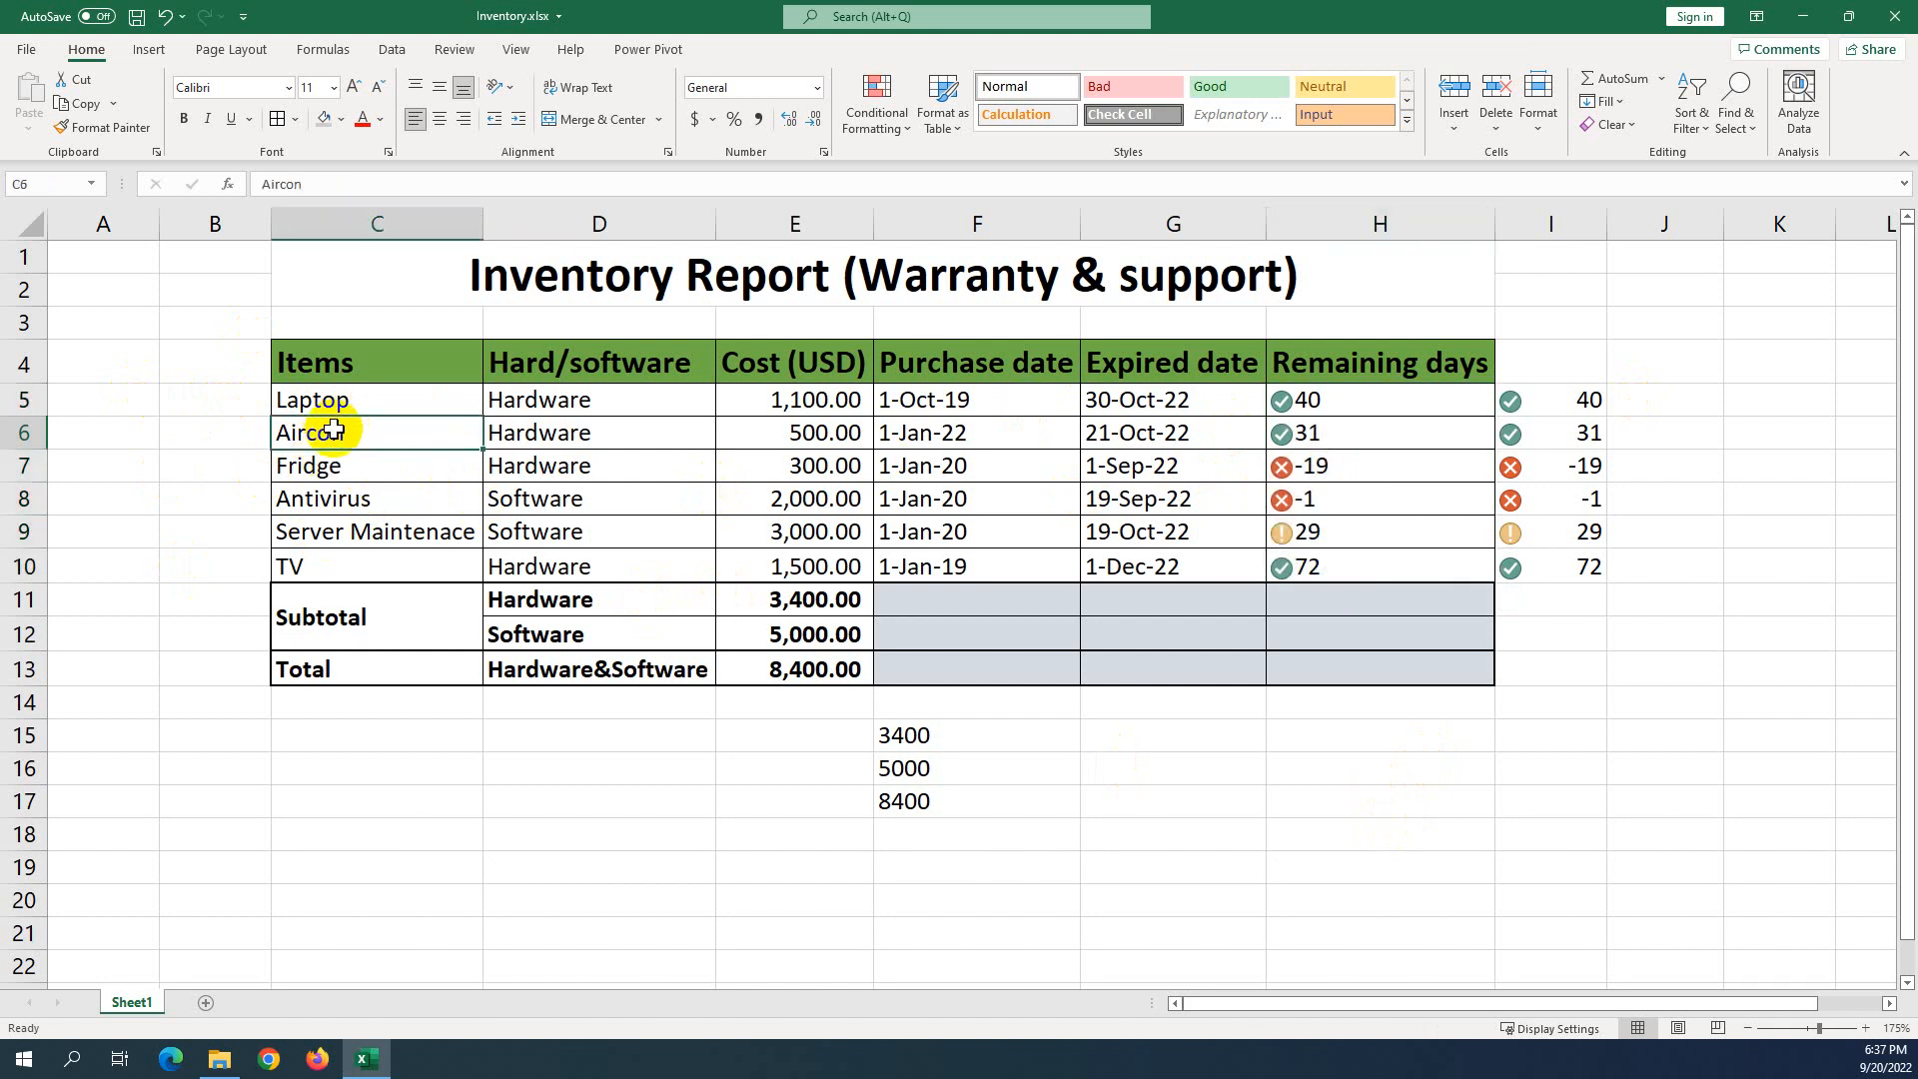
{"action": "left_click", "coordinate": [1293, 464]}
{"action": "left_click_drag", "start_coordinate": [1341, 404], "coordinate": [1333, 435]}
{"action": "left_click", "coordinate": [1328, 466]}
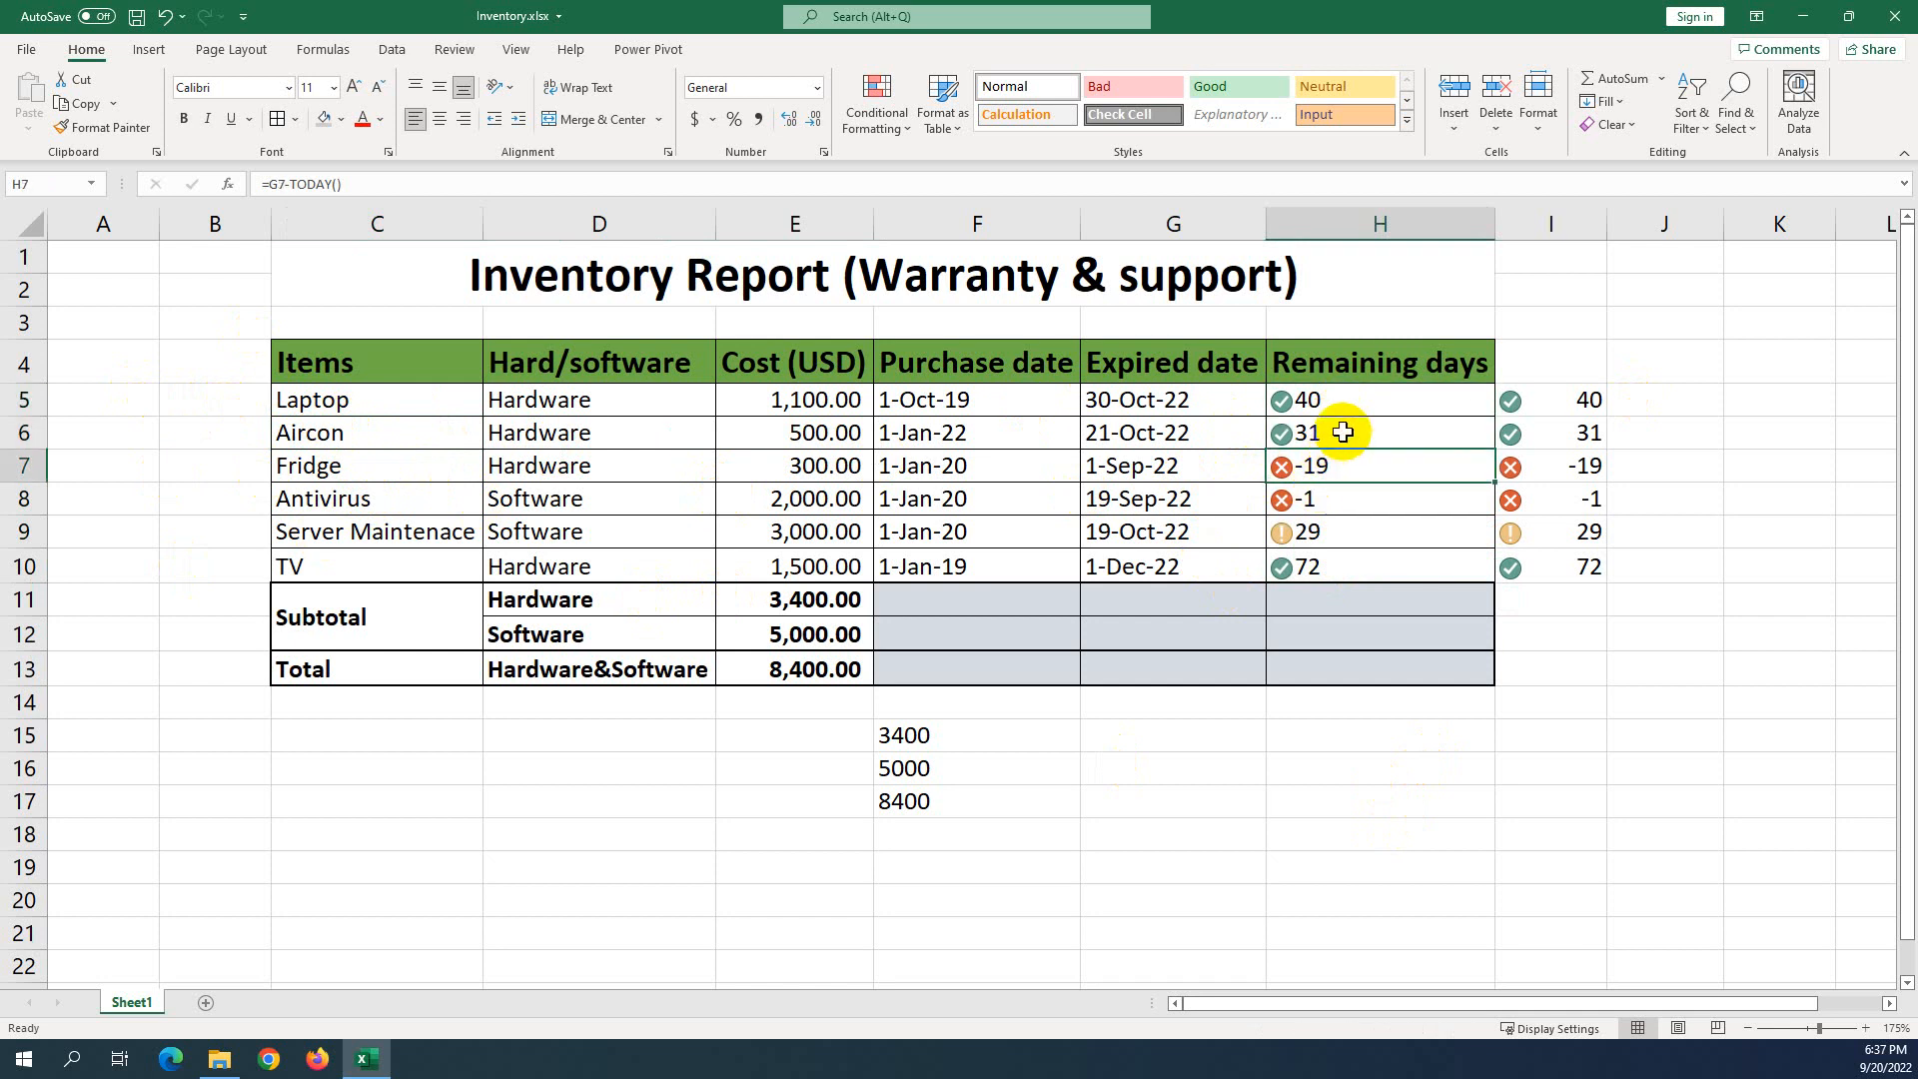
{"action": "left_click", "coordinate": [1337, 441]}
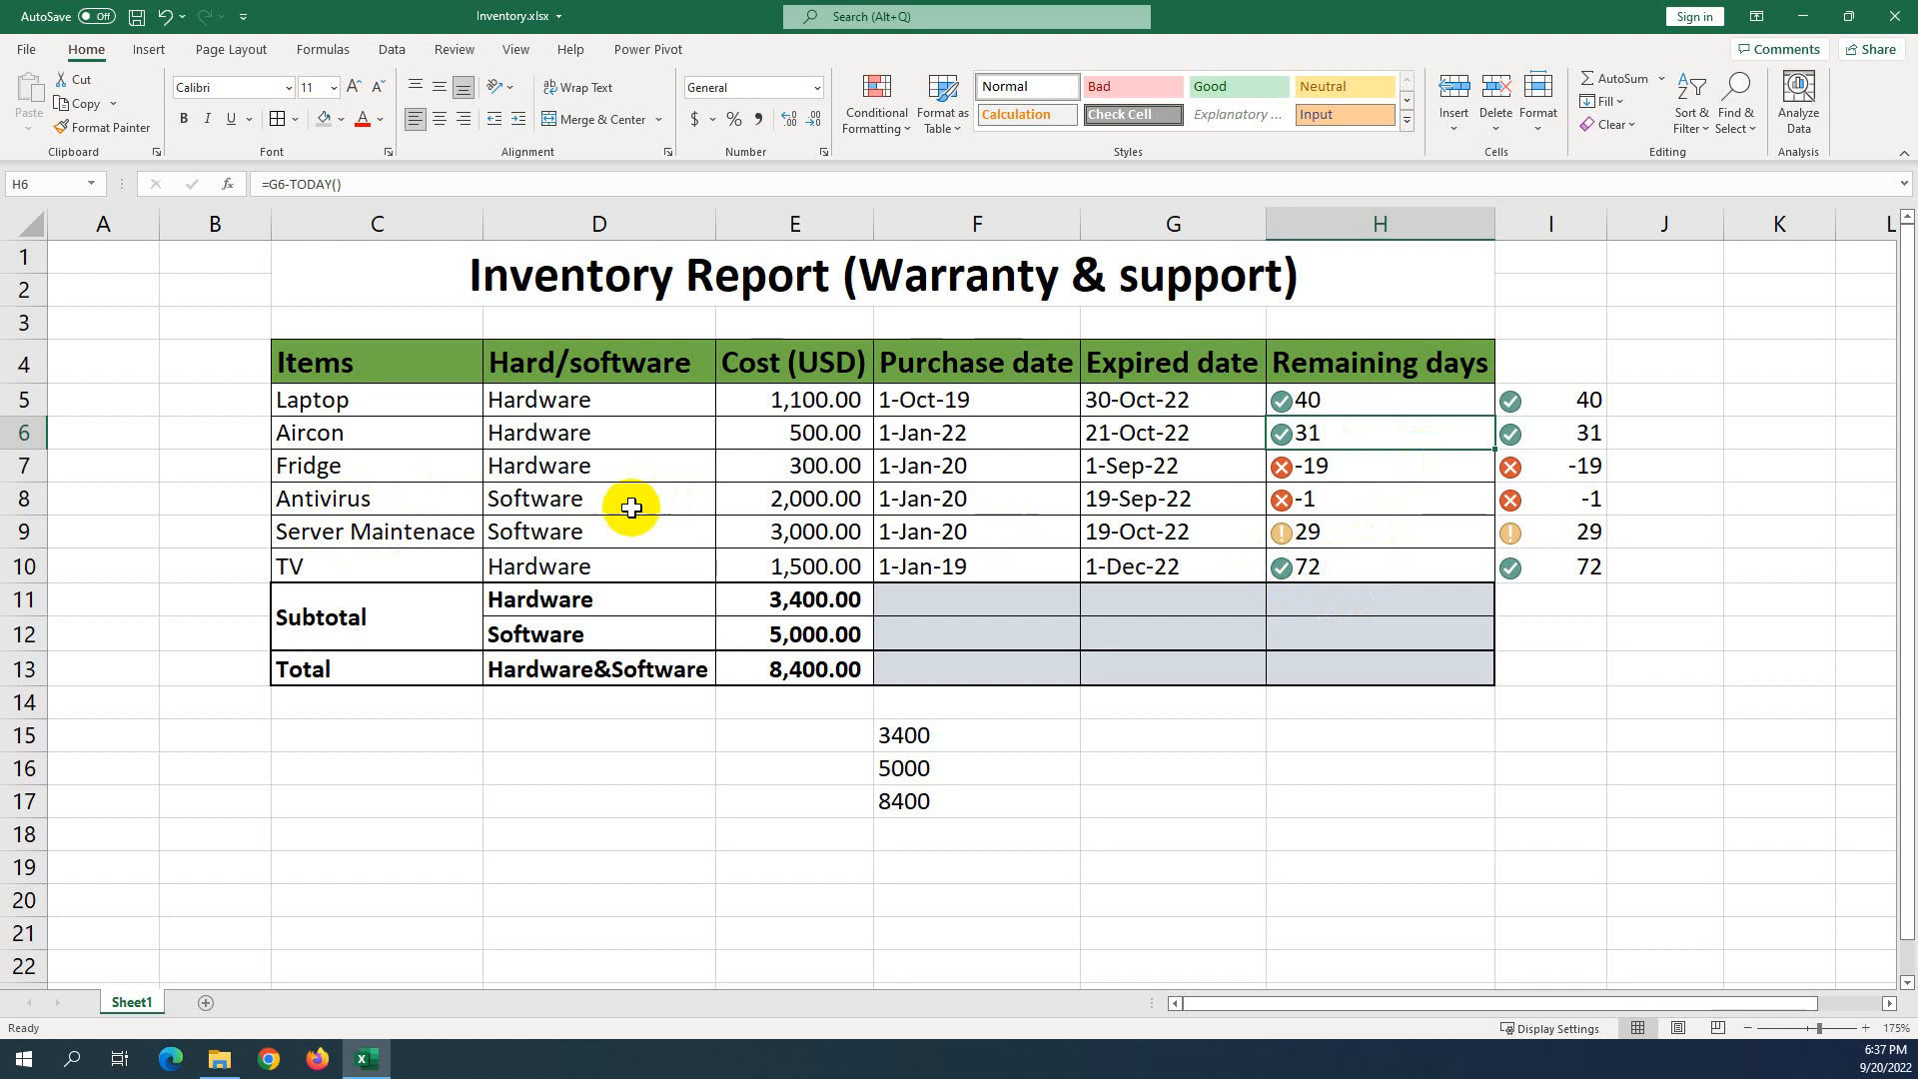
{"action": "left_click", "coordinate": [1127, 399]}
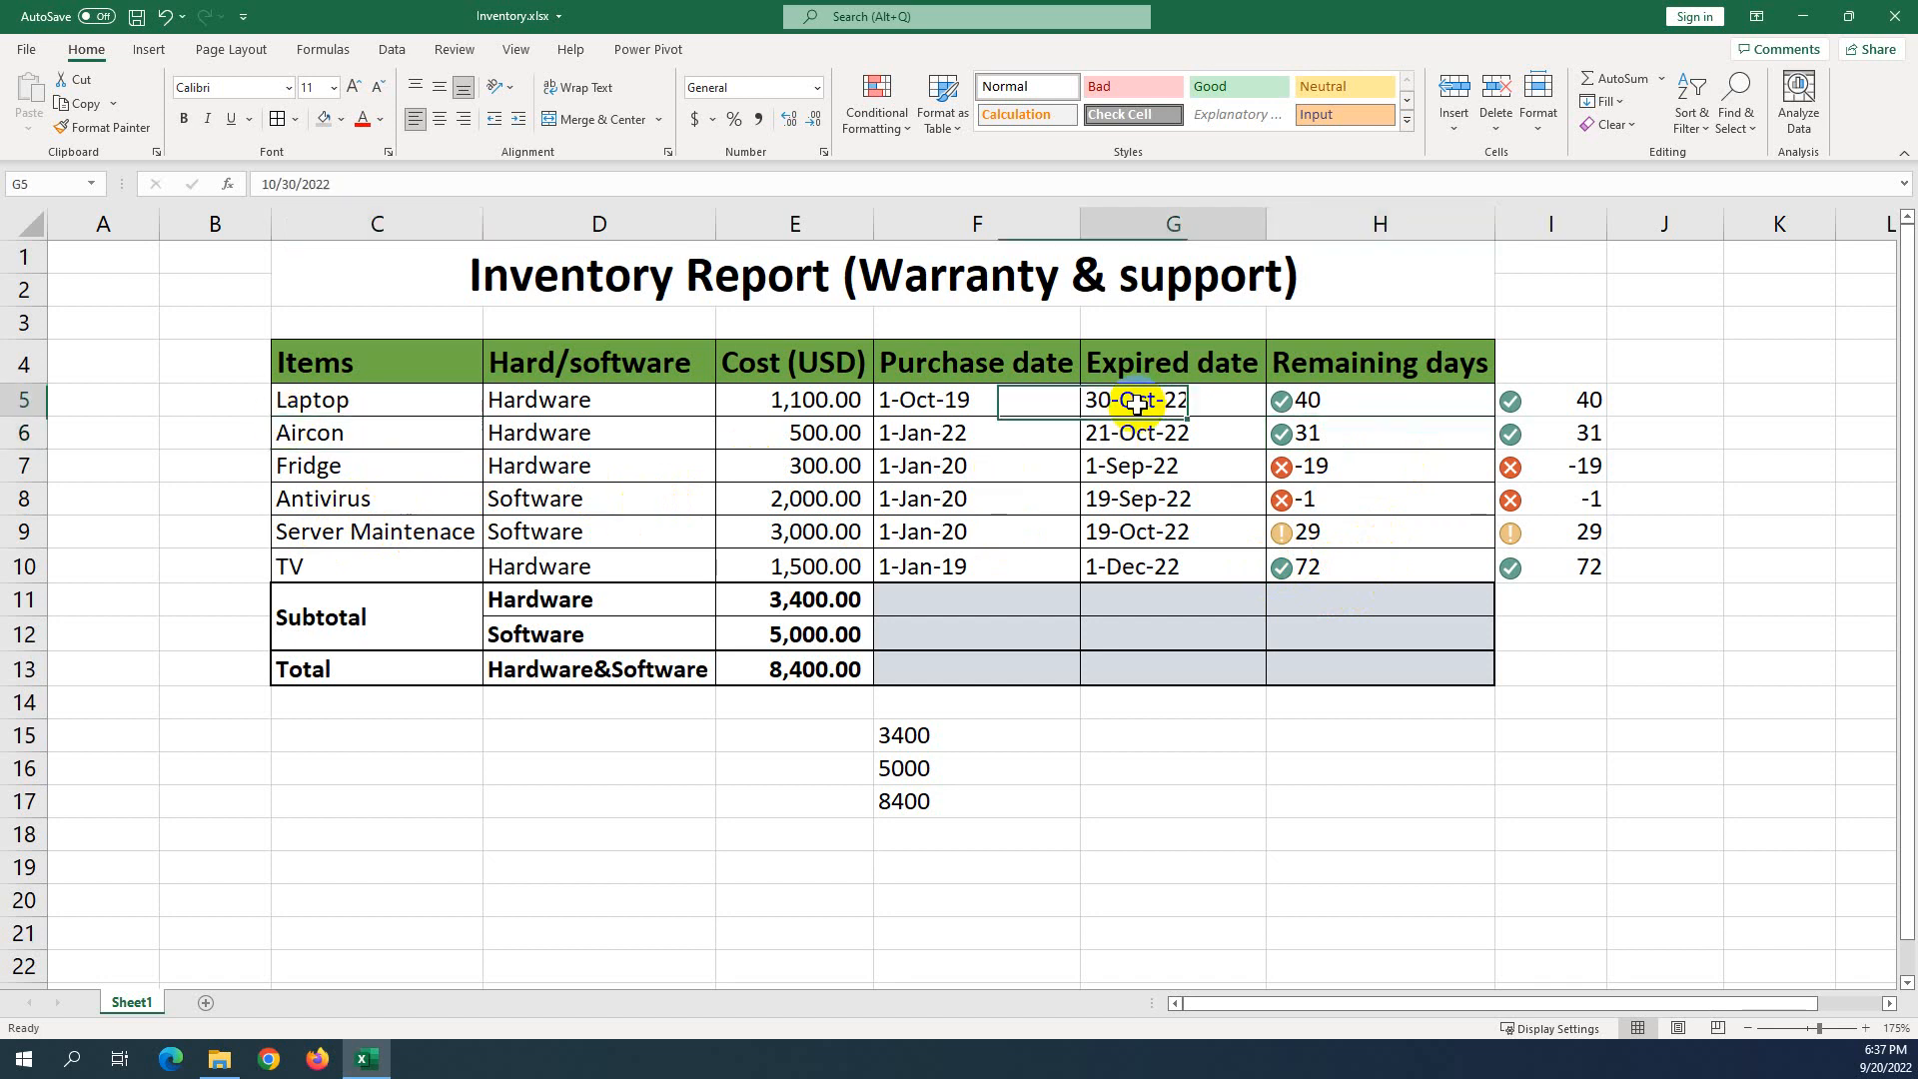
{"action": "left_click", "coordinate": [1380, 404]}
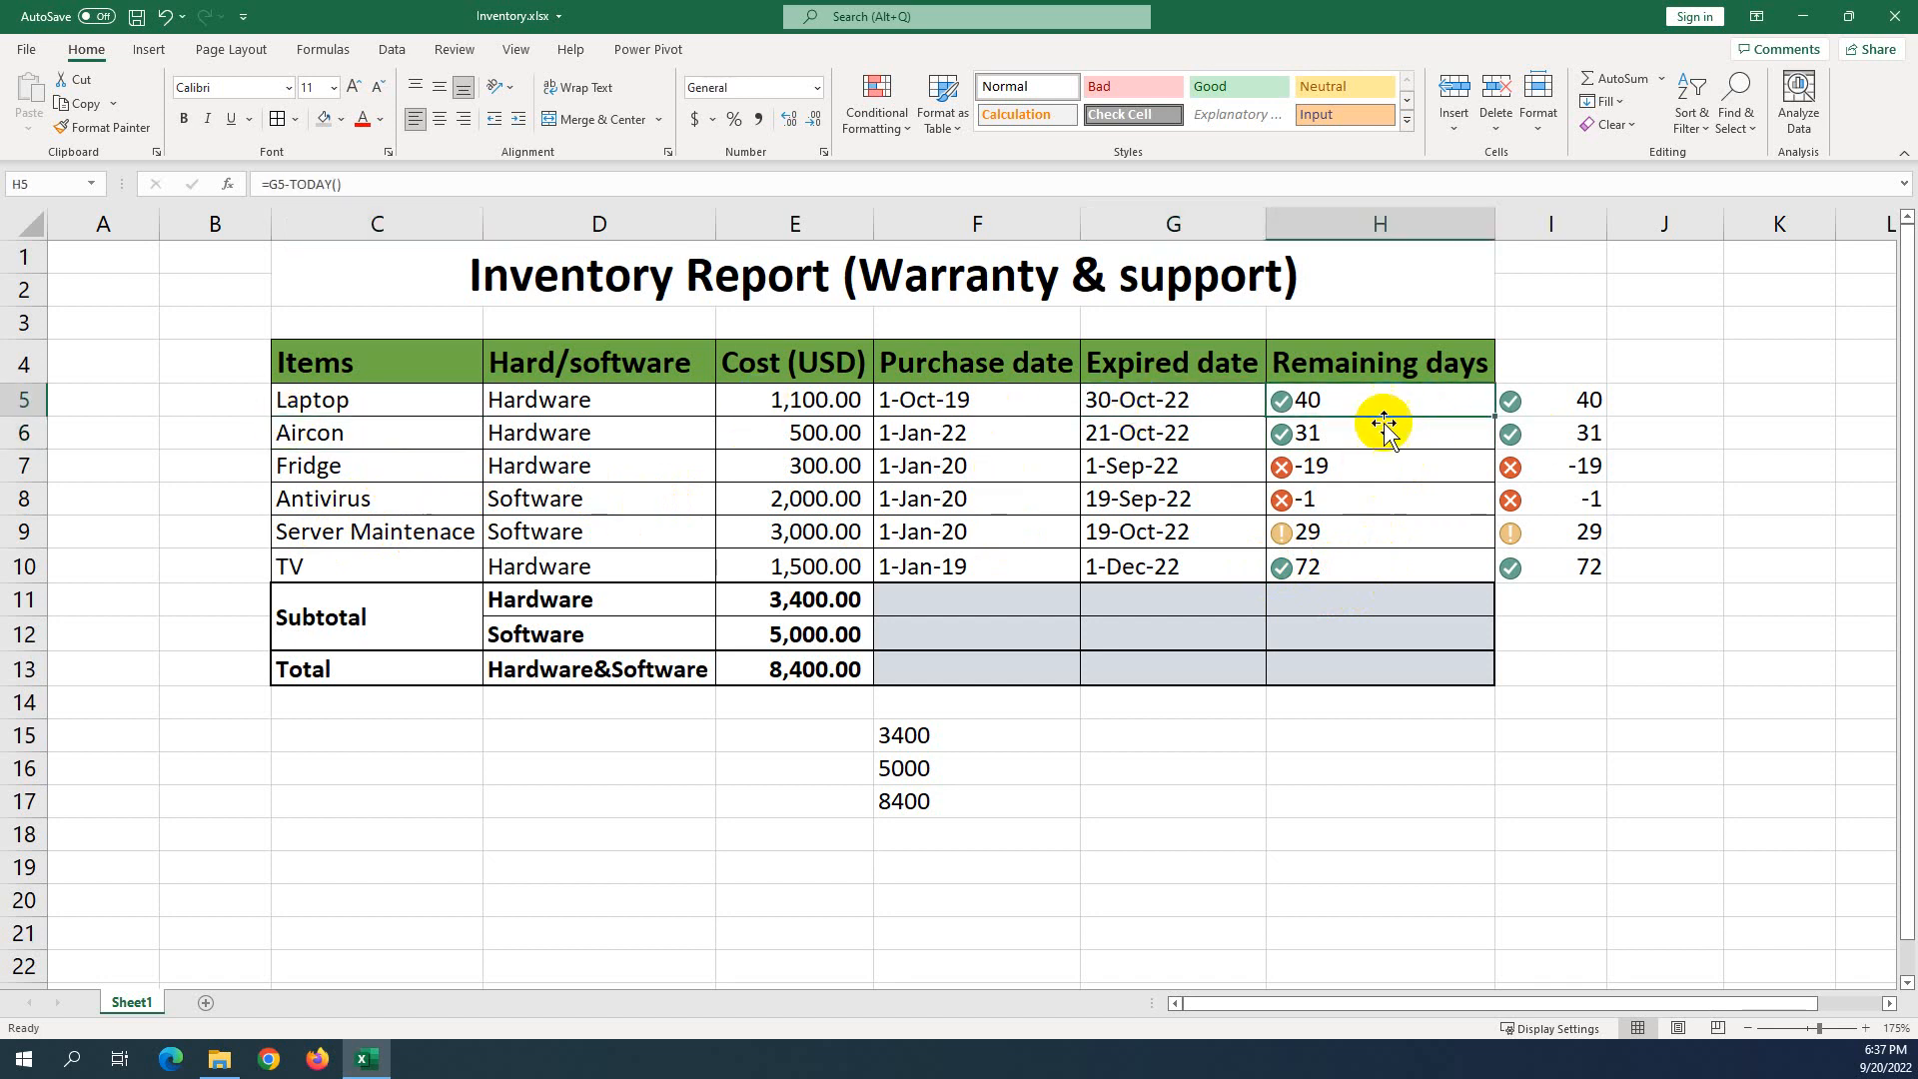
{"action": "key", "text": "Down"}
{"action": "key", "text": "Down"}
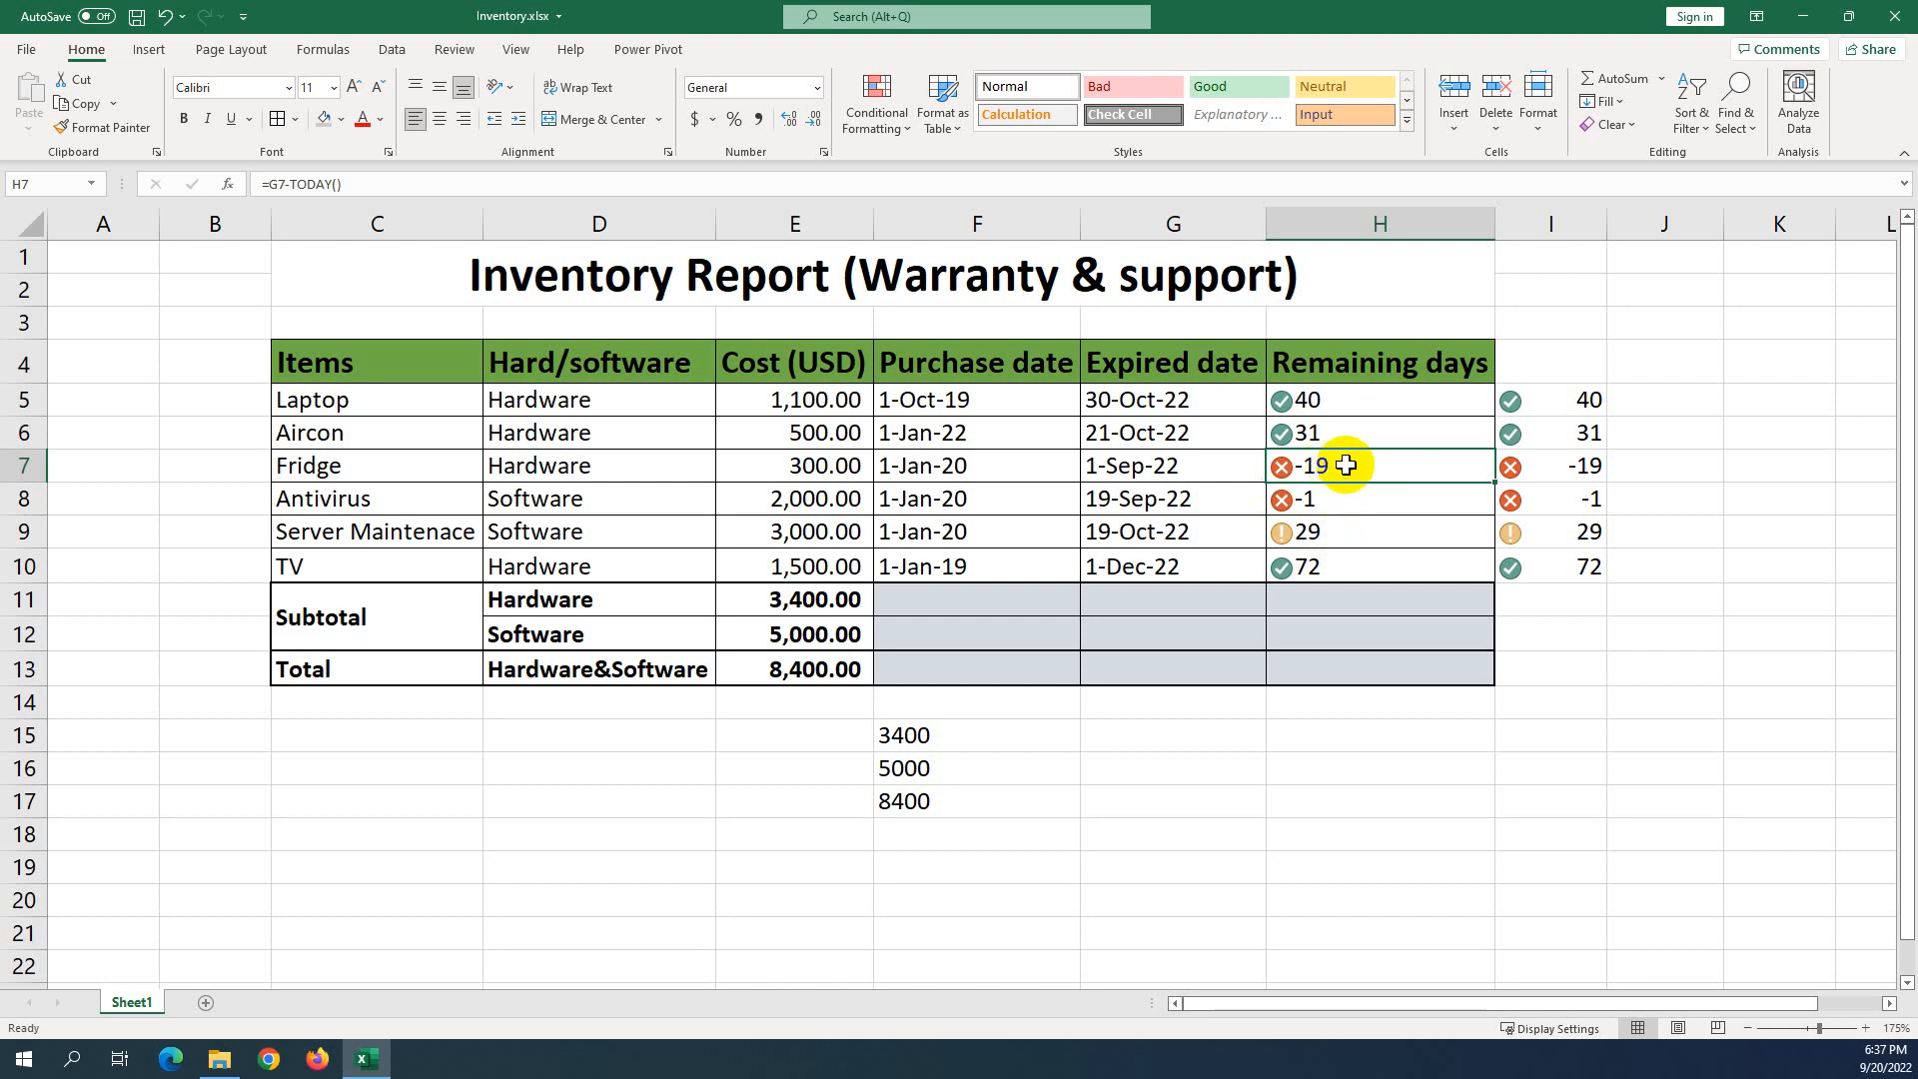
Examine the remaining days and warning icons of the Fridge, Antivirus and Server Maintenace items in H7:H9.
{"action": "left_click_drag", "start_coordinate": [1345, 464], "coordinate": [861, 516]}
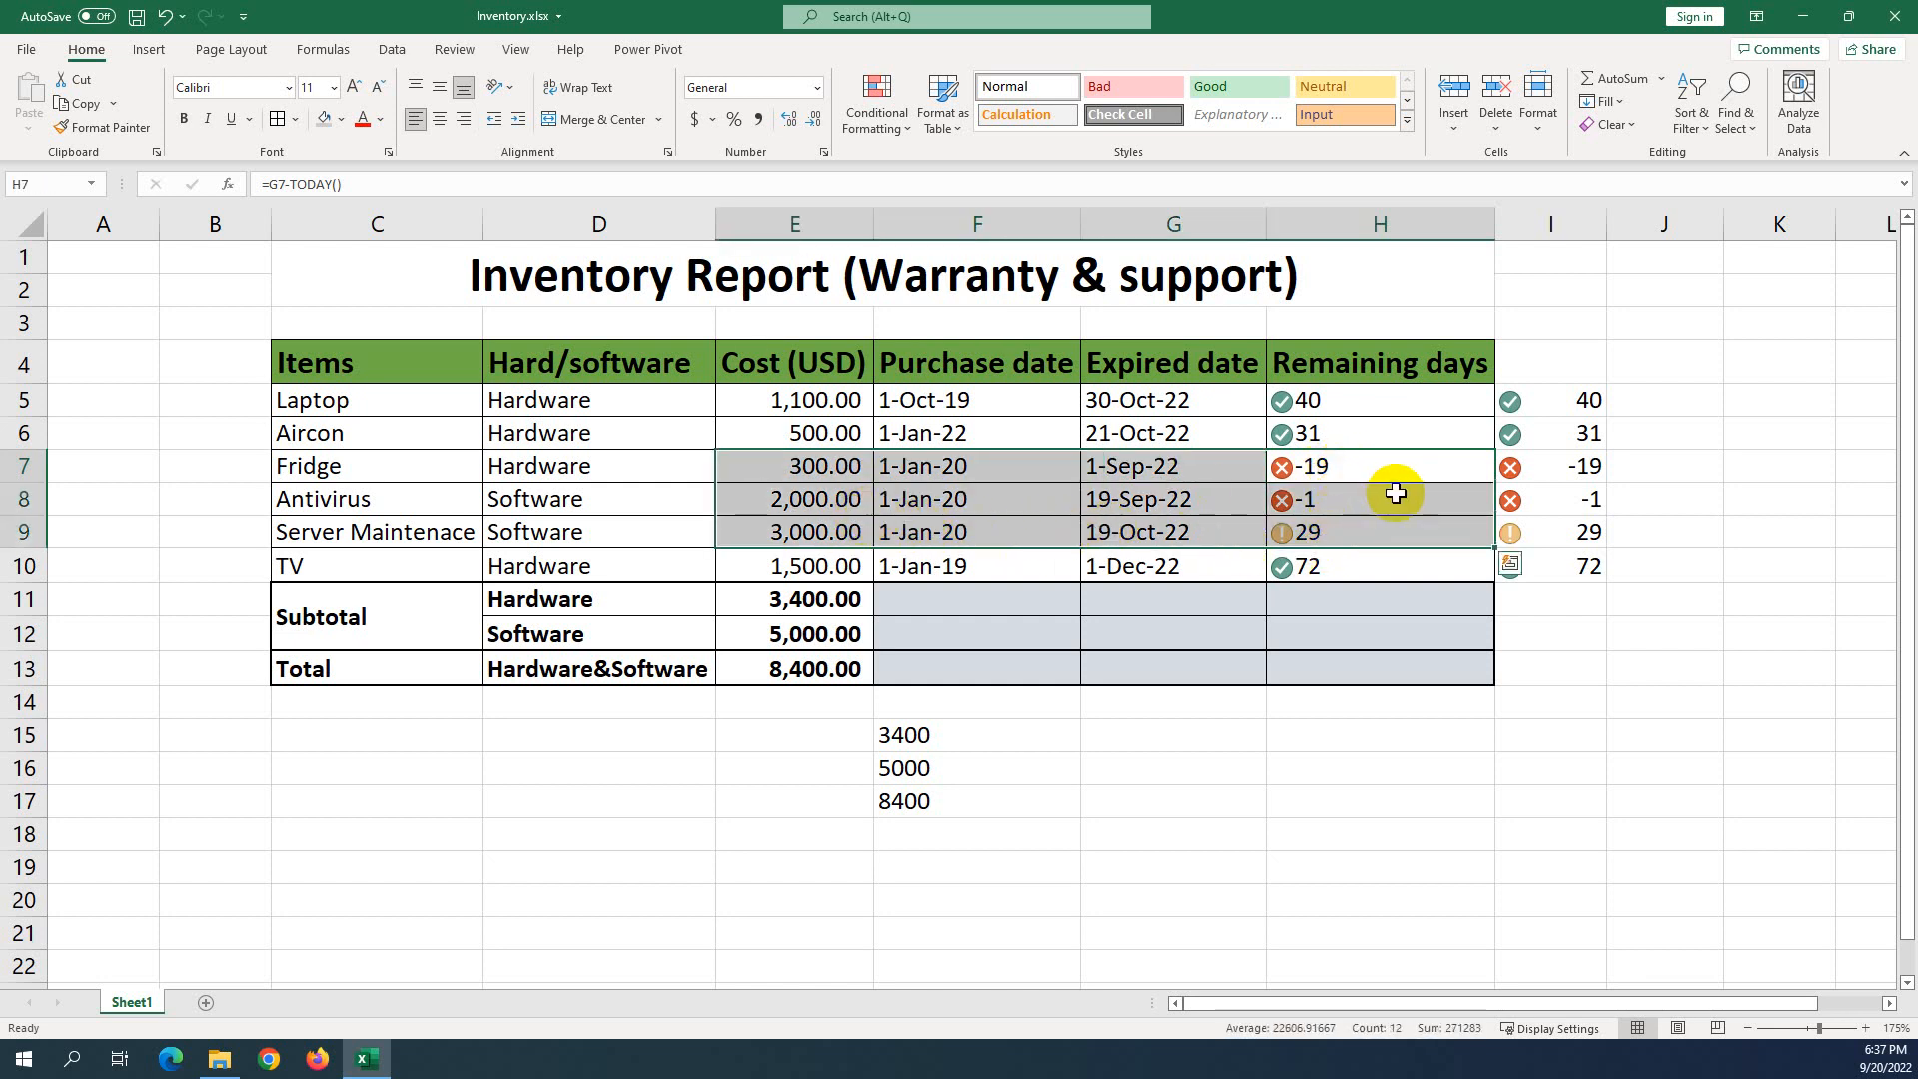
{"action": "left_click", "coordinate": [343, 462]}
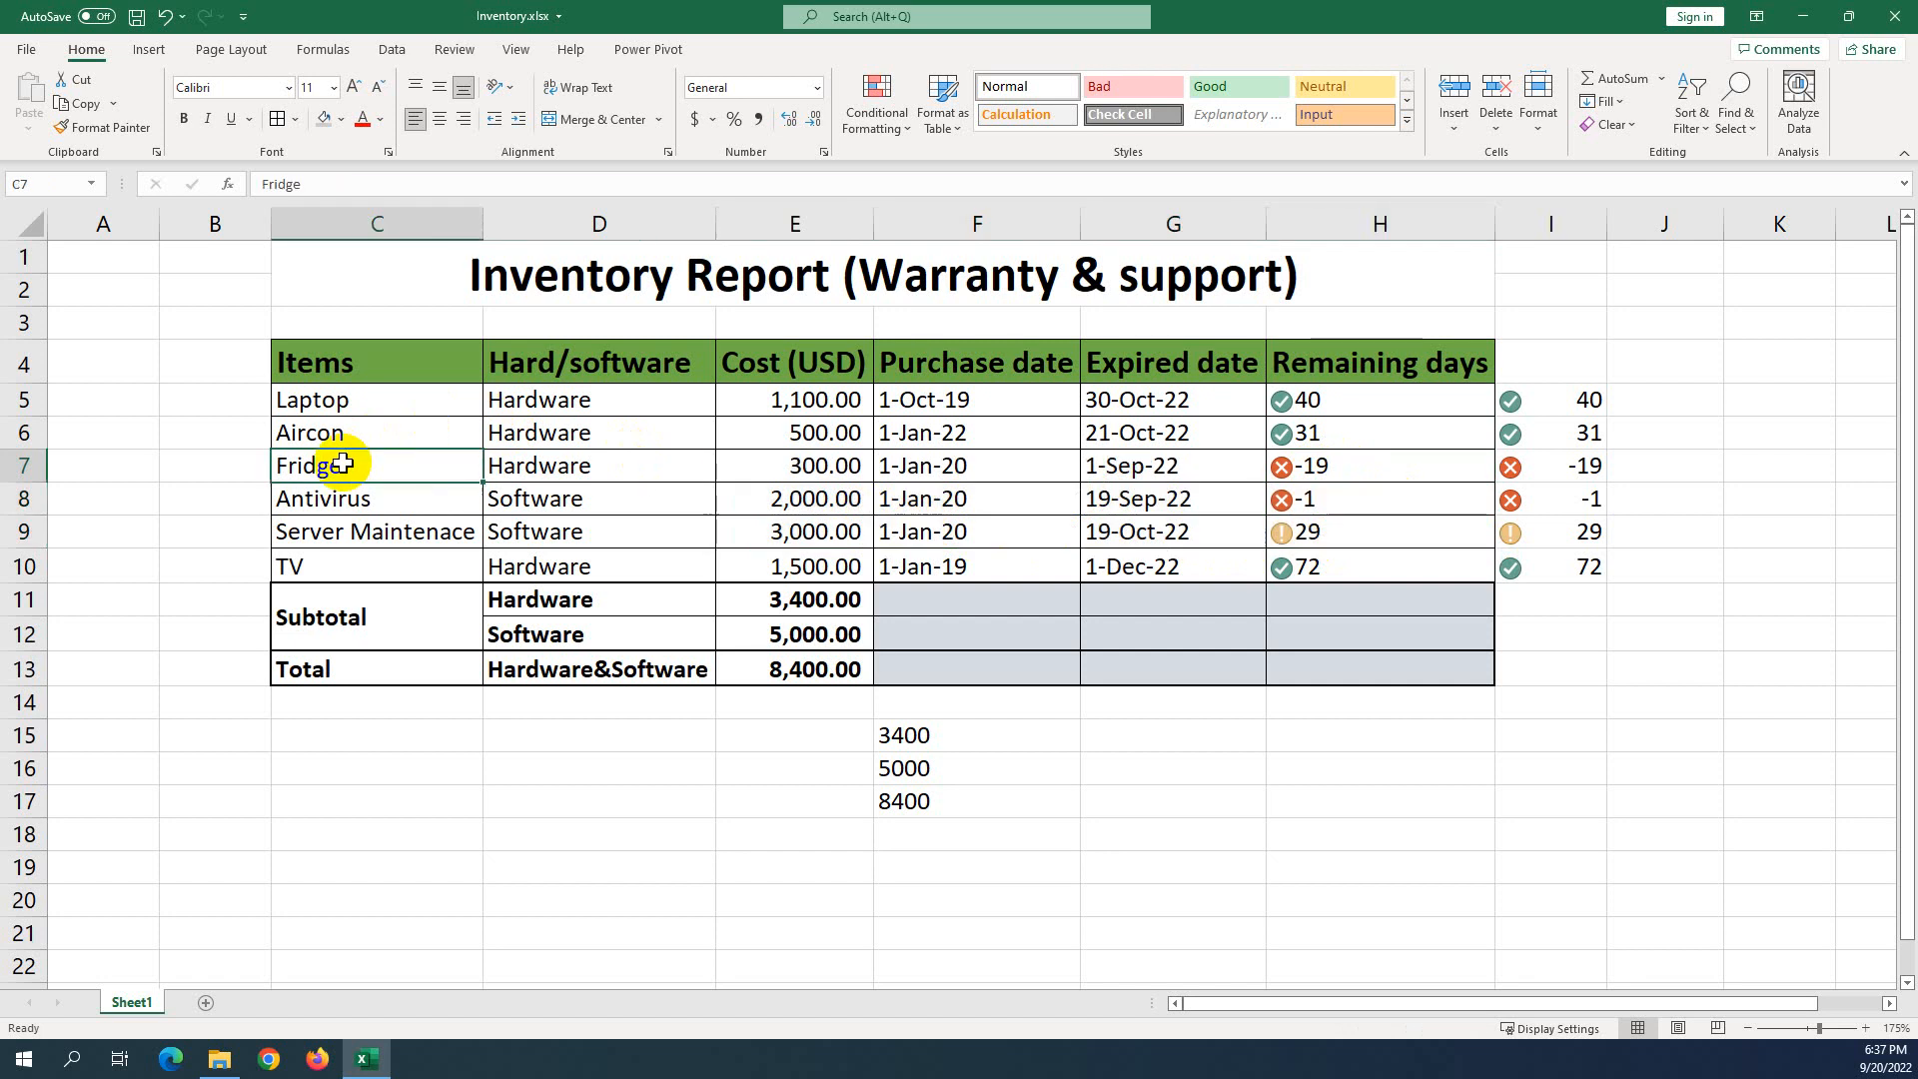
{"action": "left_click", "coordinate": [1338, 468]}
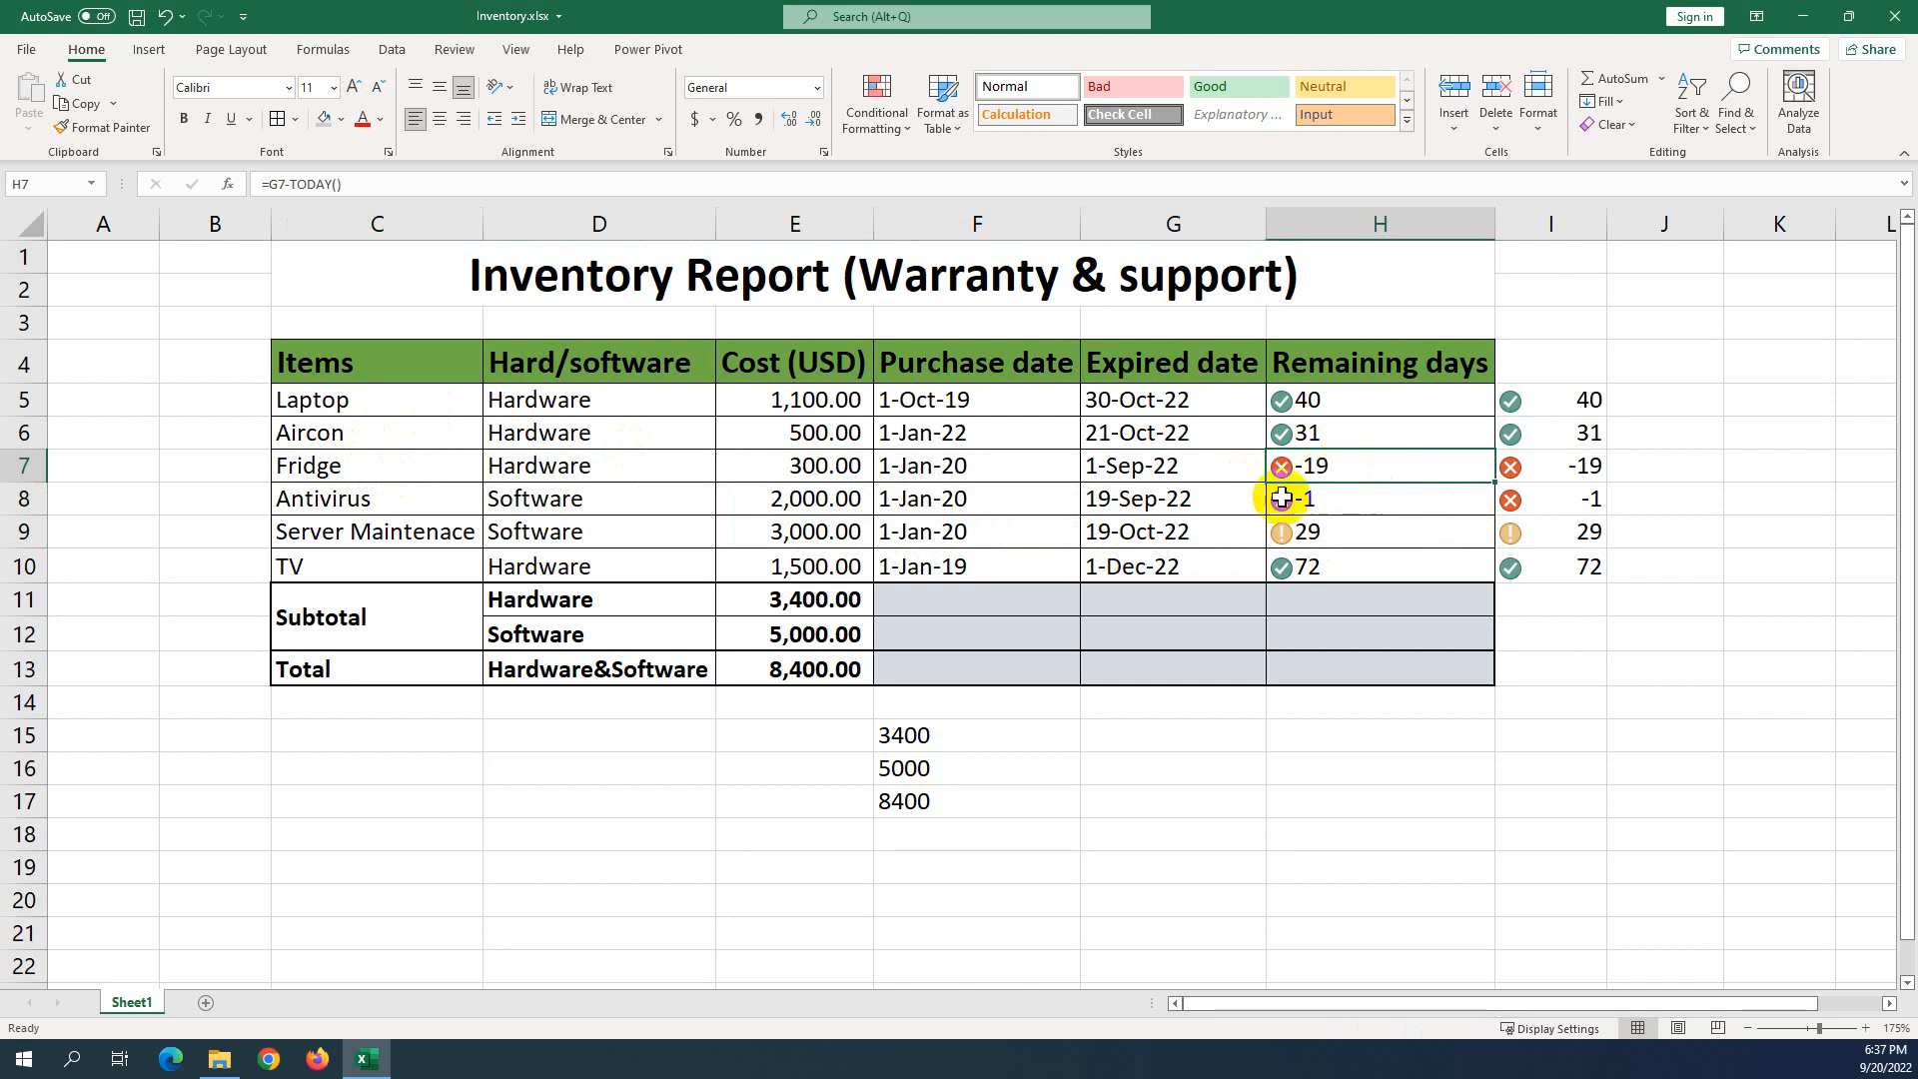
{"action": "left_click", "coordinate": [1382, 495]}
{"action": "left_click_drag", "start_coordinate": [1346, 470], "coordinate": [1331, 526]}
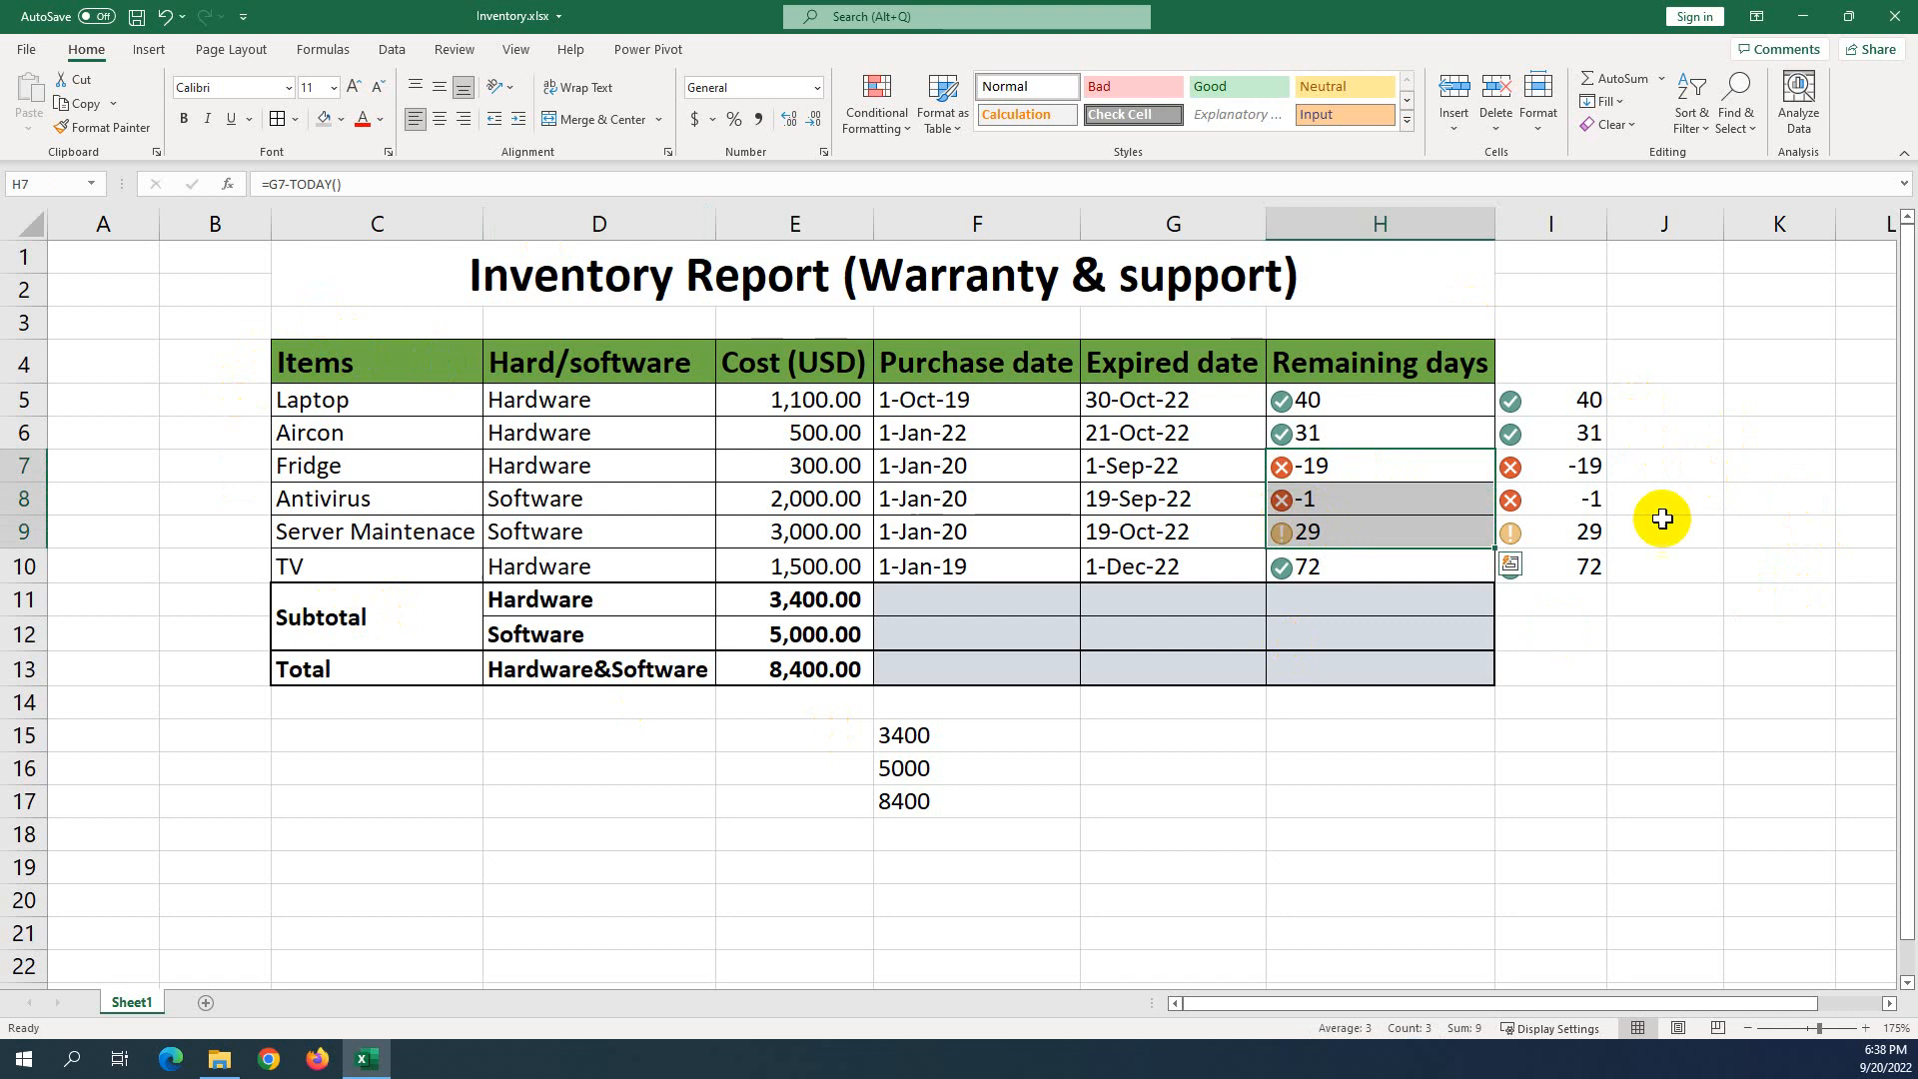
Review the subtotal and total formulas in E11:E13, along with the Antivirus and Server Maintenace rows.
{"action": "left_click_drag", "start_coordinate": [804, 602], "coordinate": [816, 676]}
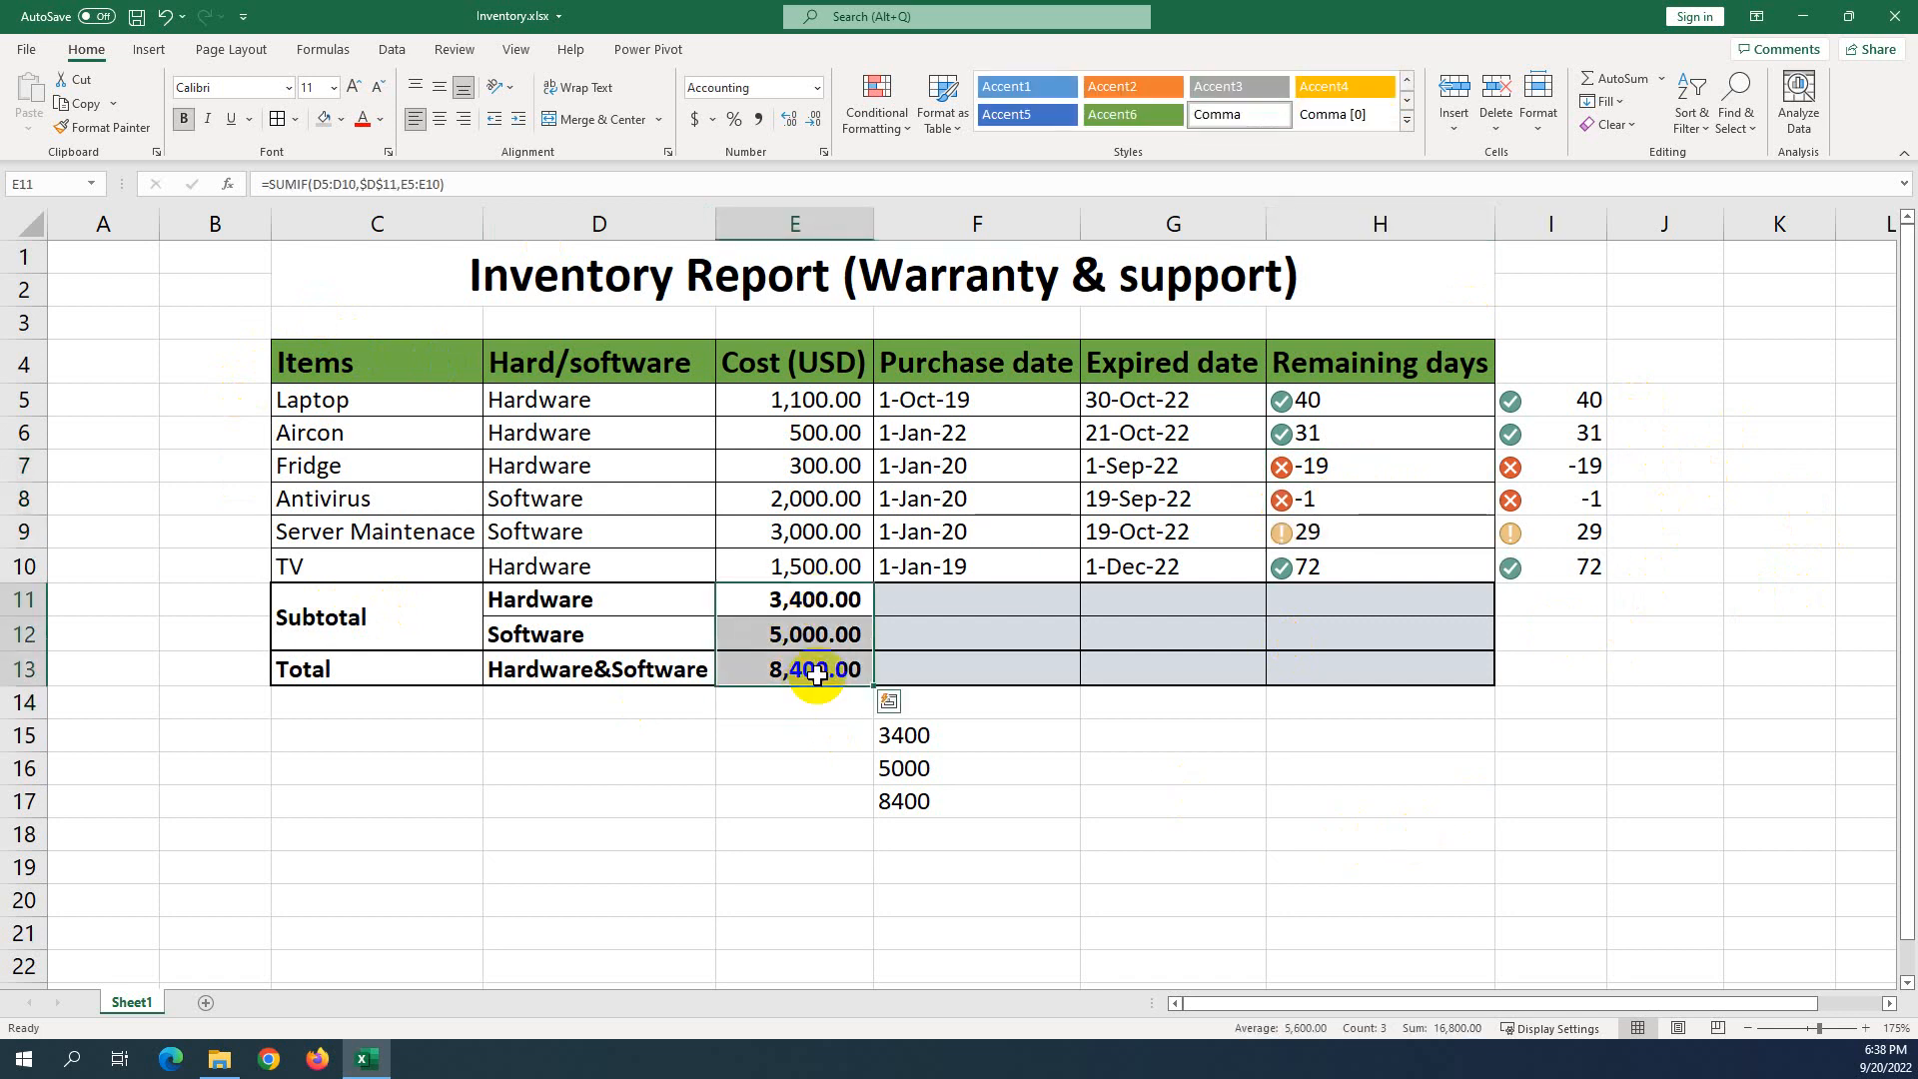
{"action": "left_click", "coordinate": [706, 758]}
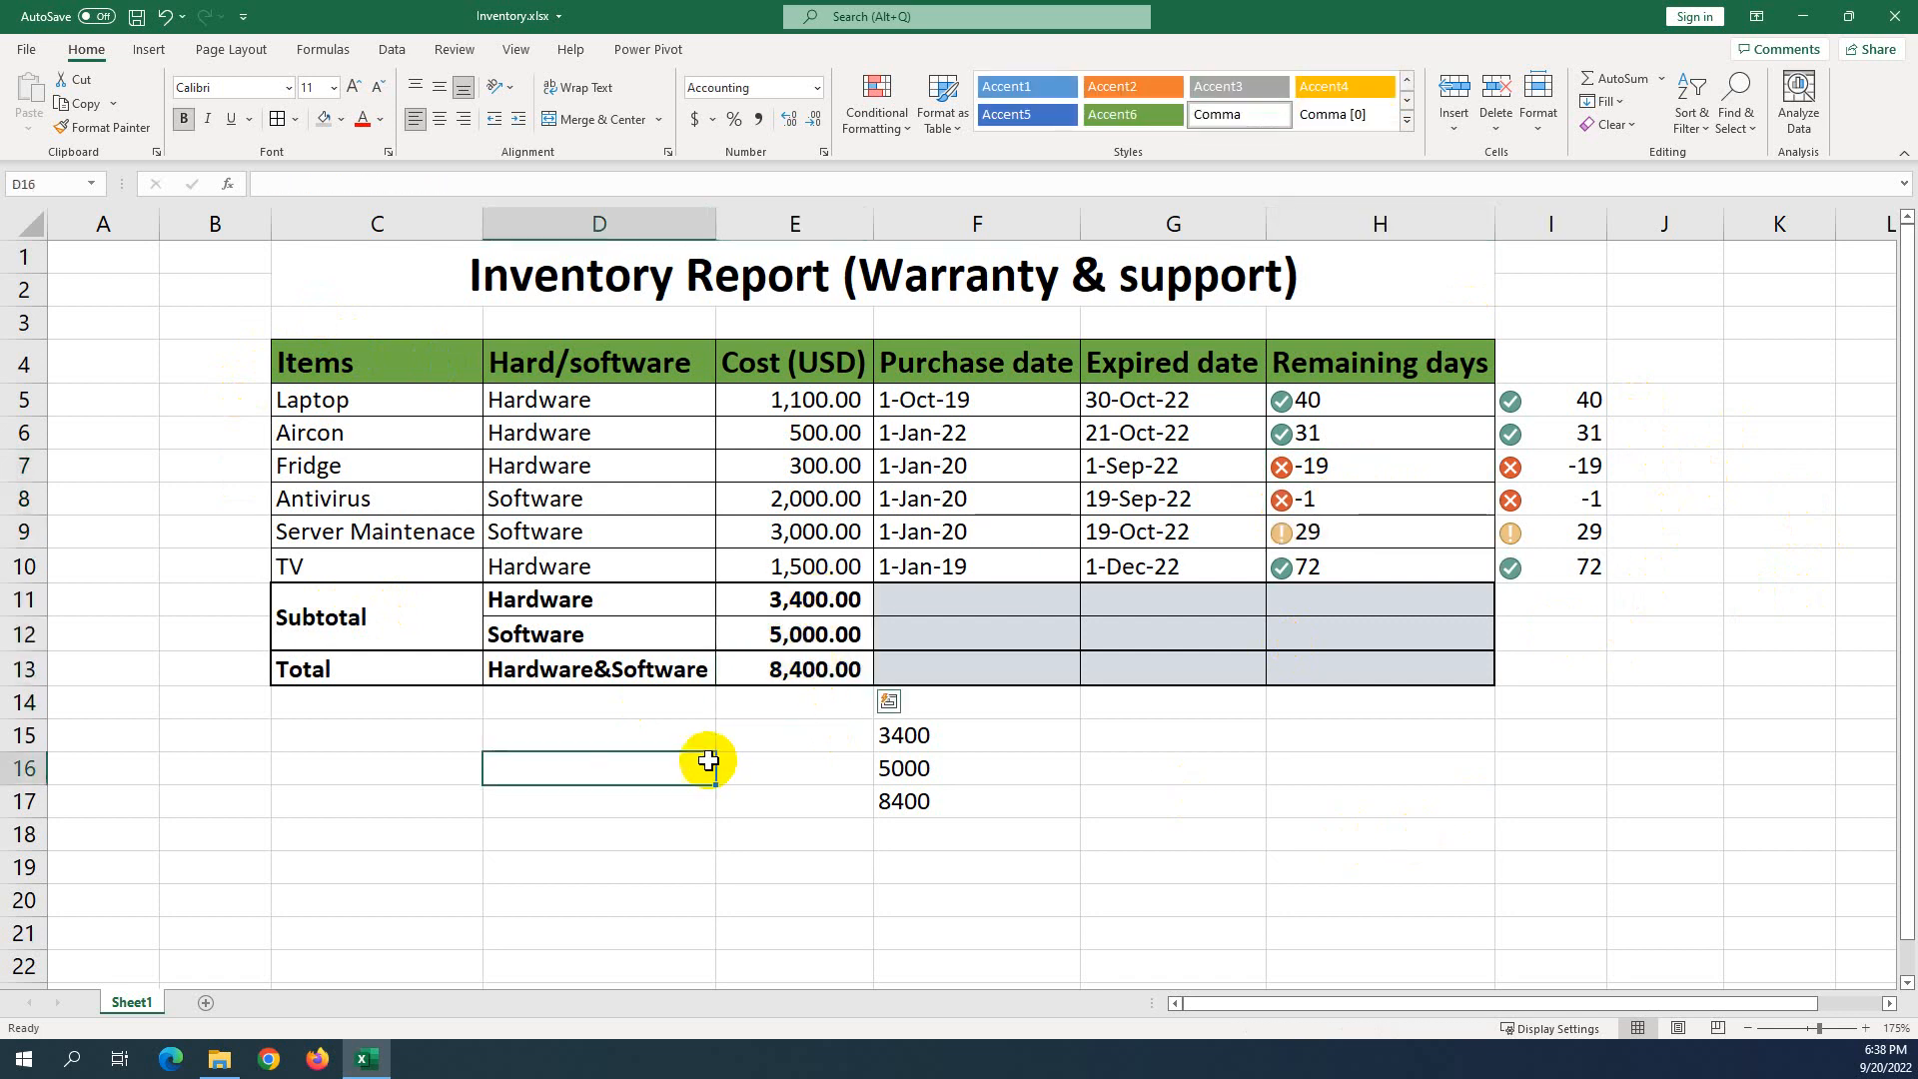
{"action": "left_click", "coordinate": [788, 682]}
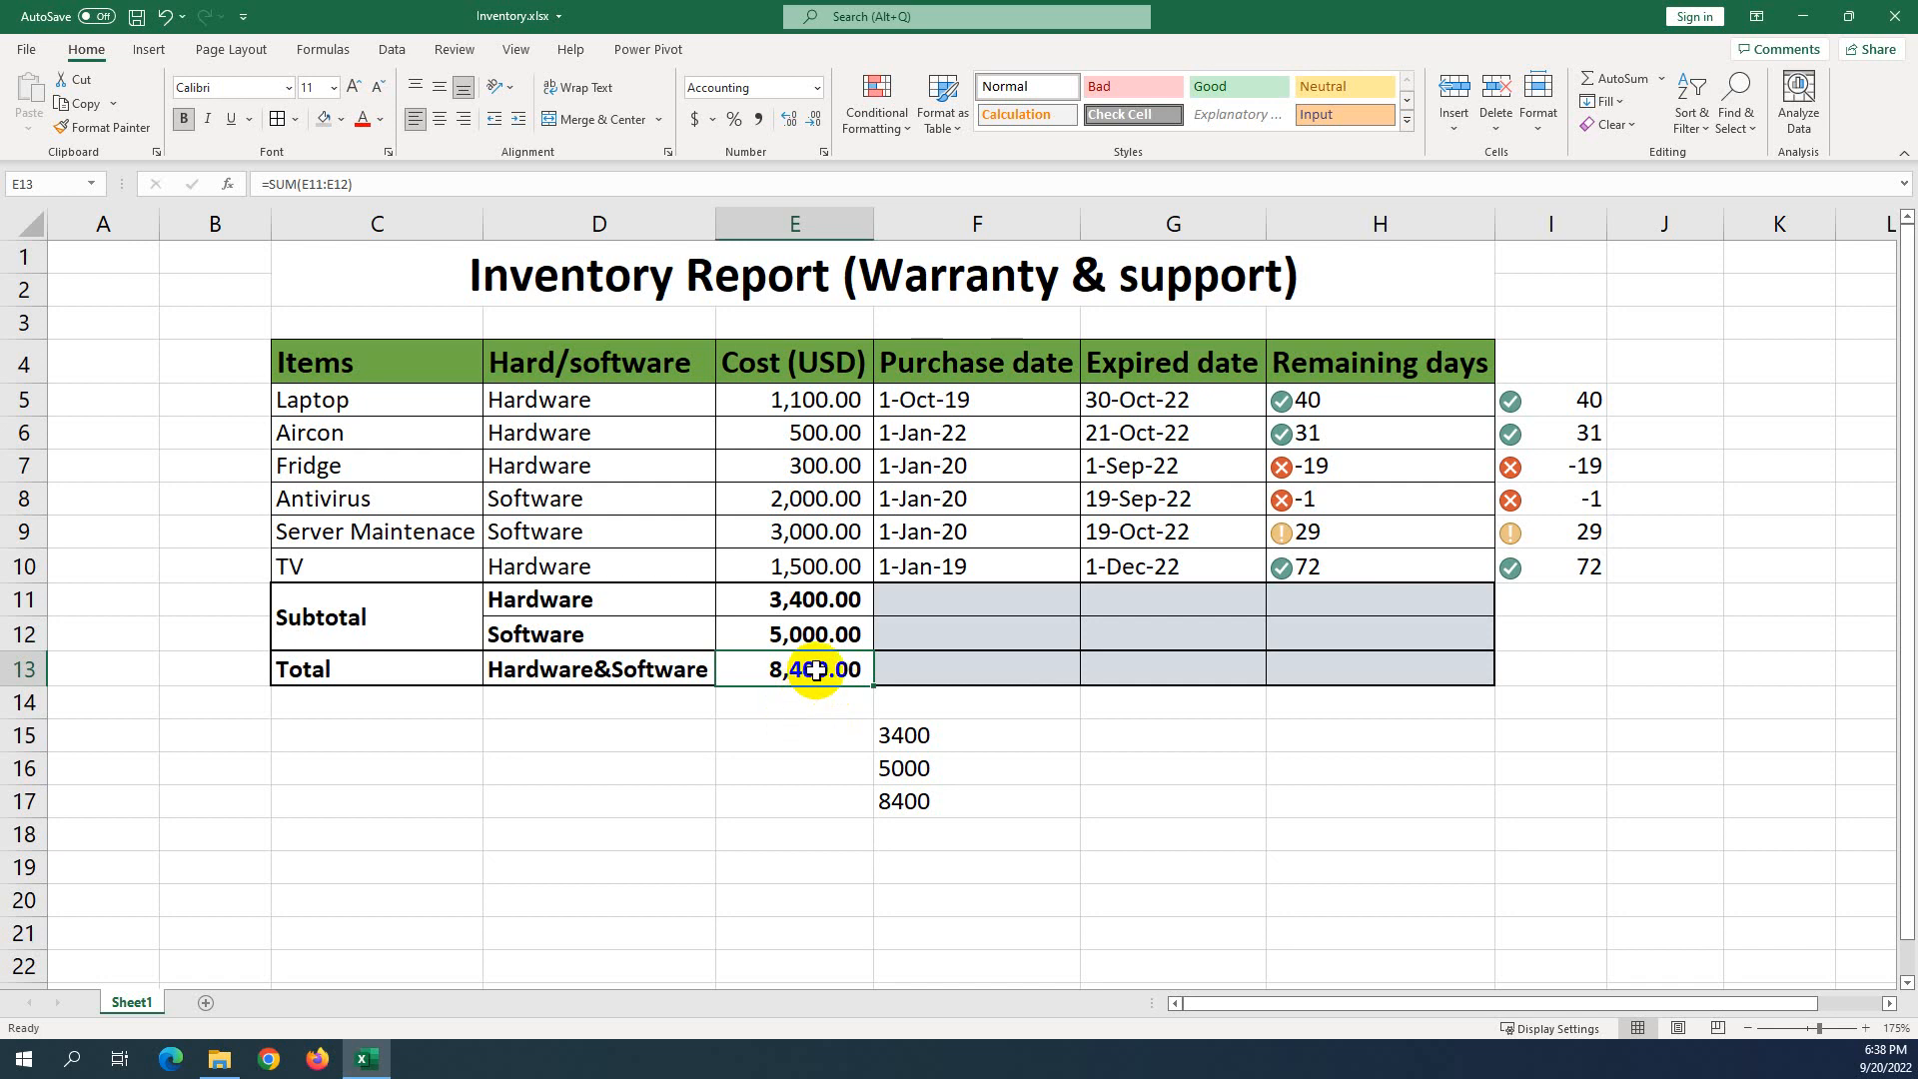
{"action": "left_click", "coordinate": [249, 498]}
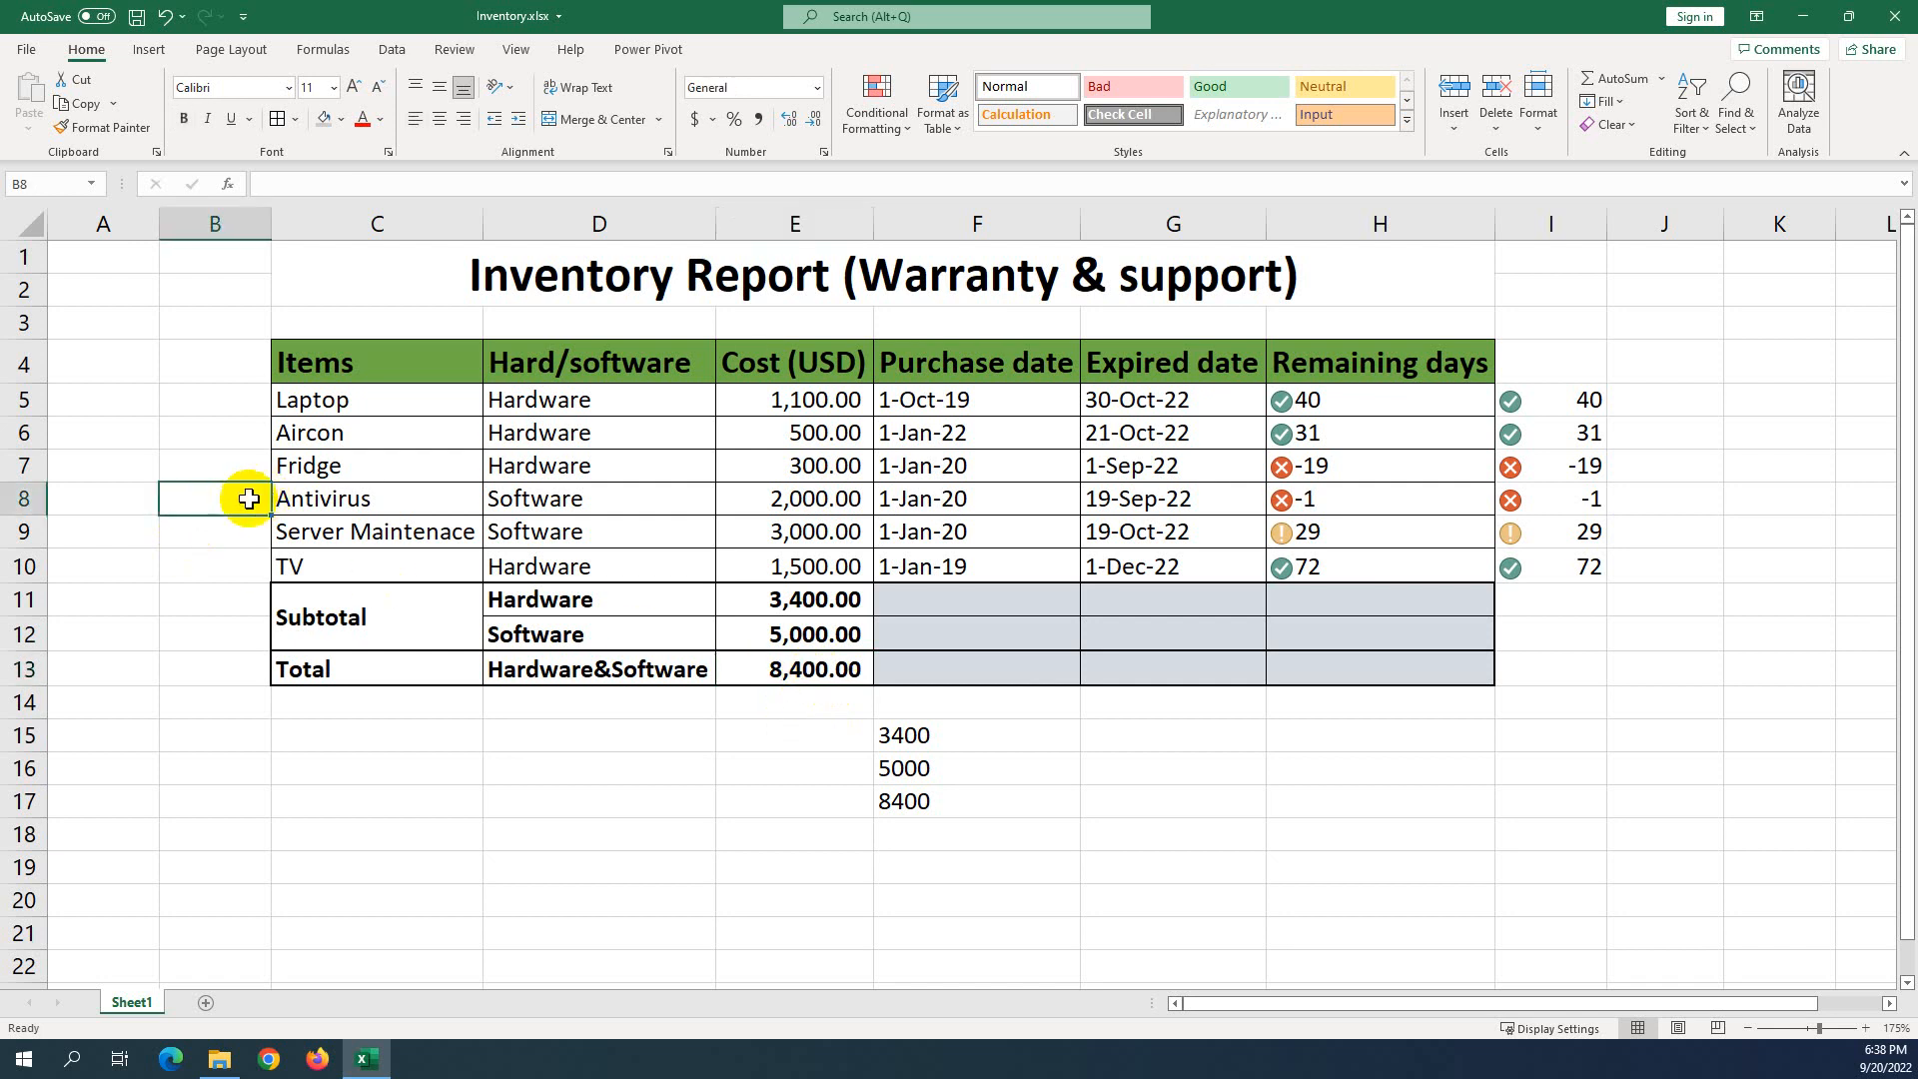
{"action": "left_click", "coordinate": [22, 498]}
{"action": "left_click", "coordinate": [20, 530]}
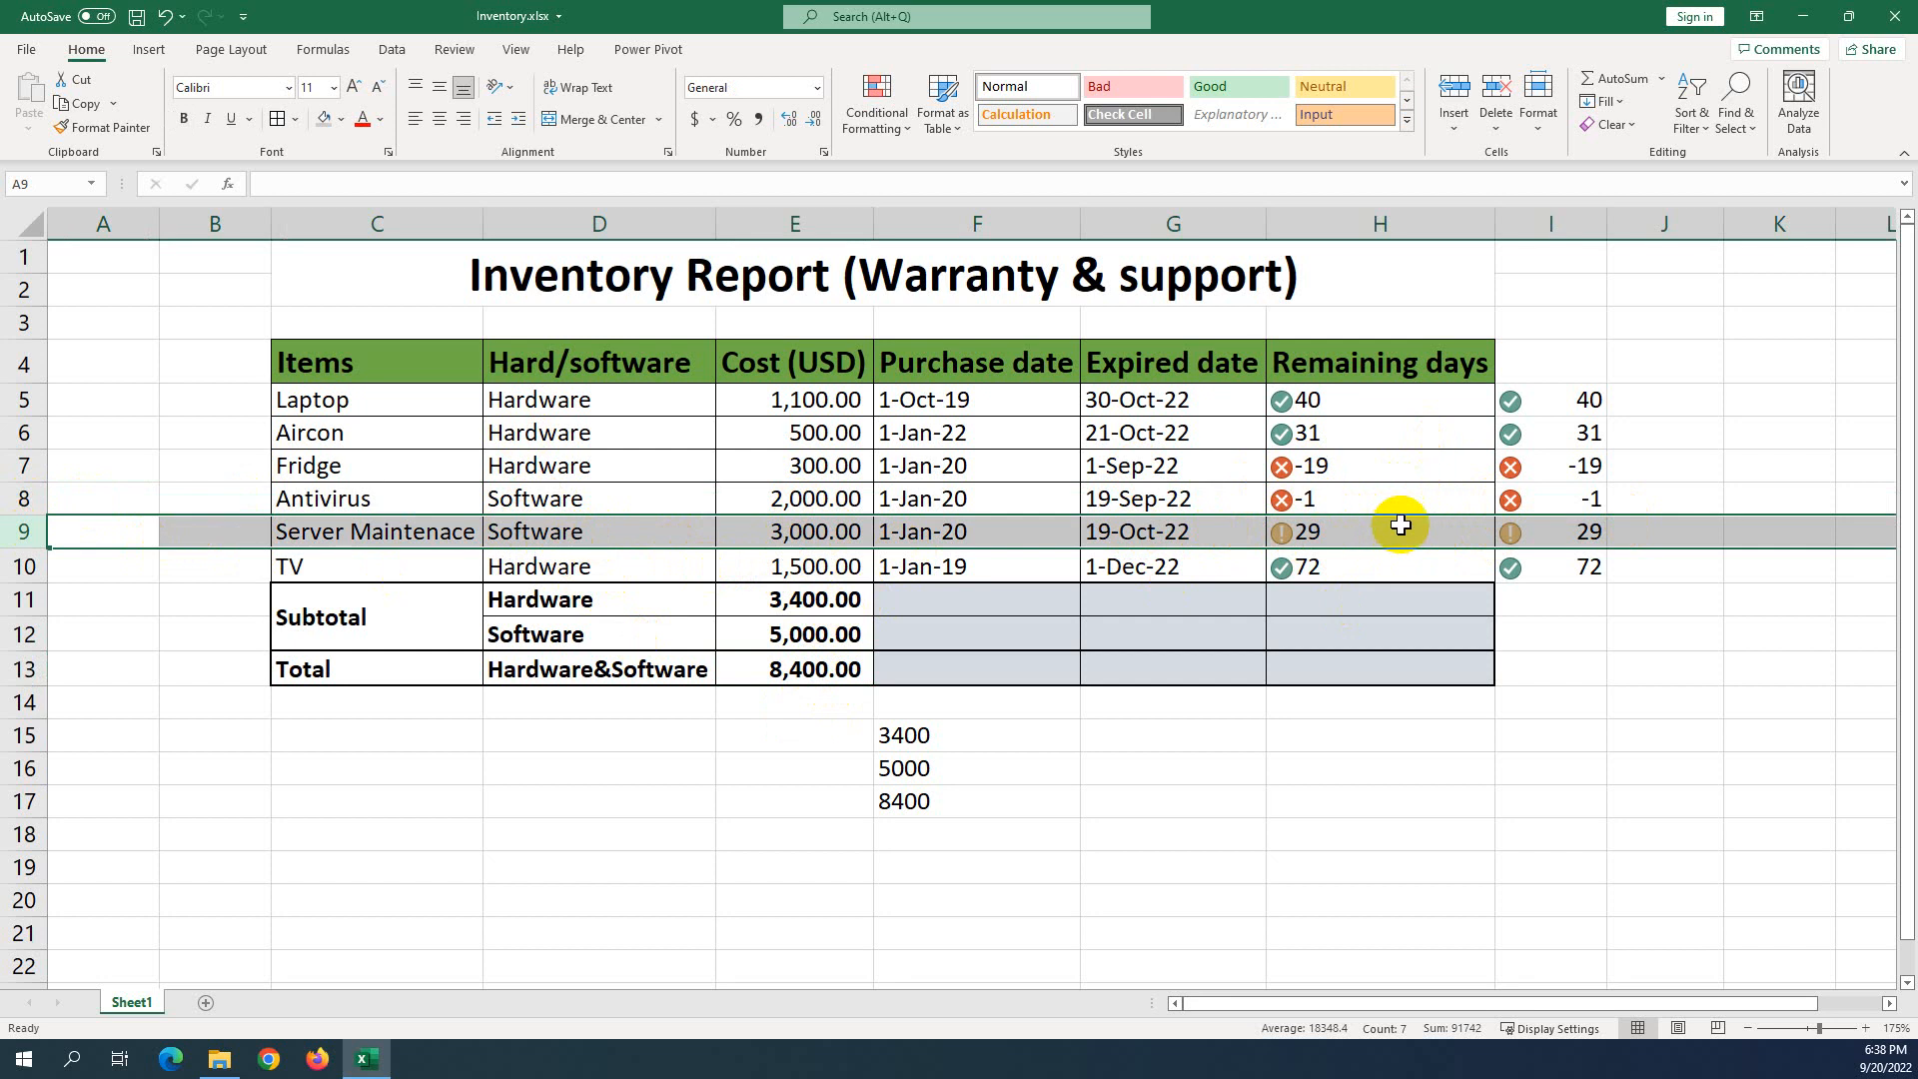
{"action": "left_click", "coordinate": [789, 602]}
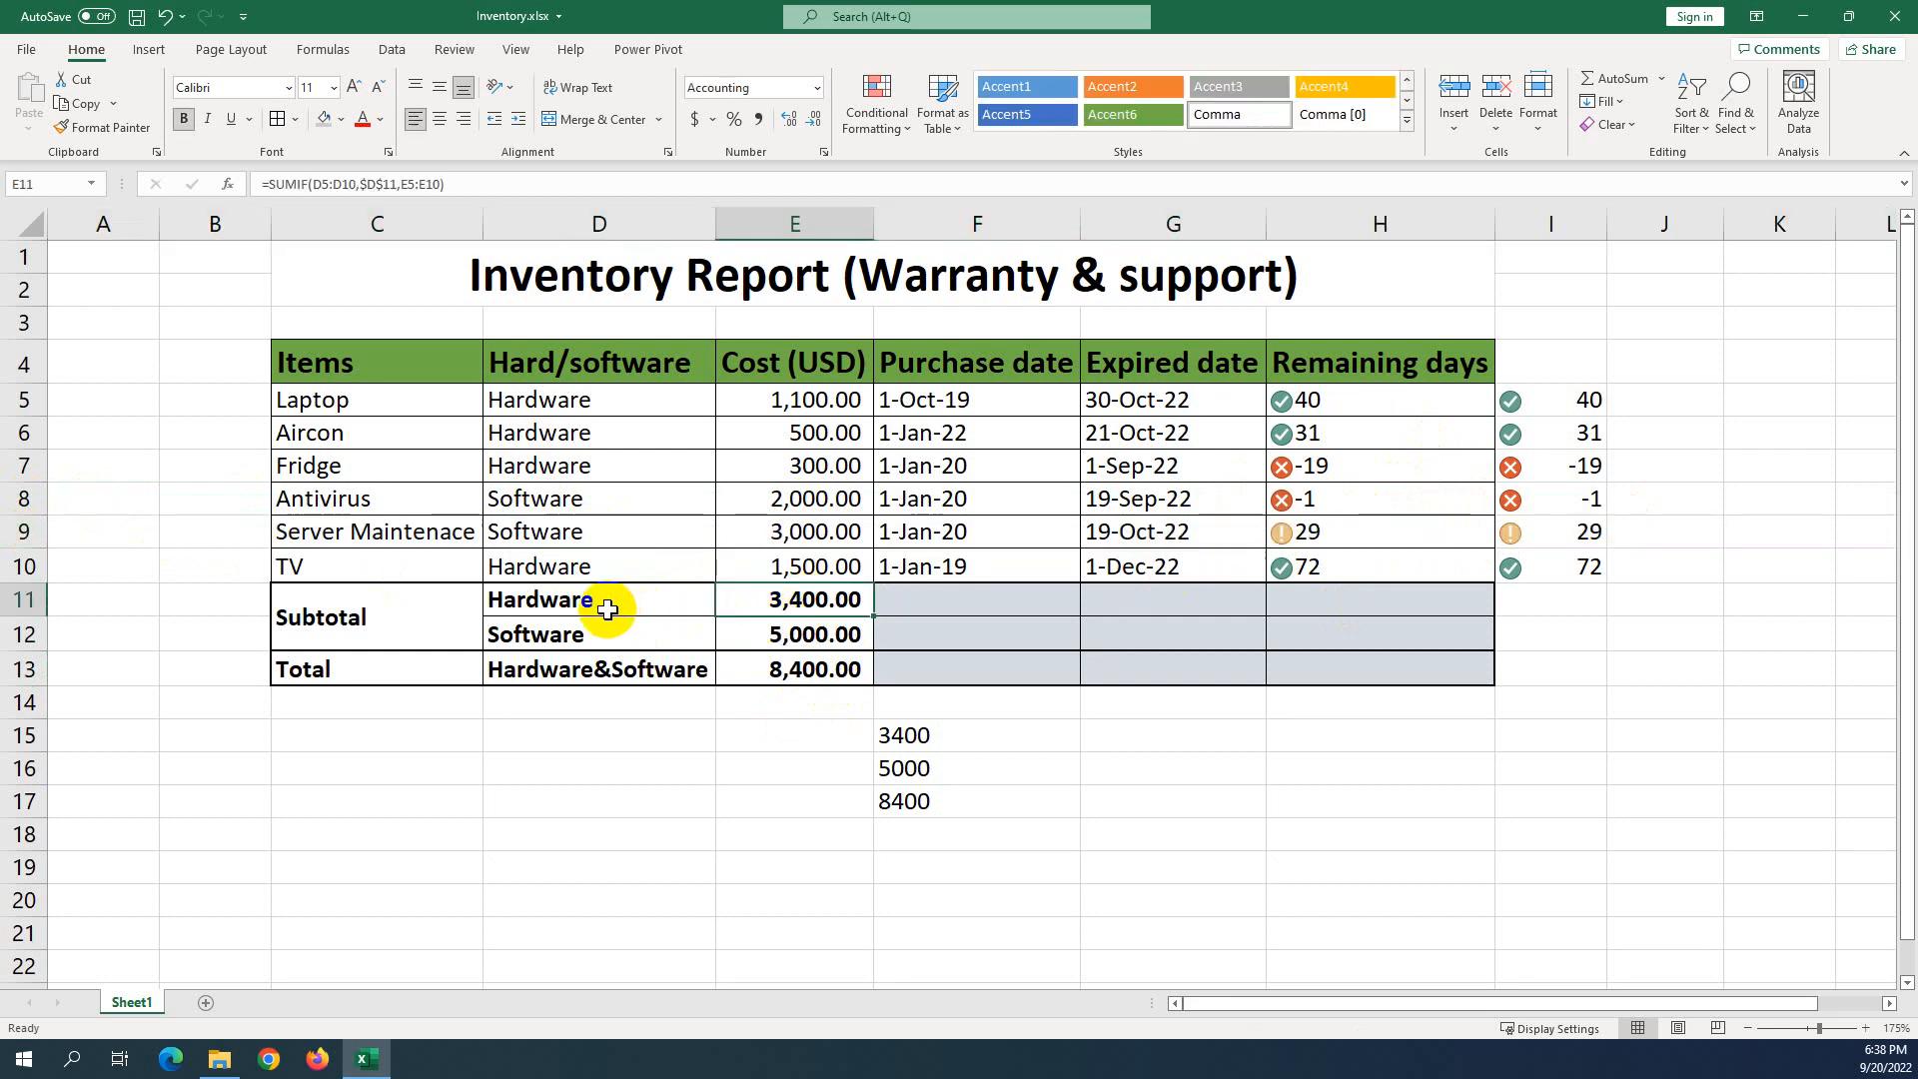
{"action": "left_click", "coordinate": [799, 630]}
{"action": "left_click", "coordinate": [777, 663]}
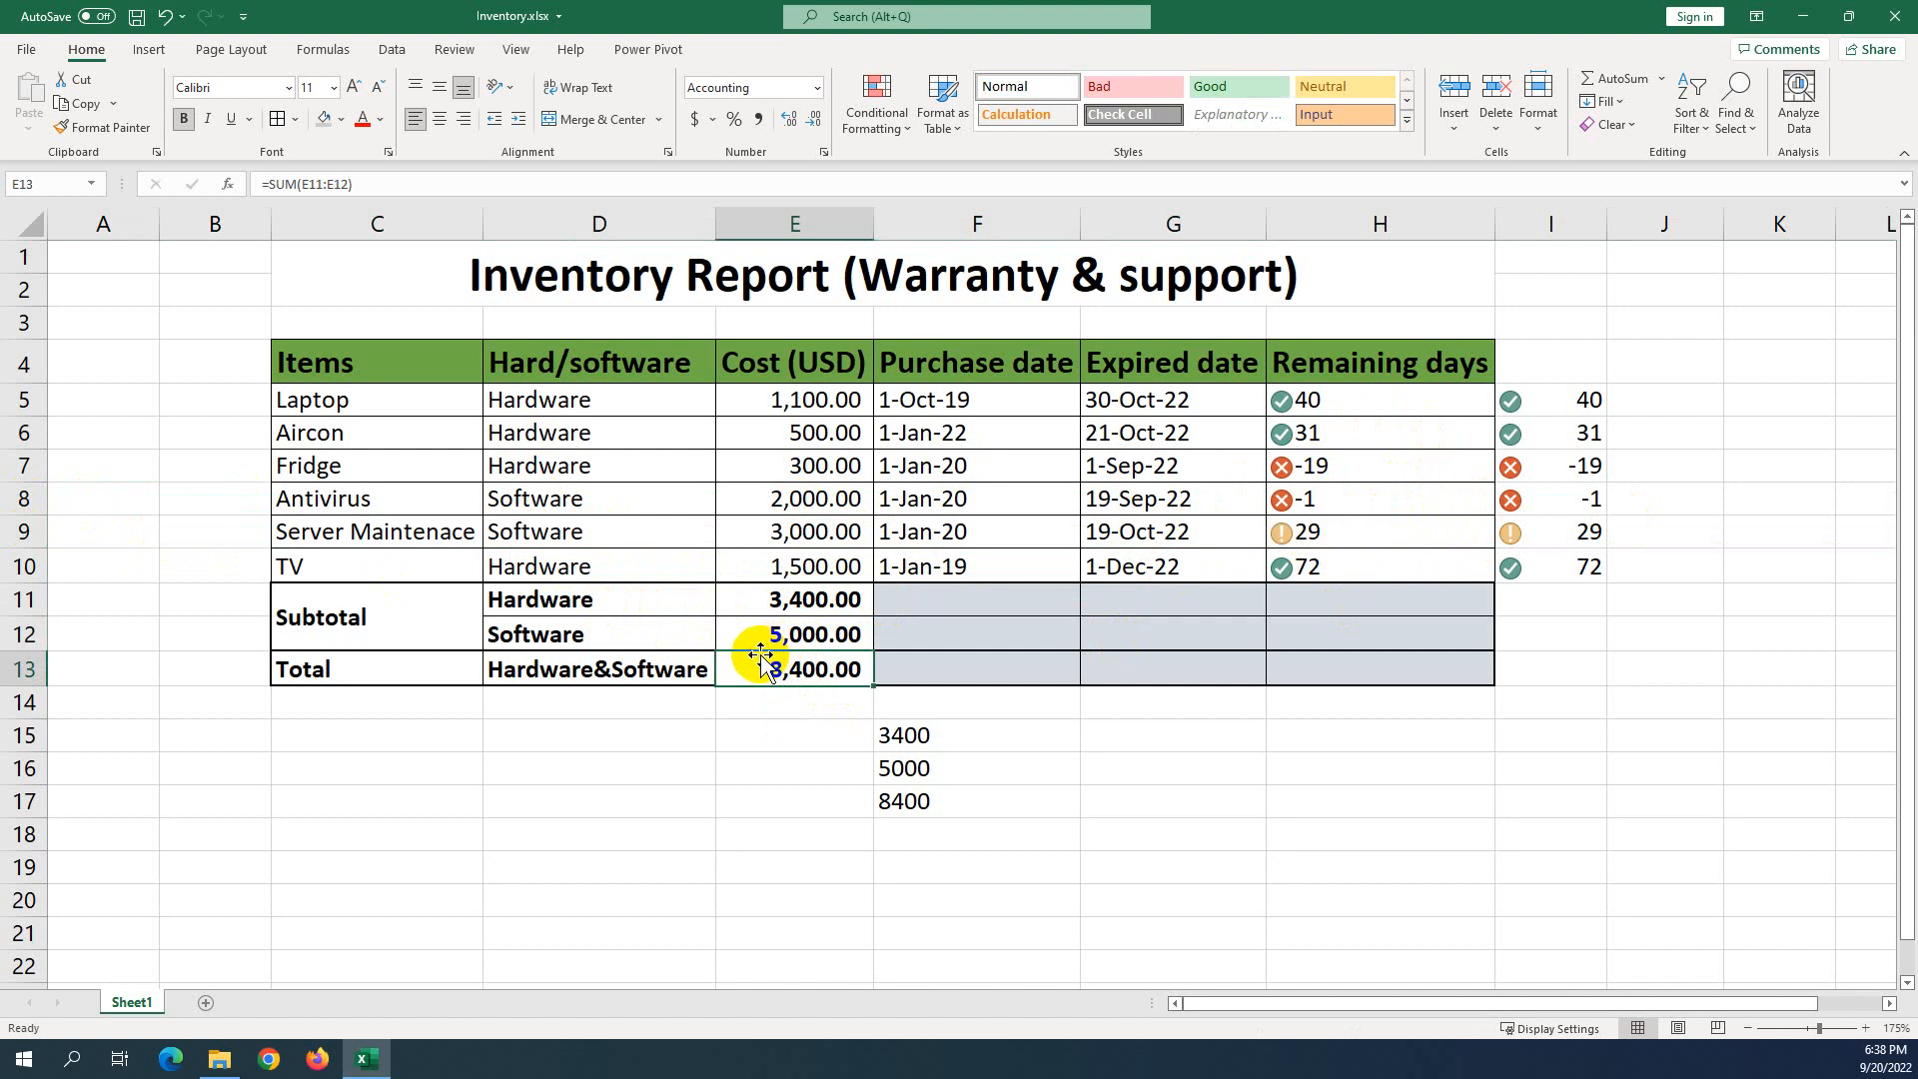